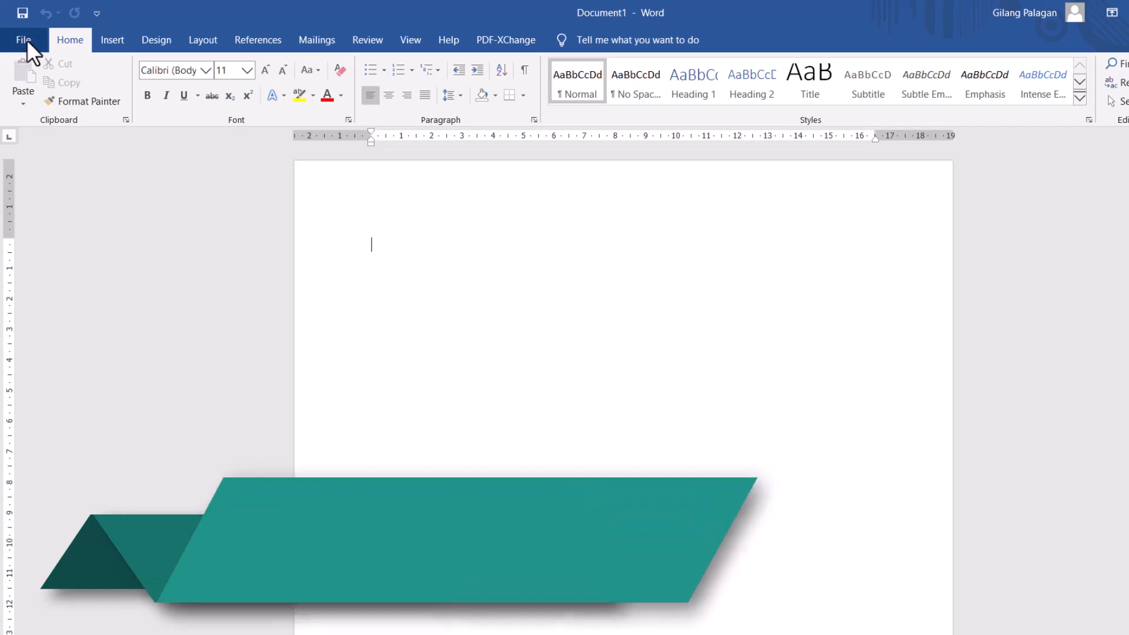
- Set the program's measurement units to centimeters in the advanced display options
left_click(26, 38)
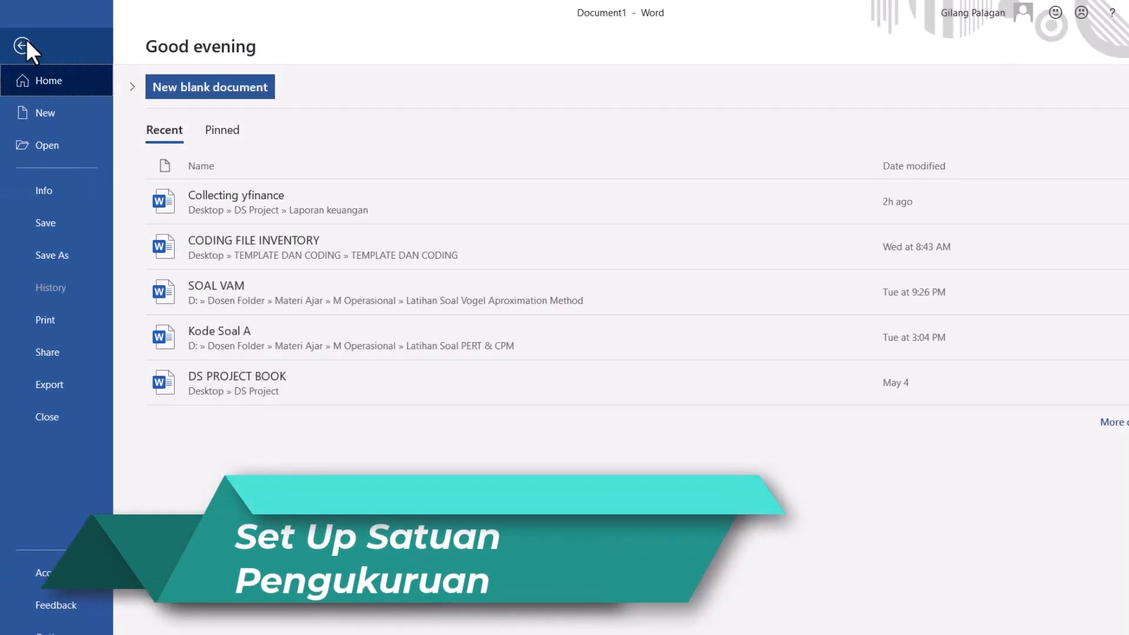
left_click(44, 572)
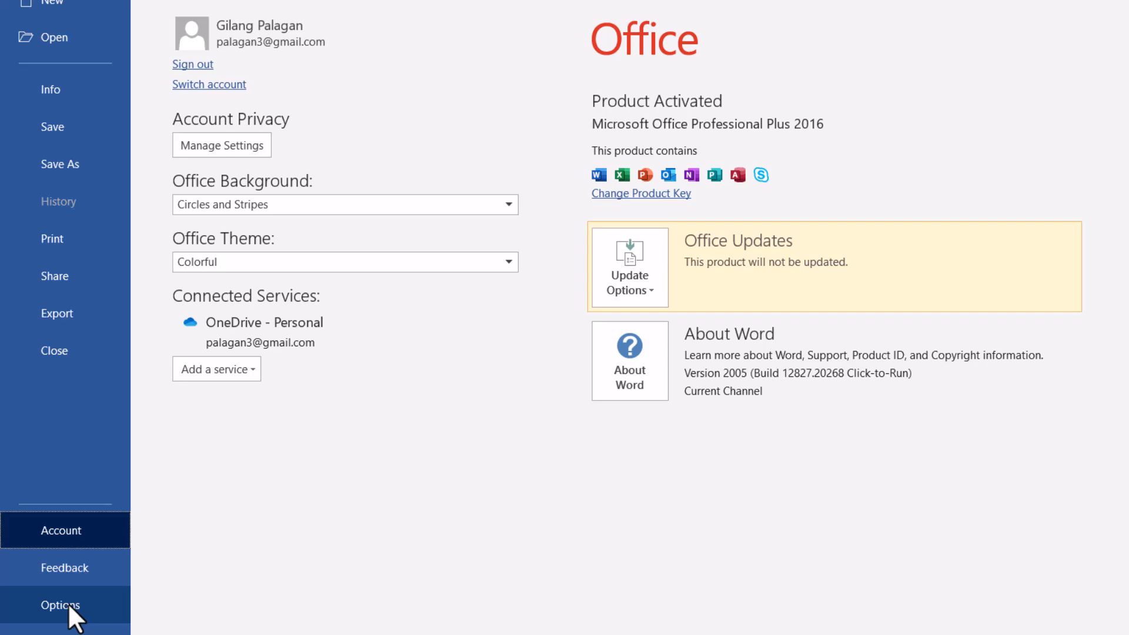
left_click(68, 604)
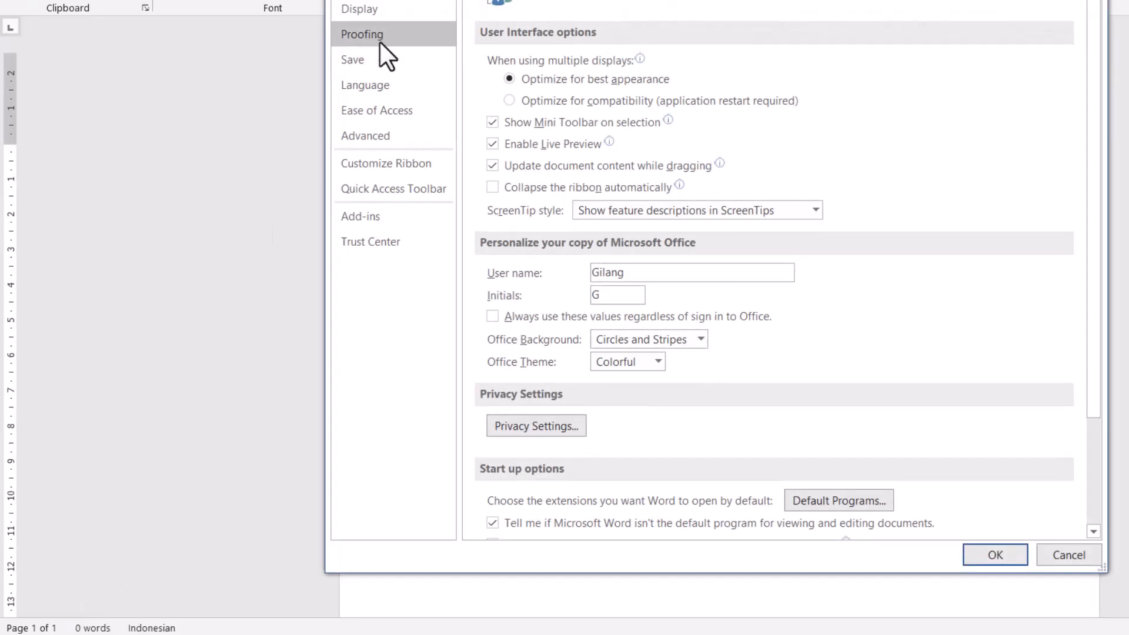
left_click(389, 138)
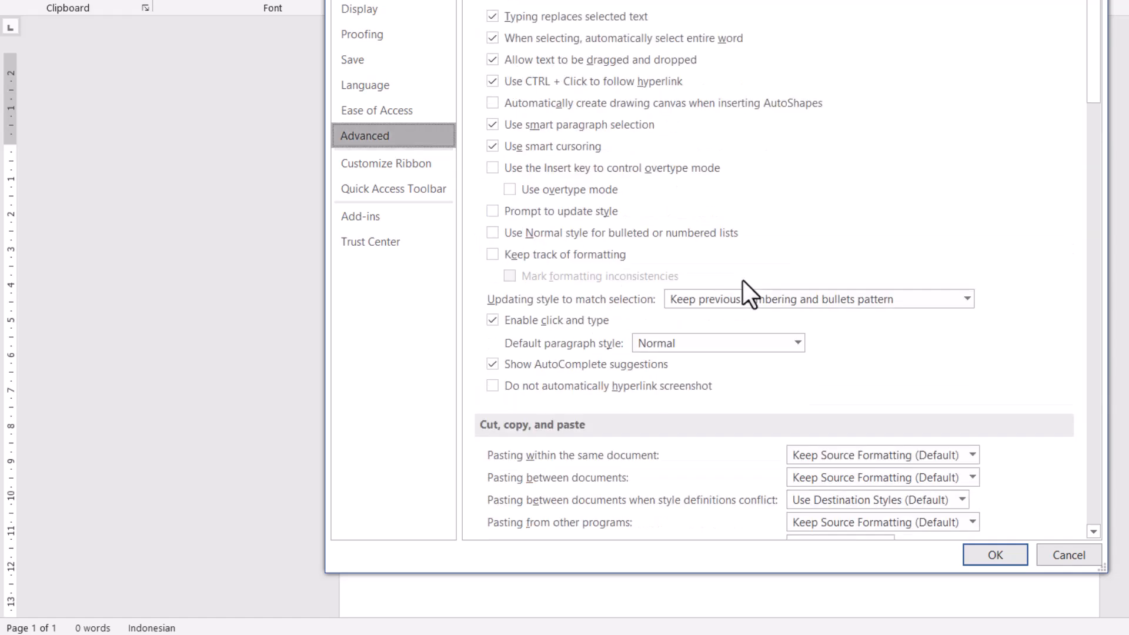
scroll(742, 280, "down", 8)
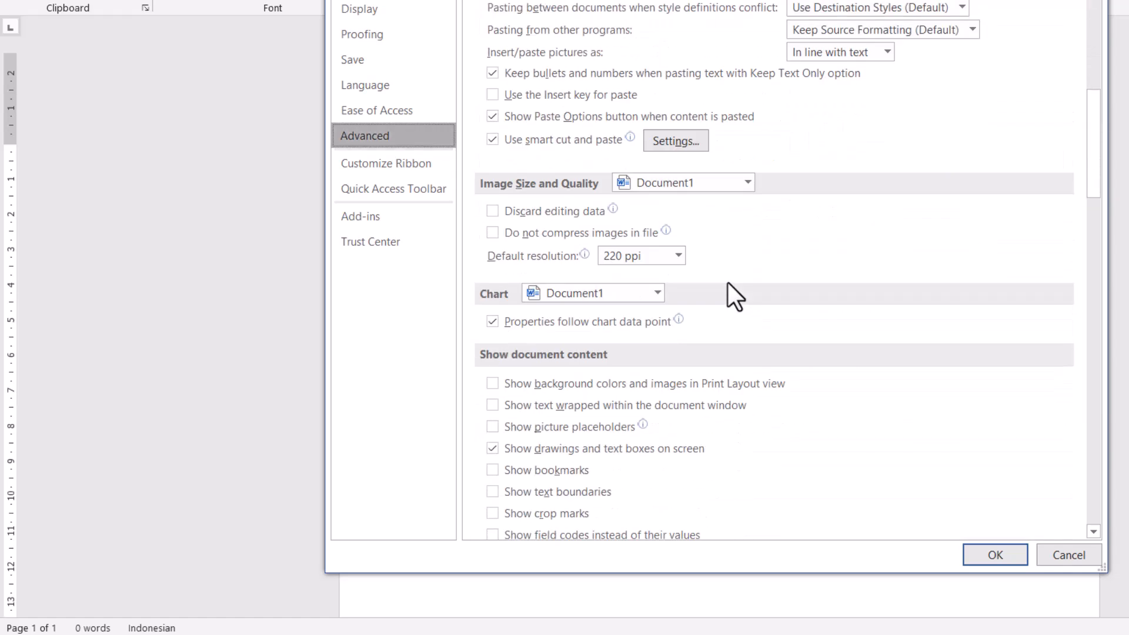
scroll(728, 283, "down", 6)
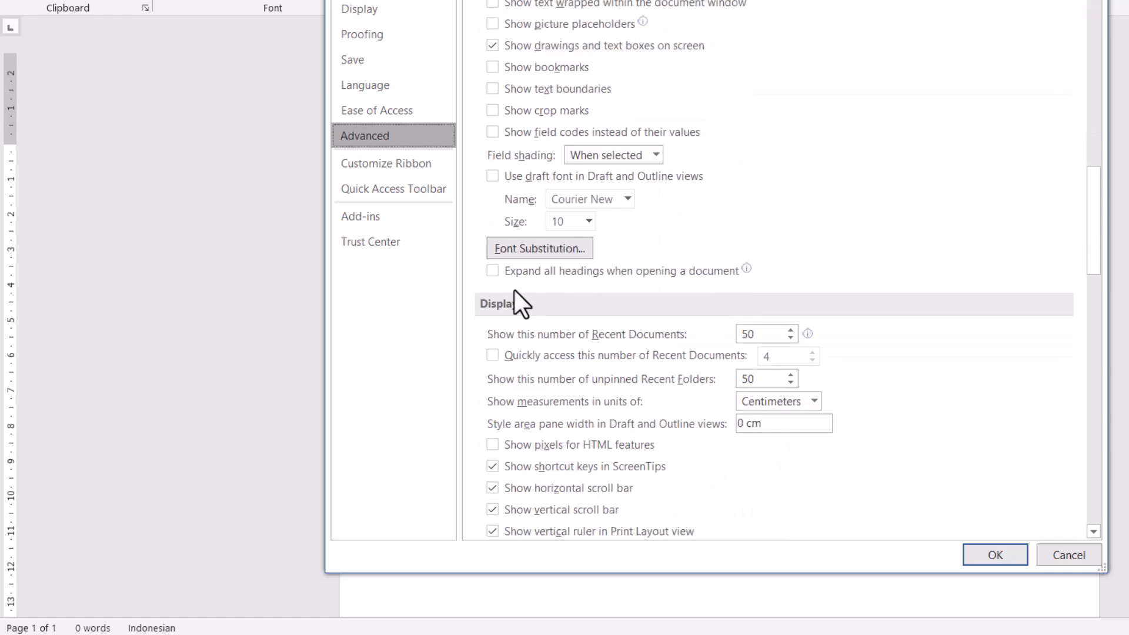
scroll(518, 297, "down", 1)
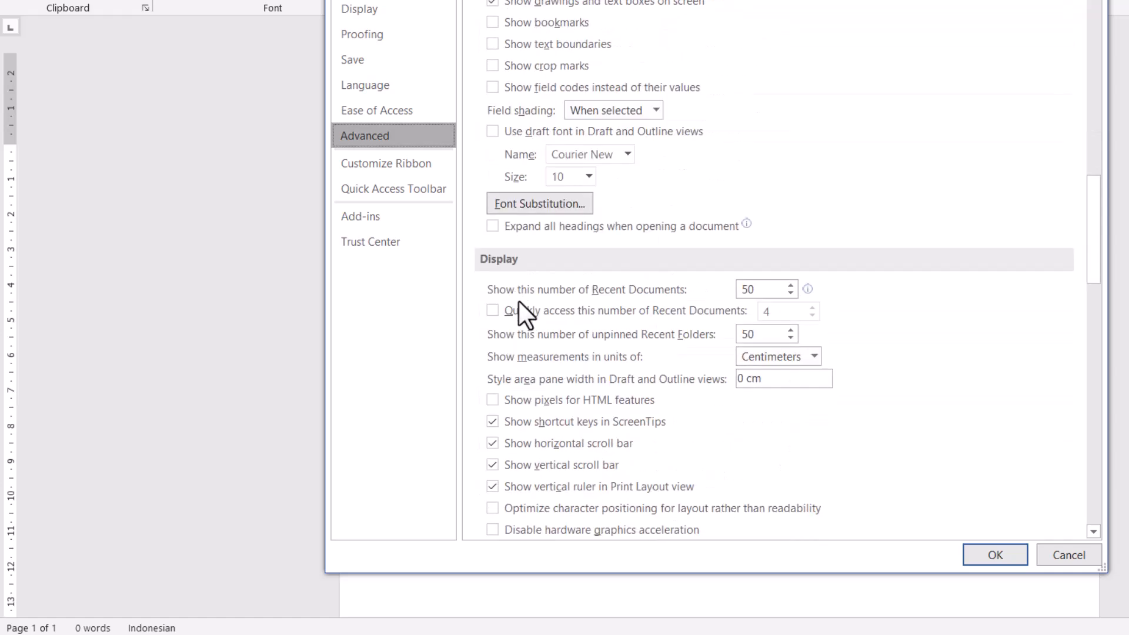
left_click(812, 355)
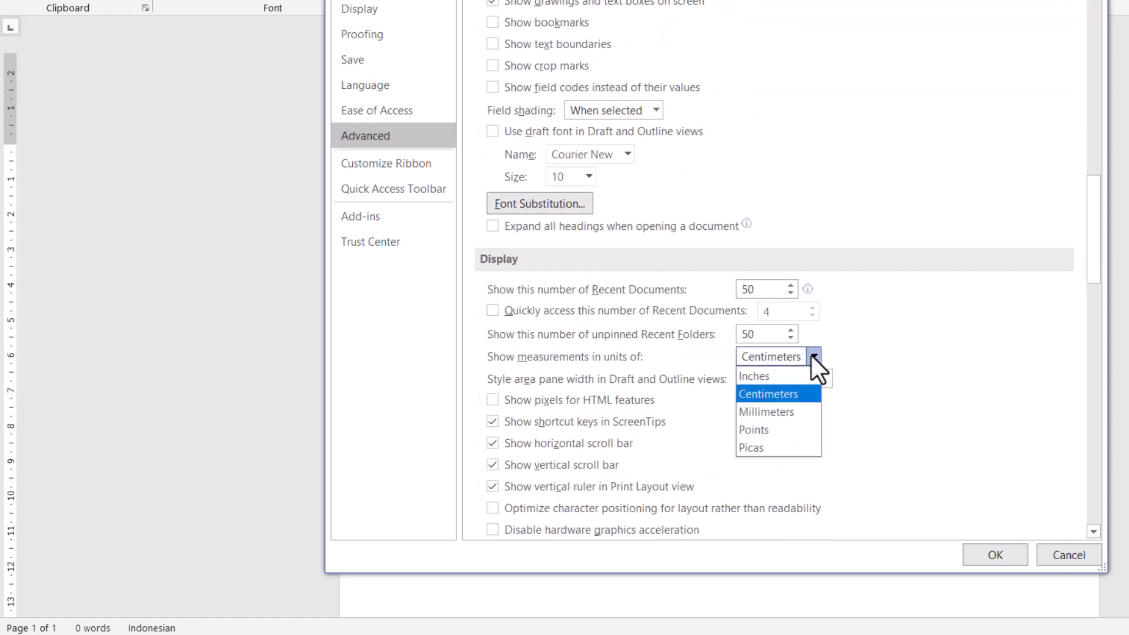
left_click(776, 393)
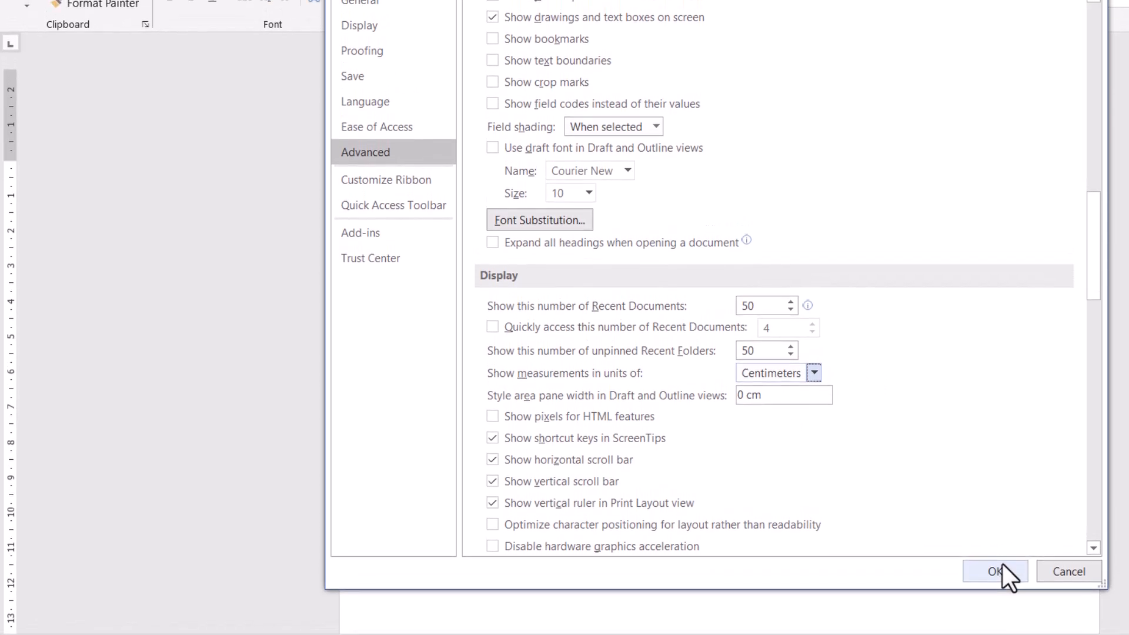
left_click(1000, 570)
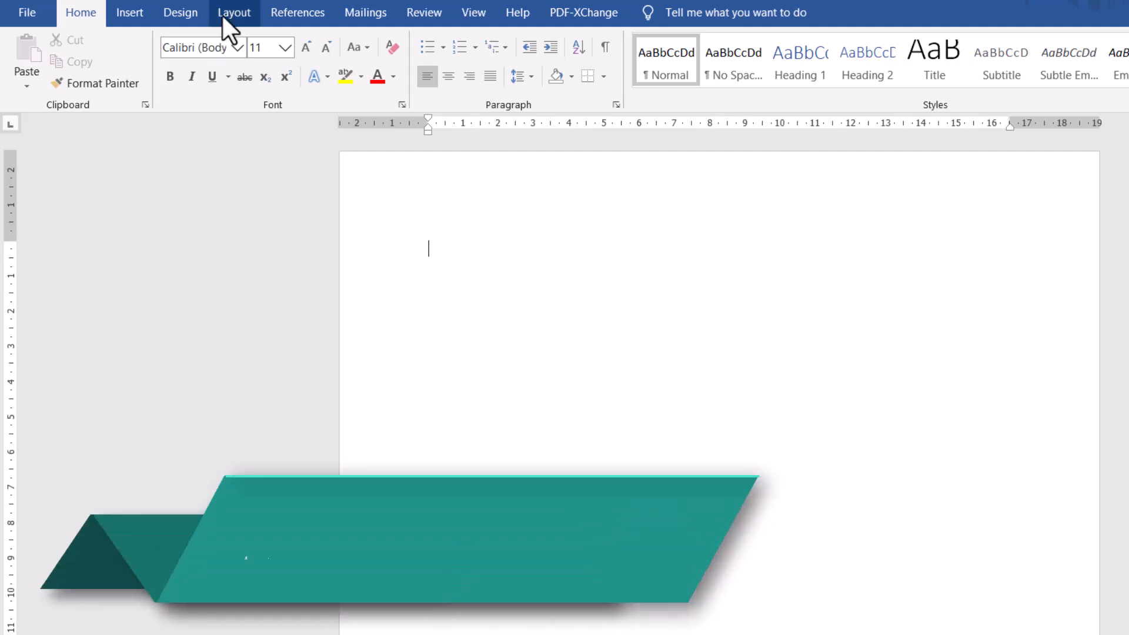
- Change the paper size of the whole document to A4
left_click(223, 15)
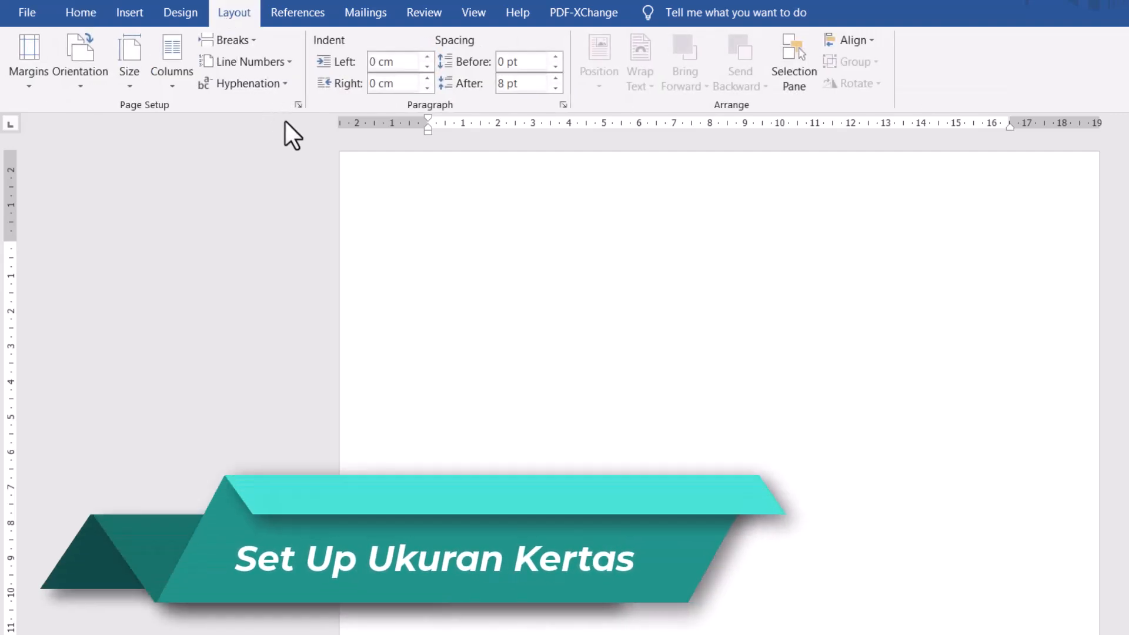
left_click(298, 104)
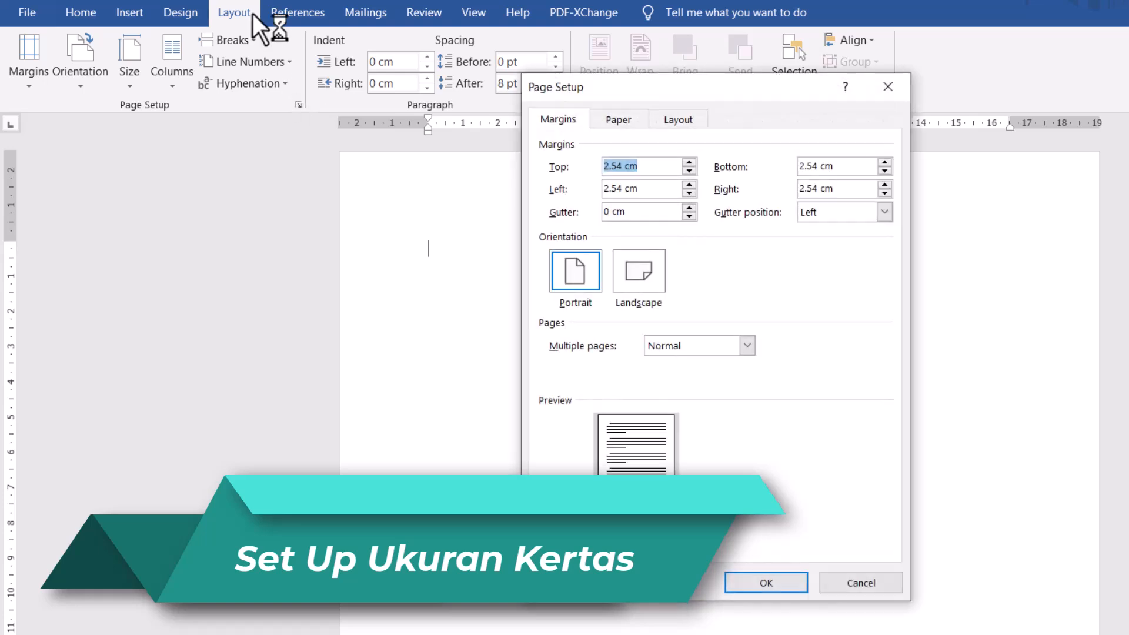
left_click(618, 120)
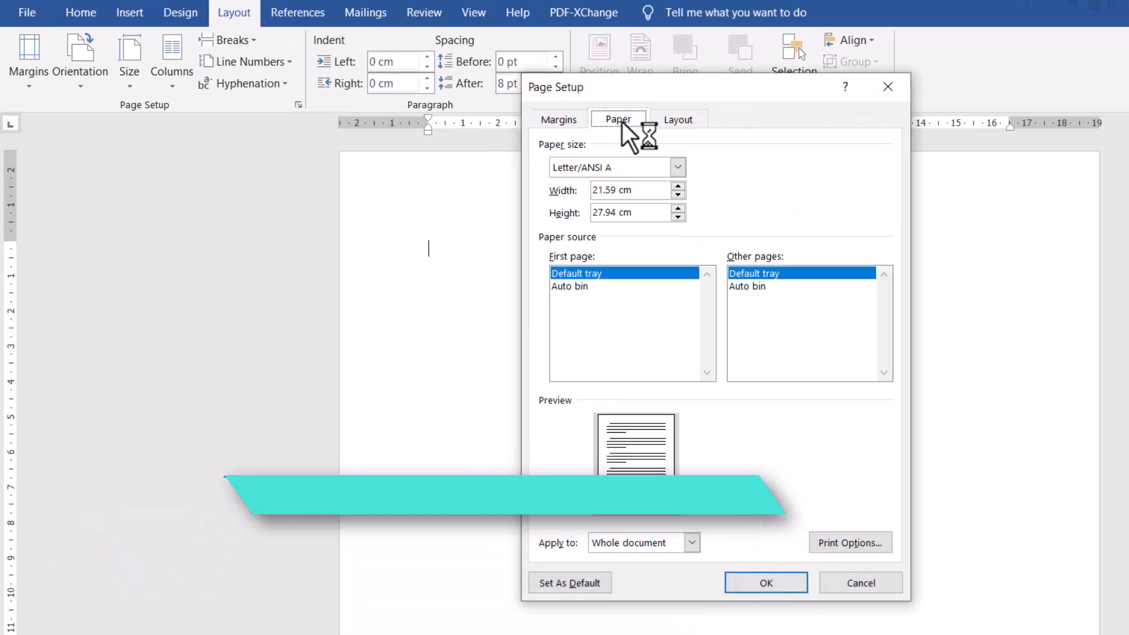
left_click(630, 167)
scroll(628, 194, "down", 2)
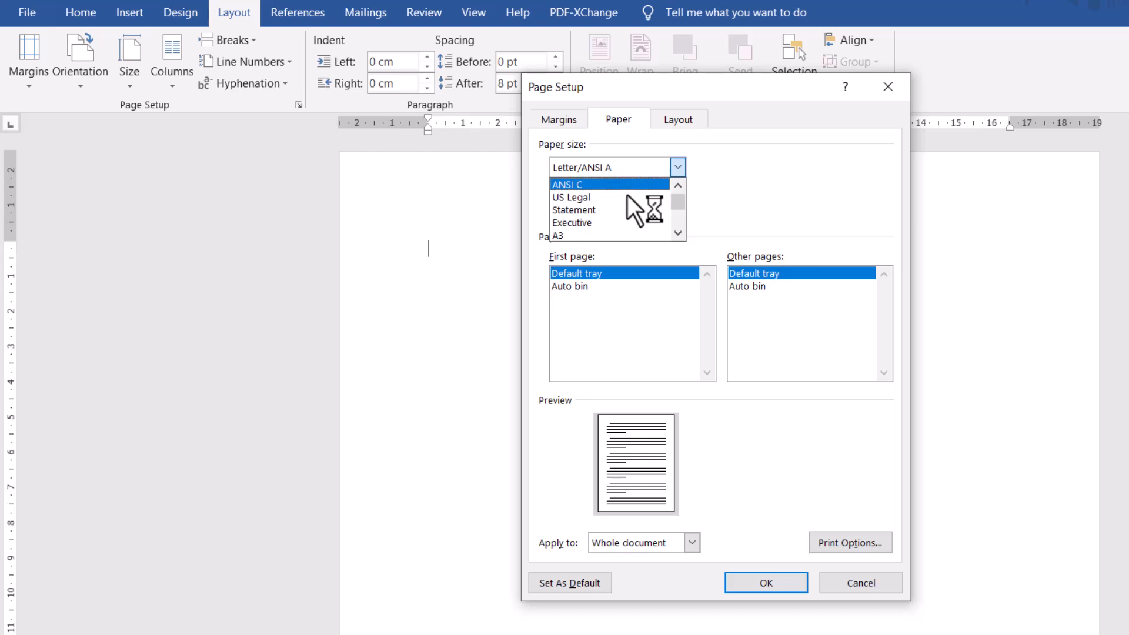
scroll(588, 234, "down", 2)
left_click(576, 233)
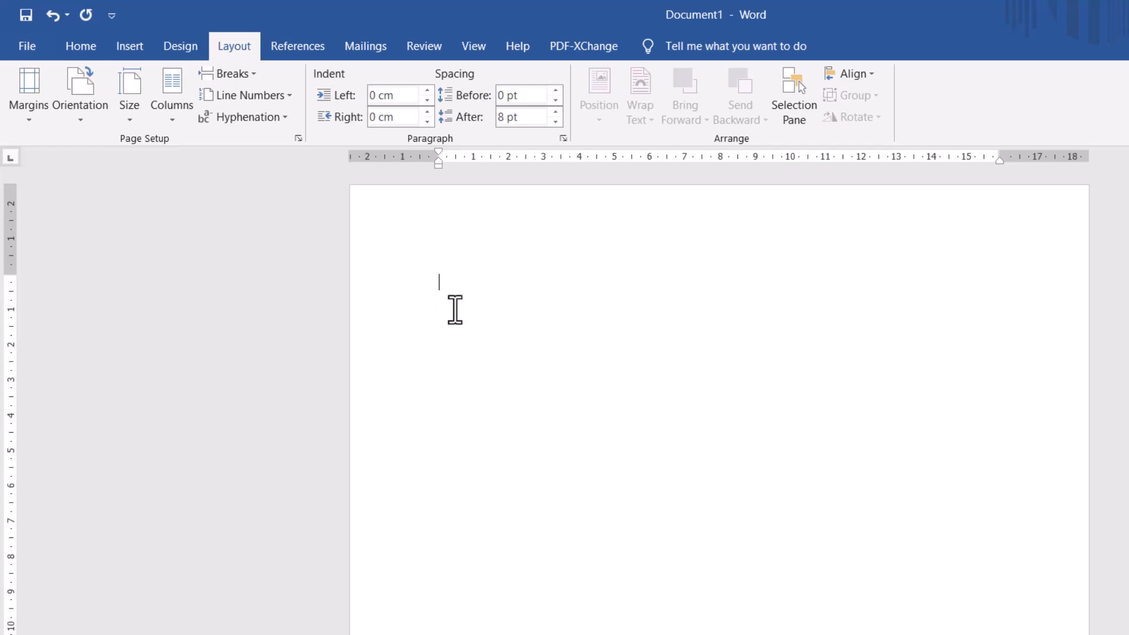
- Start defining a new multilevel list, linking level 1 to the Heading 1 style and showing Level 1 in the gallery
left_click(85, 42)
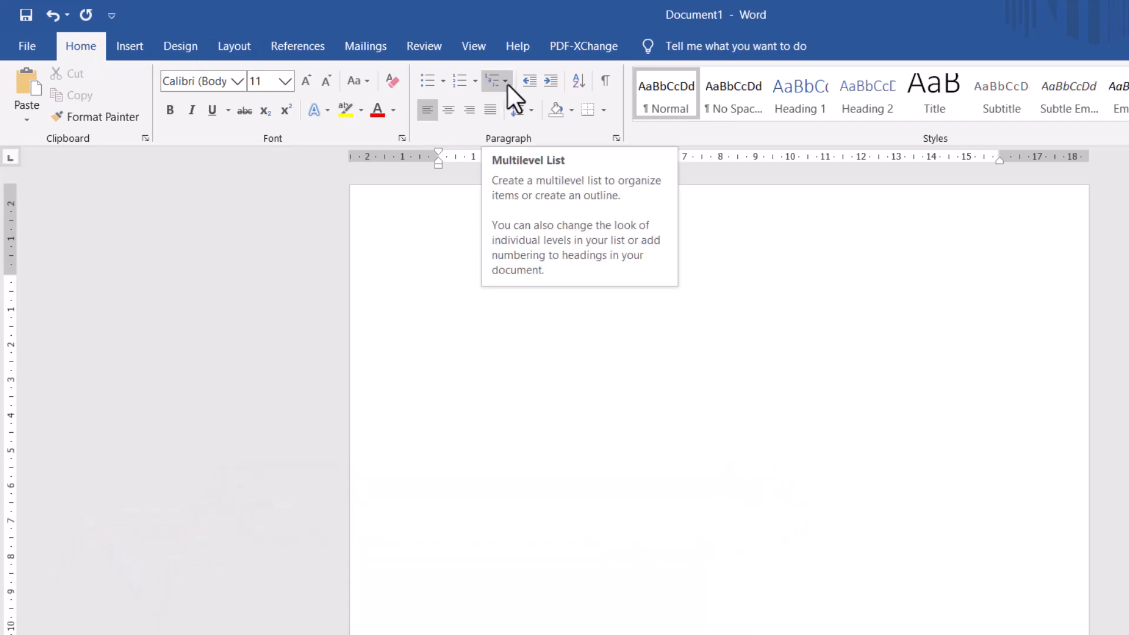
left_click(507, 83)
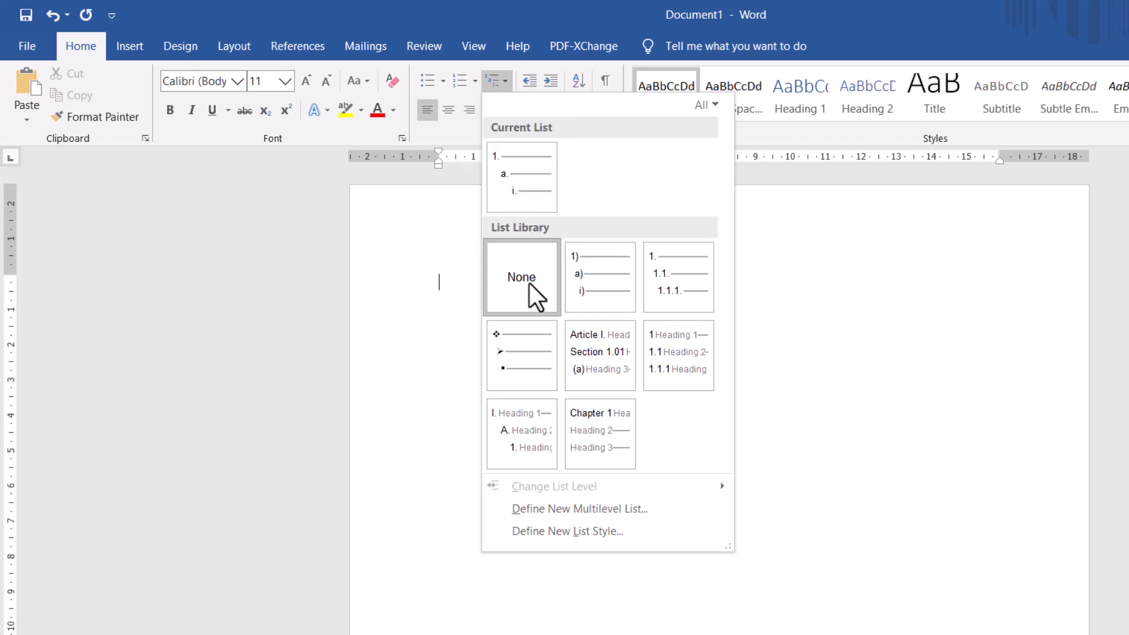
left_click(529, 284)
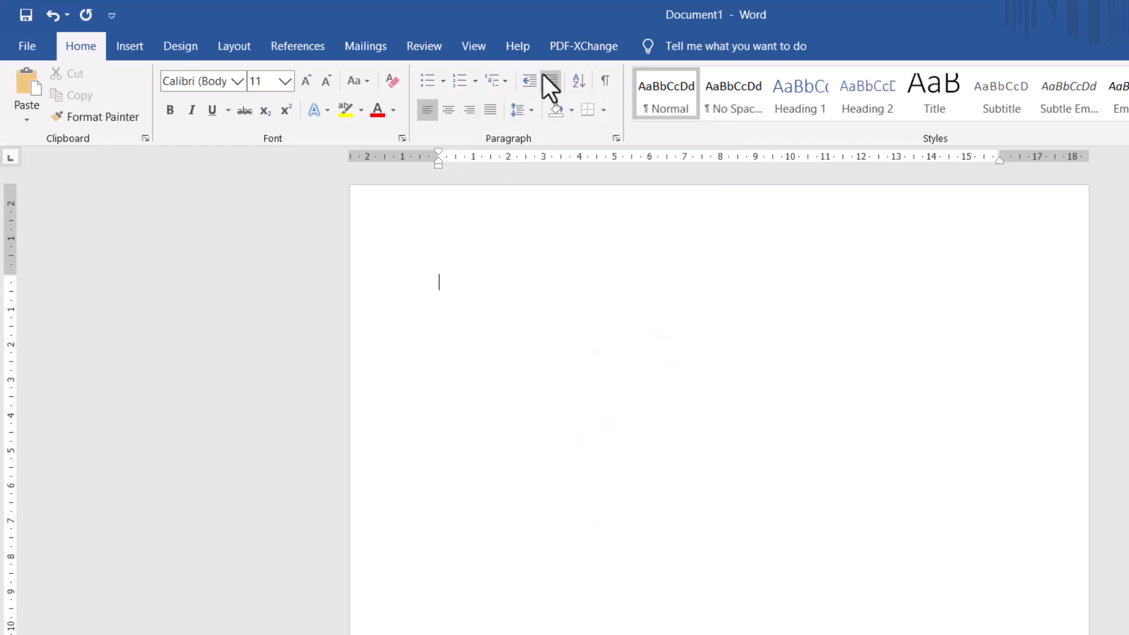
left_click(508, 86)
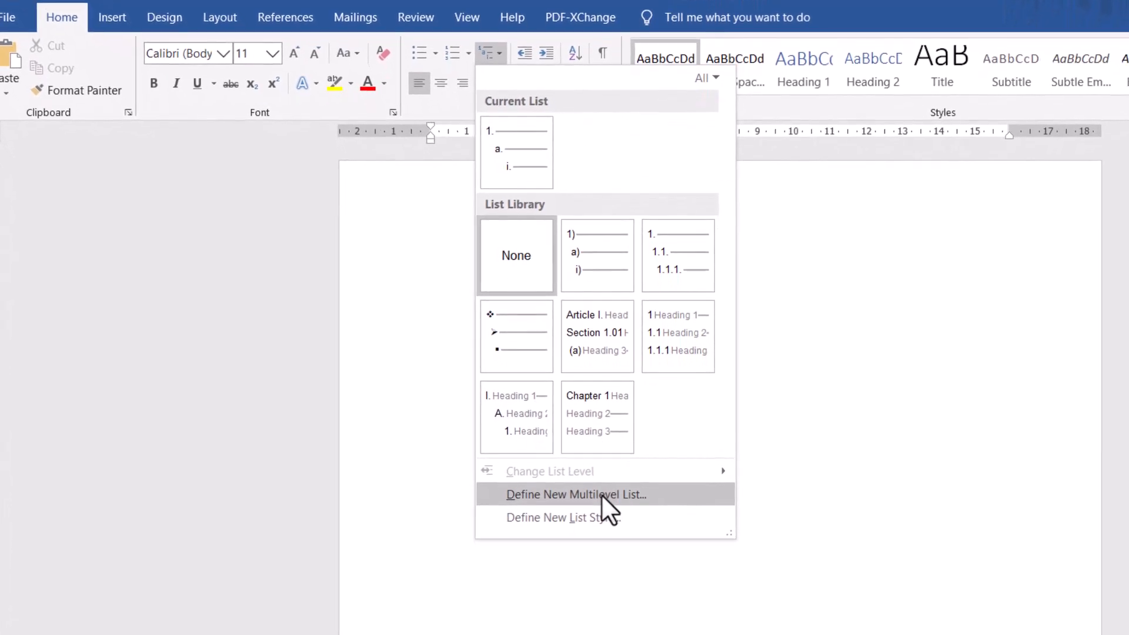
left_click(601, 494)
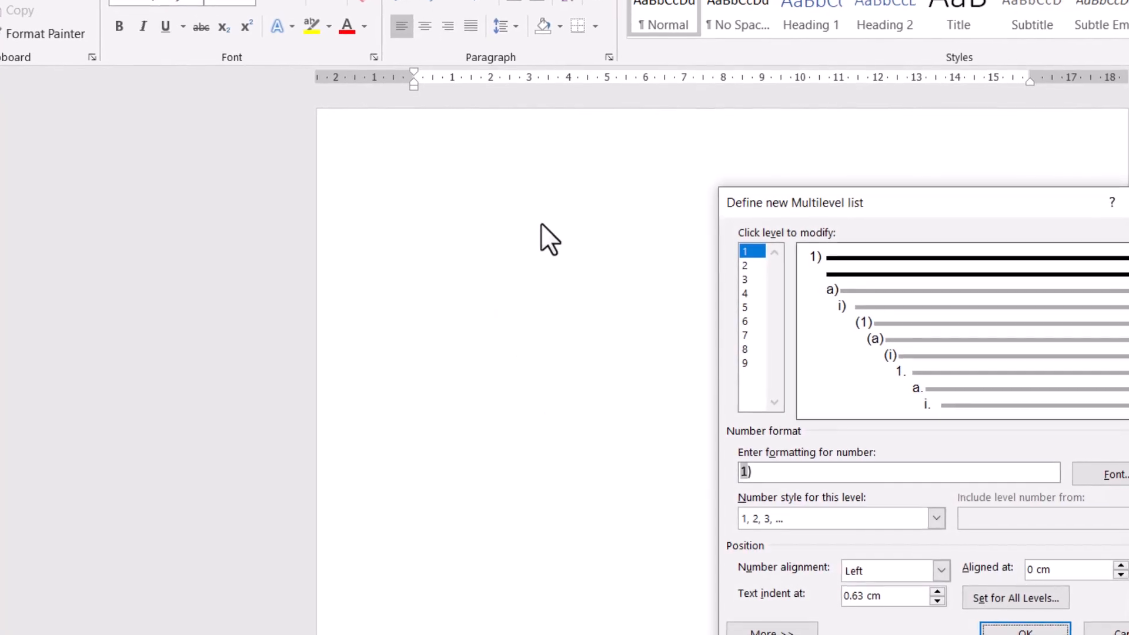
left_click_drag(885, 203, 453, 176)
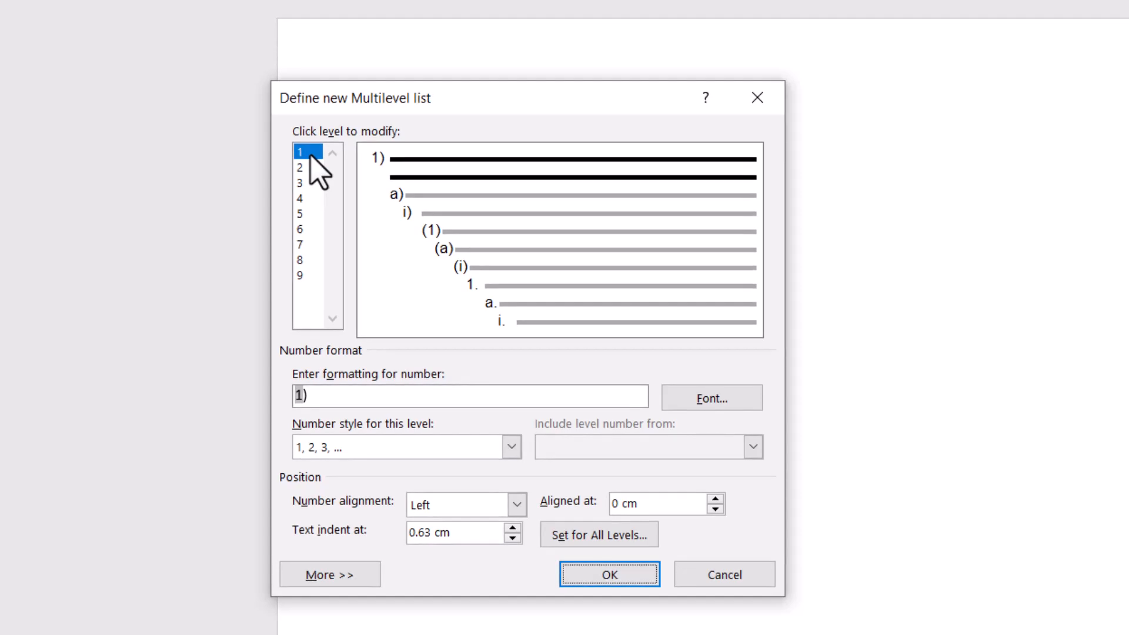
left_click(359, 577)
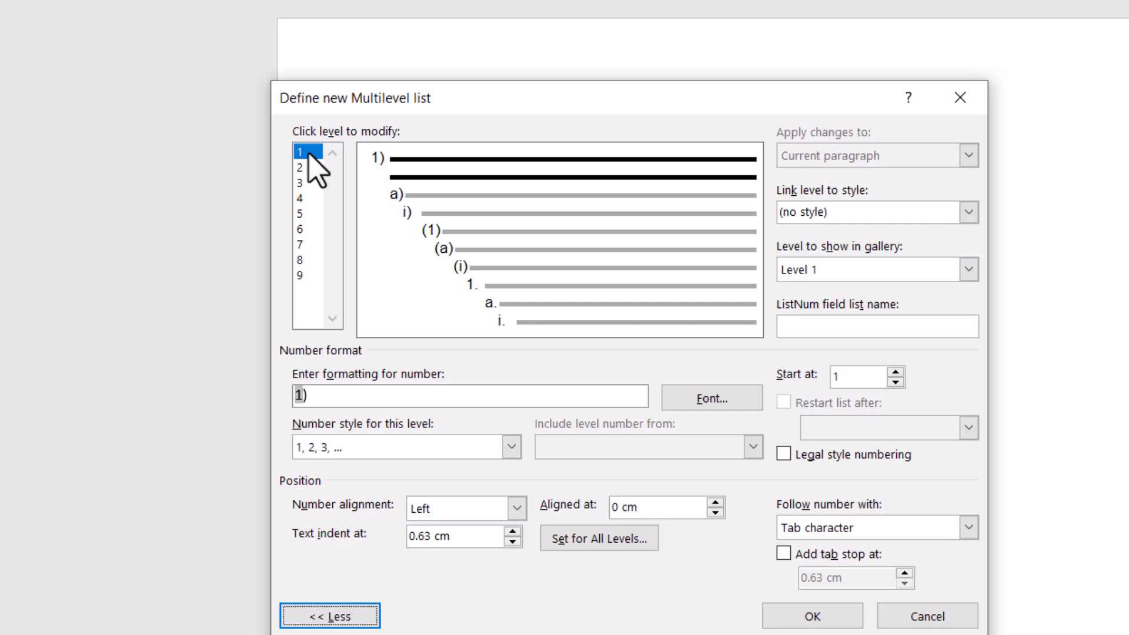
left_click(968, 213)
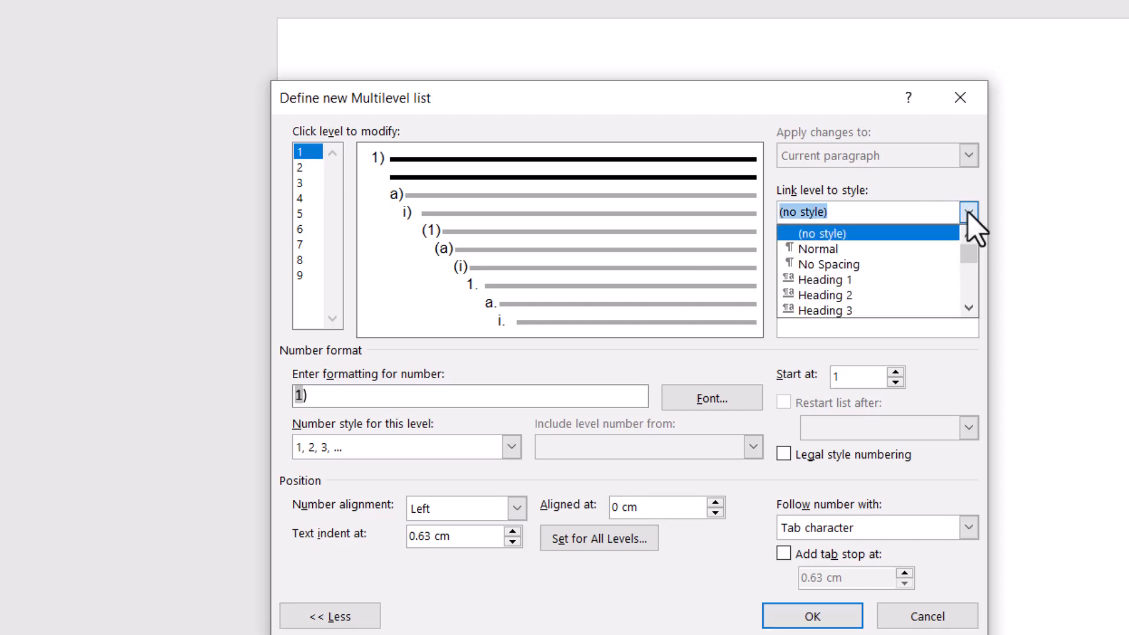
left_click(917, 281)
left_click(911, 278)
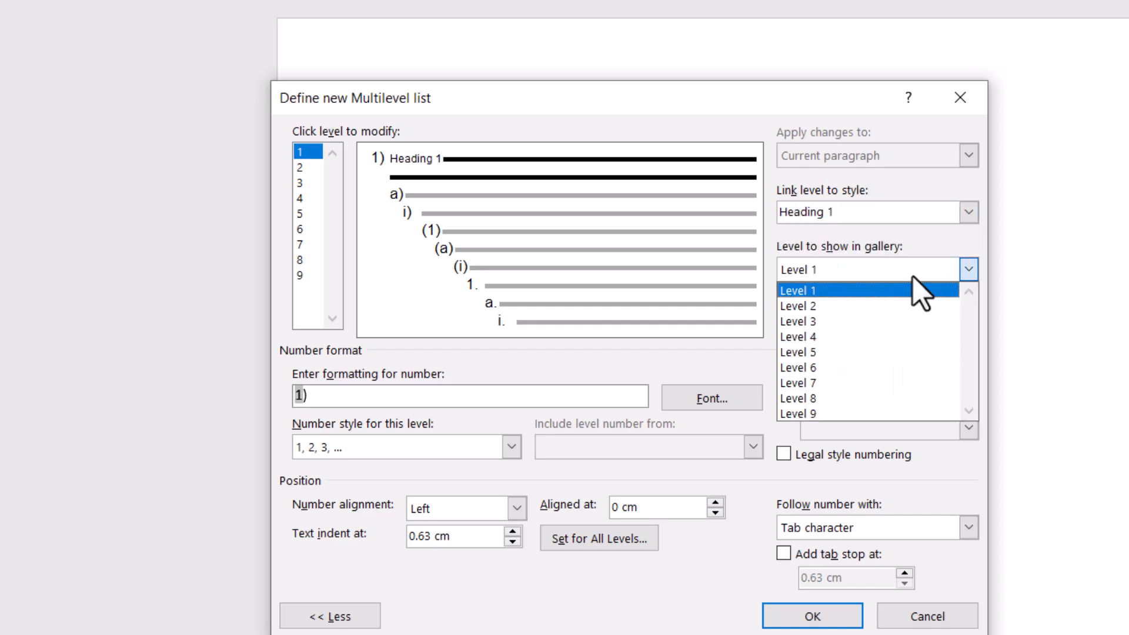
left_click(902, 291)
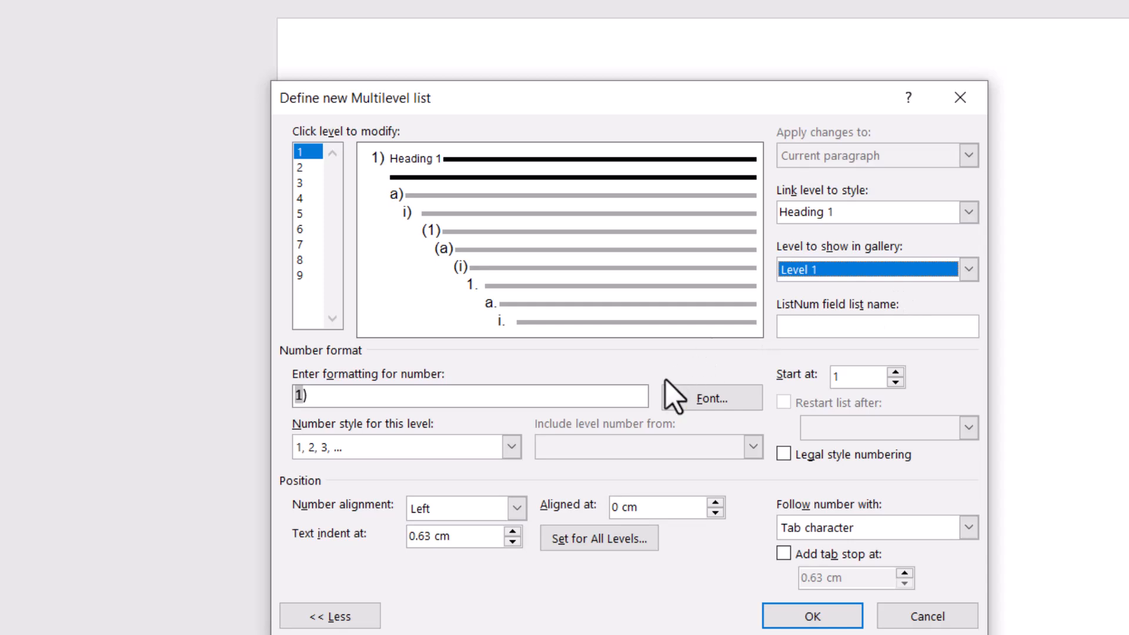
- Replace the level 1 number format with uppercase Roman numerals (I, II, III) preceded by the text "BAB"
left_click(554, 402)
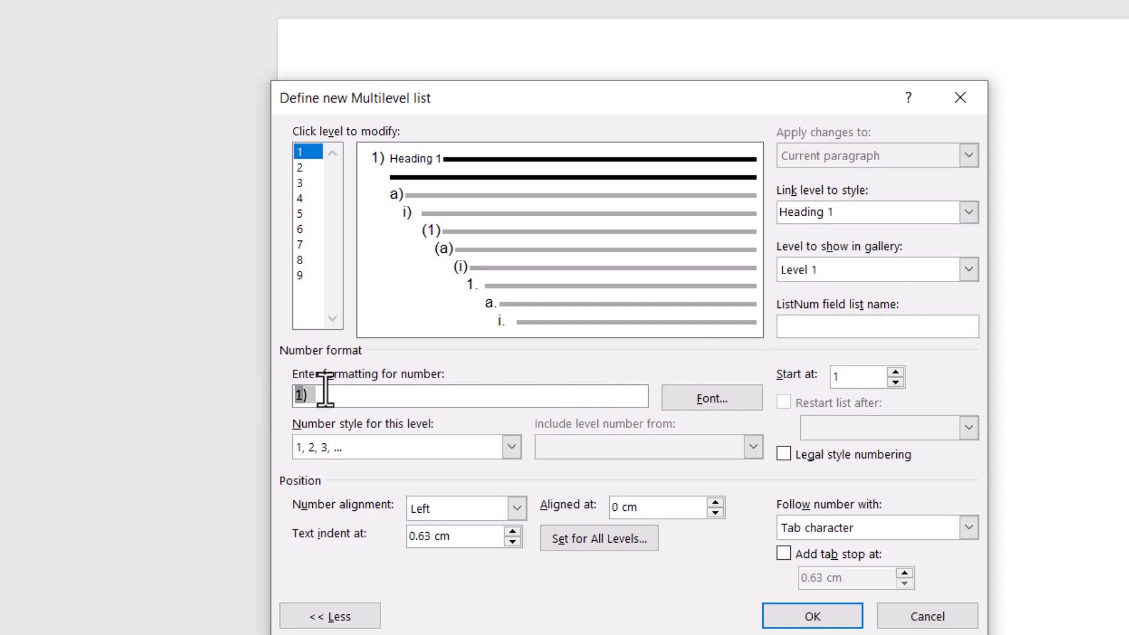
key("Delete")
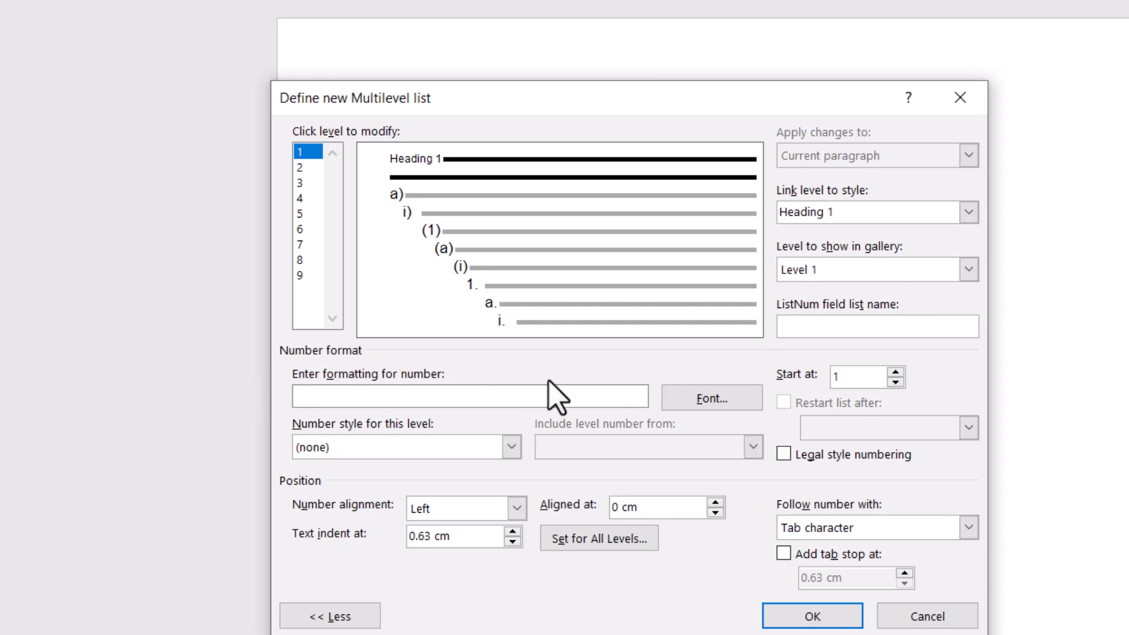
left_click(510, 447)
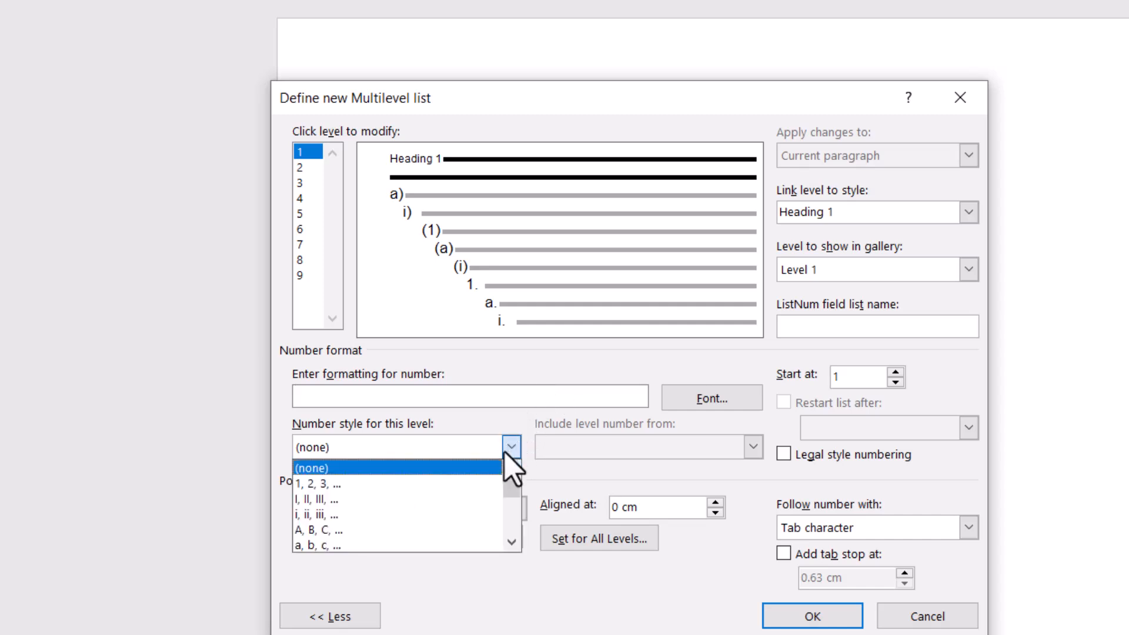
left_click(332, 499)
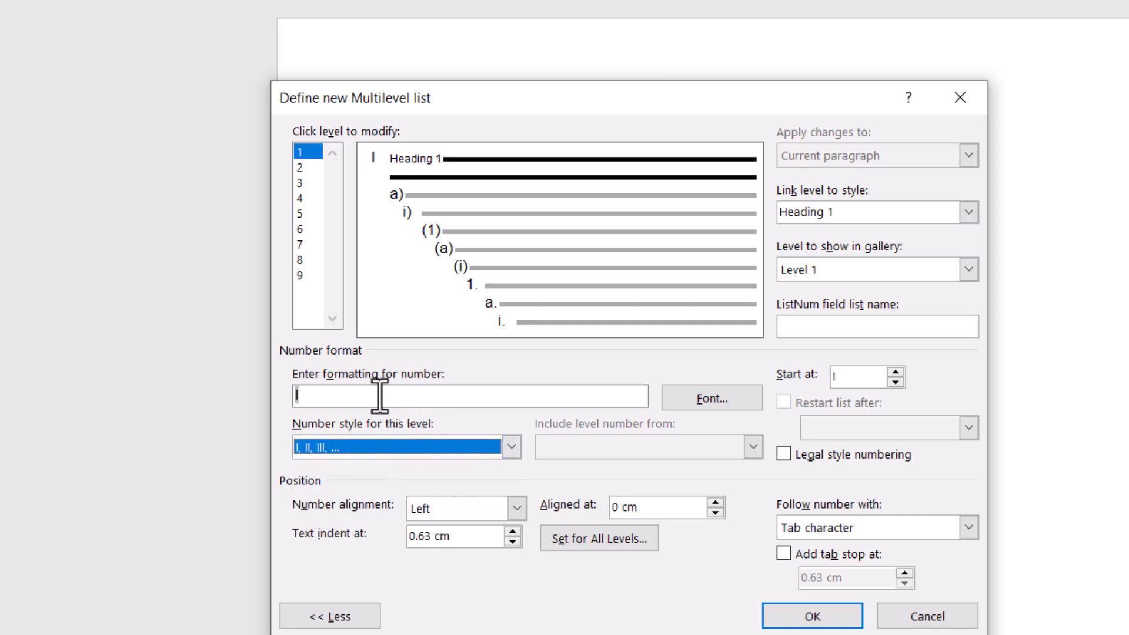
left_click(328, 396)
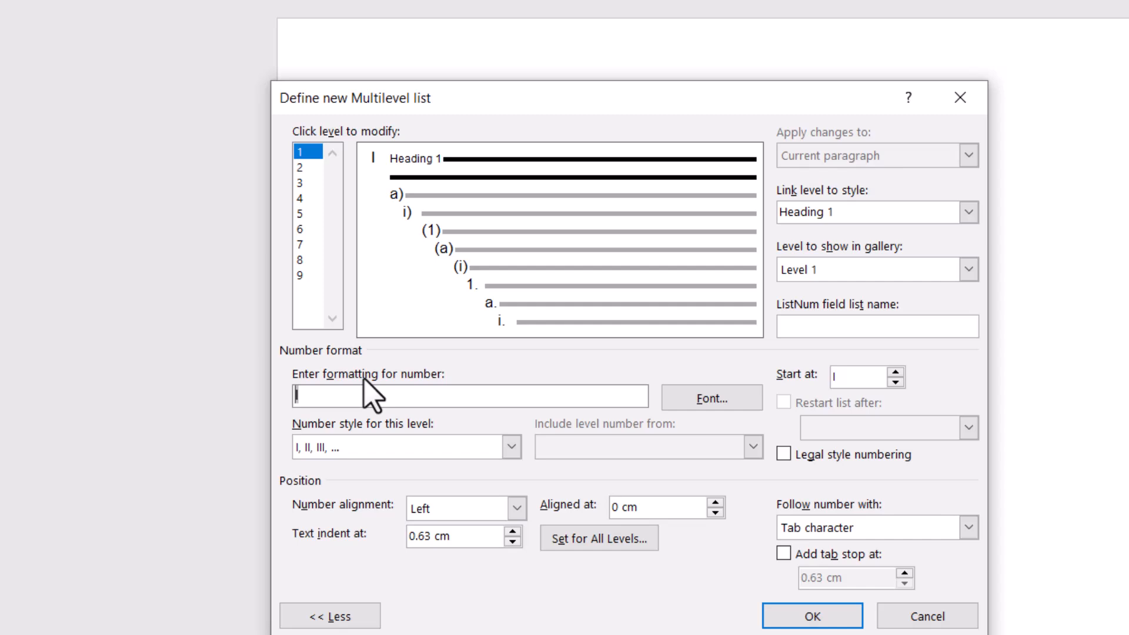
type("BAB")
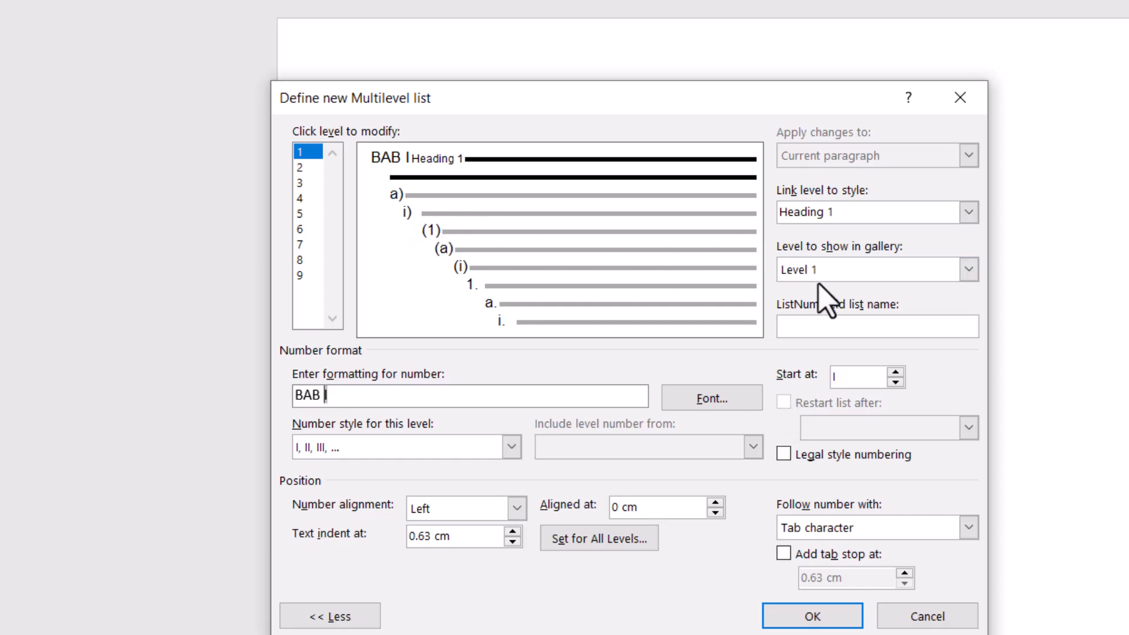
- Link level 2 of the list to the Heading 2 style and set Level 2 as the level shown in the gallery
left_click(307, 169)
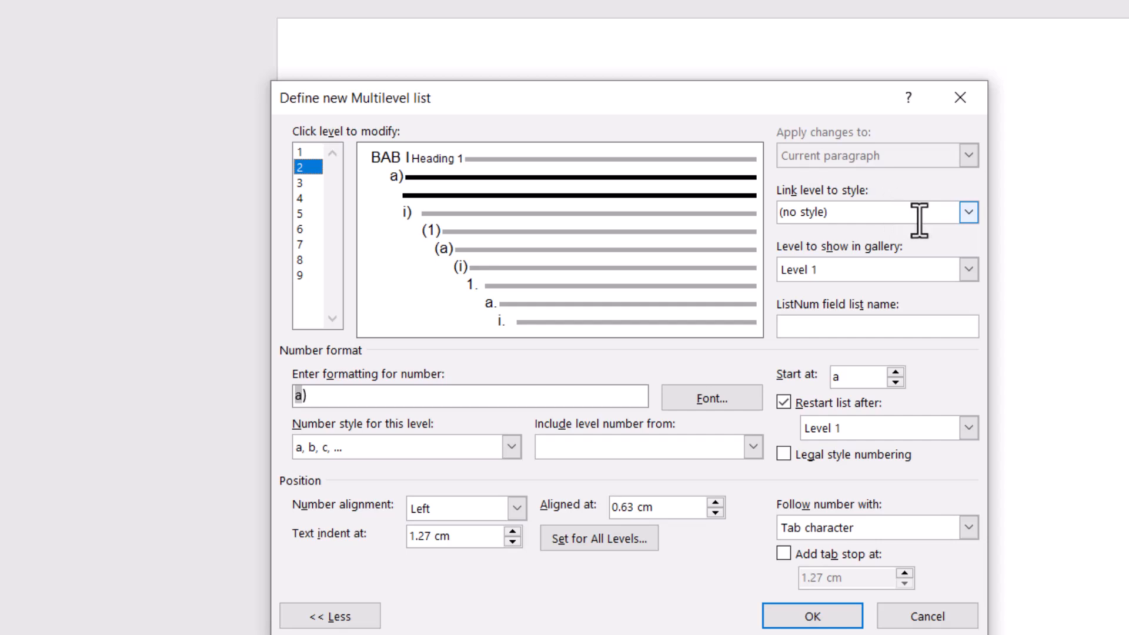
left_click(967, 222)
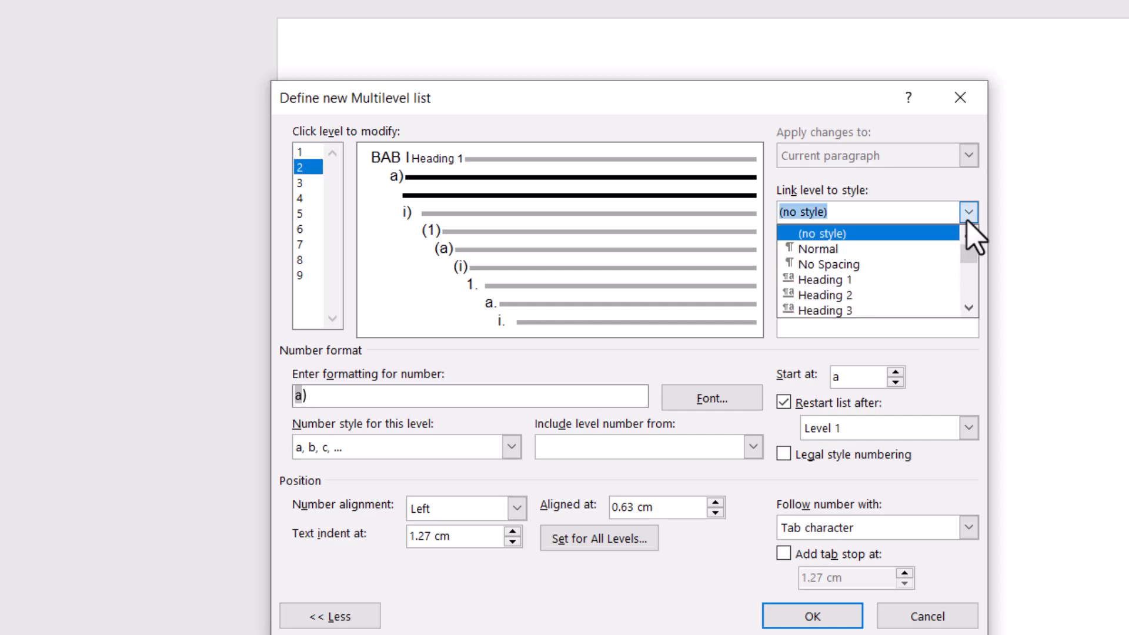
left_click(891, 300)
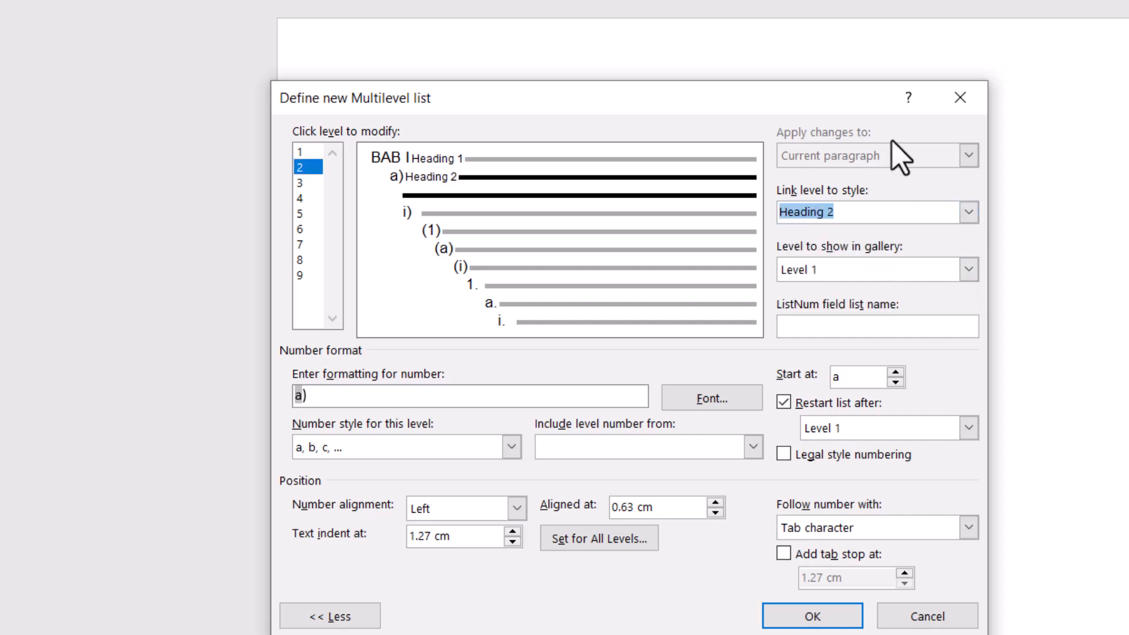
left_click(884, 273)
left_click(848, 317)
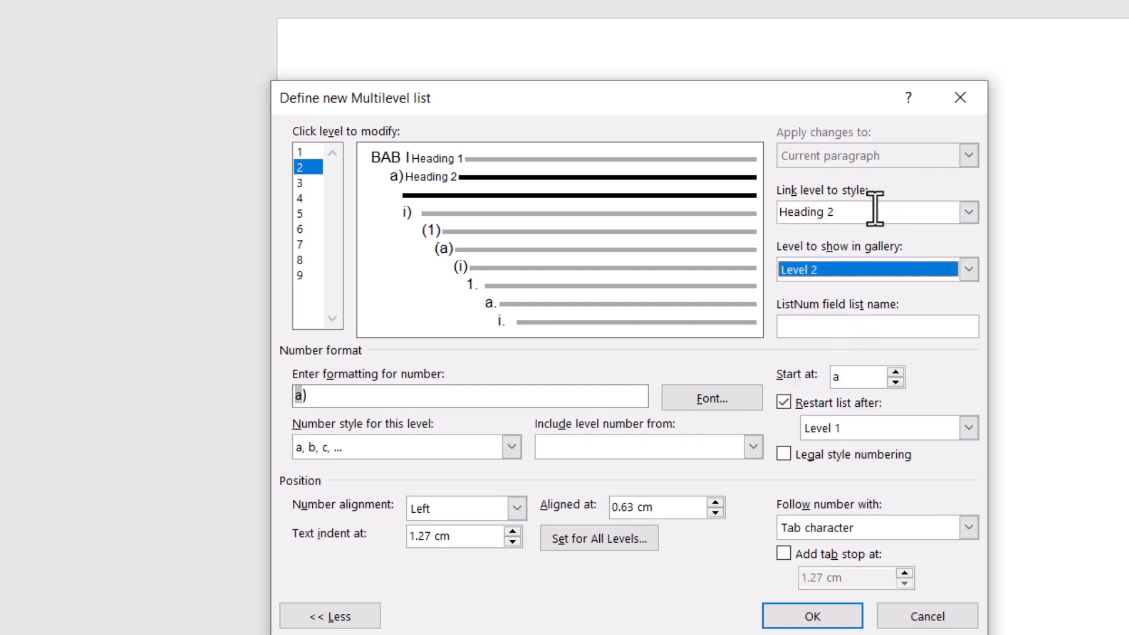
- Replace the level 2 number format with the Level 1 number, a period and the 1, 2, 3 number style
left_click(465, 395)
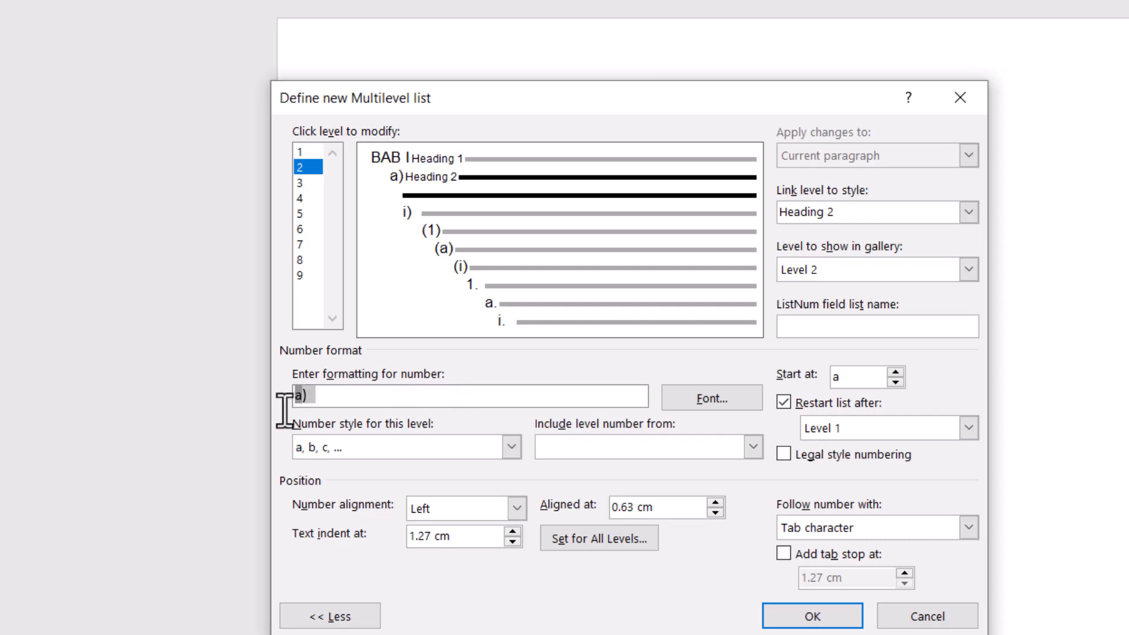
key("BackSpace")
key("BackSpace")
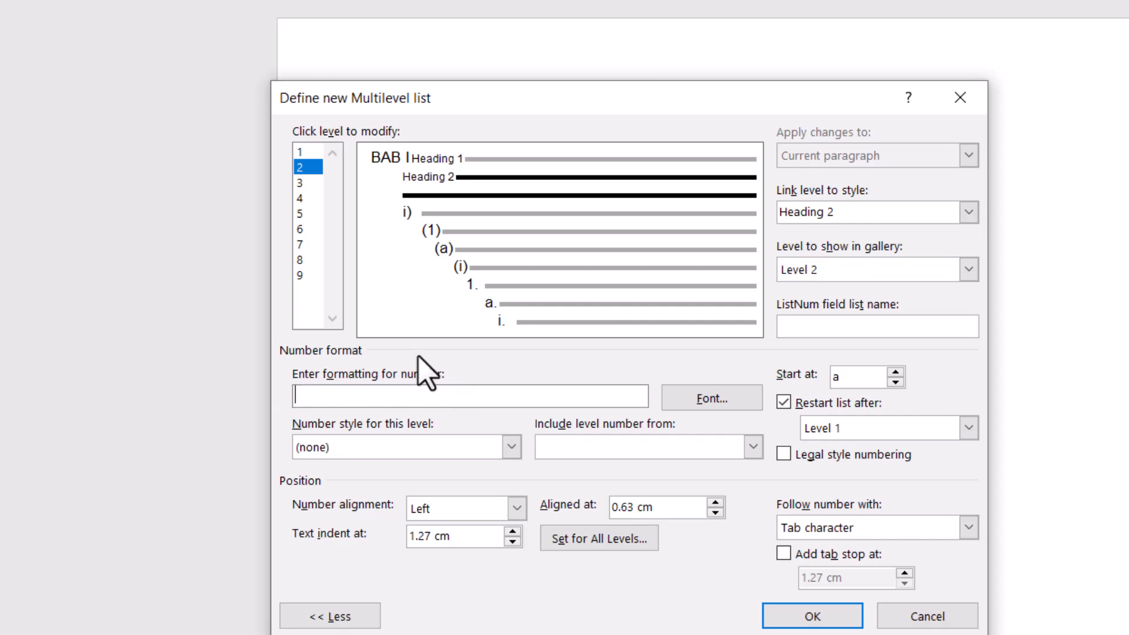
left_click(602, 452)
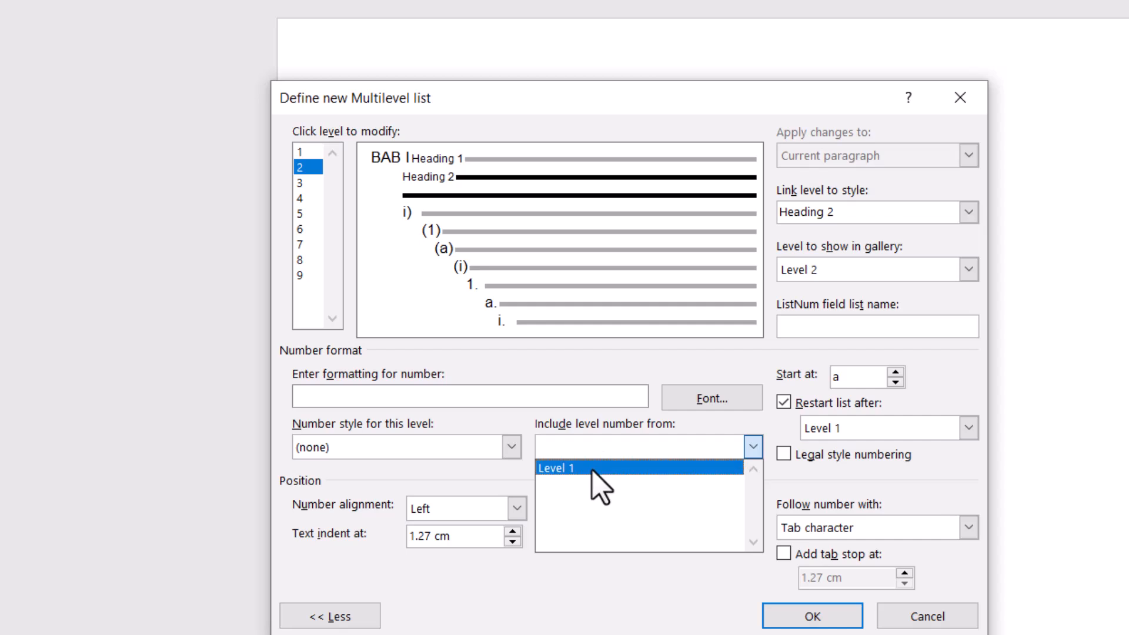
left_click(591, 469)
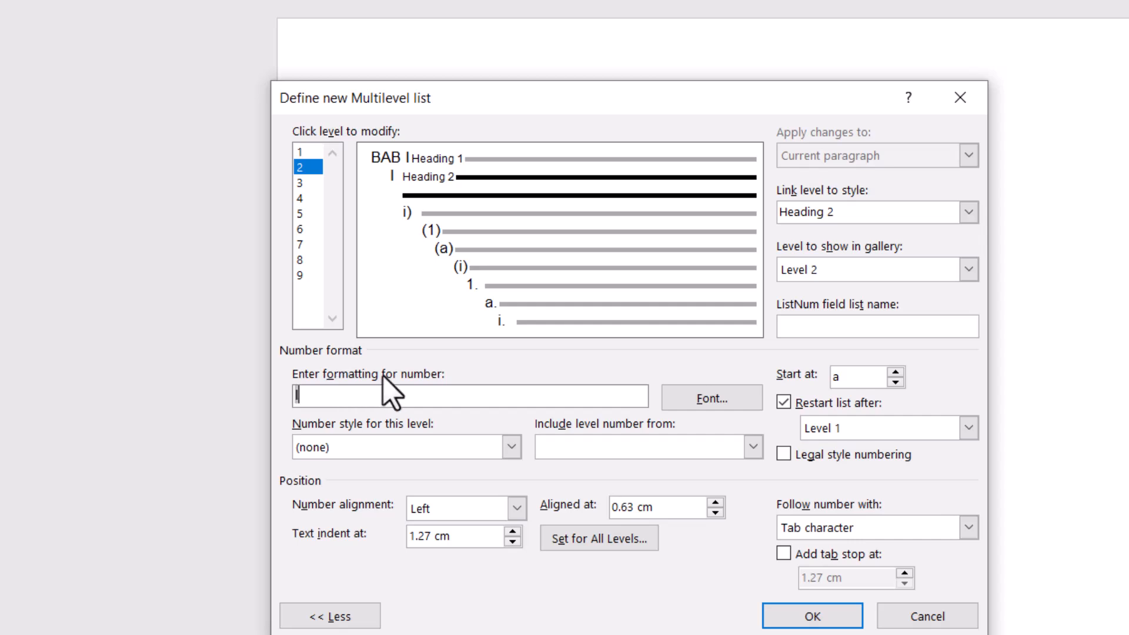
type(".")
left_click(425, 450)
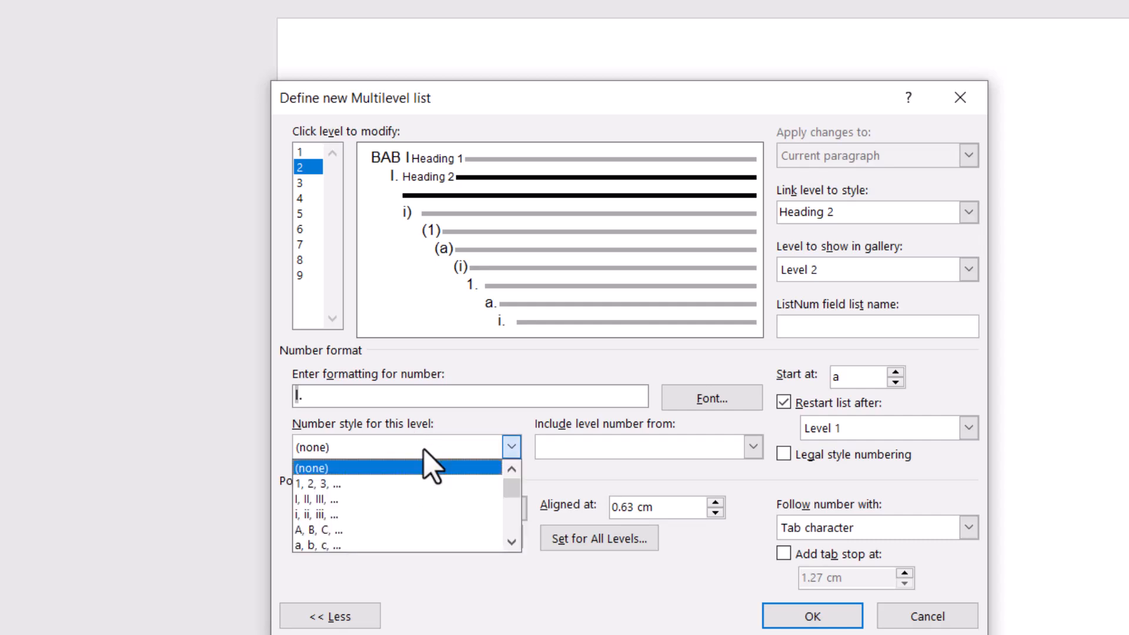
left_click(418, 484)
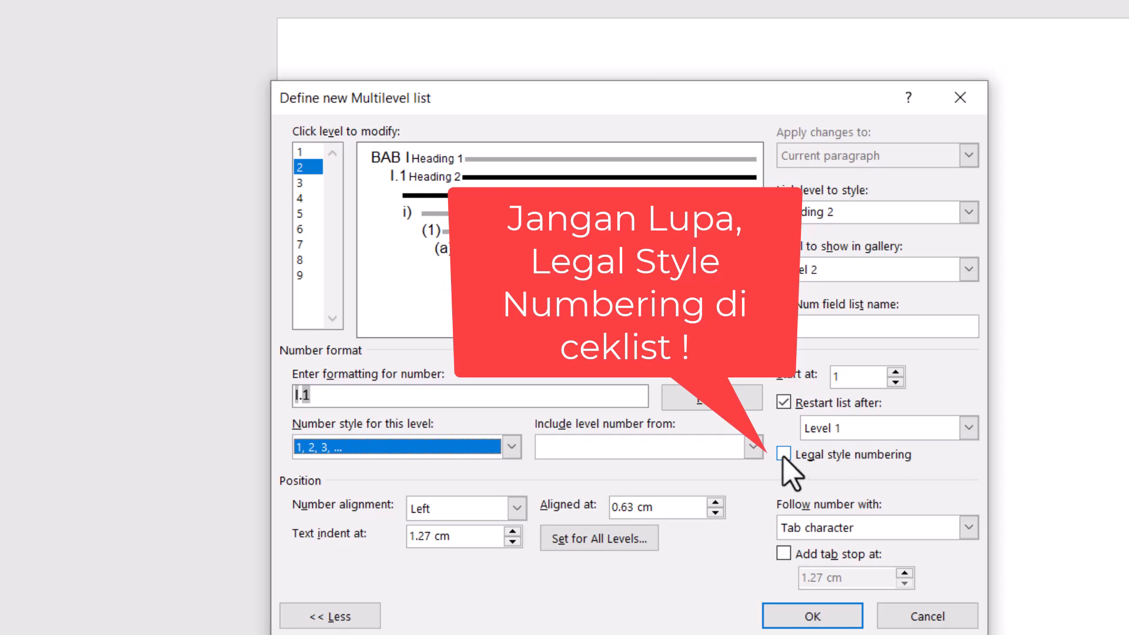
- Turn on legal style numbering for level 2 and have its number followed by a space
left_click(784, 454)
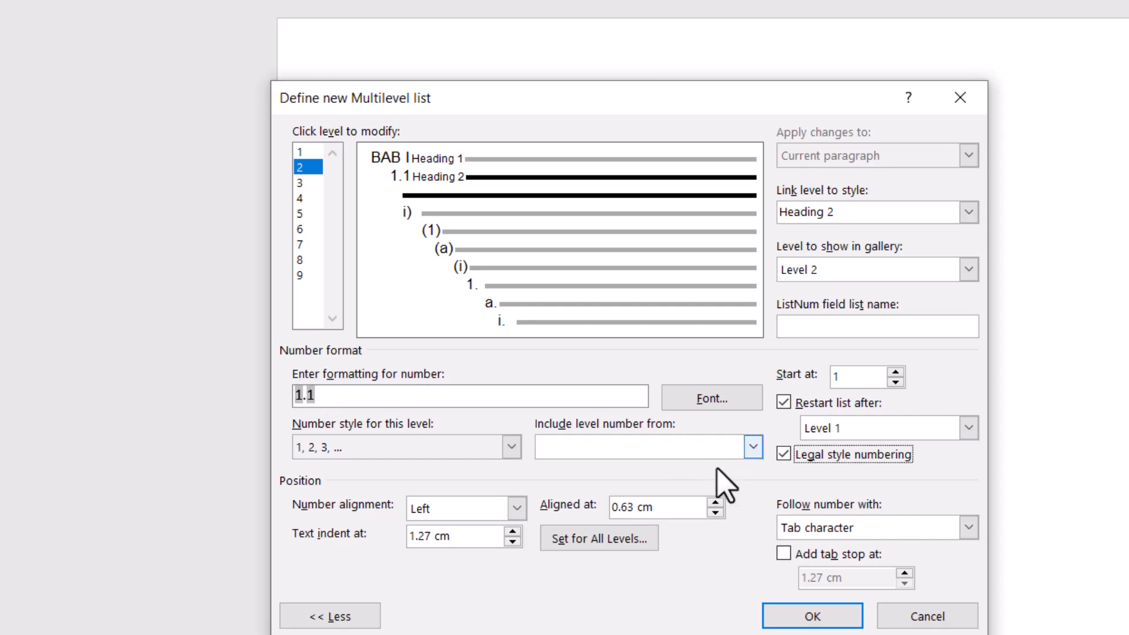
left_click(868, 527)
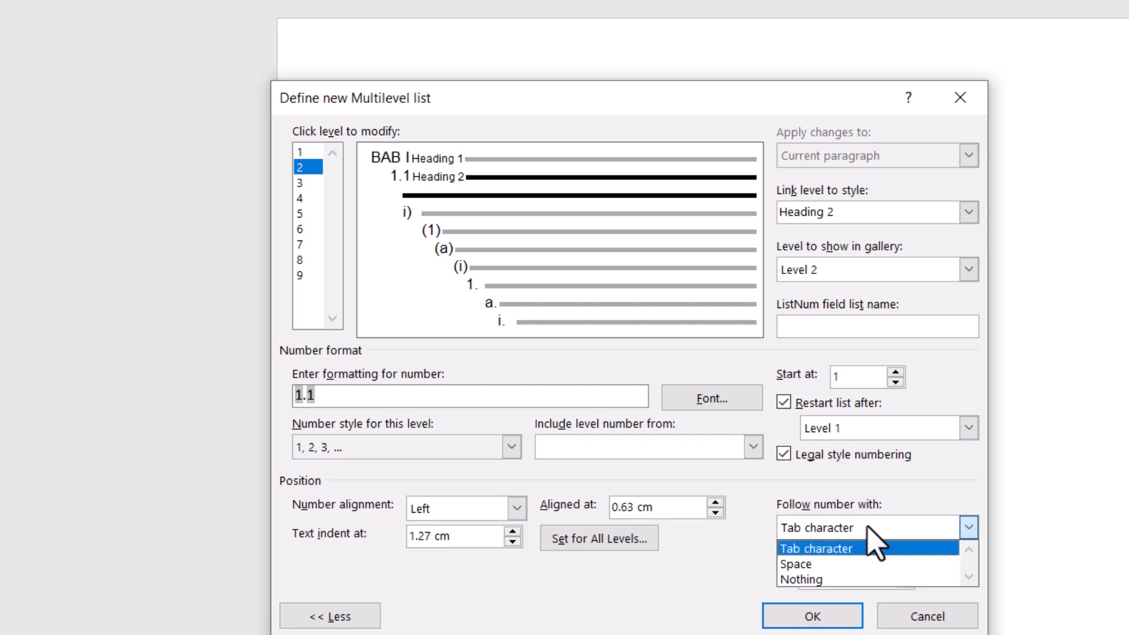
left_click(823, 565)
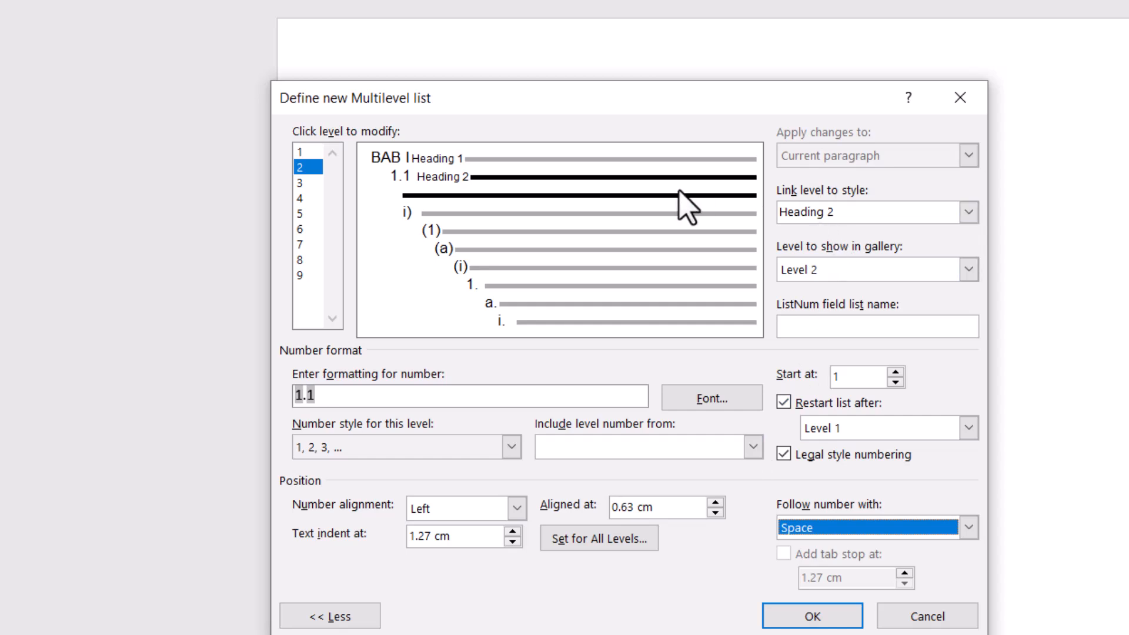
- Link level 3 of the list to the Heading 3 style and set Level 3 as the level shown in the gallery
left_click(306, 185)
left_click(969, 212)
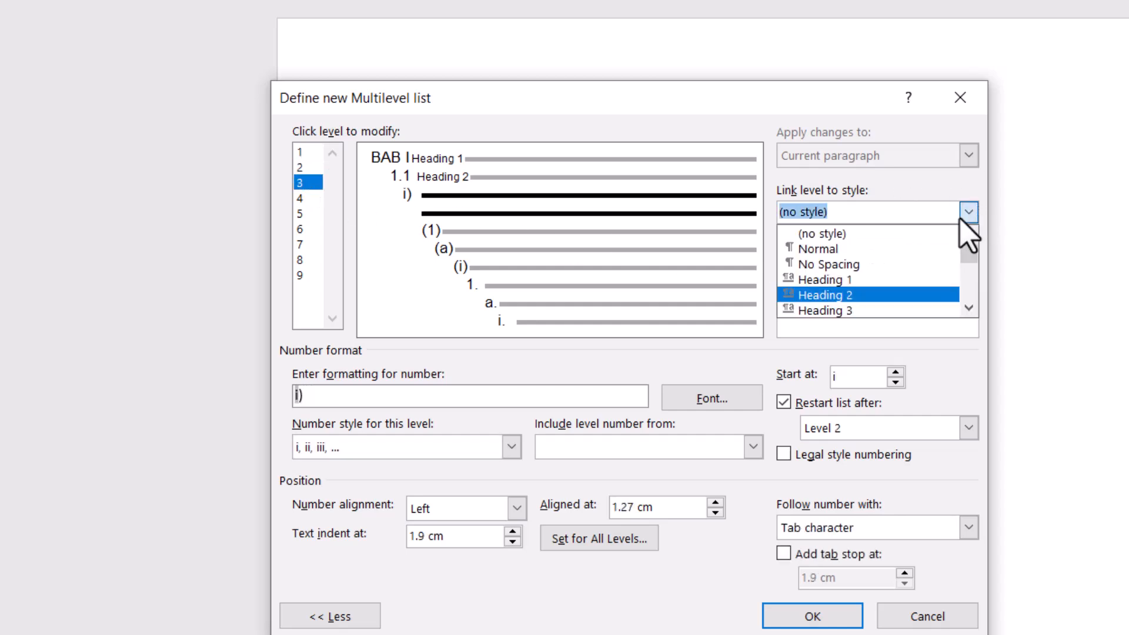
left_click(877, 310)
left_click(882, 272)
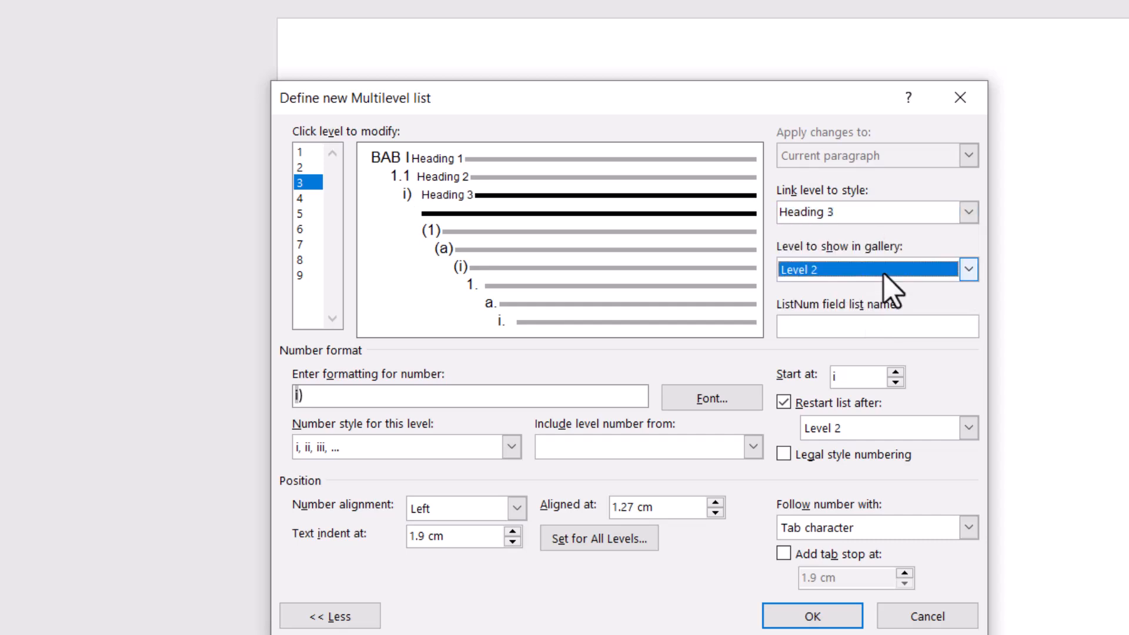
left_click(852, 325)
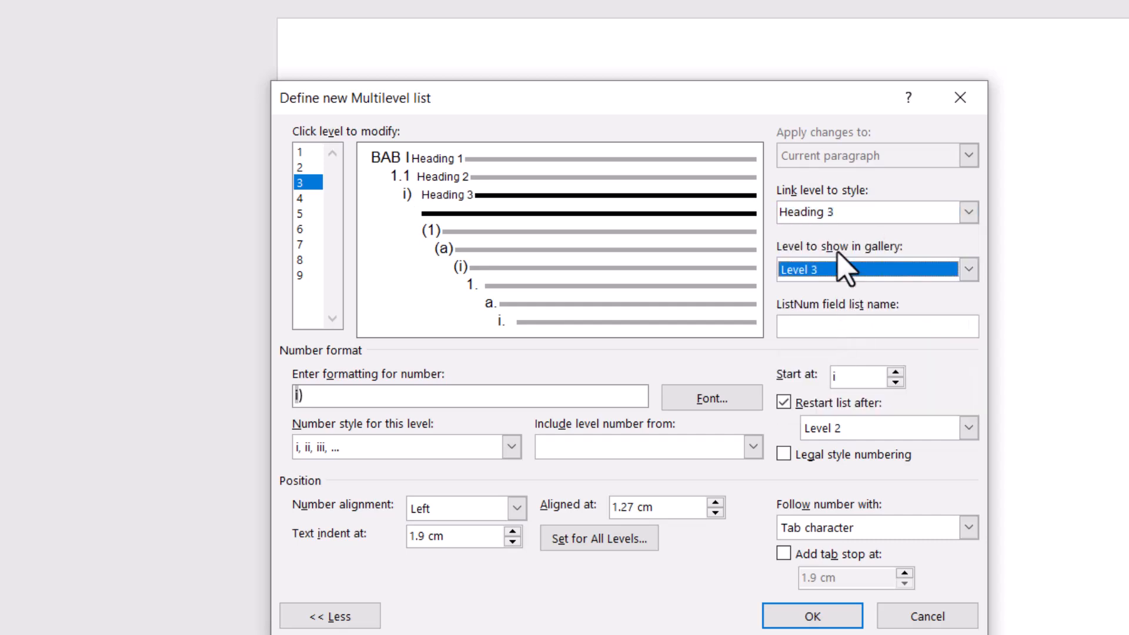
- Clear the level 3 number format and start it with the Level 1 number followed by a period
left_click(537, 401)
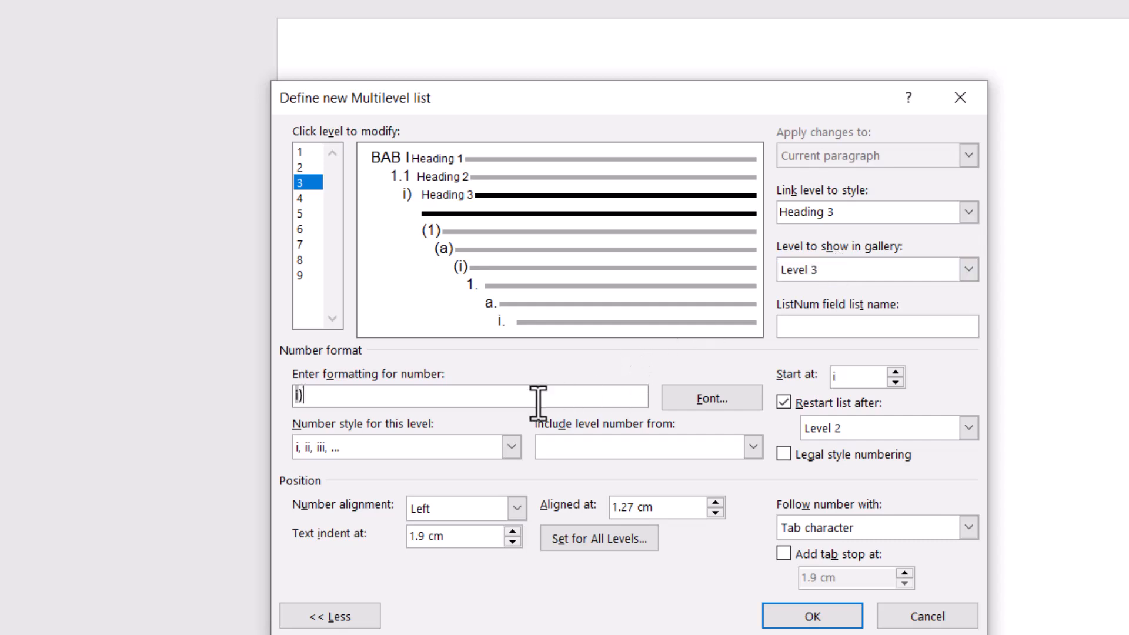
key("BackSpace")
key("BackSpace")
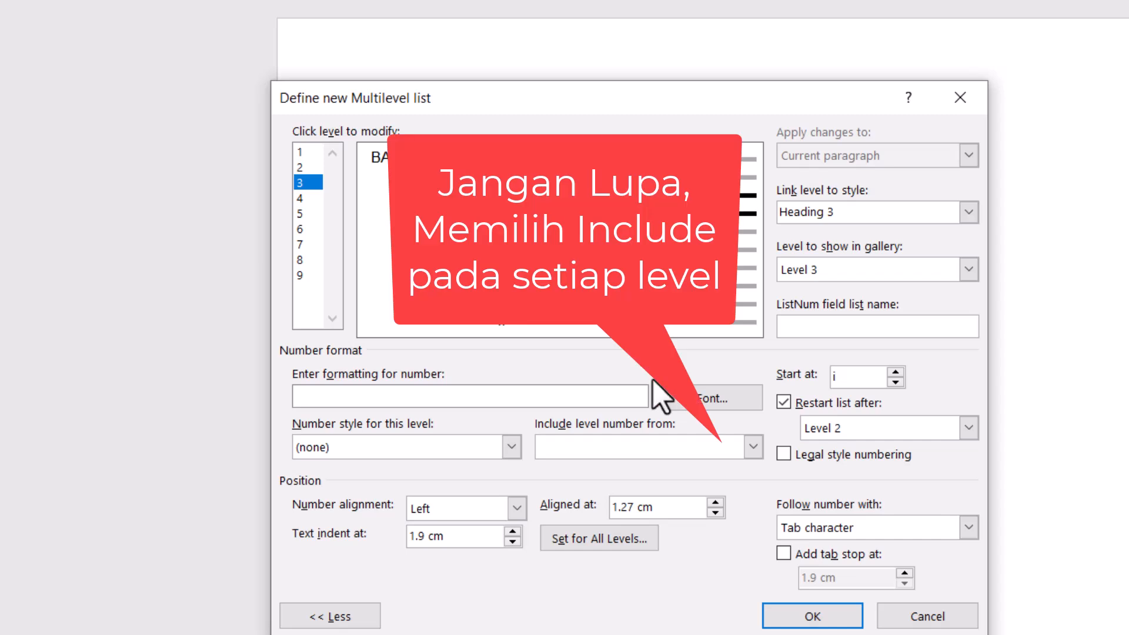
left_click(682, 452)
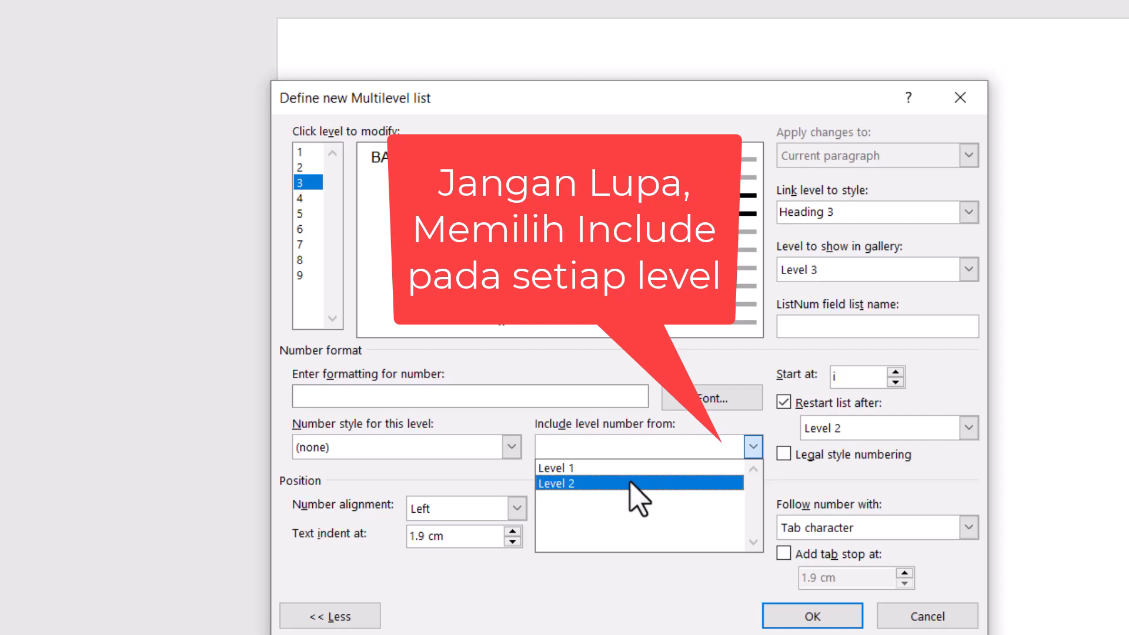
left_click(584, 471)
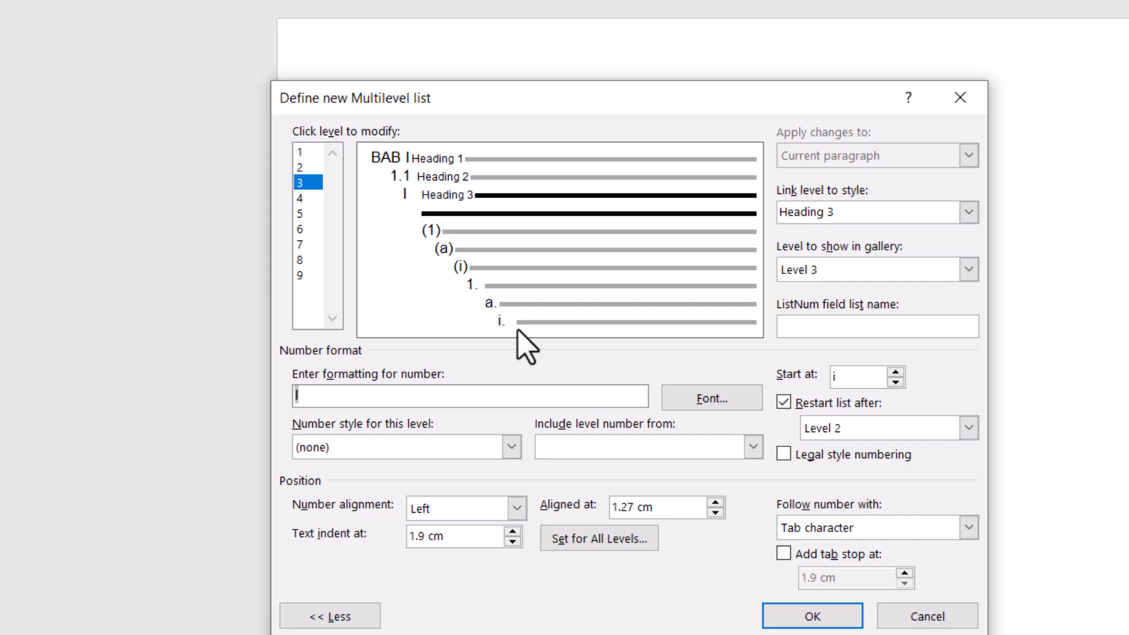
type(".")
- Extend the level 3 number format with the Level 2 number, a period and the 1, 2, 3 number style
left_click(614, 447)
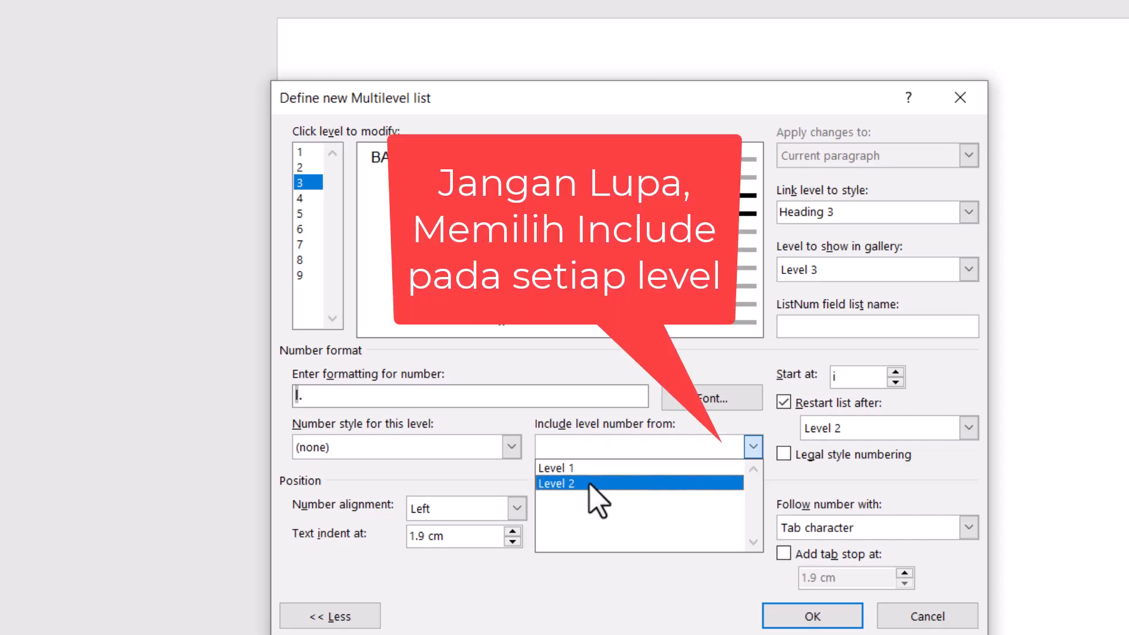
left_click(304, 395)
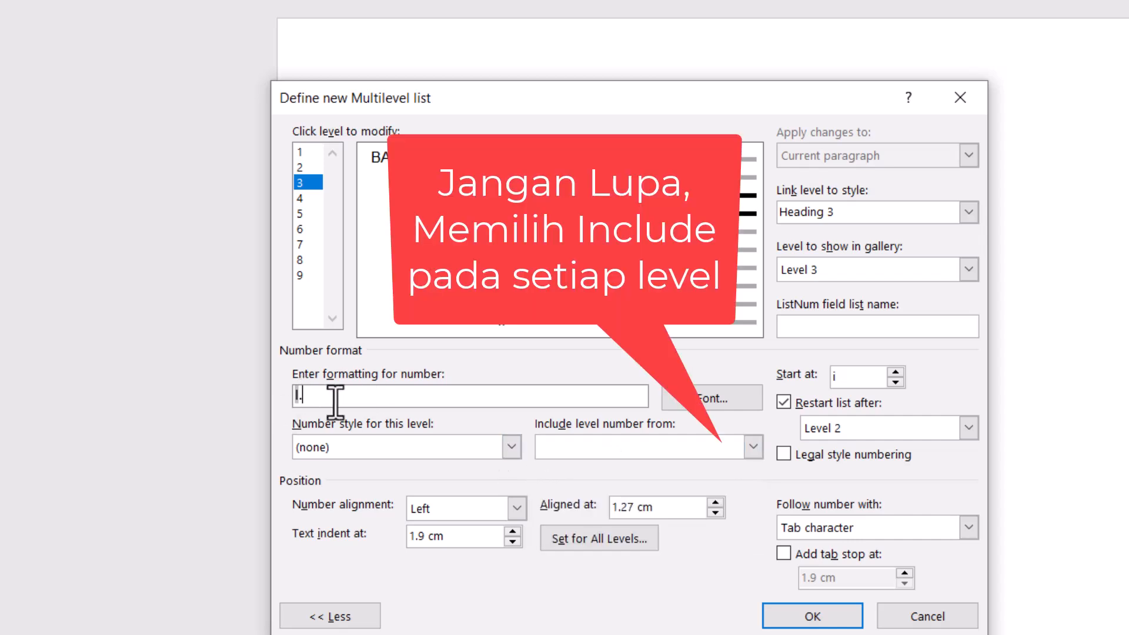
left_click(594, 449)
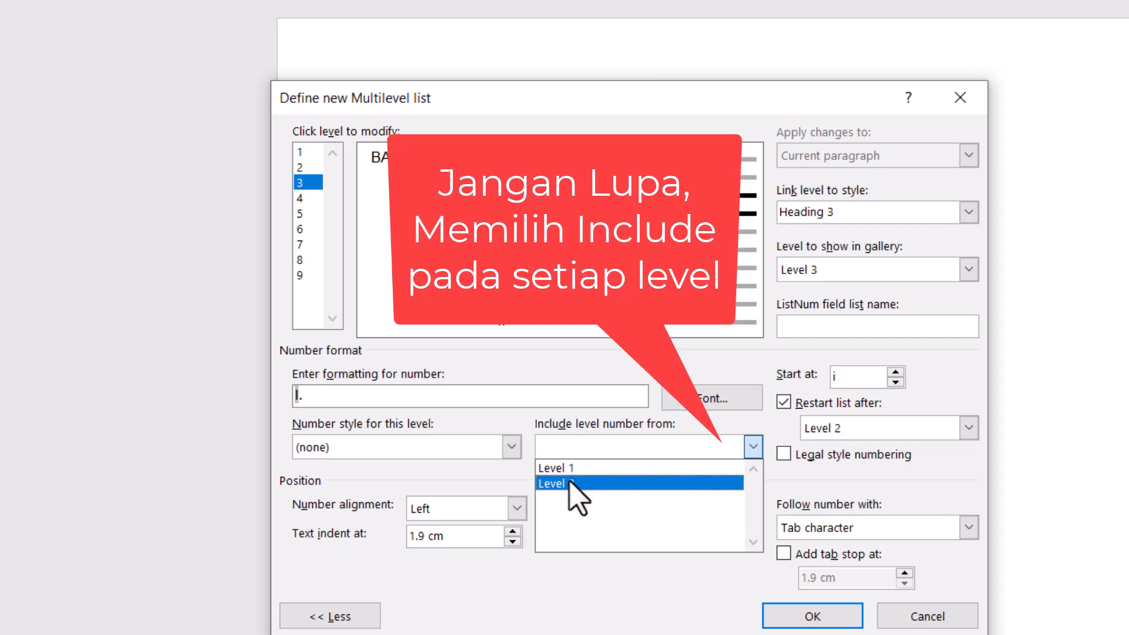
left_click(570, 483)
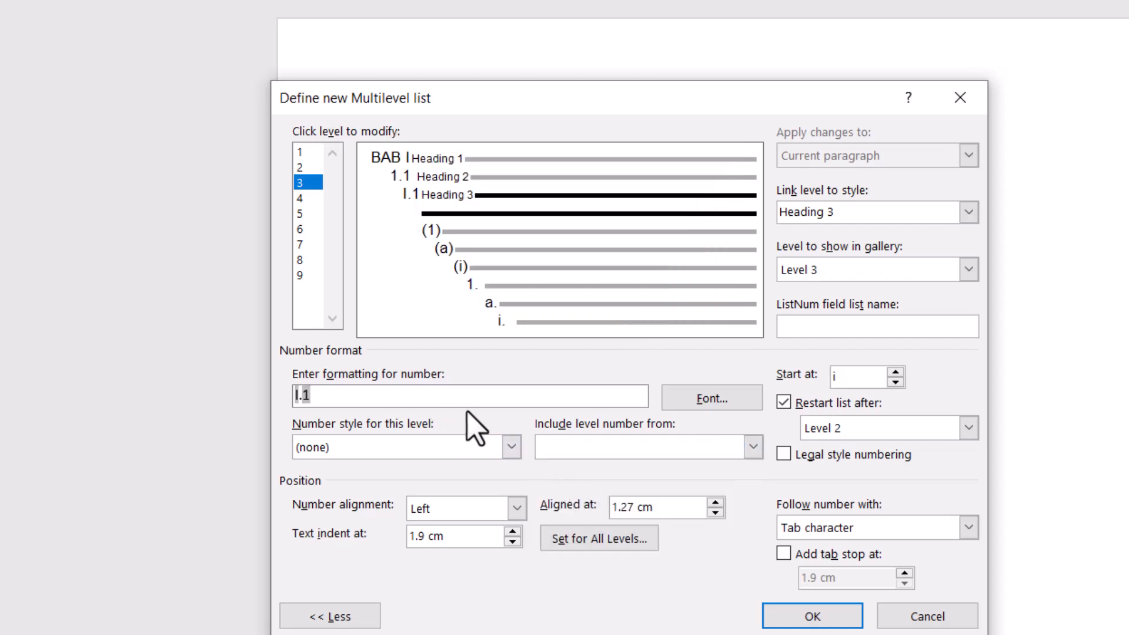
type(".")
left_click(511, 452)
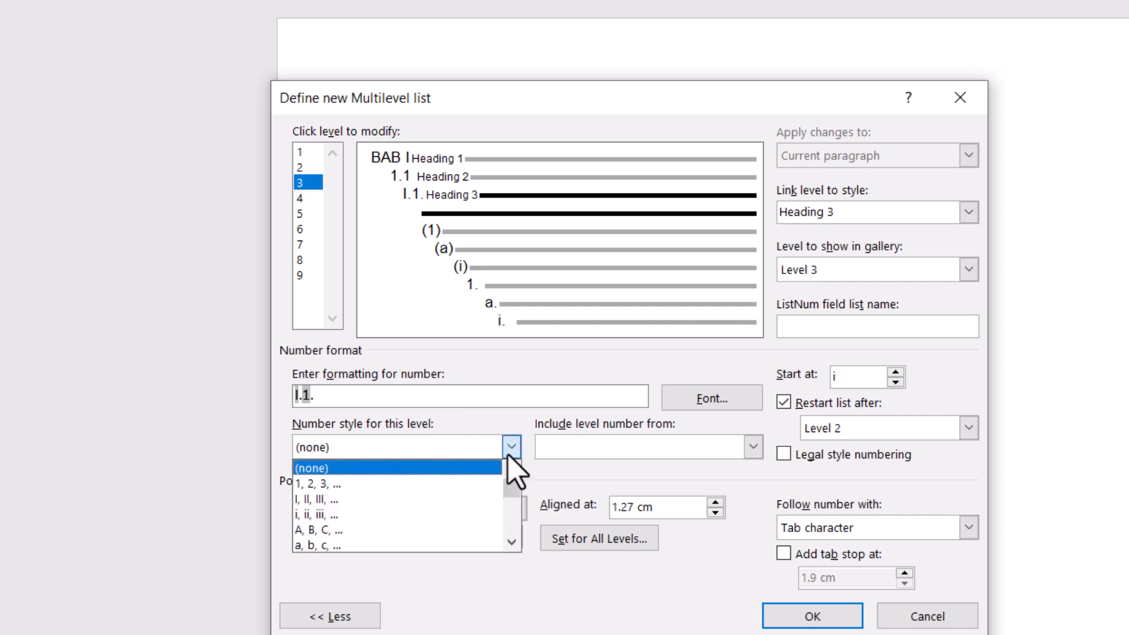
left_click(490, 483)
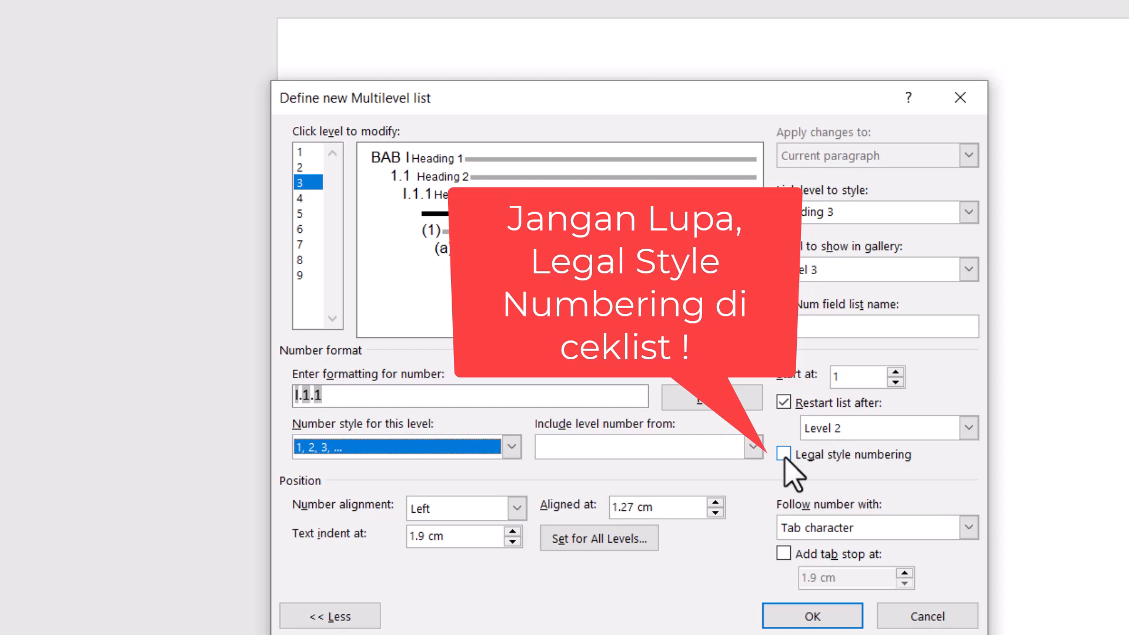
- Turn on legal style numbering for level 3, follow its number with a space, and confirm the multilevel list definition
left_click(784, 455)
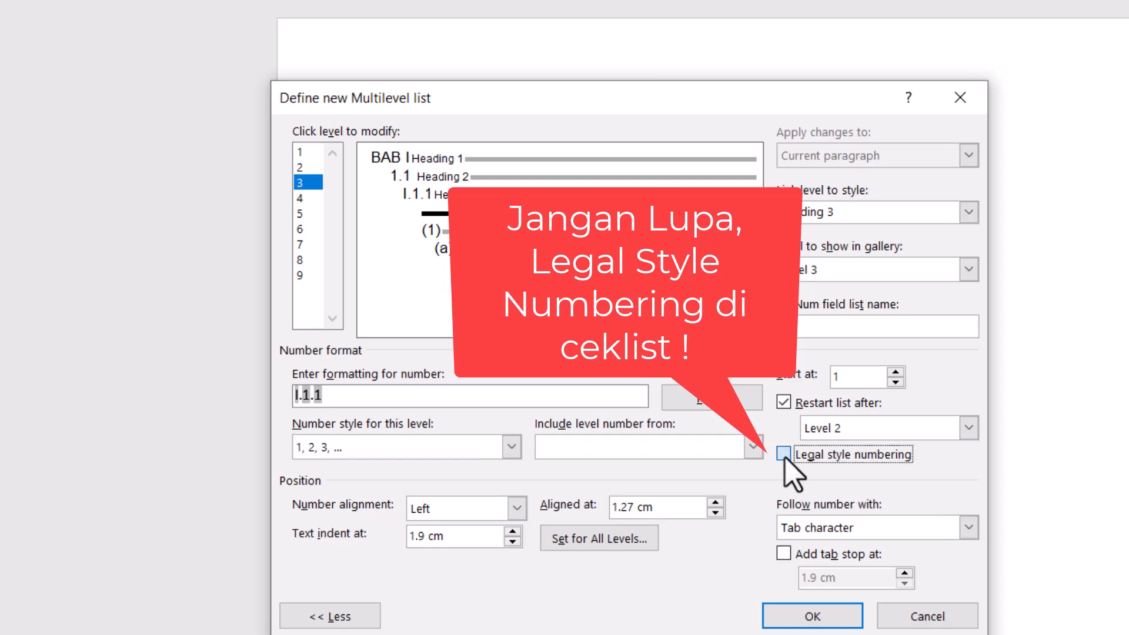
left_click(858, 531)
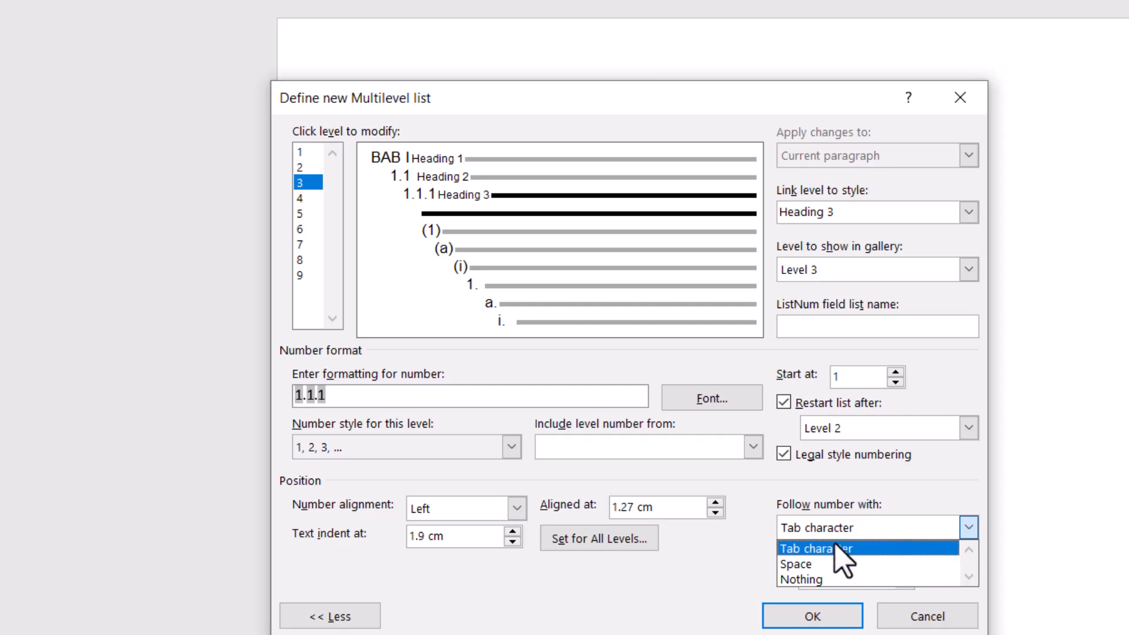
left_click(818, 564)
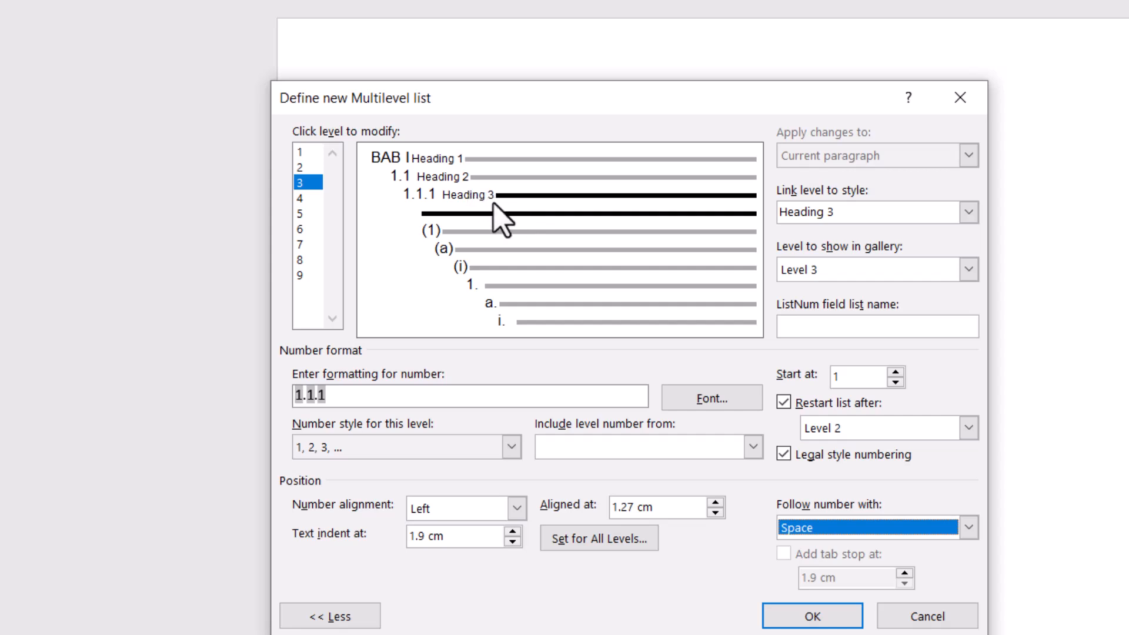
left_click(808, 616)
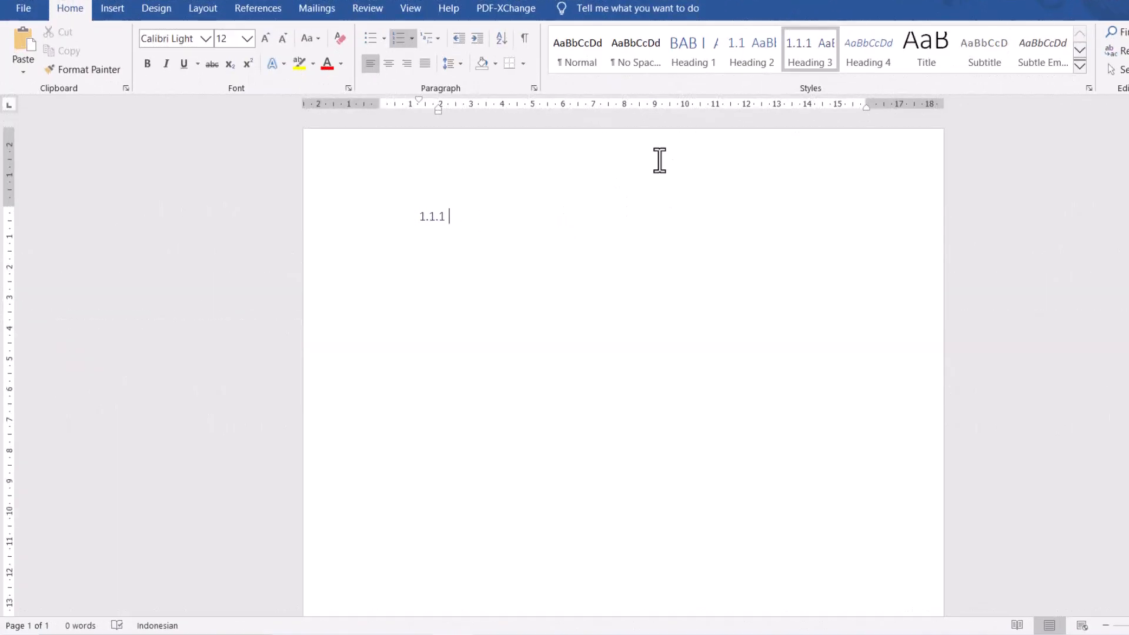
- Apply Heading 1 to the current line and modify the Heading 1 style to use the Automatic font color
left_click(691, 65)
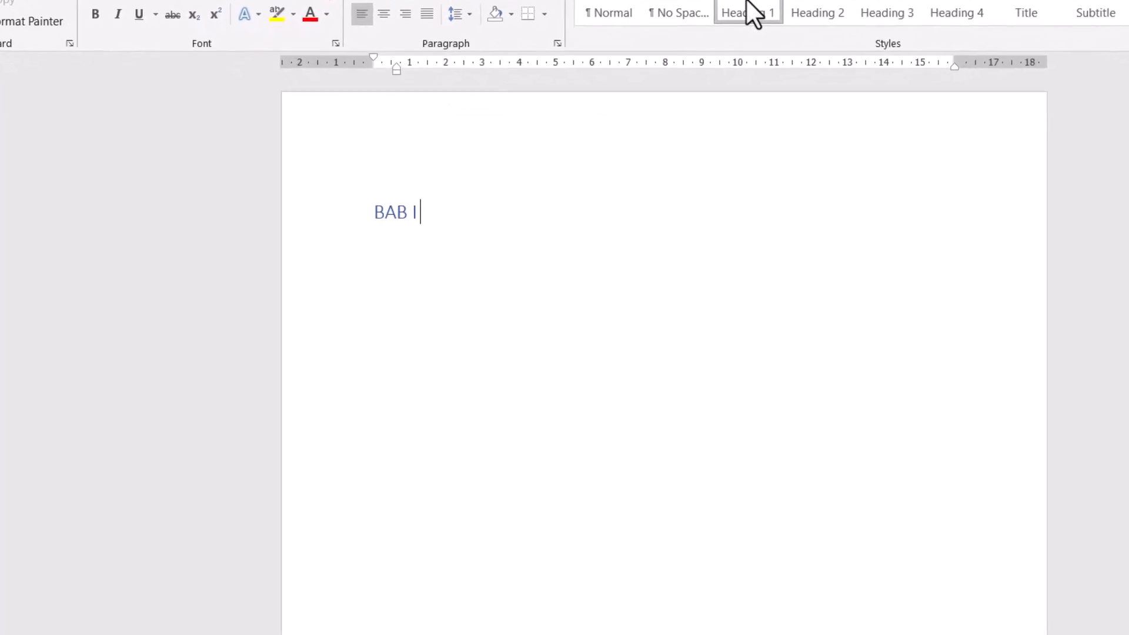
right_click(746, 13)
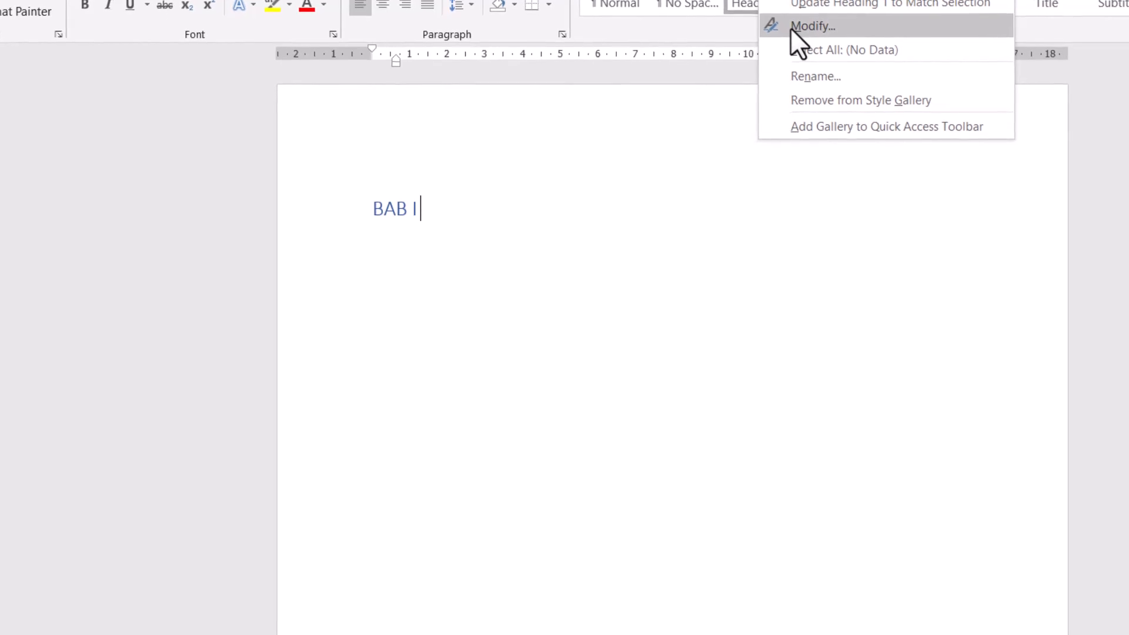
left_click(810, 28)
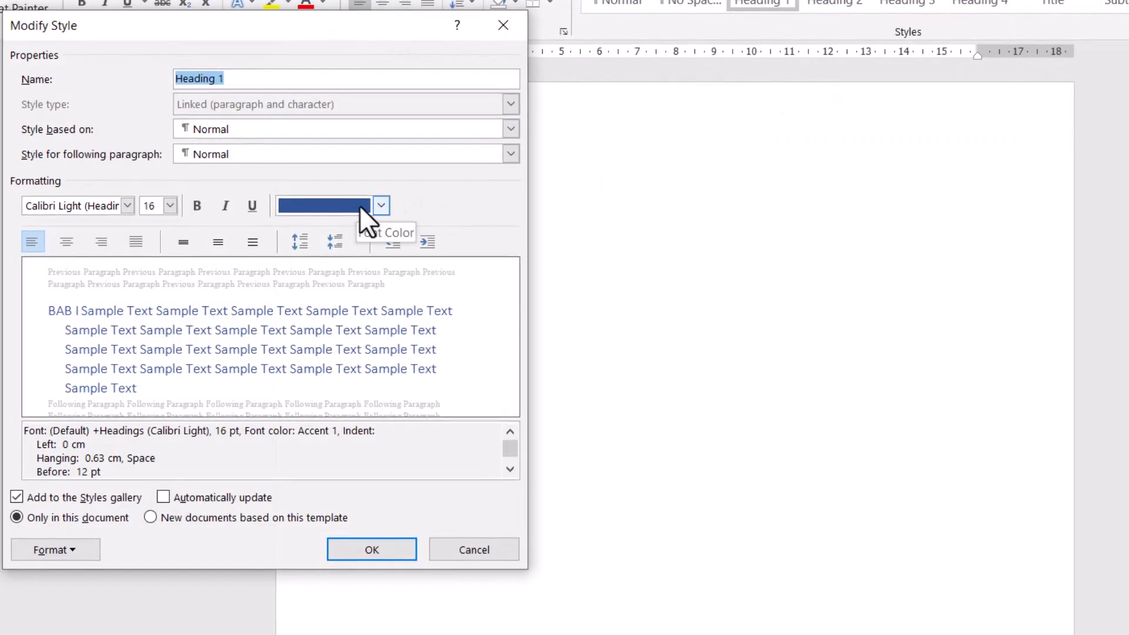
left_click(360, 207)
left_click(324, 228)
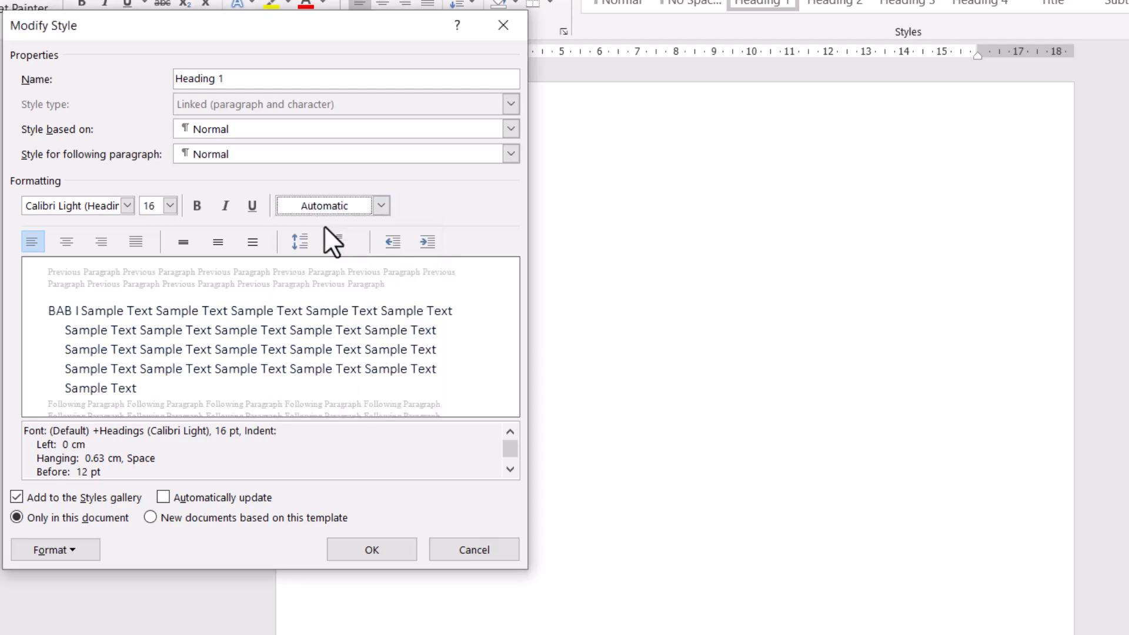
- Set the Heading 1 style to Times New Roman, bold, with single line spacing, and confirm the style changes
triple_click(118, 207)
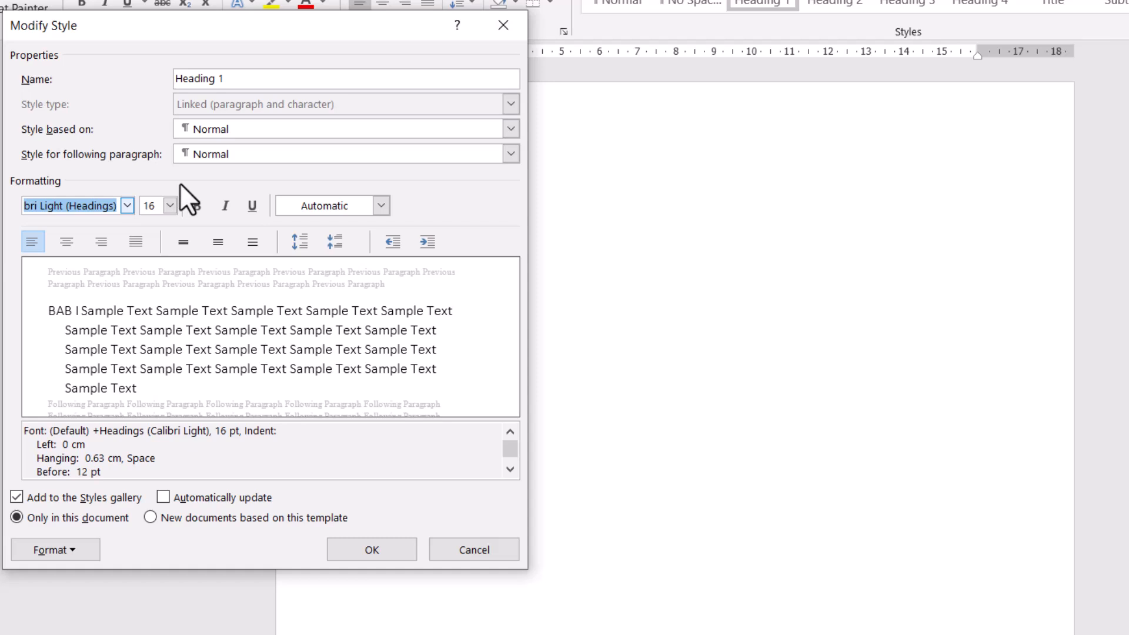
type("Times New Roman")
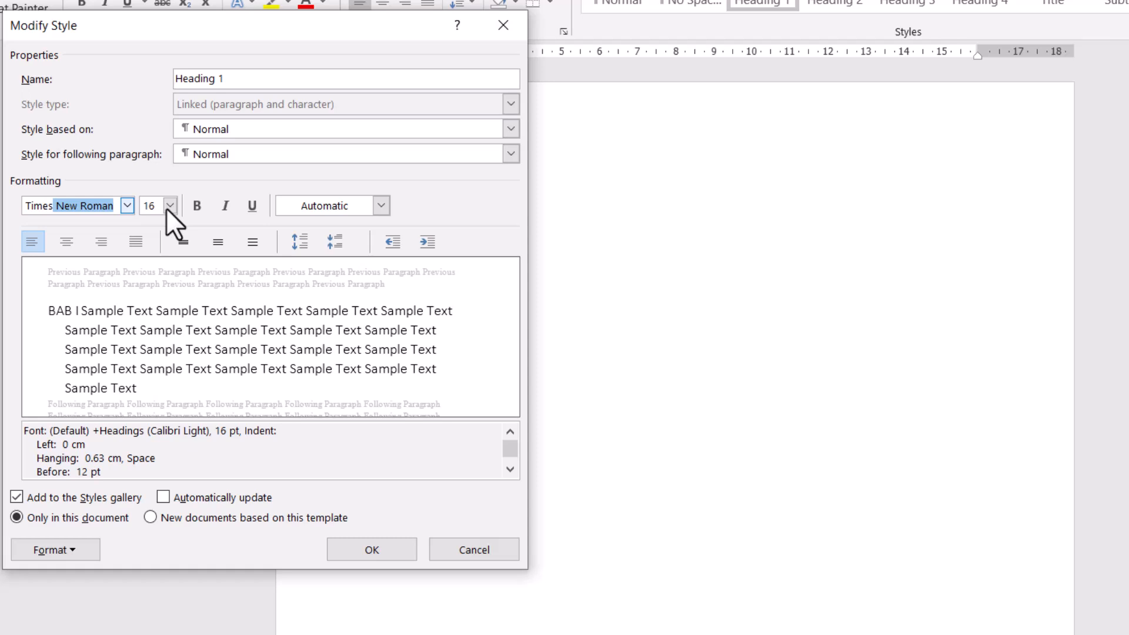
left_click(198, 206)
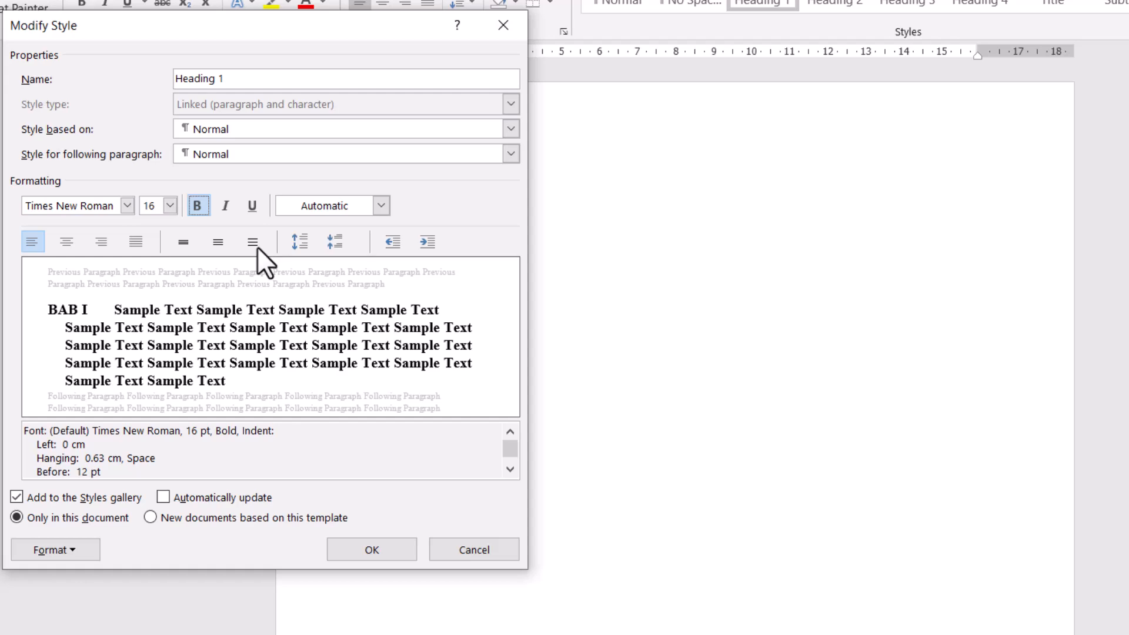
left_click(183, 243)
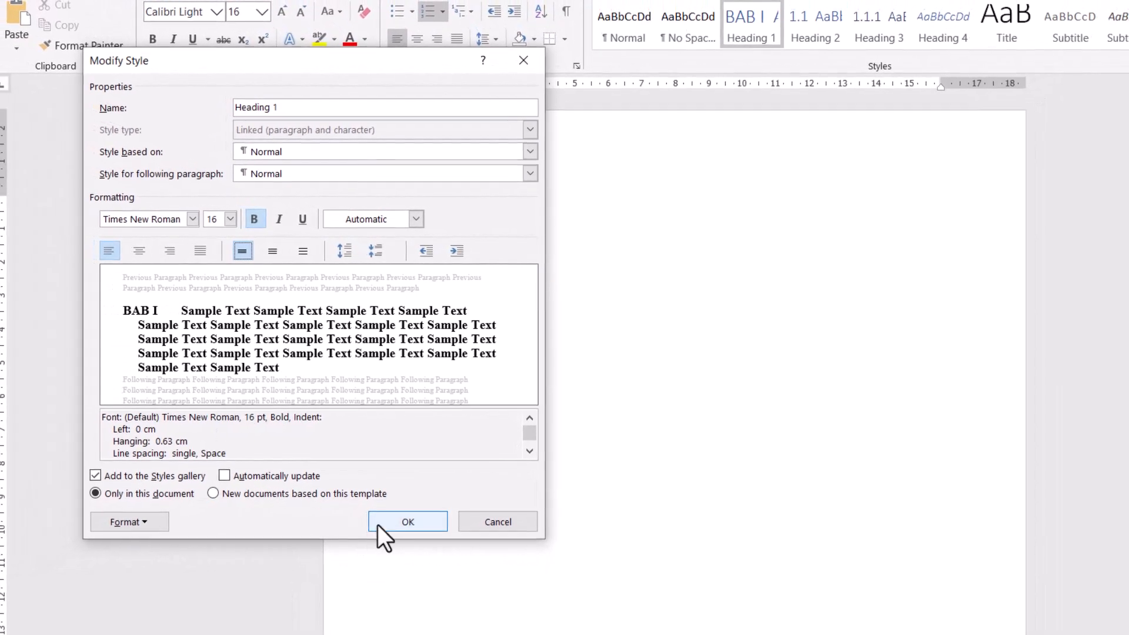
left_click(408, 520)
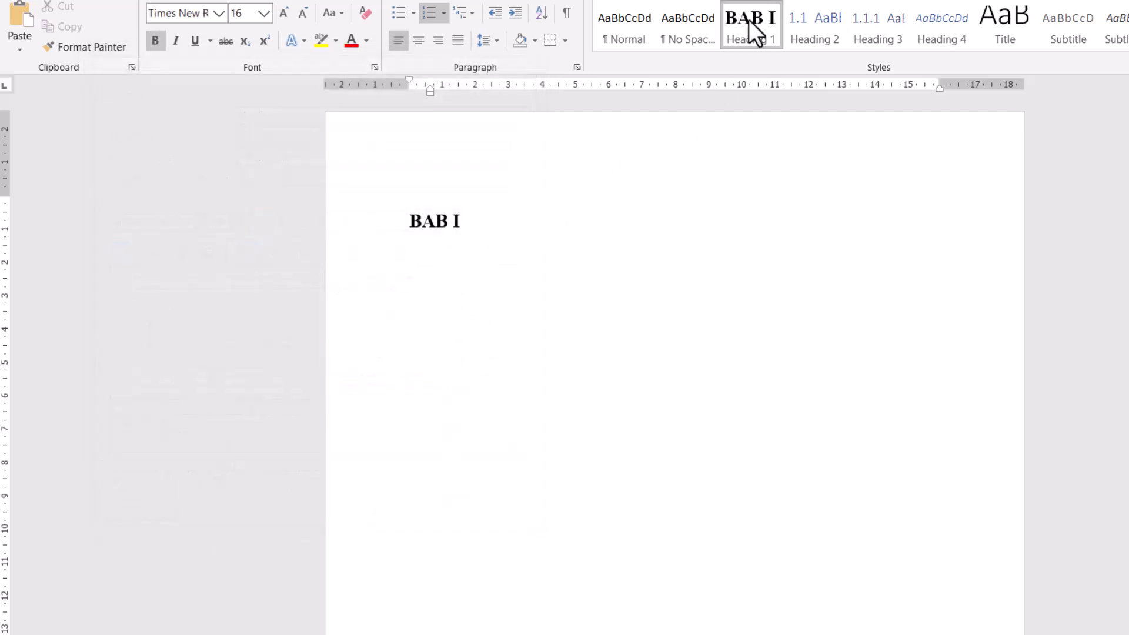
- Apply Heading 2 to the current line and modify the Heading 2 style to use the Automatic font color
left_click(802, 41)
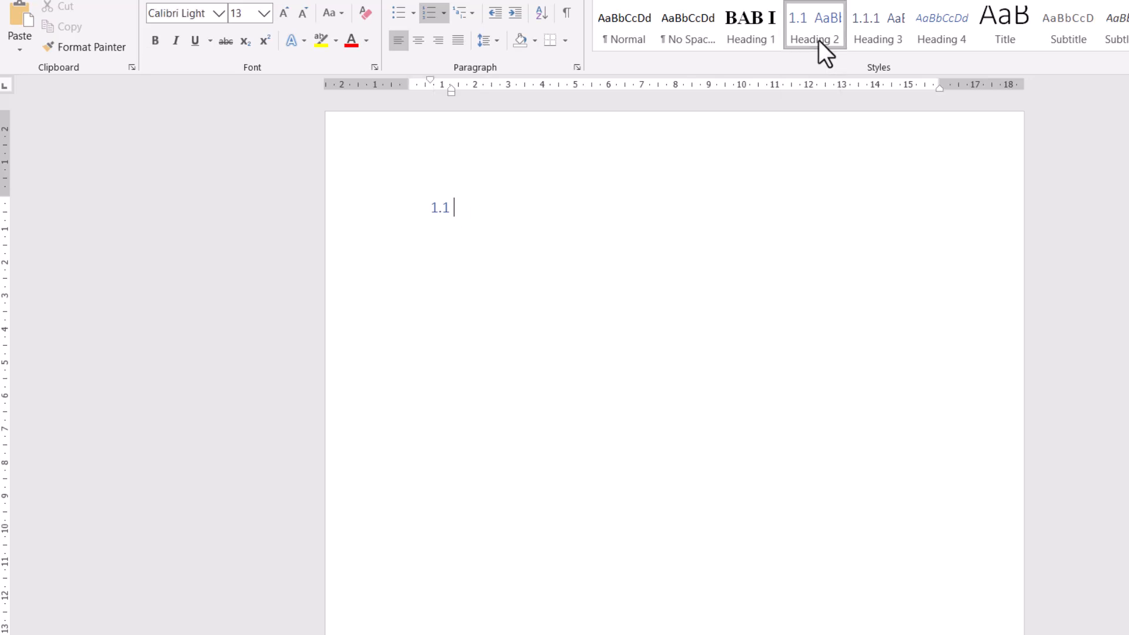
right_click(816, 41)
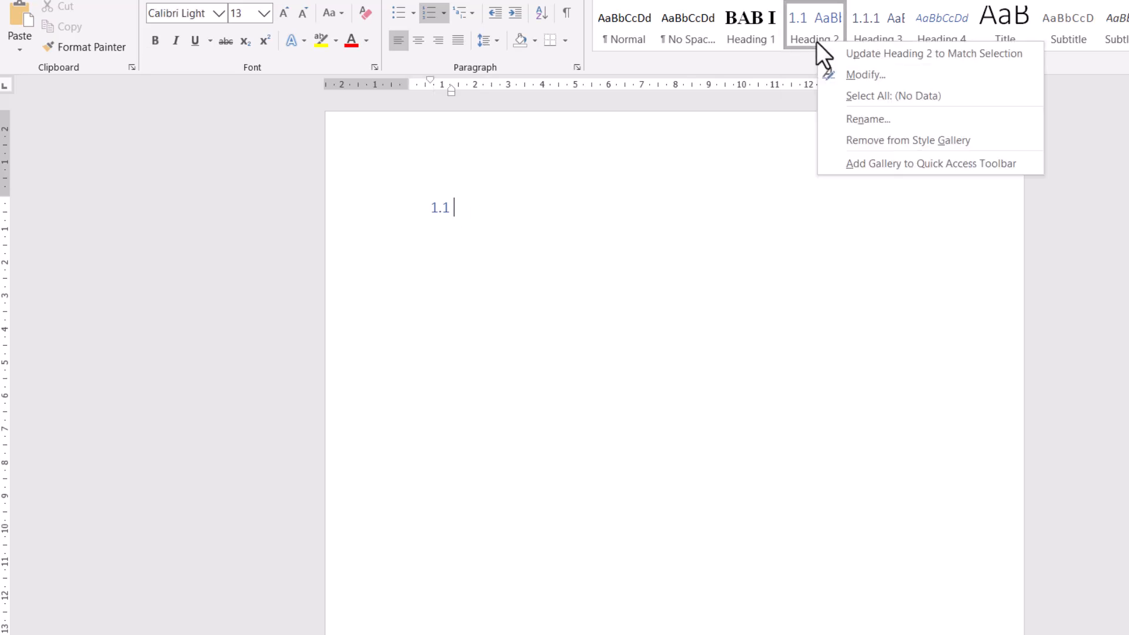
left_click(847, 72)
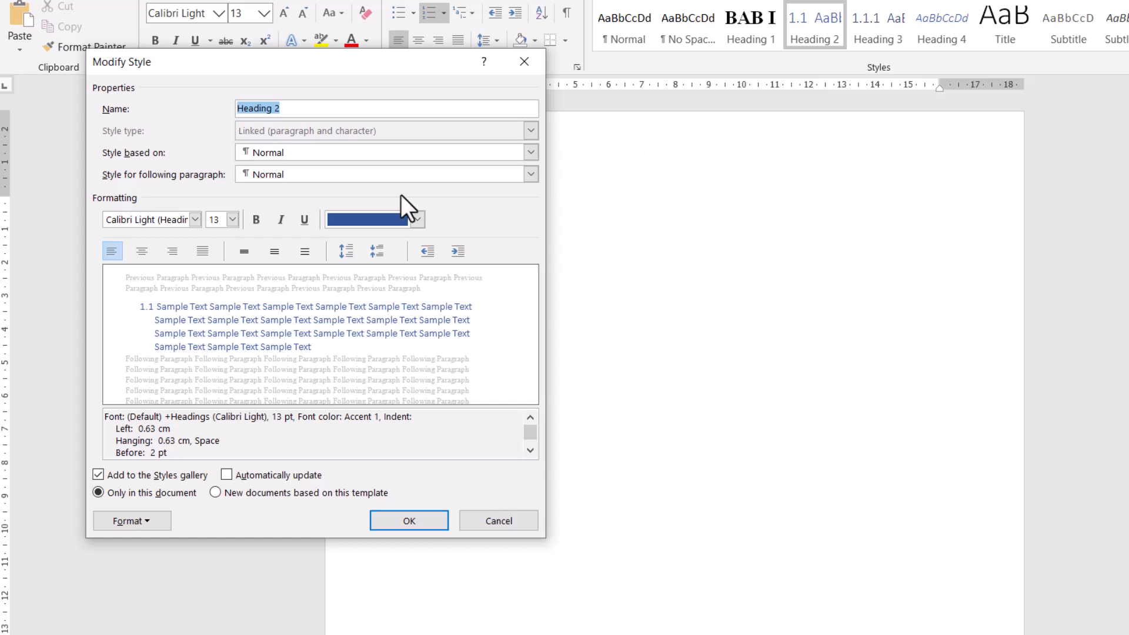
left_click(387, 221)
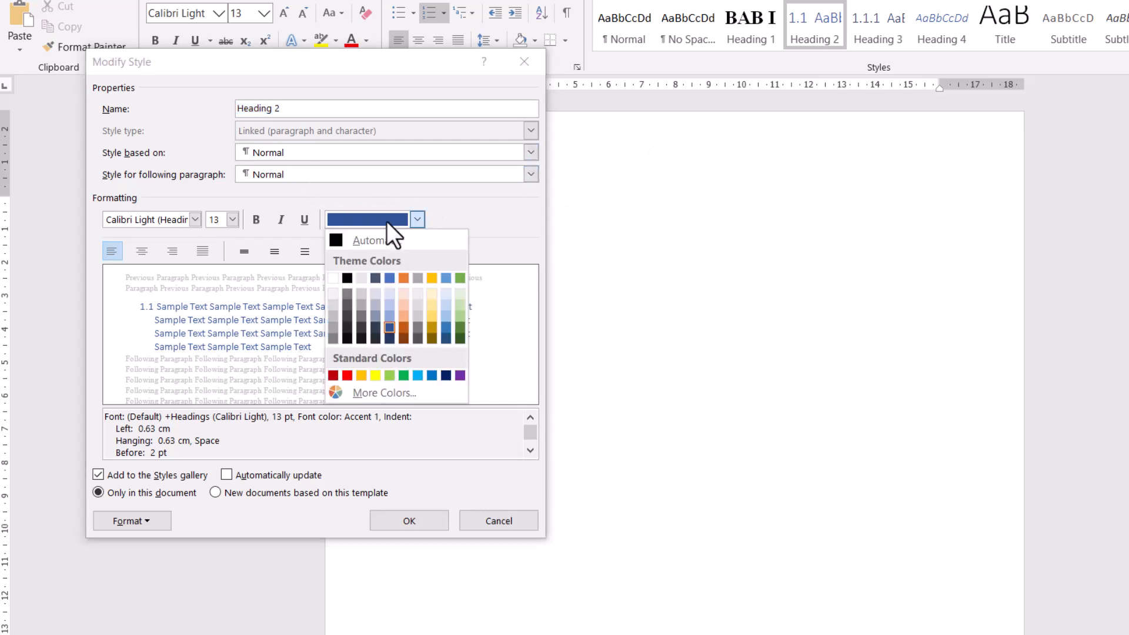
left_click(386, 238)
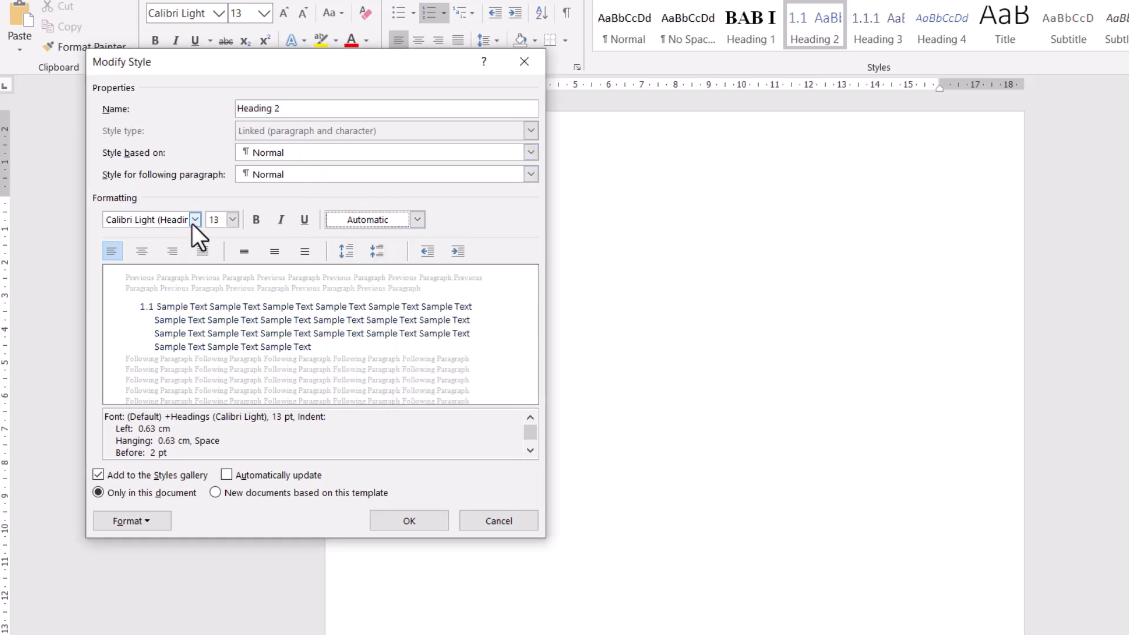
- Set the Heading 2 style's font to Times New Roman and make it bold
left_click(176, 224)
type("Rim")
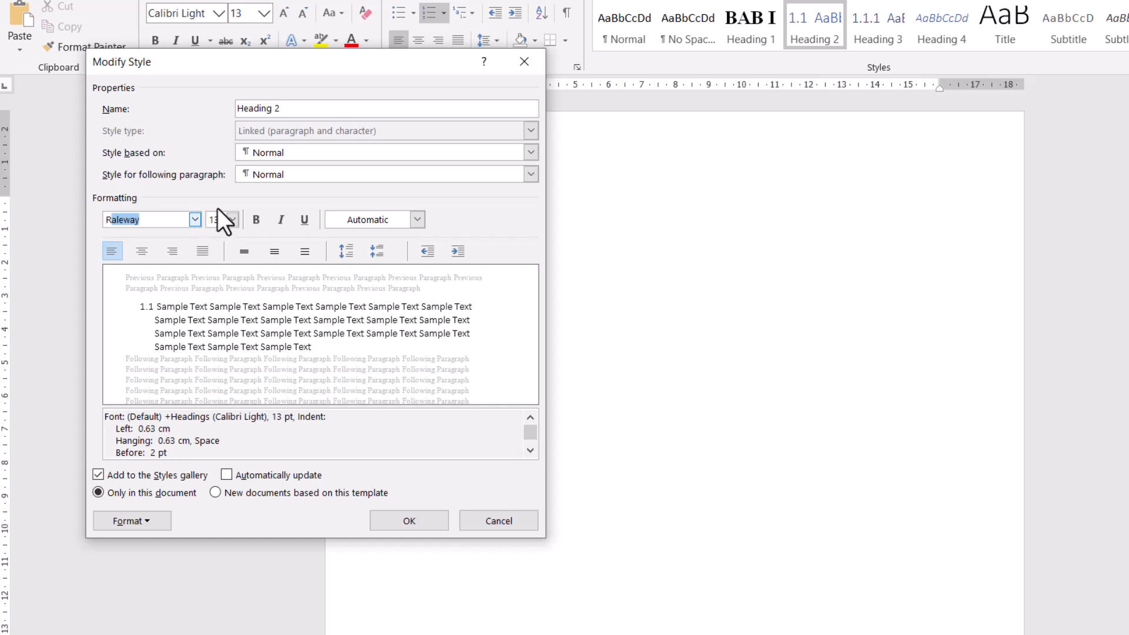
key("BackSpace")
key("BackSpace")
key("BackSpace")
type("Times New Roman")
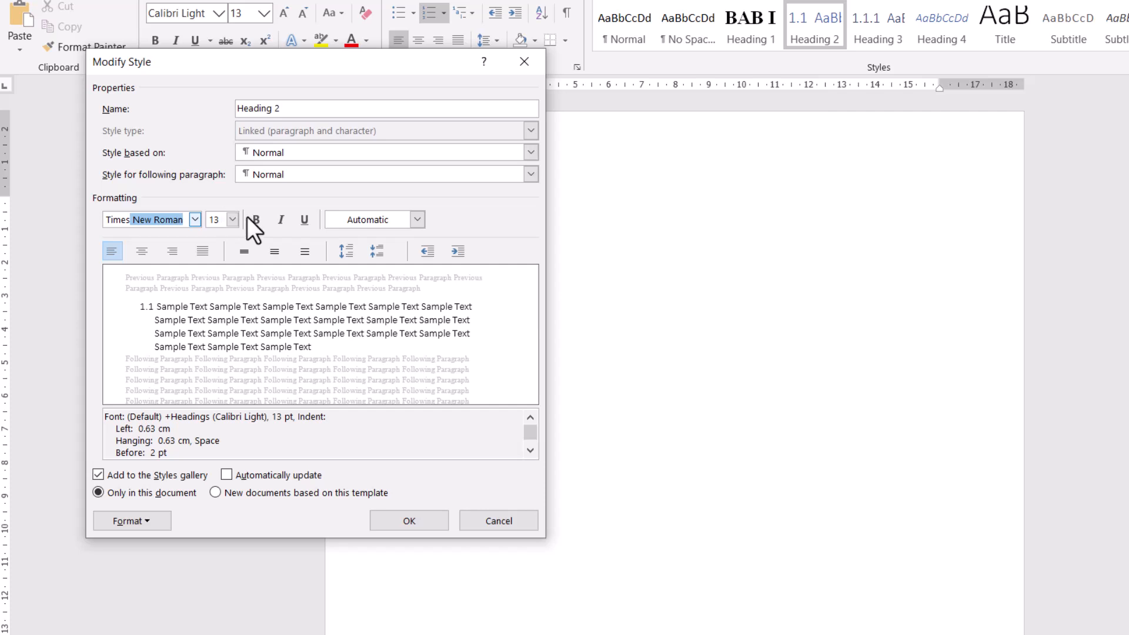
left_click(234, 218)
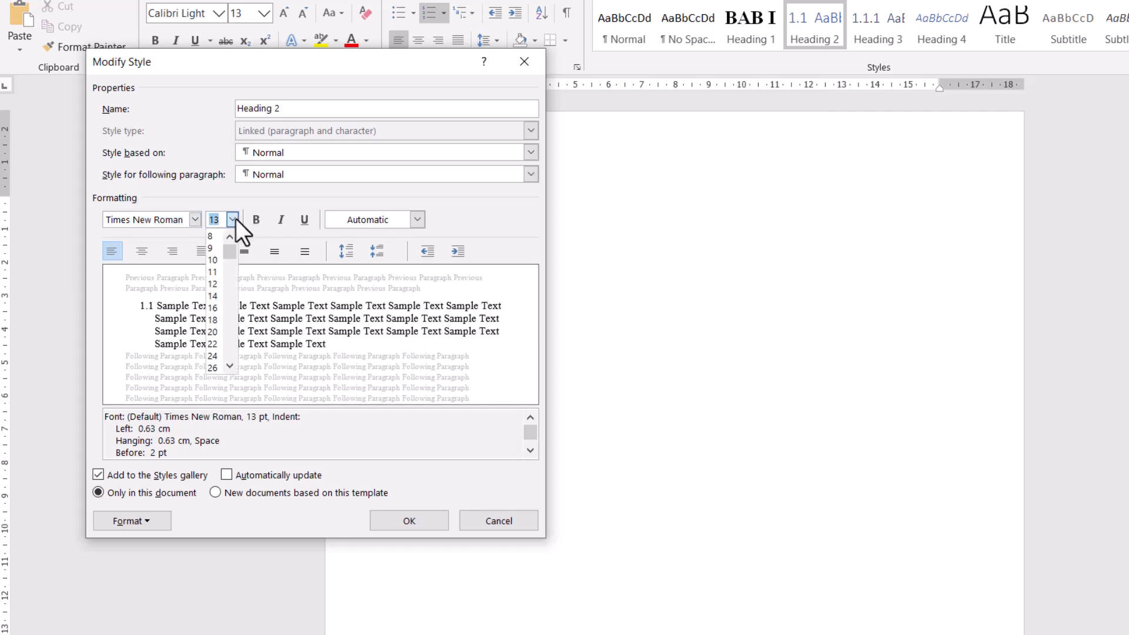
left_click(236, 219)
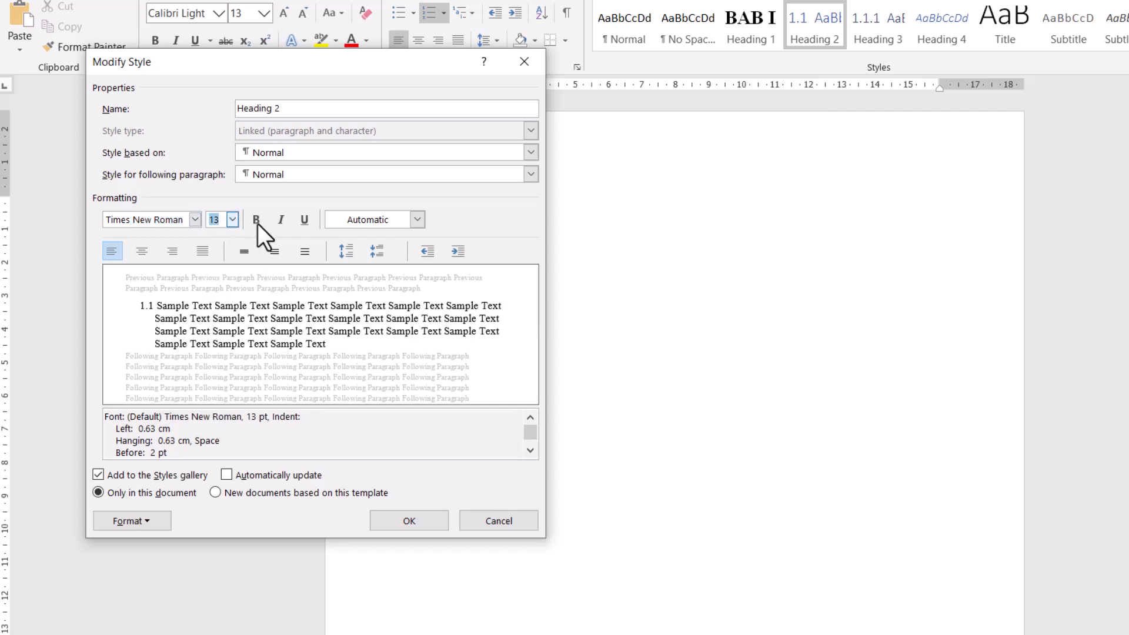
left_click(257, 223)
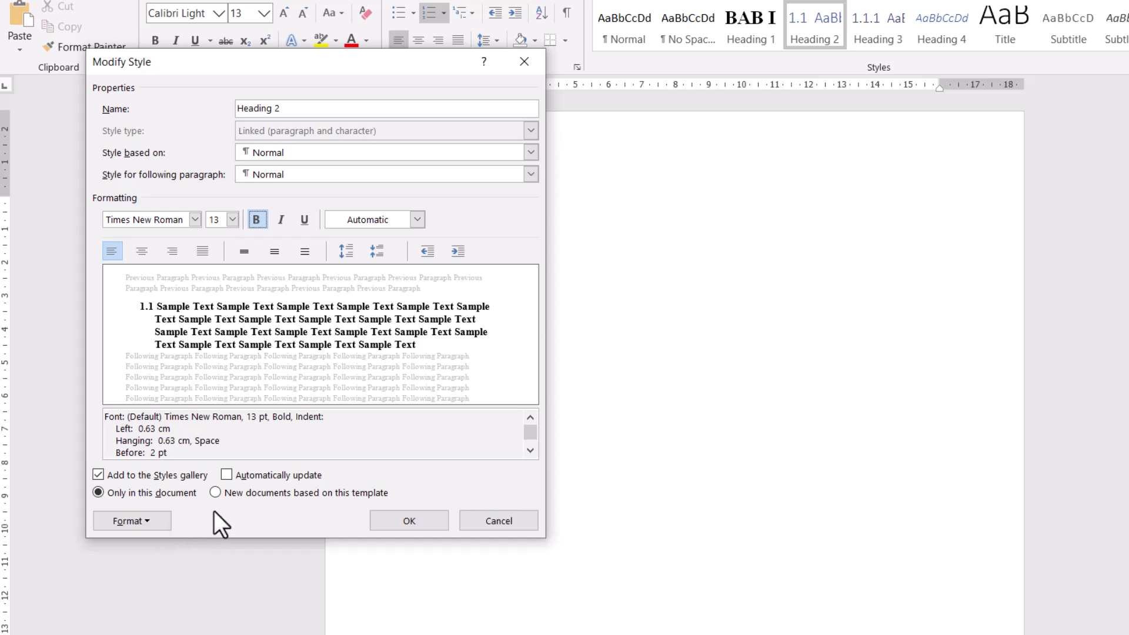
- Set Heading 2's paragraph spacing to 5 pt before, 8 pt after and 1.5 lines, and confirm the style changes
left_click(150, 523)
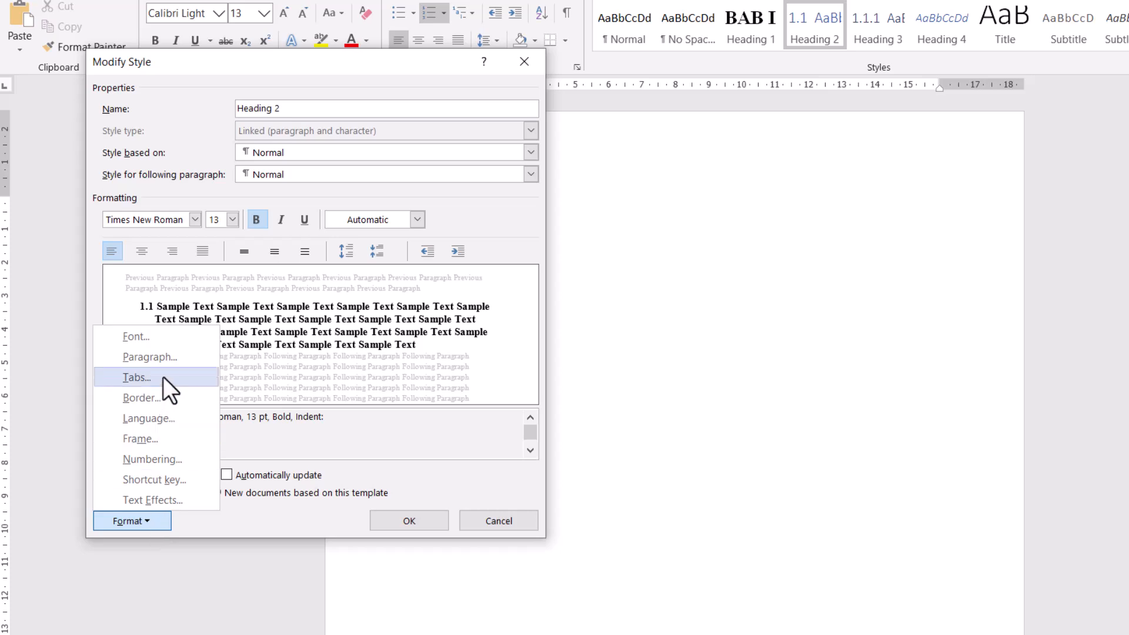
left_click(163, 359)
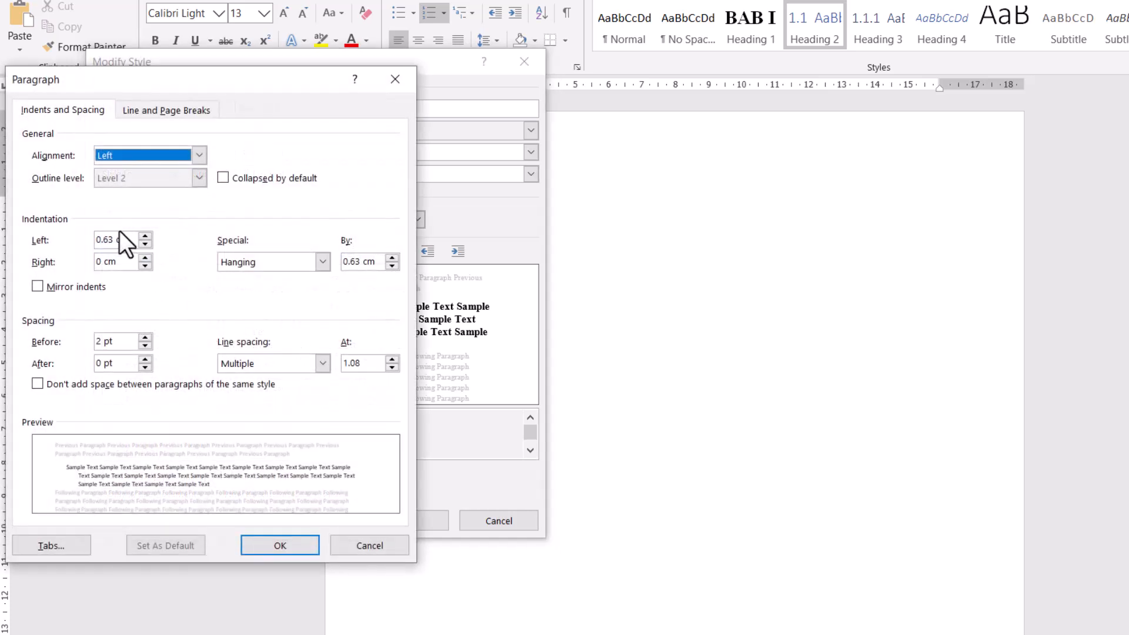
double_click(98, 341)
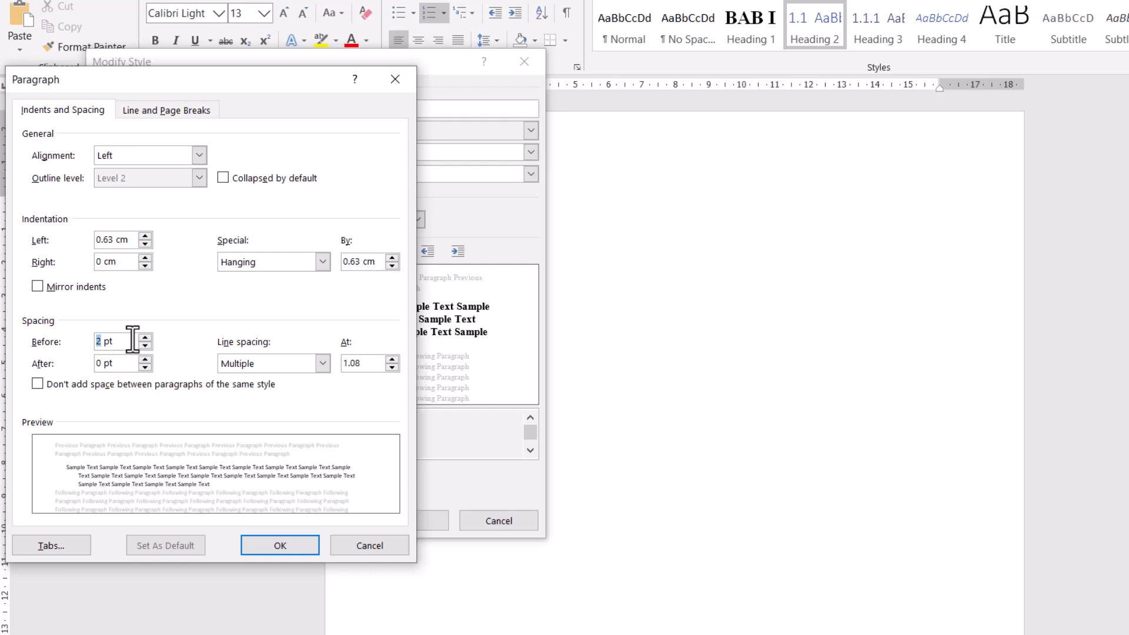
type("5")
double_click(97, 363)
type("8")
left_click(322, 363)
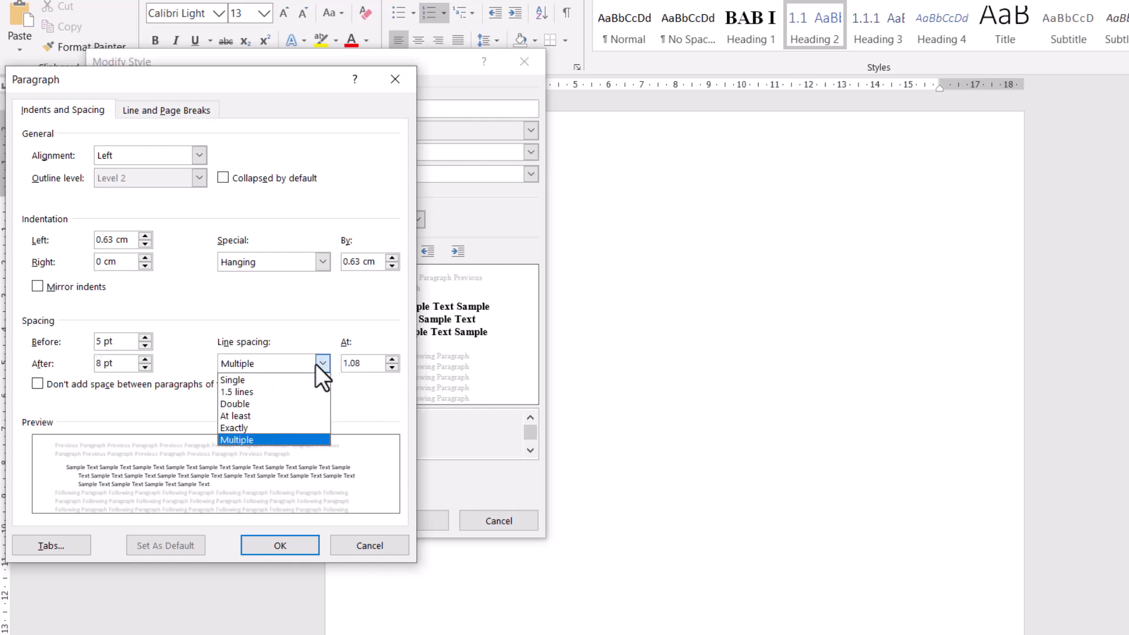
left_click(284, 392)
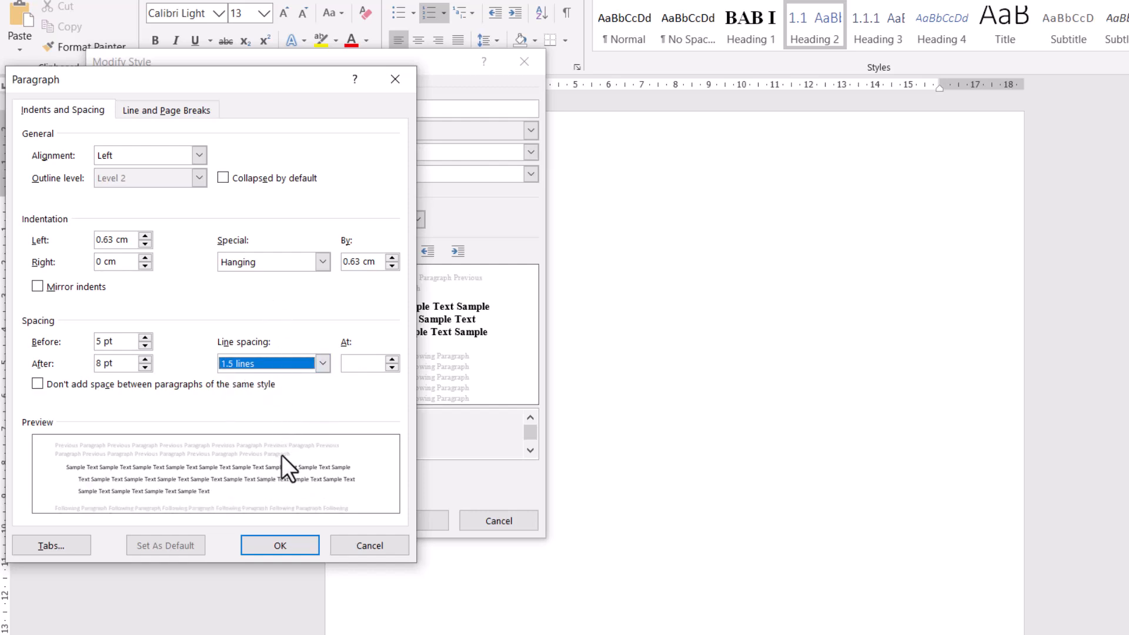
left_click(280, 546)
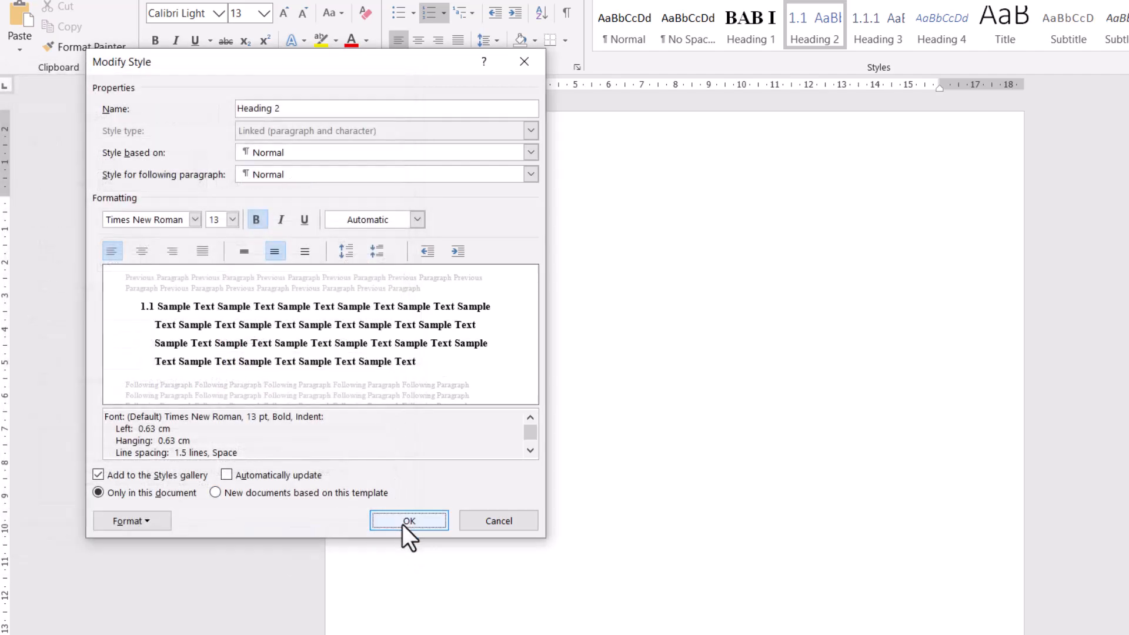
left_click(402, 524)
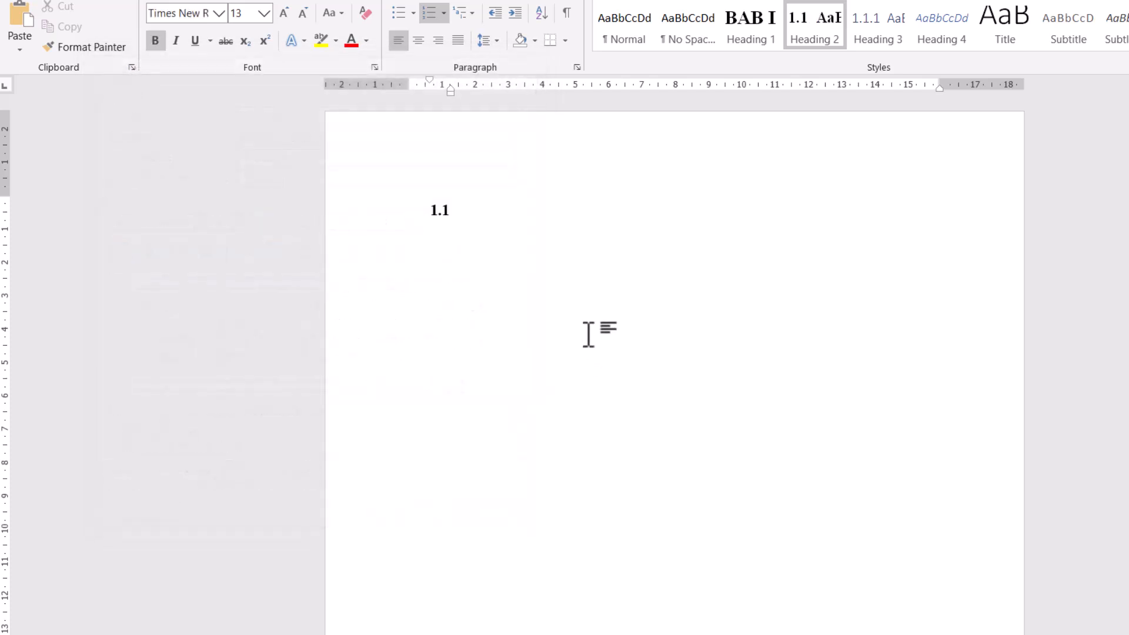
- Apply Heading 3 to the current line and modify the Heading 3 style to use Automatic font color and Times New Roman
left_click(877, 26)
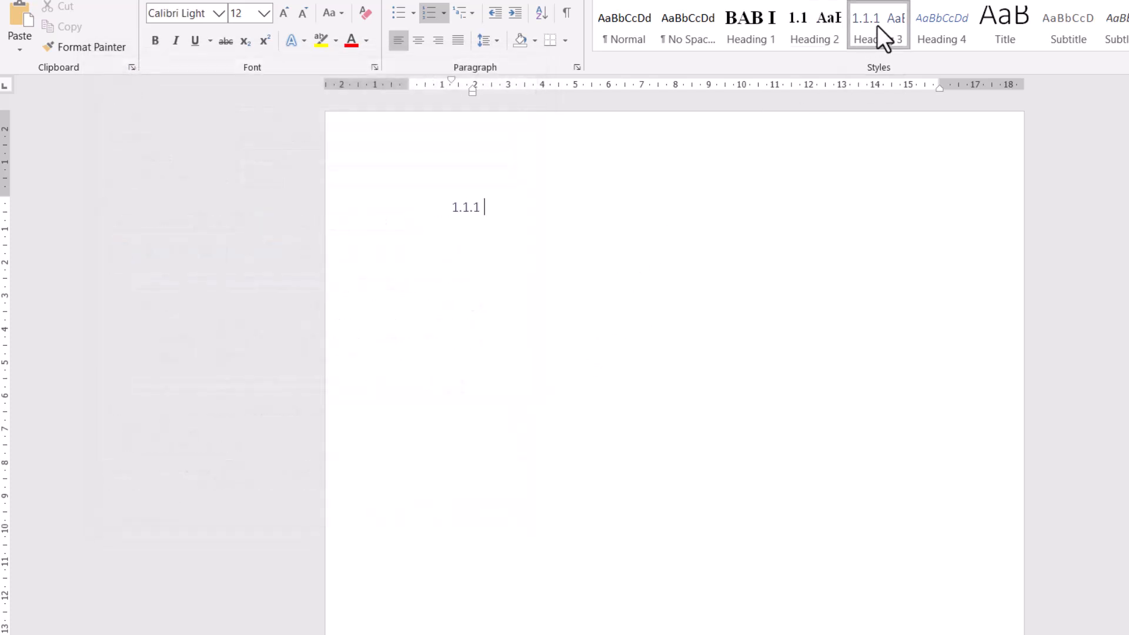
right_click(876, 26)
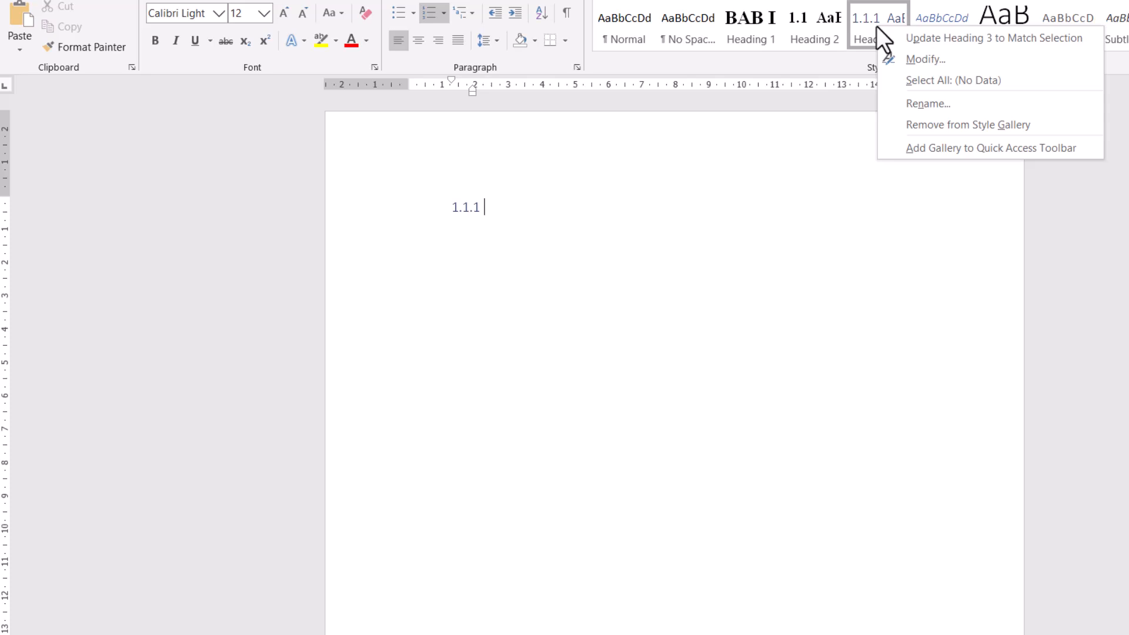
left_click(911, 59)
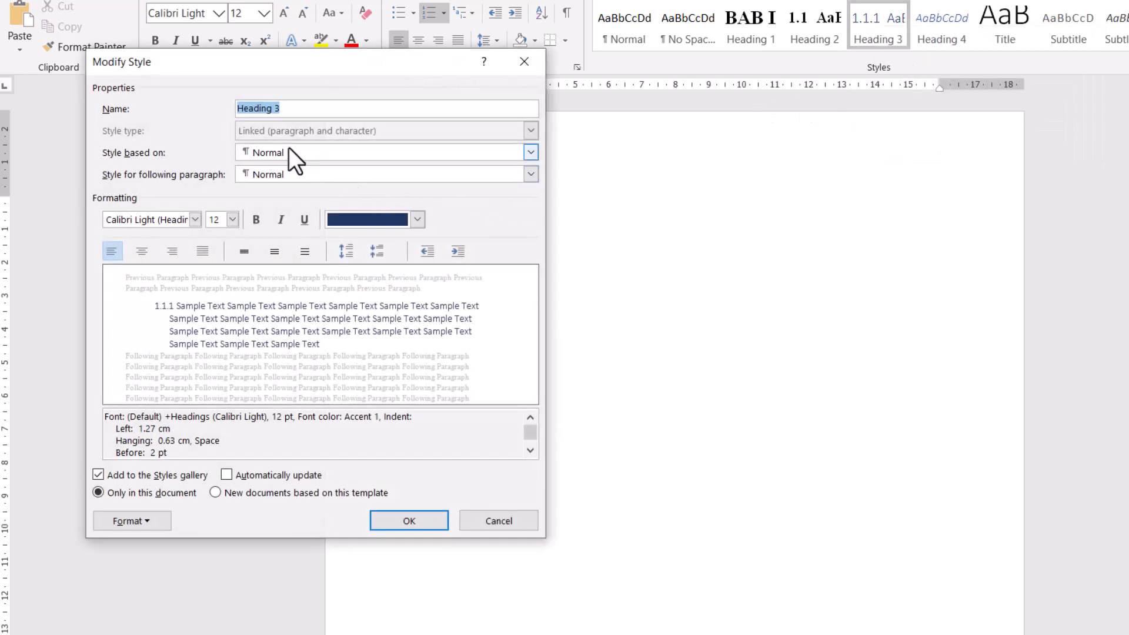
left_click(418, 220)
left_click(402, 241)
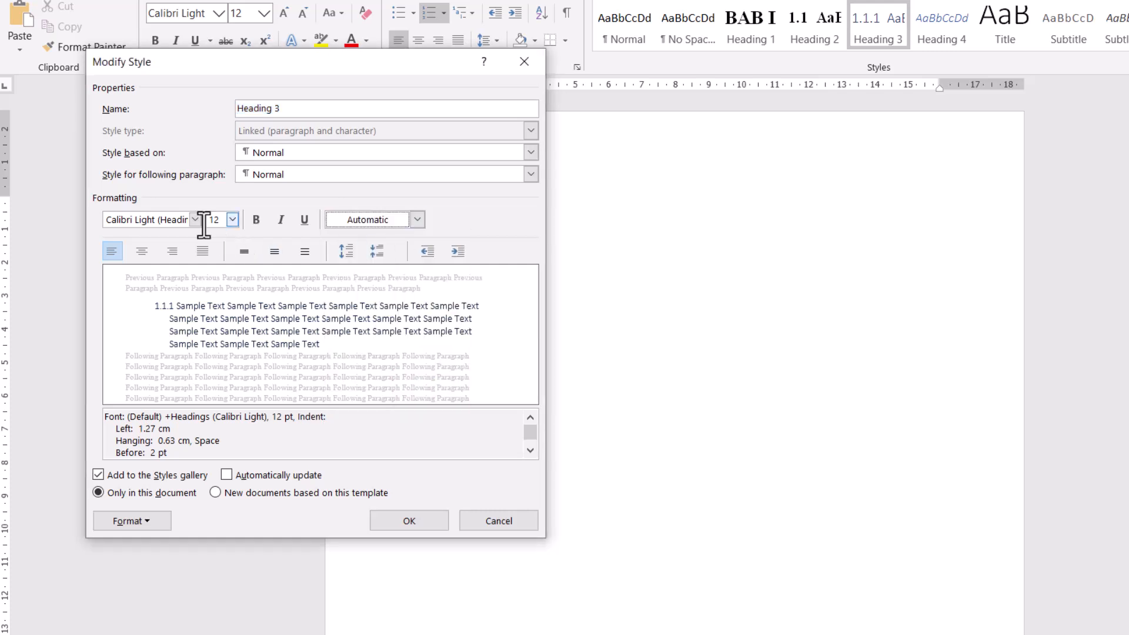
left_click(187, 220)
type("Times New Roman")
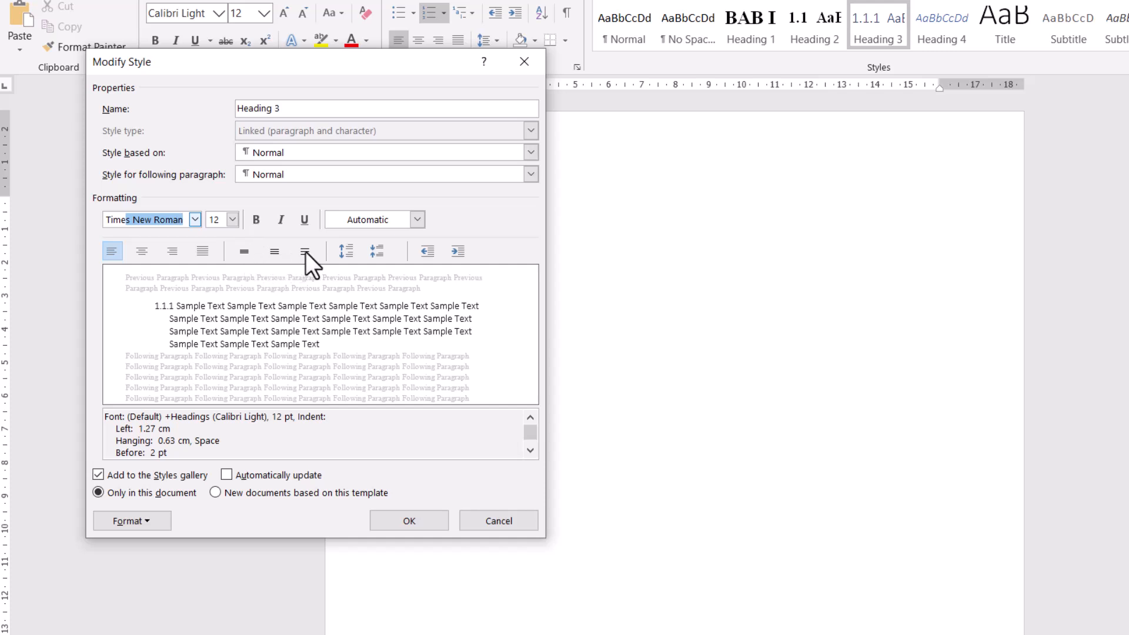
- Set Heading 3's paragraph spacing to 5 pt before, 5 pt after and 1.5 lines, and confirm the style changes
left_click(154, 520)
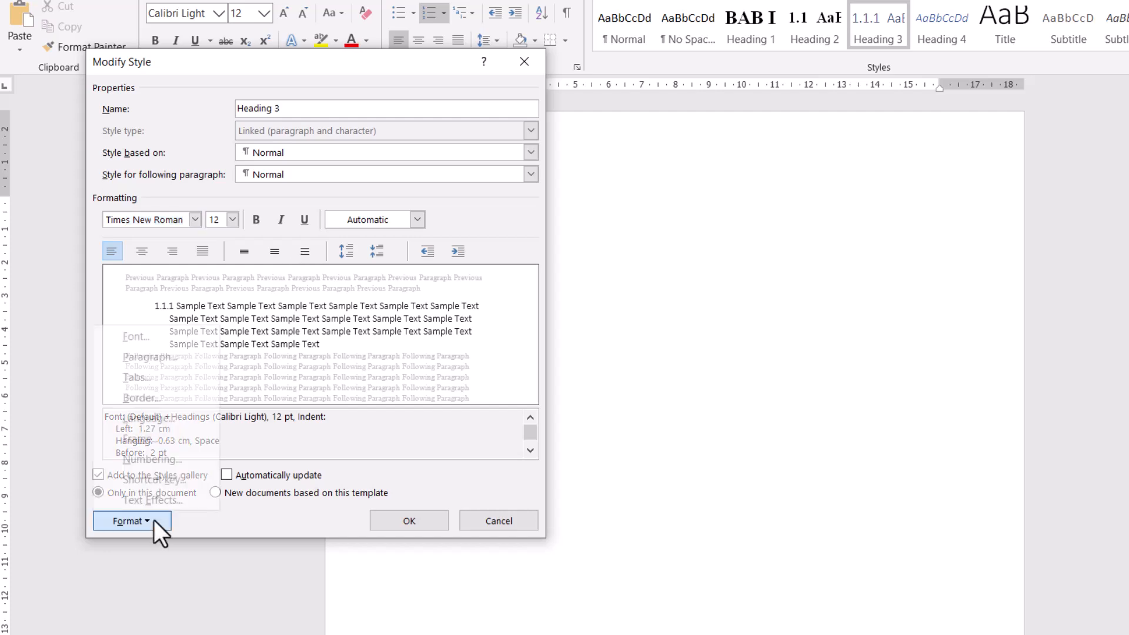
left_click(165, 358)
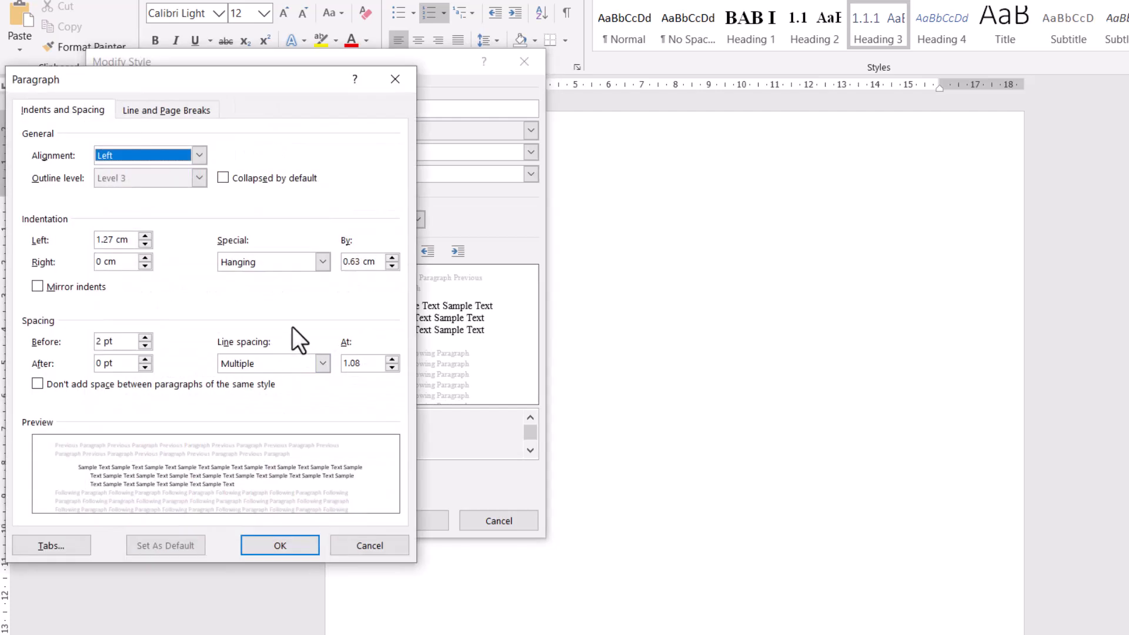
double_click(100, 342)
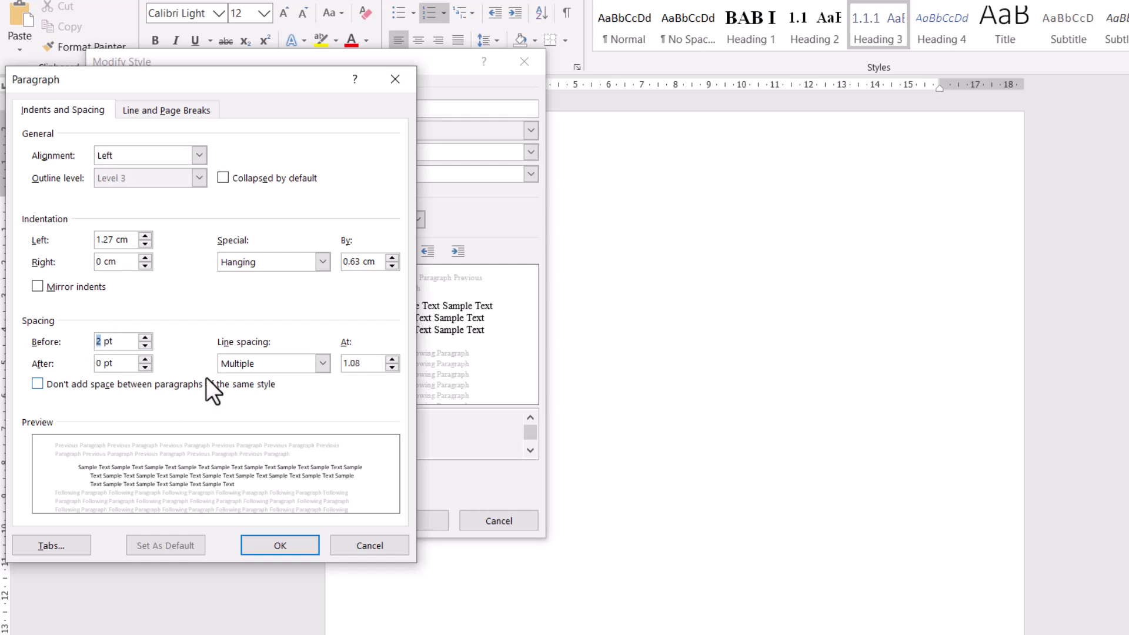
type("5")
key("BackSpace")
type("5")
left_click(252, 365)
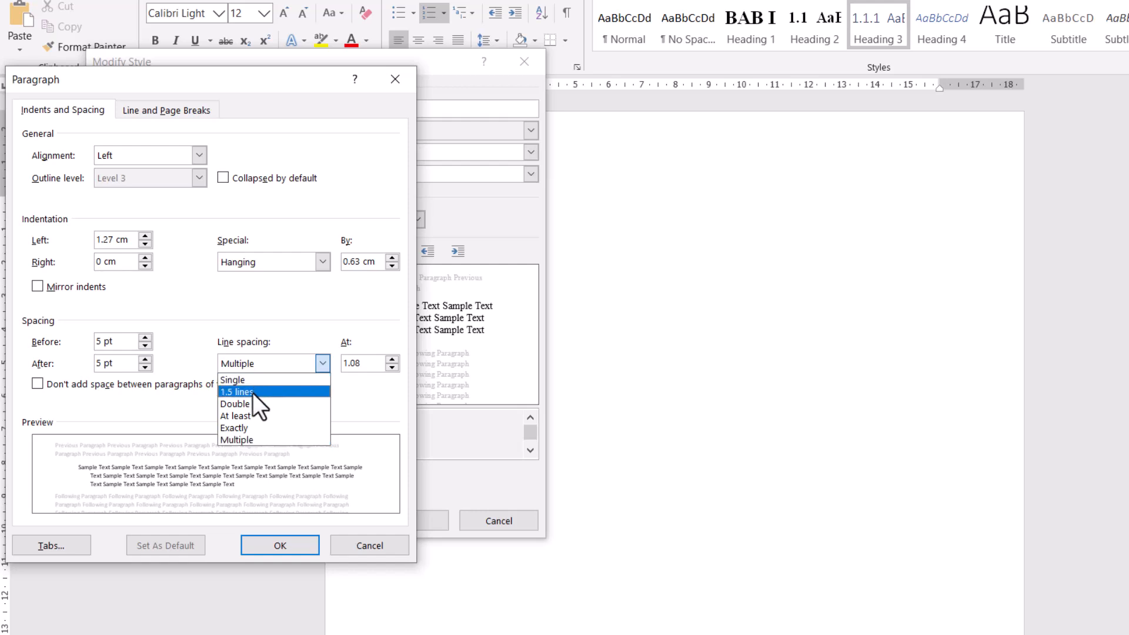
left_click(253, 392)
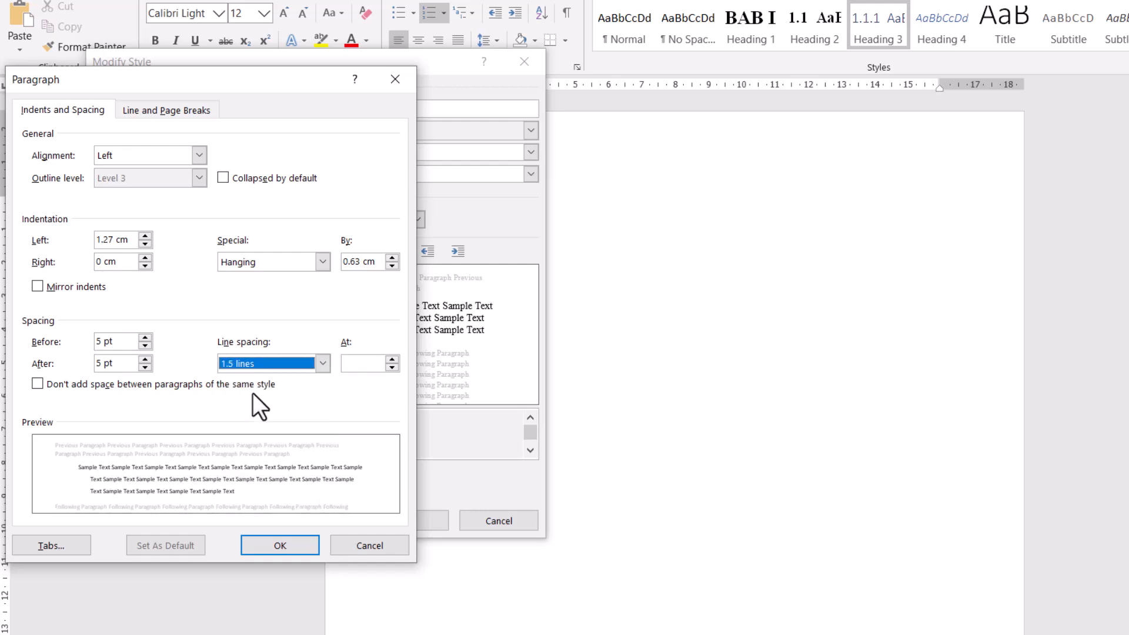
left_click(281, 542)
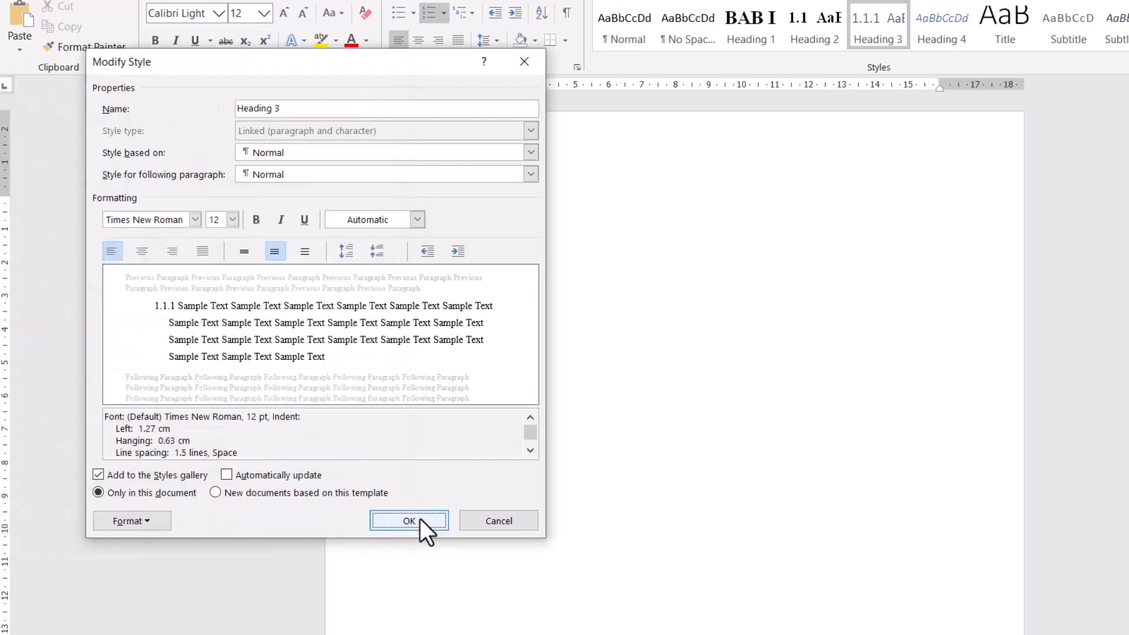
left_click(412, 520)
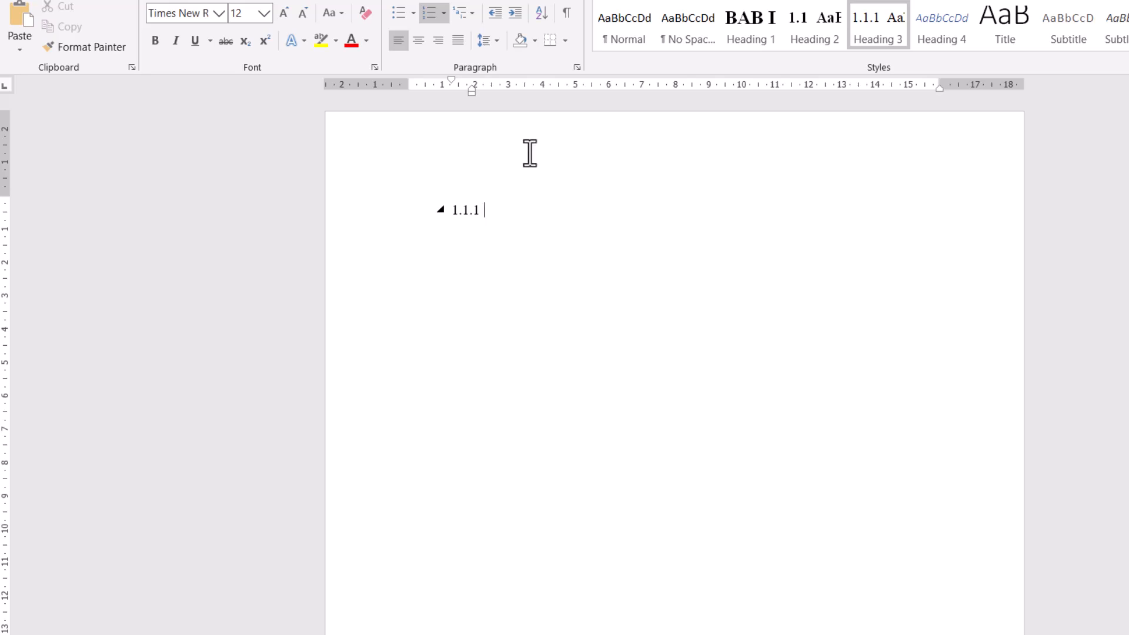
- Remove the 1.1.1 numbering and the indentation from the current line
key("BackSpace")
key("BackSpace")
key("BackSpace")
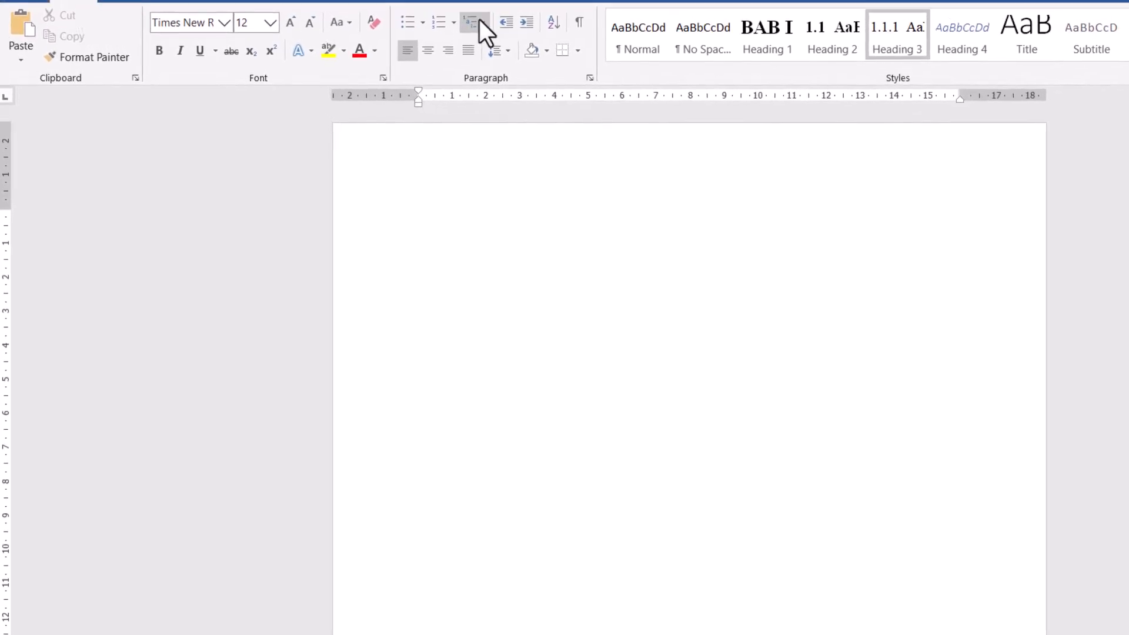
left_click(807, 42)
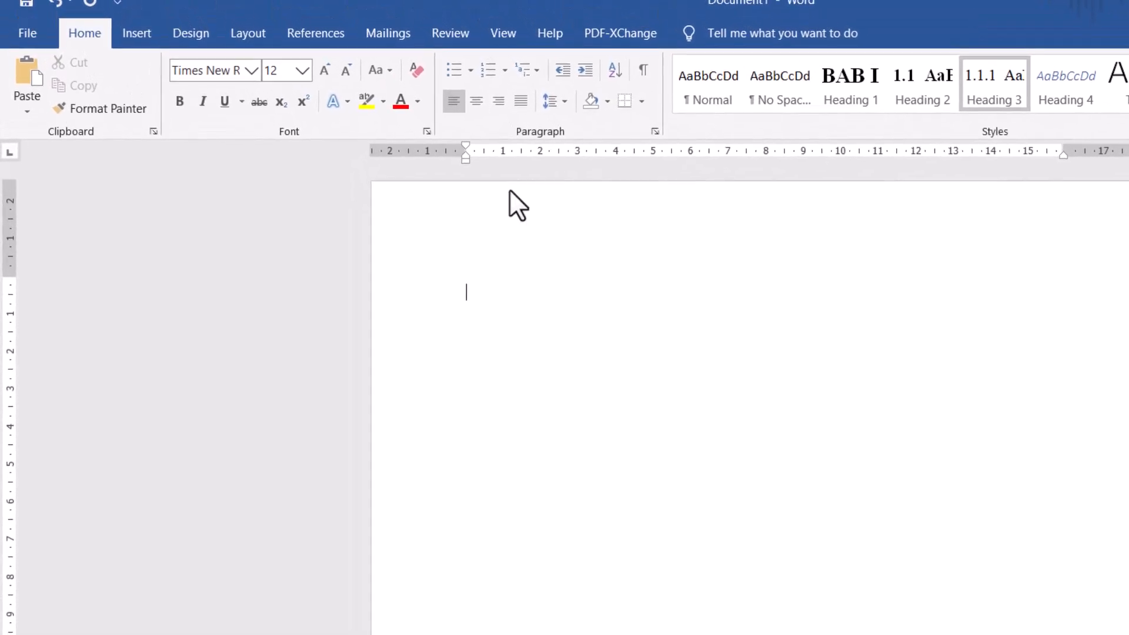
left_click(478, 160)
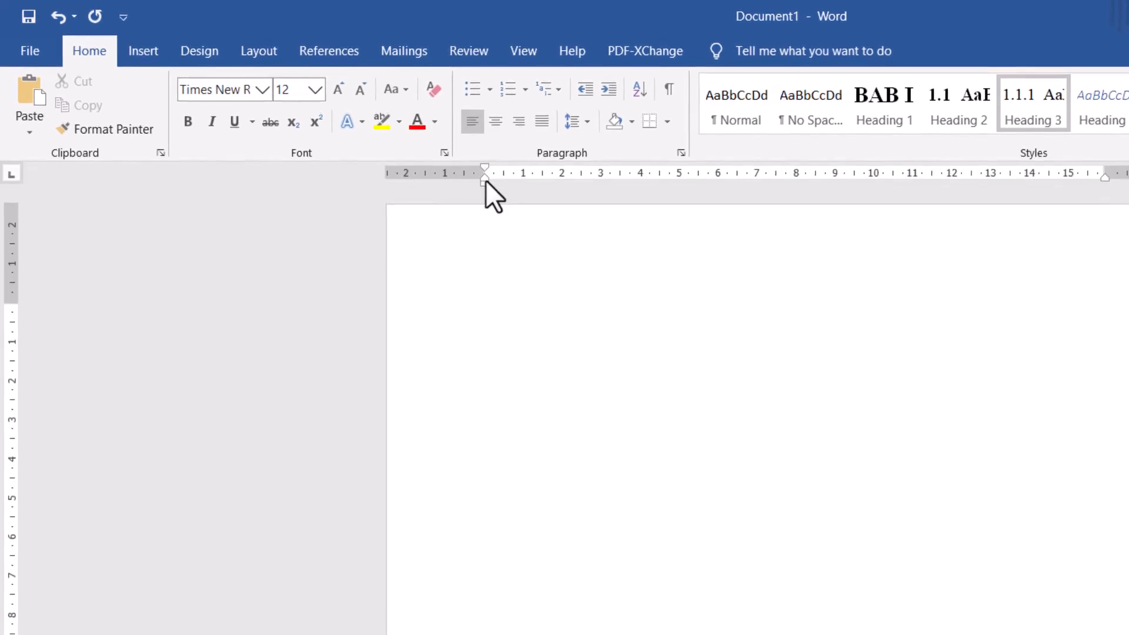
- Hide the ruler and show it again
left_click(520, 54)
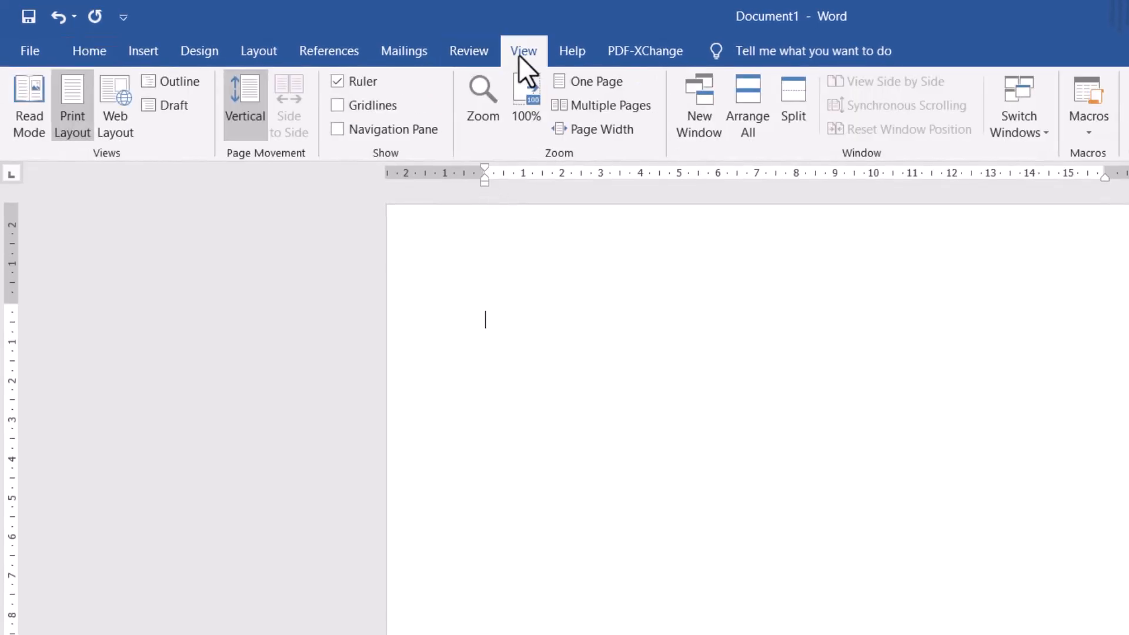
left_click(342, 83)
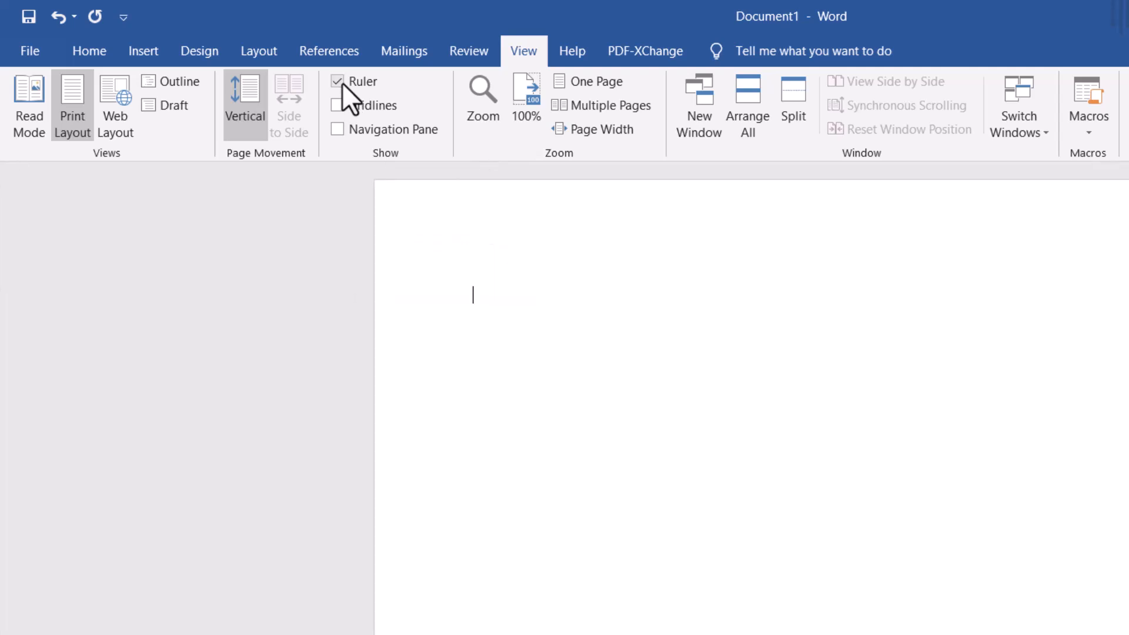
left_click(342, 83)
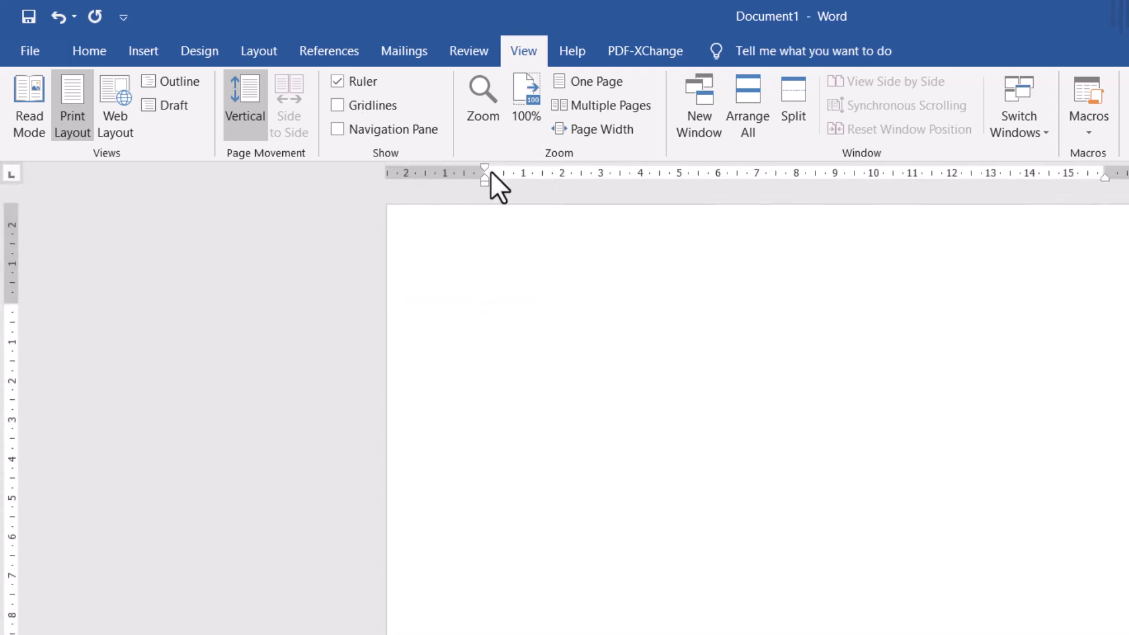
- Align the current line's indent and enter COVER, DAFTAR ISI, DAFTAR TABEL and DAFTAR GAMBAR on separate lines
left_click_drag(482, 168, 485, 175)
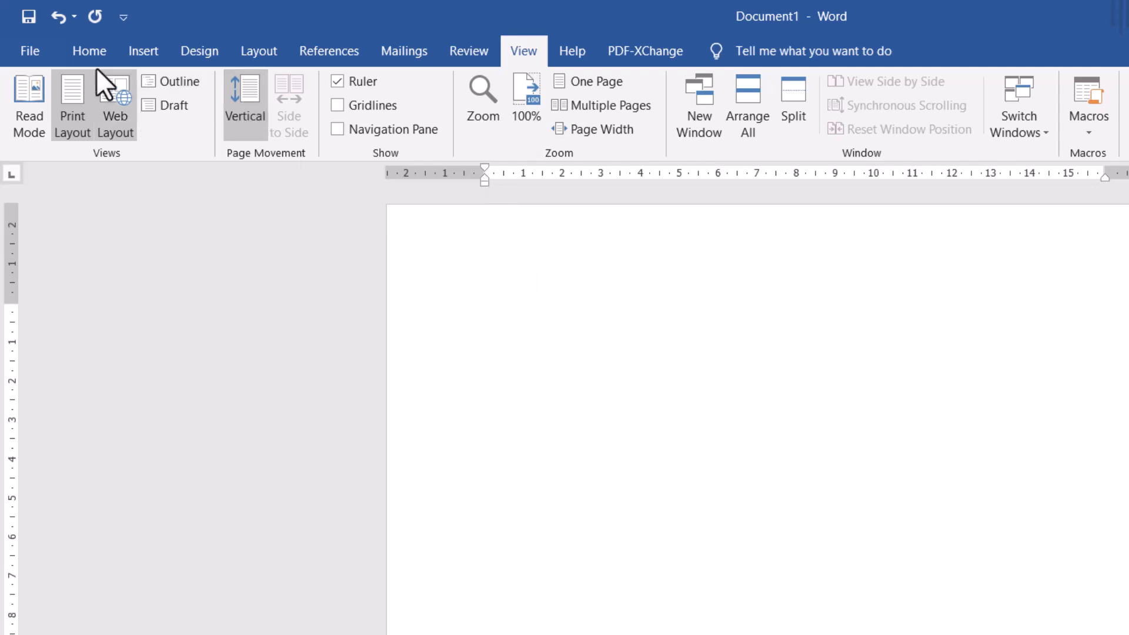
left_click(89, 53)
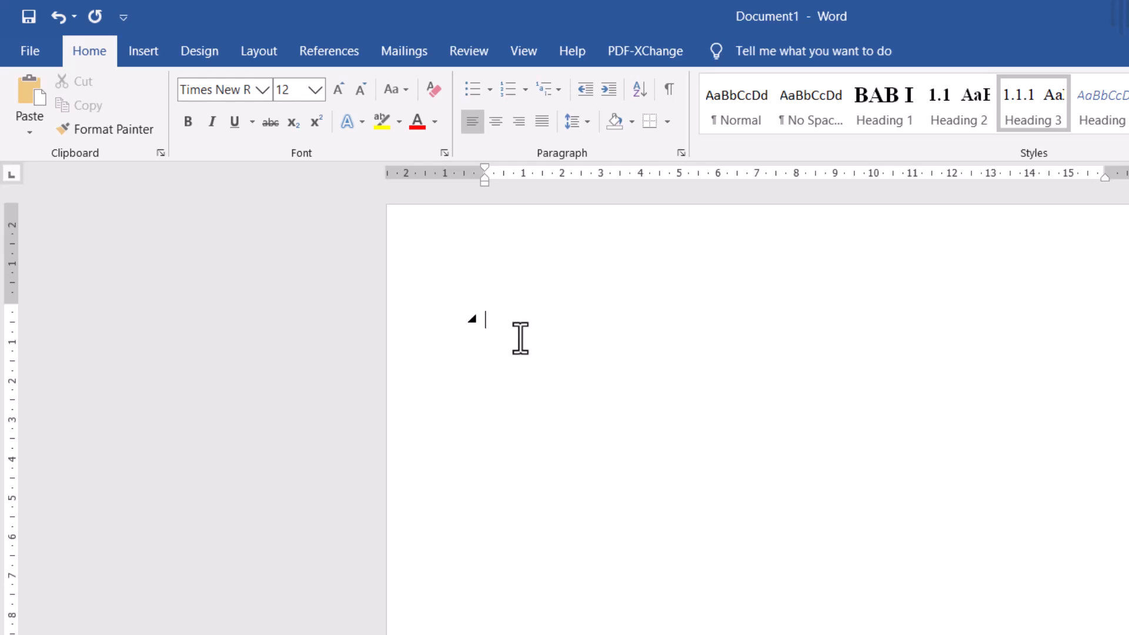
type("COVER")
key("Return")
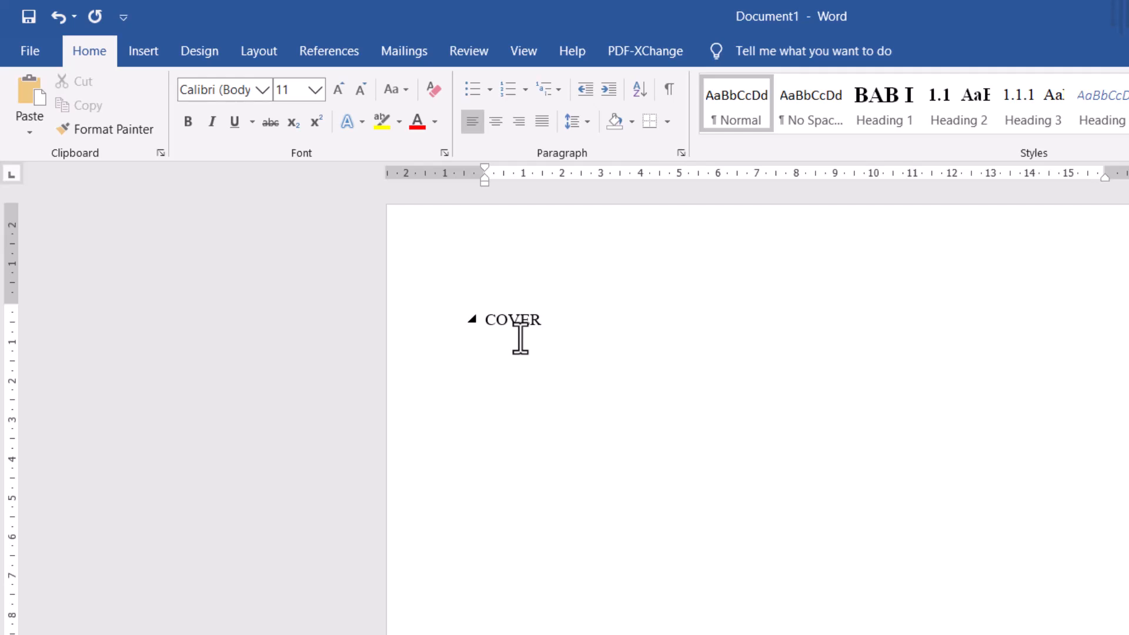
type("DAFTAR ISI")
key("Return")
type("DAFTAR ")
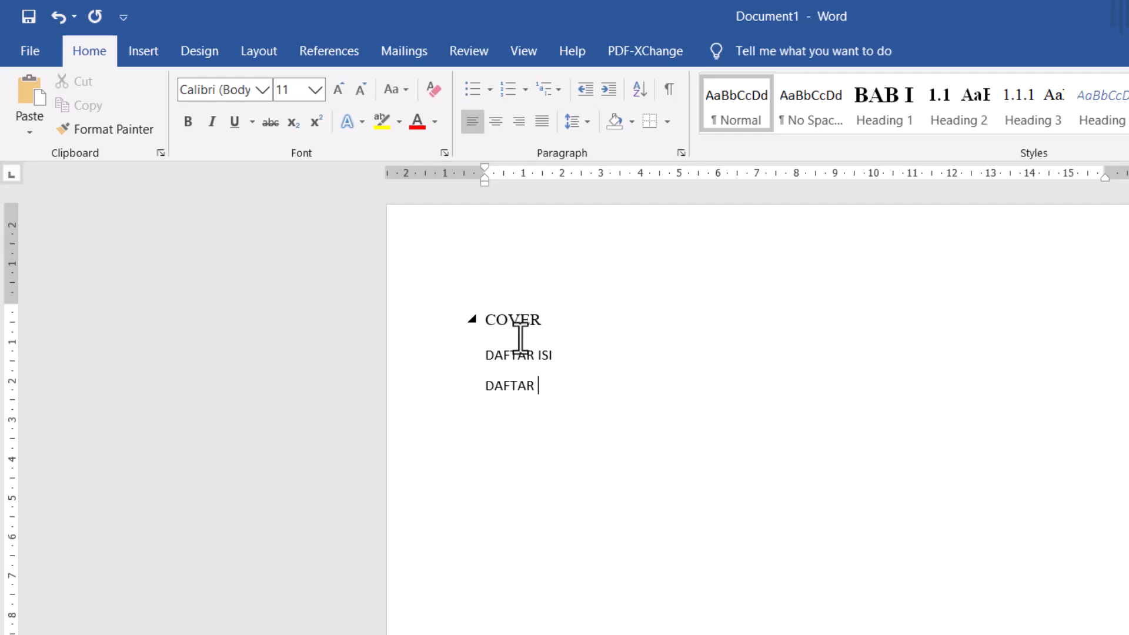
type("TABEL")
key("Return")
type("DAFTAR GA")
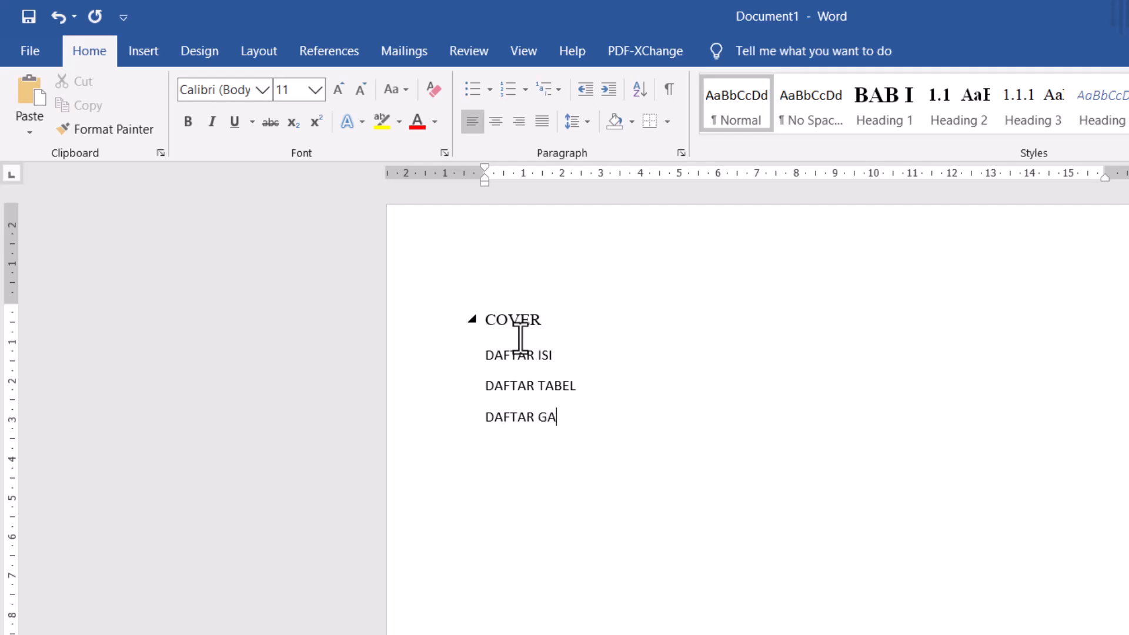
type("MBAR")
key("Return")
- Add the titles PENDAHULUAN, KAJIAN PUSTAKA and DAFTAR PUSTAKA on separate lines below DAFTAR GAMBAR
type("PEN")
key("BackSpace")
type("NDAHULUAN")
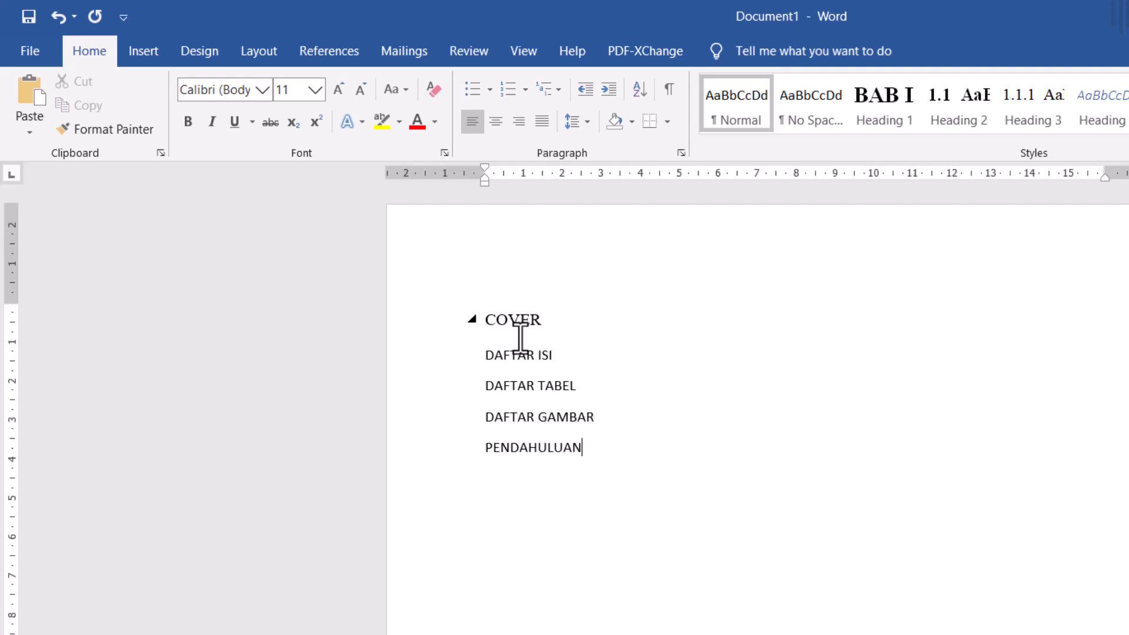
key("Return")
type("KAJIAN PUSTAKA")
key("Return")
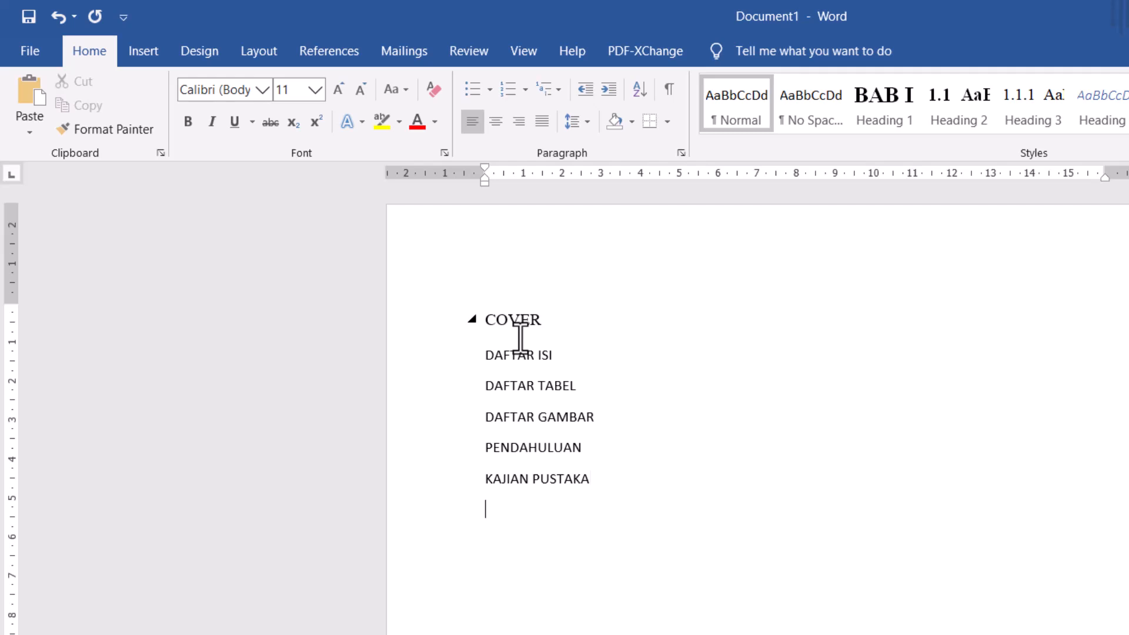
type("DAFTAR PUSTAKA")
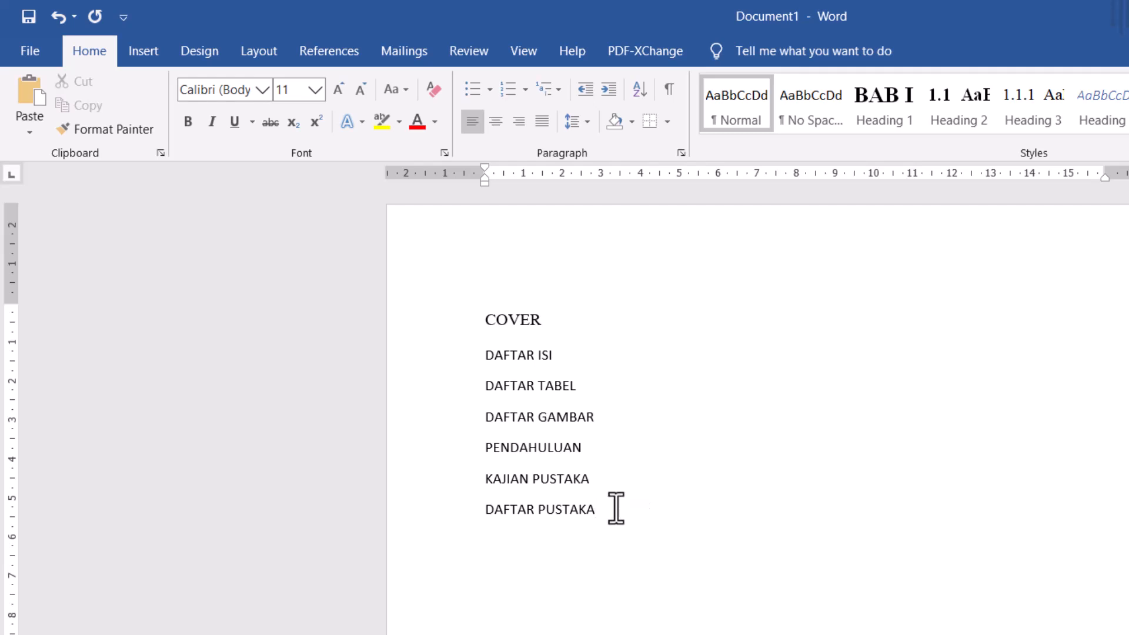
- Apply the Heading 1 style to all seven lines from COVER to DAFTAR PUSTAKA
left_click_drag(612, 506, 474, 318)
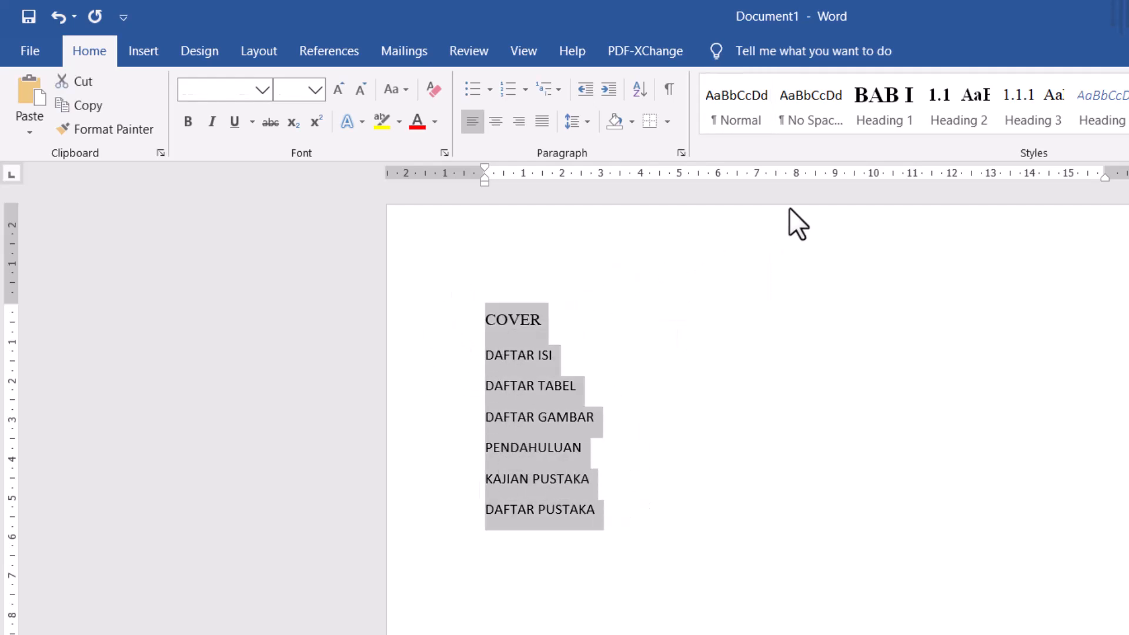
left_click(886, 116)
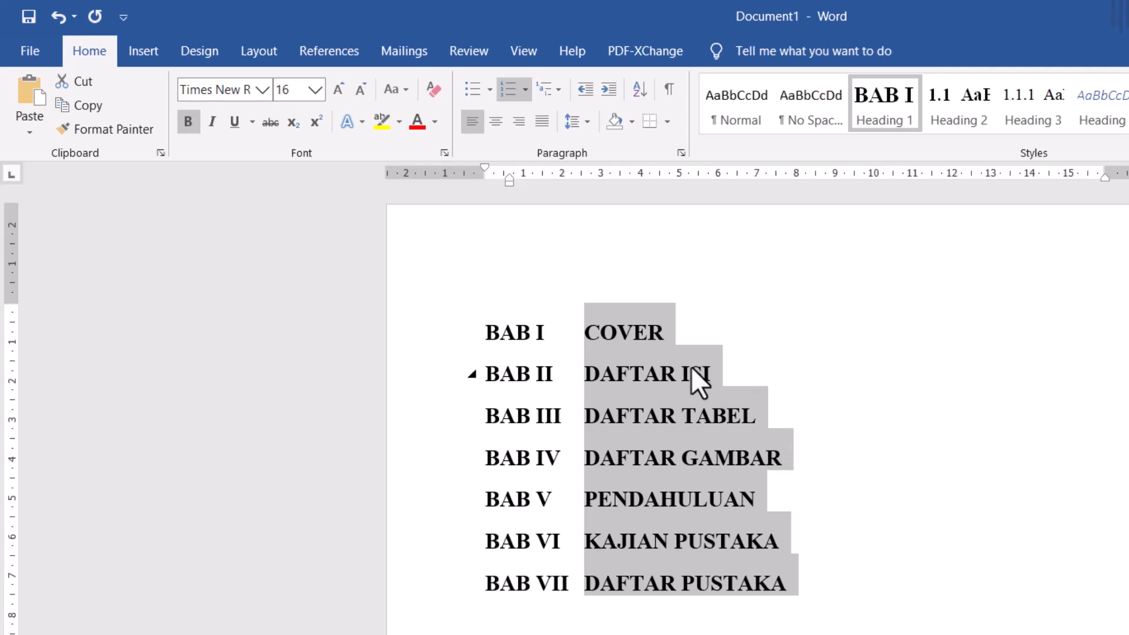
left_click(585, 336)
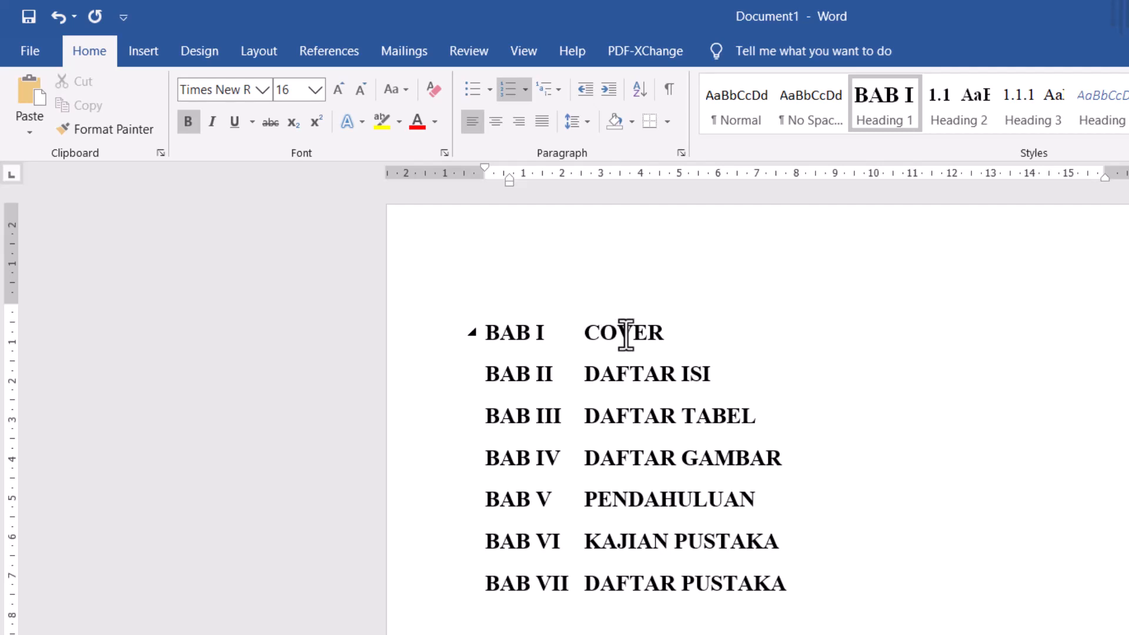
- Remove the BAB numbering from the COVER and DAFTAR ISI headings
left_click_drag(683, 332, 572, 331)
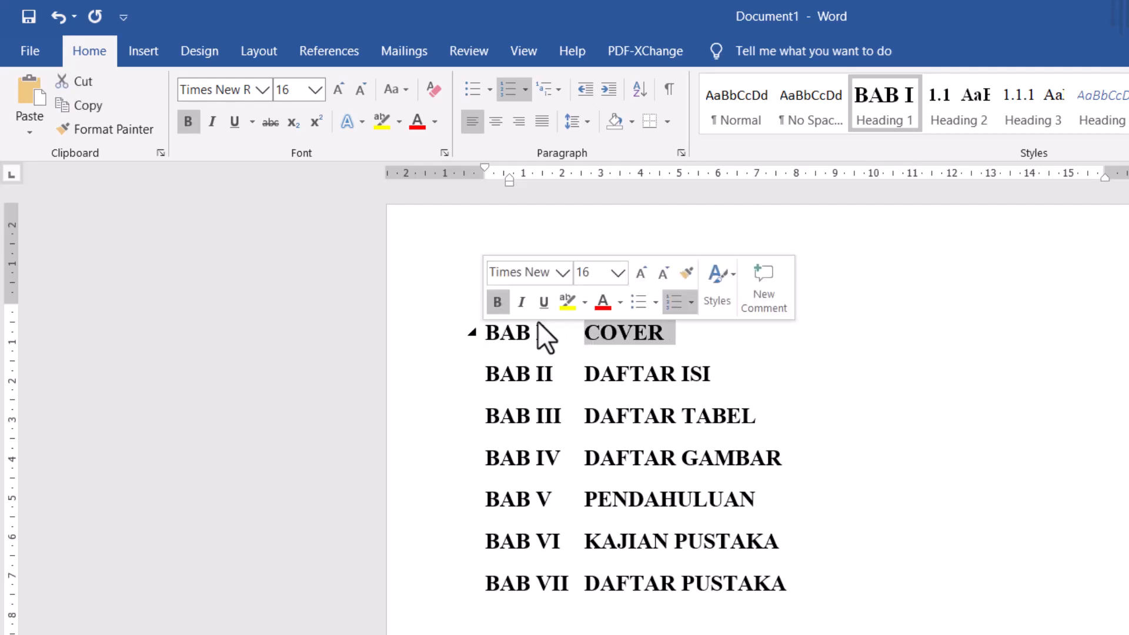
left_click(509, 90)
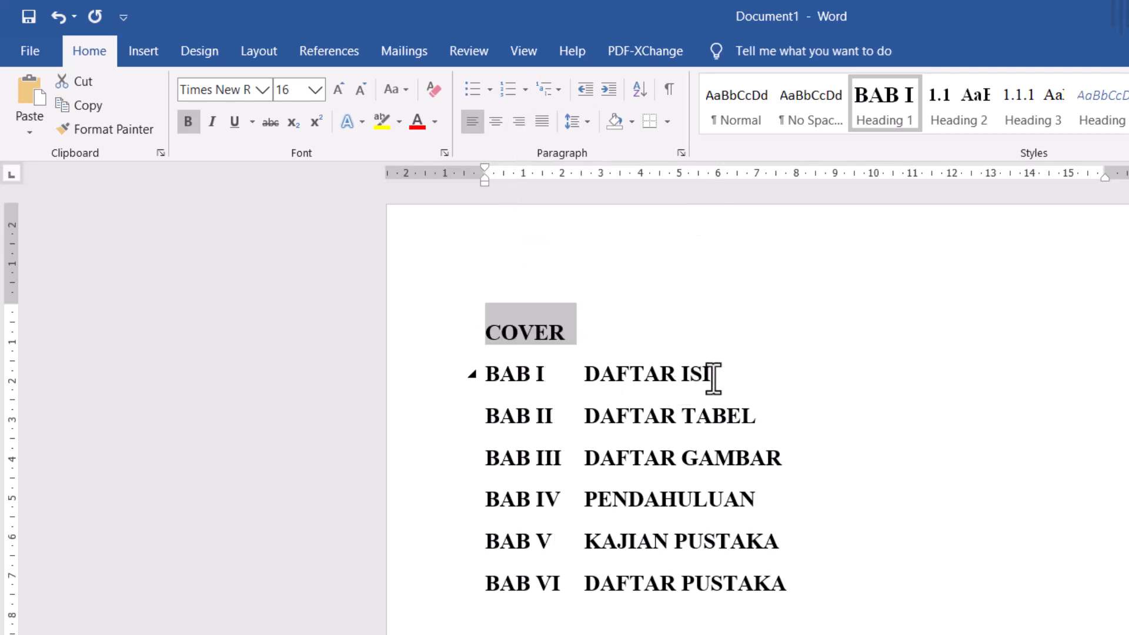
left_click_drag(725, 376, 549, 385)
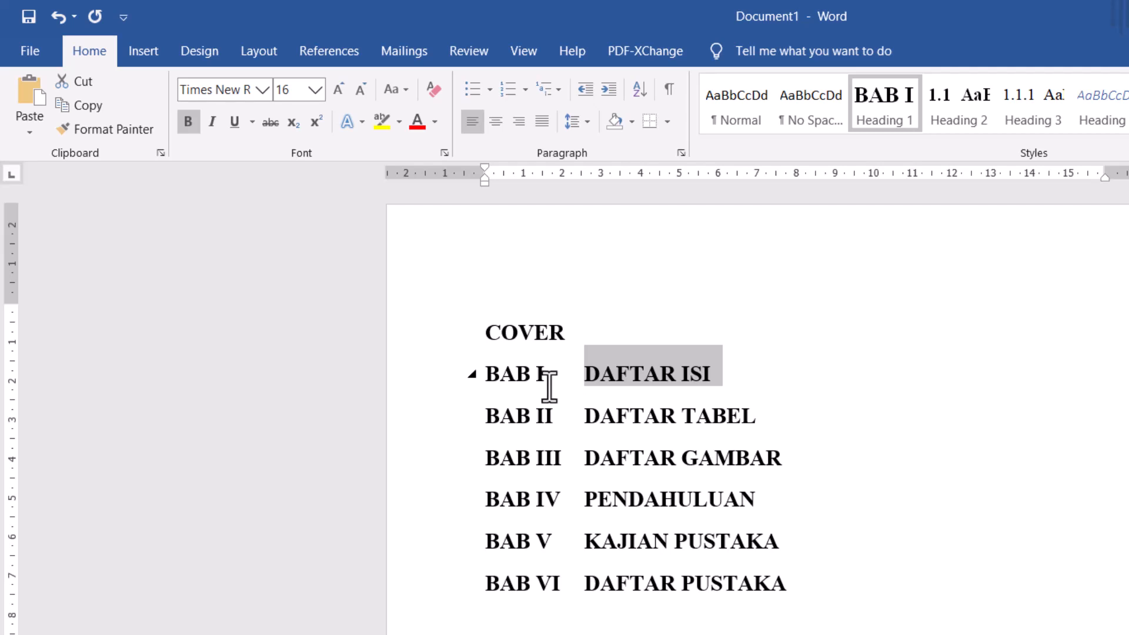
left_click(507, 93)
- Remove the BAB numbering from the DAFTAR TABEL and DAFTAR GAMBAR headings
left_click(781, 417)
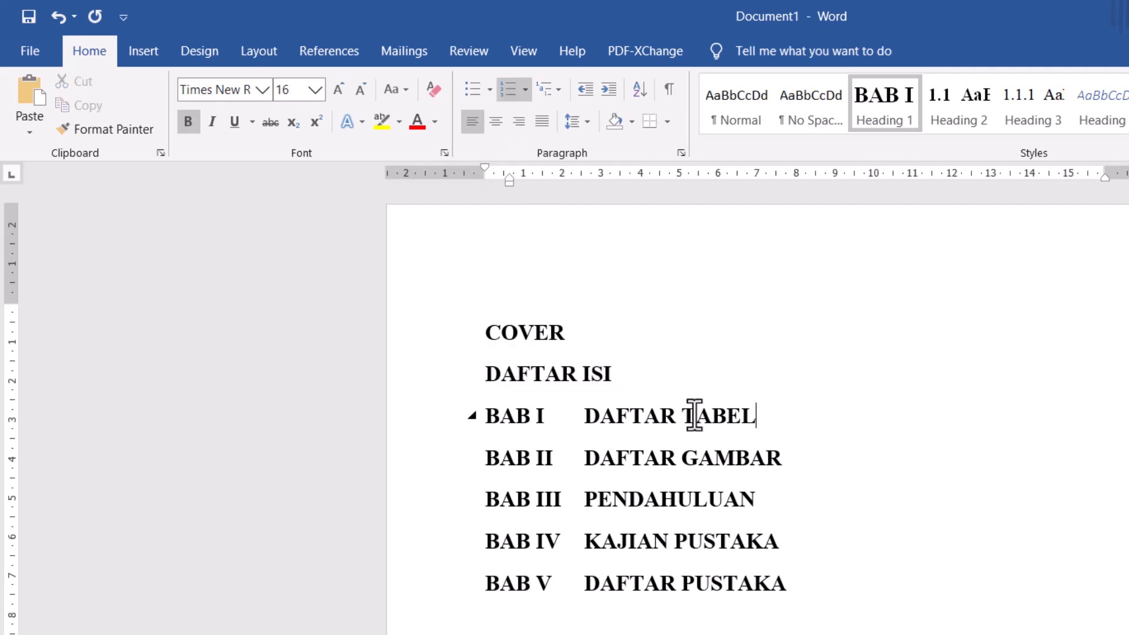
left_click(709, 499)
left_click_drag(759, 414, 591, 406)
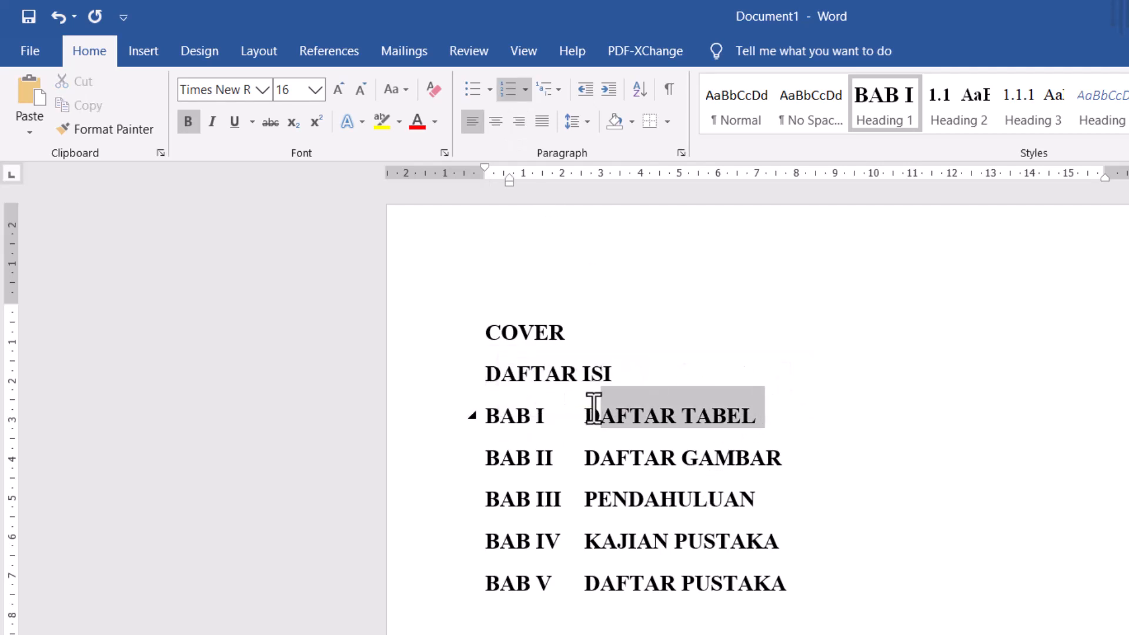
left_click(504, 91)
left_click(807, 462)
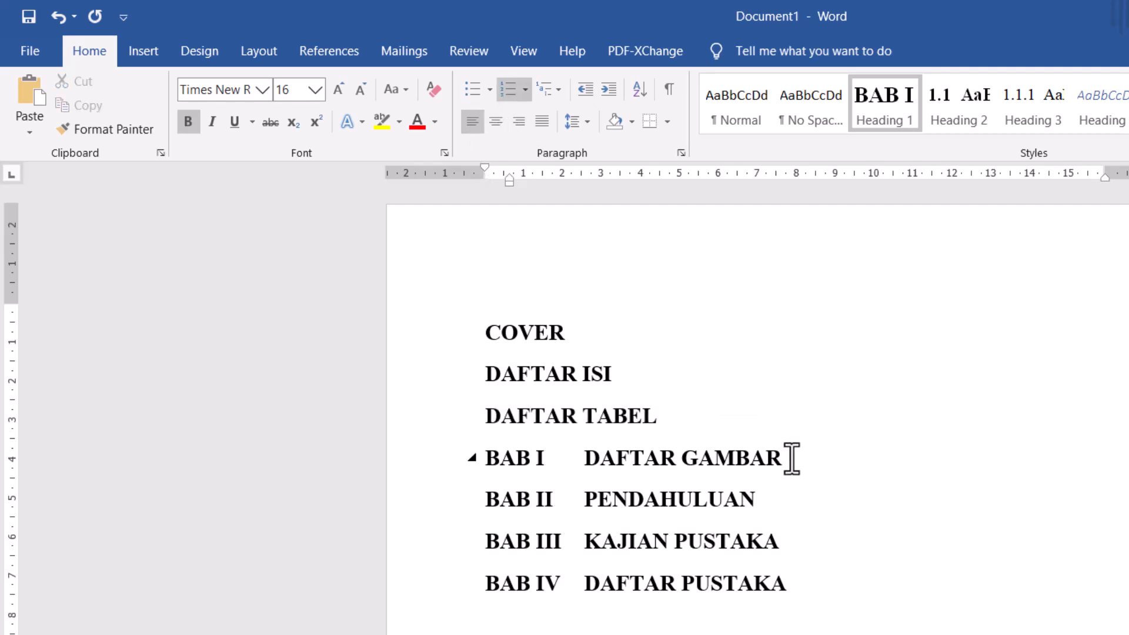
left_click_drag(791, 457, 537, 471)
left_click(510, 90)
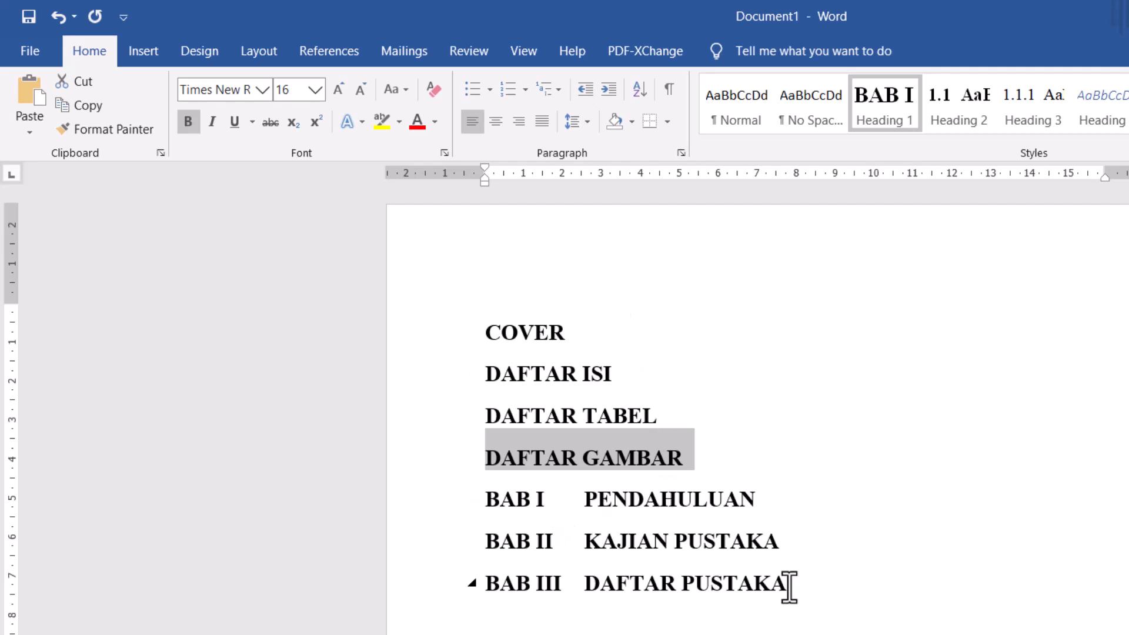
- Remove the BAB numbering from the DAFTAR PUSTAKA heading
left_click_drag(789, 587, 564, 600)
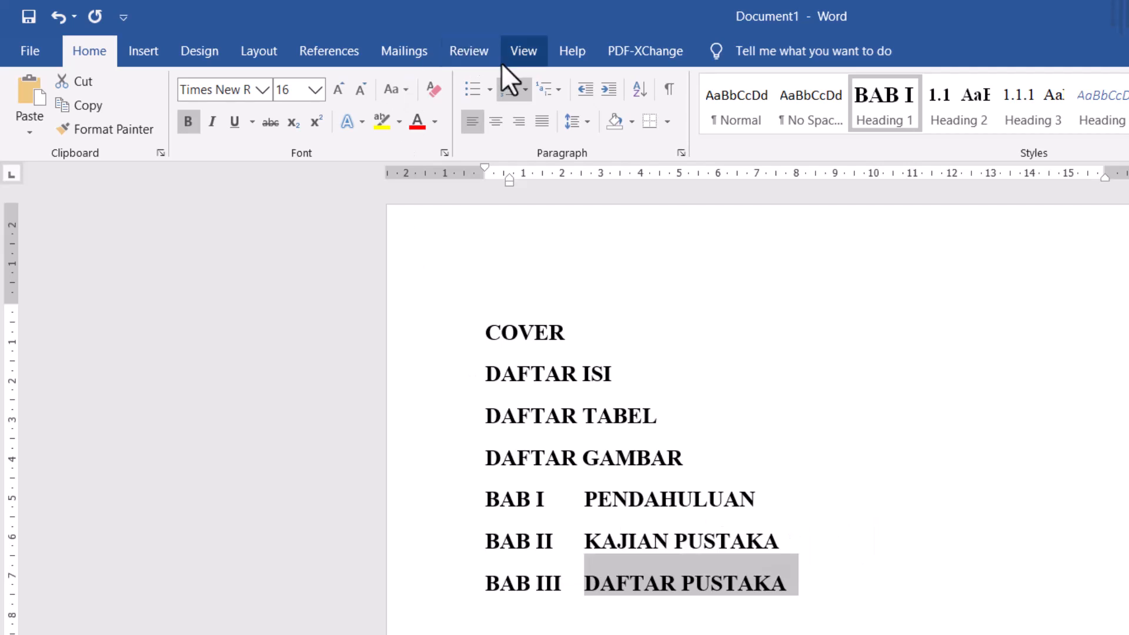
left_click(510, 96)
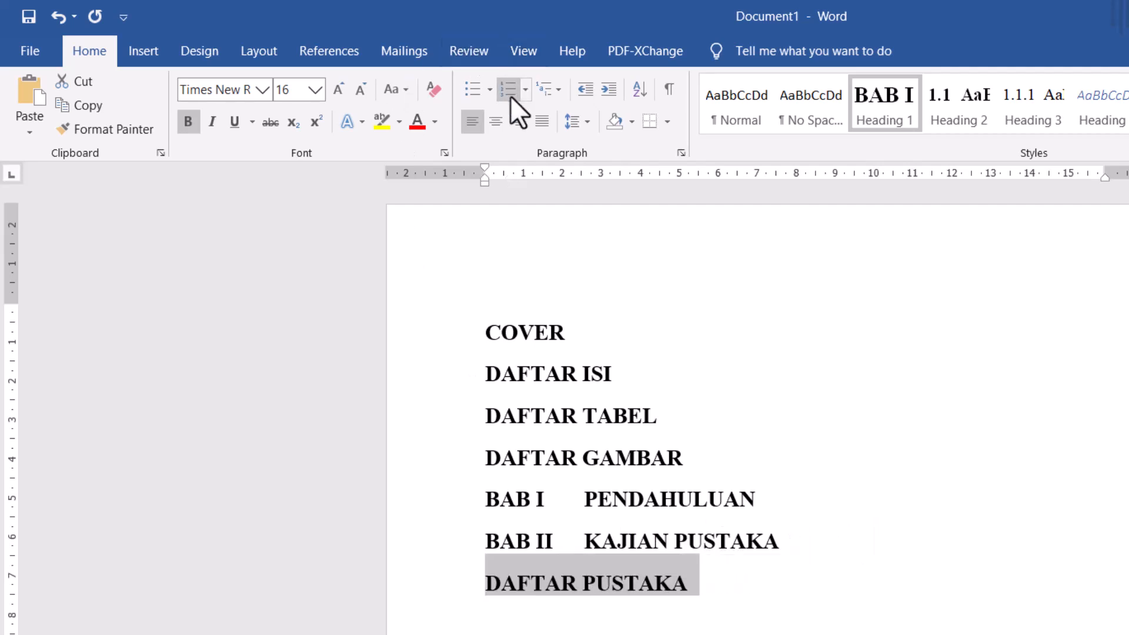
left_click(813, 482)
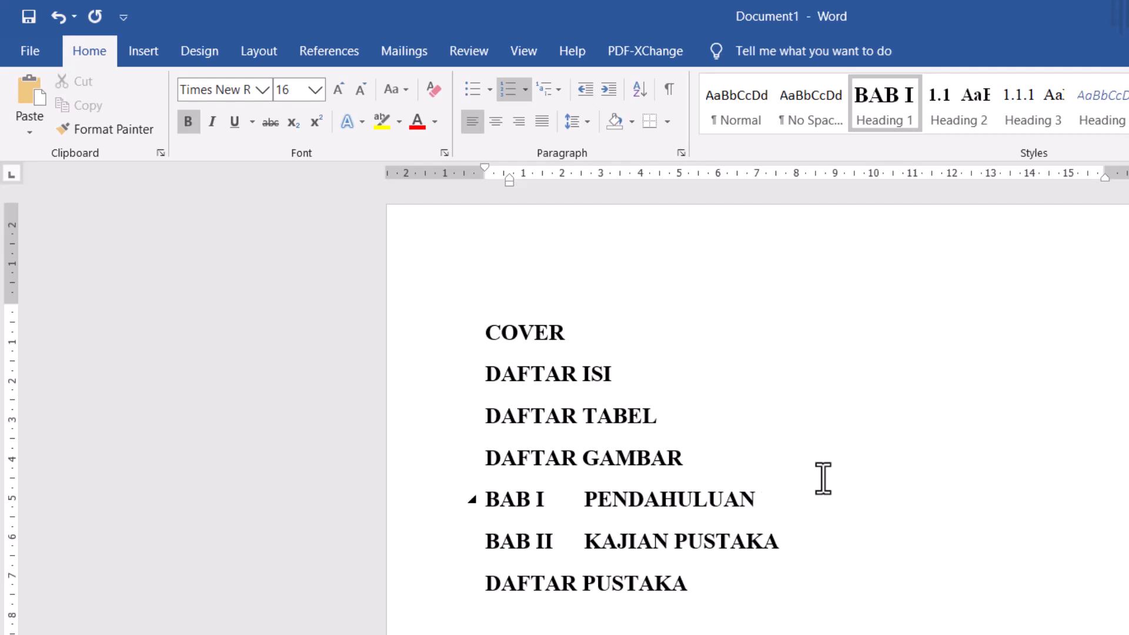
- Open the Navigation pane and show the document's list of headings
type("f")
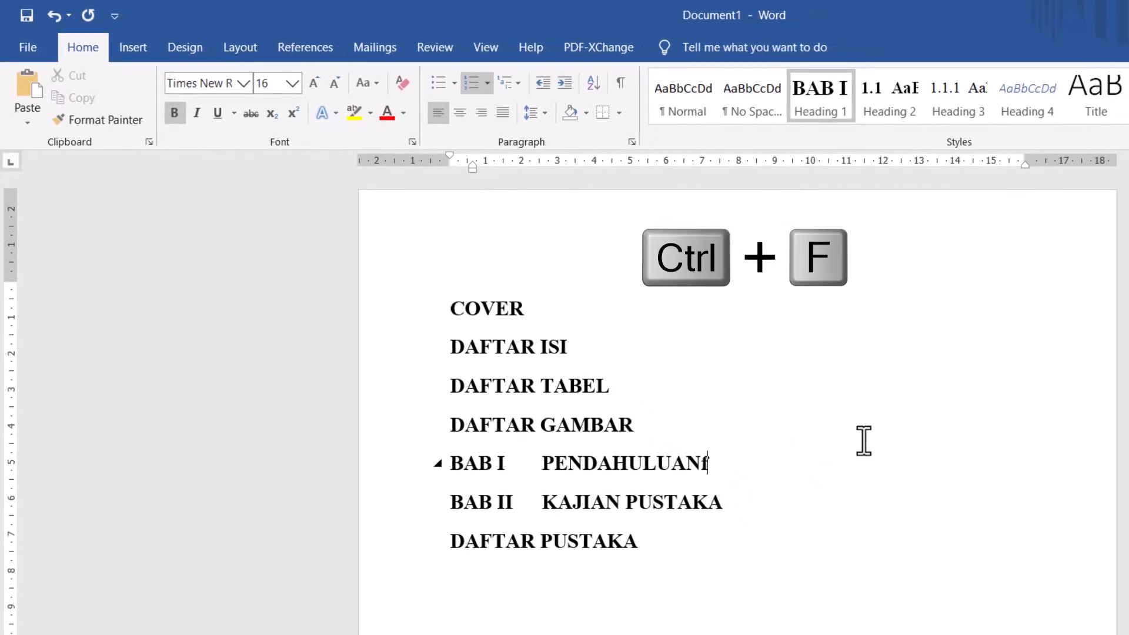
left_click(796, 554)
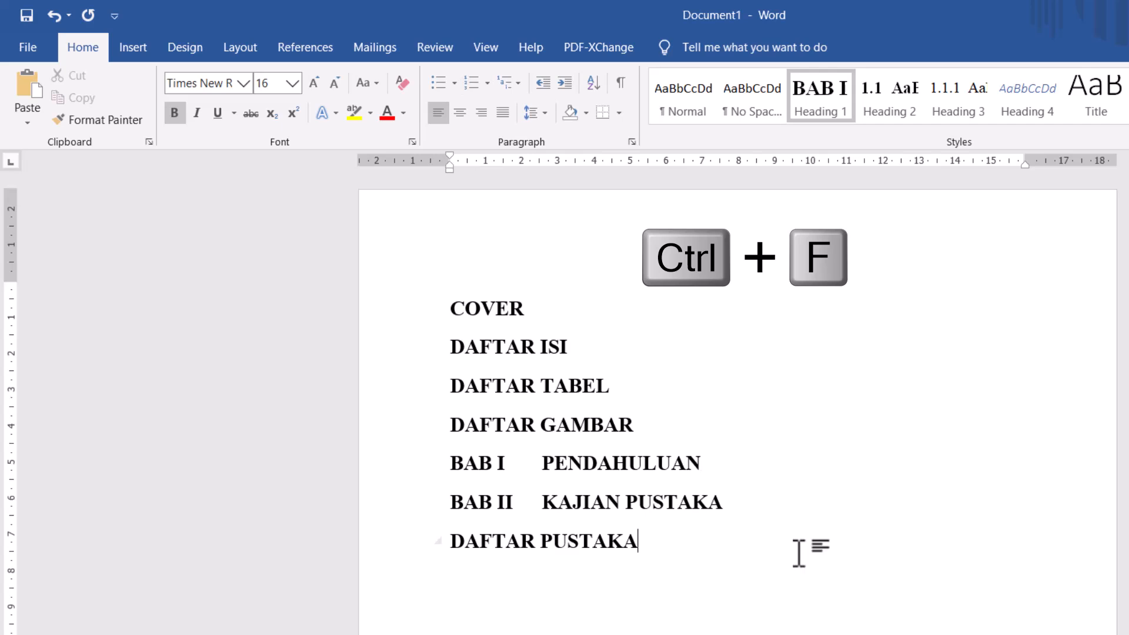
key("ctrl+f")
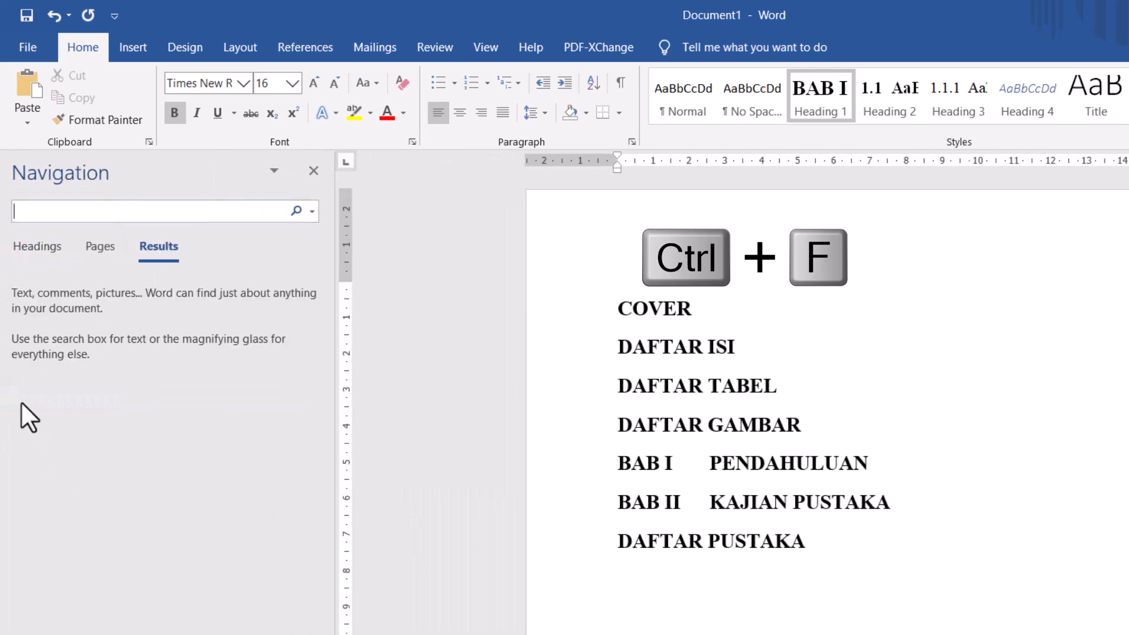
left_click(30, 245)
- Jump through the listed headings from COVER to DAFTAR PUSTAKA and back to DAFTAR ISI to check the navigation
left_click(36, 282)
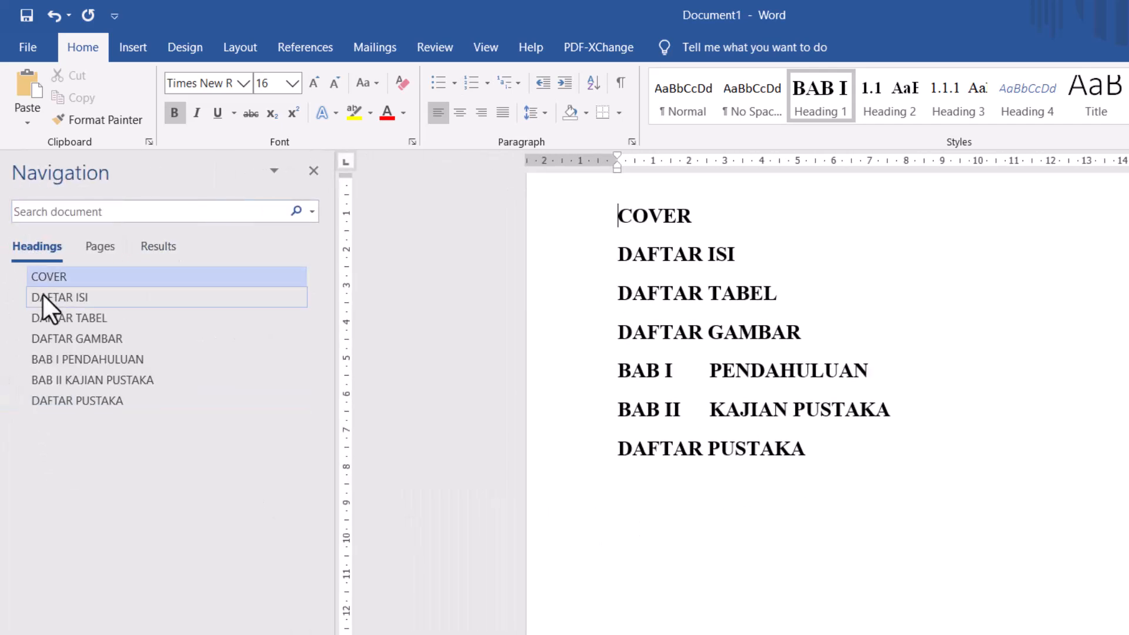
left_click(43, 298)
left_click(45, 314)
left_click(46, 342)
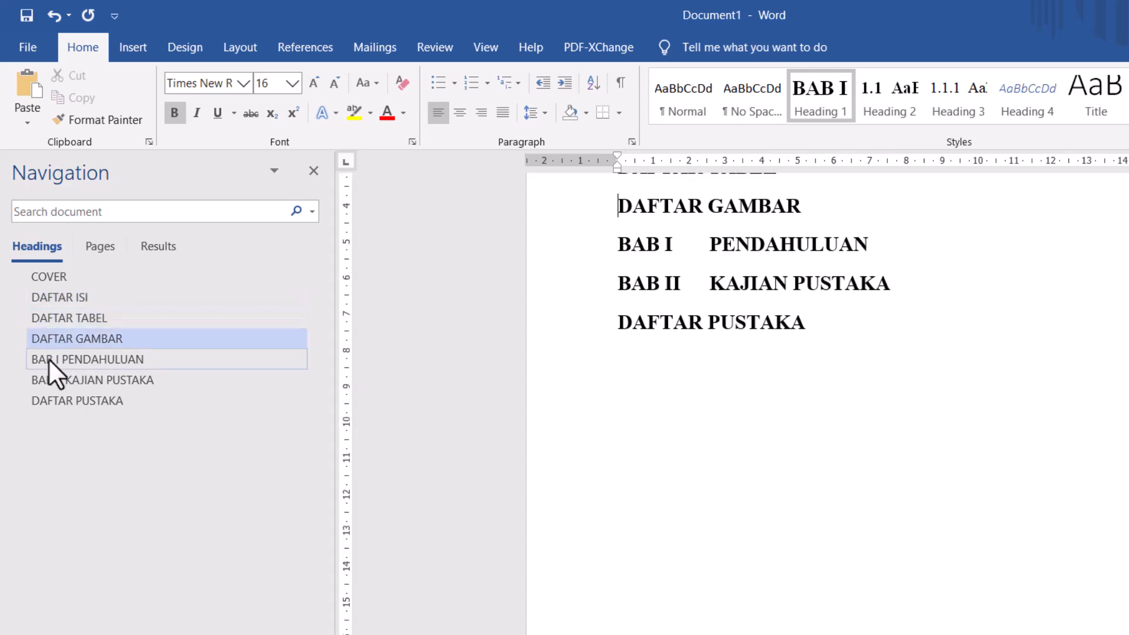
left_click(49, 360)
left_click(58, 402)
left_click(64, 380)
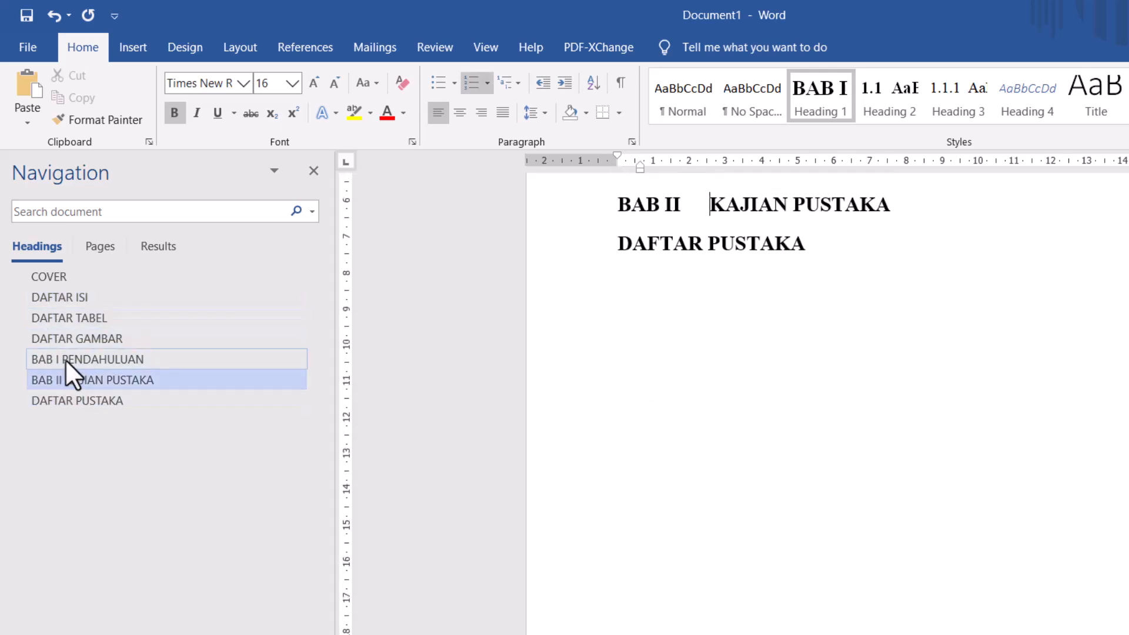
left_click(73, 360)
left_click(89, 339)
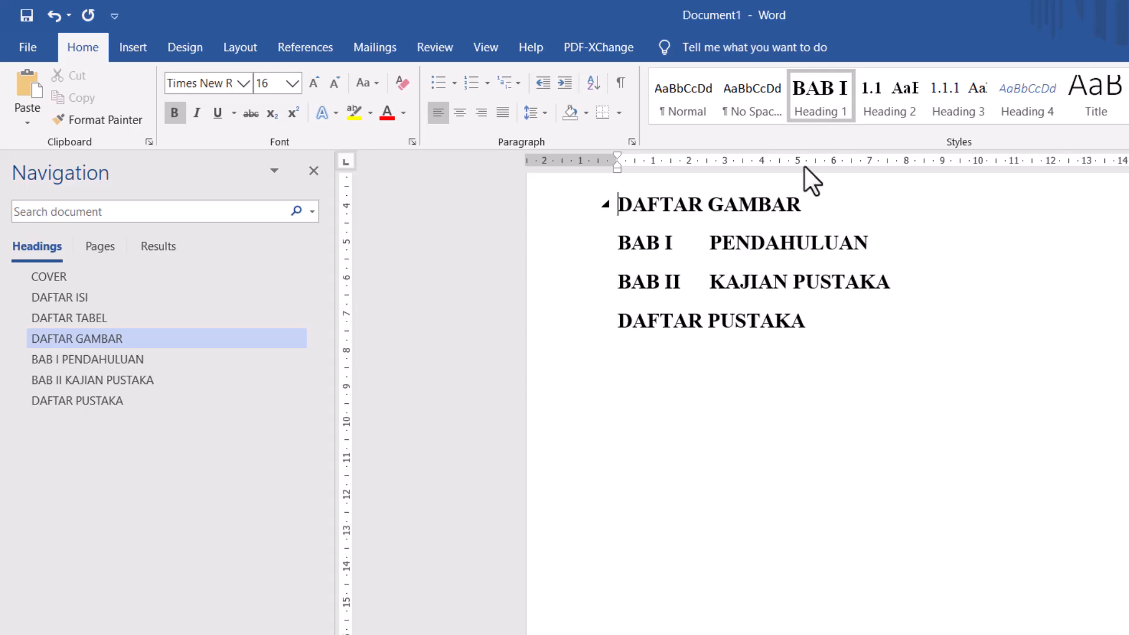
left_click(33, 322)
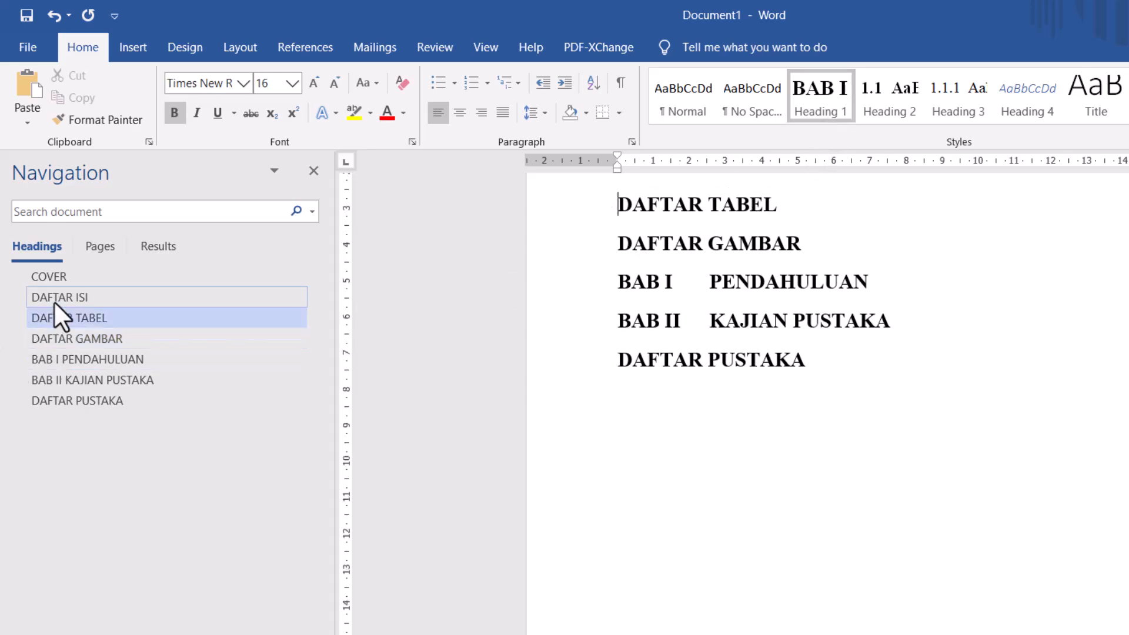
left_click(54, 301)
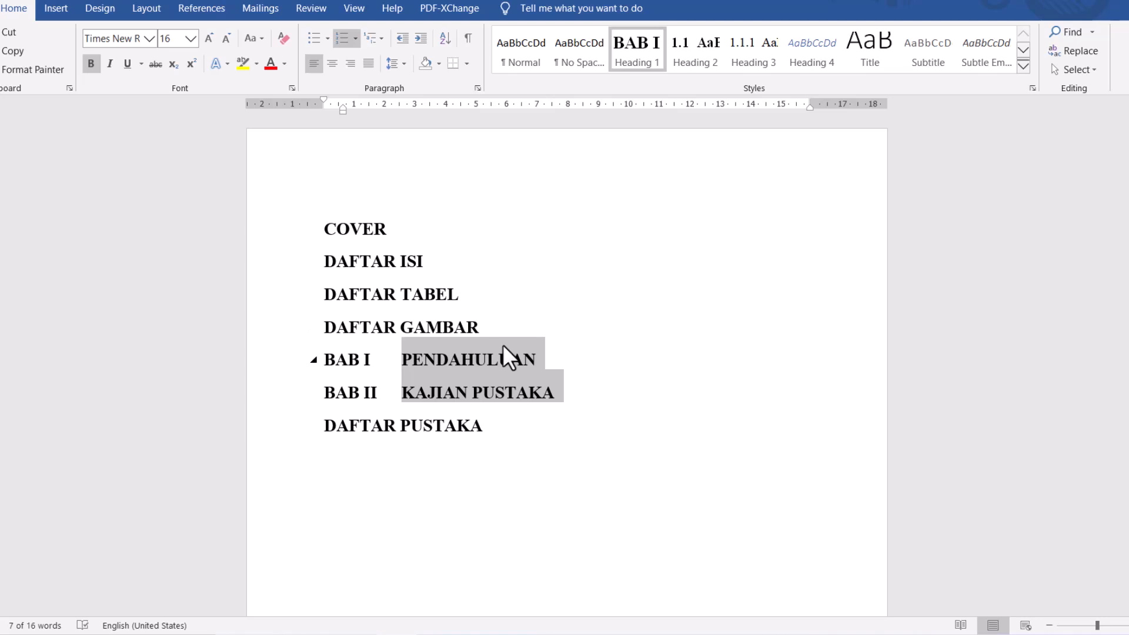
- Try a left tab stop at about 2.5 cm on the PENDAHULUAN and KAJIAN PUSTAKA headings and undo it
left_click(503, 352)
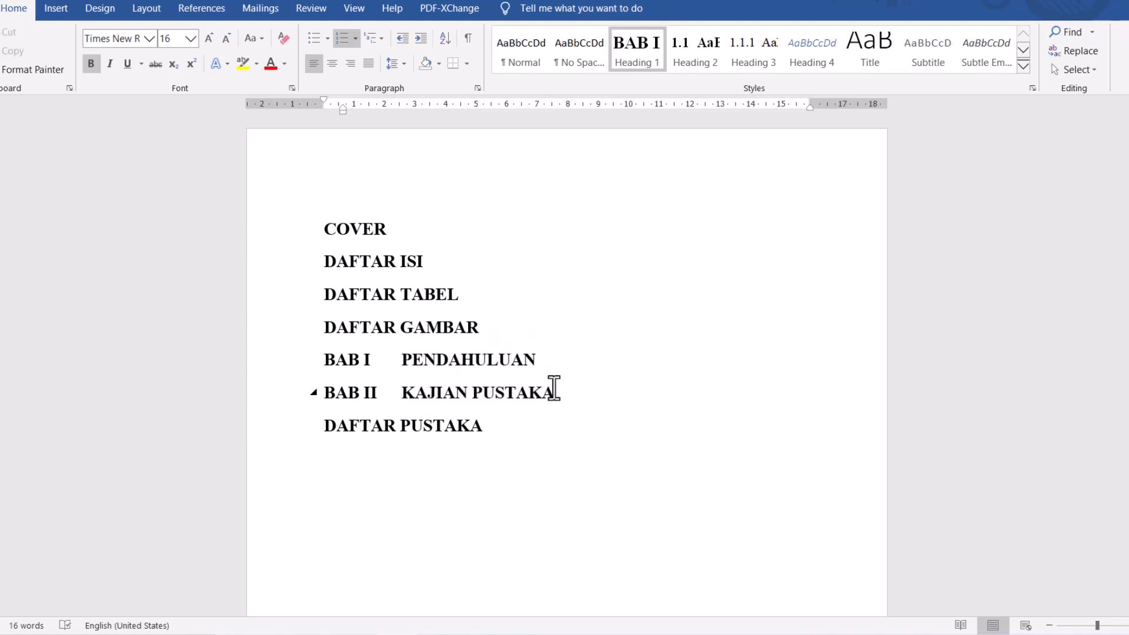
left_click_drag(513, 390, 406, 361)
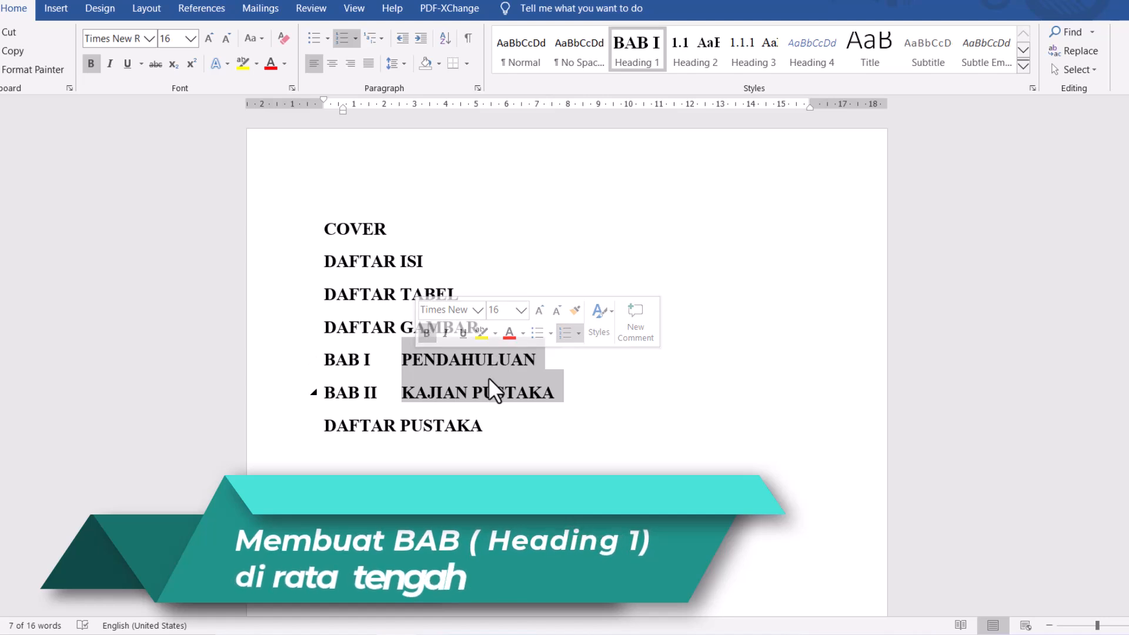
left_click(529, 392)
left_click_drag(562, 394, 418, 367)
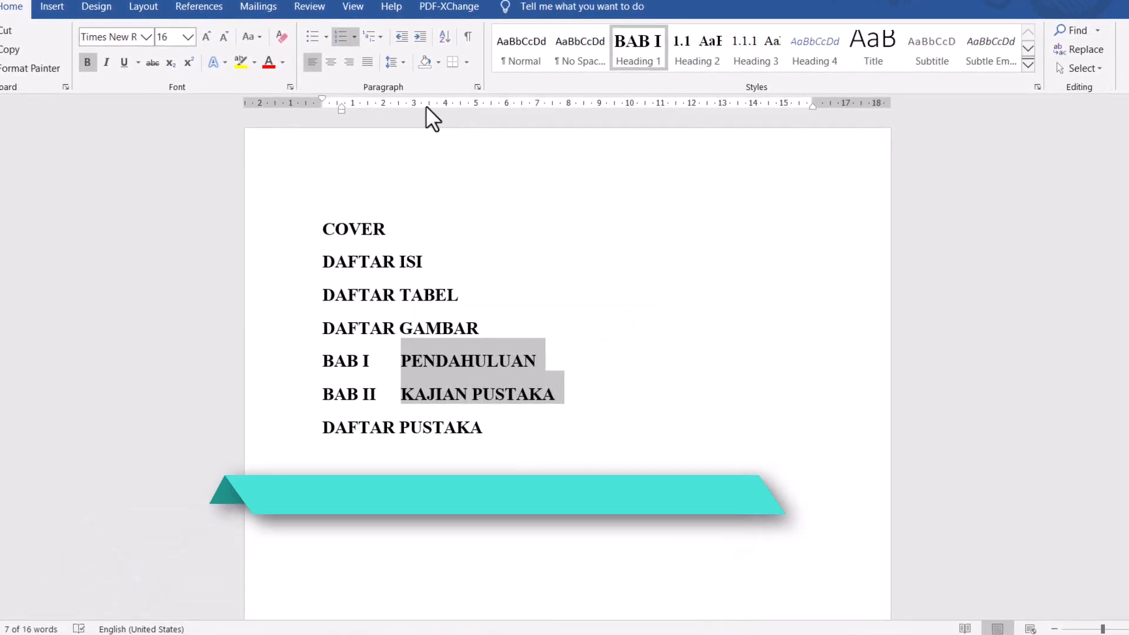
left_click_drag(414, 101, 394, 97)
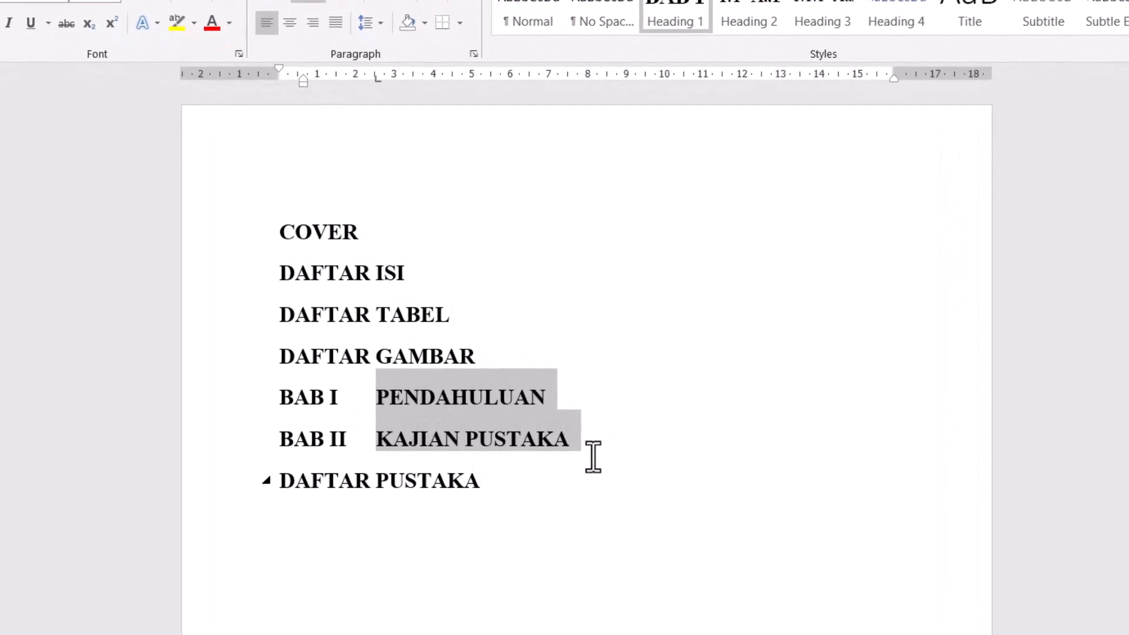
key("ctrl+z")
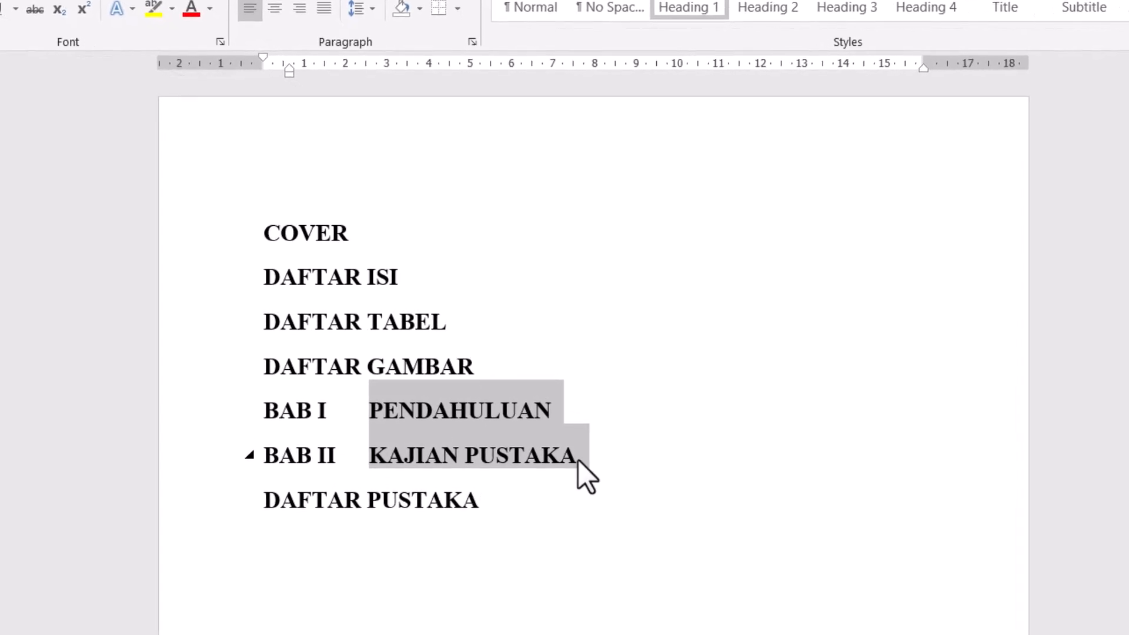
- Undo the last edit and delete the stray letter f at the end of the PENDAHULUAN heading
key("ctrl+z")
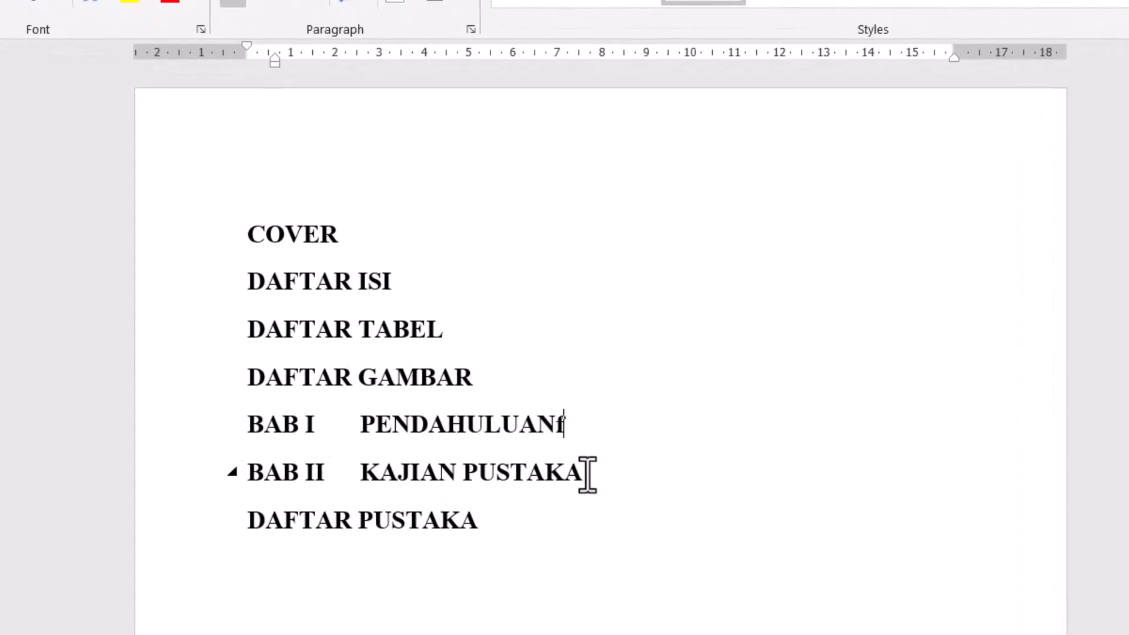
left_click_drag(582, 481, 395, 440)
left_click(595, 440)
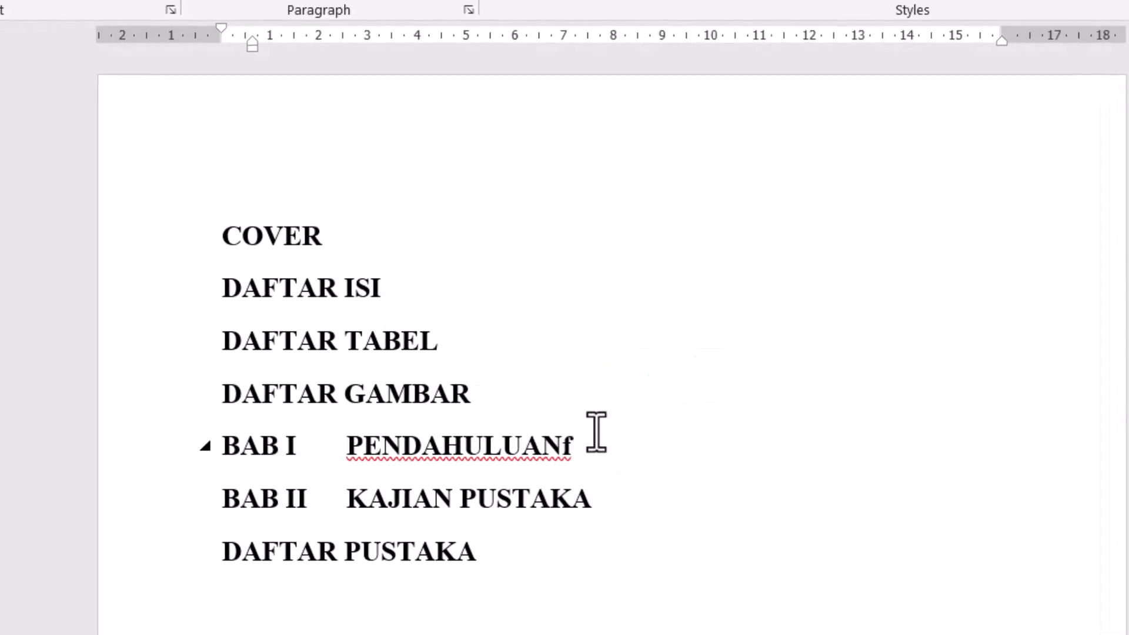
key("BackSpace")
- Set a left tab stop at about 1.8 cm on the PENDAHULUAN and KAJIAN PUSTAKA headings
left_click_drag(609, 485, 345, 462)
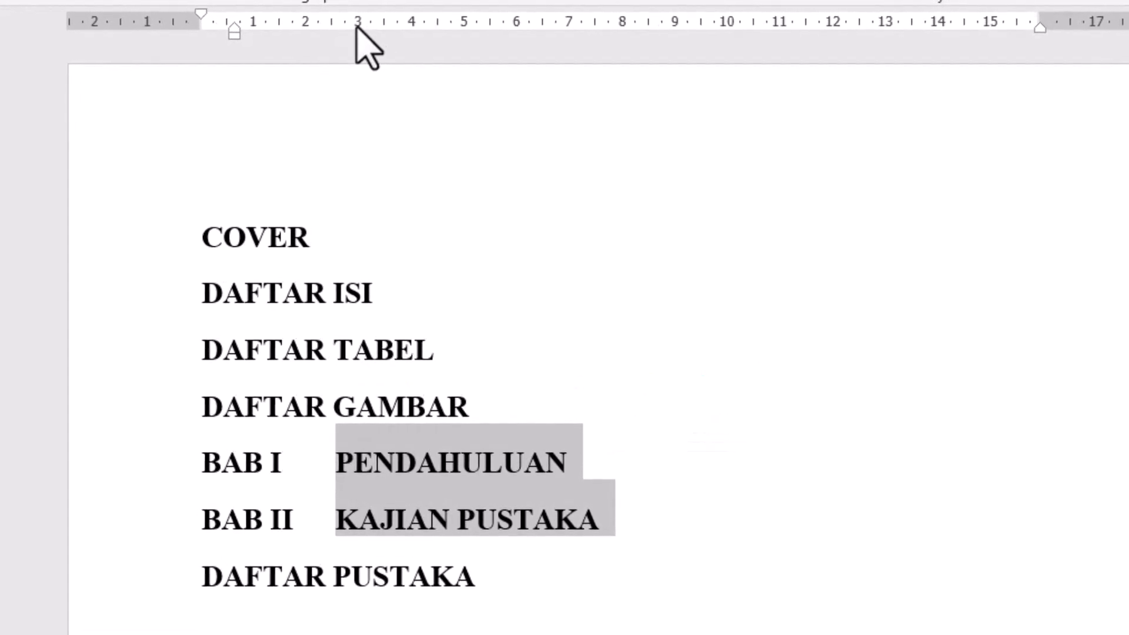
left_click_drag(355, 26, 315, 40)
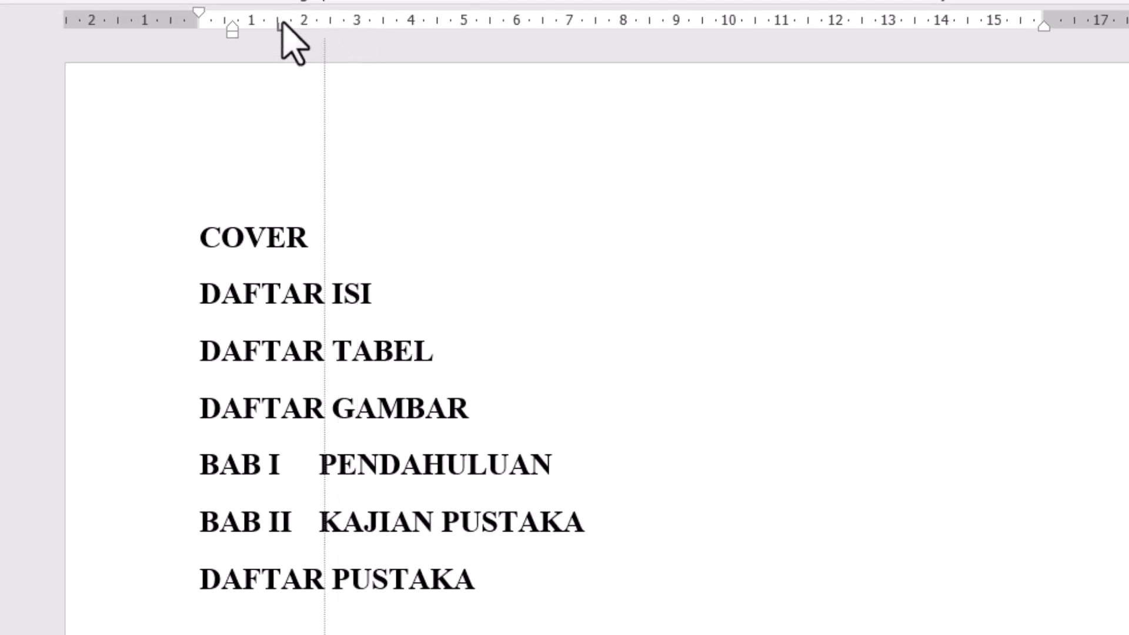
left_click_drag(319, 22, 292, 40)
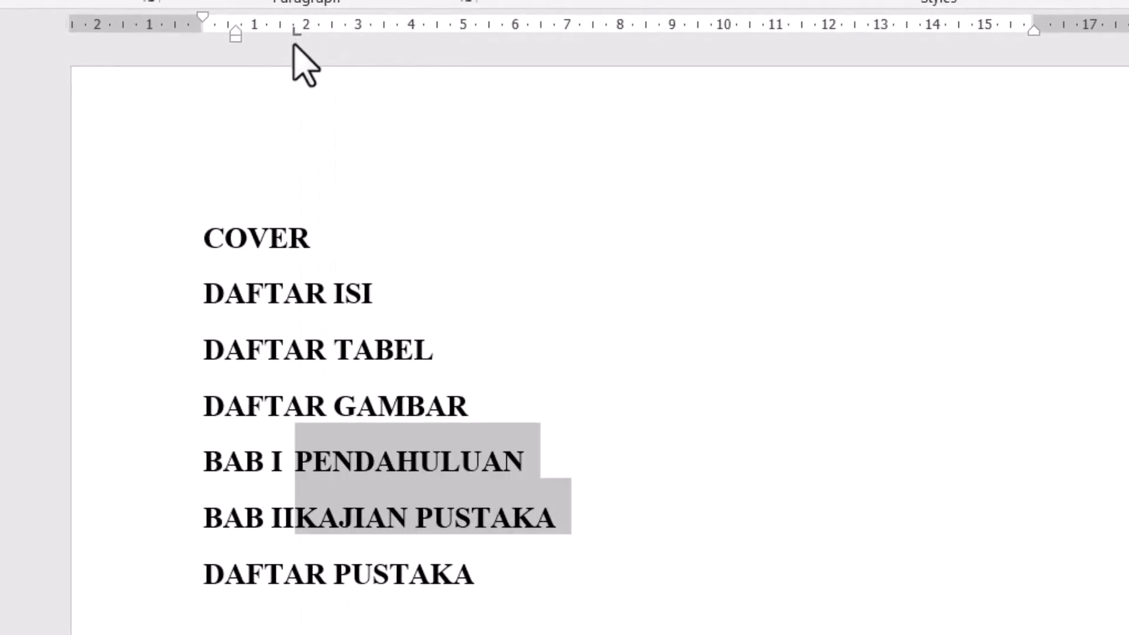
left_click(306, 466)
- Insert an empty paragraph after each of the DAFTAR GAMBAR, PENDAHULUAN and KAJIAN PUSTAKA headings
left_click(500, 410)
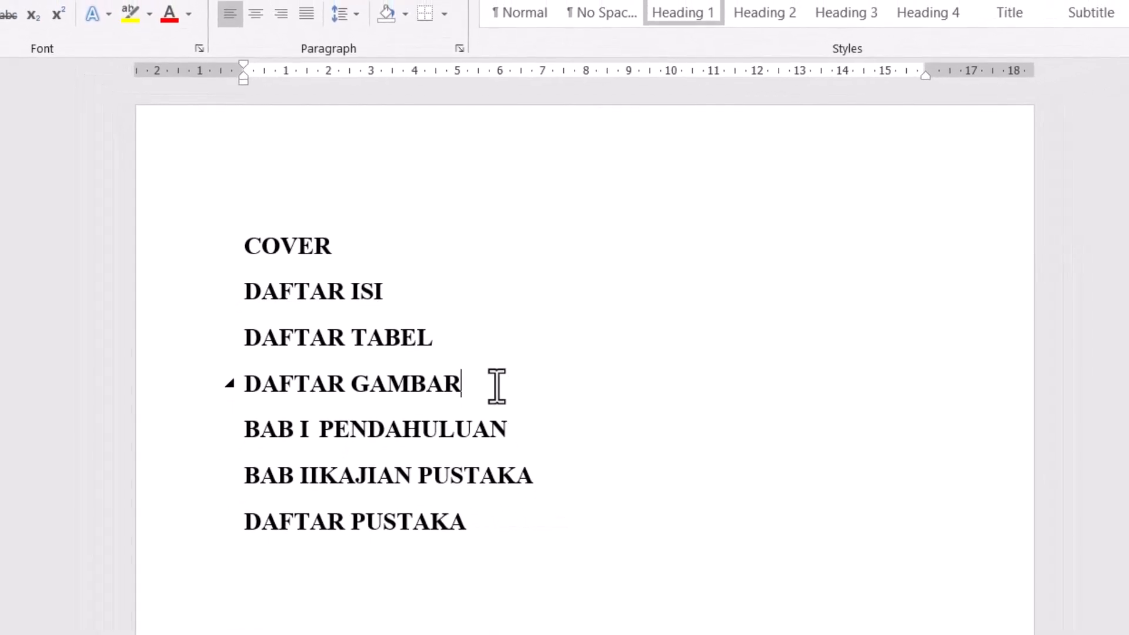
key("Return")
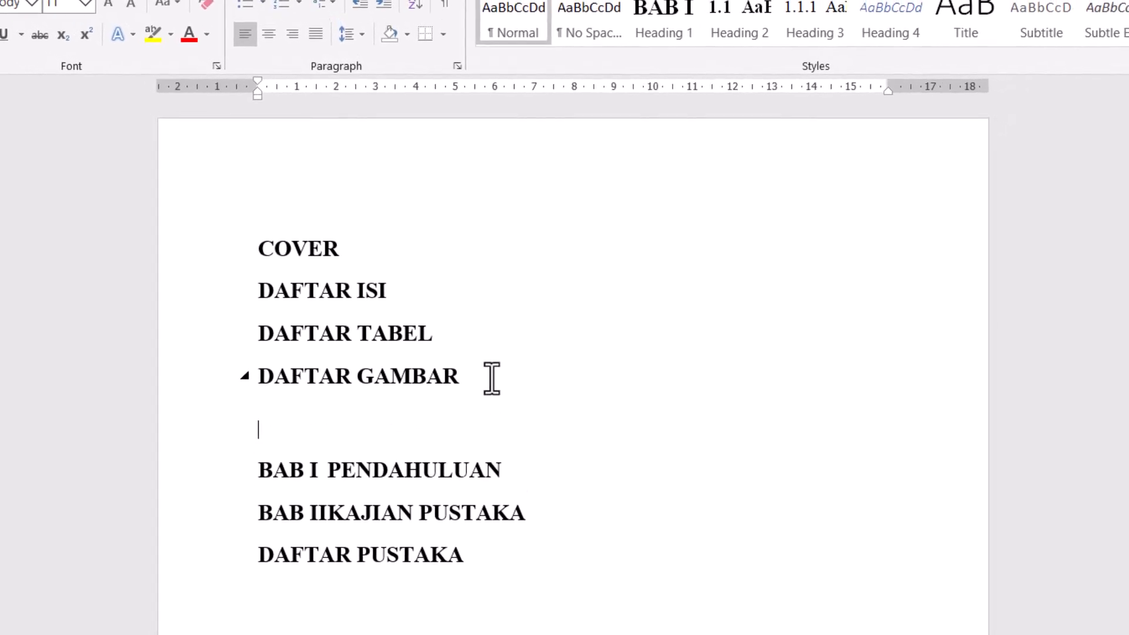
left_click(505, 465)
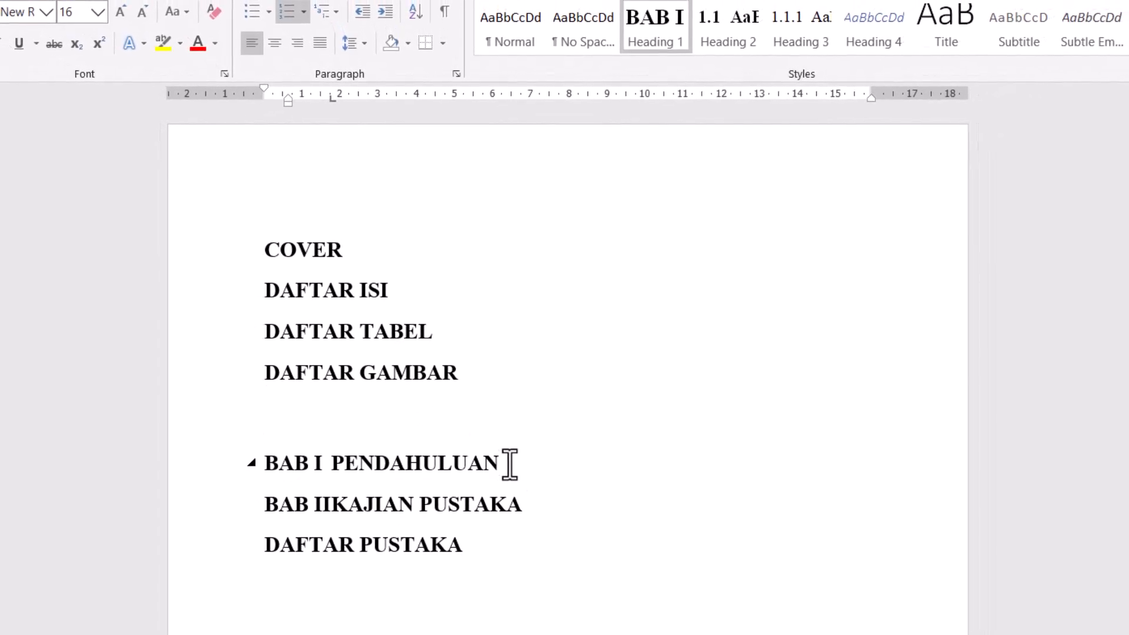
key("Return")
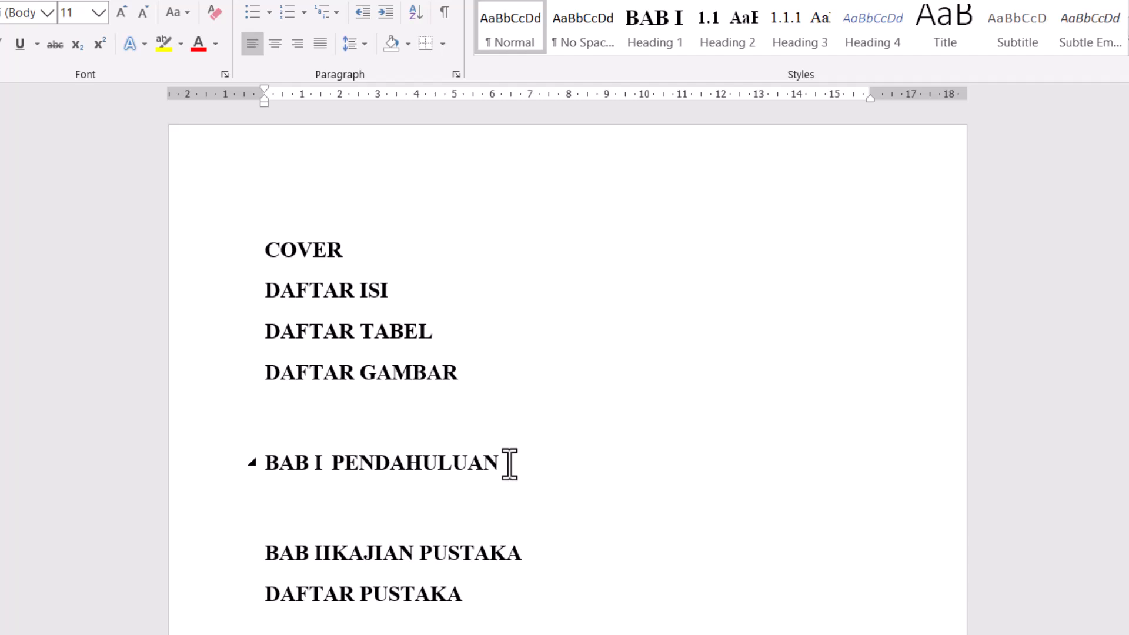
left_click(532, 552)
key("Return")
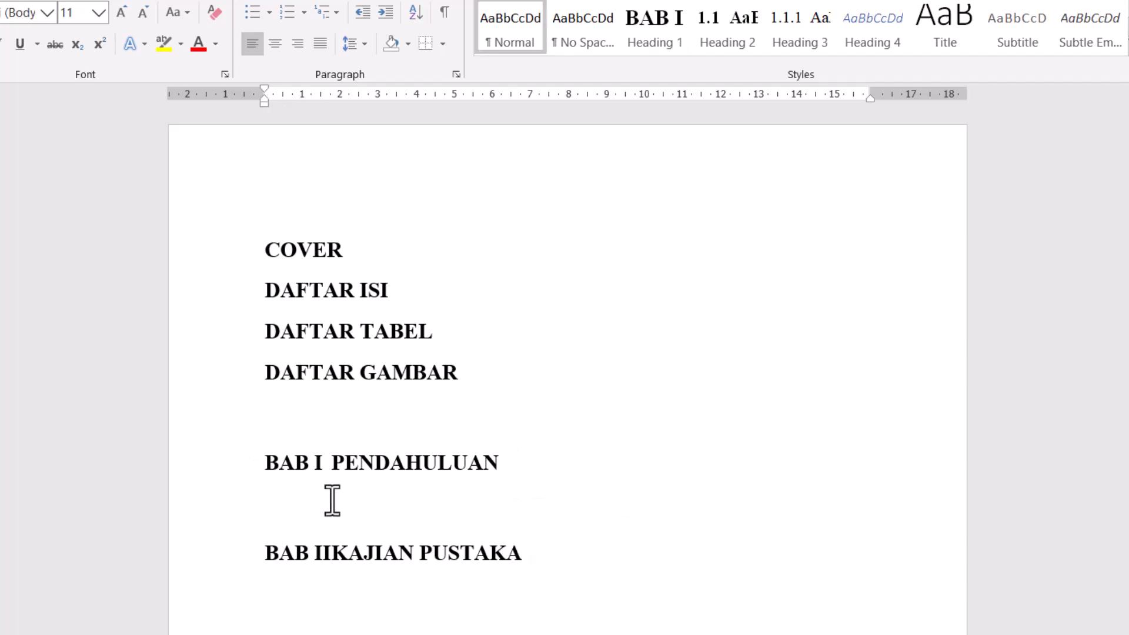
- Move PENDAHULUAN onto its own line below BAB I with a manual line break and center the heading
left_click(332, 465)
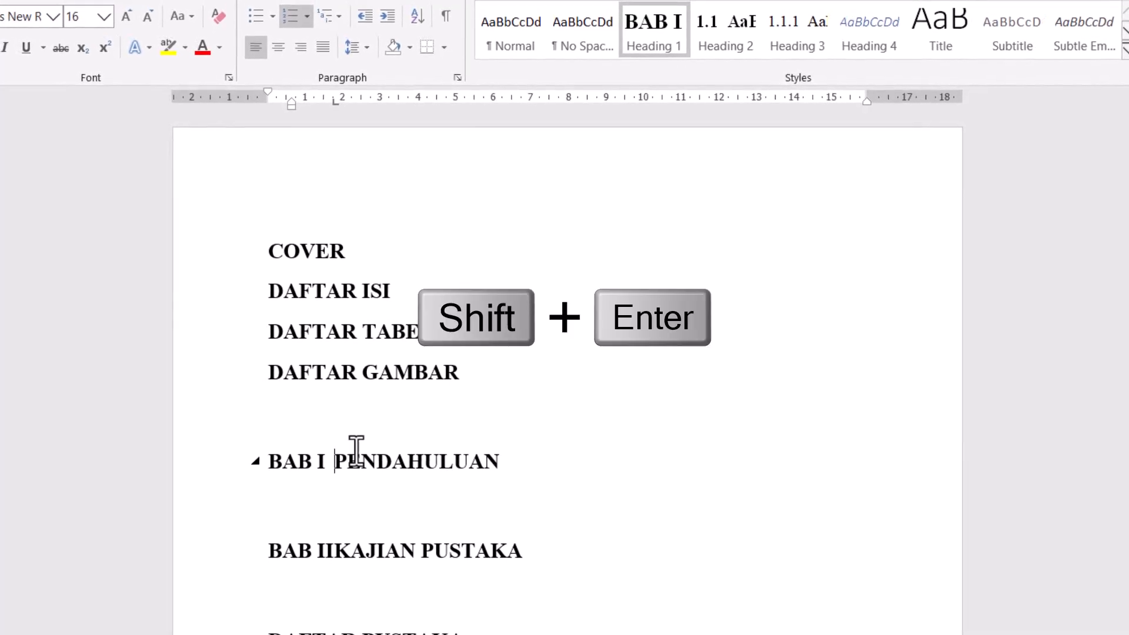
key("shift+Return")
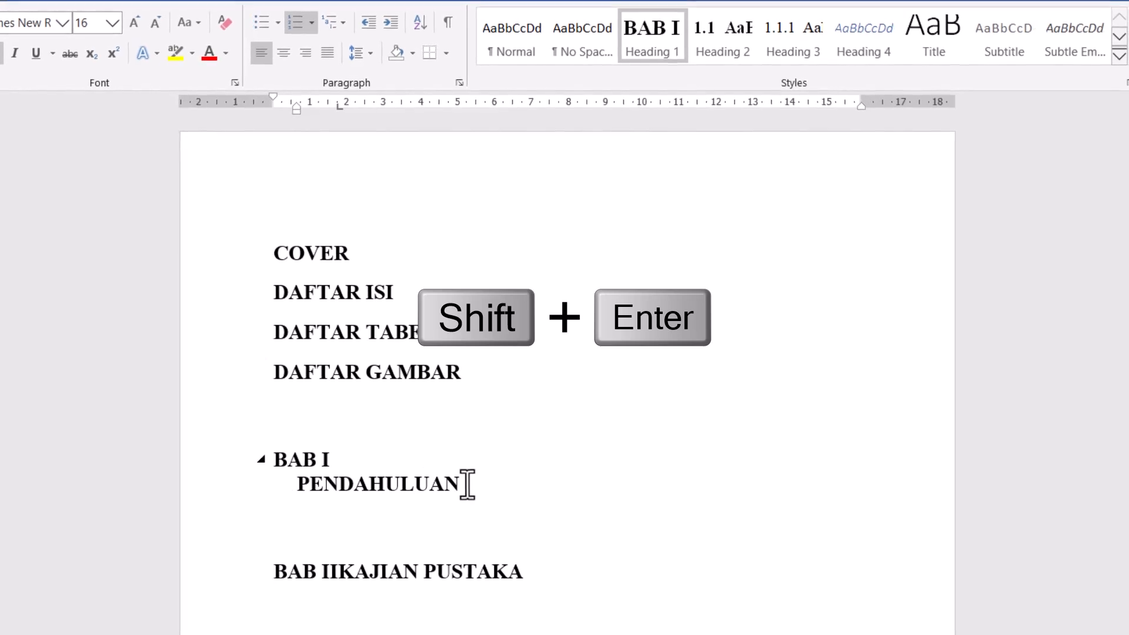
left_click_drag(466, 484, 275, 470)
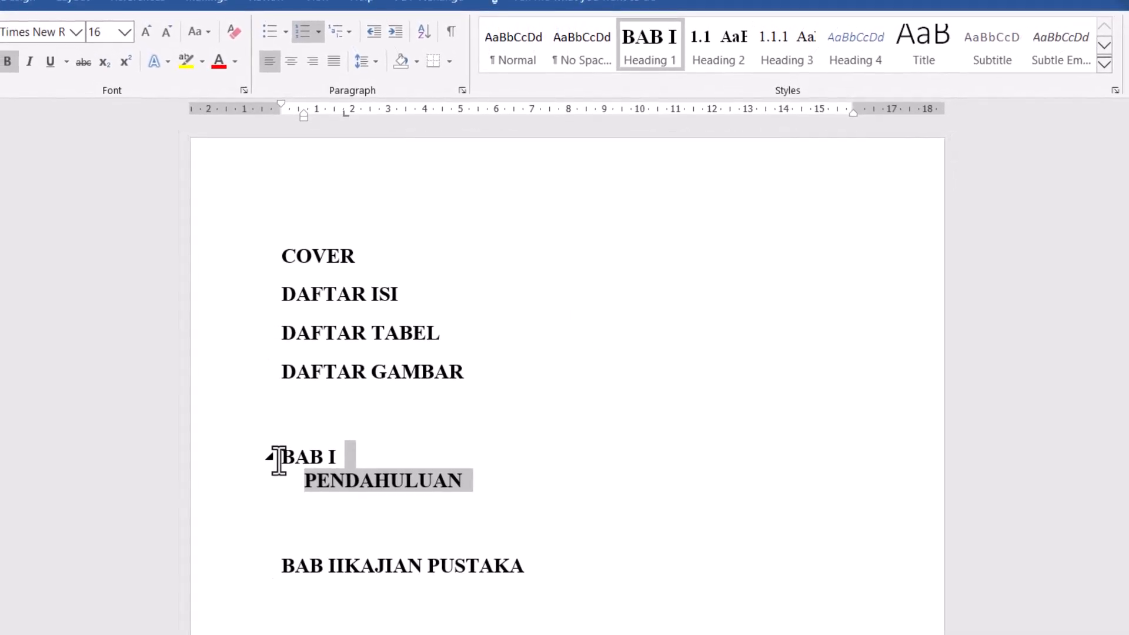
left_click(307, 78)
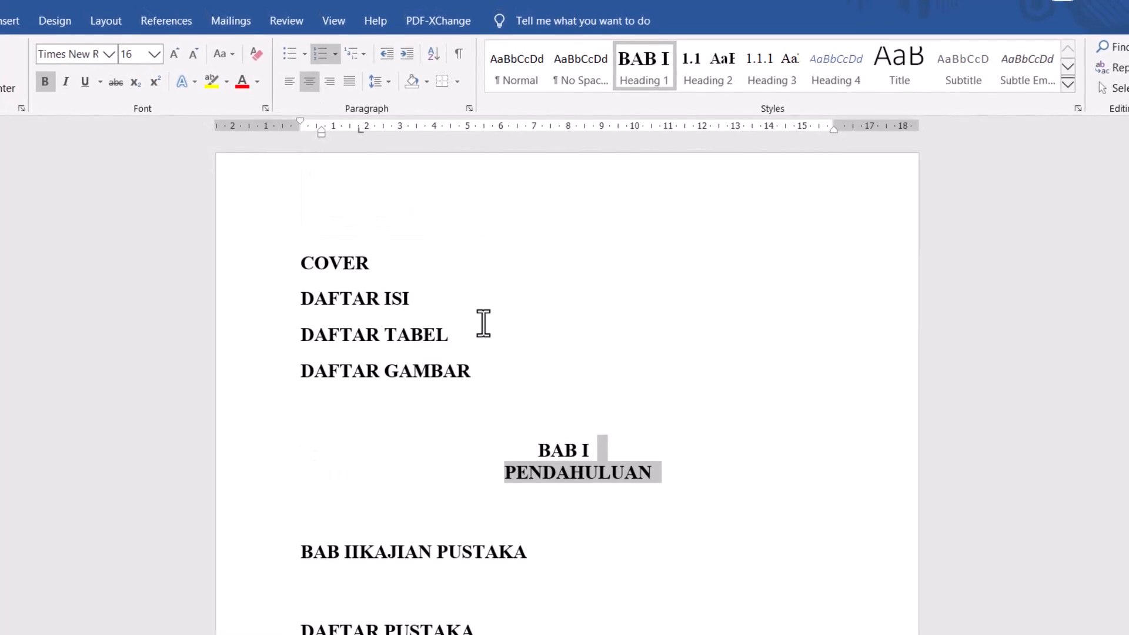
left_click(544, 412)
- Break KAJIAN PUSTAKA onto a new line within the BAB II heading and center that heading
left_click(366, 548)
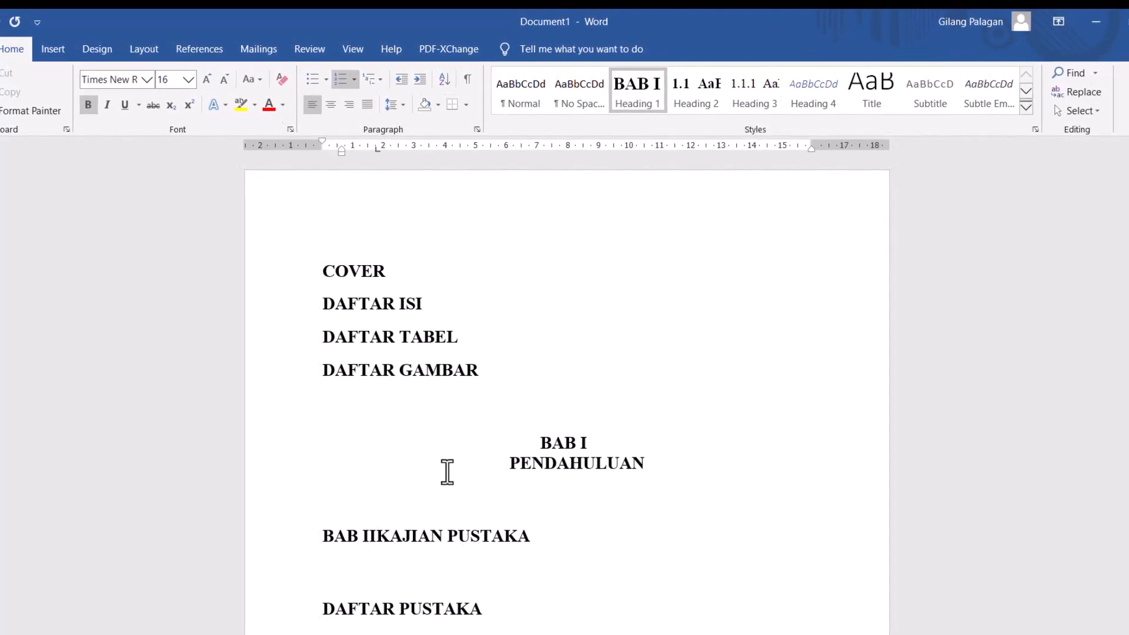
key("shift+Return")
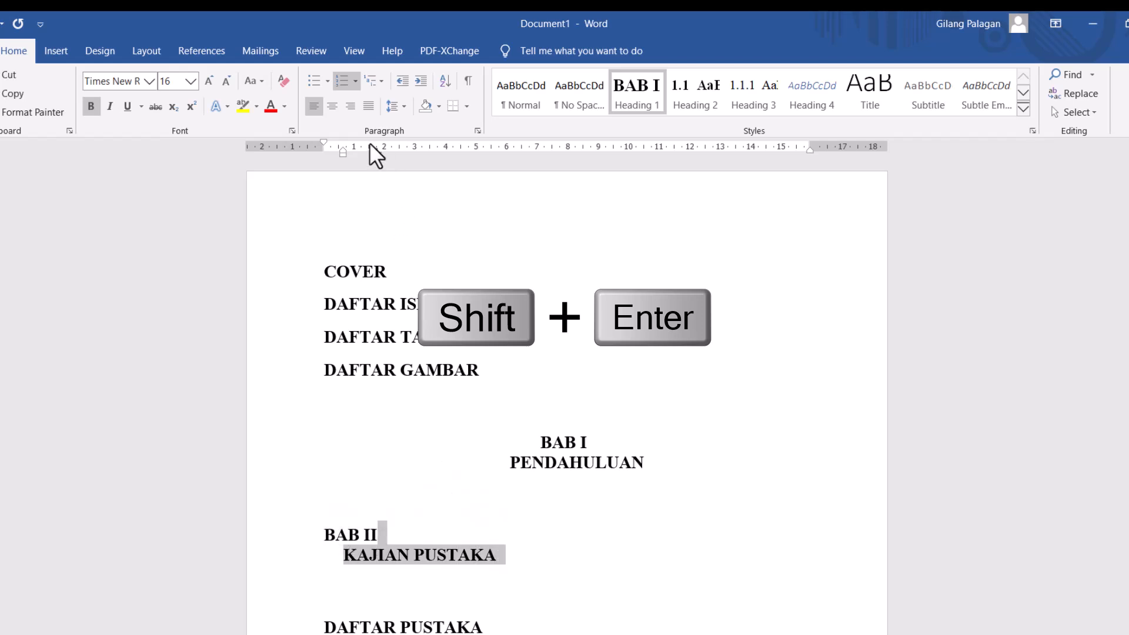
left_click(333, 107)
left_click(620, 473)
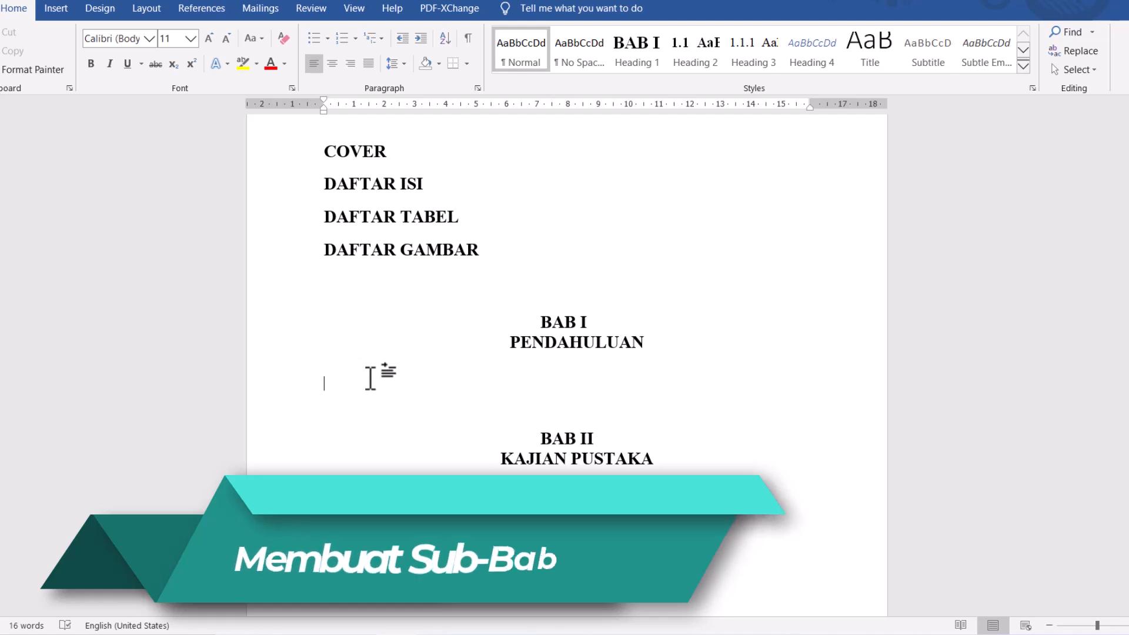
- Enter the lines Identifikasi Masalah and Perumusan Masalah as separate paragraphs below the PENDAHULUAN heading
type("In")
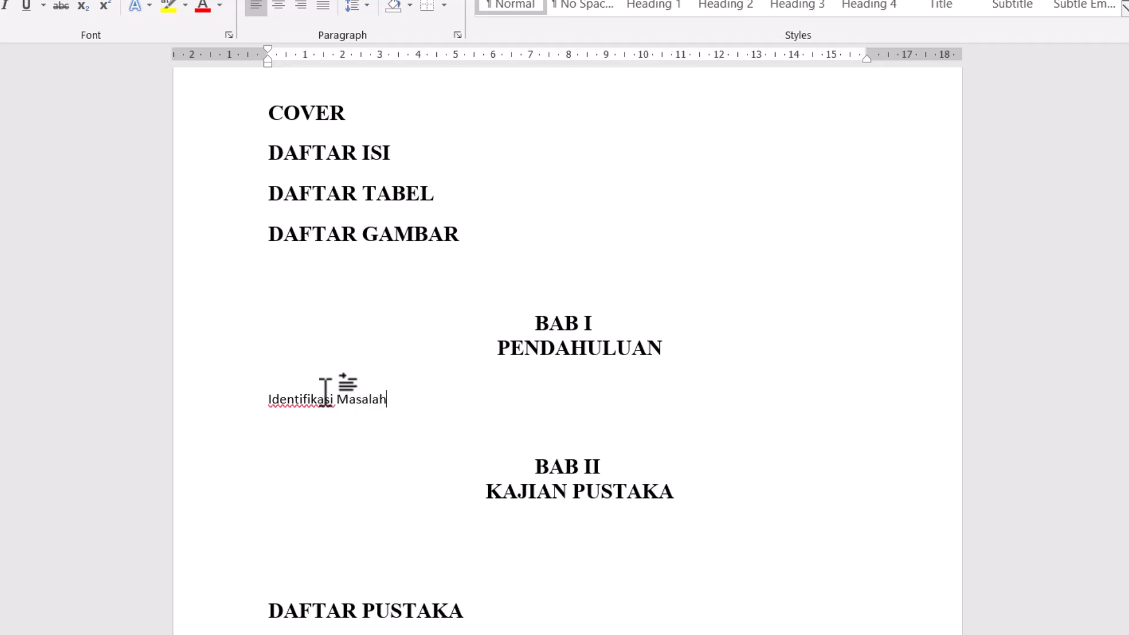
key("Return")
type("Peru")
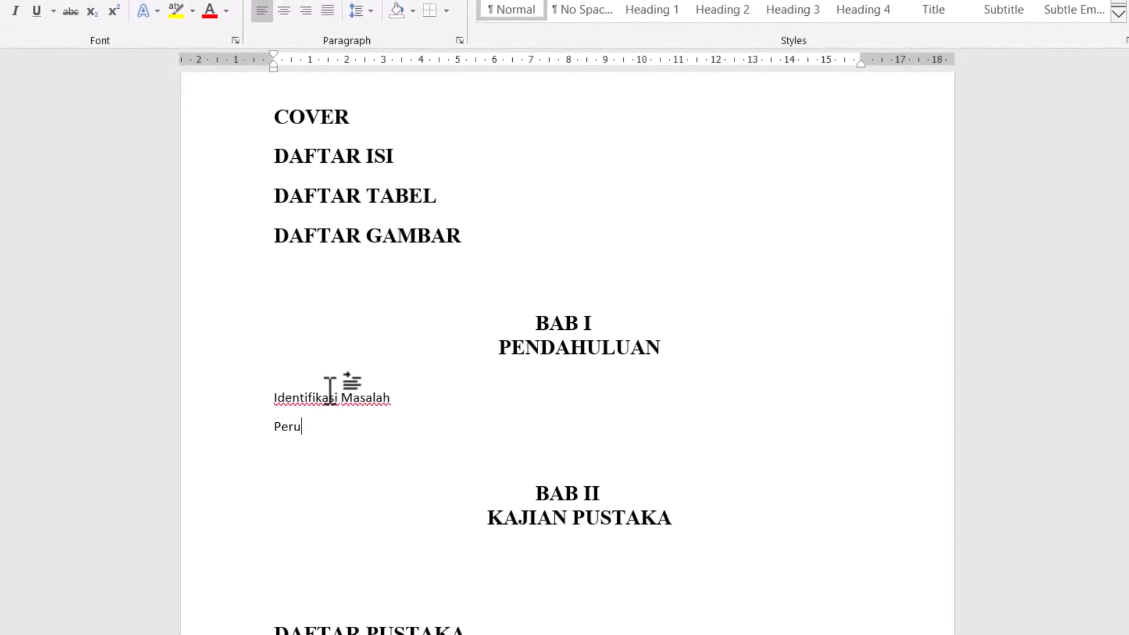
type("musan ")
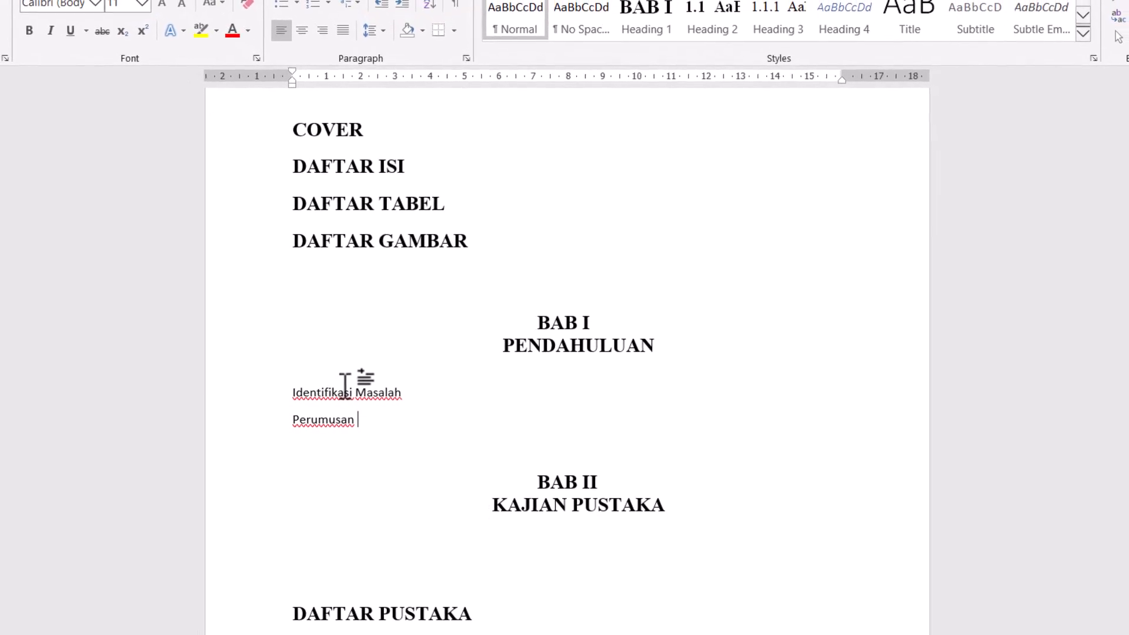
type("Masalah")
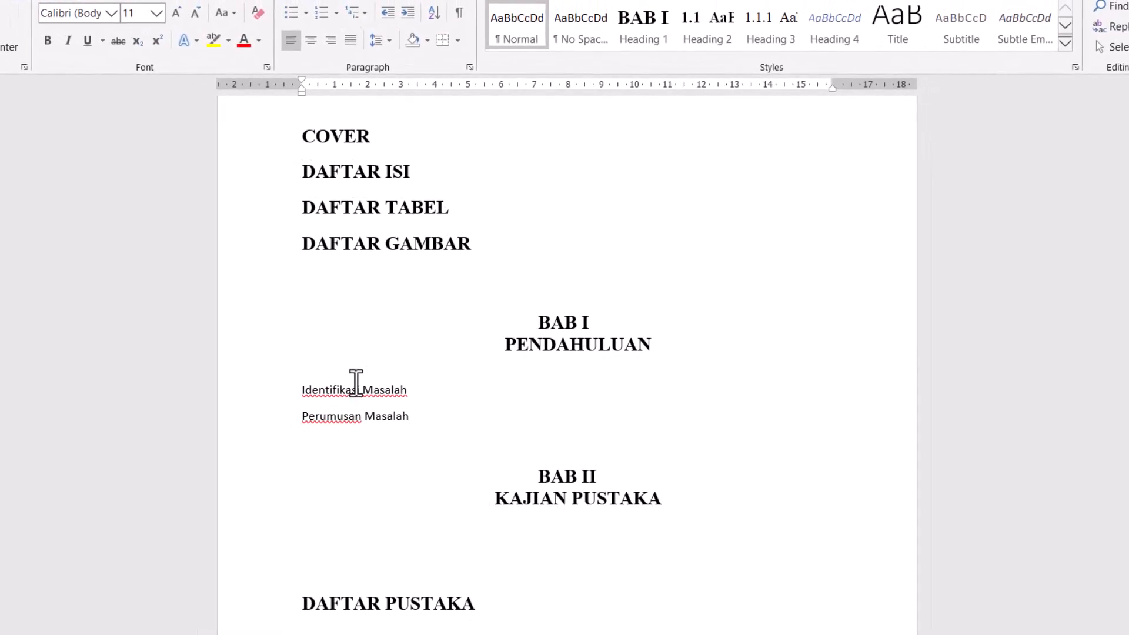
- Apply the Heading 2 style to the Identifikasi Masalah and Perumusan Masalah lines
left_click_drag(421, 419, 301, 390)
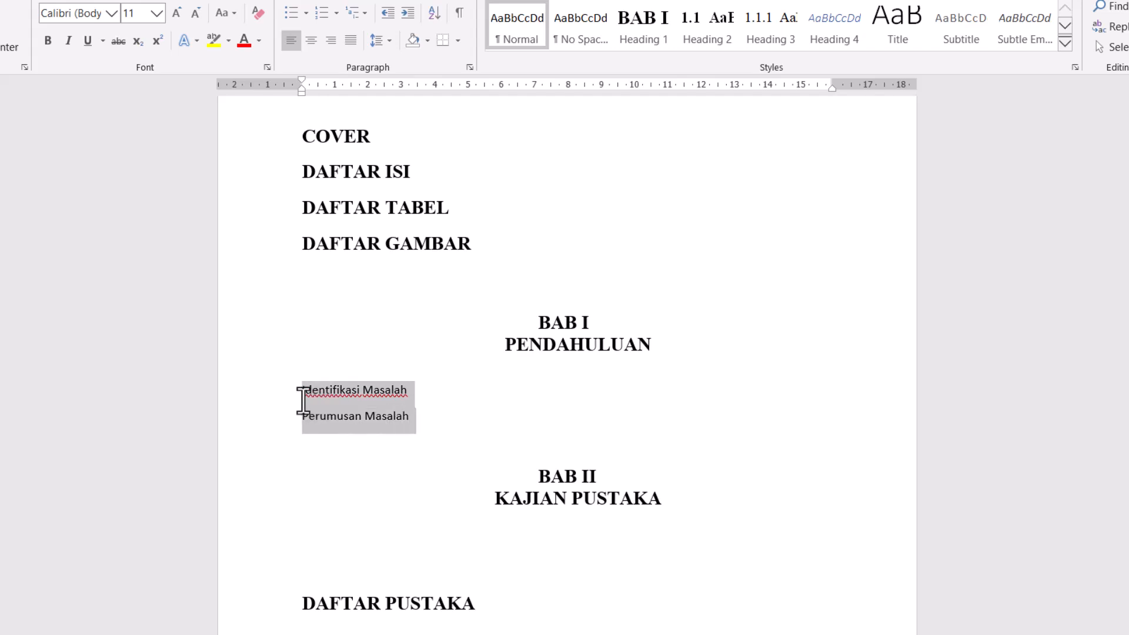
left_click(726, 36)
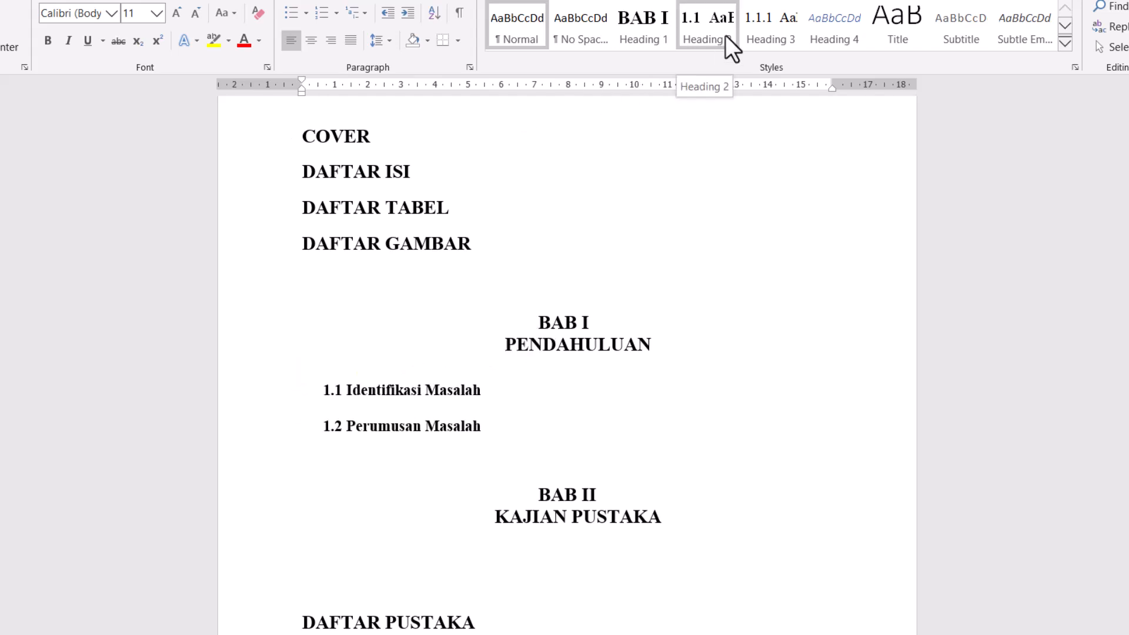
left_click(725, 34)
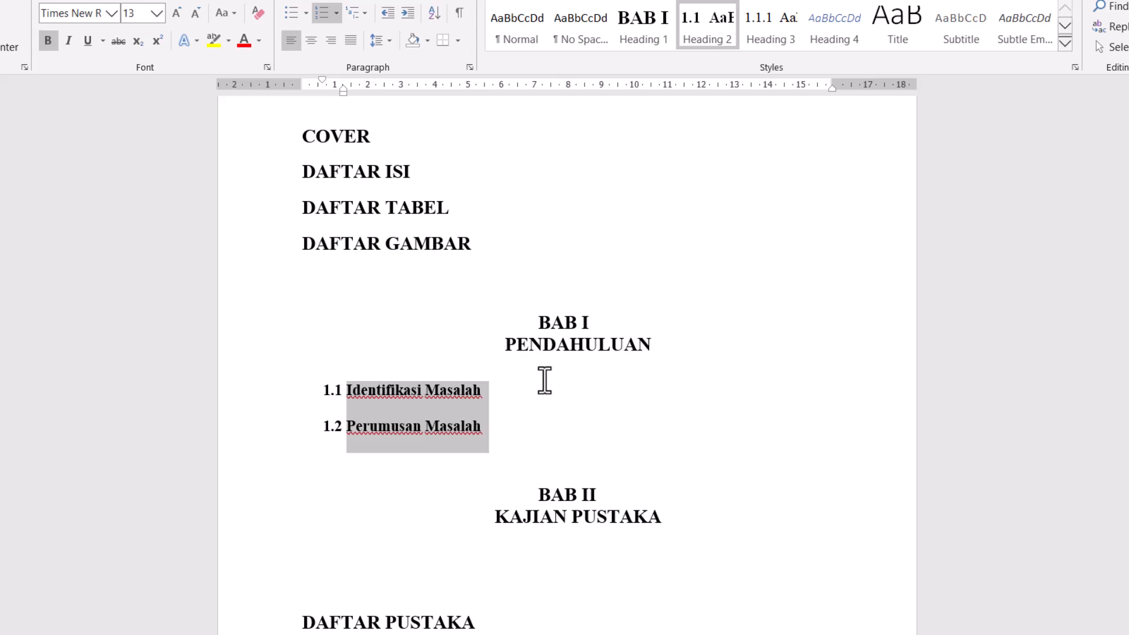
- Enter the lines Penelitian Terdahulu and Gap Research as separate paragraphs below the KAJIAN PUSTAKA heading
left_click(686, 524)
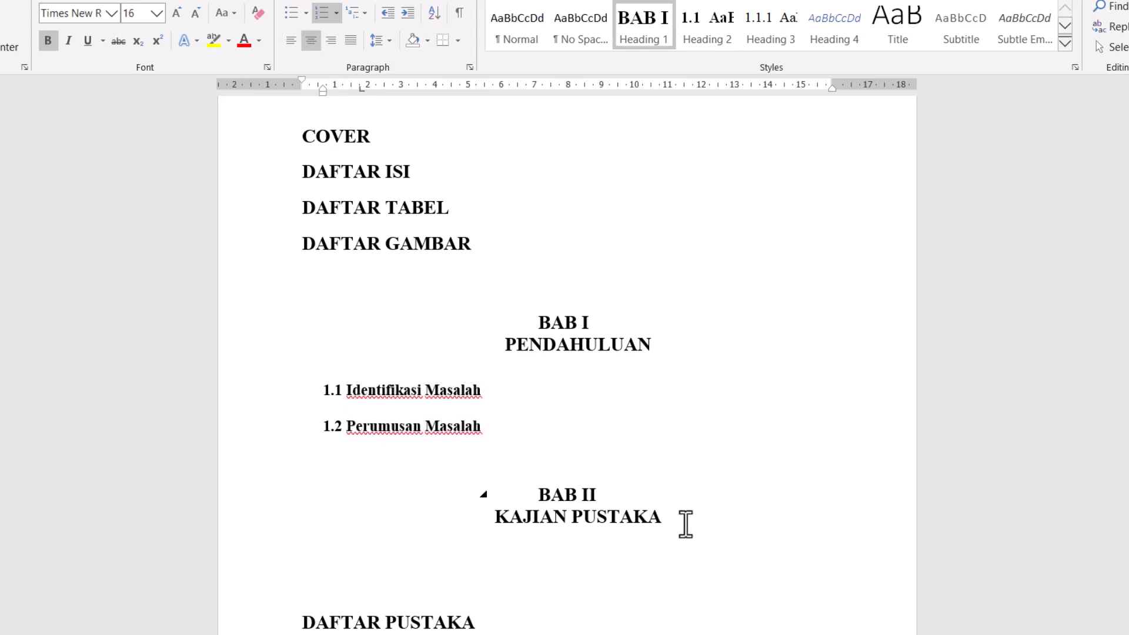
key("Return")
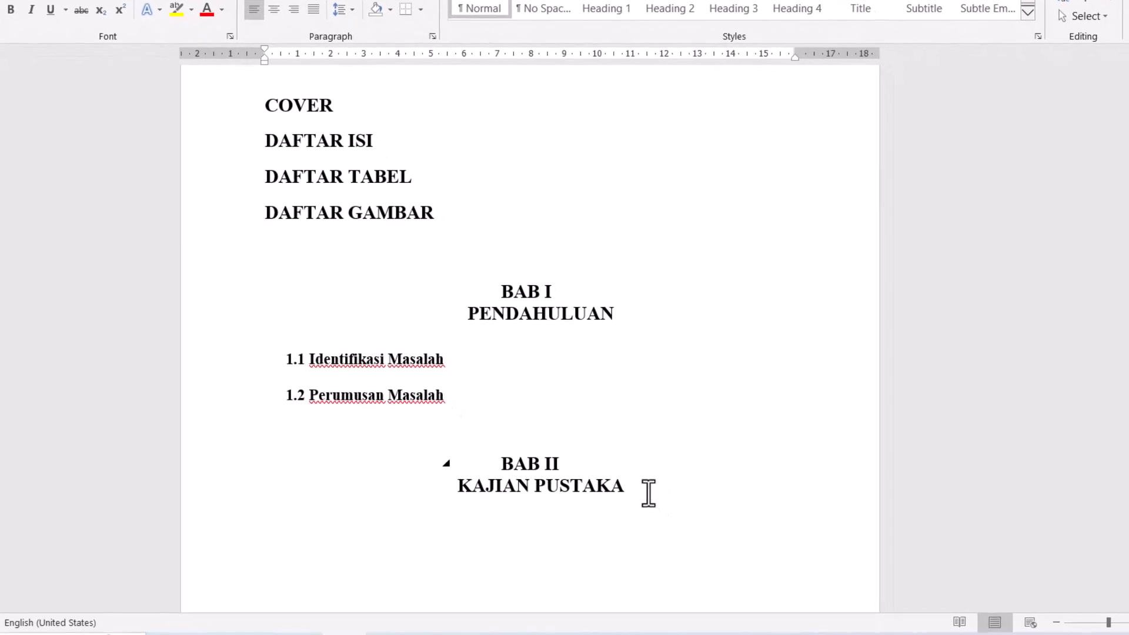
type("Pen")
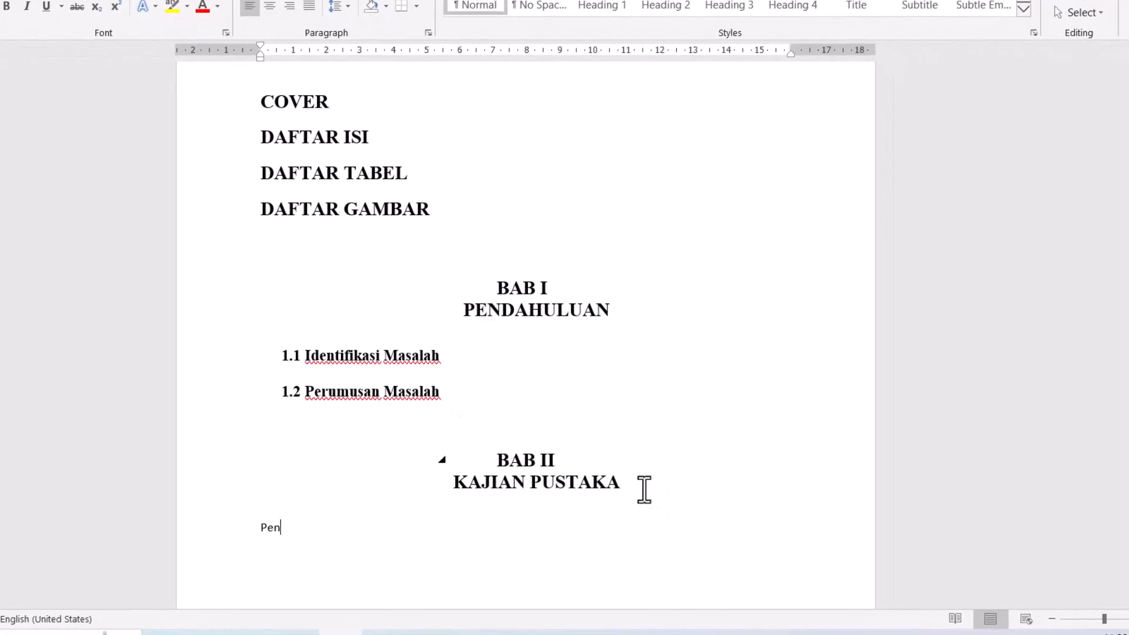
type("elitian Terdahulu")
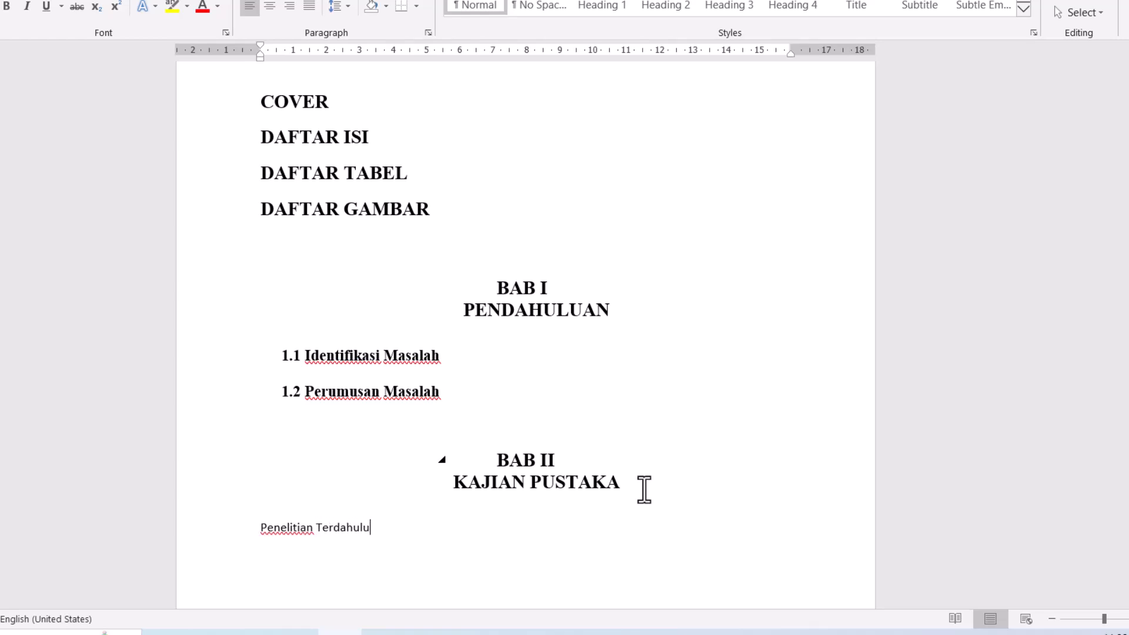
key("Return")
type("Gap Research")
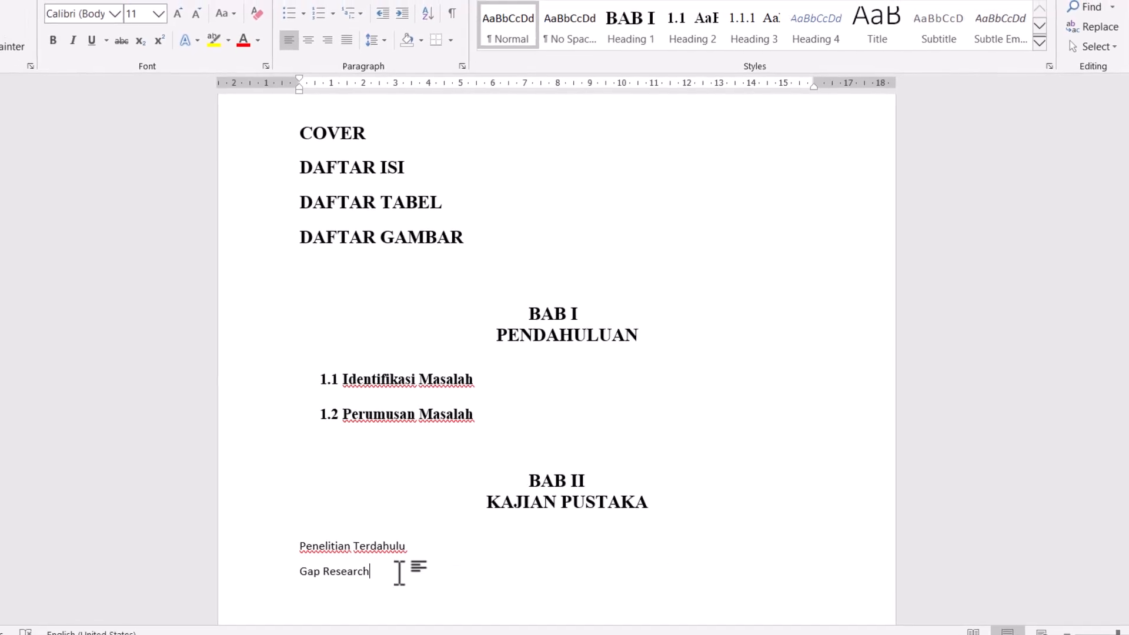
- Apply the Heading 2 style to the Penelitian Terdahulu and Gap Research lines
left_click_drag(371, 562, 306, 551)
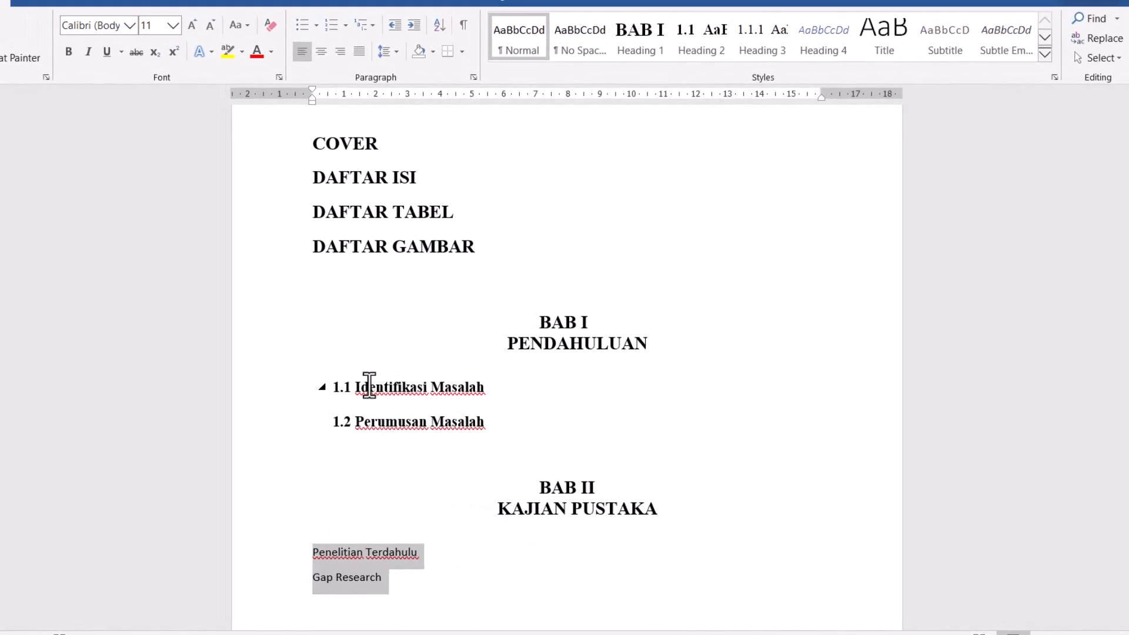
left_click(698, 35)
left_click(471, 583)
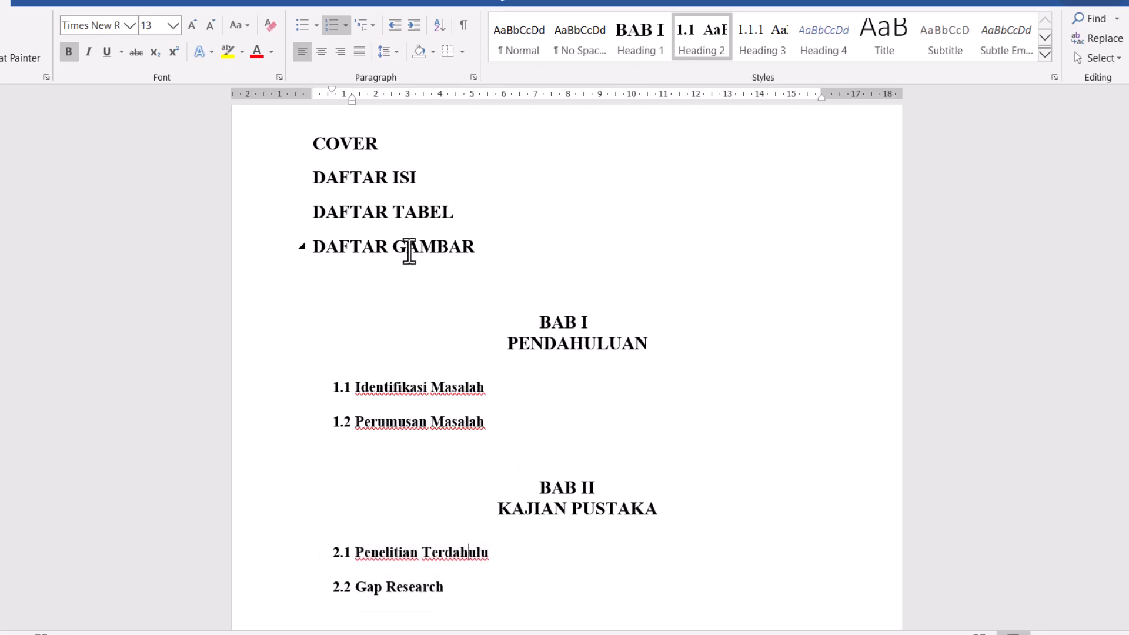
- Enter the line Pemecahan Masalah as a new paragraph below the Perumusan Masalah subheading
scroll(404, 309, "down", 3)
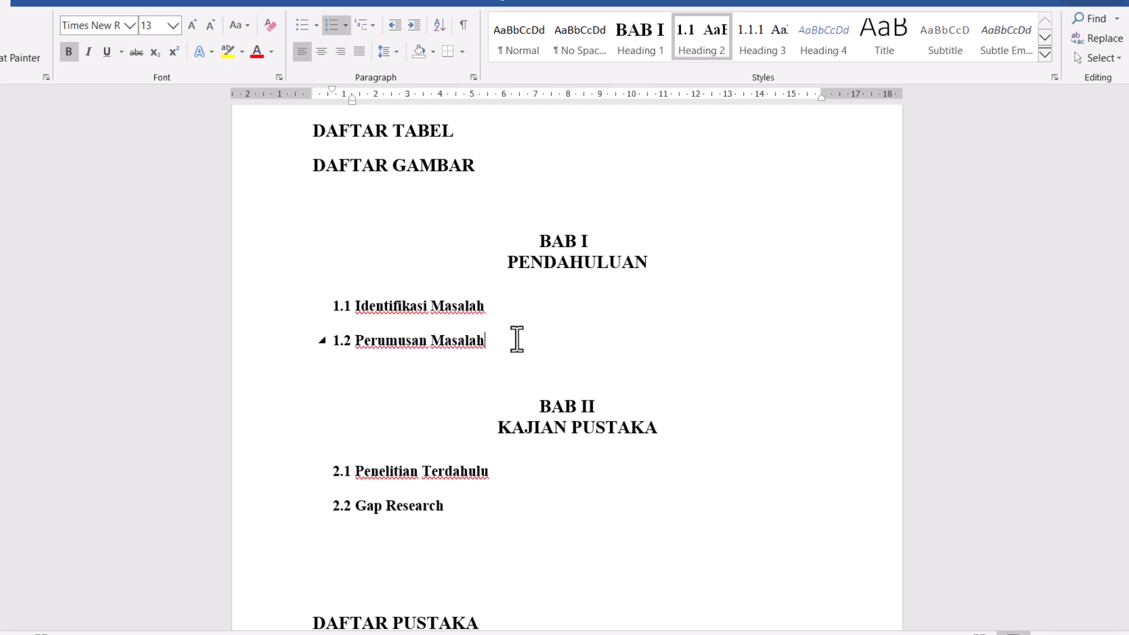
key("Return")
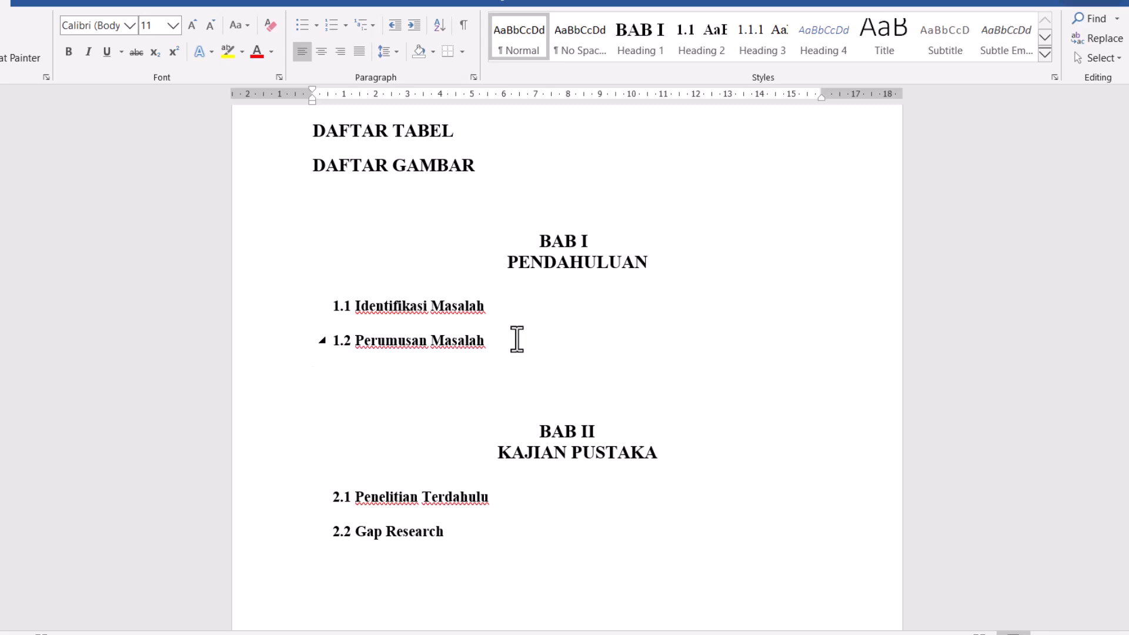
type("P")
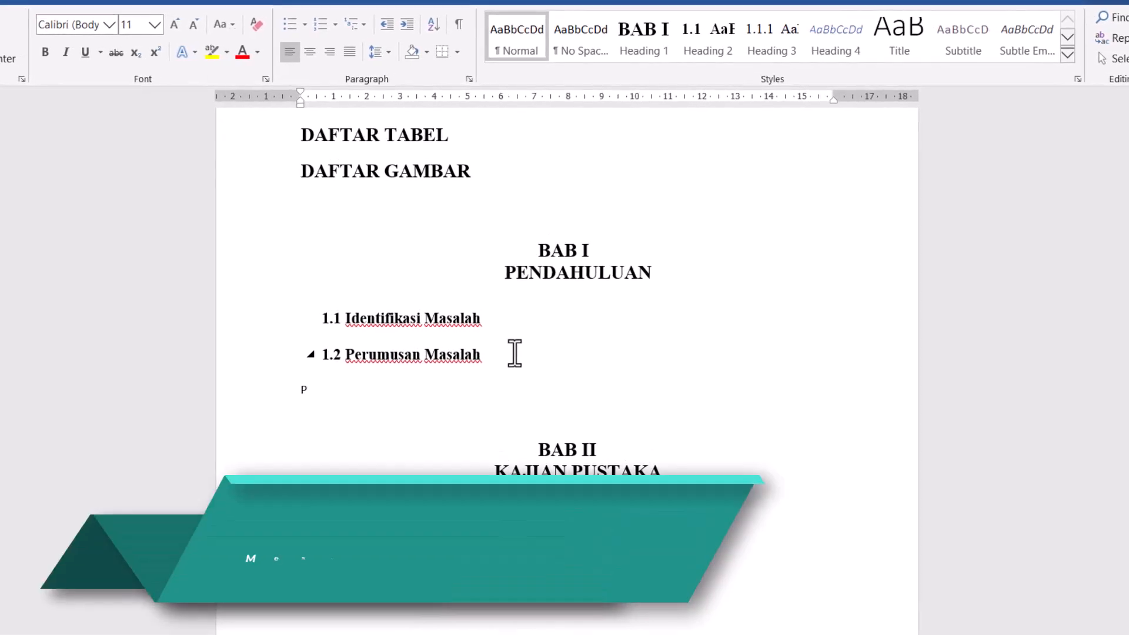
type("EMECA")
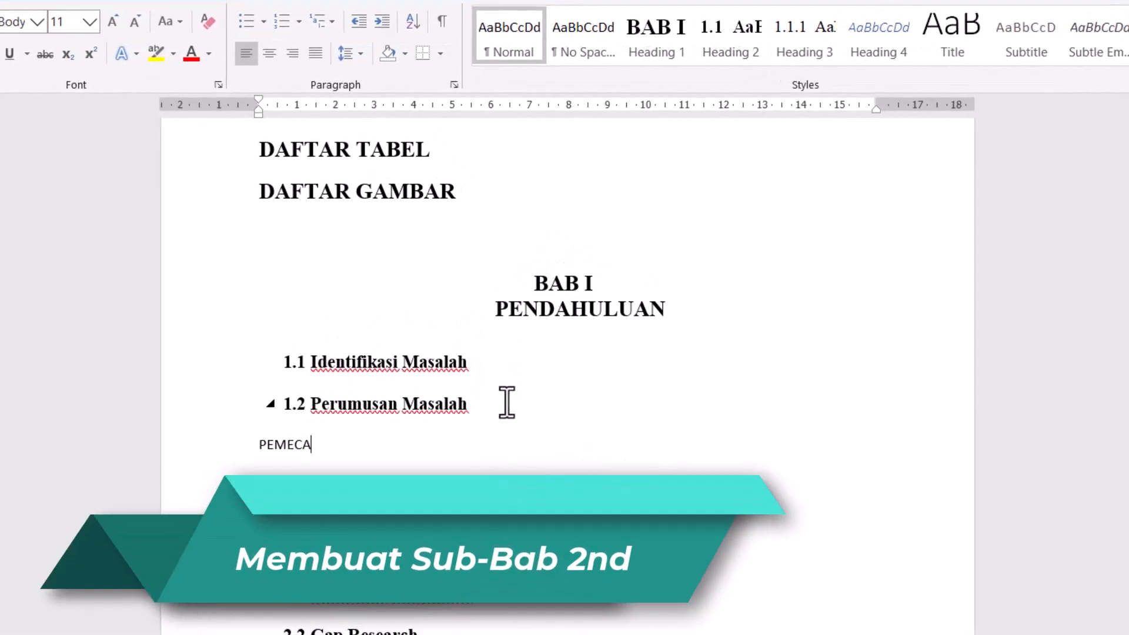
type("H")
key("BackSpace")
key("BackSpace")
key("BackSpace")
key("BackSpace")
key("BackSpace")
key("BackSpace")
type("e")
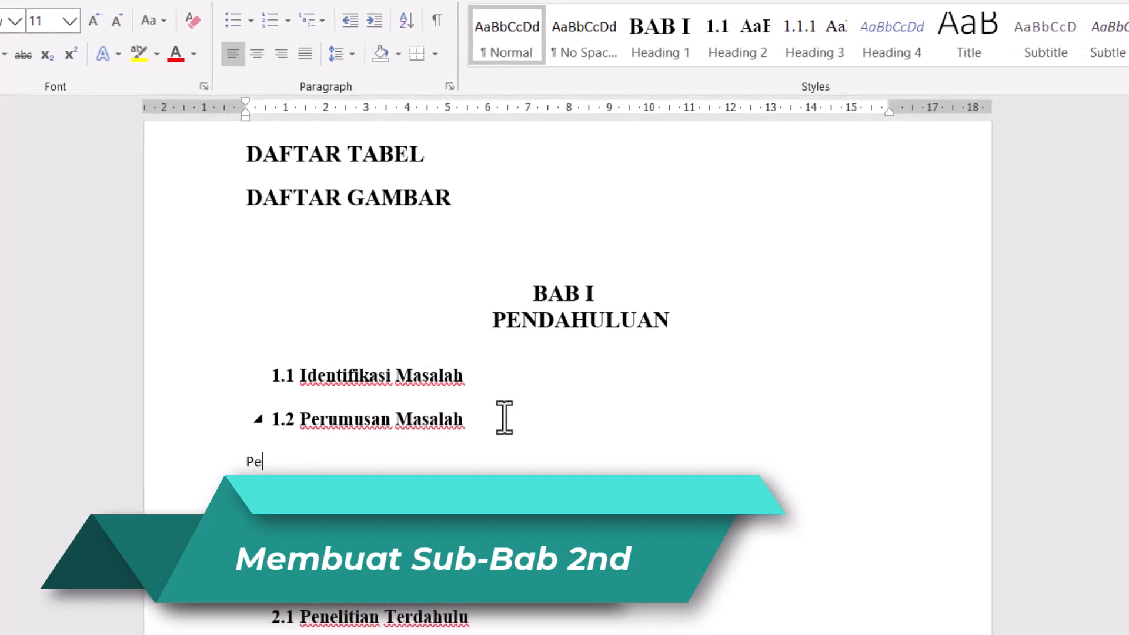
type("mecahan Masalah")
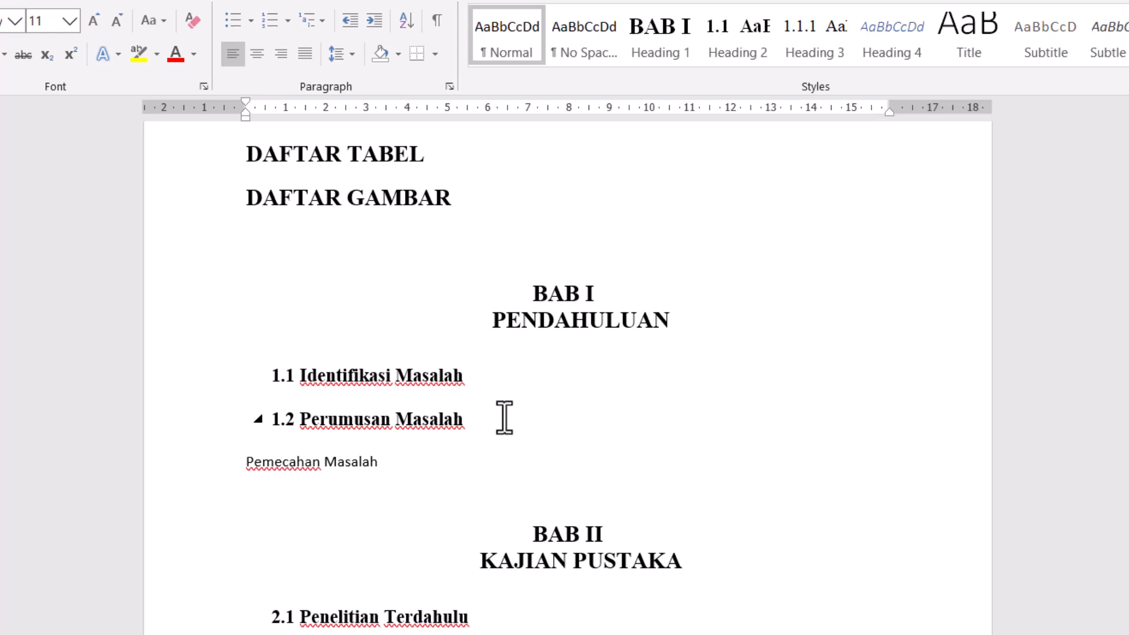
- Apply the Heading 3 style to the Pemecahan Masalah line
left_click_drag(383, 461, 236, 474)
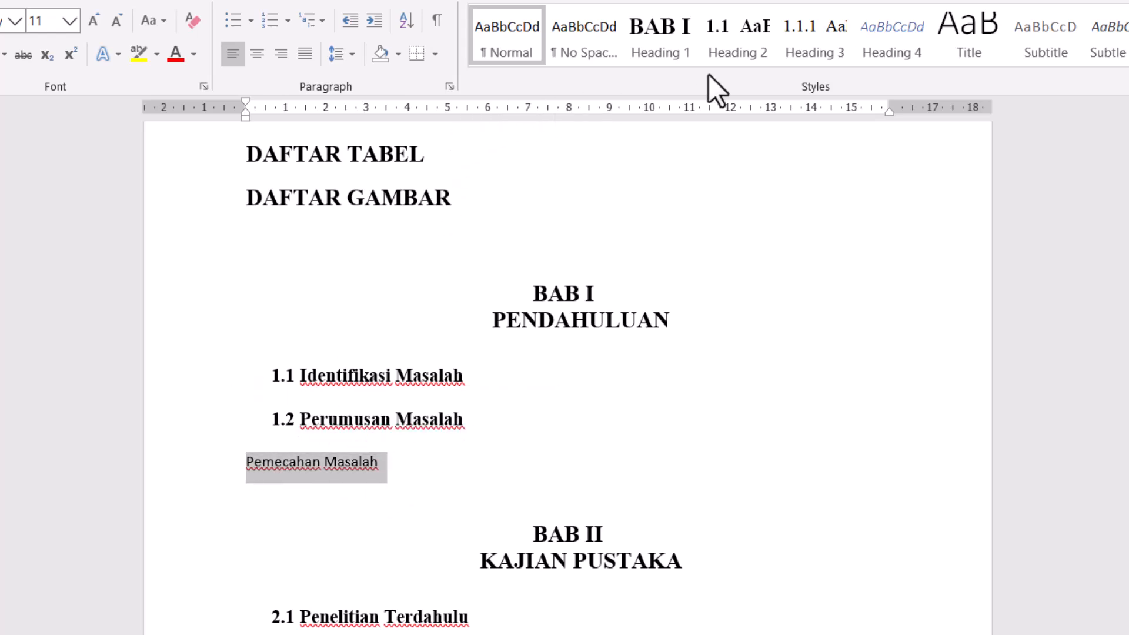
left_click(827, 51)
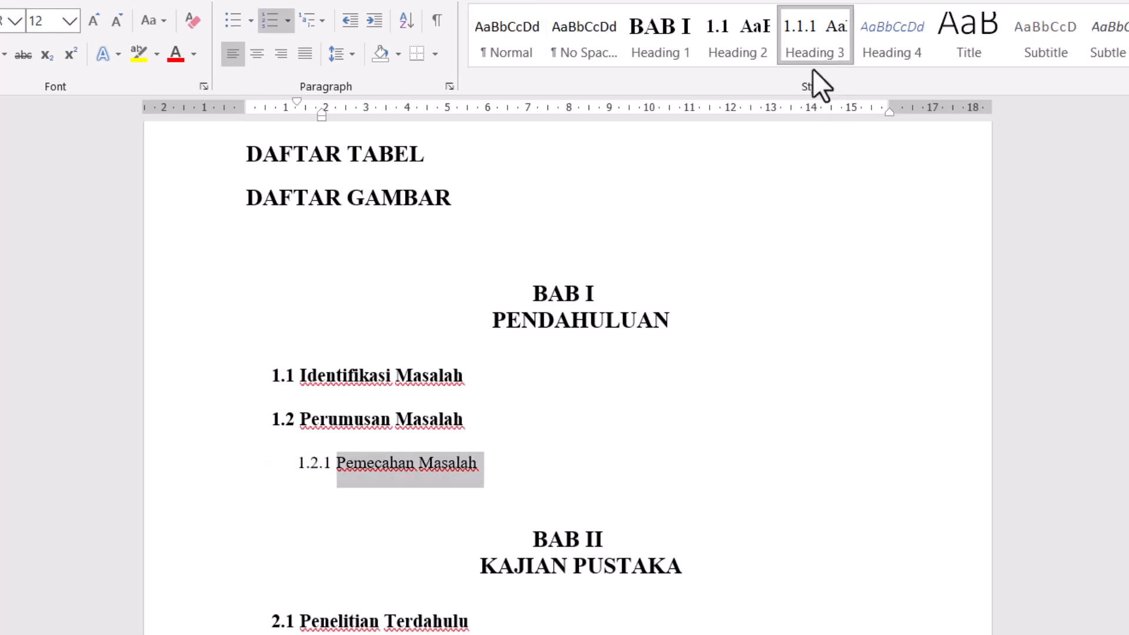
left_click(465, 459)
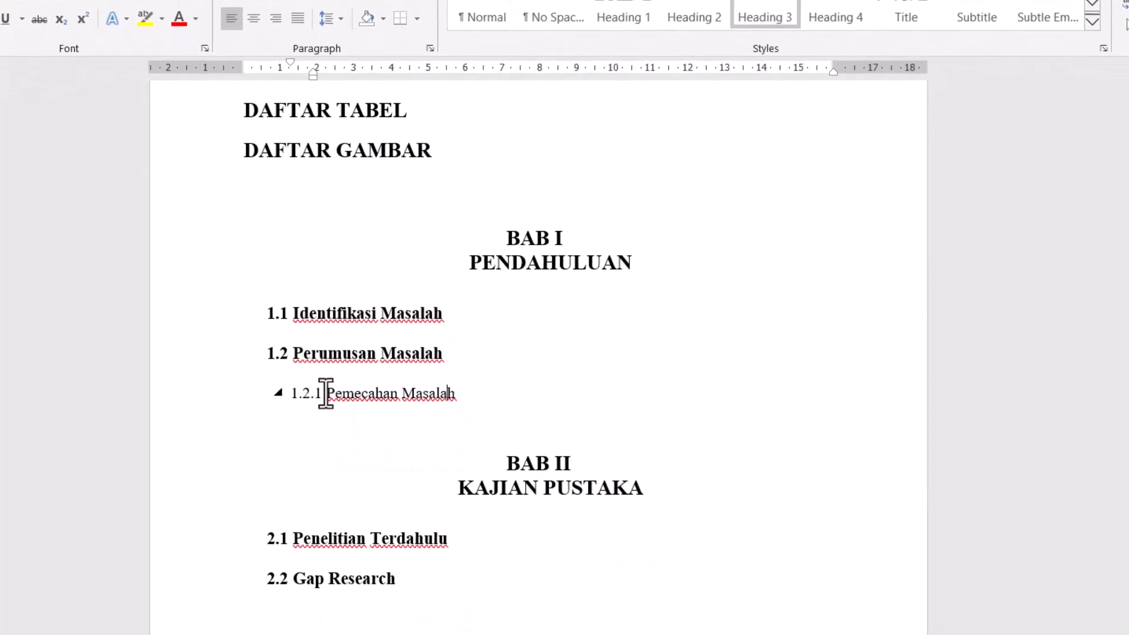
- Add the line Teori Baru below the Gap Research subheading and apply the Heading 3 style to it
left_click(390, 538)
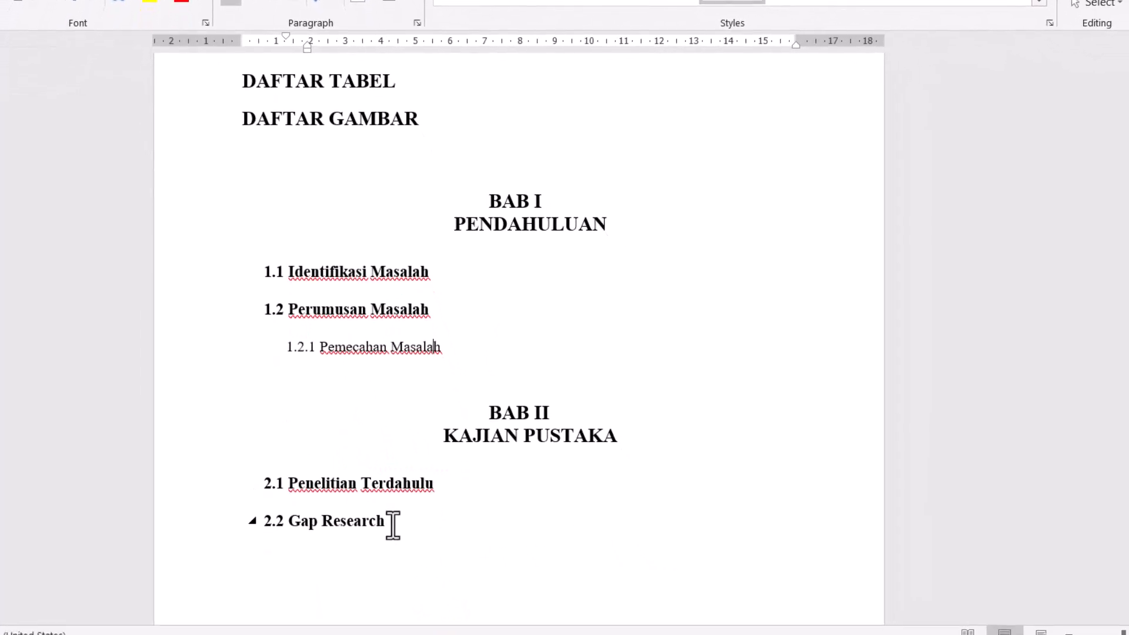
key("Return")
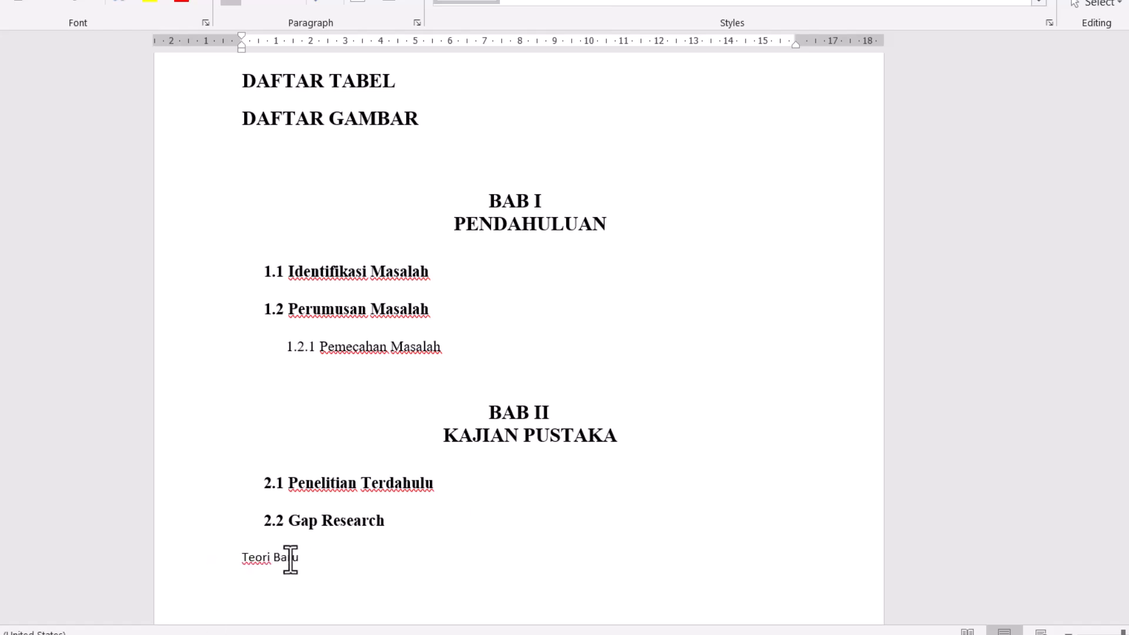
left_click_drag(290, 557, 242, 560)
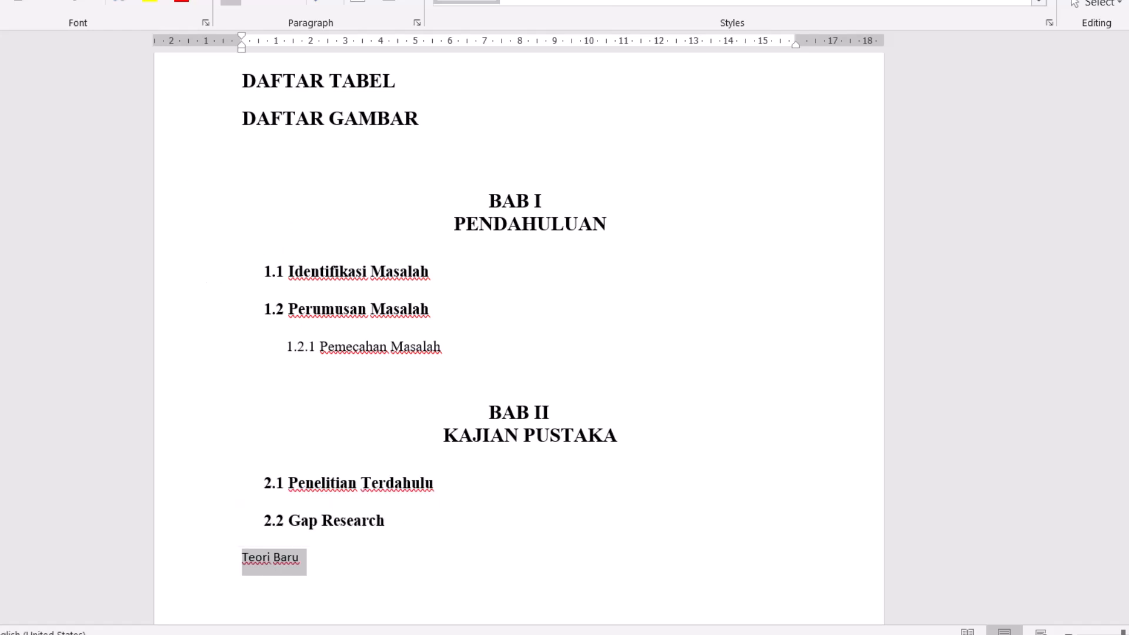
left_click(739, 2)
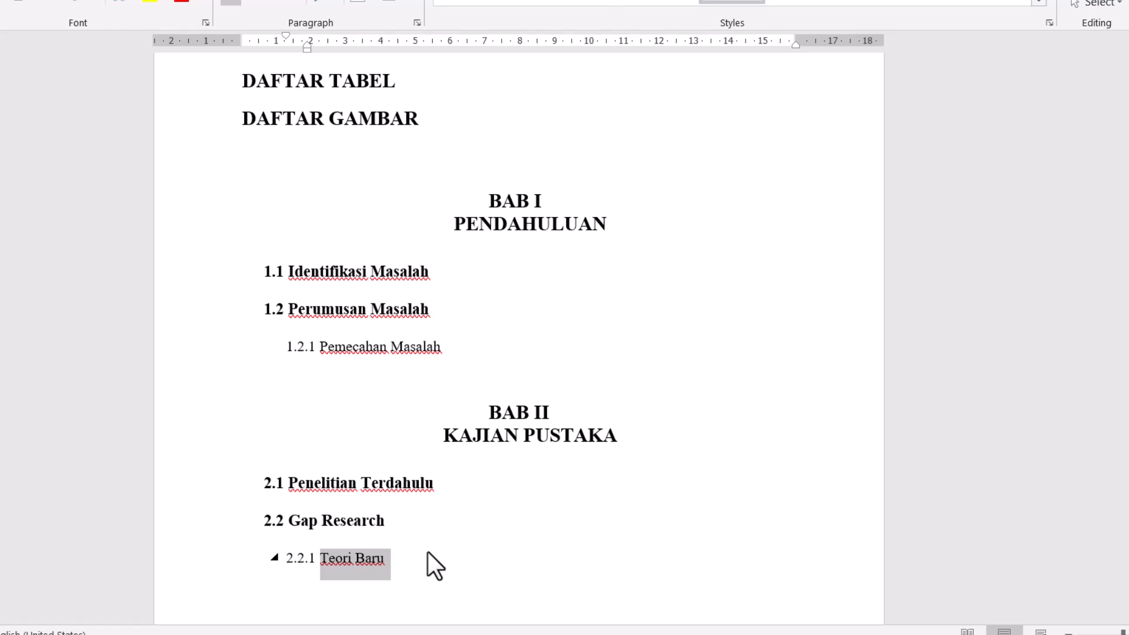
- Enter METODOOLOGI PENELITIAN below the Teori Baru line, leaving one blank paragraph between them
scroll(428, 552, "down", 1)
left_click(415, 531)
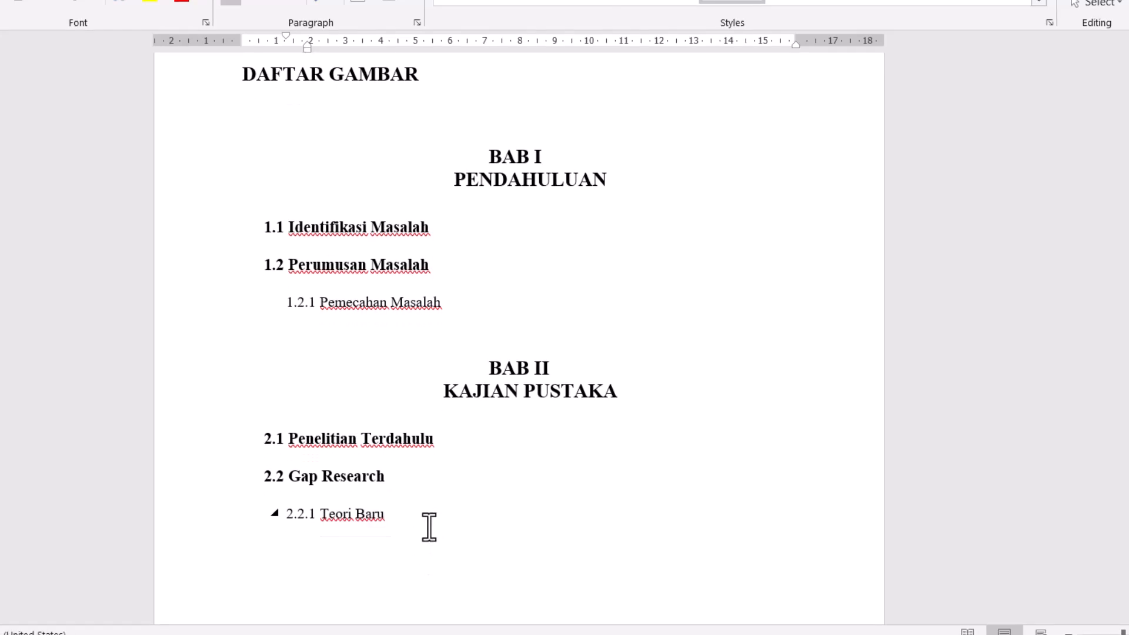
key("Return")
key("Return")
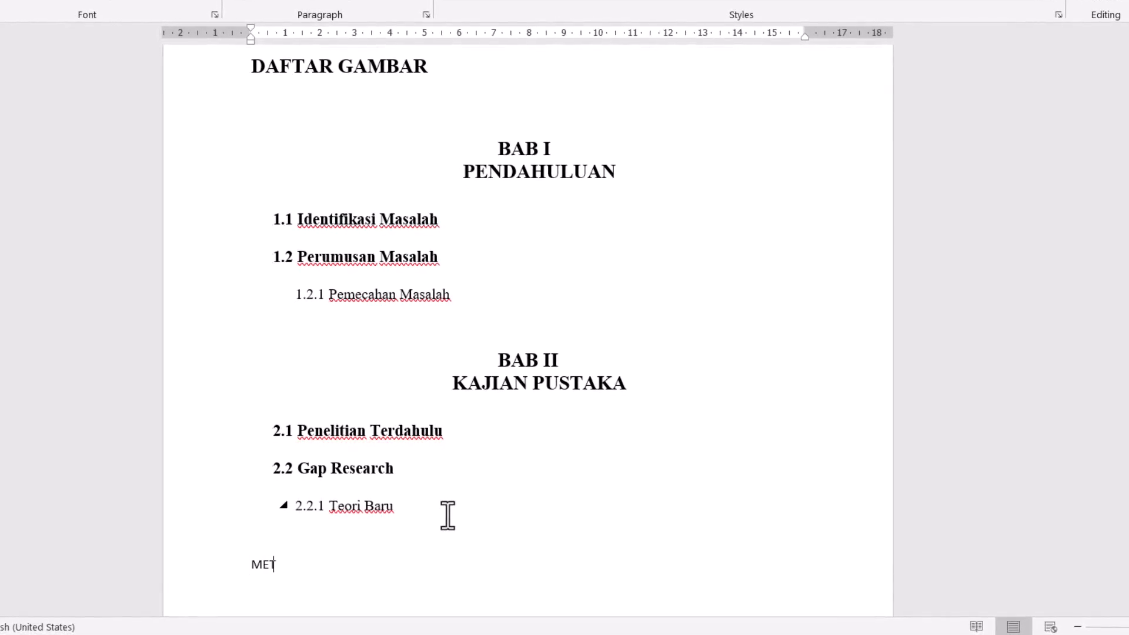
type("METODOOLOGI PENEL")
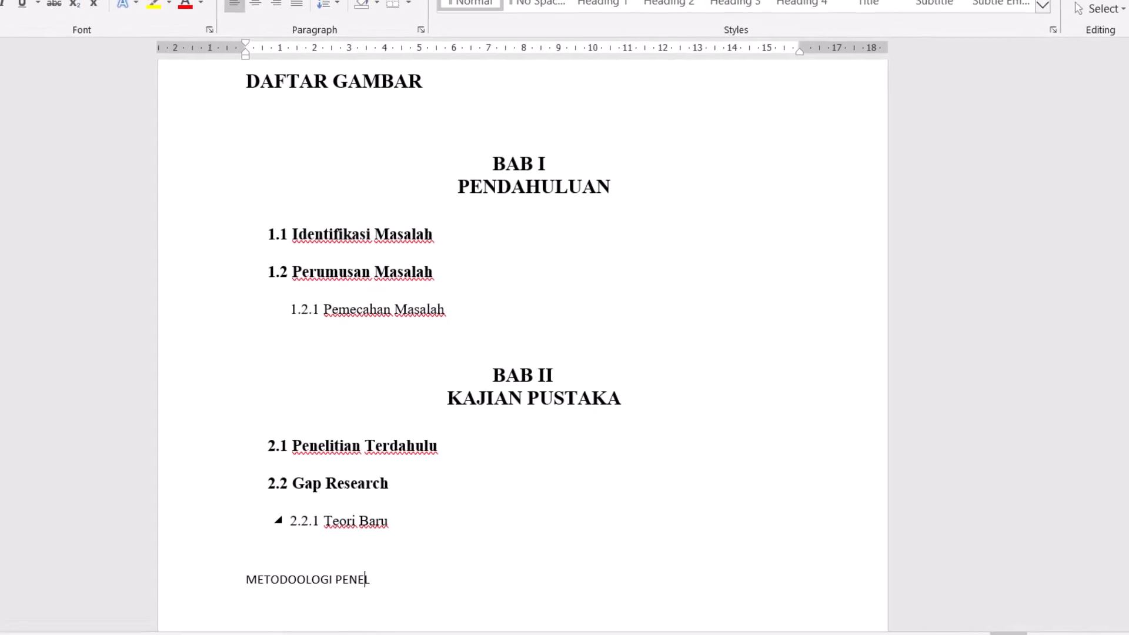
type("ITIAN")
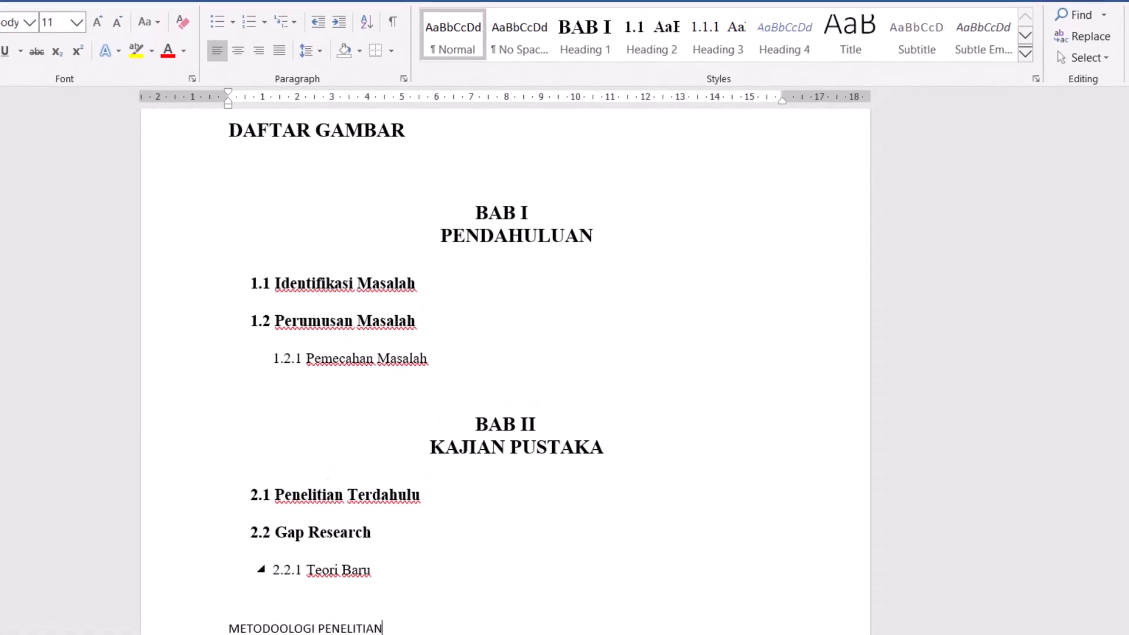
- Apply the Heading 1 style to the METODOOLOGI PENELITIAN line
scroll(429, 569, "down", 3)
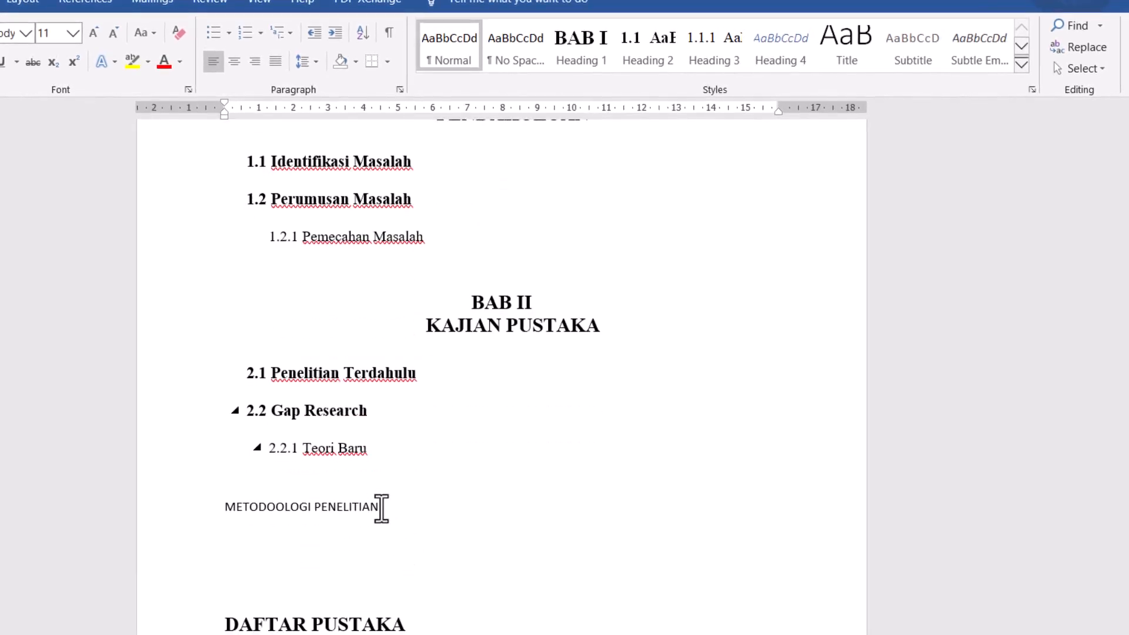
left_click_drag(381, 507, 243, 501)
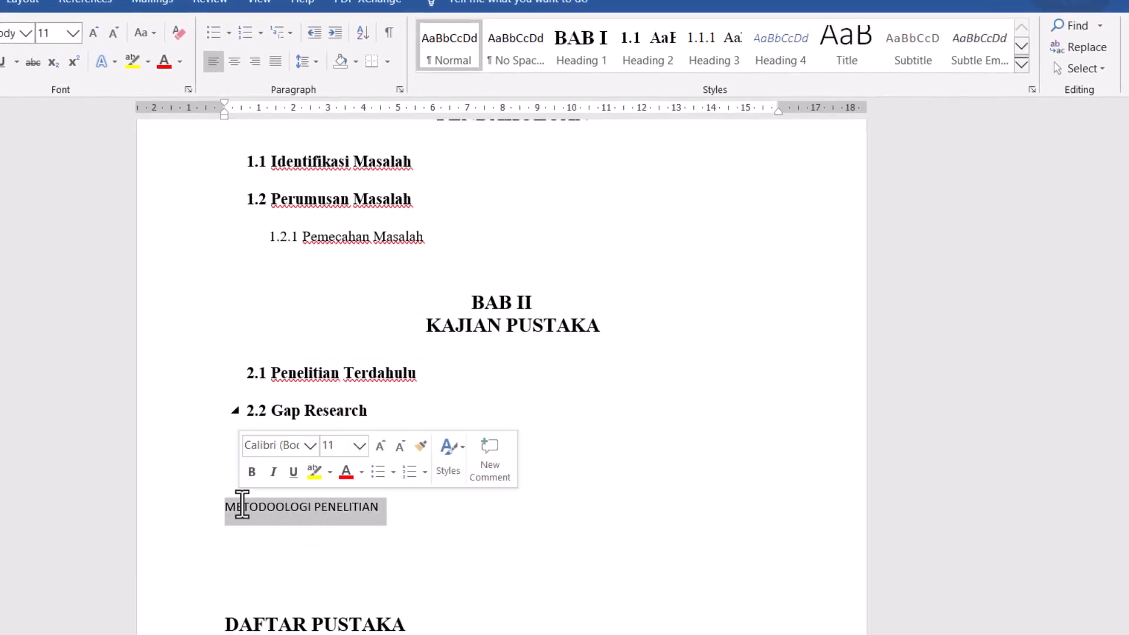
left_click(581, 47)
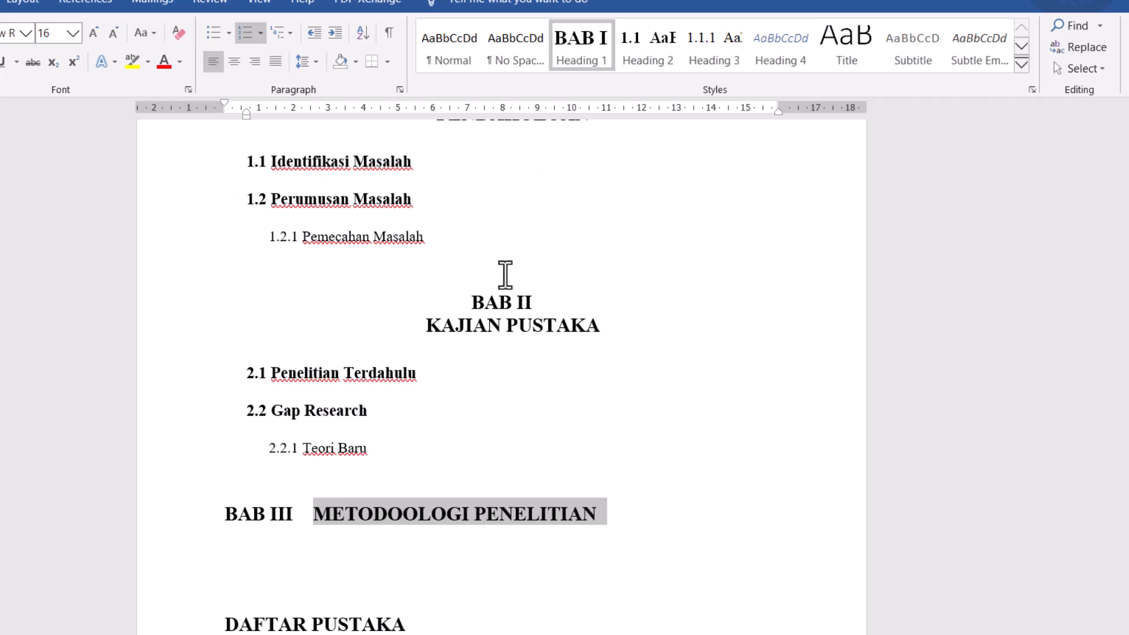
- Set a tab stop at about 2 cm for the BAB III heading and insert a line break before METODOOLOGI PENELITIAN
left_click(376, 111)
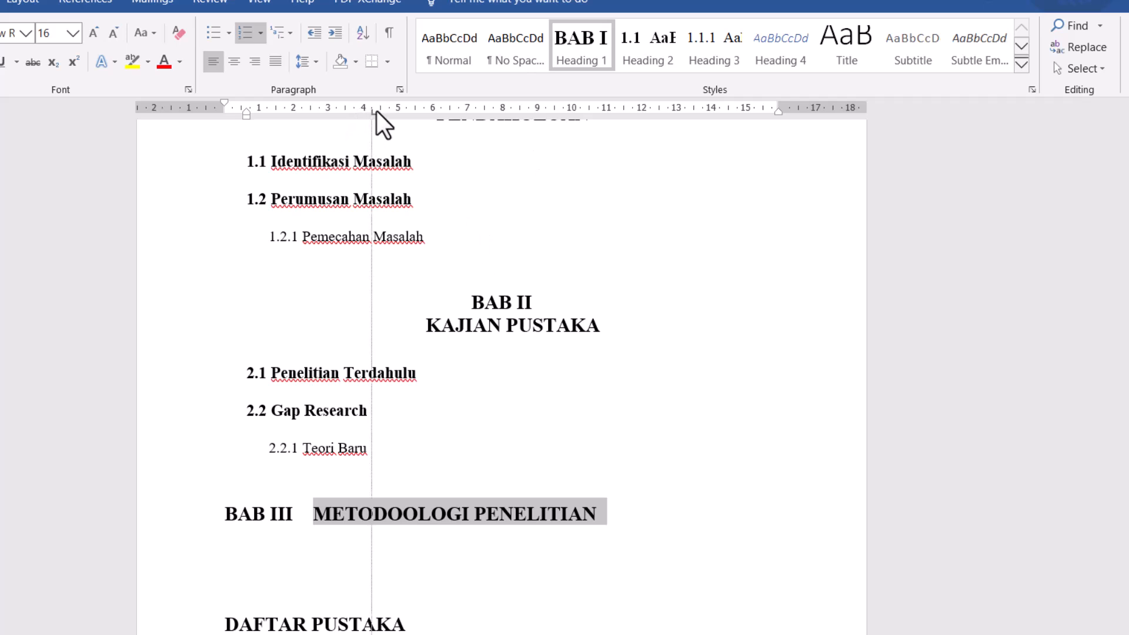
left_click_drag(376, 111, 294, 115)
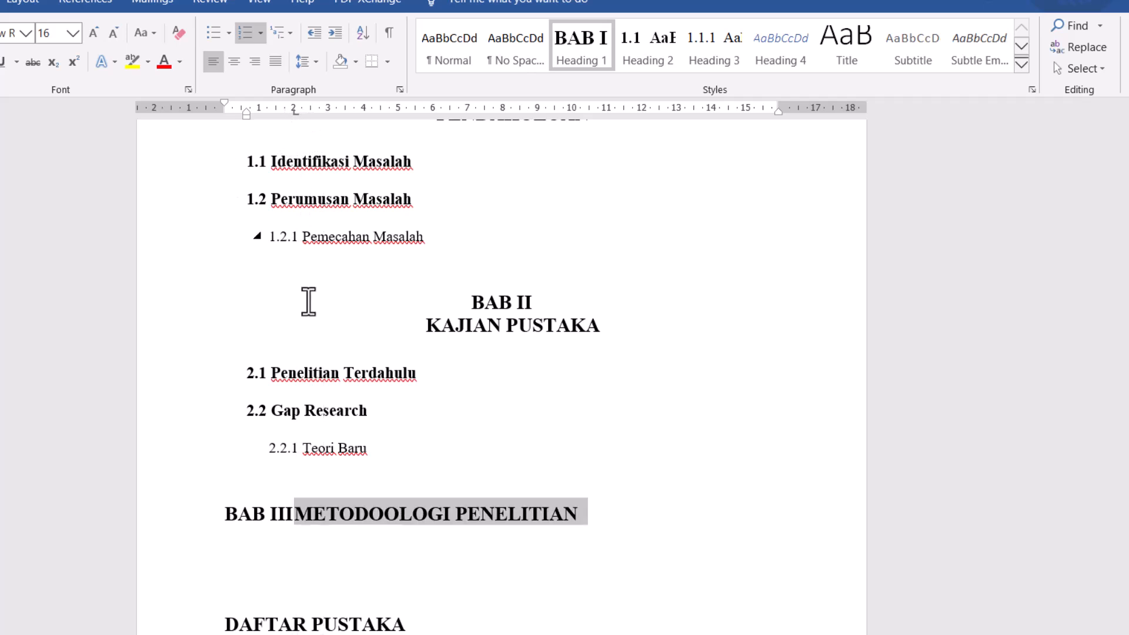
left_click(294, 513)
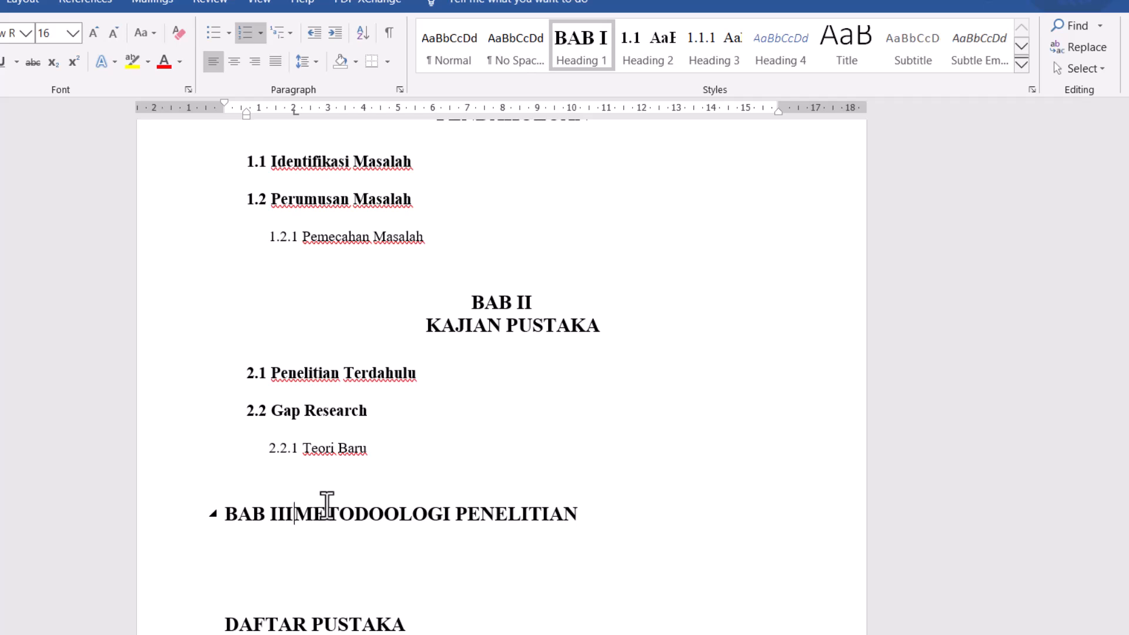
key("shift+Return")
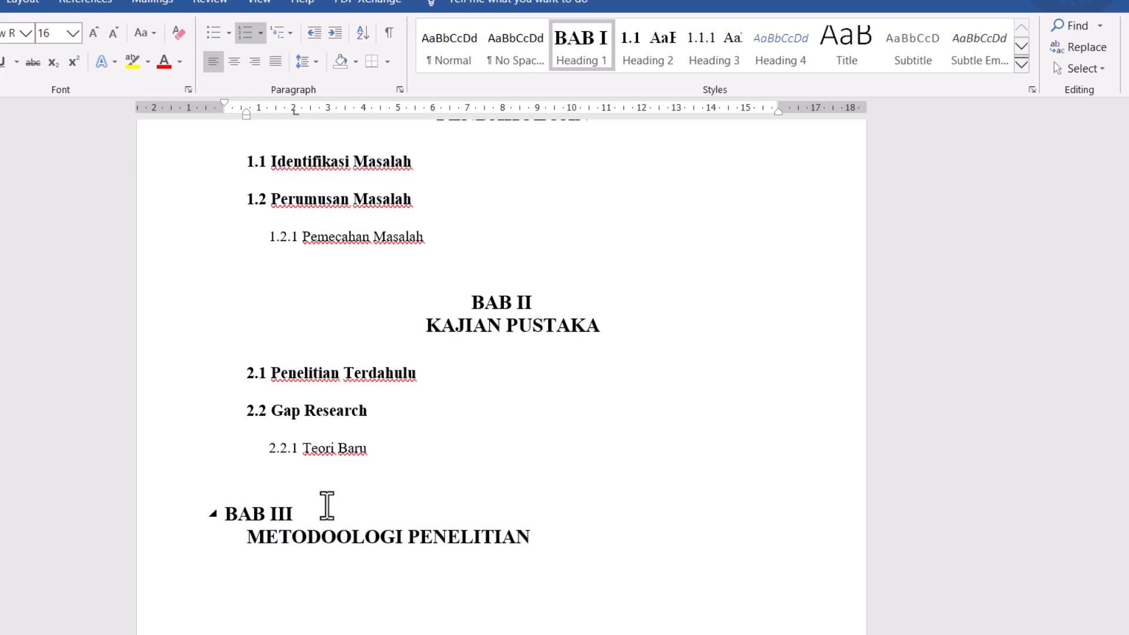
- Center the two-line BAB III METODOOLOGI PENELITIAN heading
left_click_drag(536, 541, 242, 525)
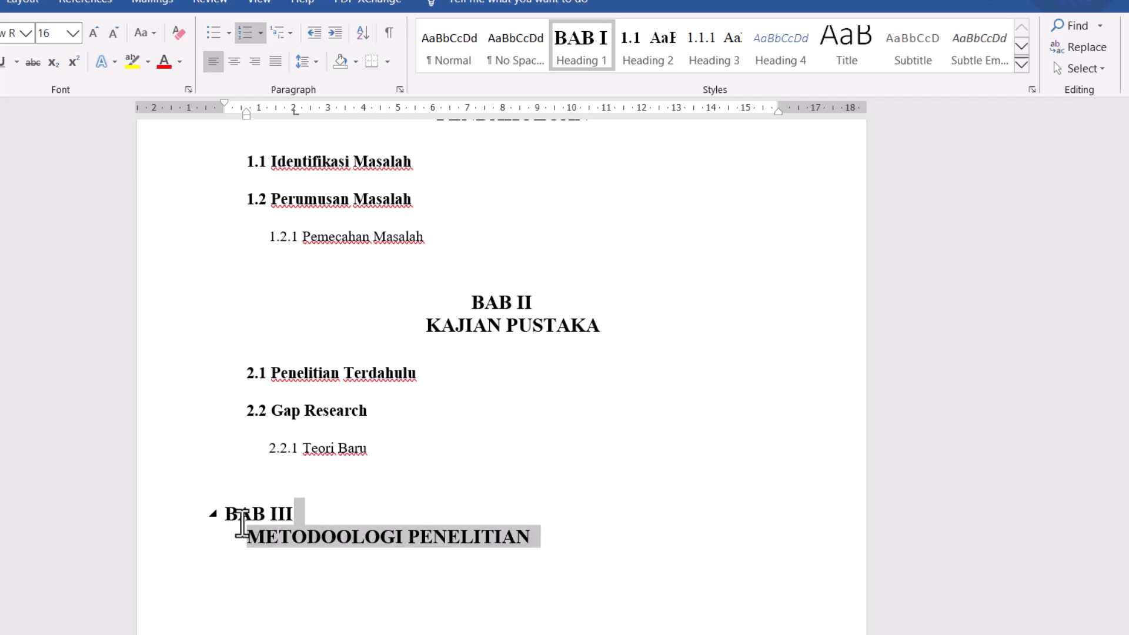
left_click(240, 64)
left_click(604, 461)
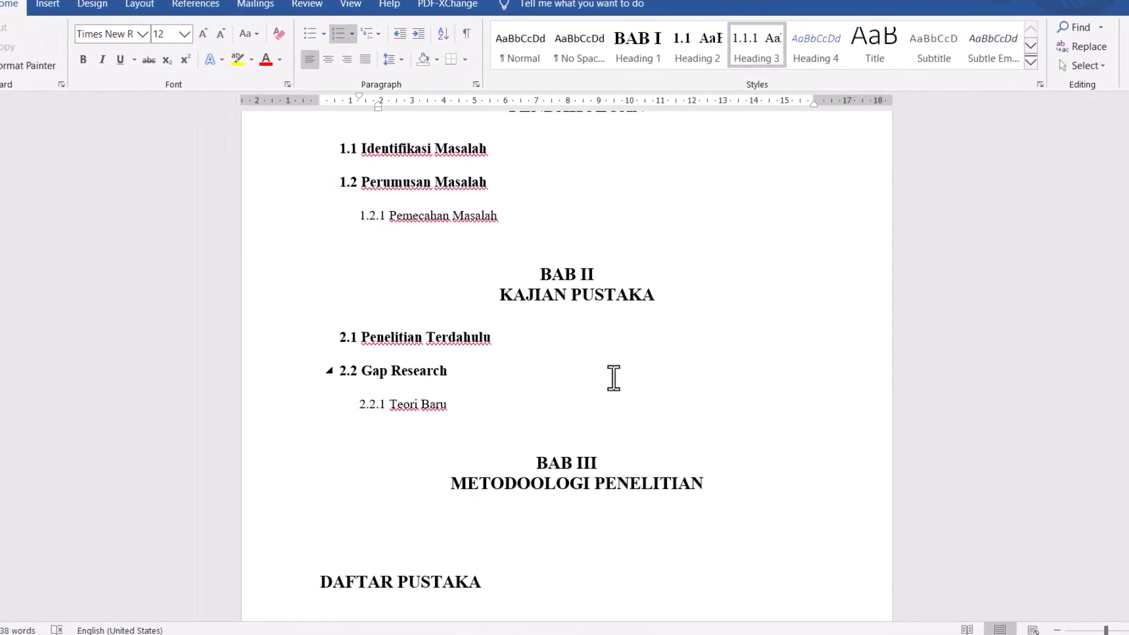
- Modify the Heading 1 style's paragraph format, setting its hanging indent to 0.3 cm
scroll(614, 378, "up", 1)
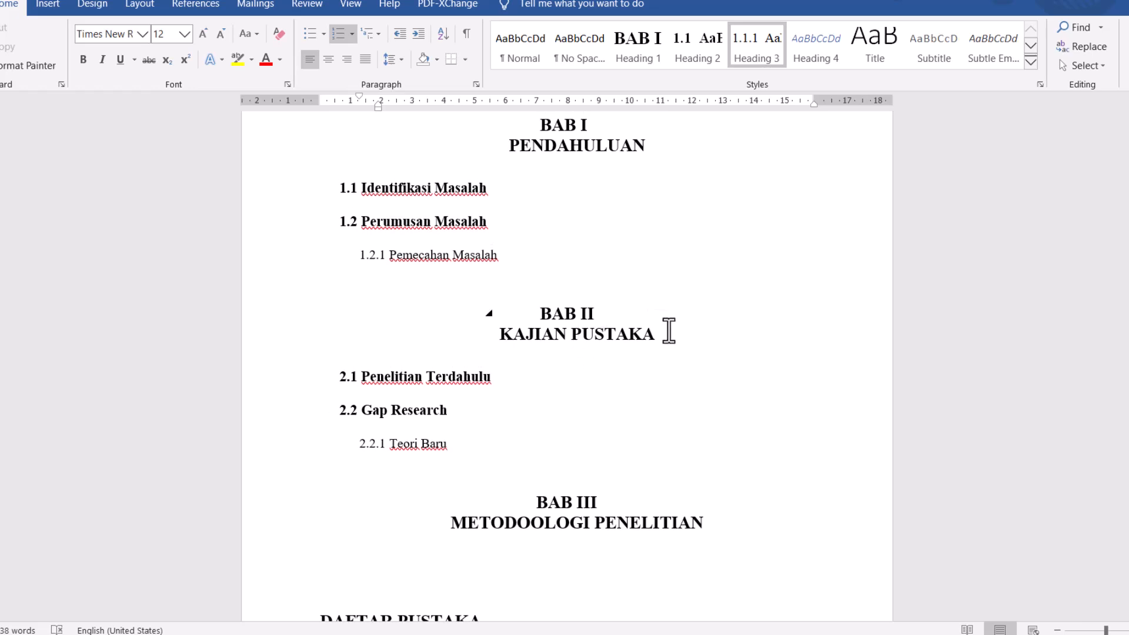
left_click_drag(672, 332, 542, 307)
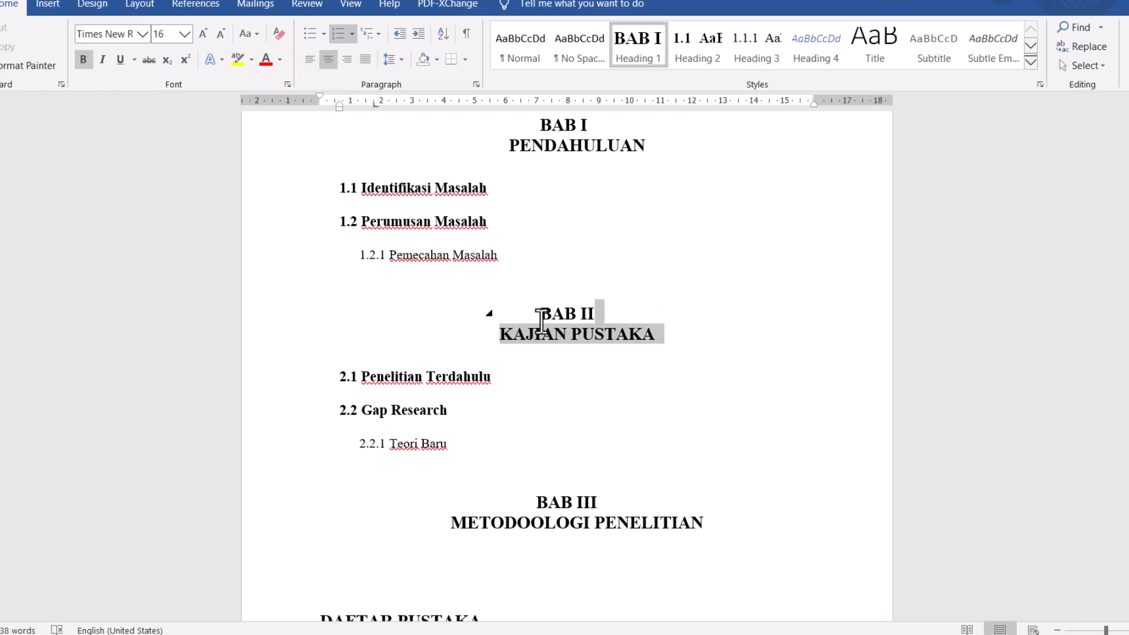
right_click(636, 54)
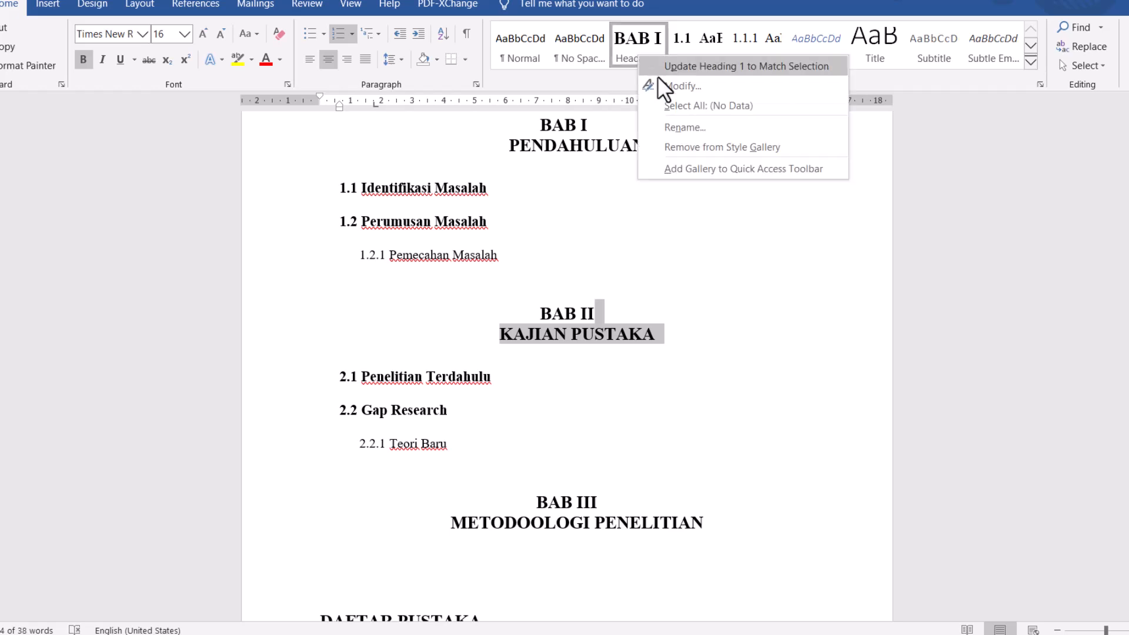
left_click(682, 86)
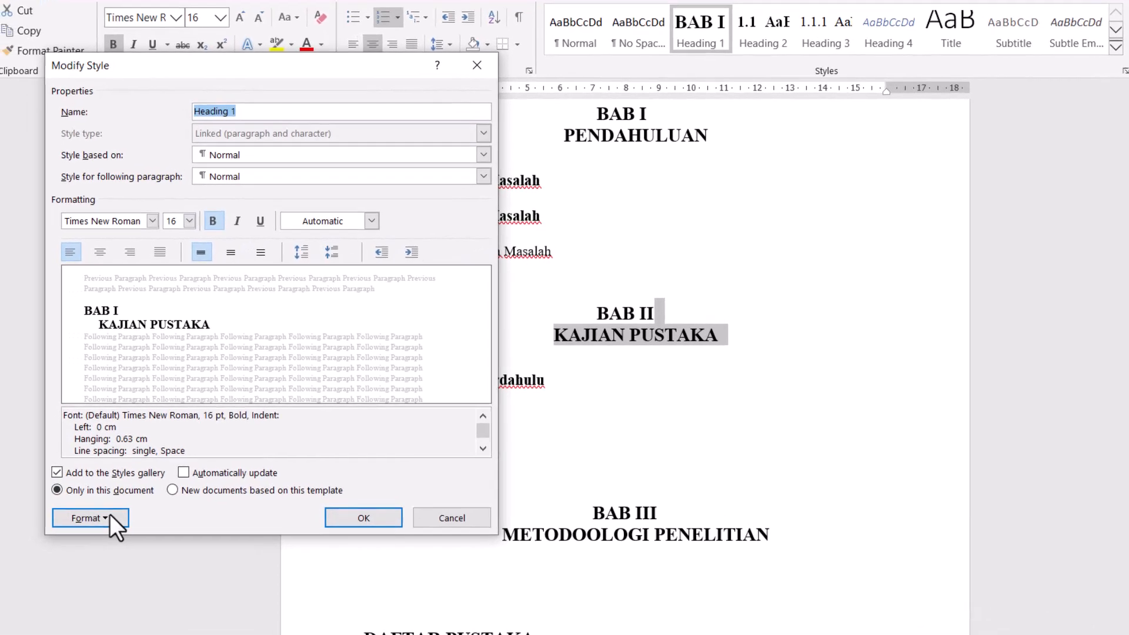
left_click(61, 507)
left_click(82, 294)
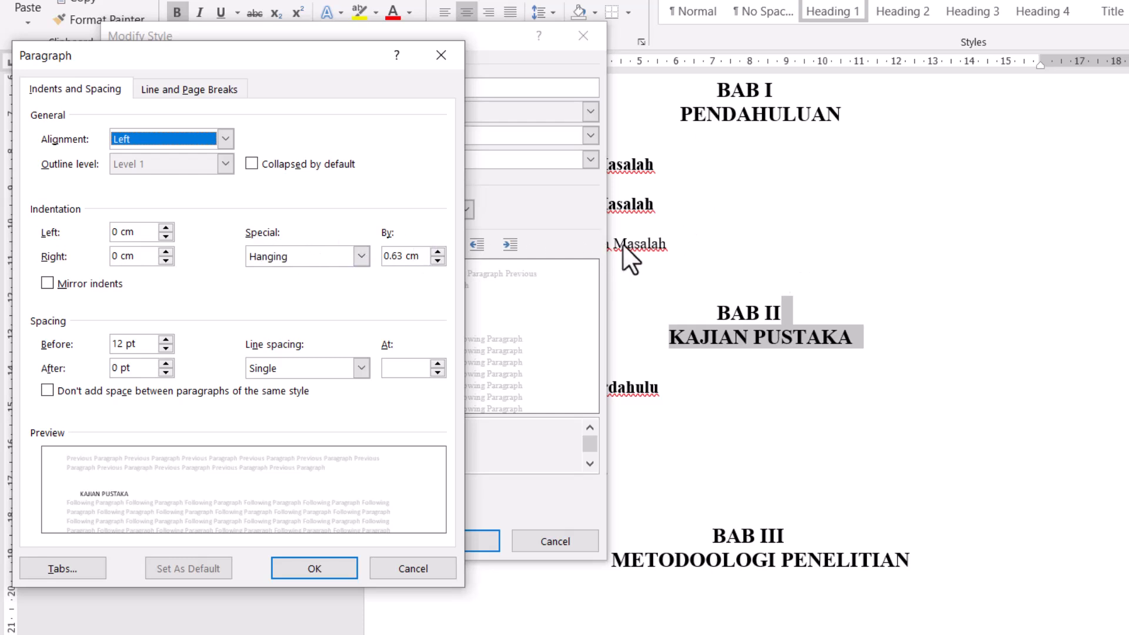
left_click(404, 254)
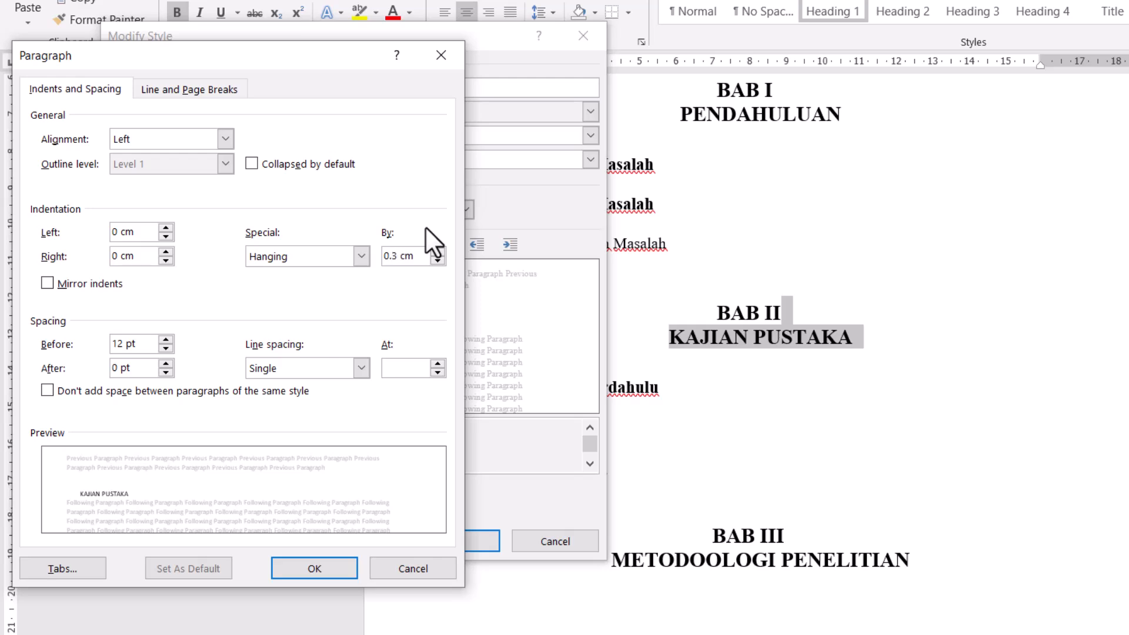
left_click(327, 571)
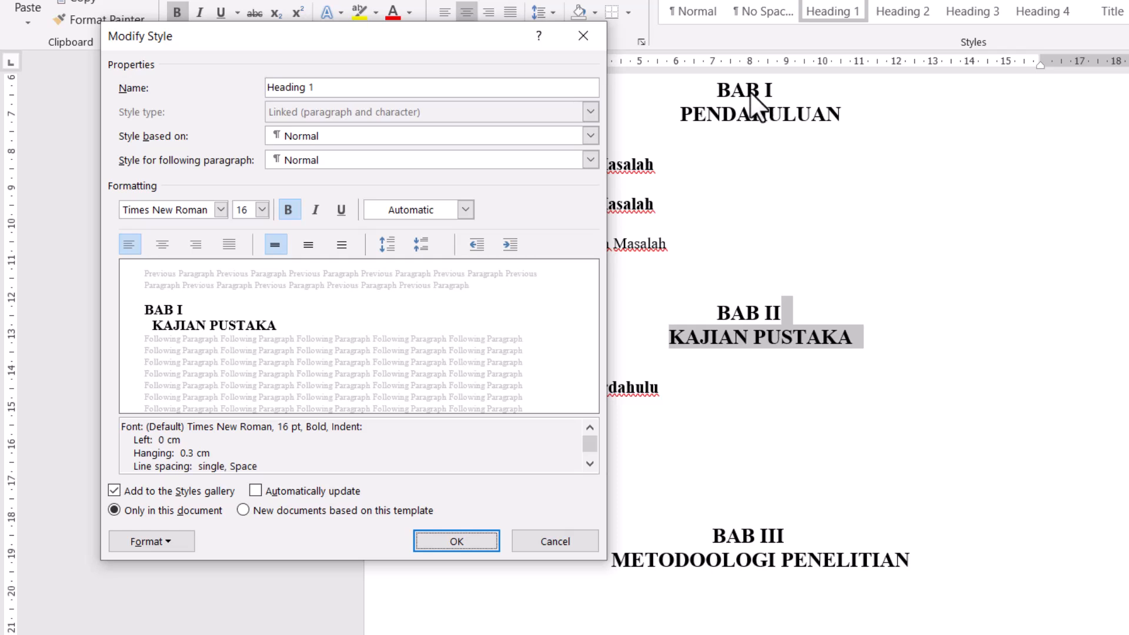
left_click(467, 542)
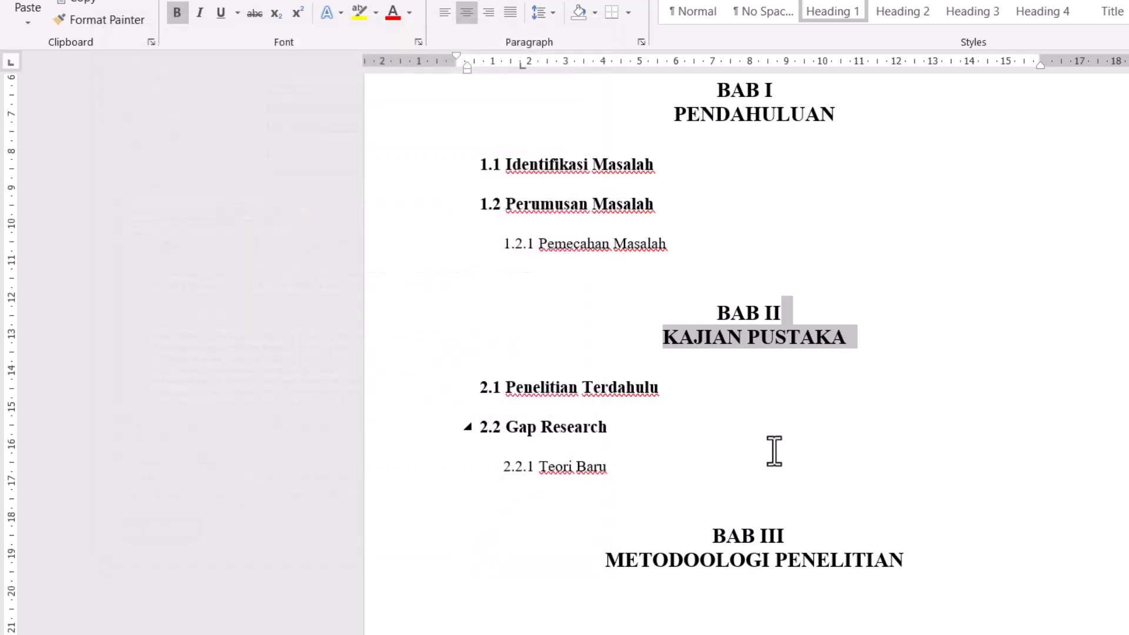
left_click(771, 454)
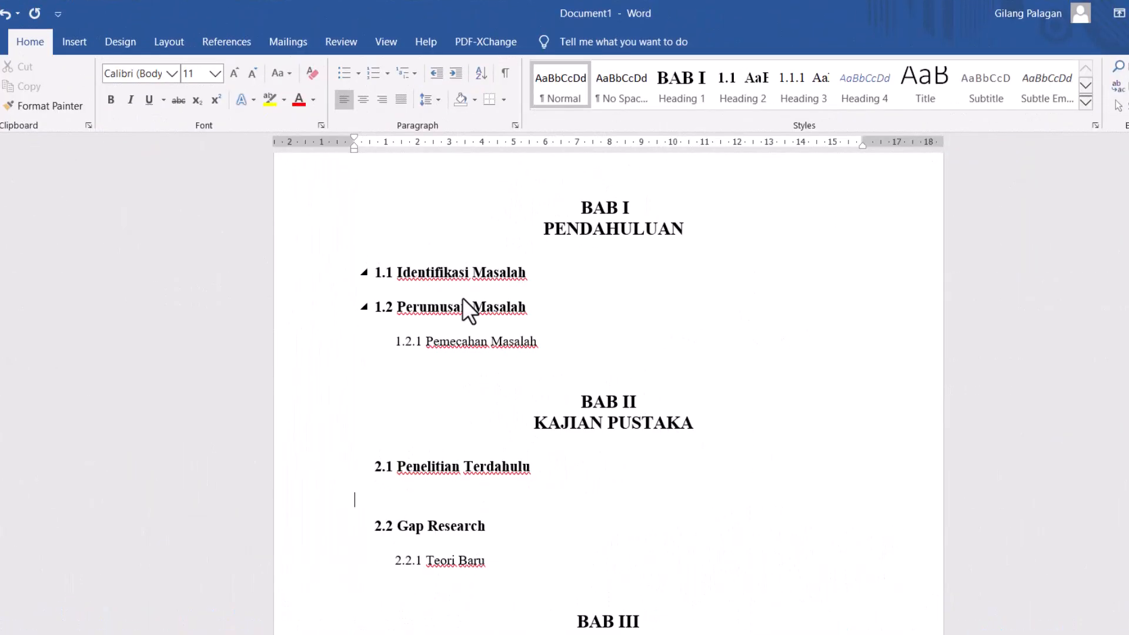
- Generate sample text with =rand(3,4) under the 2.1 Penelitian Terdahulu heading and select the resulting paragraphs
left_click(434, 498)
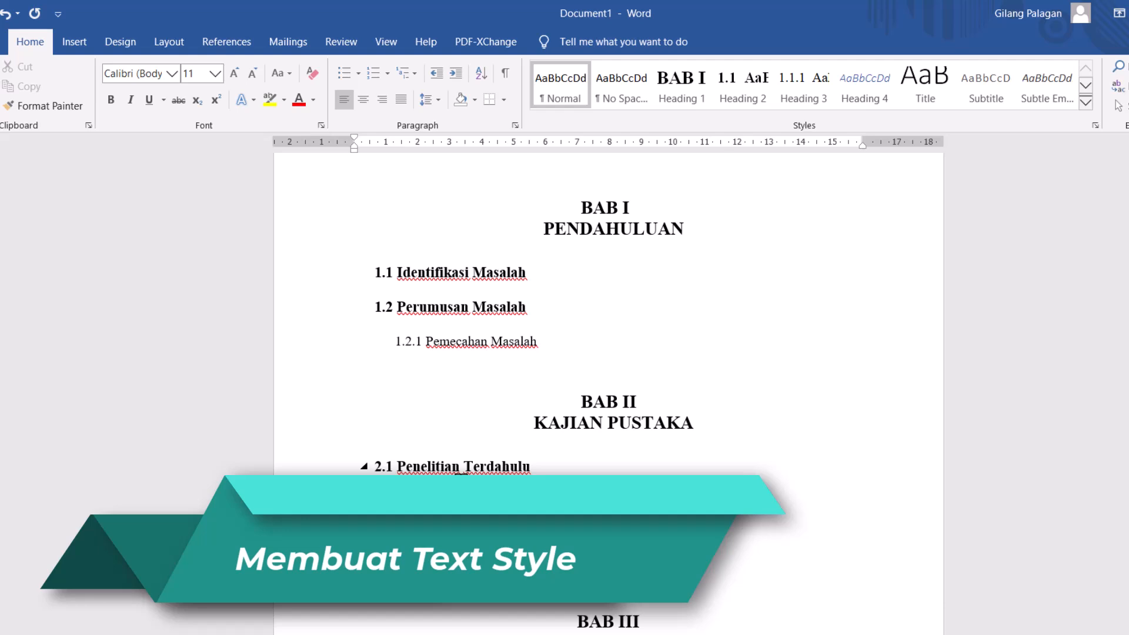
type("=rand(5")
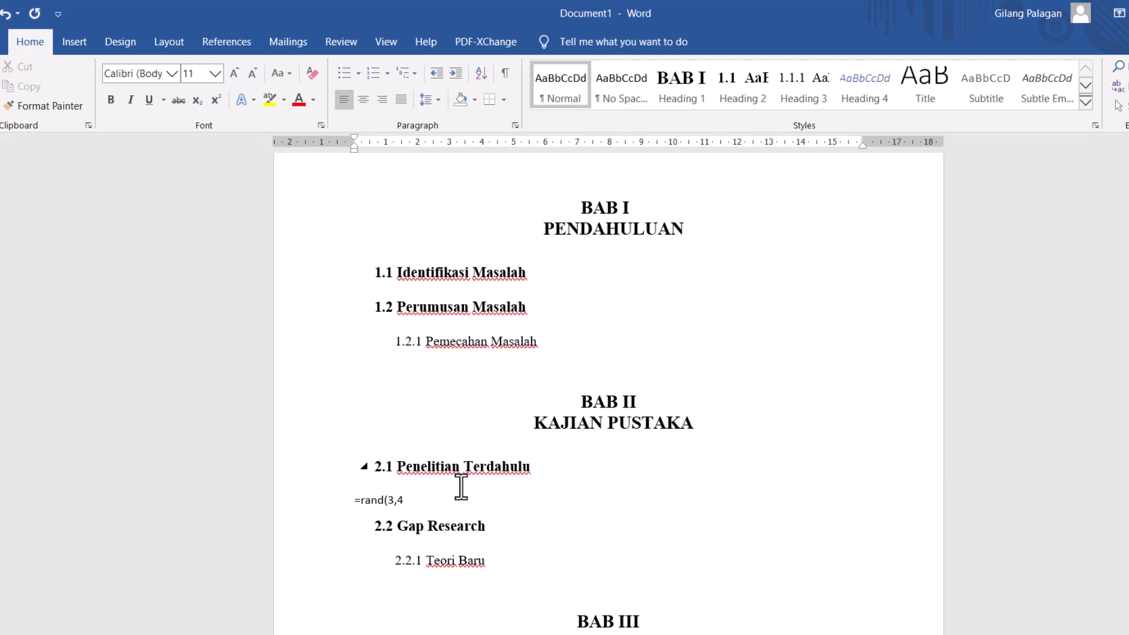
key("Return")
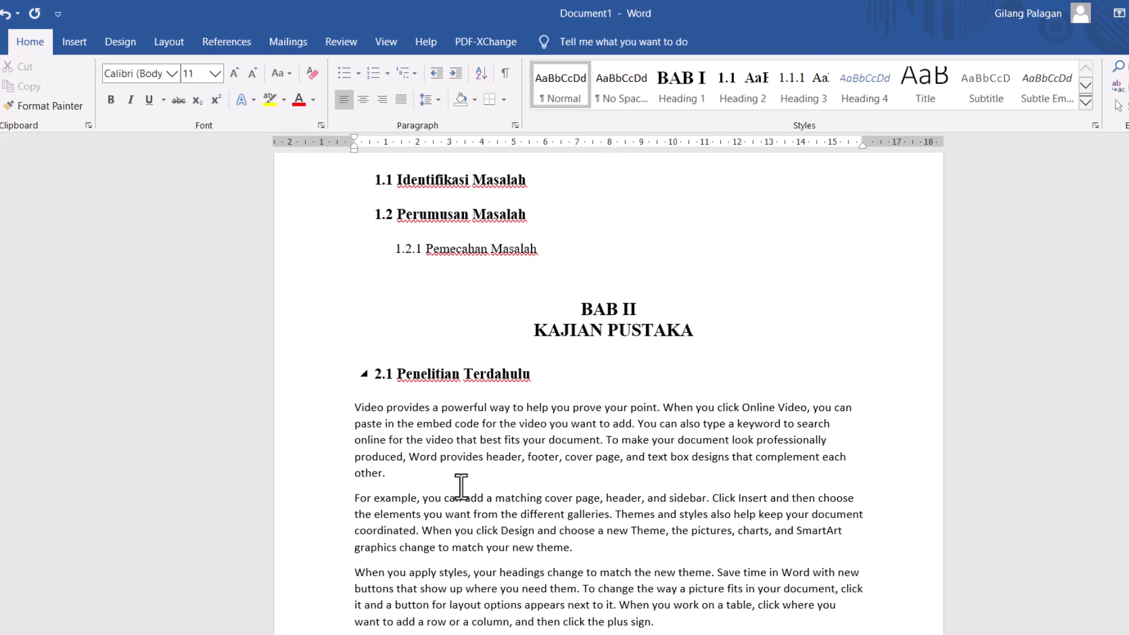
scroll(432, 485, "down", 1)
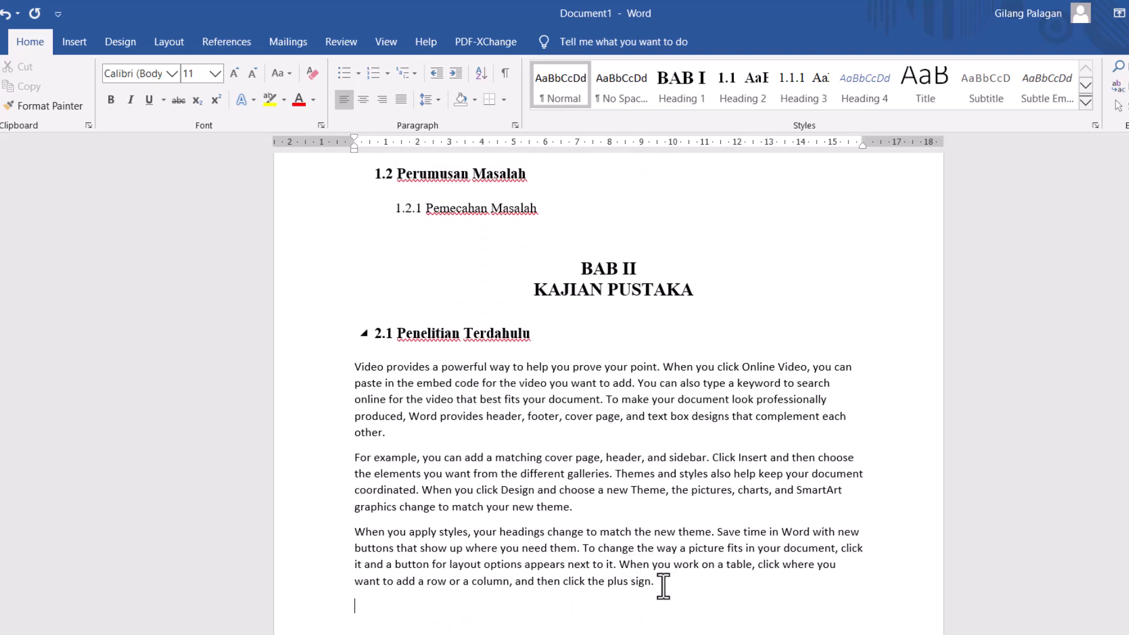
left_click_drag(654, 582, 348, 375)
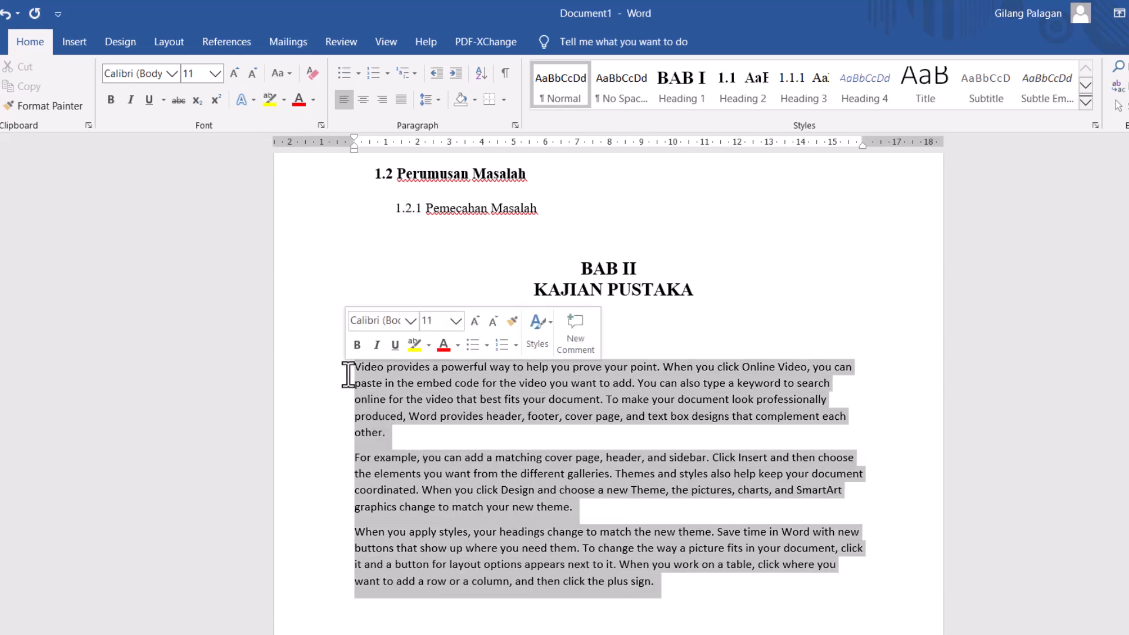
right_click(570, 97)
left_click(602, 130)
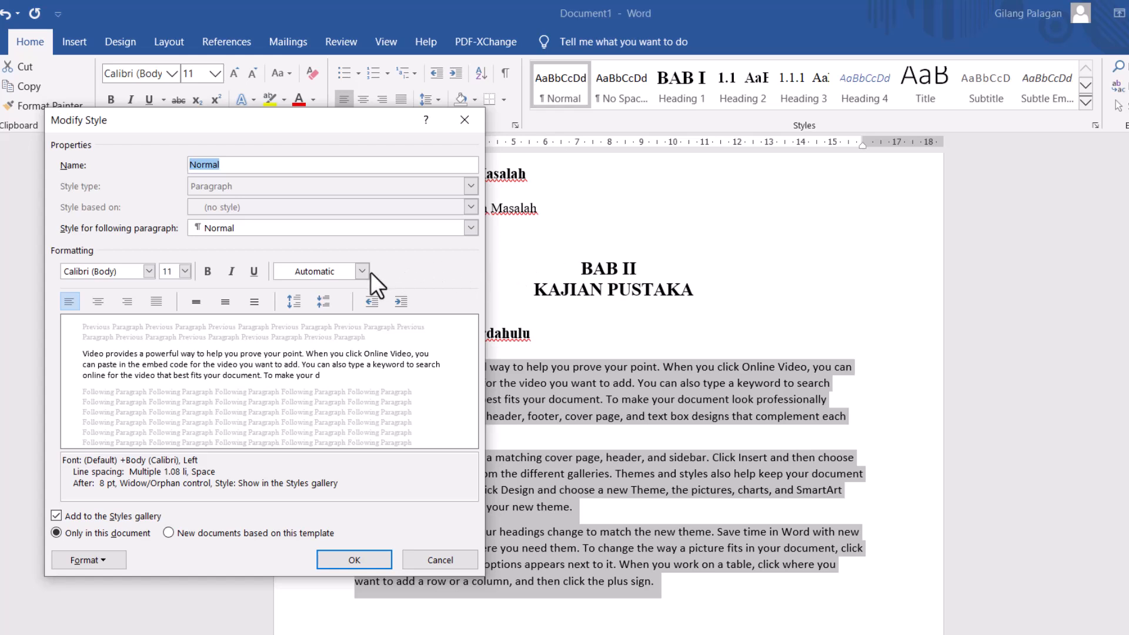
left_click(369, 272)
left_click(345, 288)
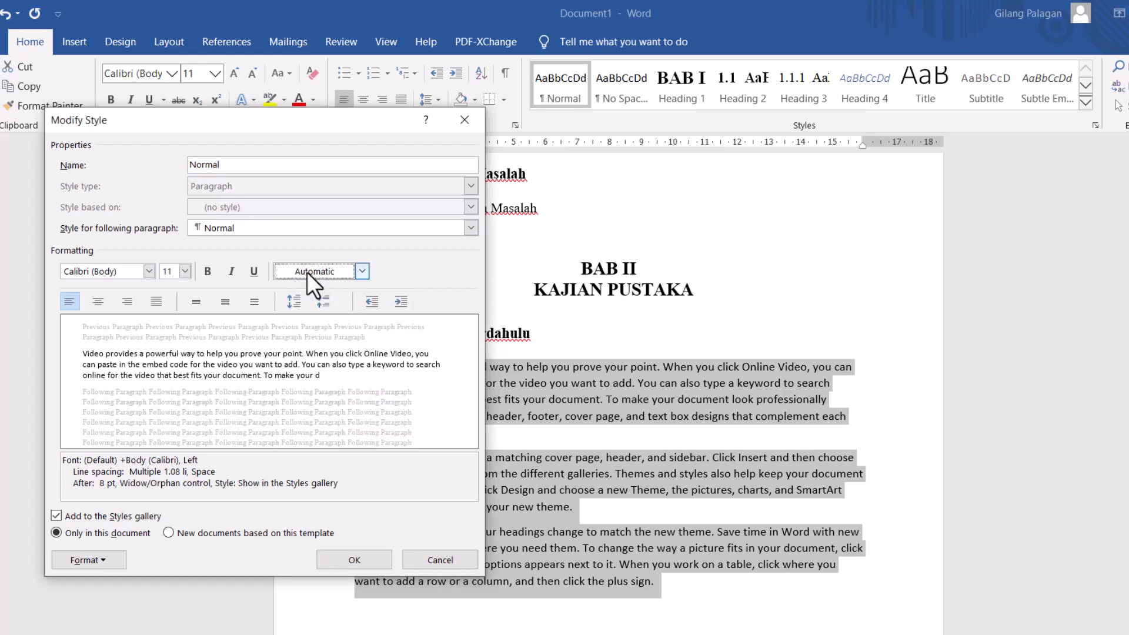
left_click(136, 272)
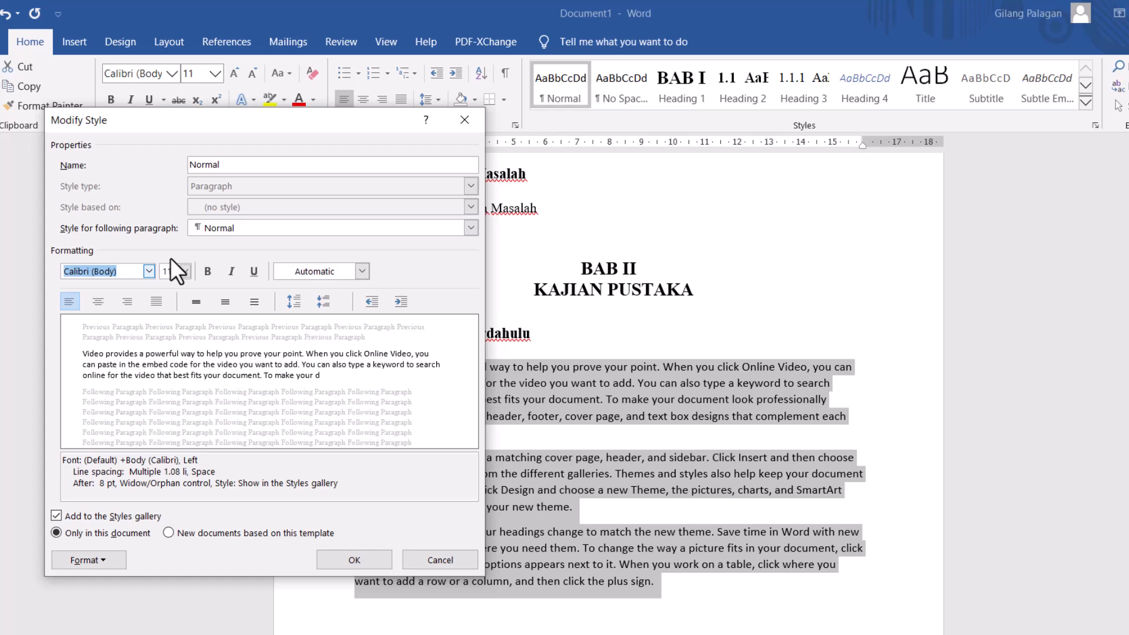
type("Times New Roman")
left_click(168, 271)
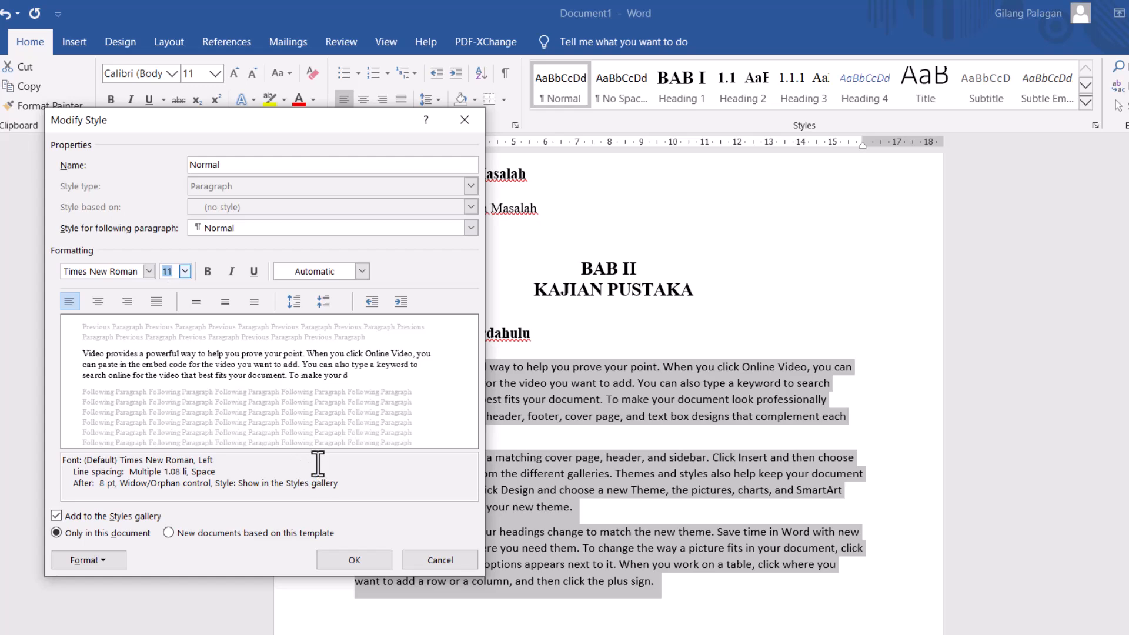
left_click_drag(237, 126, 854, 183)
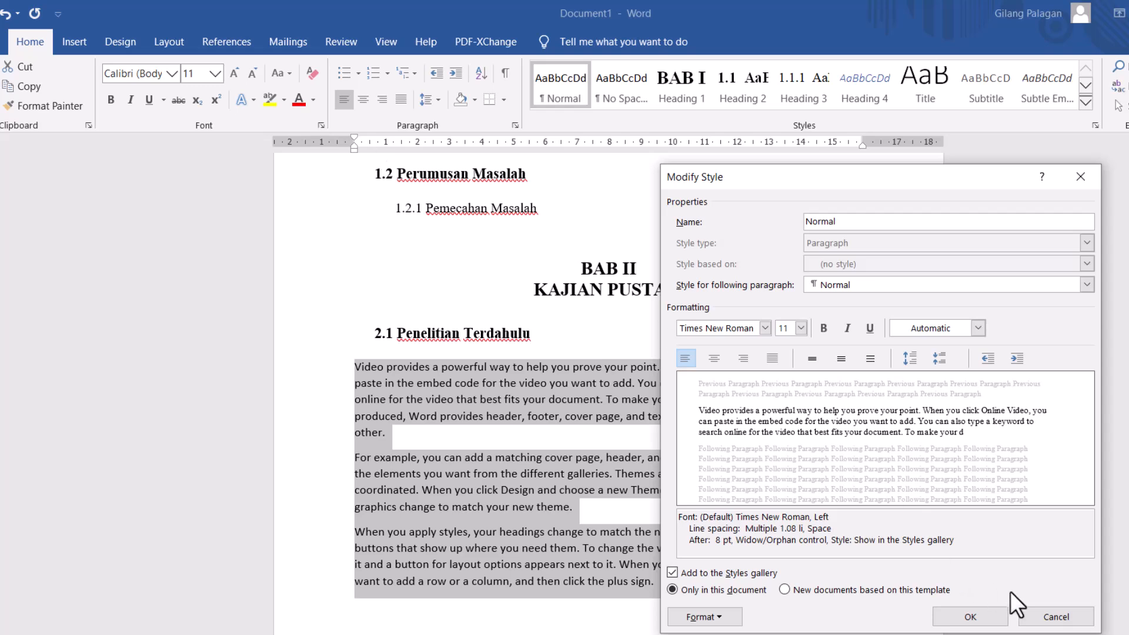
left_click(1070, 619)
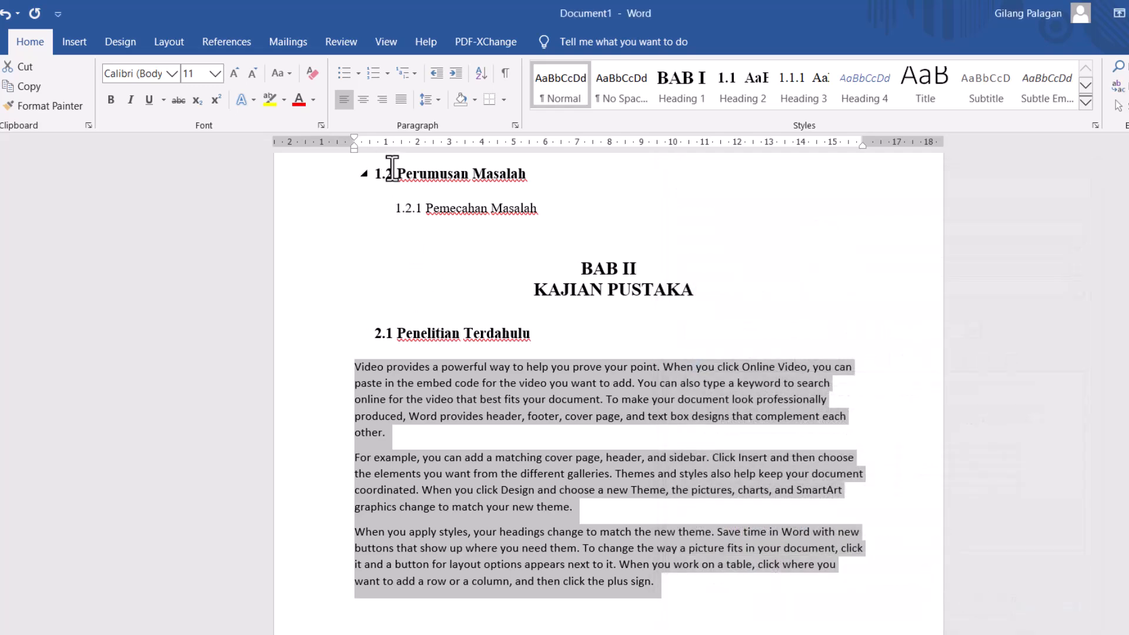
left_click(372, 147)
left_click_drag(372, 147, 381, 147)
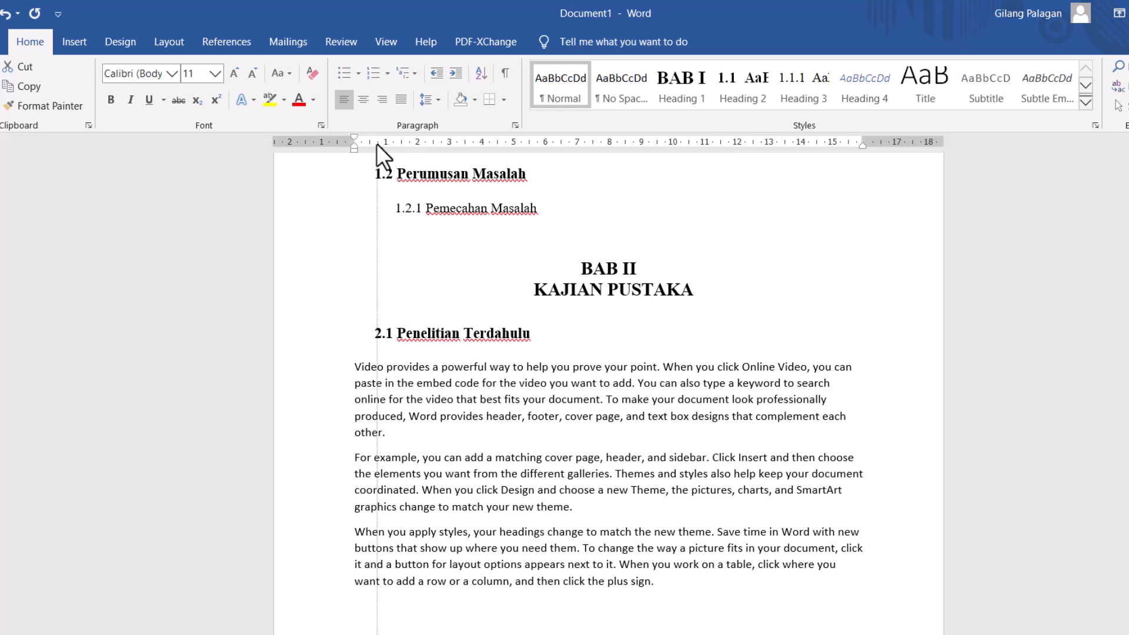
key("ctrl+shift+End")
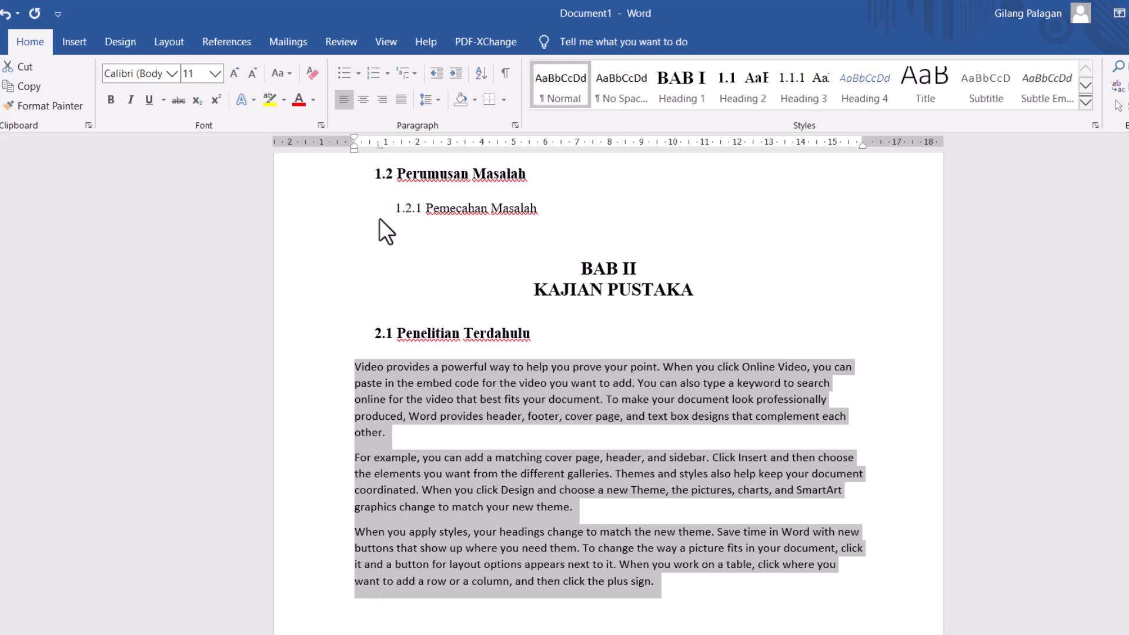
- Modify the Normal style, setting its font to Times New Roman with the Automatic font colour
right_click(570, 90)
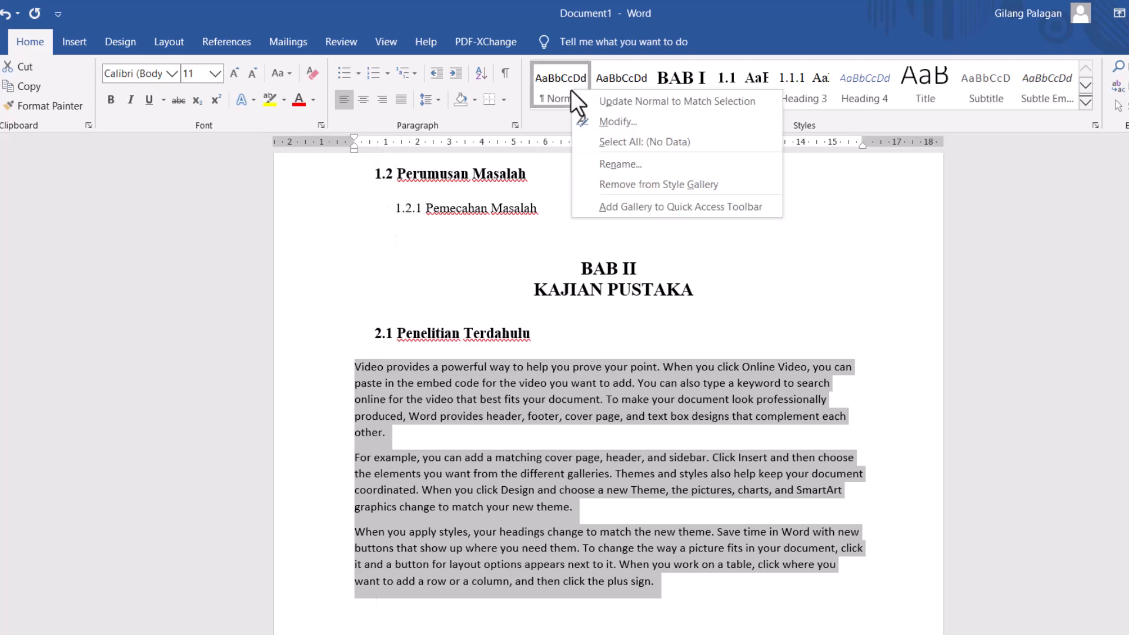
left_click(605, 121)
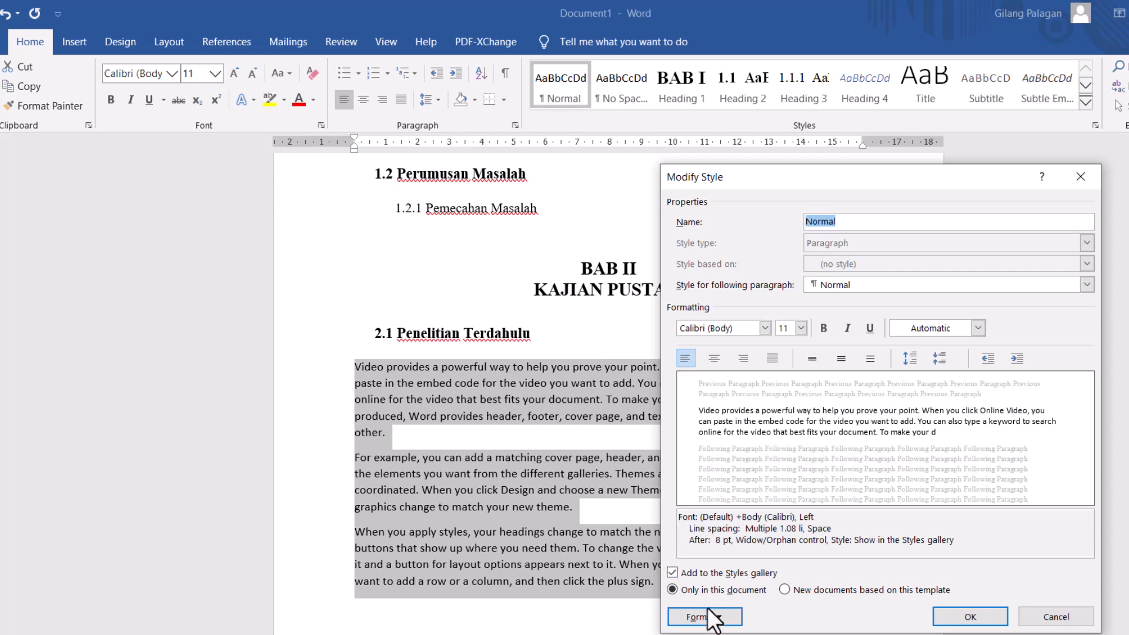
left_click(752, 330)
type("T")
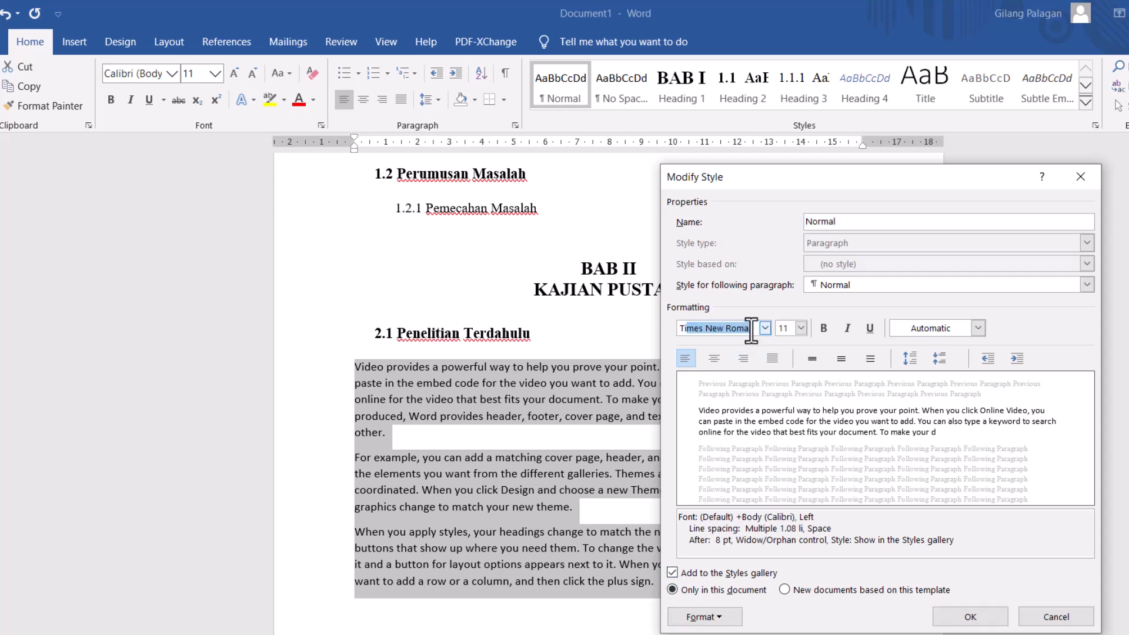
type("imes")
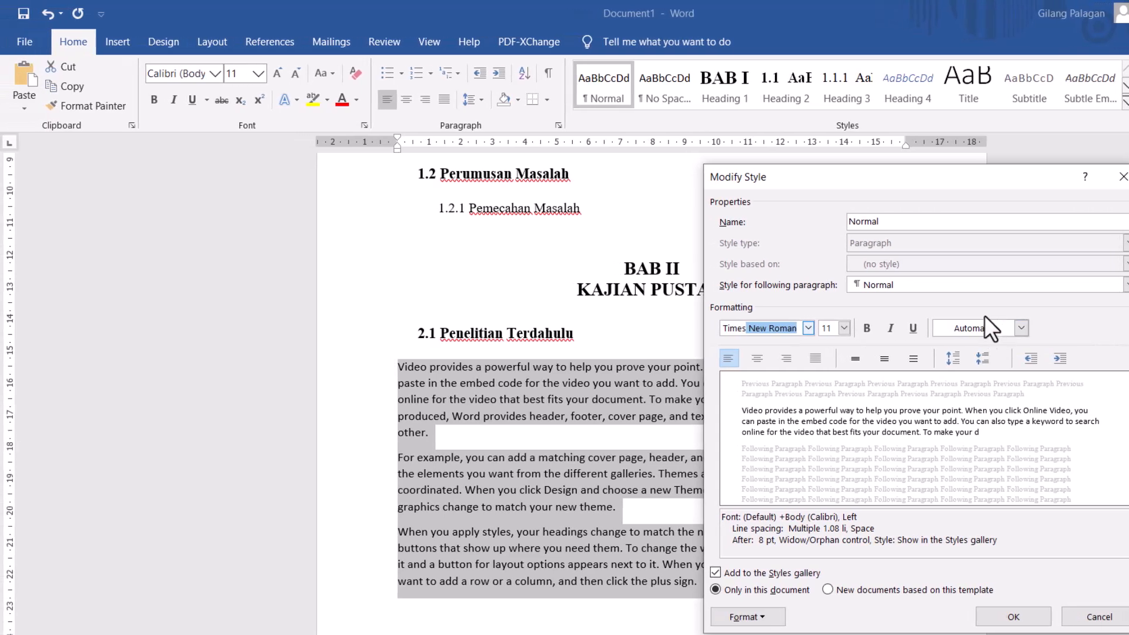
left_click(985, 330)
left_click(975, 348)
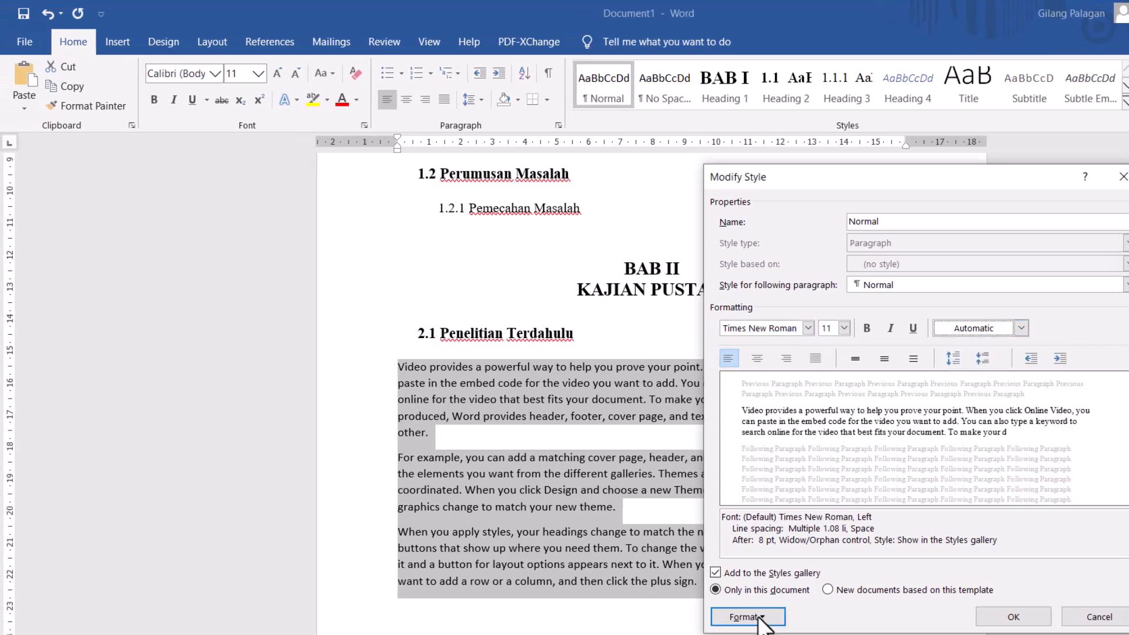
- Set the Normal style's left indent to 0.6 cm and its line spacing to 1.5 lines, and apply the style changes
left_click(758, 617)
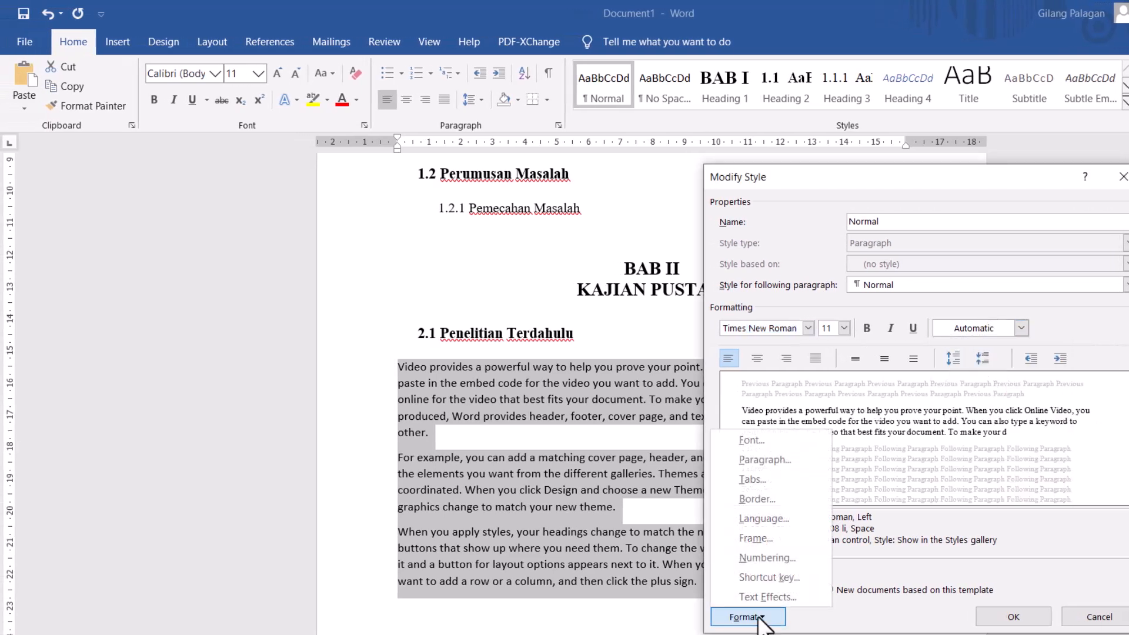
left_click(774, 463)
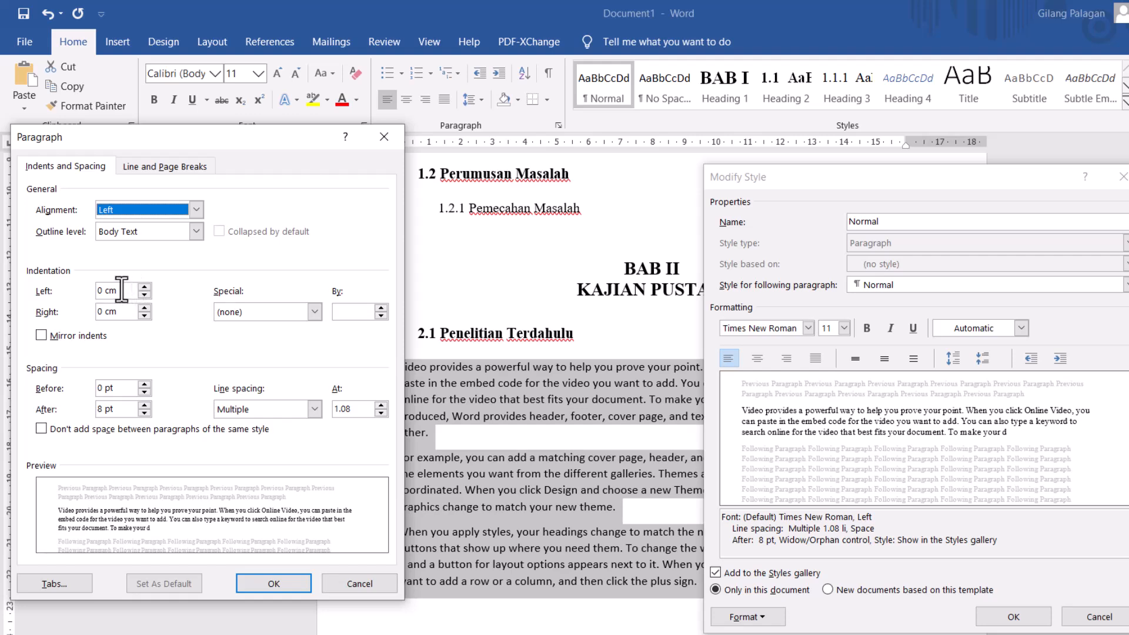
left_click(101, 290)
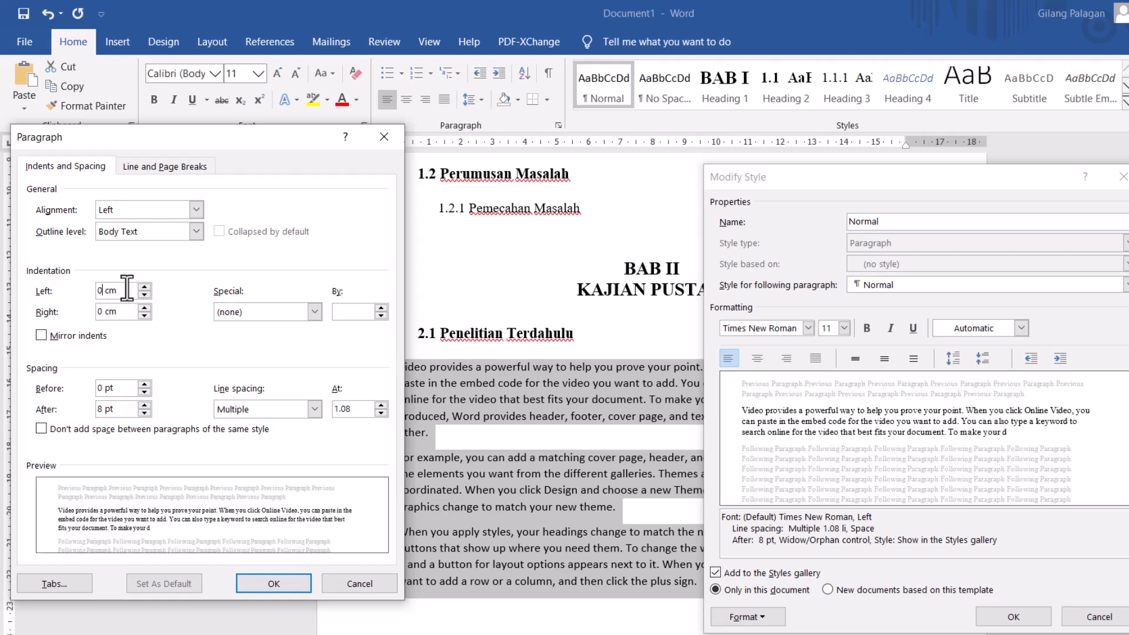
left_click_drag(147, 128, 724, 161)
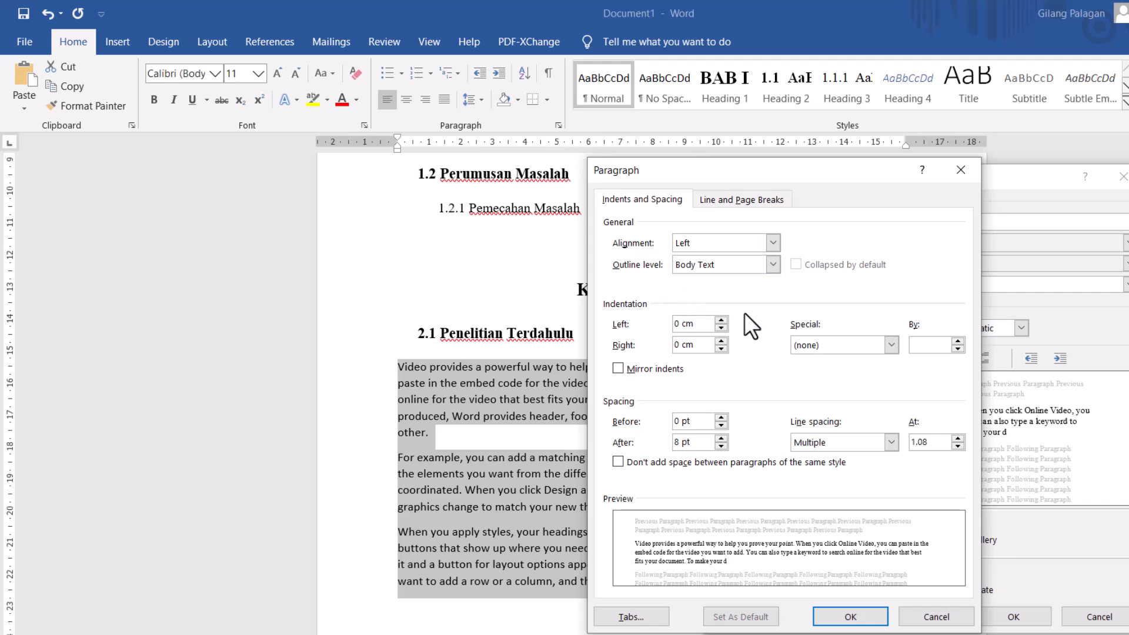
type(".6")
left_click(823, 442)
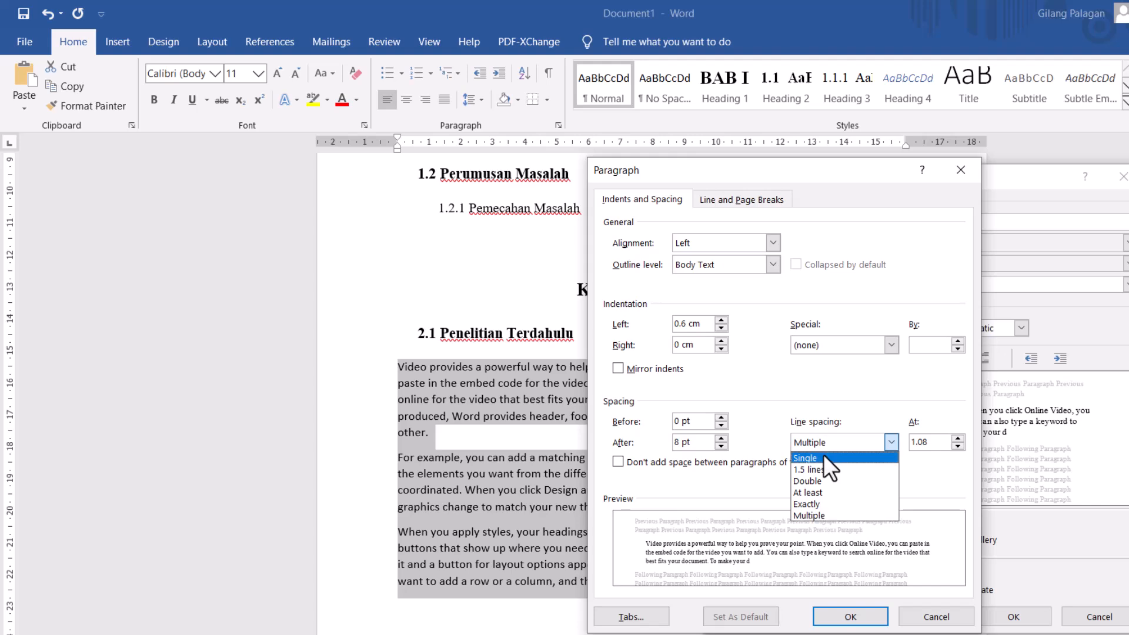
left_click(817, 468)
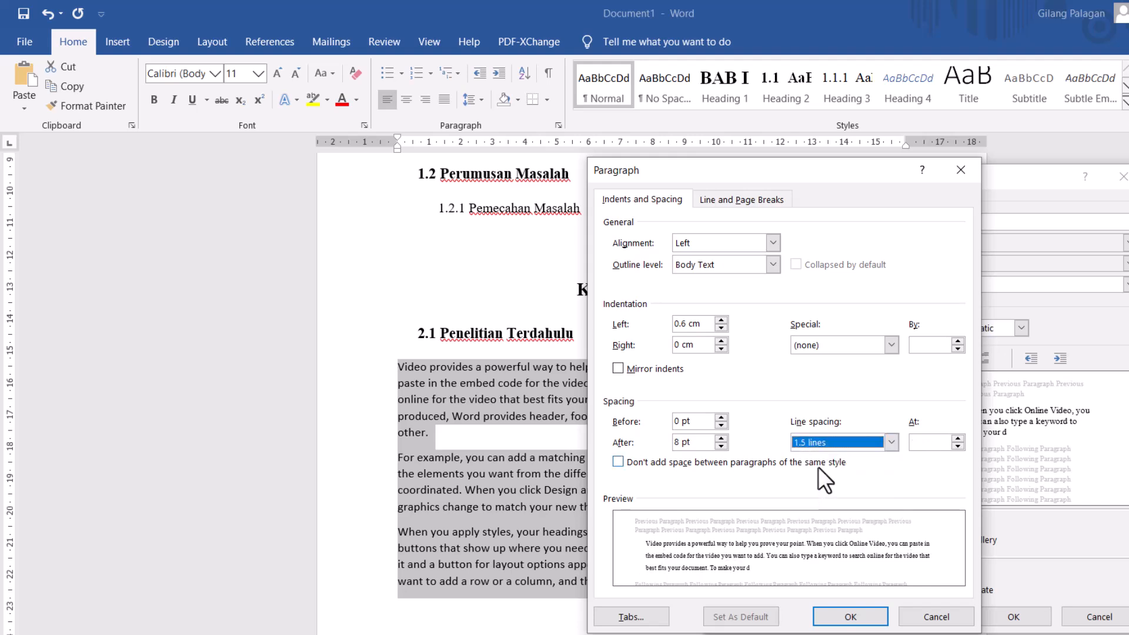
left_click(861, 619)
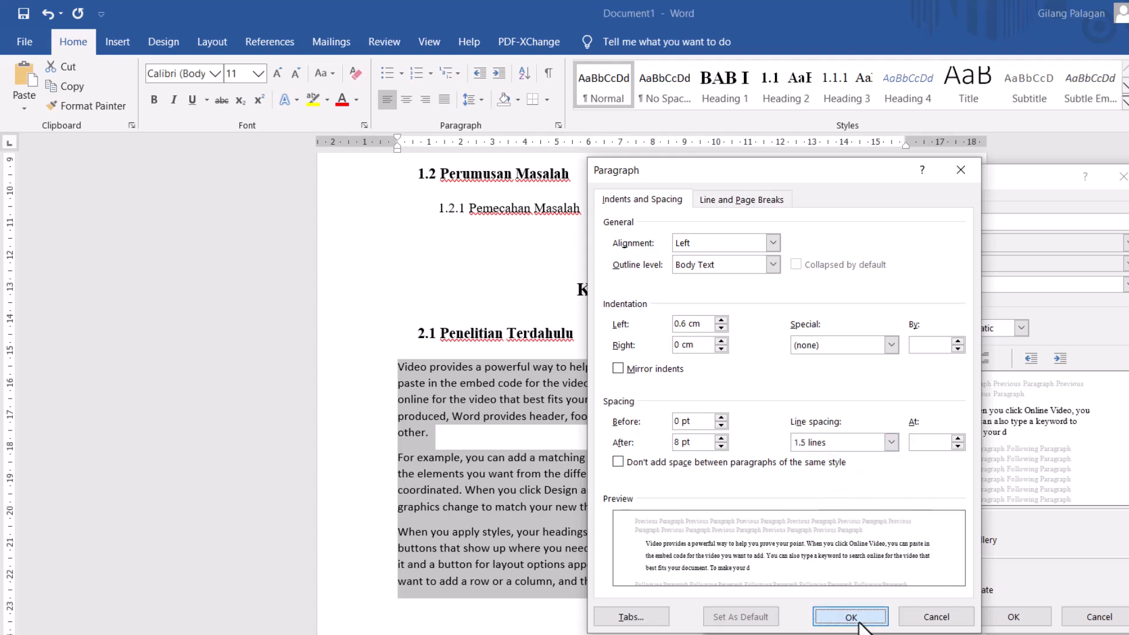
left_click_drag(902, 180, 920, 181)
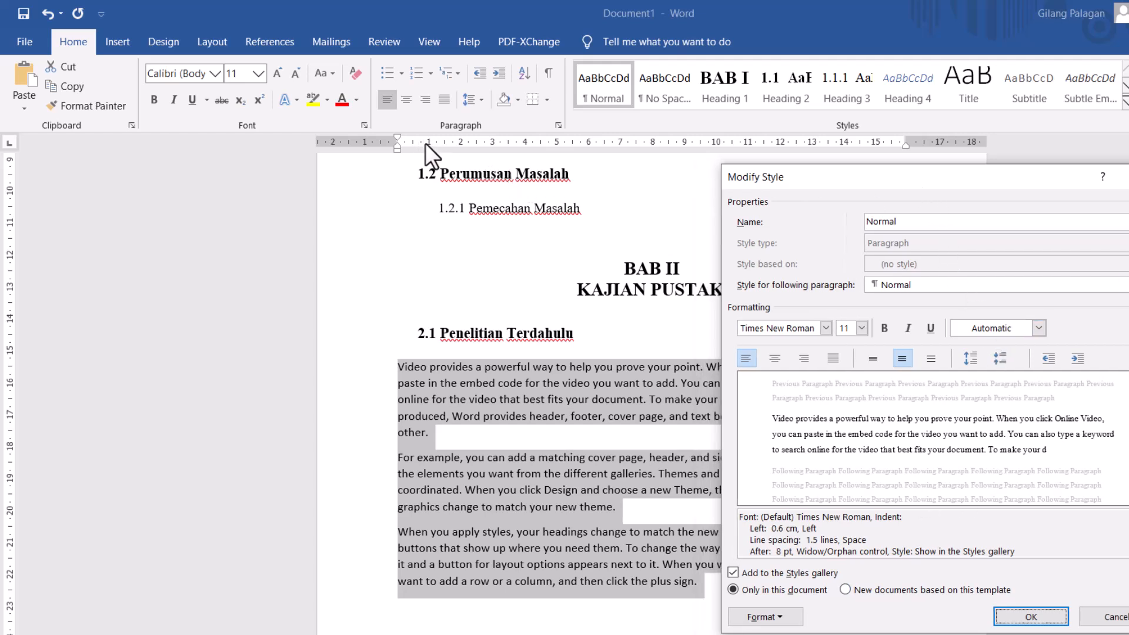
left_click(1035, 617)
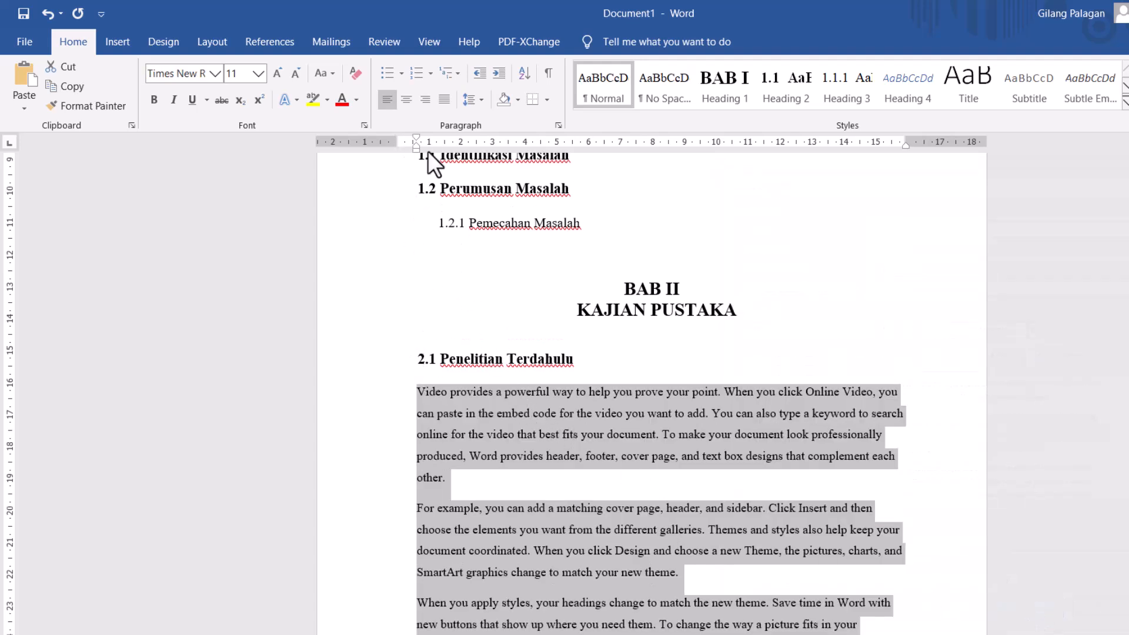
- Modify the Normal style so that its text is justified
left_click_drag(432, 146, 420, 146)
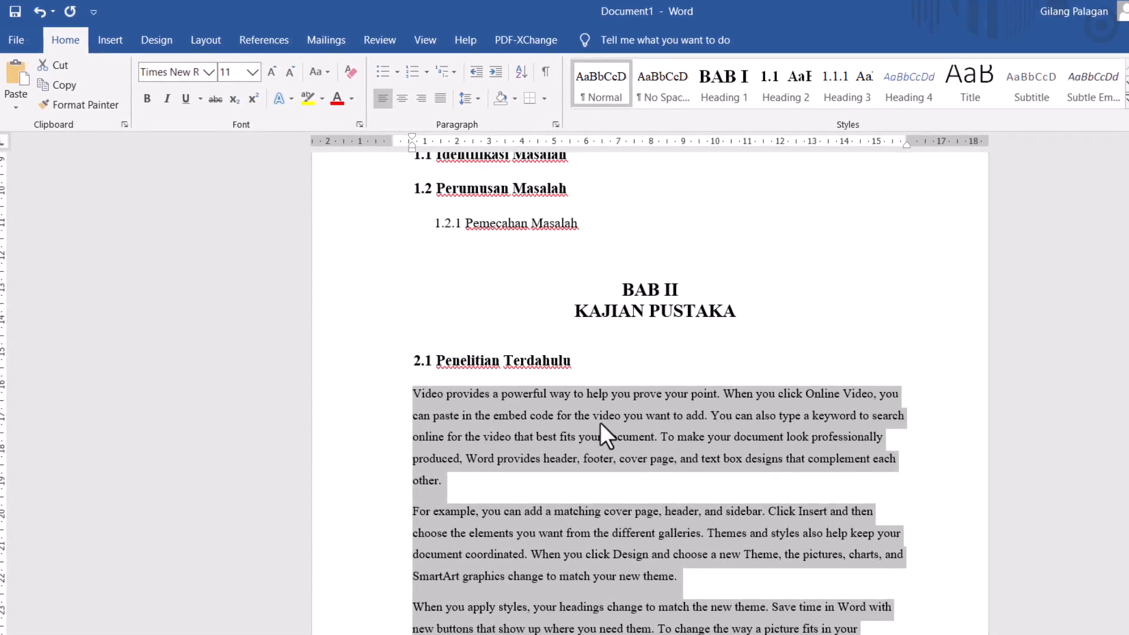
right_click(602, 81)
left_click(626, 107)
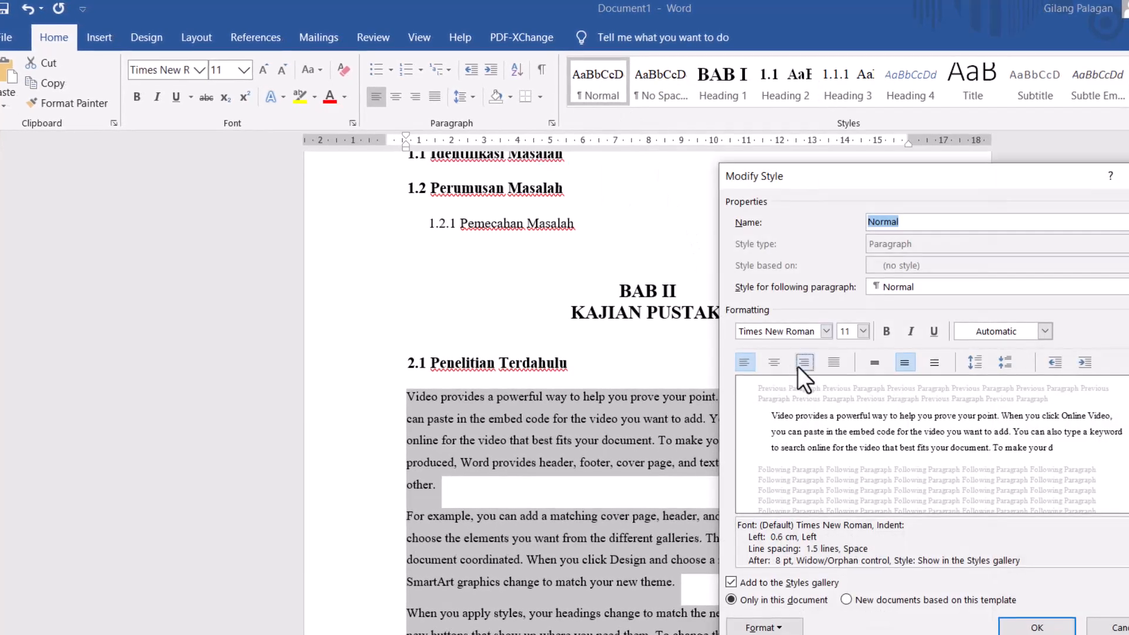
left_click(844, 366)
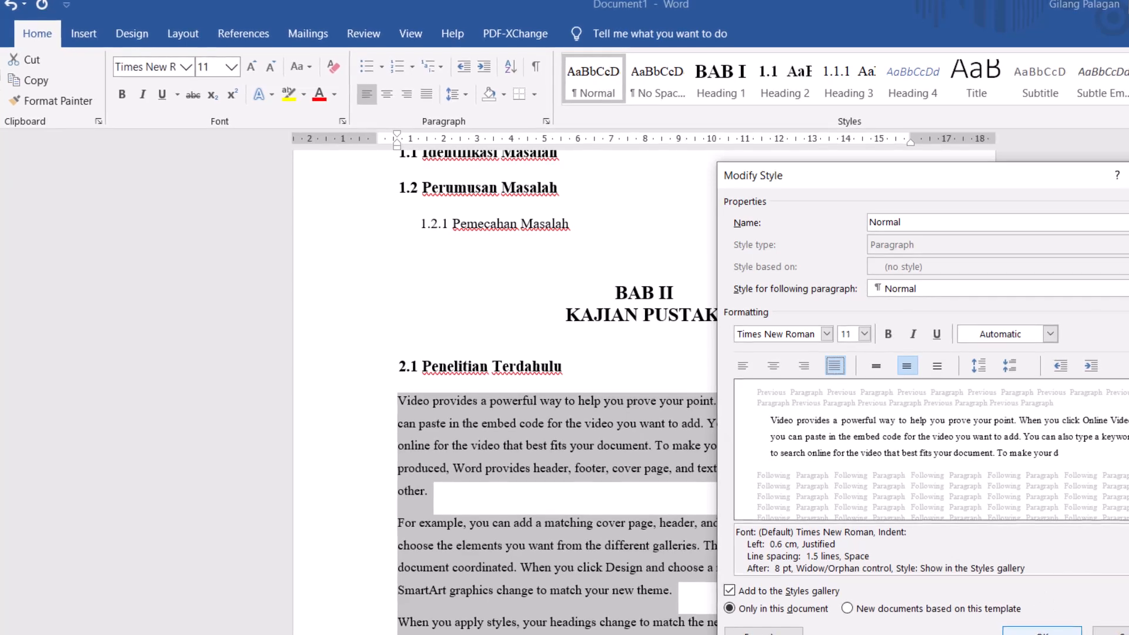
left_click(1040, 631)
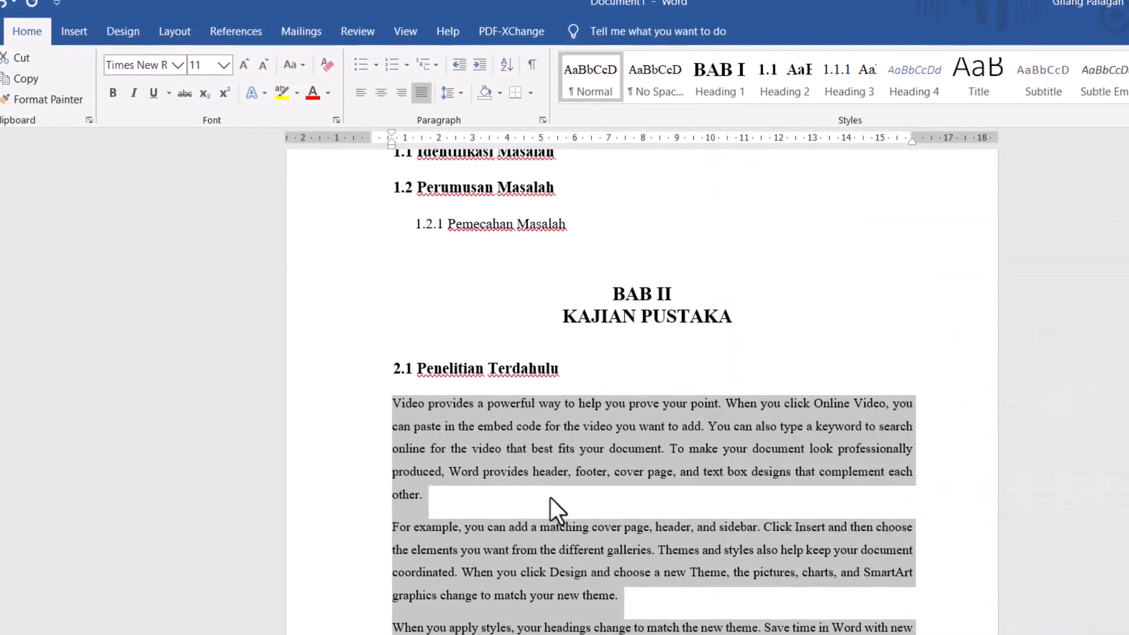
- Add a first-line indent to the first two body paragraphs under 2.1 Penelitian Terdahulu
left_click(531, 499)
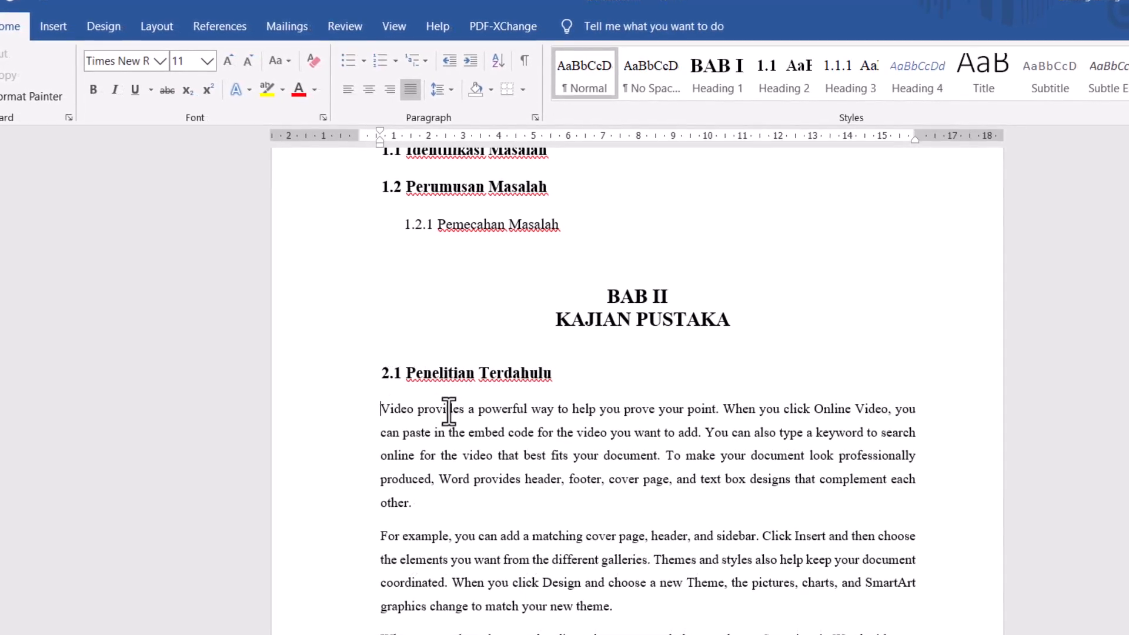
key("Tab")
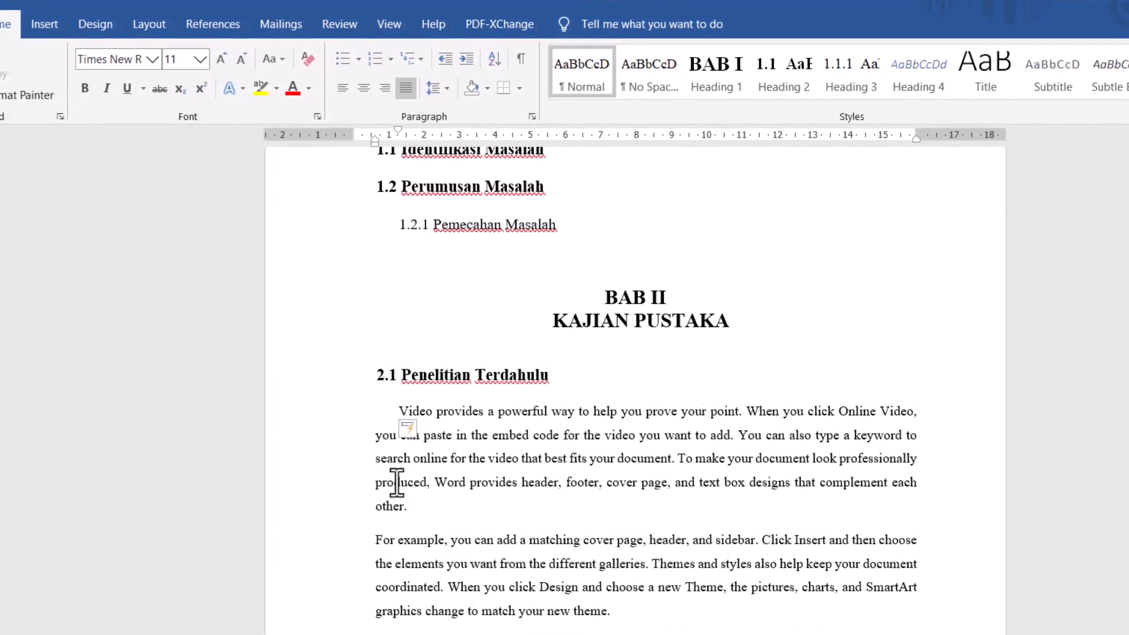
left_click(377, 541)
key("Tab")
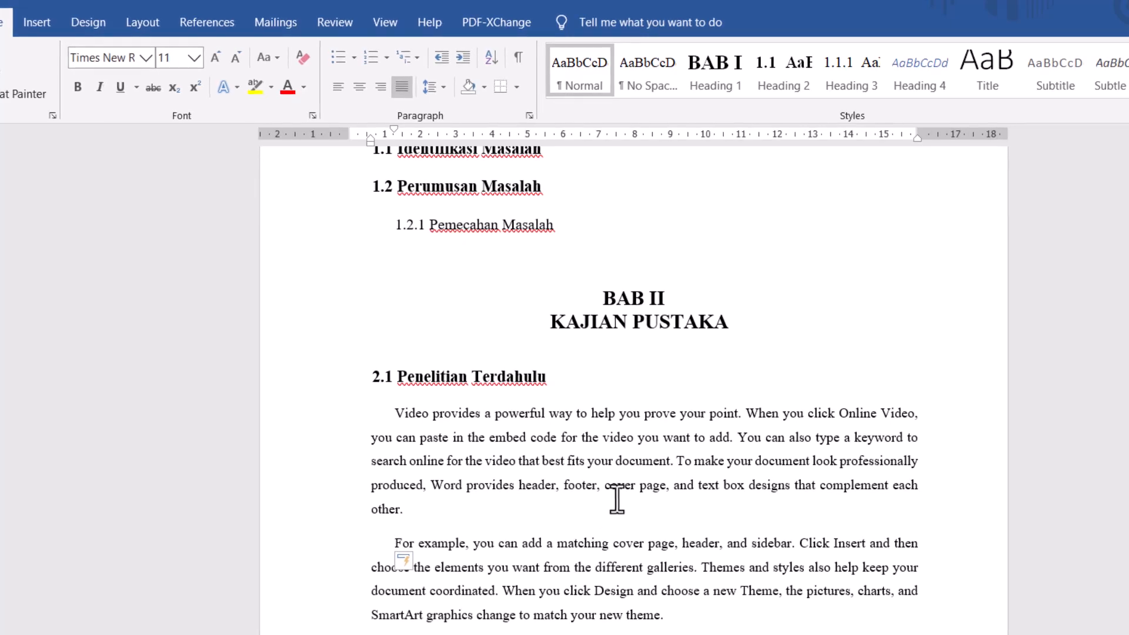
scroll(612, 512, "down", 1)
scroll(616, 499, "down", 2)
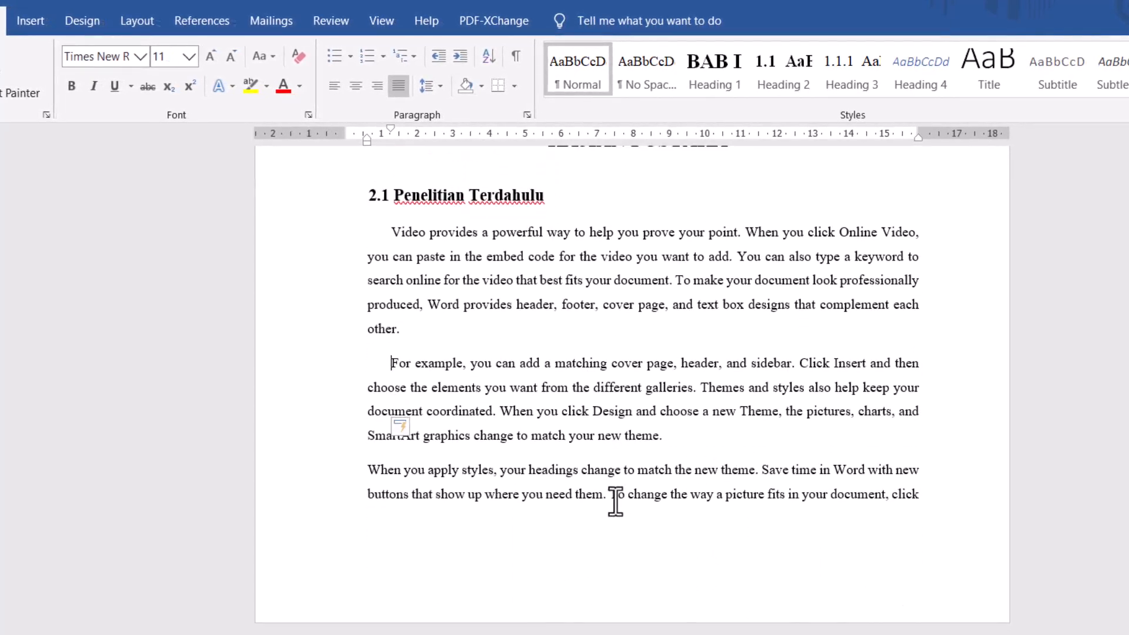
scroll(615, 499, "up", 2)
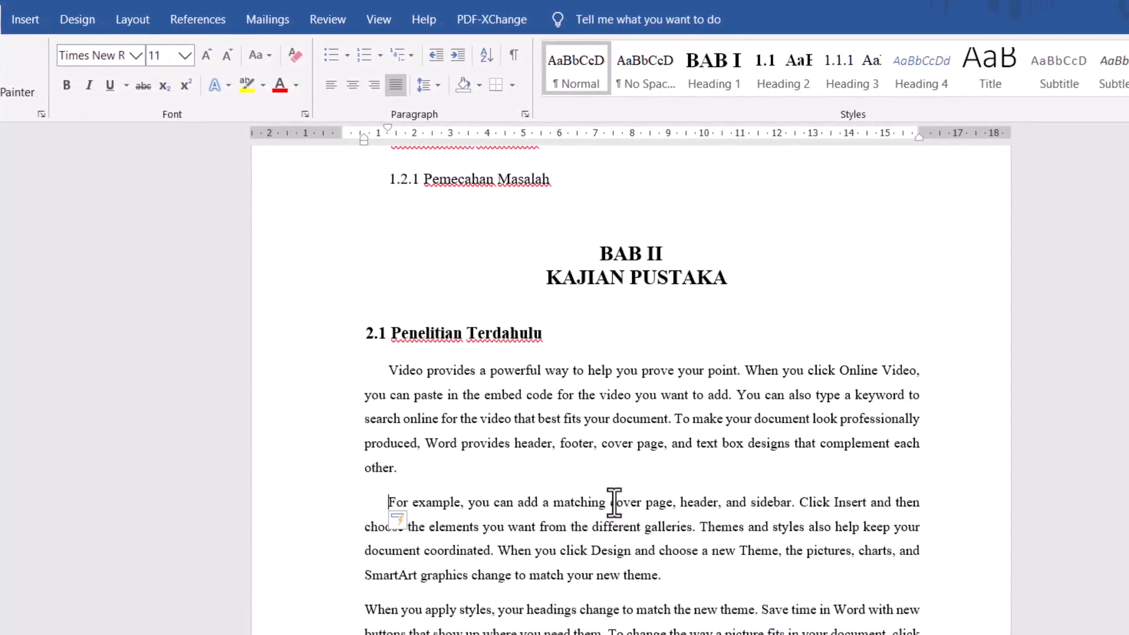
scroll(615, 501, "down", 1)
scroll(613, 503, "down", 5)
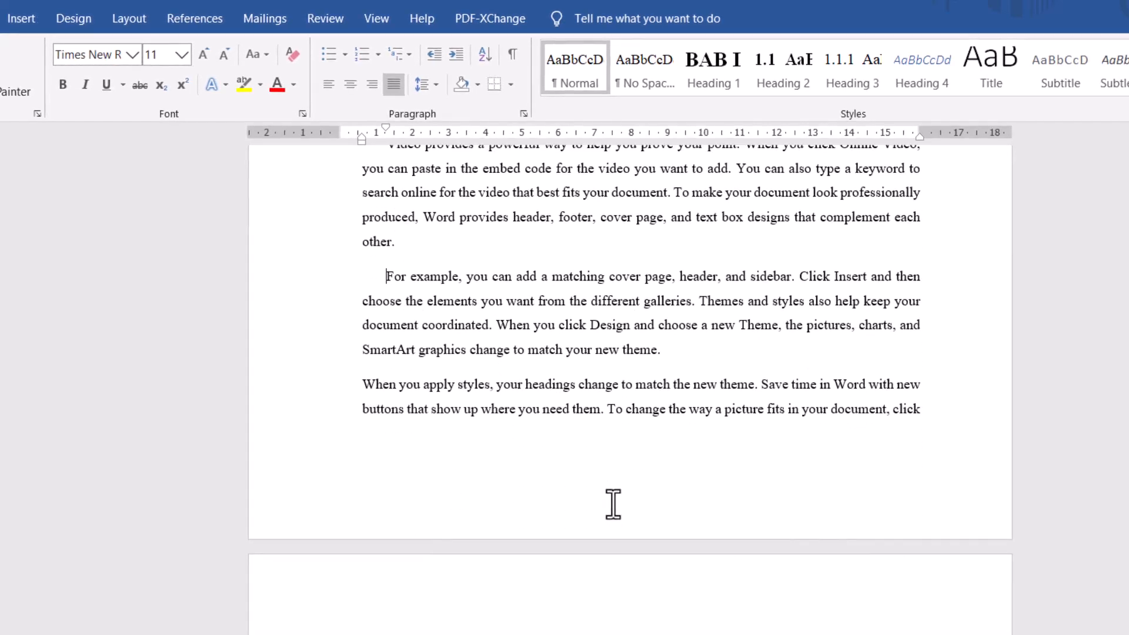
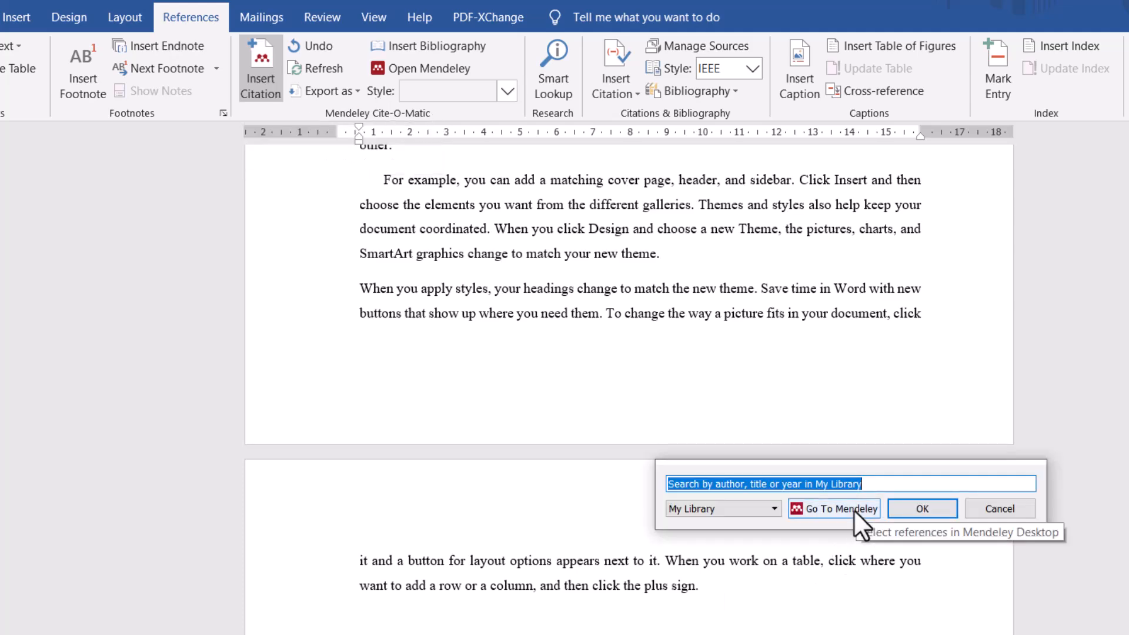
- Insert a Mendeley citation for the 2022 article "Analisis Pemasaran Bisnis dengan Data Science" after the paragraph ending "click the plus sign."
left_click(853, 510)
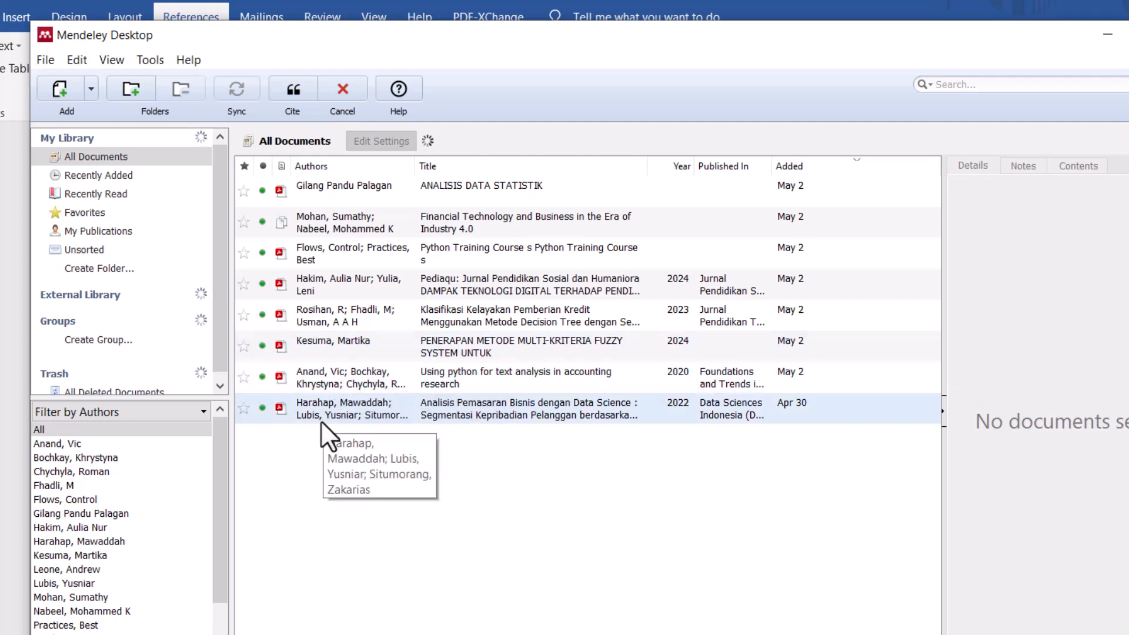
left_click(333, 410)
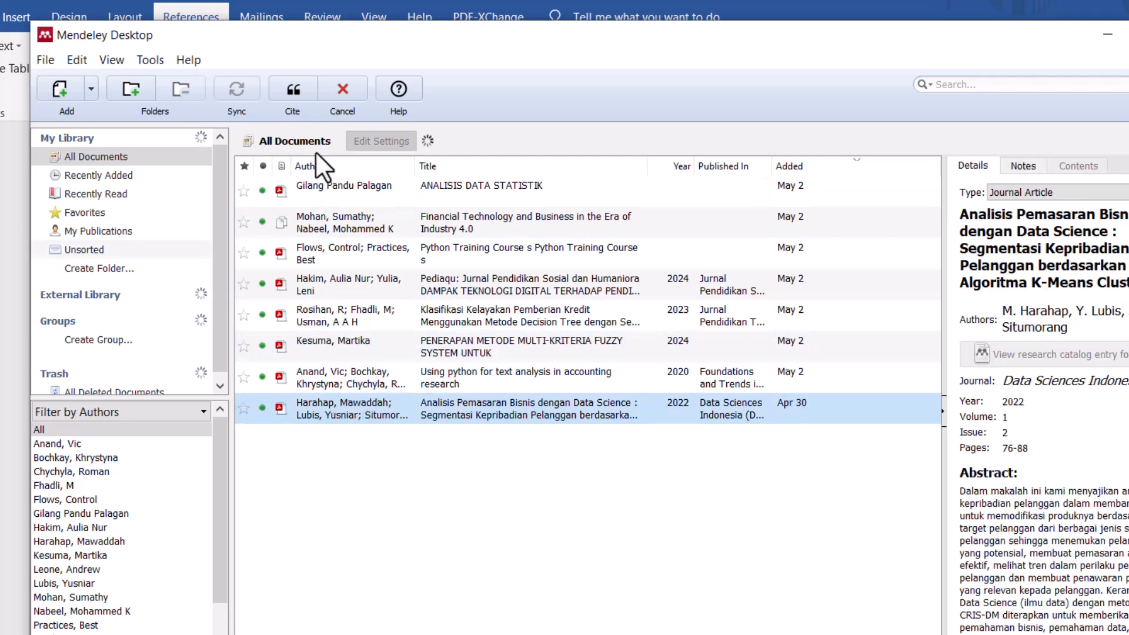
left_click(298, 93)
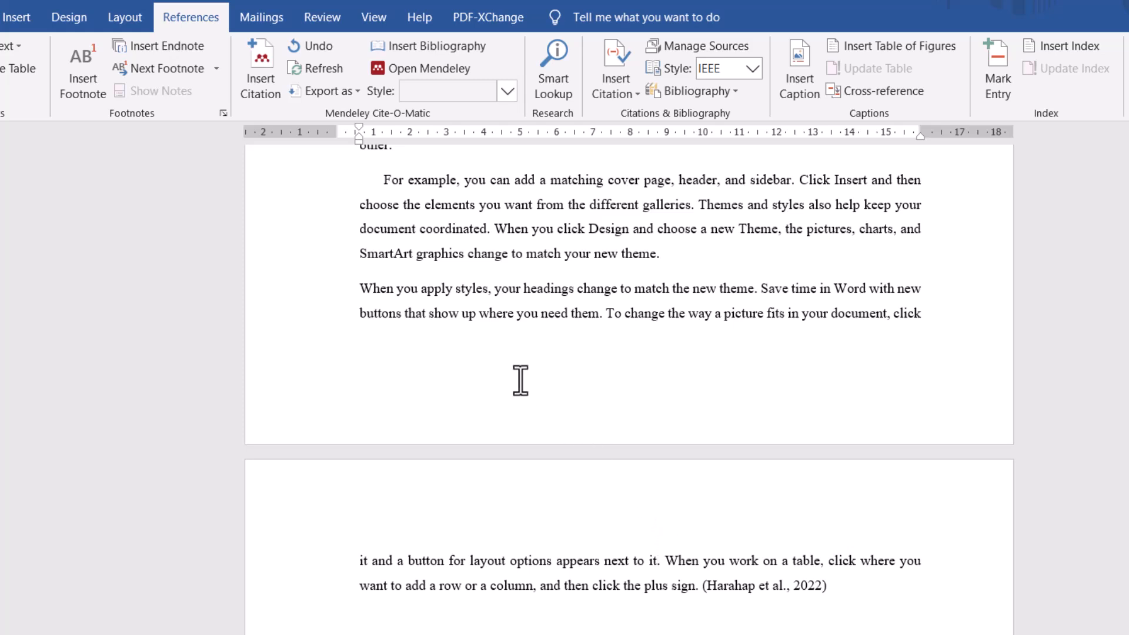
- Change the Mendeley citation style of the inserted citation to IEEE
left_click(847, 586)
left_click_drag(788, 587, 710, 591)
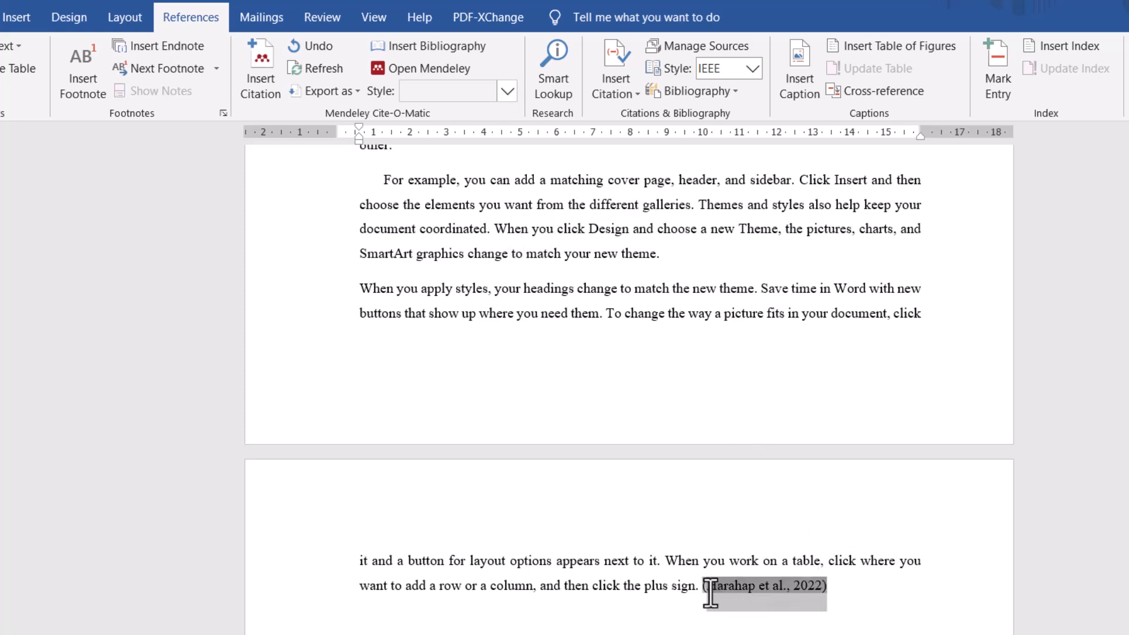
left_click(506, 92)
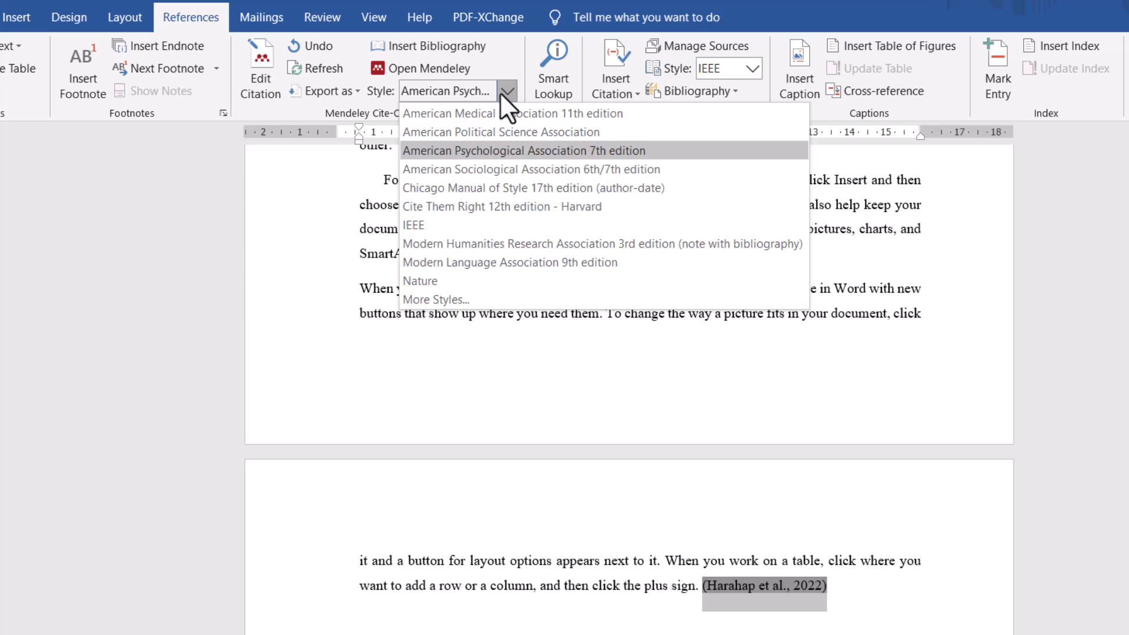
left_click(465, 224)
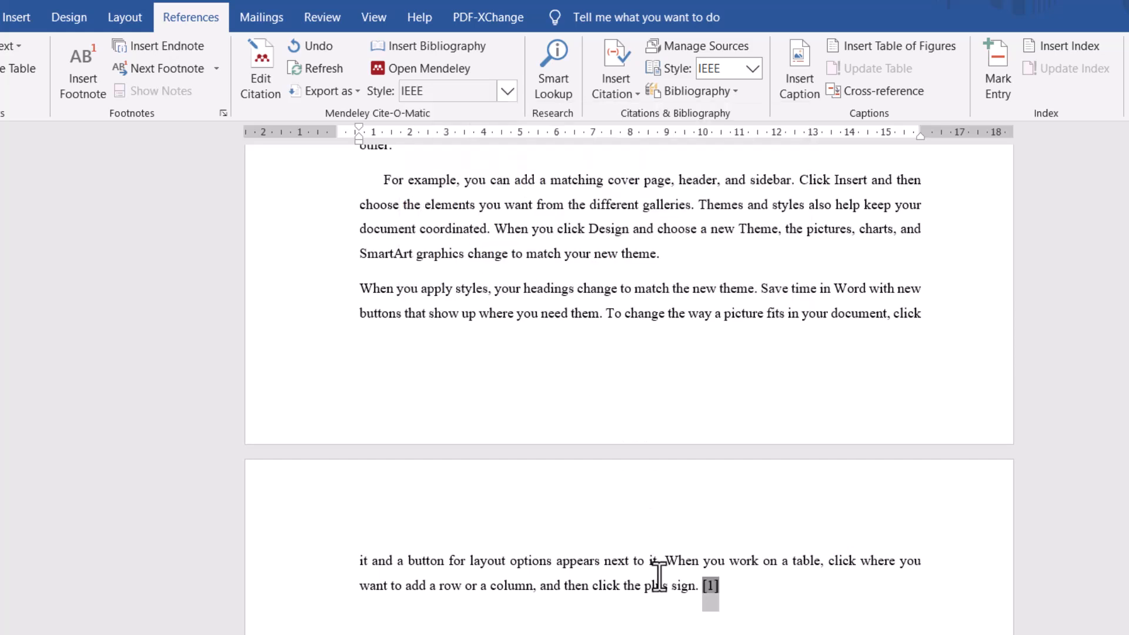
left_click(750, 590)
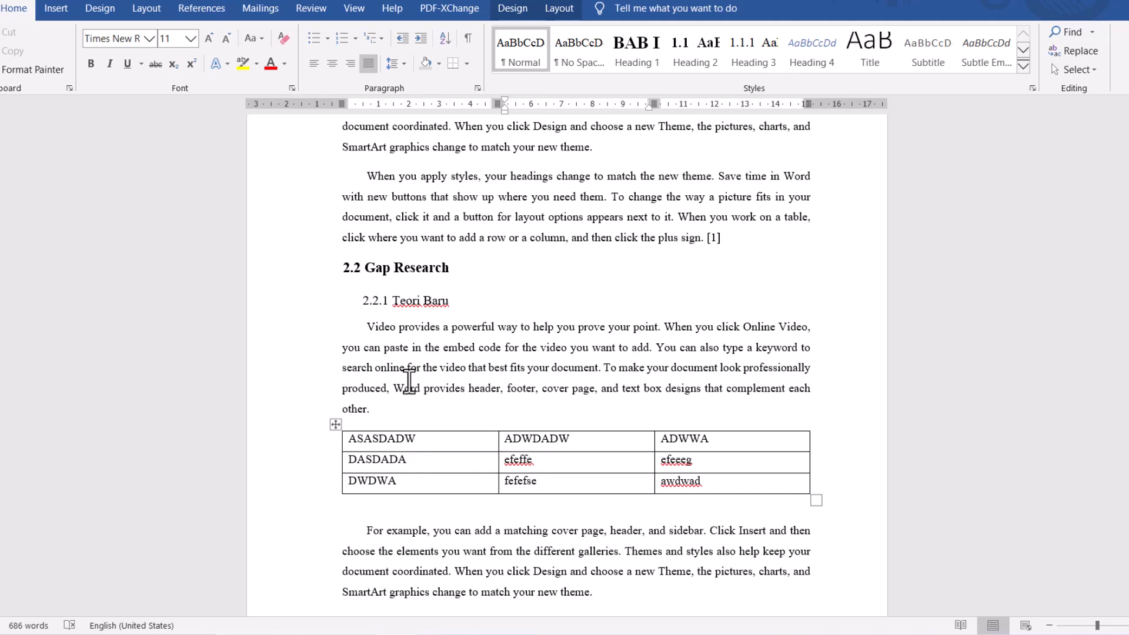
- Create a new style named Tabelku from the table under 2.2.1 Teori Baru and set its style type to Table
scroll(386, 379, "down", 1)
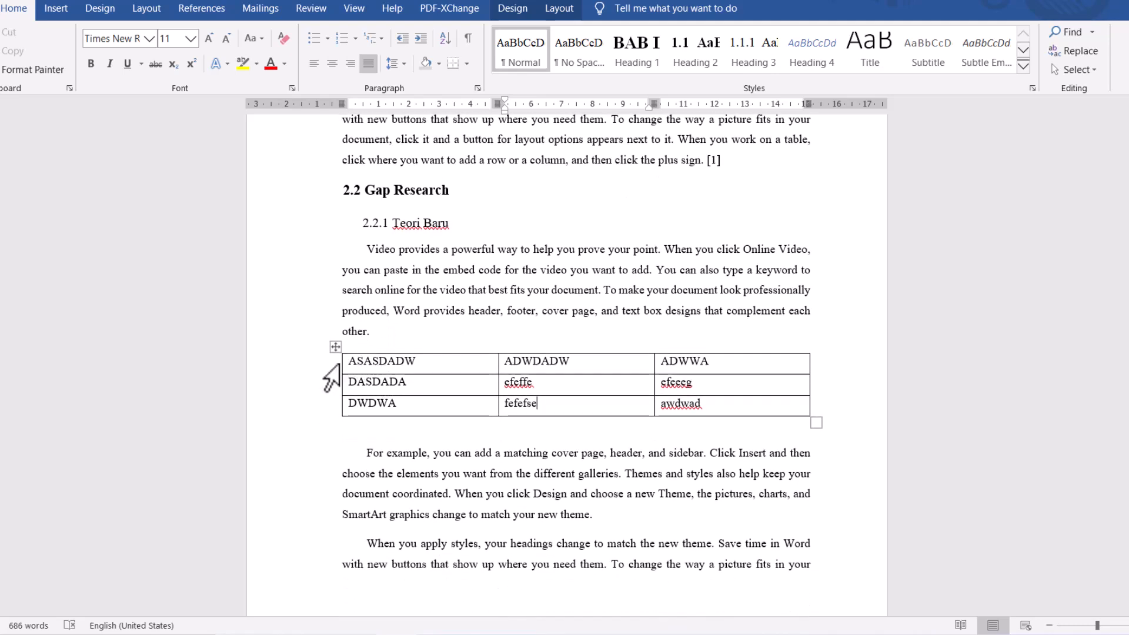
left_click(335, 346)
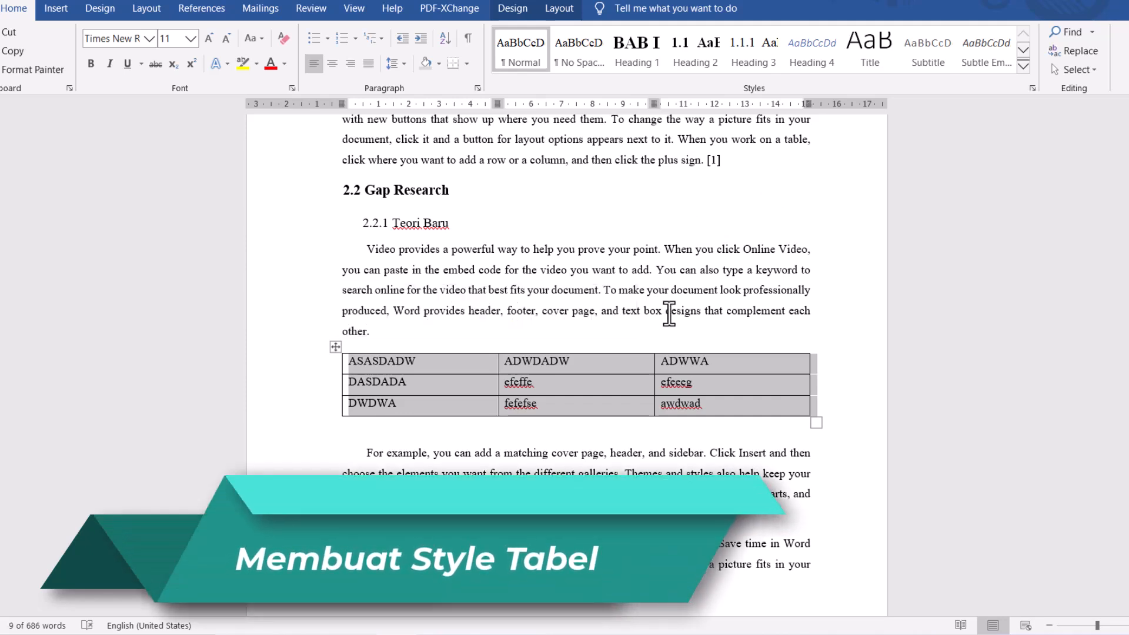
left_click(1024, 70)
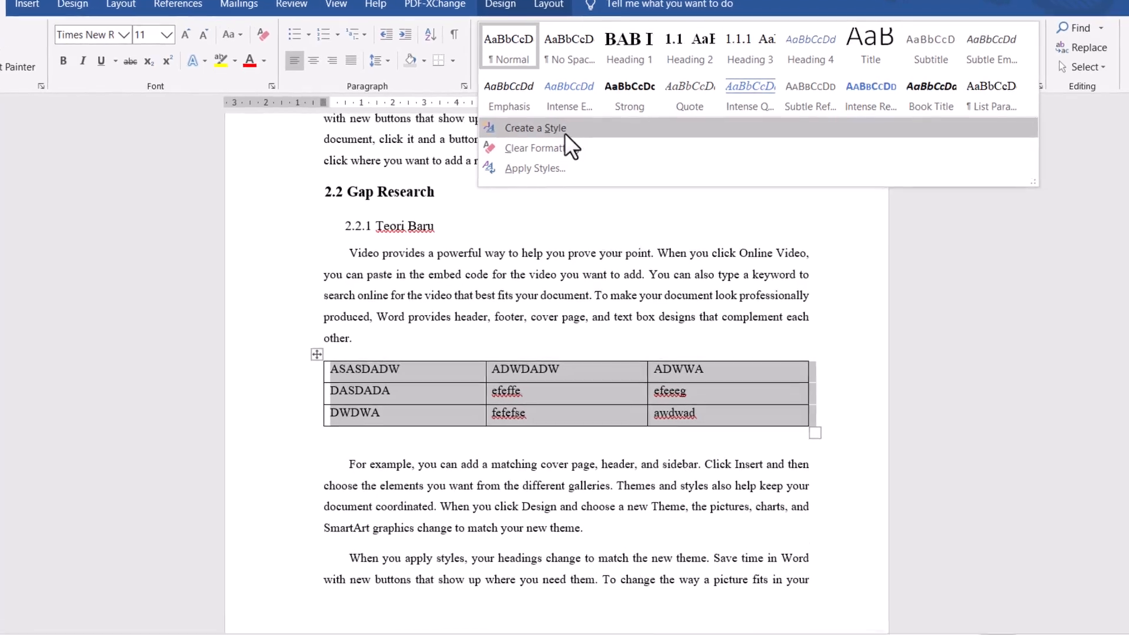
left_click(561, 129)
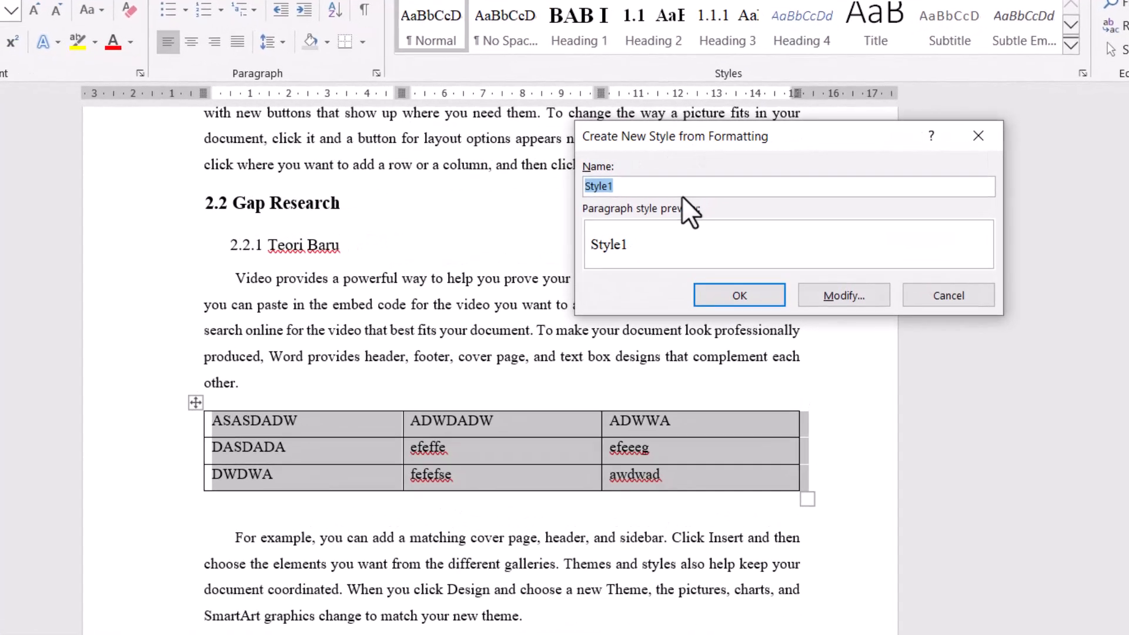
type("Tabelku")
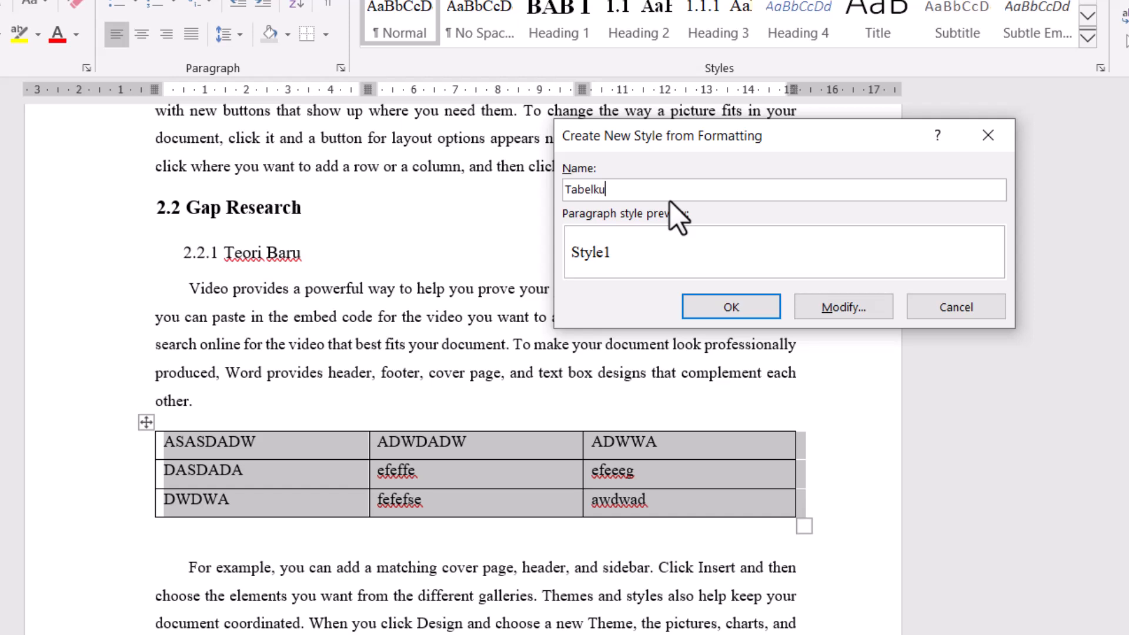
left_click(833, 312)
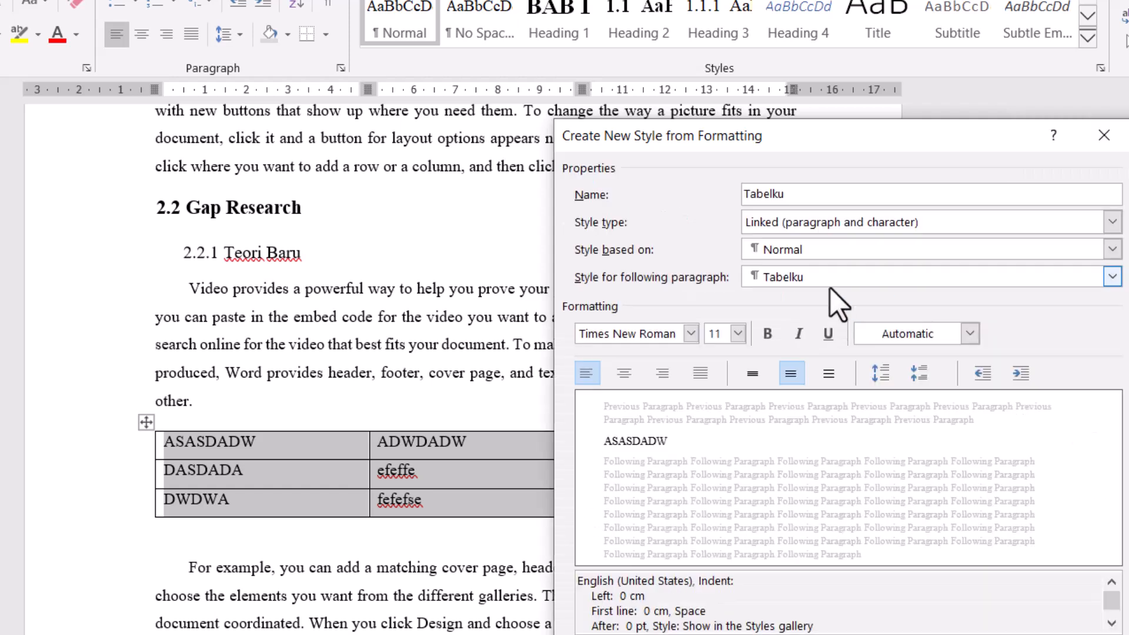
left_click(847, 219)
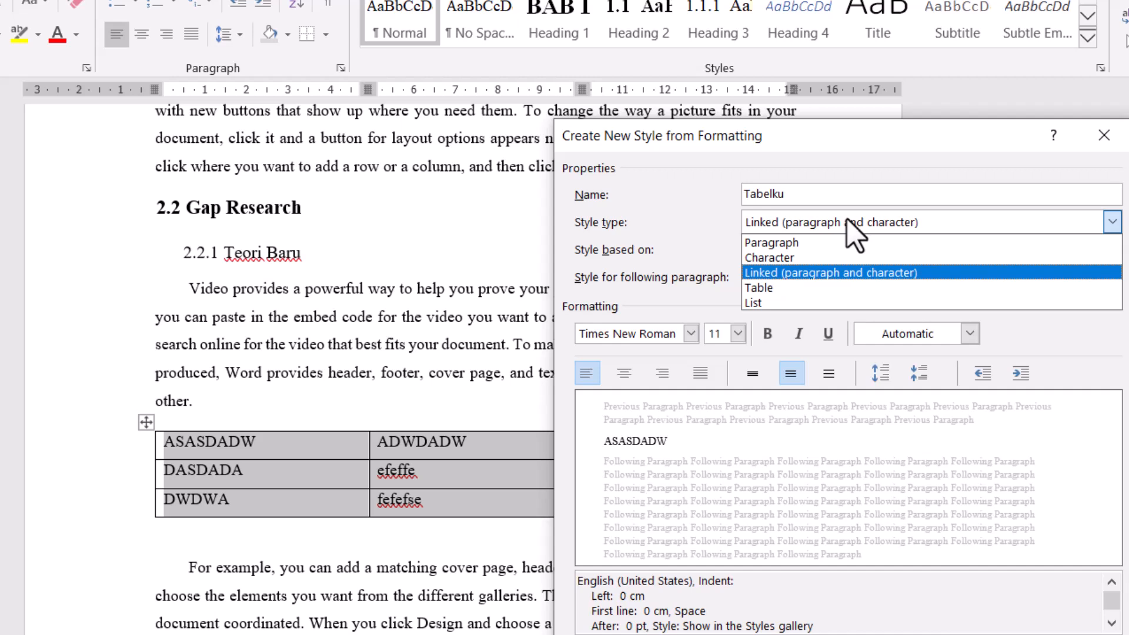
left_click(788, 288)
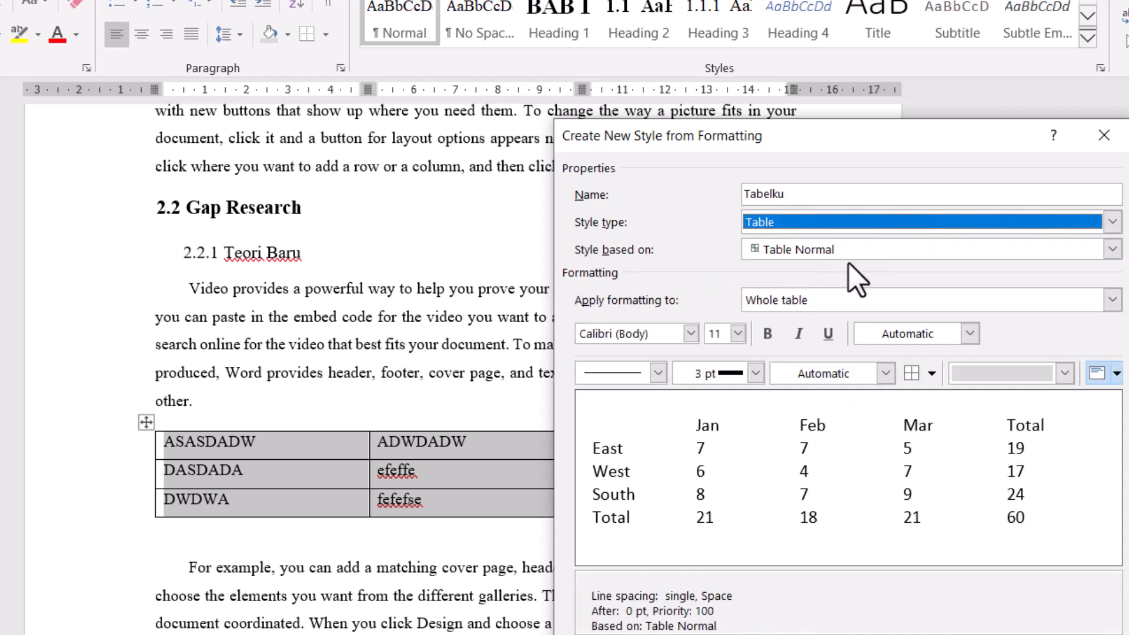
- Make the header row and the first column bold in the Tabelku style
left_click(830, 297)
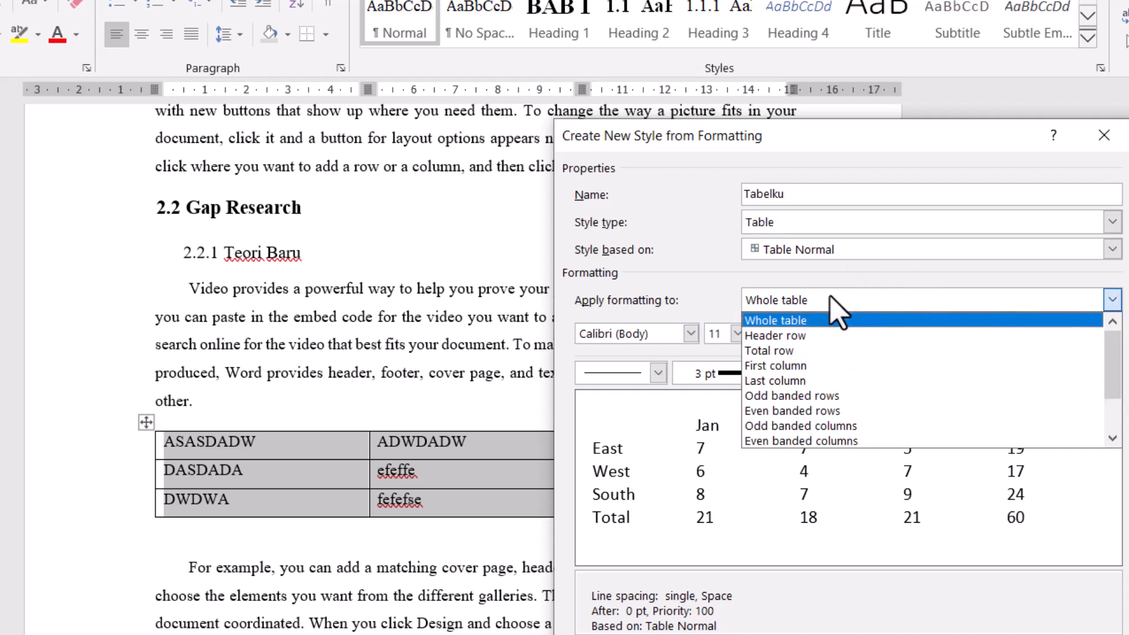
left_click(797, 343)
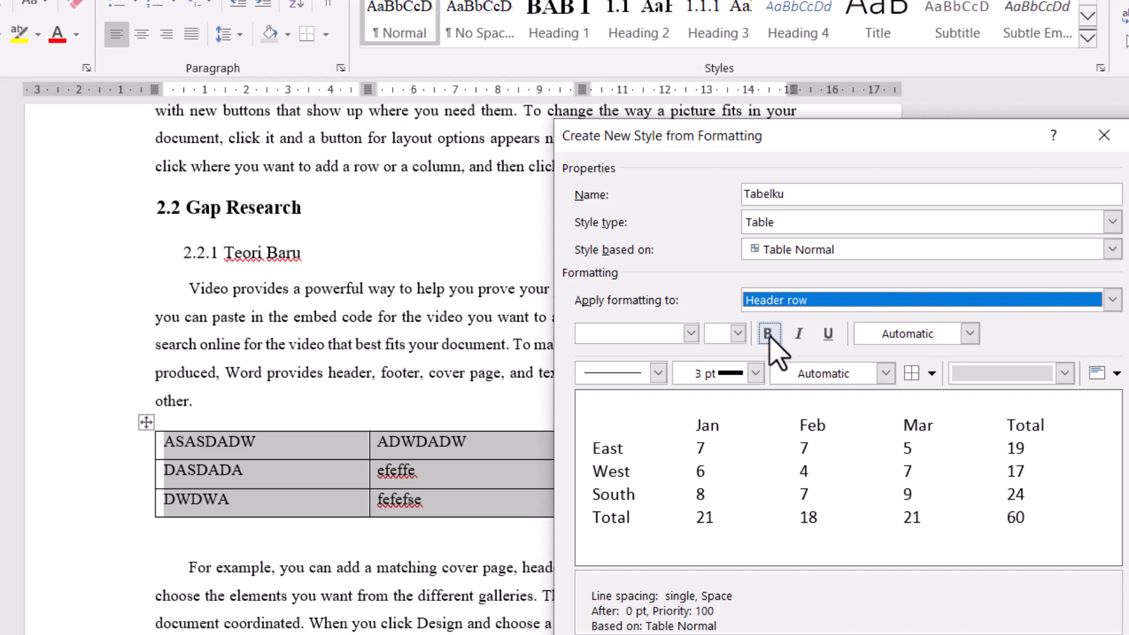
left_click(770, 335)
left_click(825, 302)
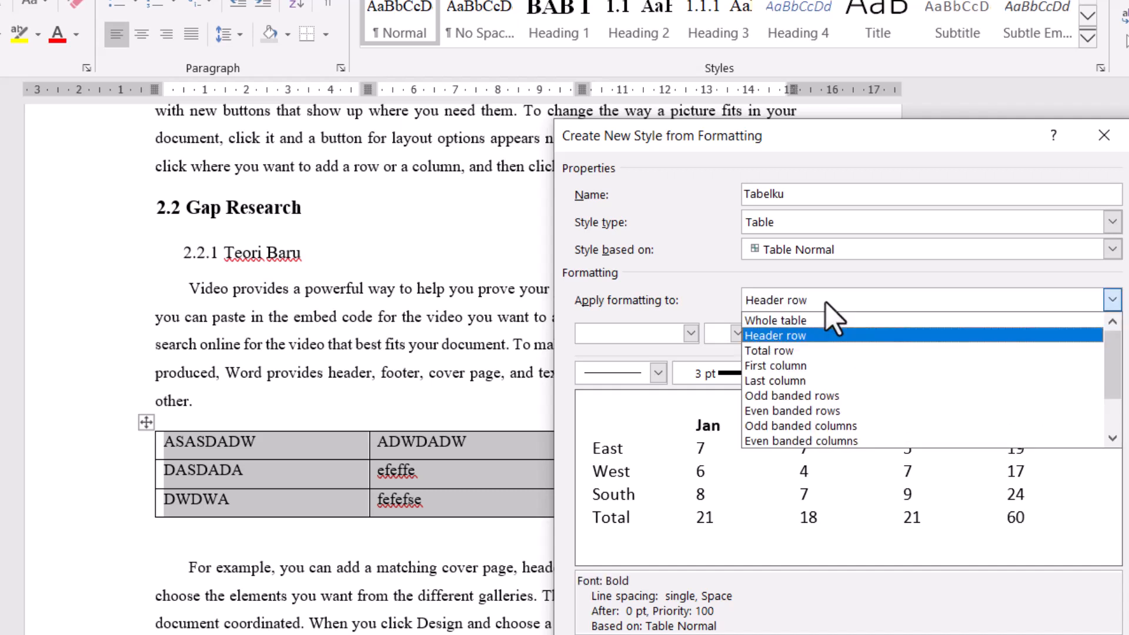
left_click(795, 366)
left_click(767, 341)
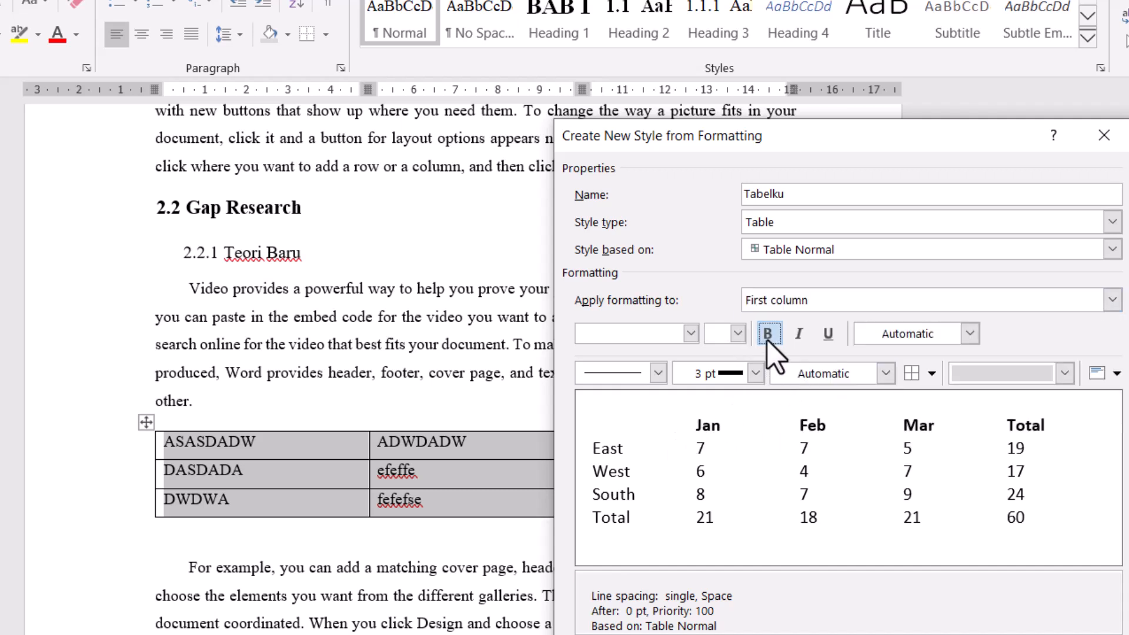
left_click(767, 340)
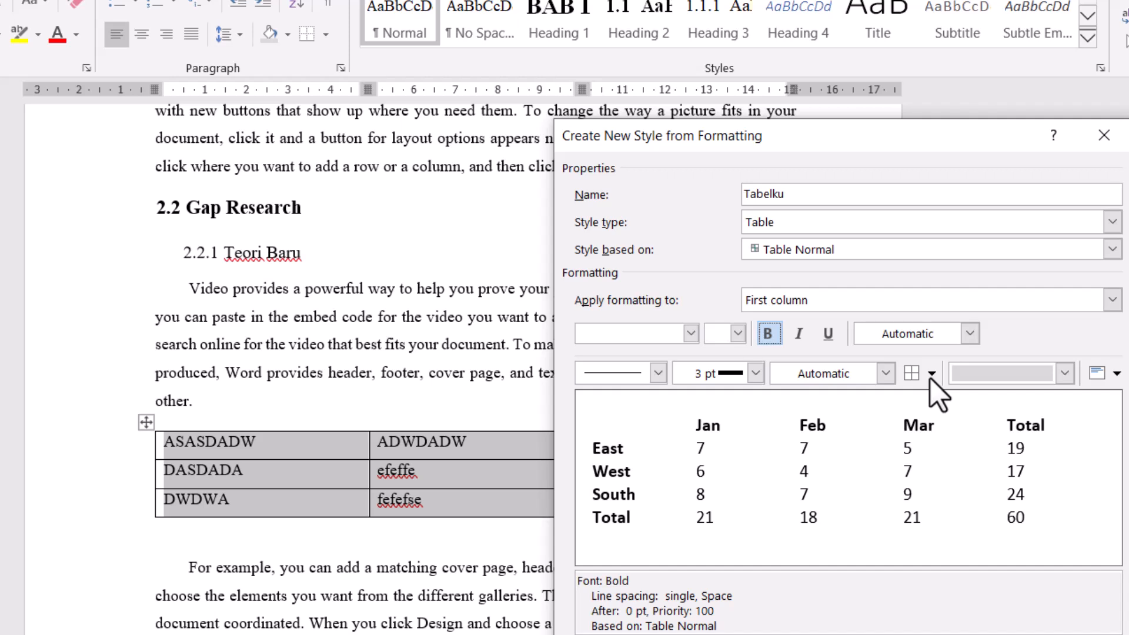
- Add a top border and a bottom border to the header row of the Tabelku style
left_click(865, 301)
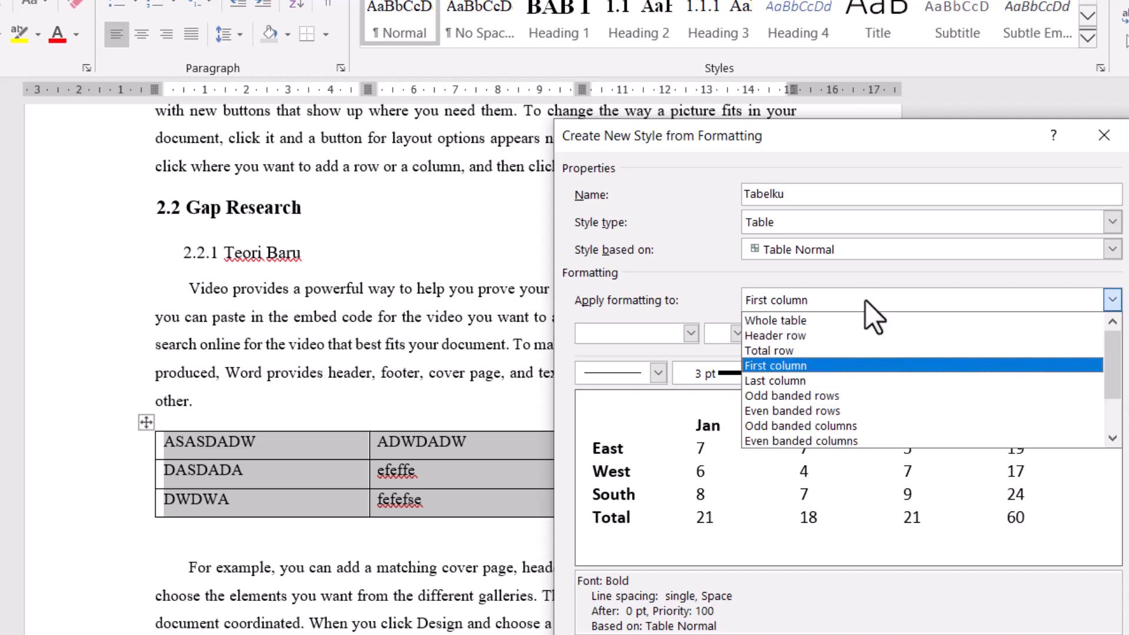
left_click(838, 335)
left_click(929, 373)
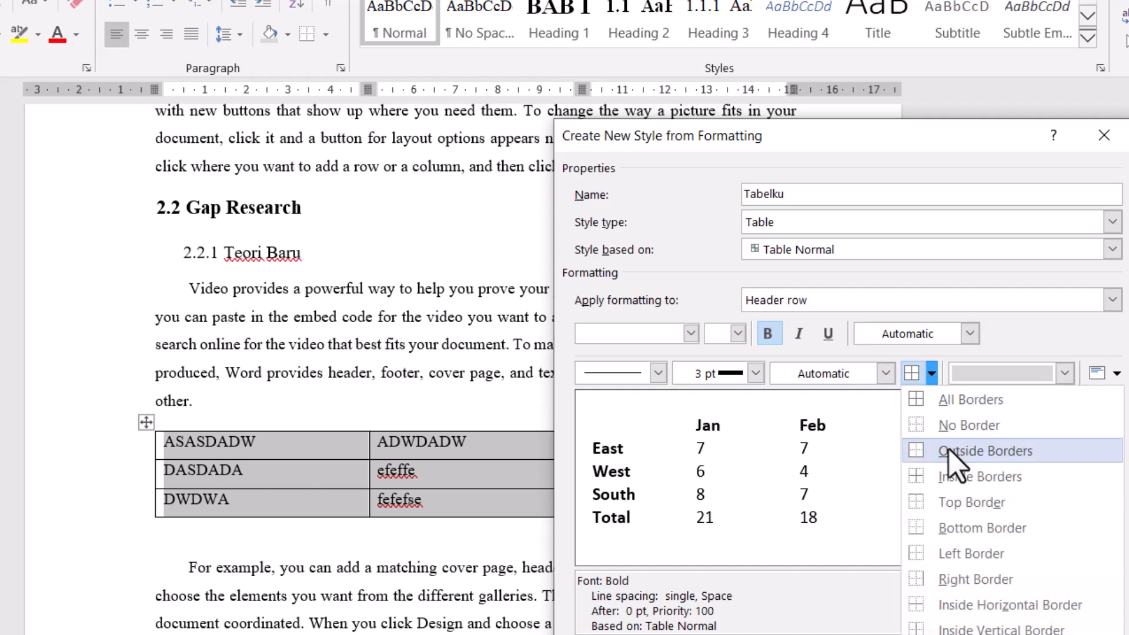
left_click(943, 499)
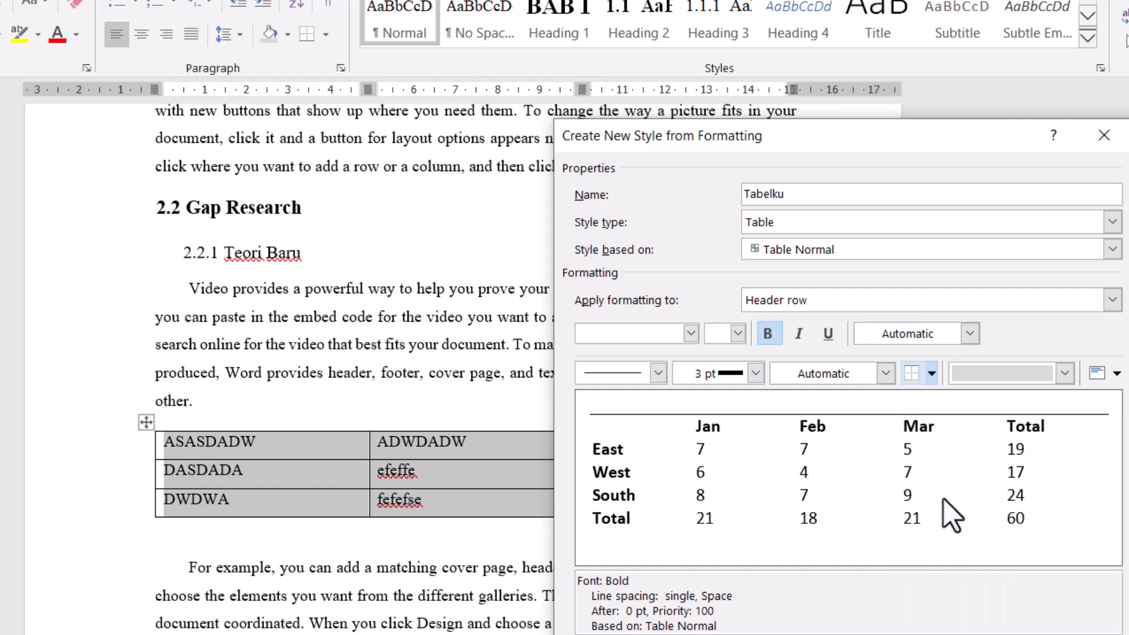
left_click(932, 374)
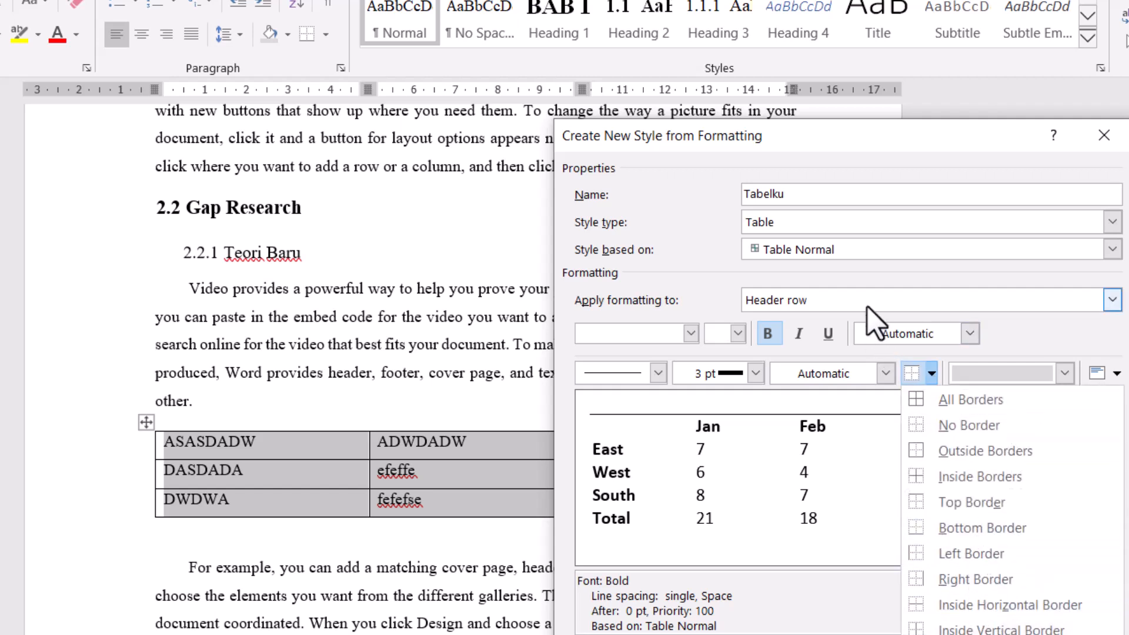
left_click(997, 529)
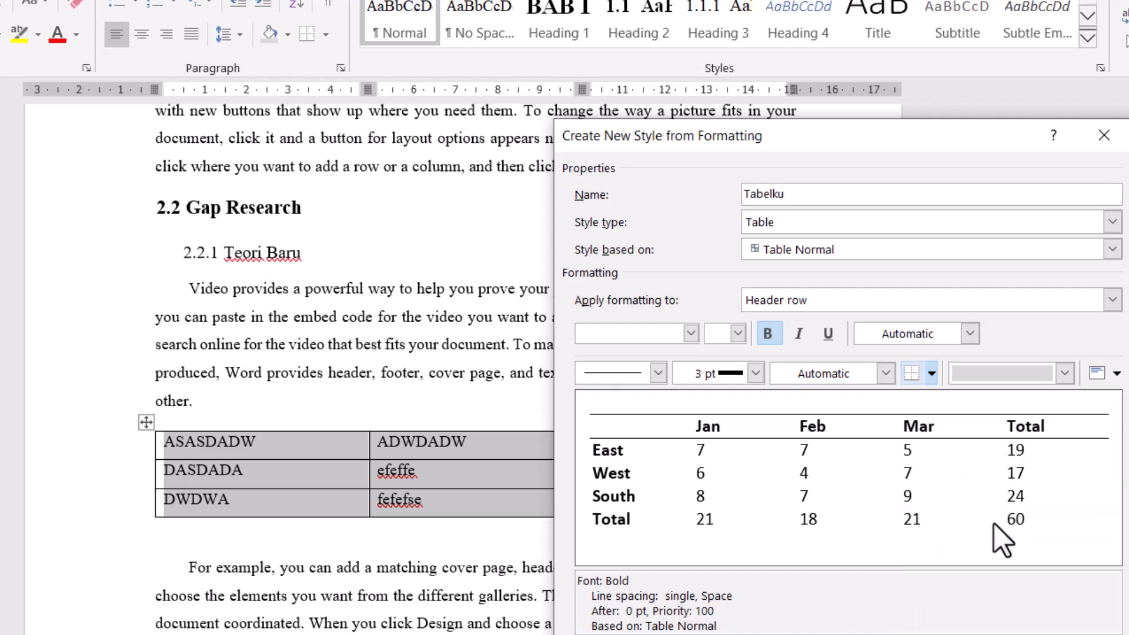
- Shade the odd banded rows of the Tabelku style gray
left_click(873, 301)
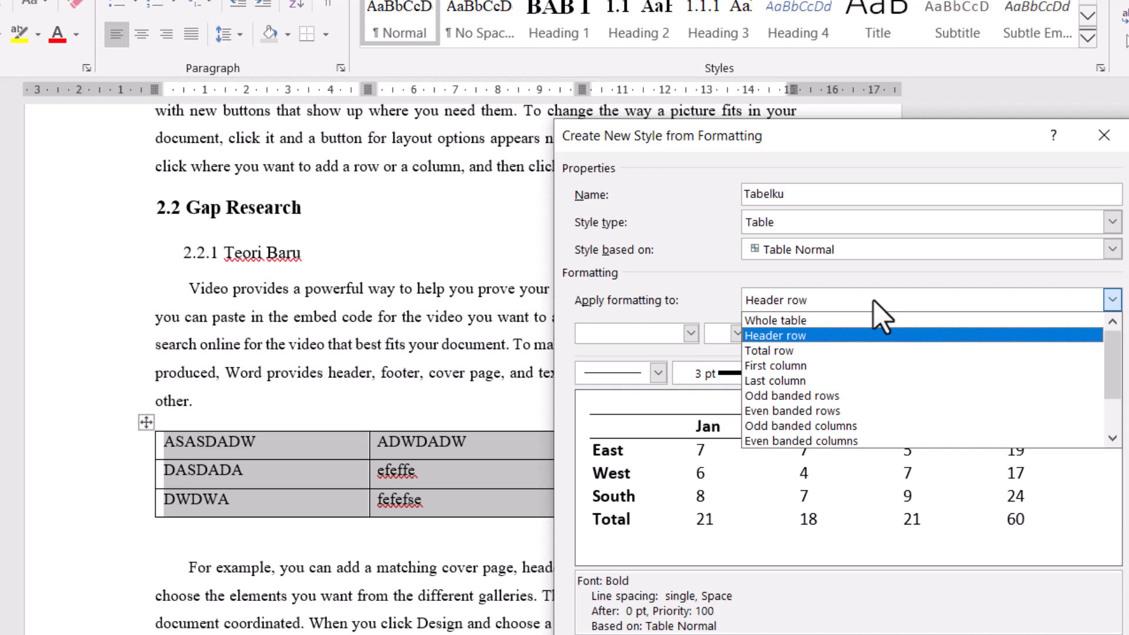
left_click(847, 396)
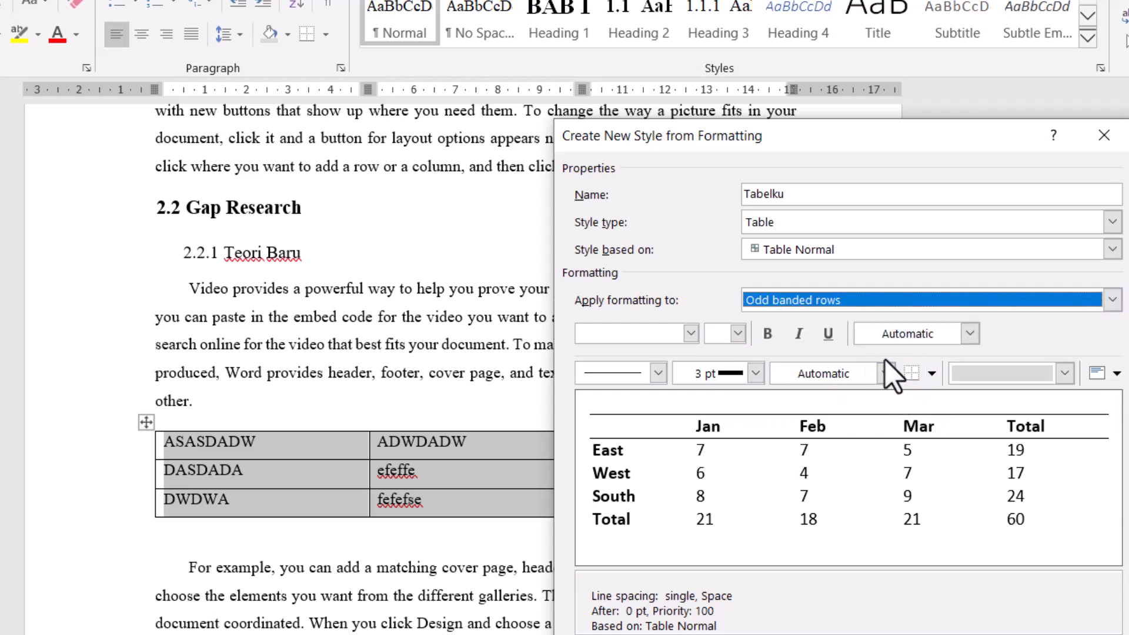
left_click(1064, 373)
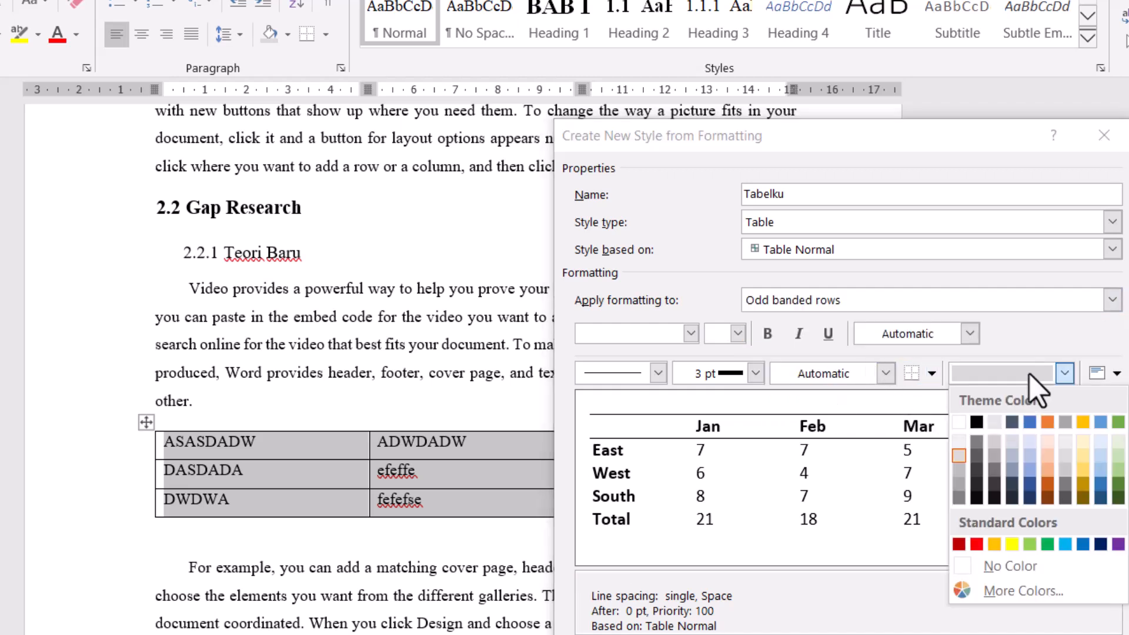
left_click(962, 465)
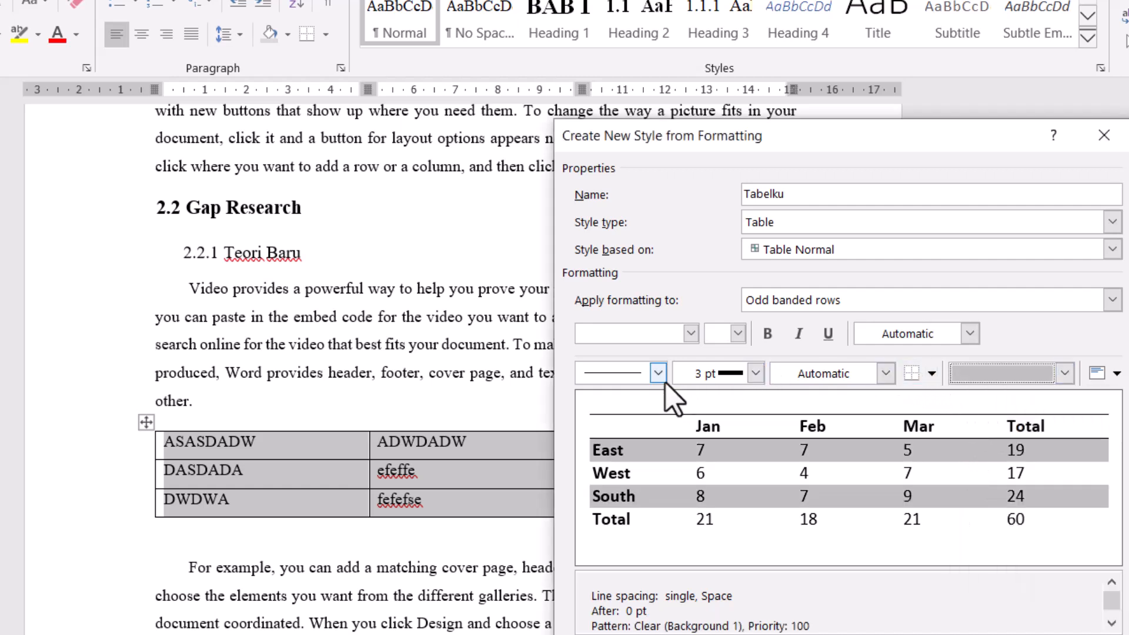
- Set the odd banded rows' font to Times New Roman, size 11, and confirm the Tabelku style
left_click(619, 336)
type("Times New Roman")
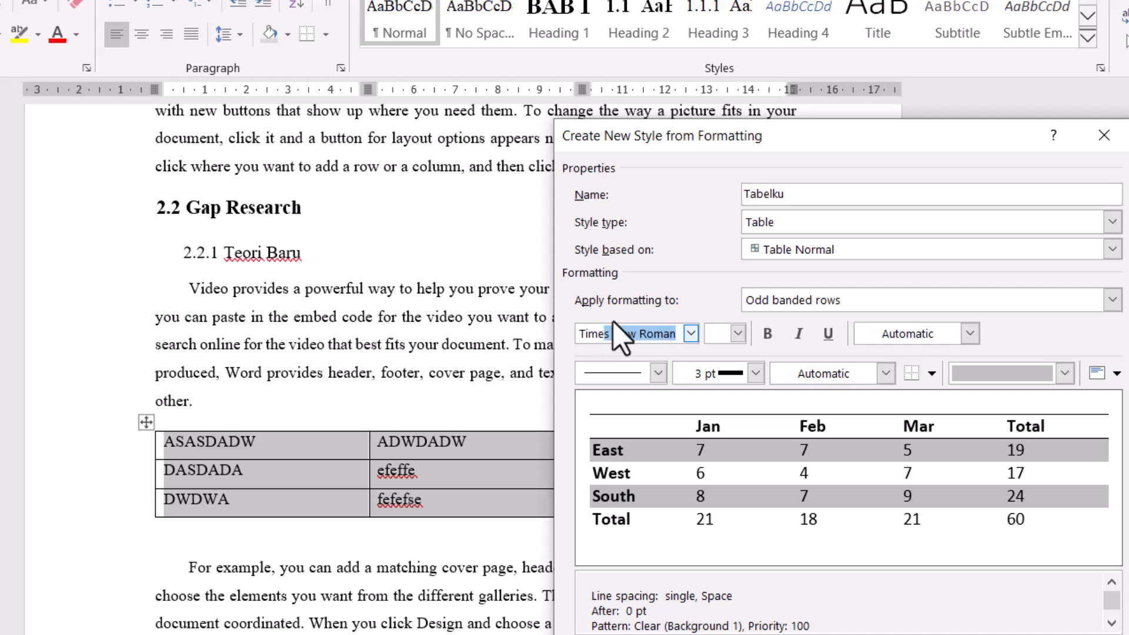
left_click(722, 334)
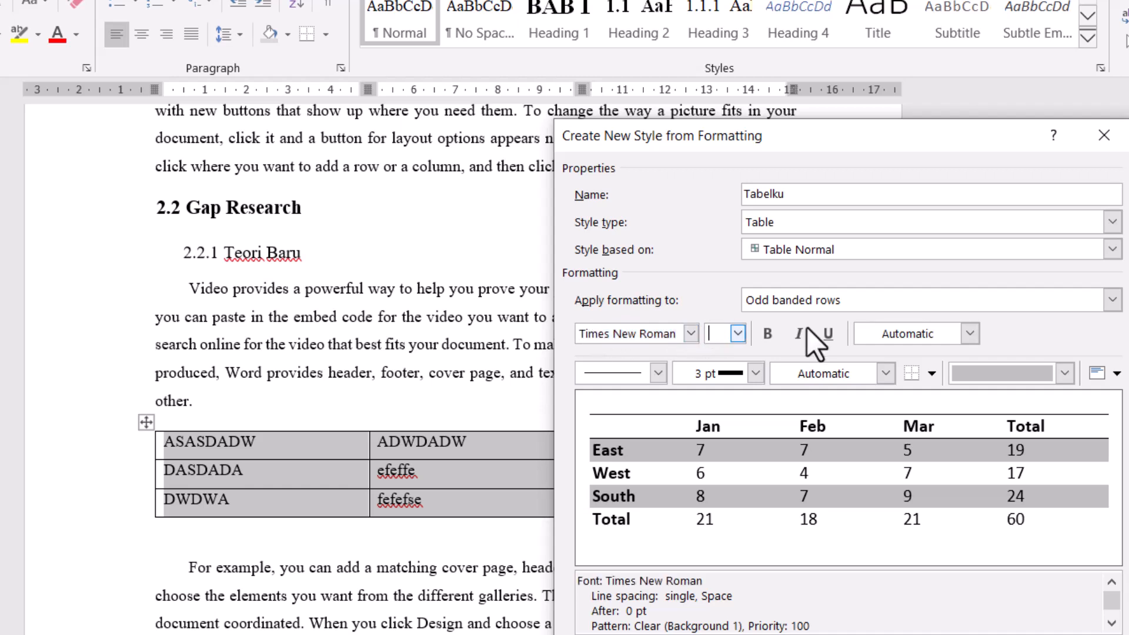
type("11")
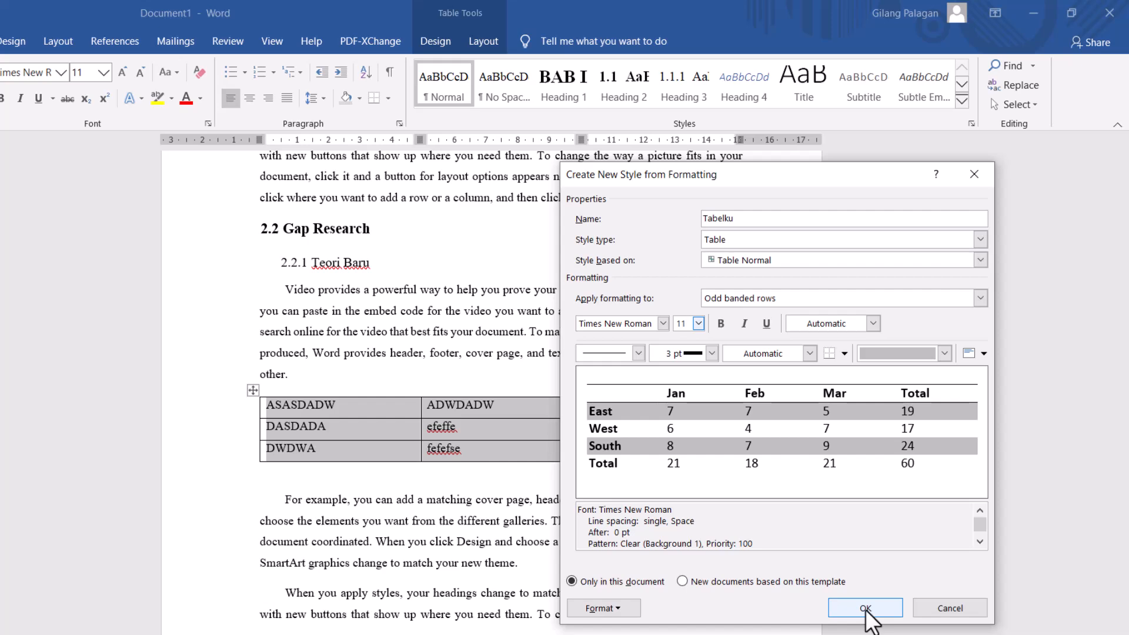
left_click(865, 609)
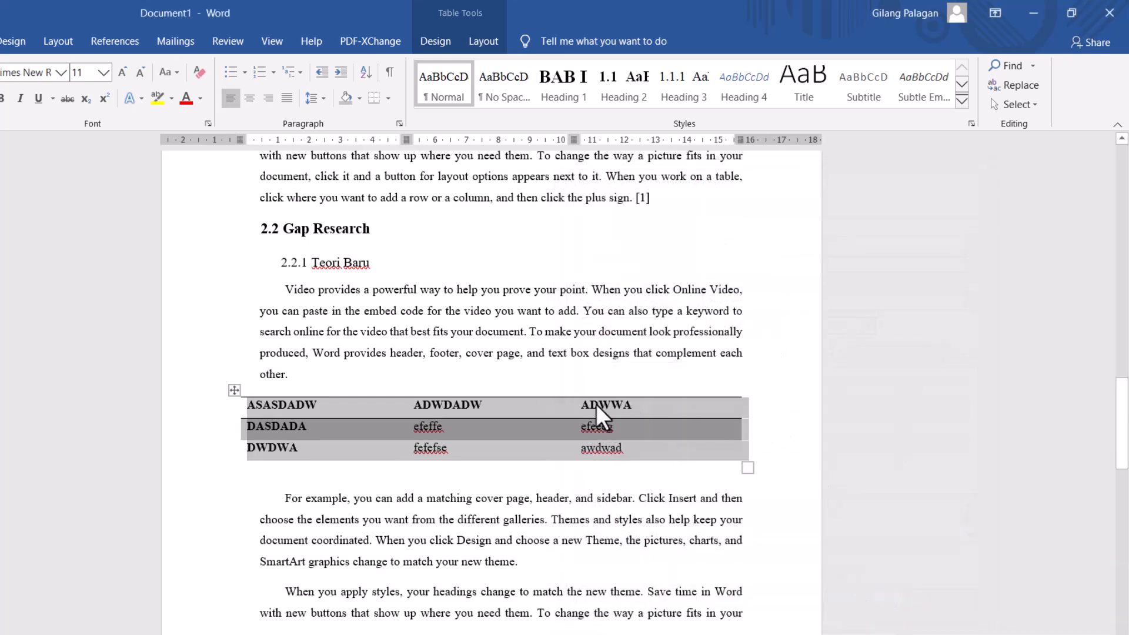
left_click(479, 433)
left_click(520, 414)
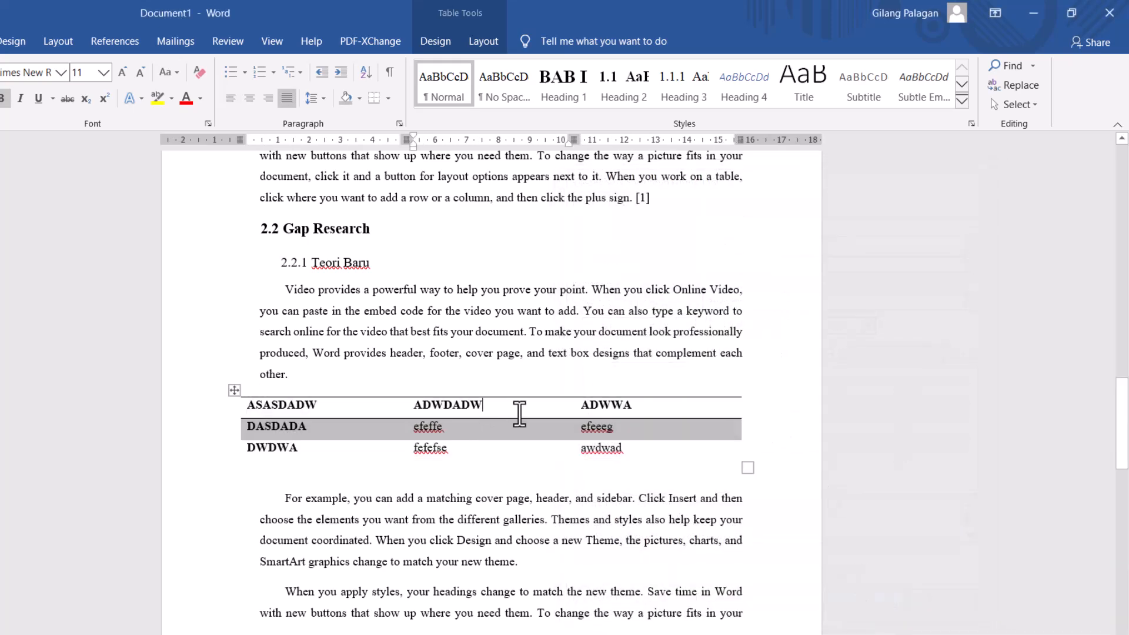
- Reapply the Tabelku style to the whole table under section 2.2.1
left_click(234, 390)
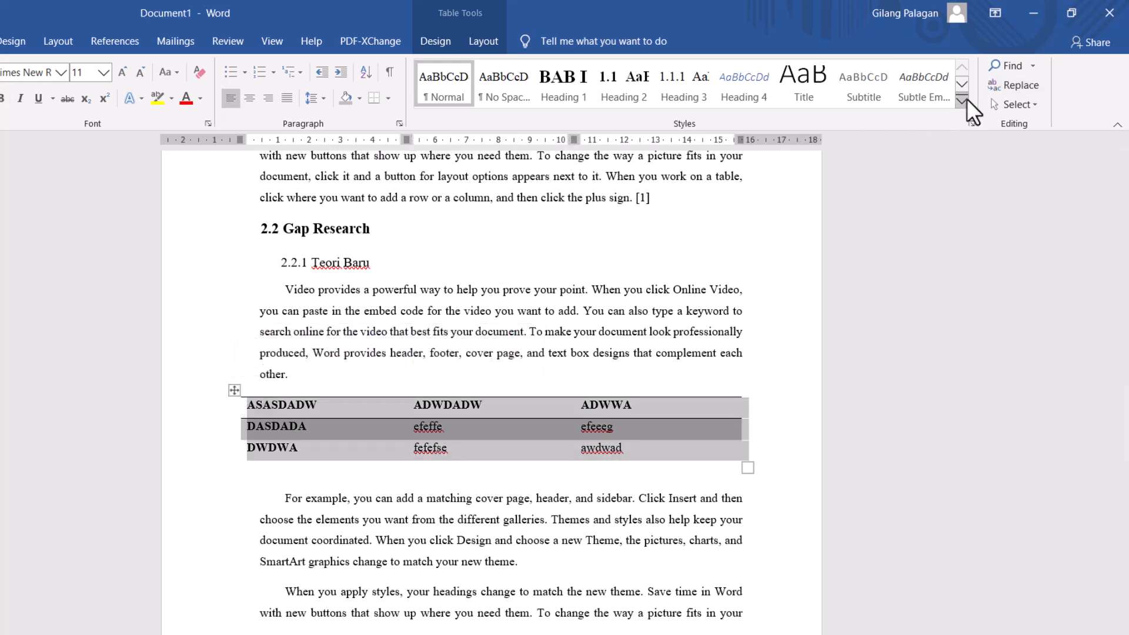
left_click(962, 100)
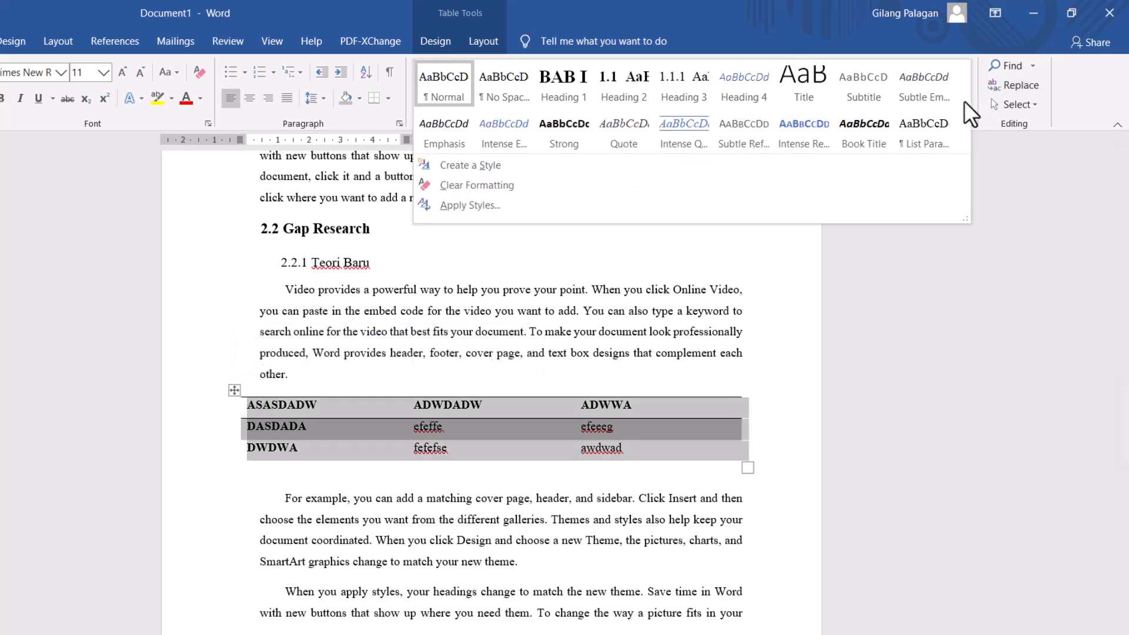
left_click(473, 206)
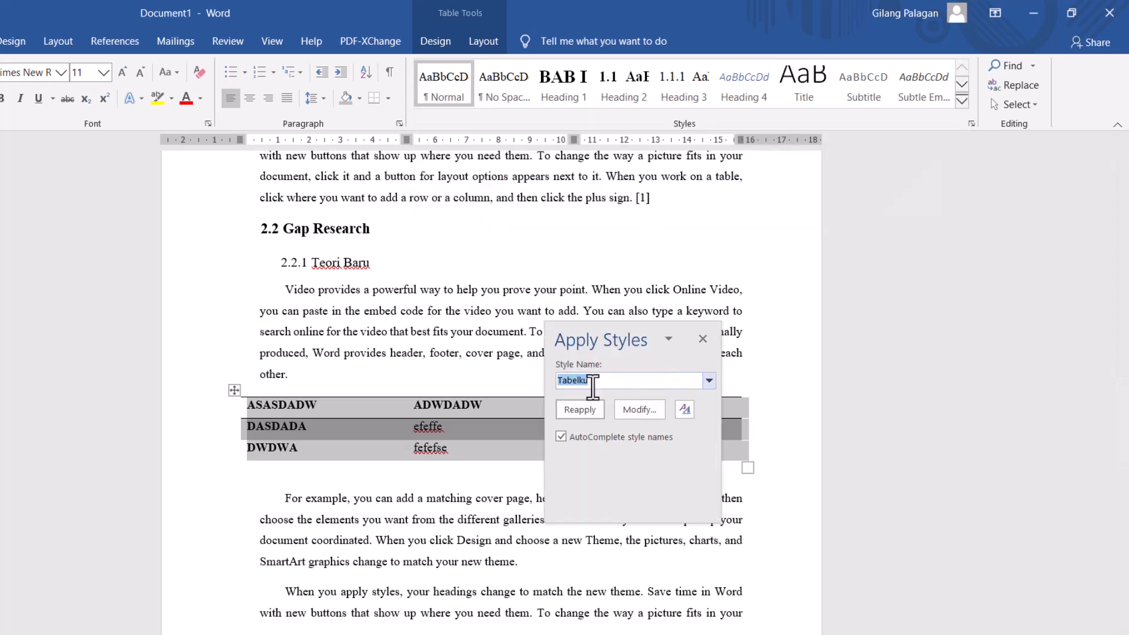
left_click(586, 411)
left_click(701, 339)
left_click(465, 467)
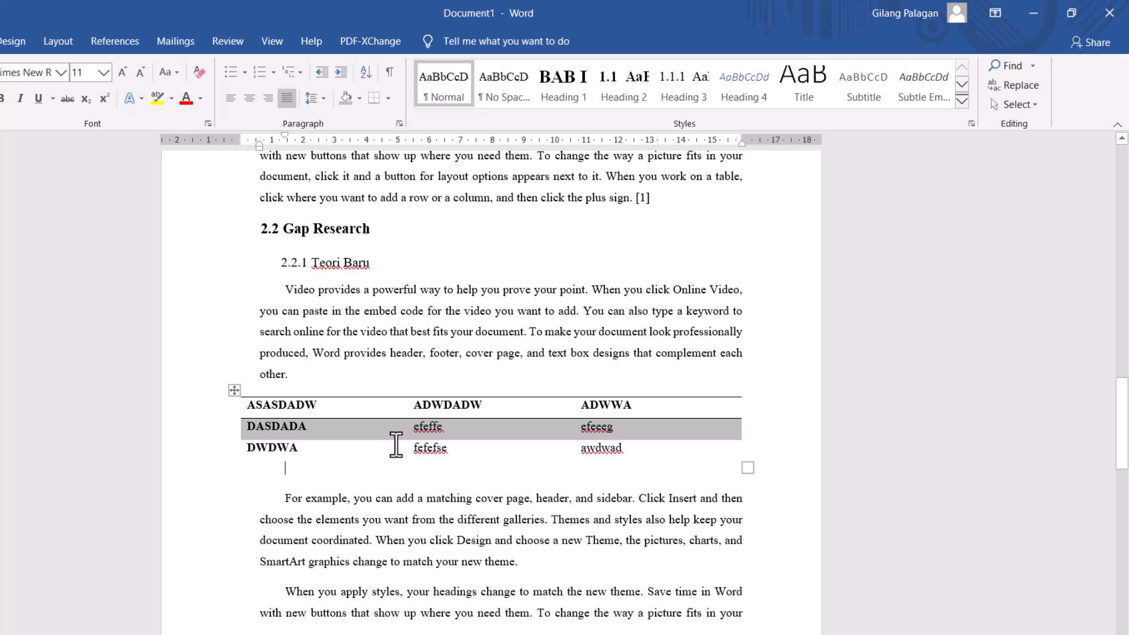
- Add a new line reading "Table pendapatan" between the paragraph under Teori Baru and the table
left_click(328, 387)
key("Right")
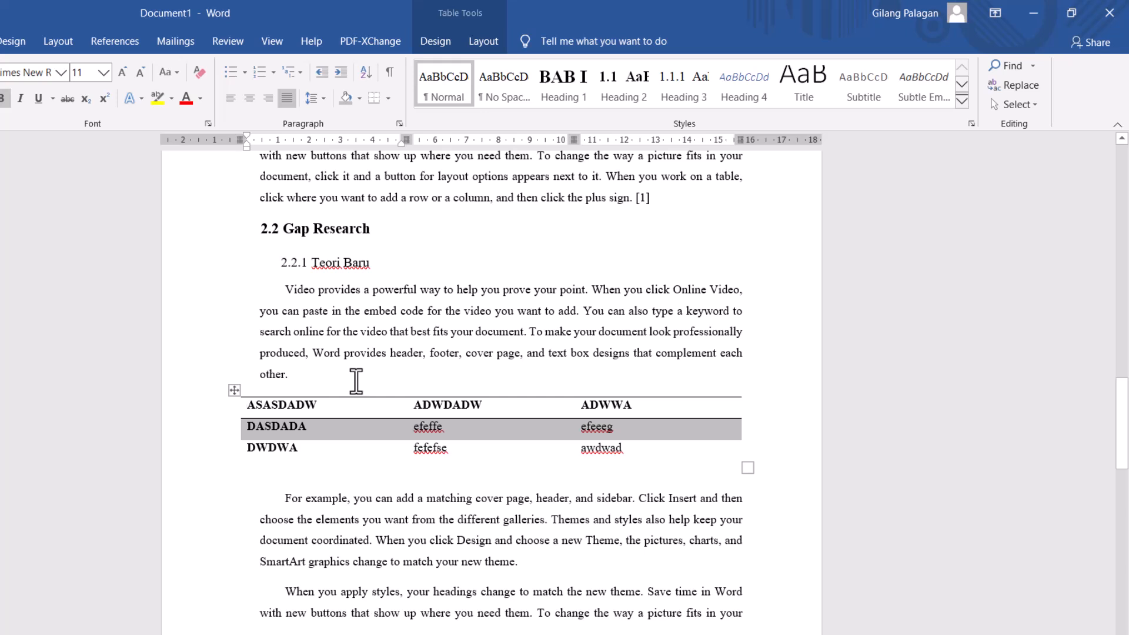
key("Up")
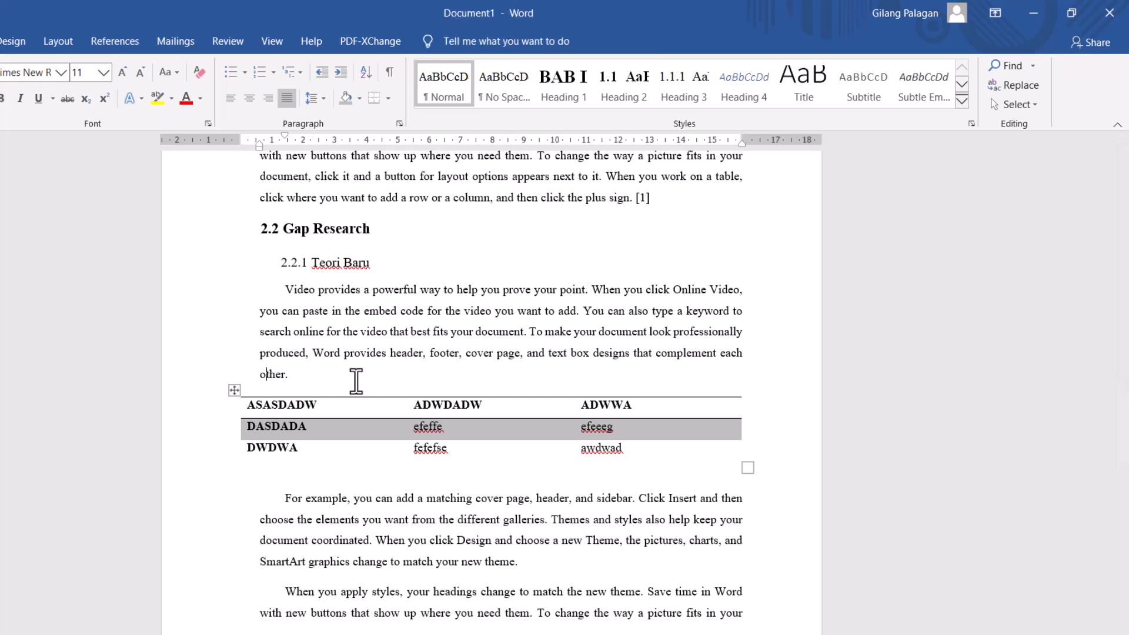
key("Right")
key("Right")
key("Right")
key("Return")
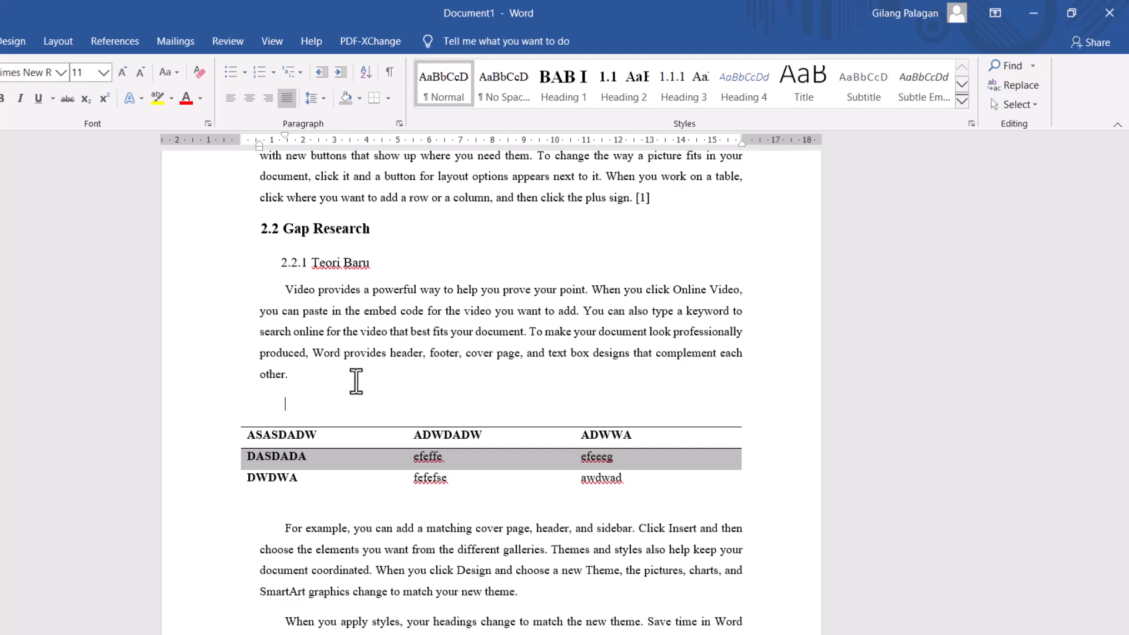
type("Ta")
key("BackSpace")
key("BackSpace")
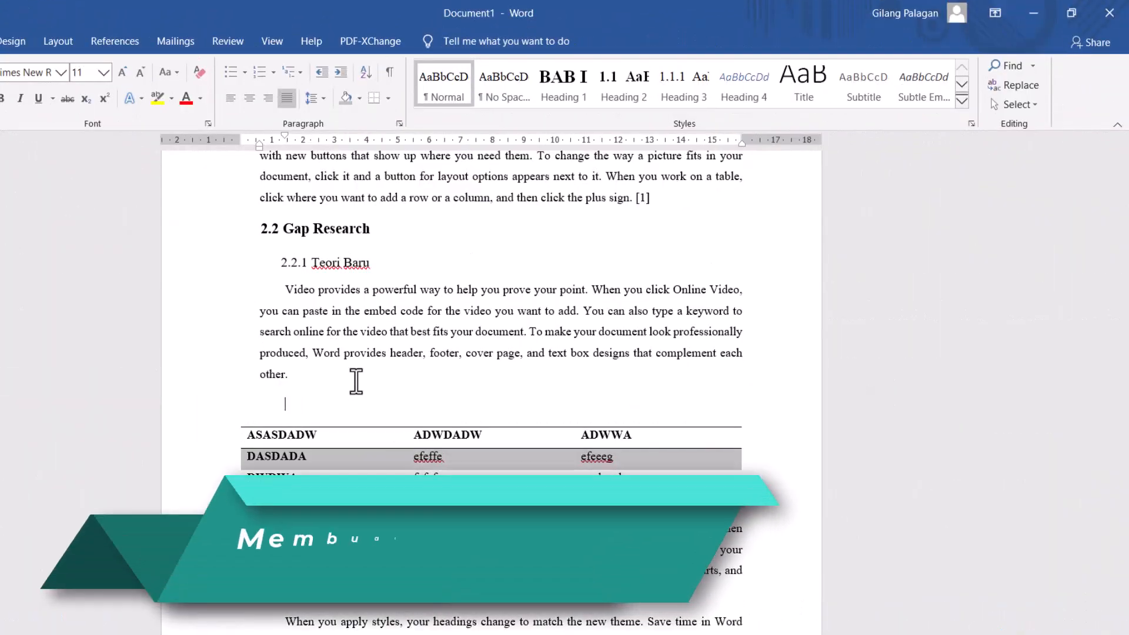
type("Table")
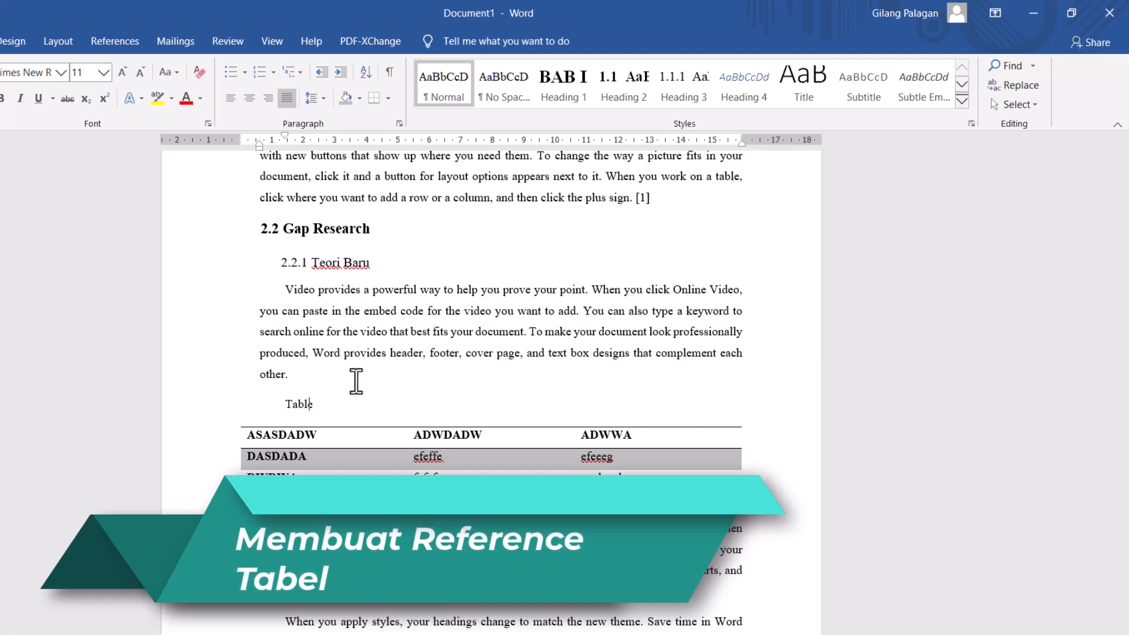
type(" pendapatan")
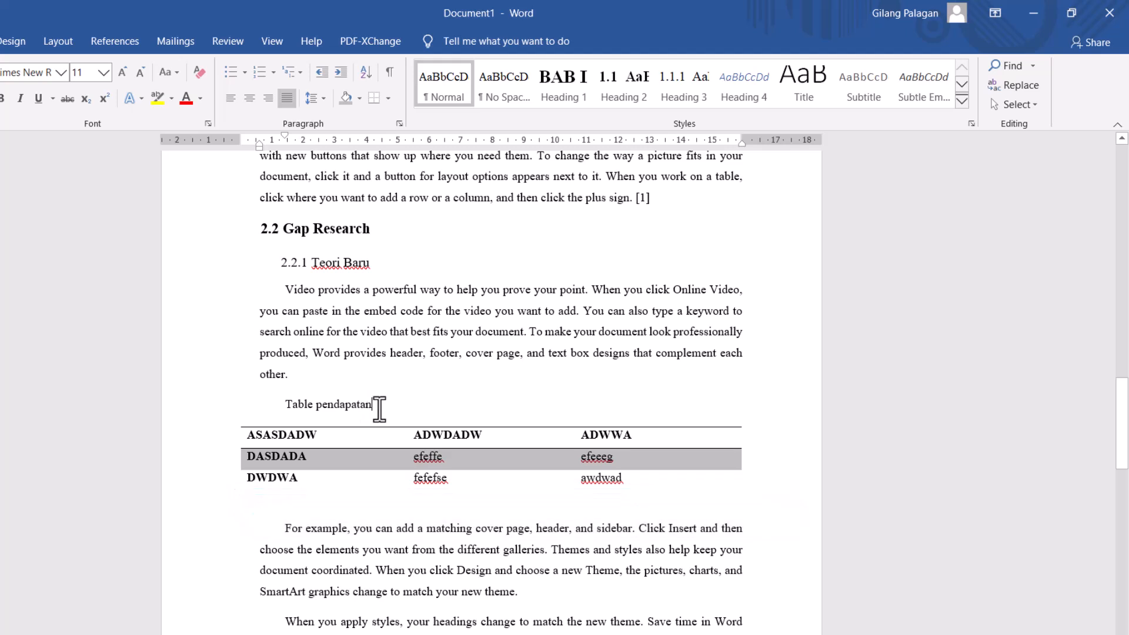
- Start a caption in front of the "Table pendapatan" text and choose Tabel as its label
left_click(285, 404)
left_click(107, 37)
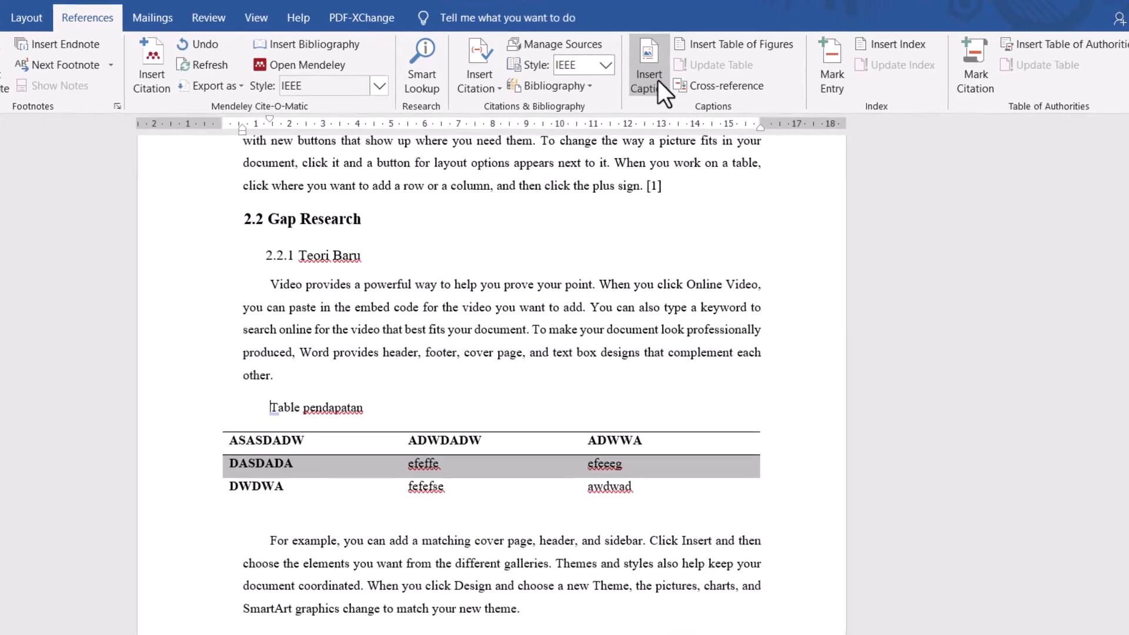
left_click(653, 85)
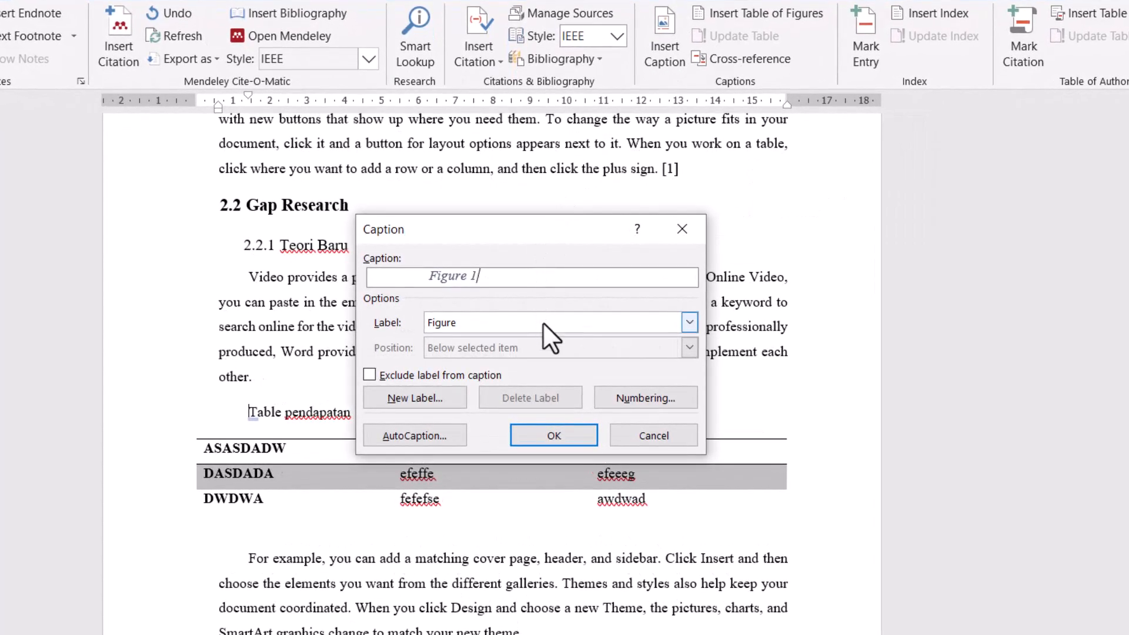
left_click(541, 323)
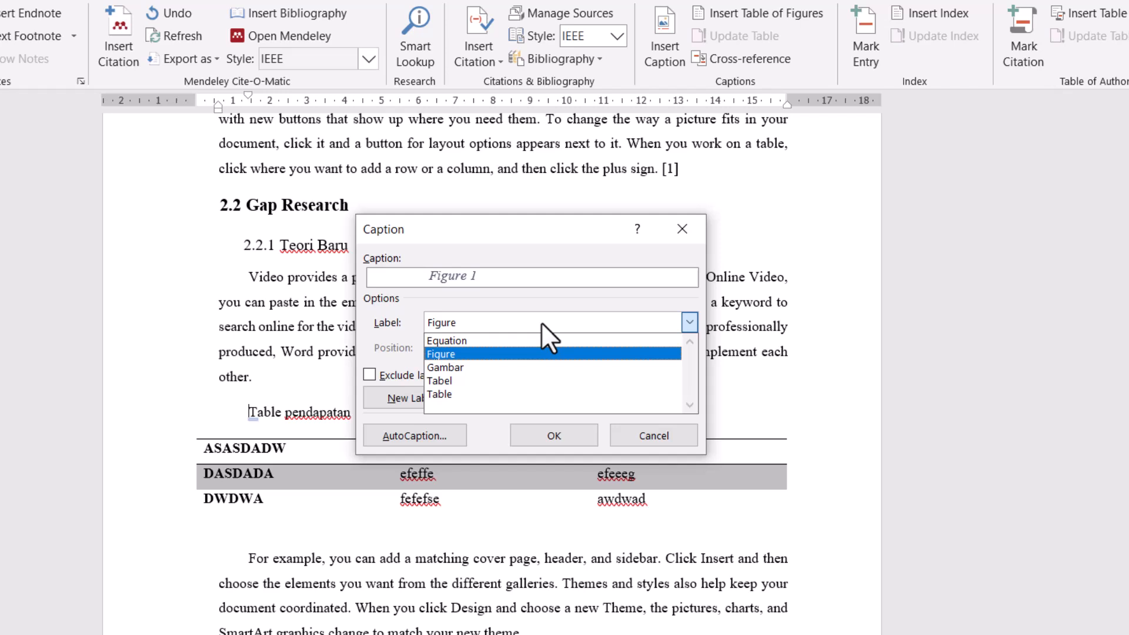
left_click(505, 379)
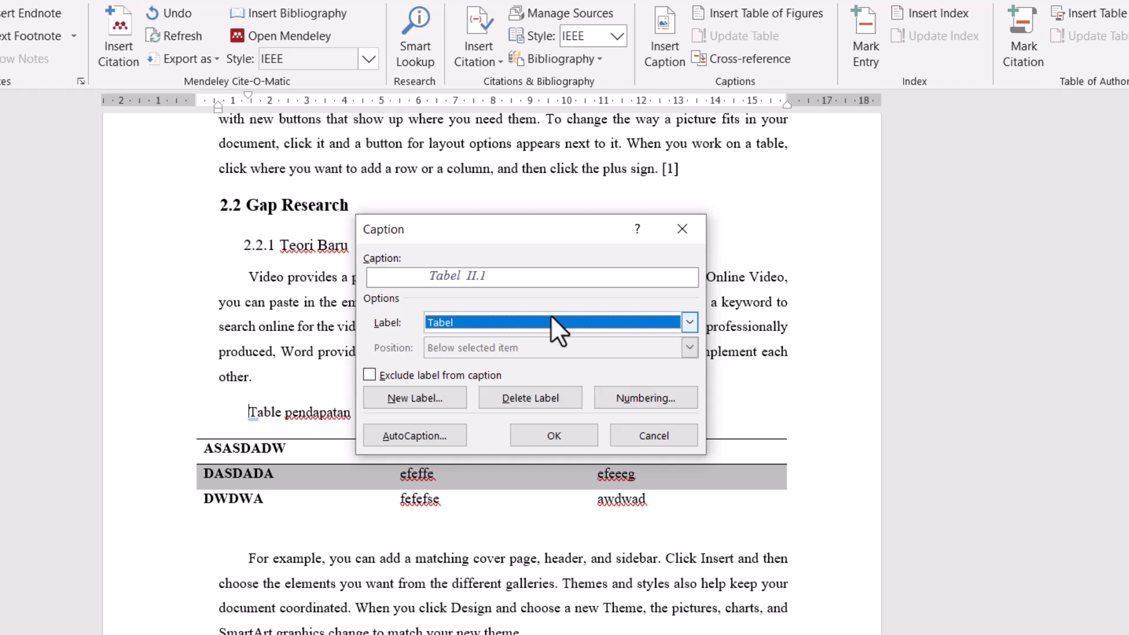
- Number the caption in 1, 2, 3 format with the Heading 1 chapter number and a period separator, and insert it
left_click(627, 396)
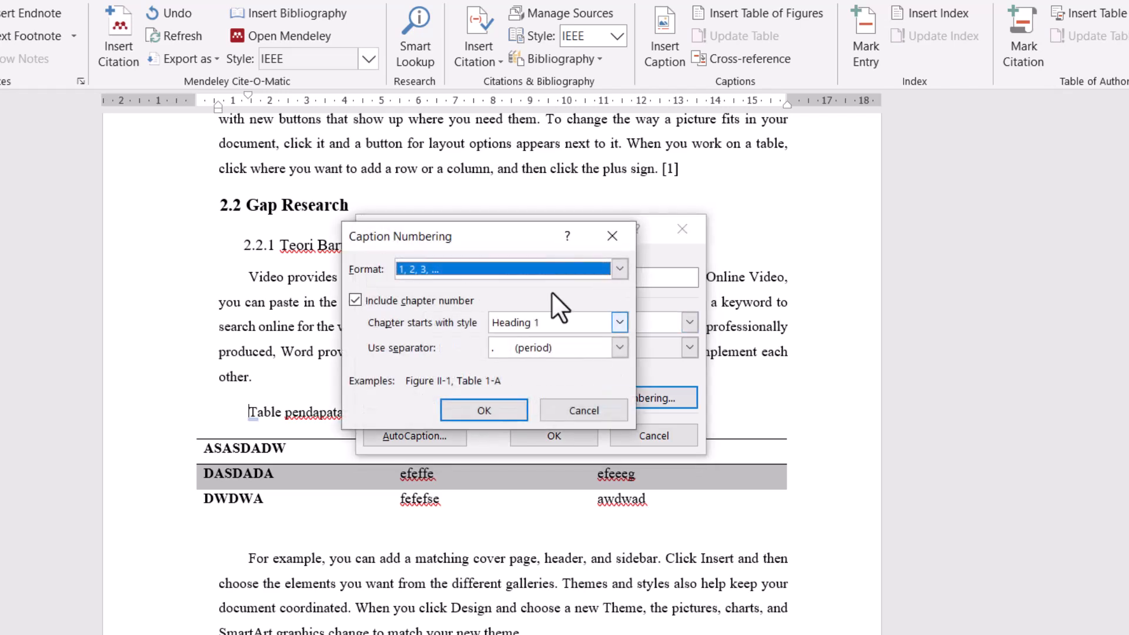
left_click(518, 269)
left_click(518, 269)
left_click(357, 300)
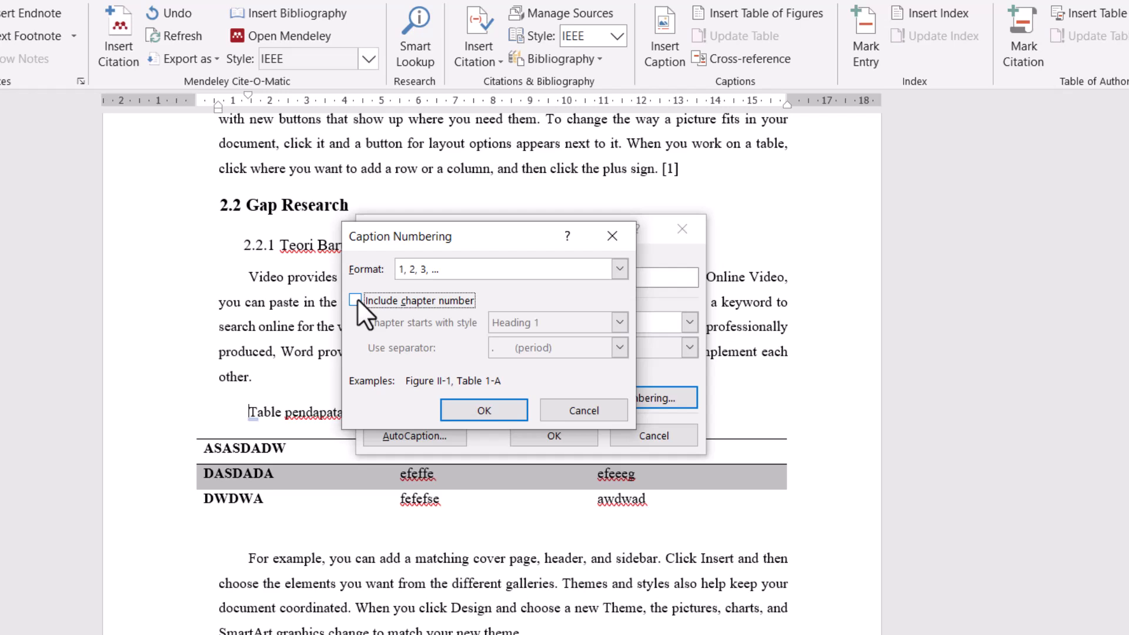
left_click(357, 300)
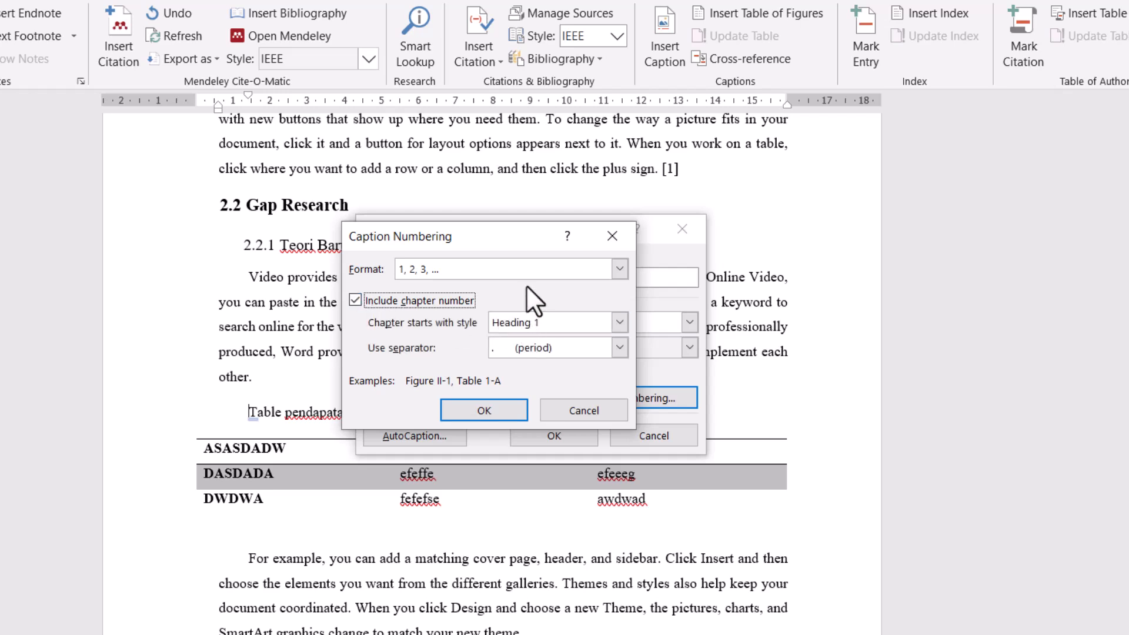
left_click(597, 351)
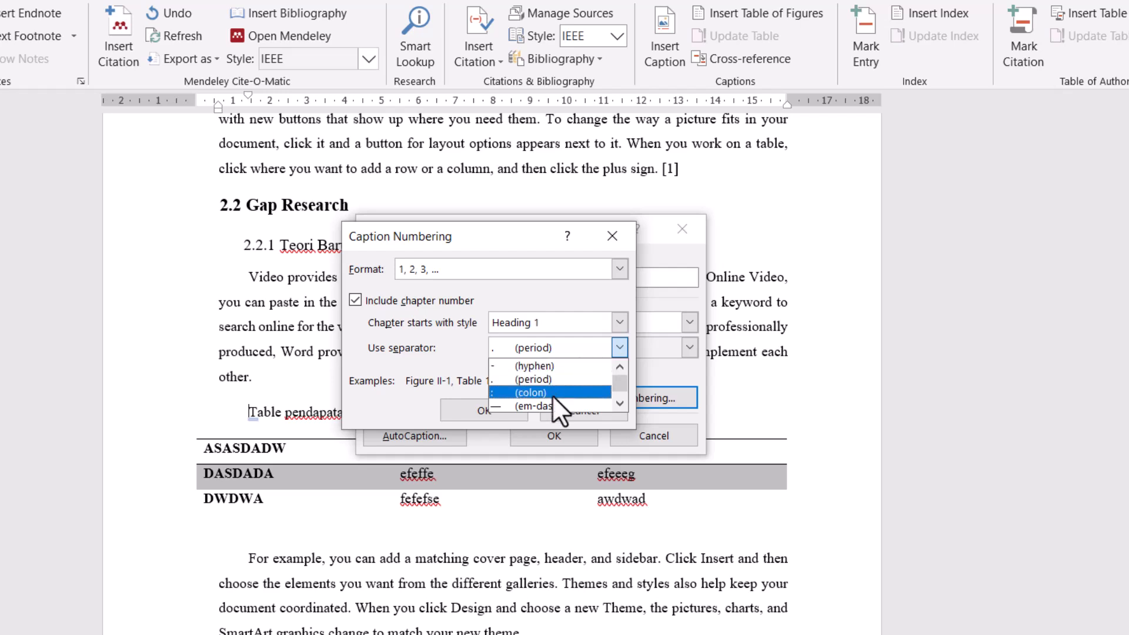
left_click(549, 380)
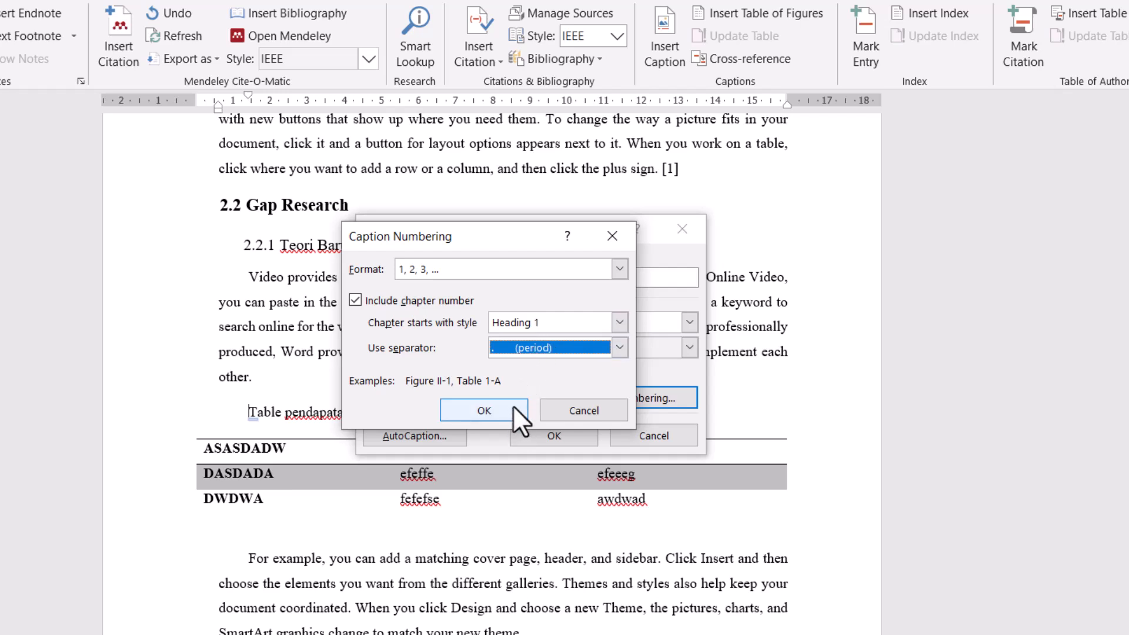
left_click(484, 411)
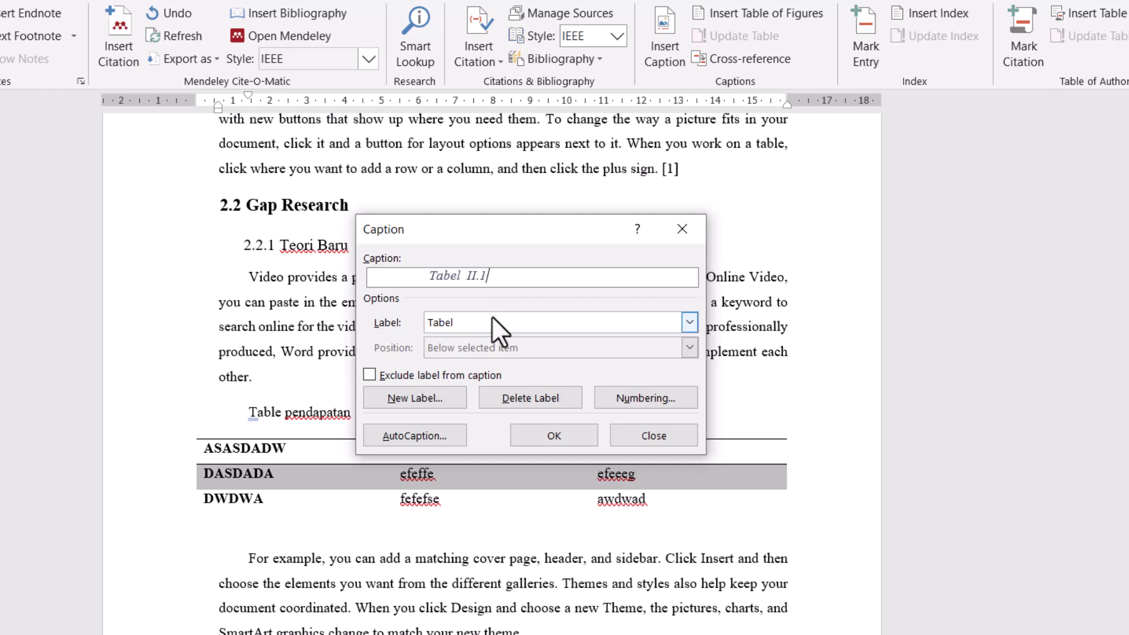
left_click(553, 435)
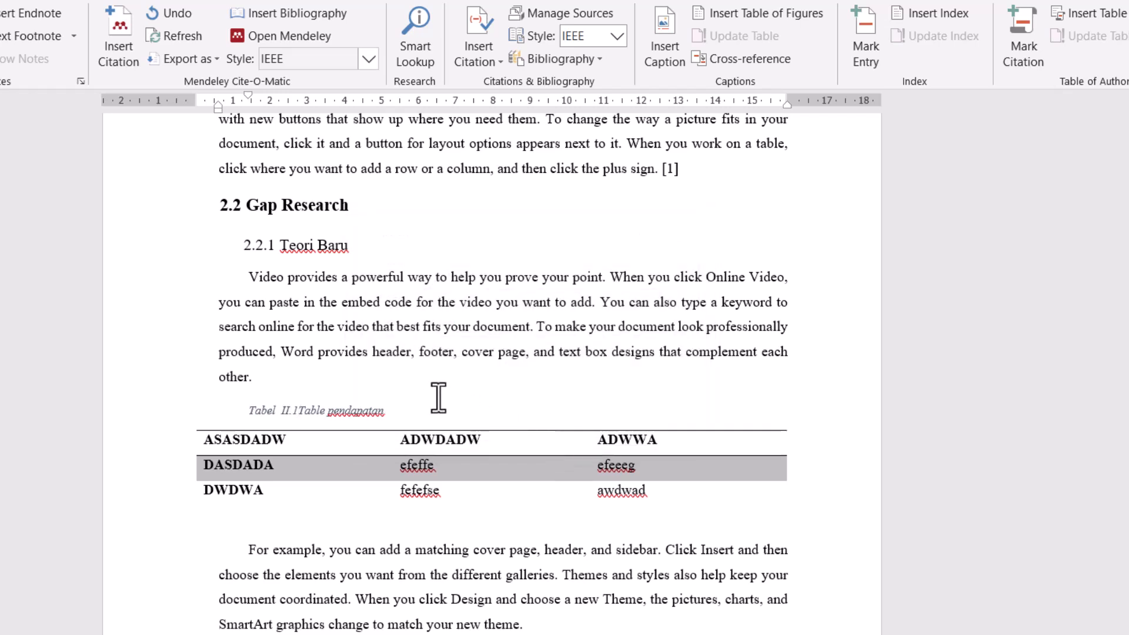
scroll(443, 398, "up", 10)
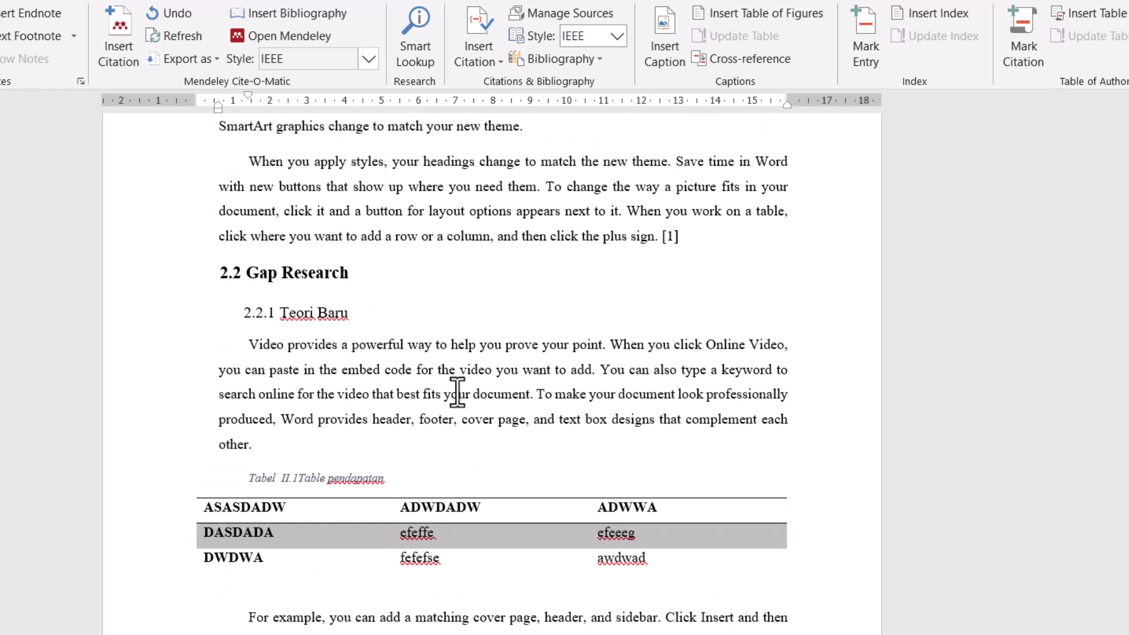
scroll(455, 393, "up", 3)
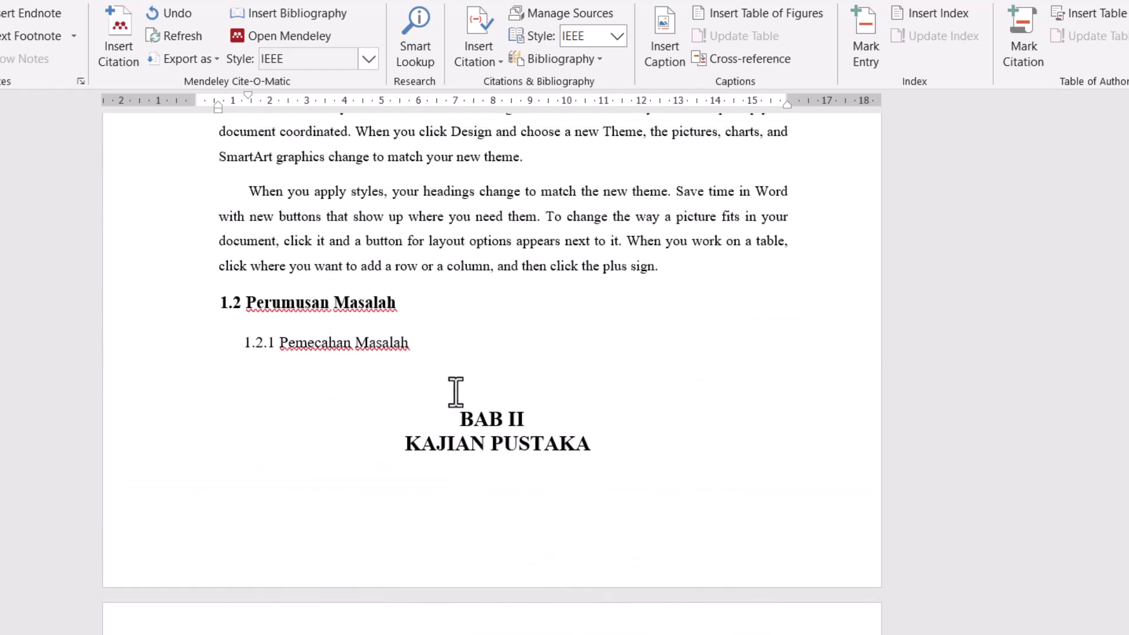
scroll(453, 392, "down", 12)
scroll(451, 391, "down", 3)
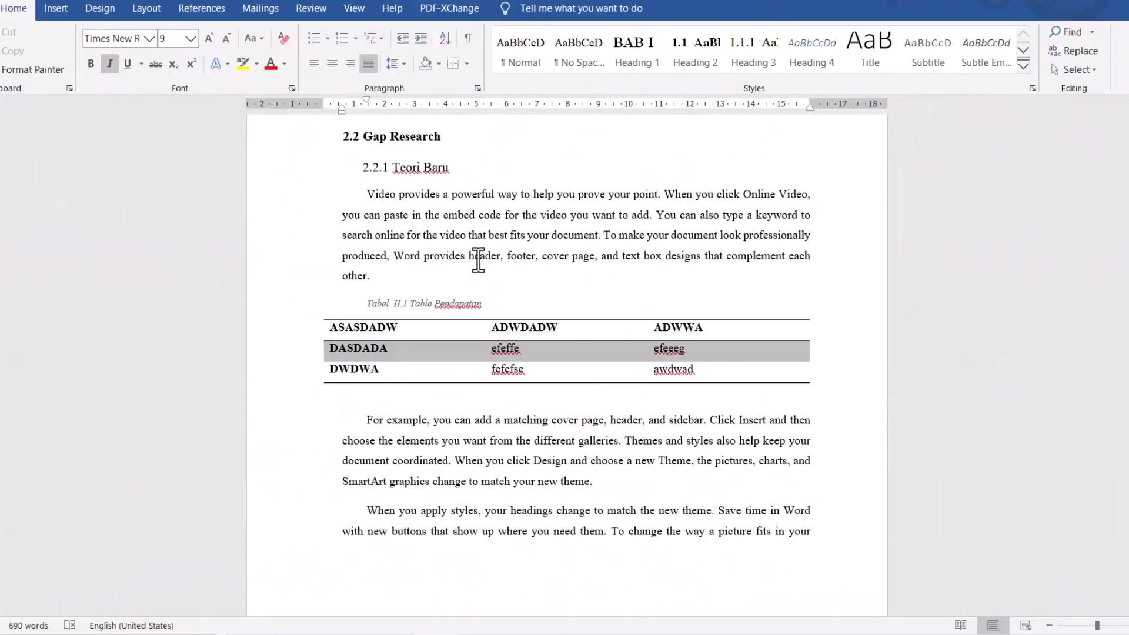
- Create a new style named Keterangan Tabel from the formatting of the table's caption line
left_click(1023, 65)
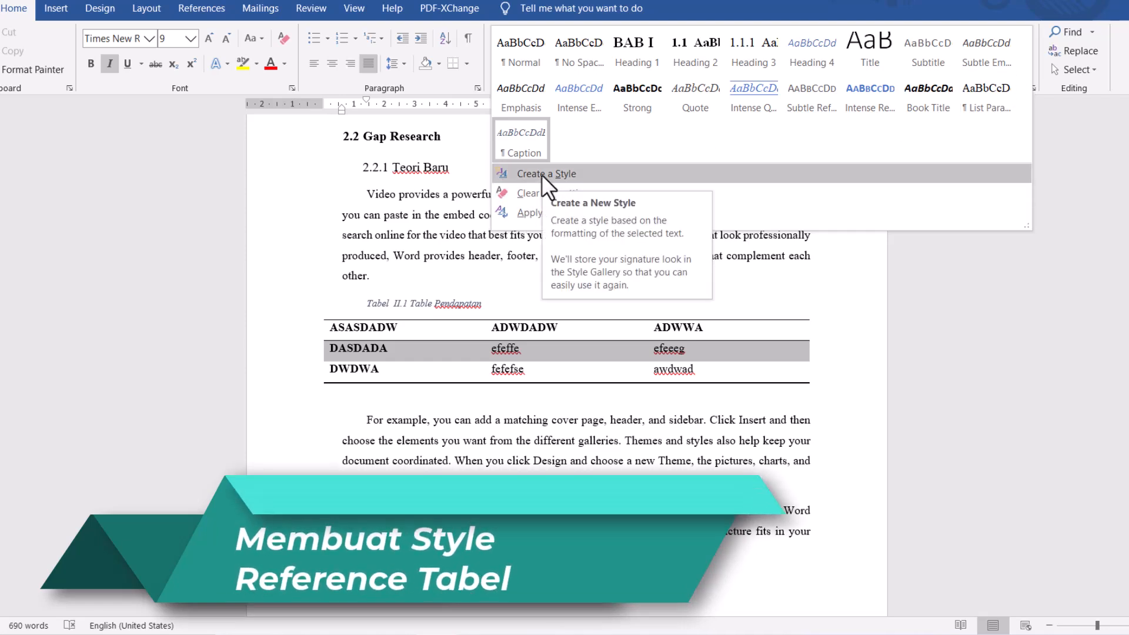
left_click(526, 135)
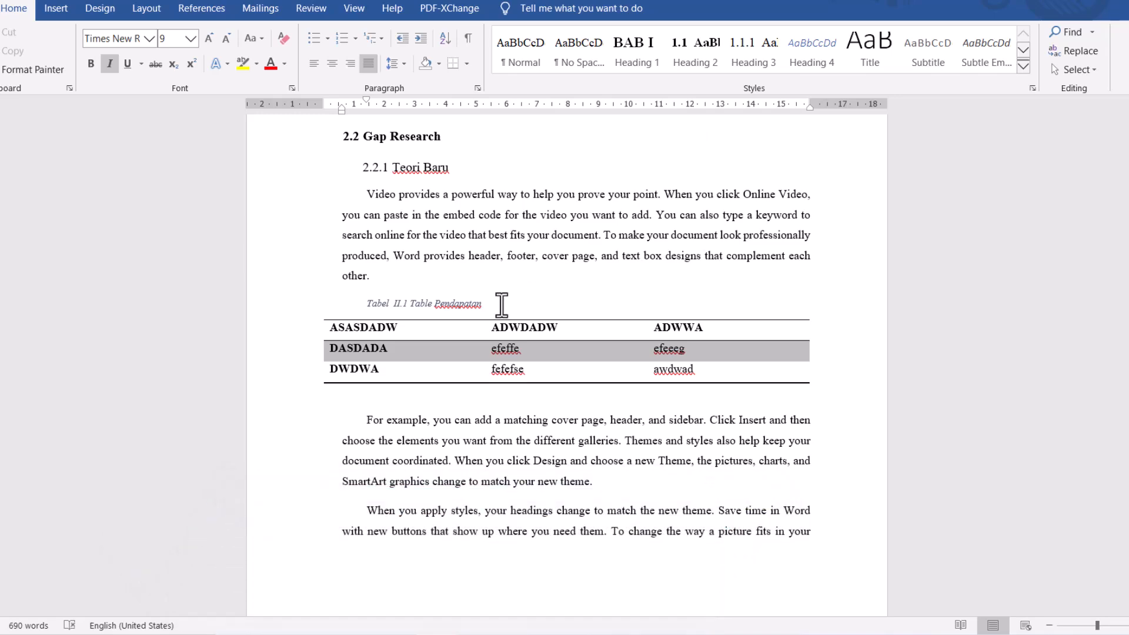
left_click_drag(501, 304, 364, 304)
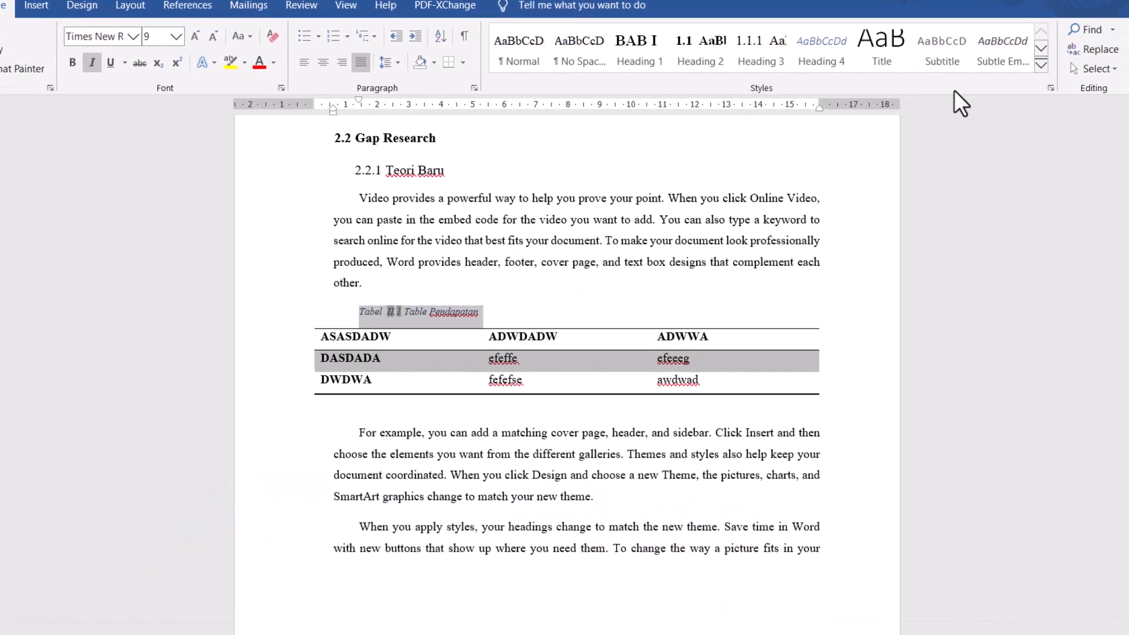
left_click(1041, 65)
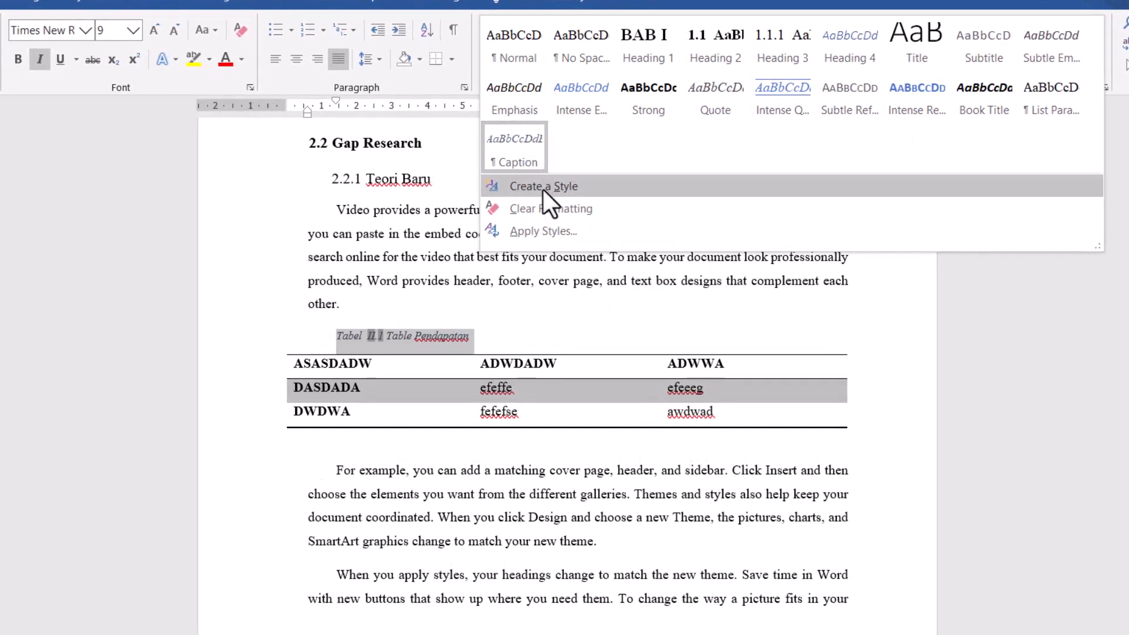
left_click(542, 187)
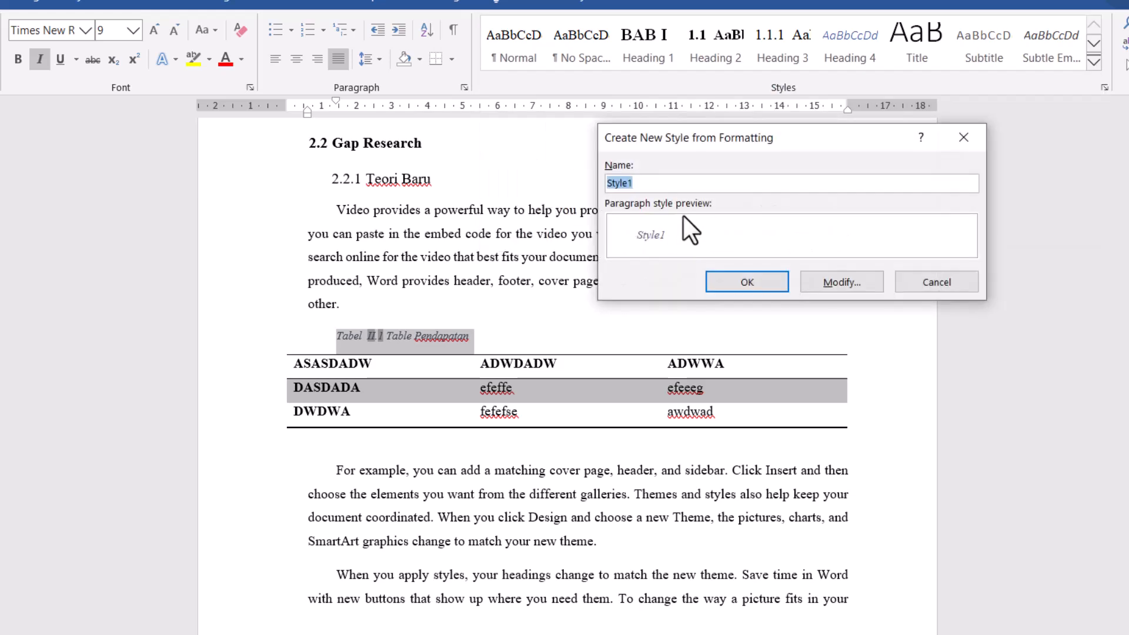
type("Keterangan Tabel")
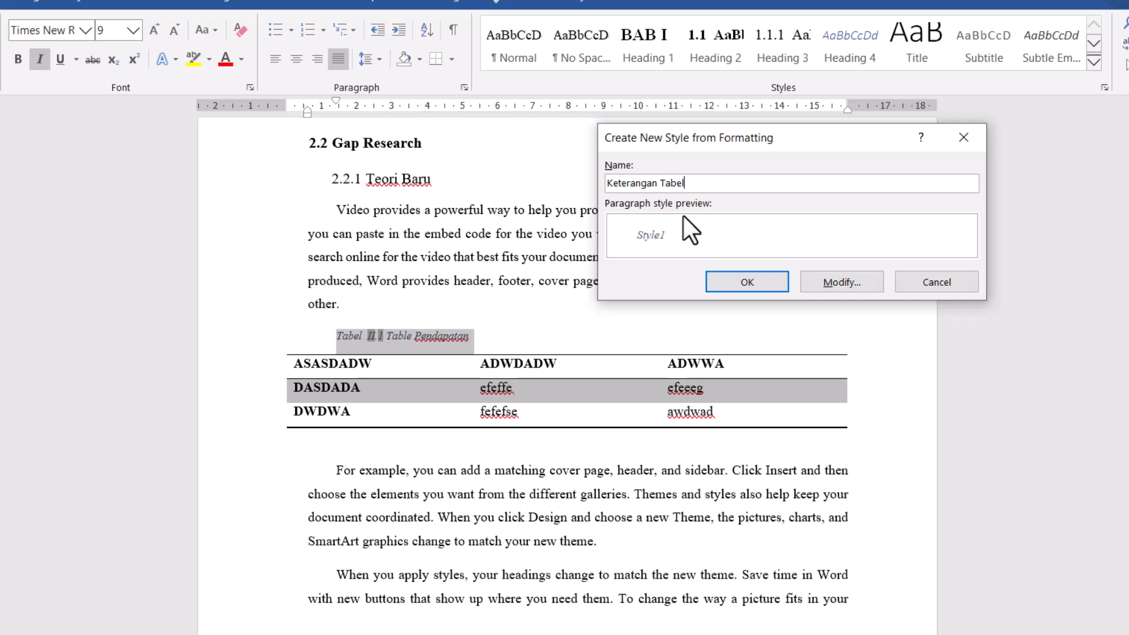
- Set the Keterangan Tabel style to Automatic font color, size 10 and left alignment
left_click(858, 283)
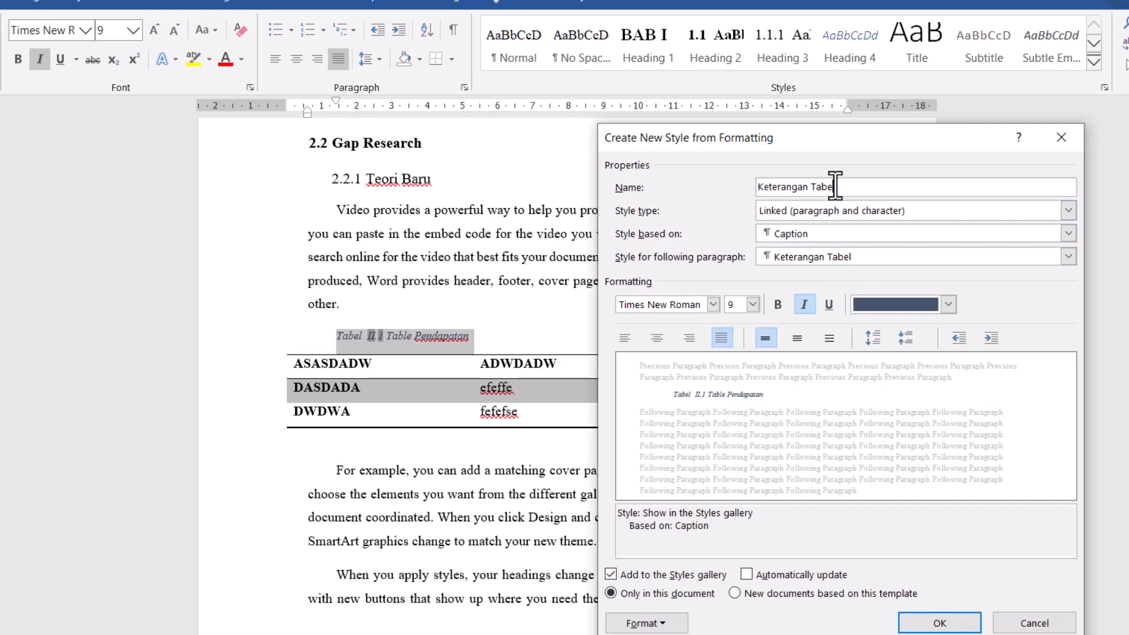
left_click(896, 303)
left_click(897, 327)
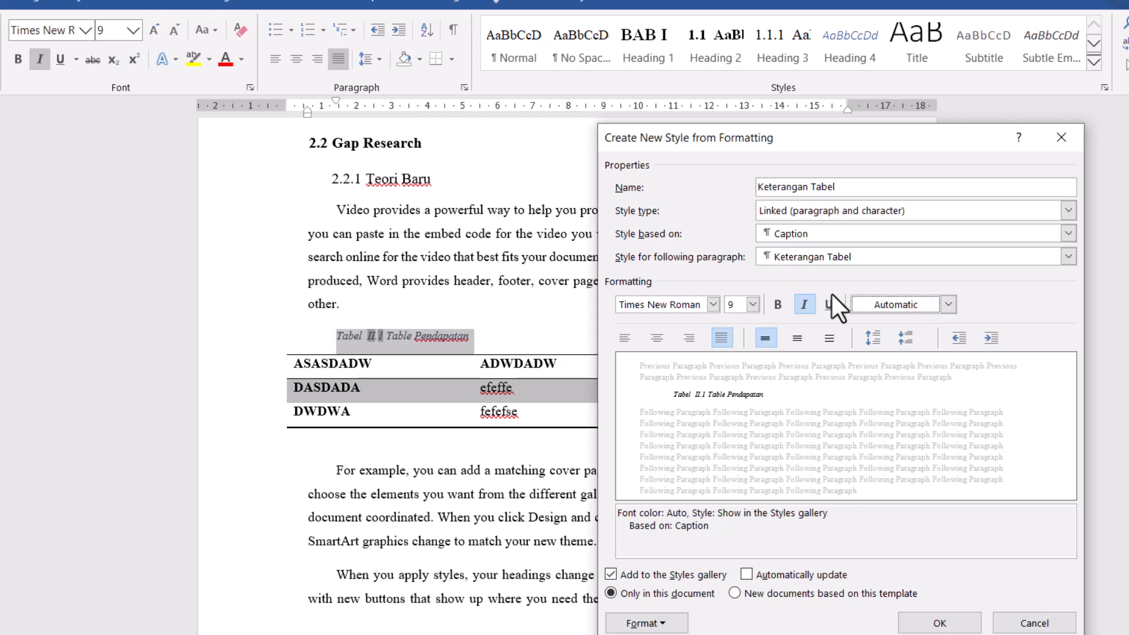
double_click(733, 305)
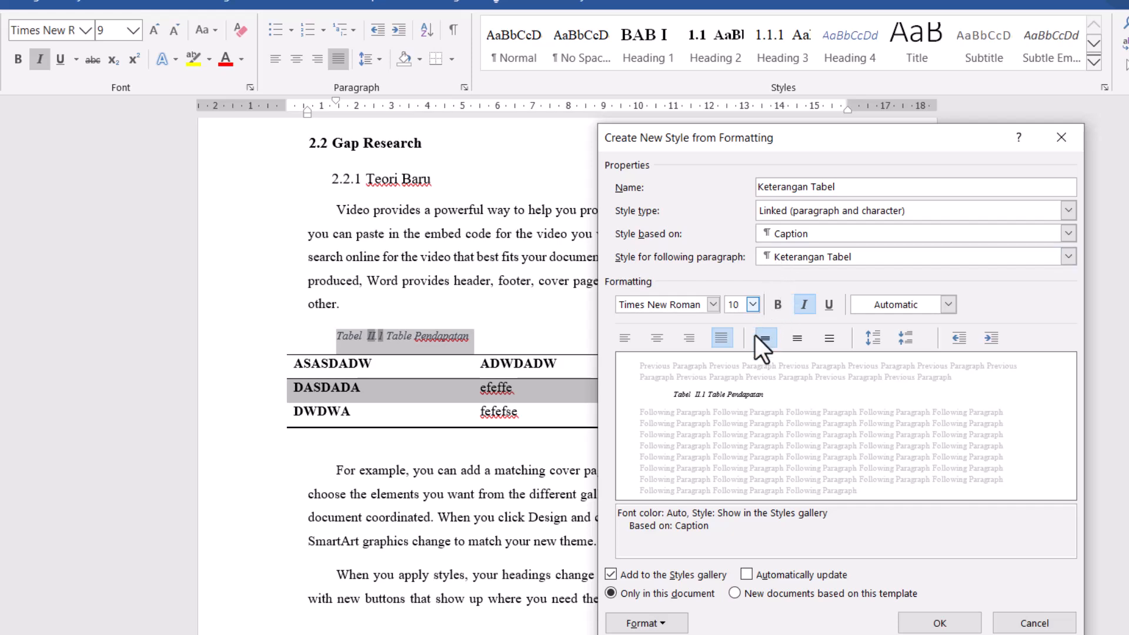
left_click(627, 341)
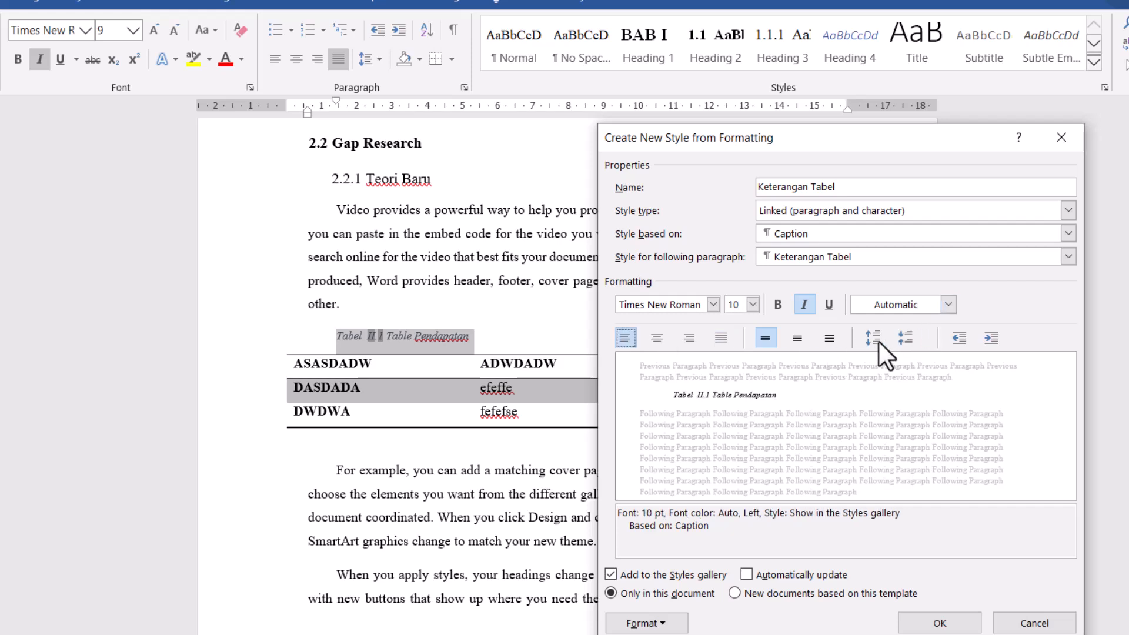
- Set the Keterangan Tabel style's left and first-line indents to 0 cm and save the new style
left_click(641, 622)
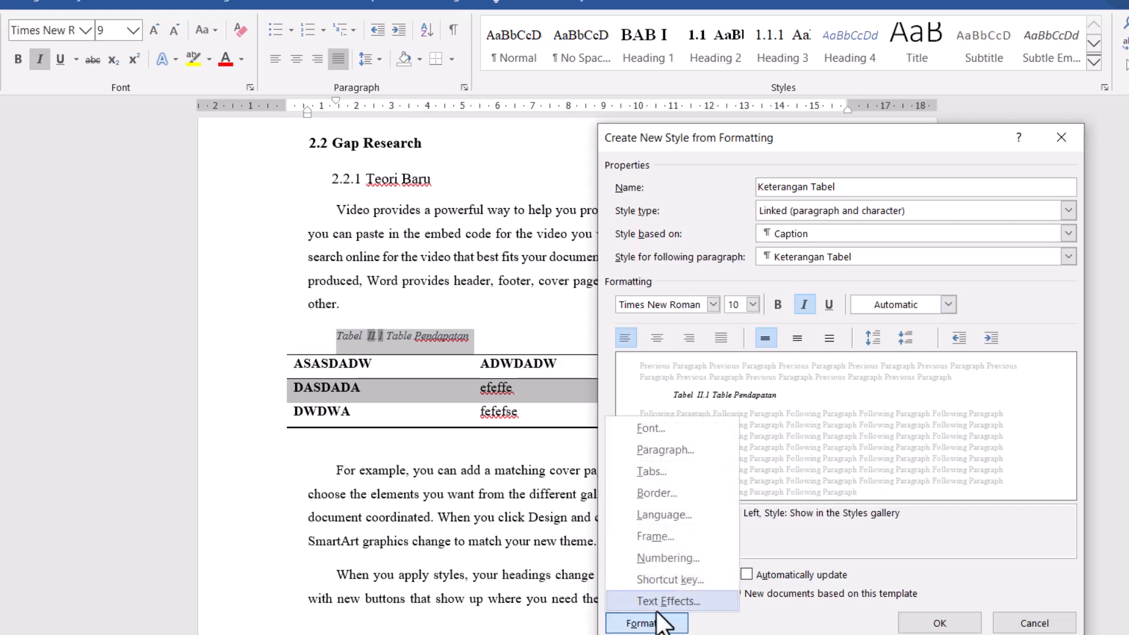
left_click(652, 449)
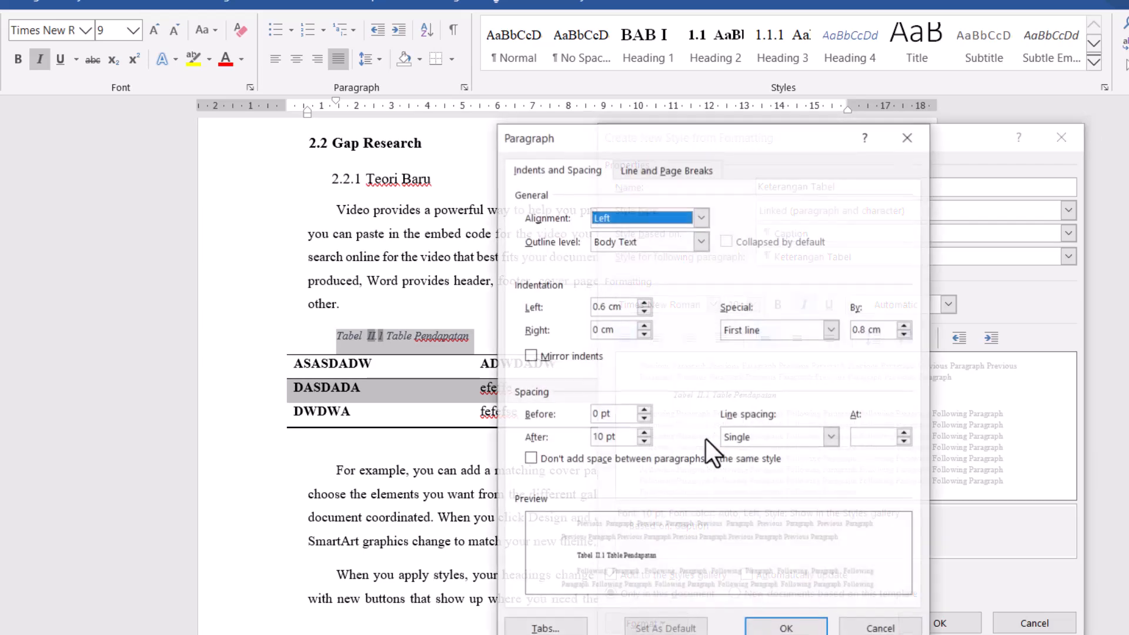
left_click(604, 305)
left_click_drag(604, 304, 574, 306)
type("0")
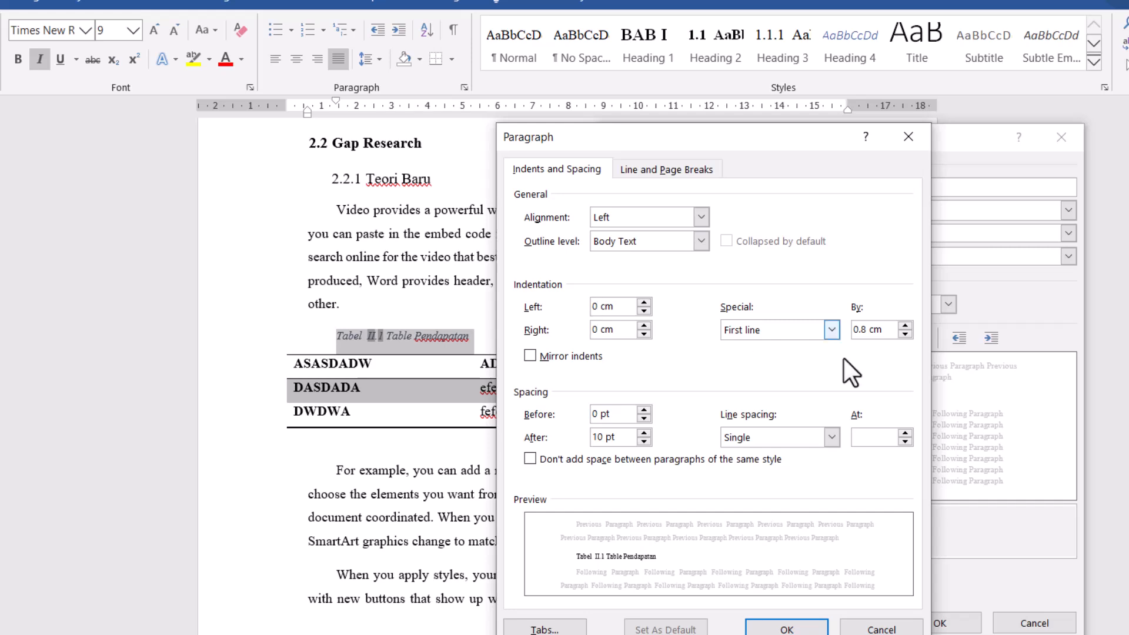
left_click(862, 330)
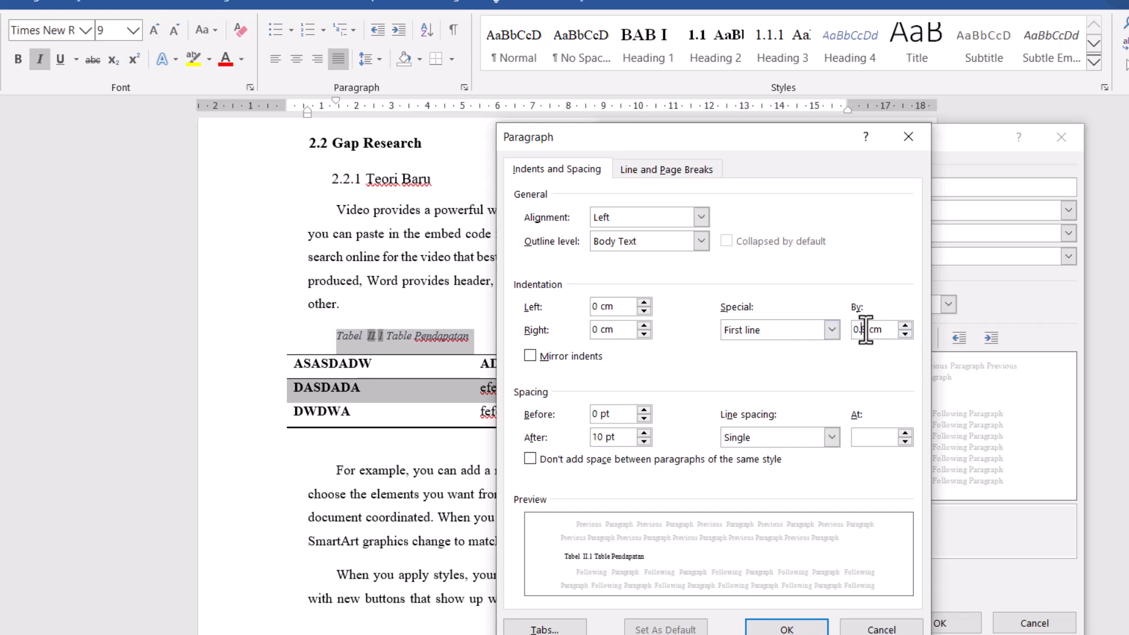
left_click_drag(865, 330, 831, 330)
type("0")
left_click(788, 627)
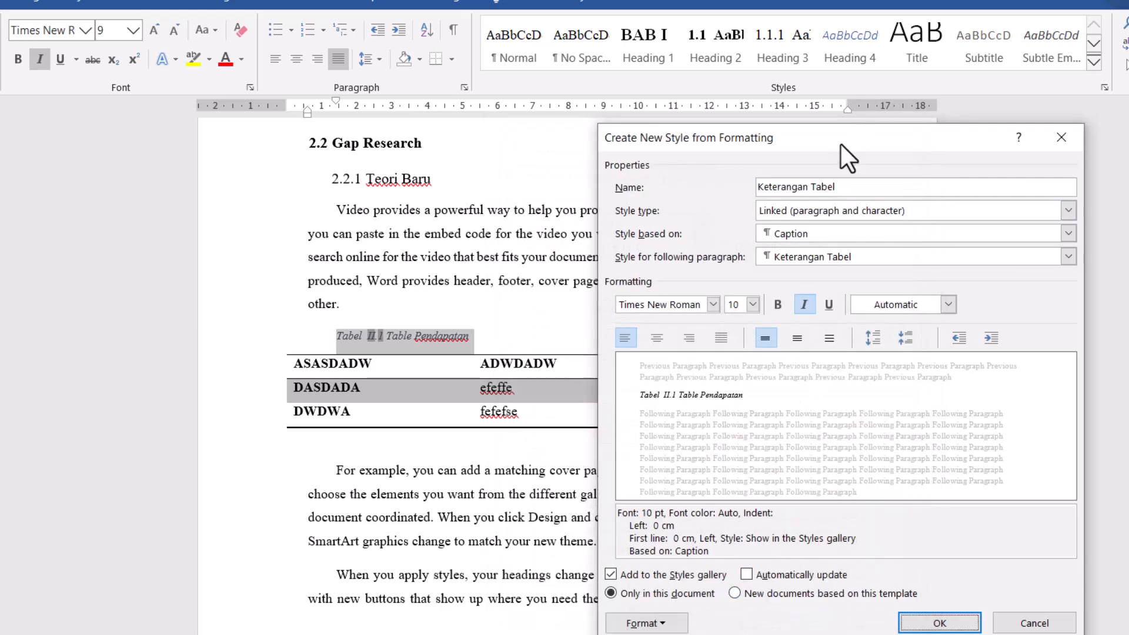
left_click(843, 191)
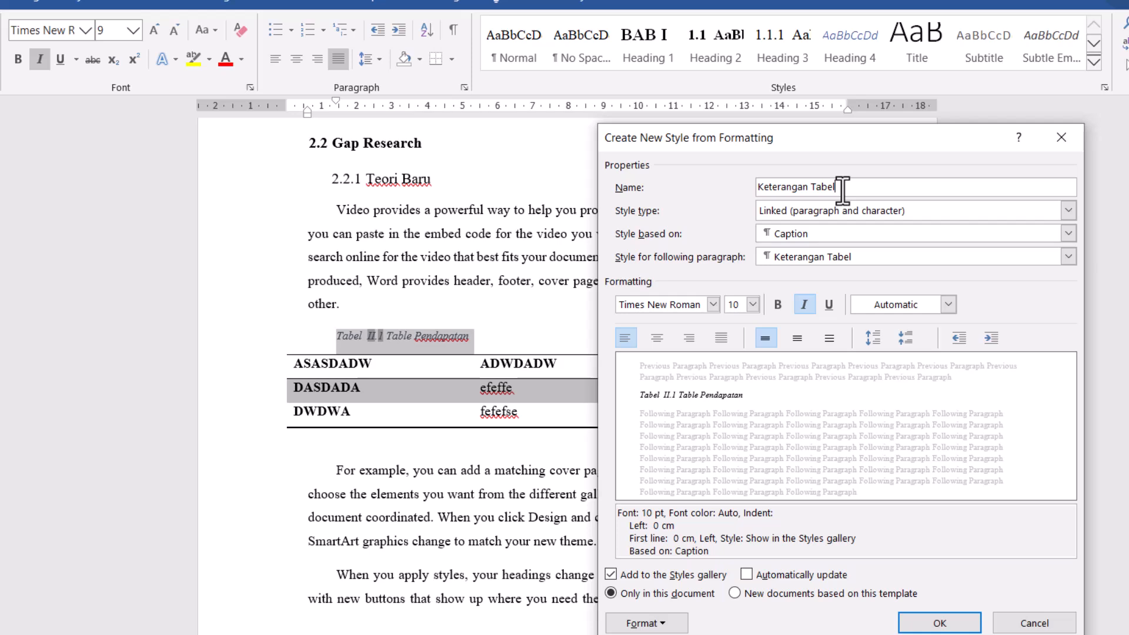
left_click(940, 624)
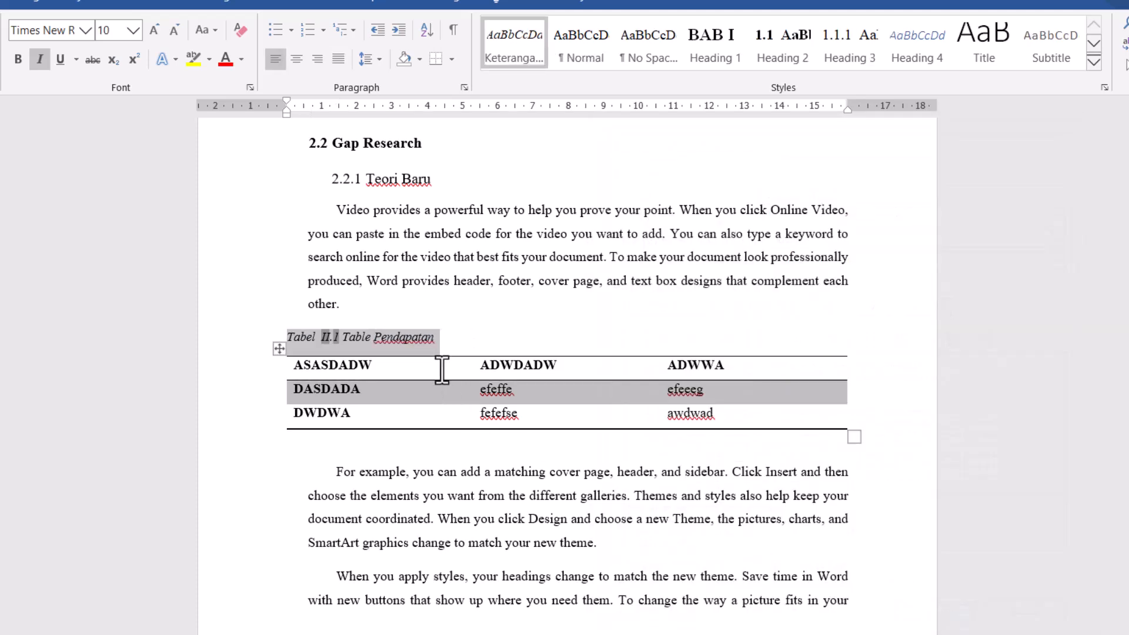
left_click(447, 340)
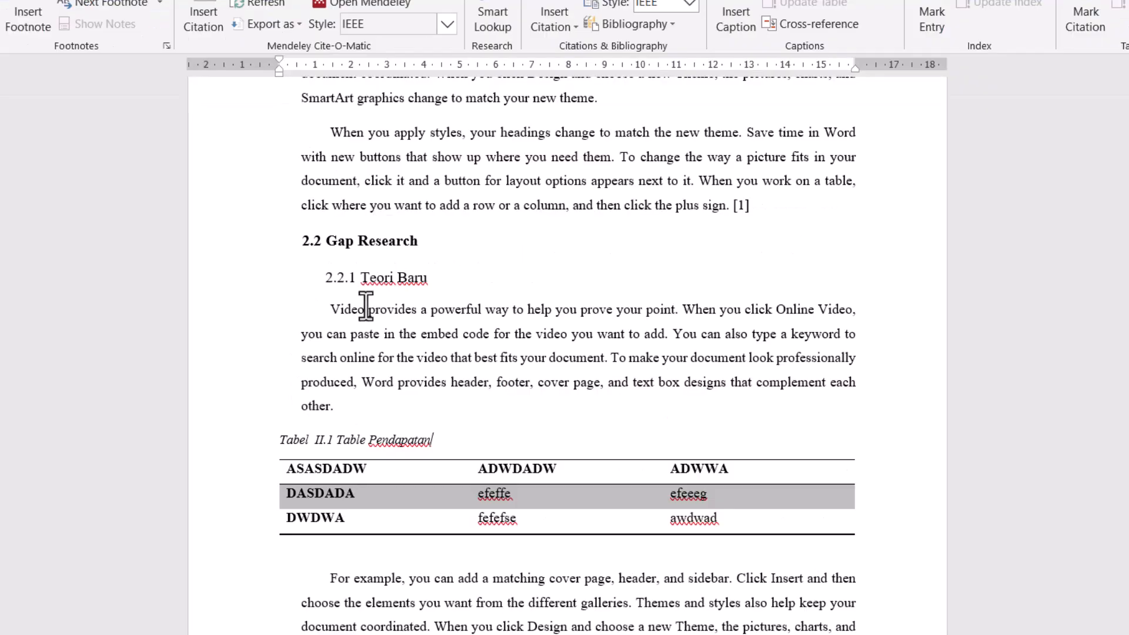
- Copy the table under 2.2.1 Teori Baru to below the second paragraph of section 1.1, with an empty line above it
left_click(364, 469)
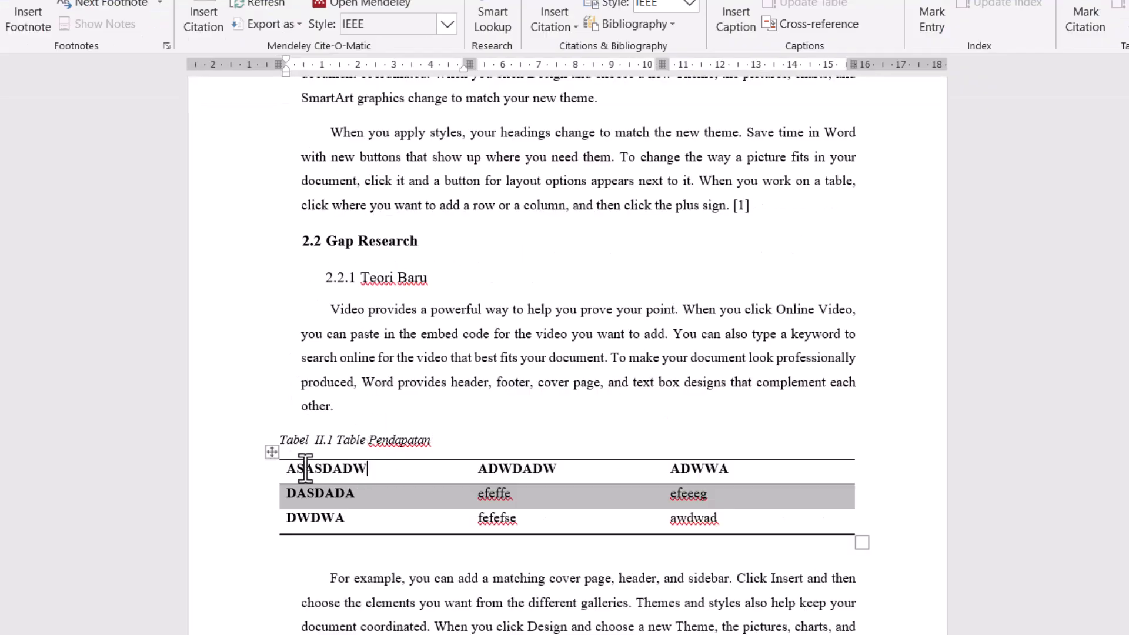
left_click(270, 456)
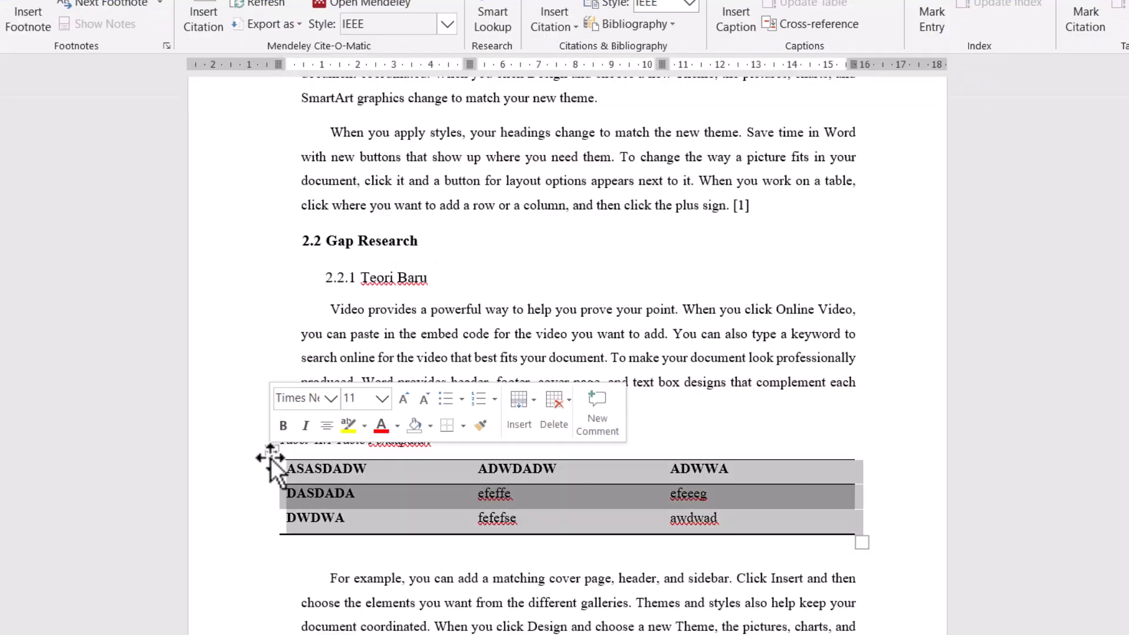
right_click(271, 457)
left_click(302, 158)
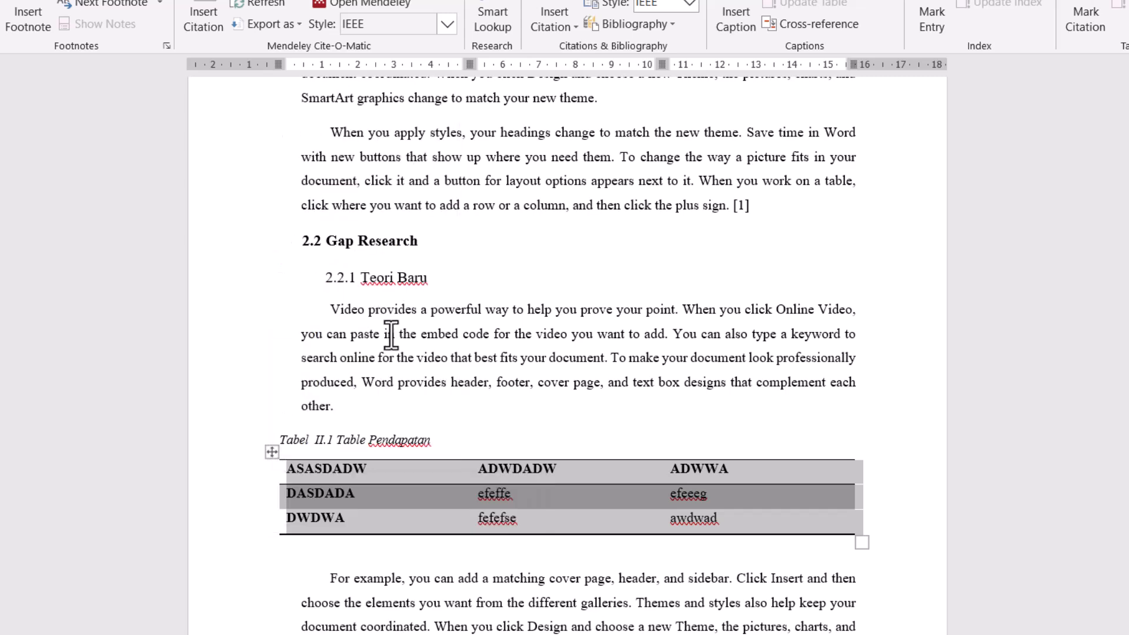
scroll(391, 335, "up", 20)
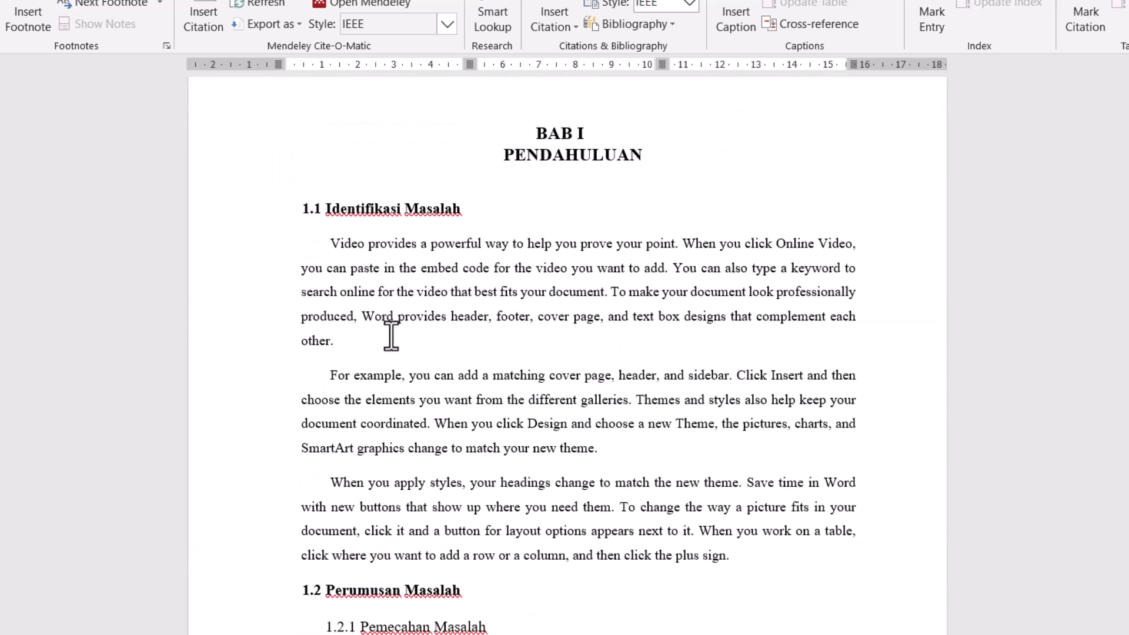
left_click(613, 456)
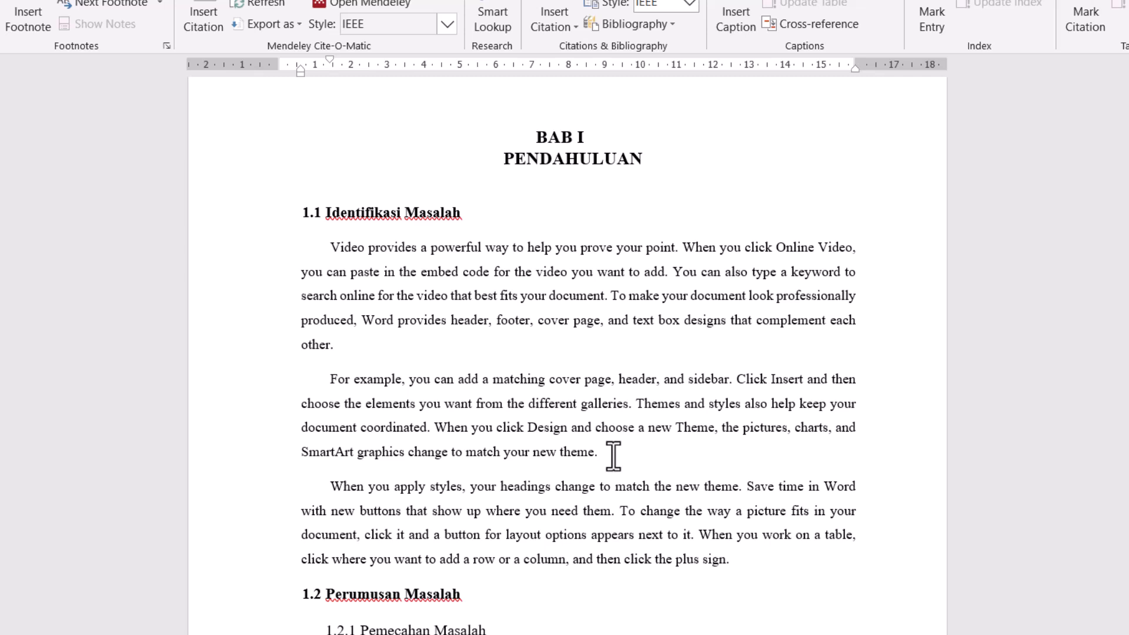
key("ctrl+v")
key("BackSpace")
key("BackSpace")
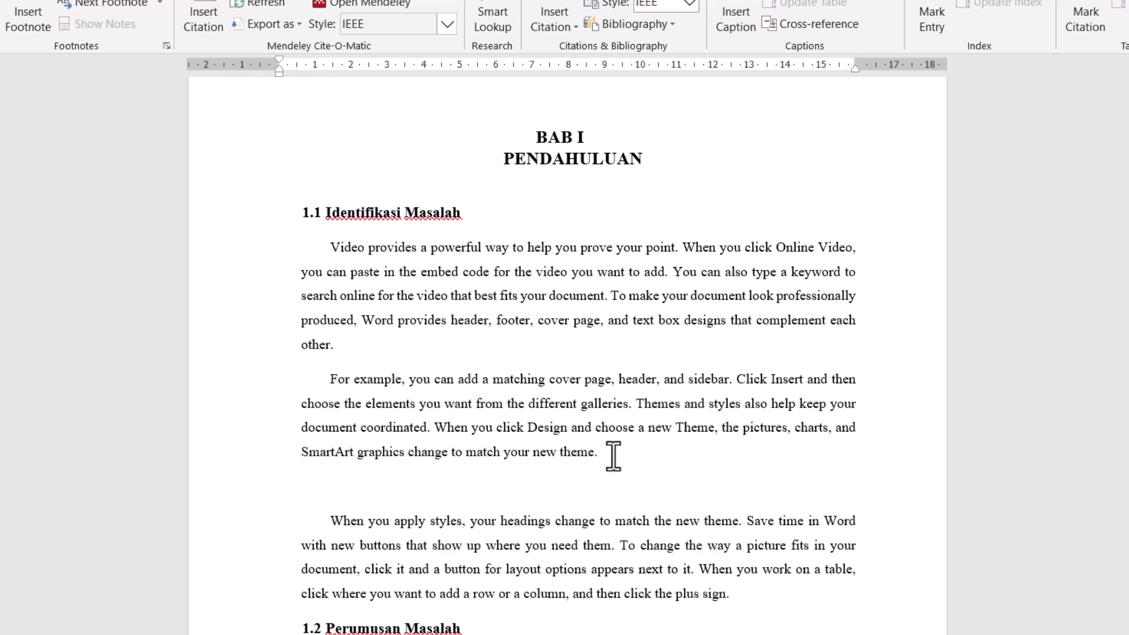
key("ctrl+v")
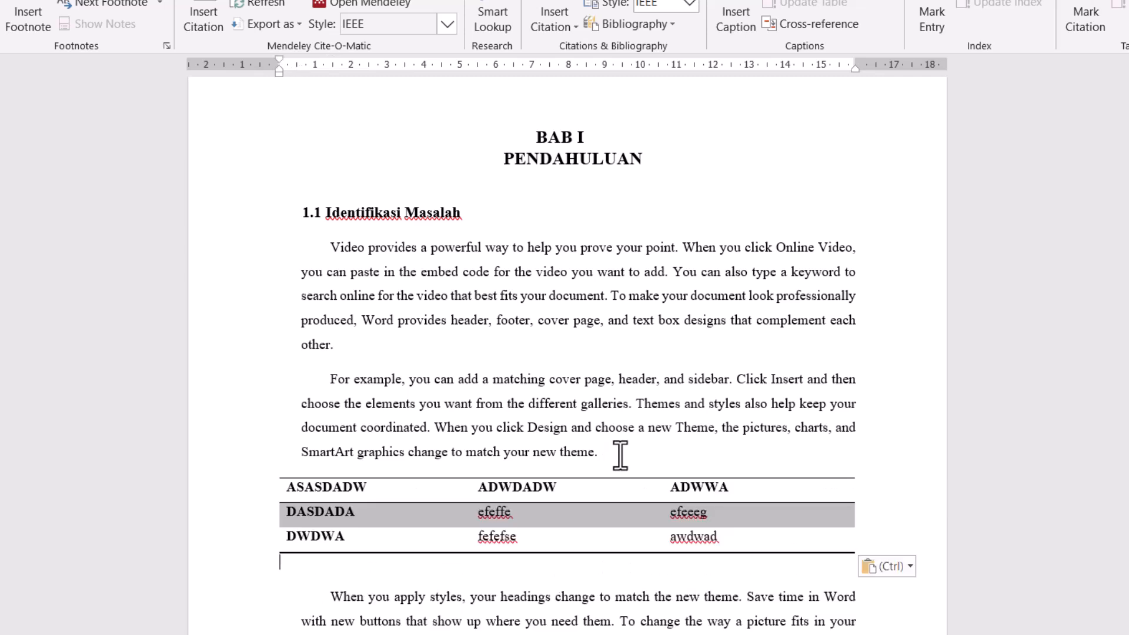
left_click(619, 456)
key("Return")
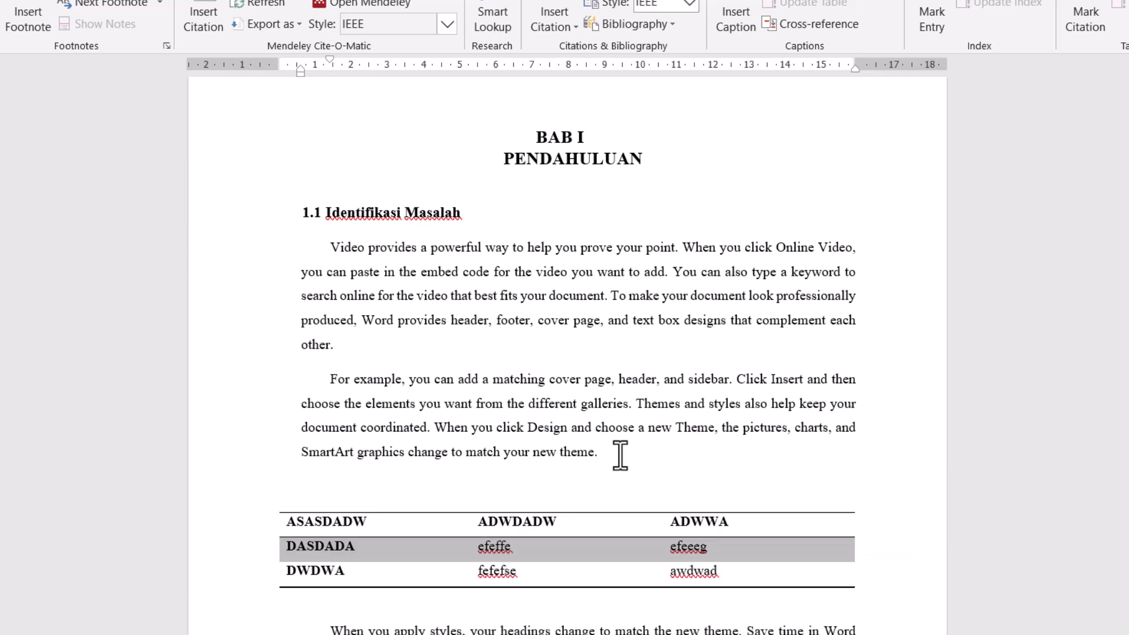
- Insert an empty column to the right of the ADWWA column in the copied table
left_click(746, 522)
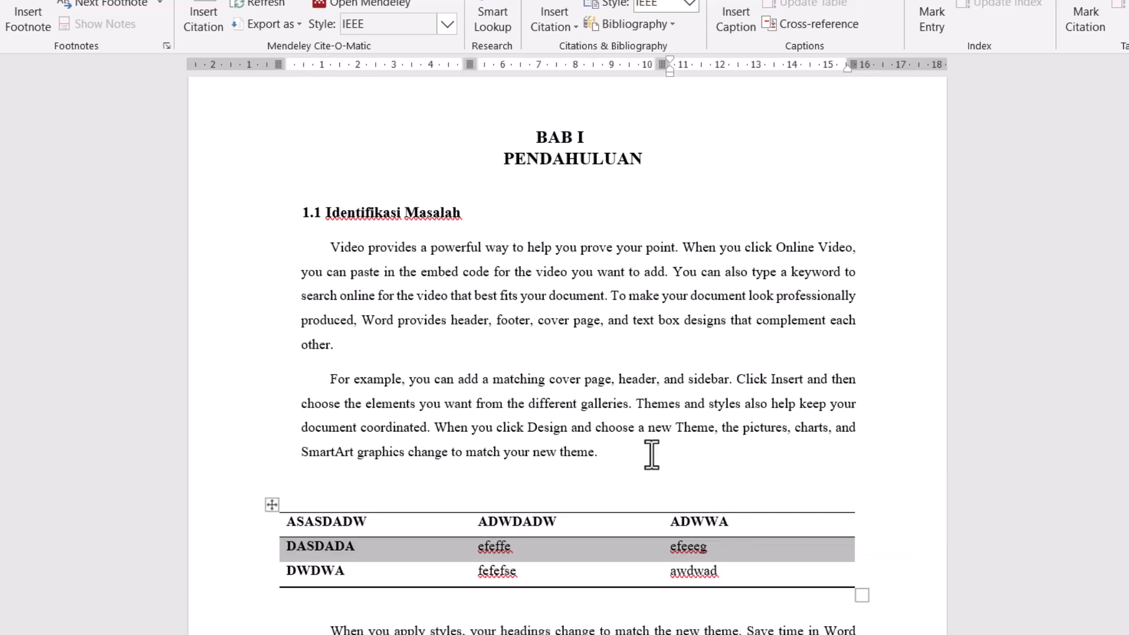
right_click(736, 522)
mouse_move(807, 341)
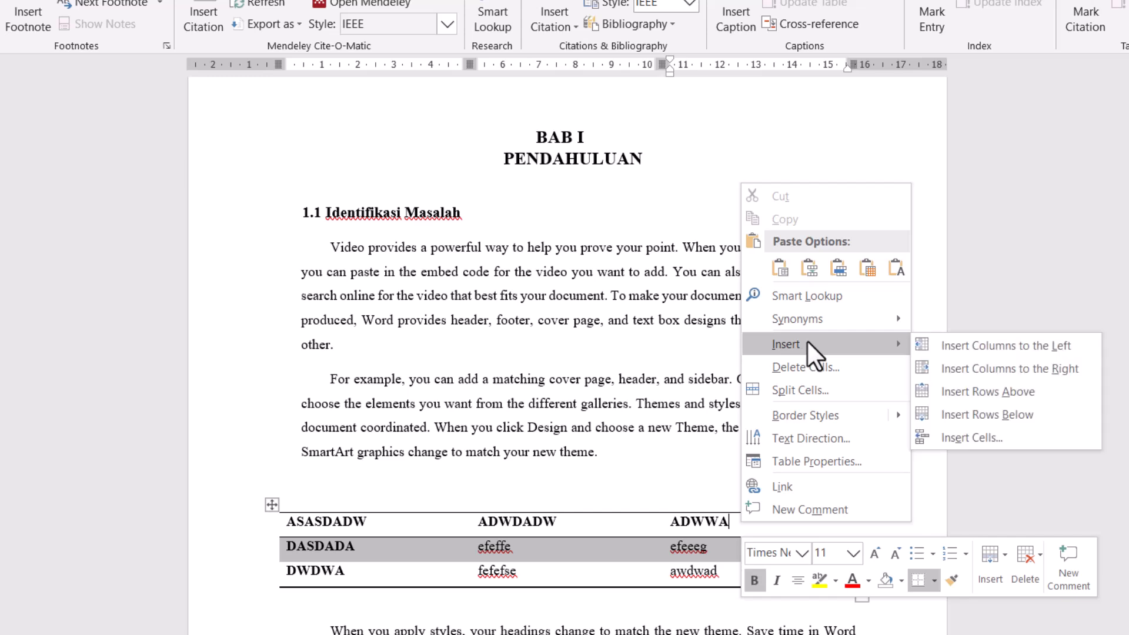
left_click(975, 369)
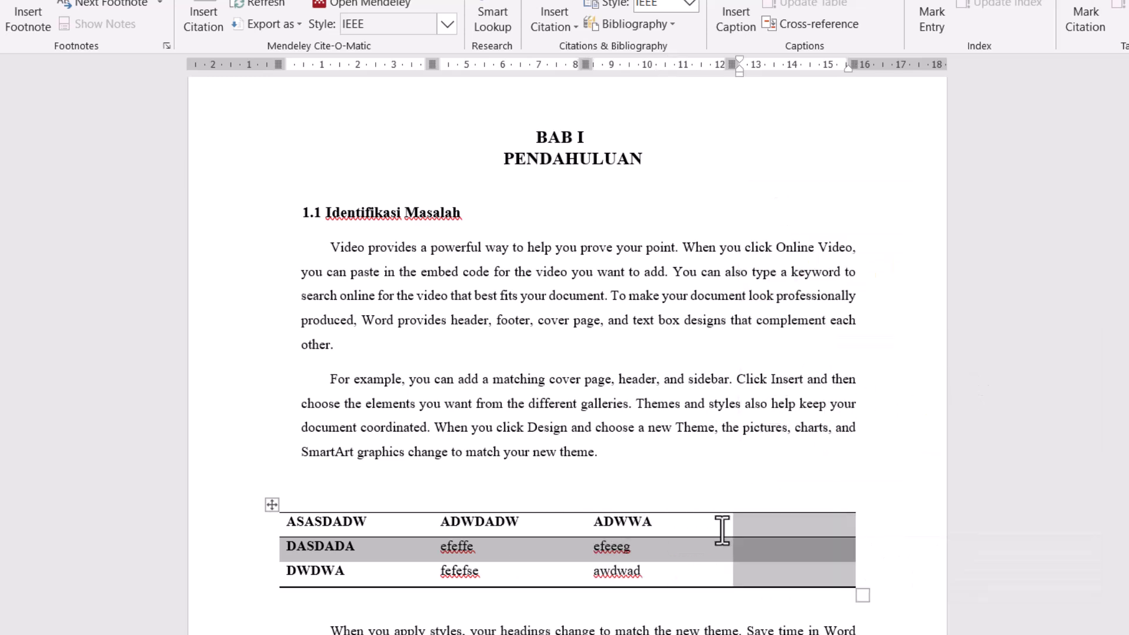
- Enter "Tabel Pengeluaran" on the empty line above the table in section 1.1
left_click(370, 496)
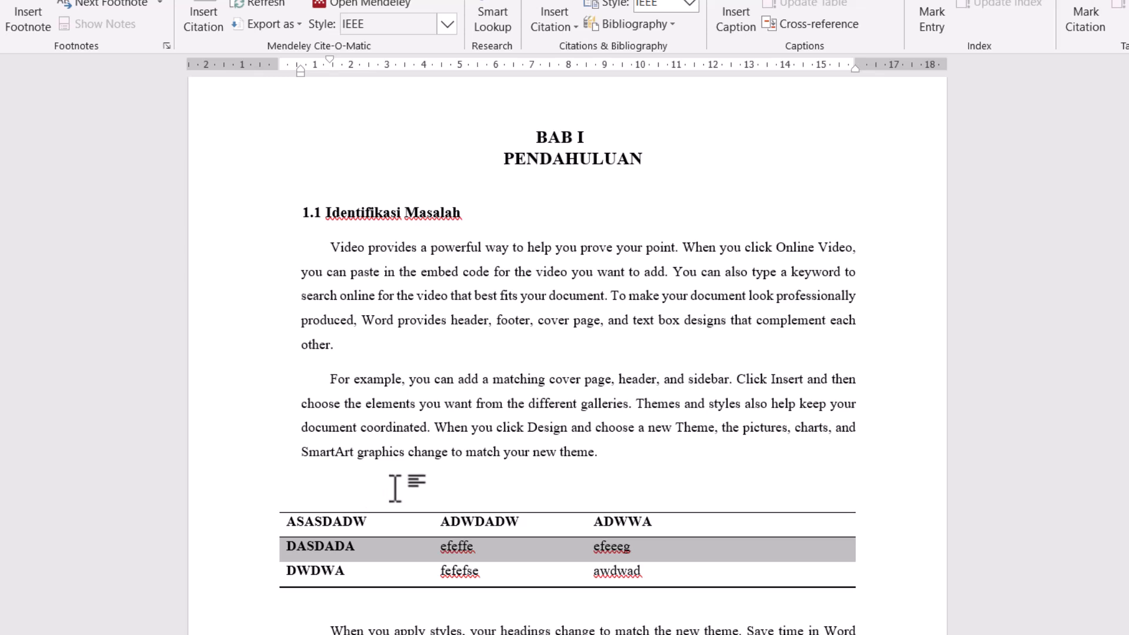
type("Tabel Pengeluaran")
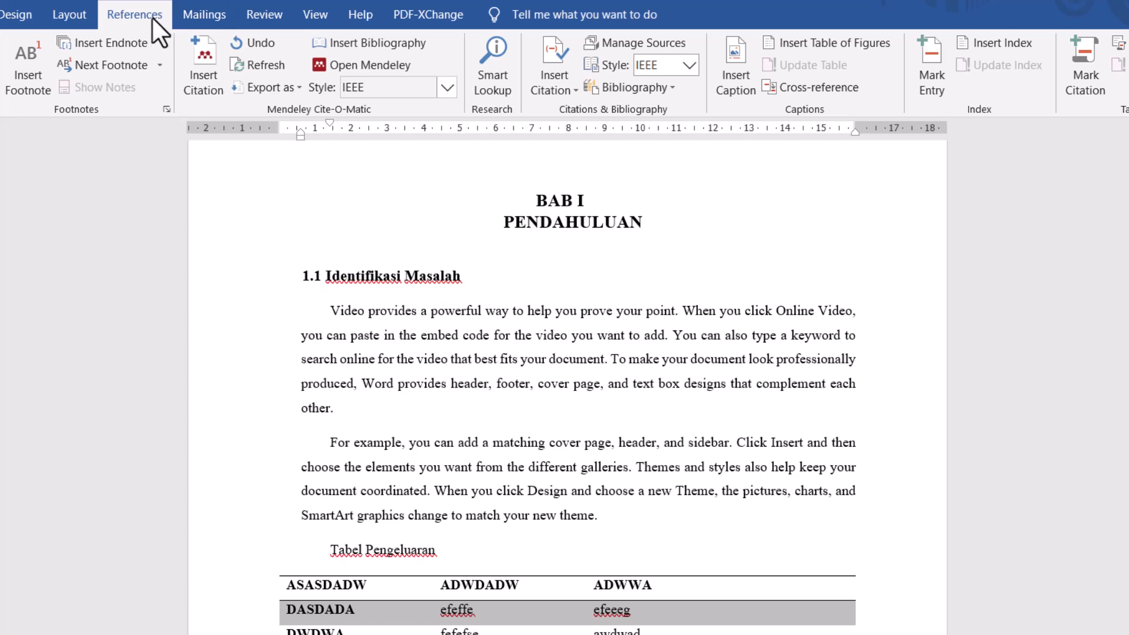
- Insert a Tabel caption before "Tabel Pengeluaran", numbered 1, 2, 3 with the Heading 1 chapter number and a period separator
left_click(746, 63)
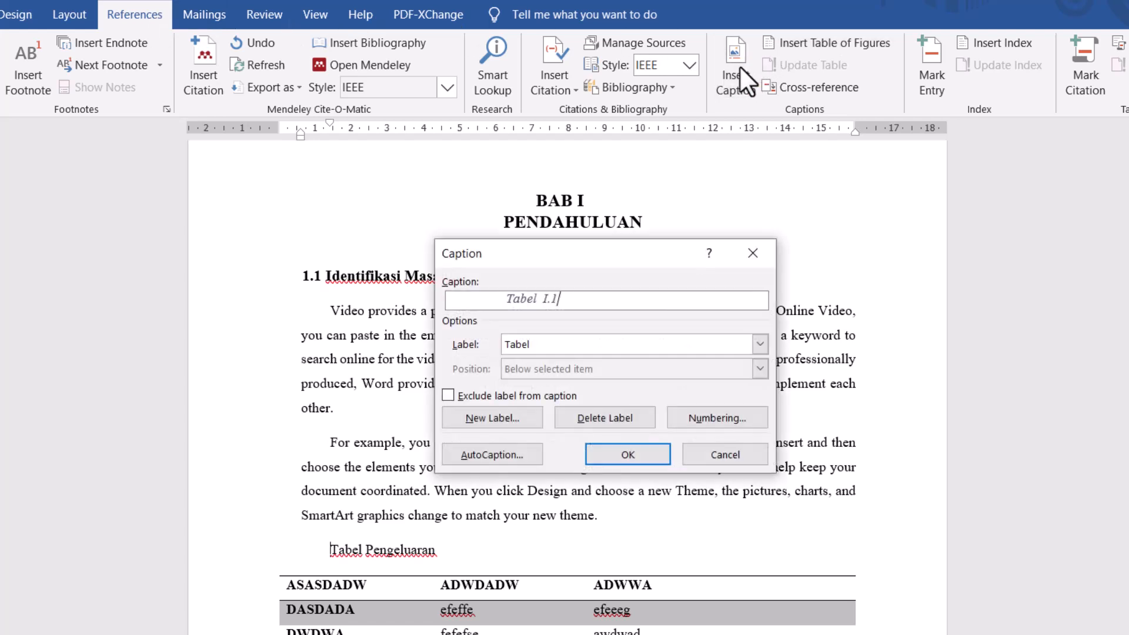
left_click(622, 344)
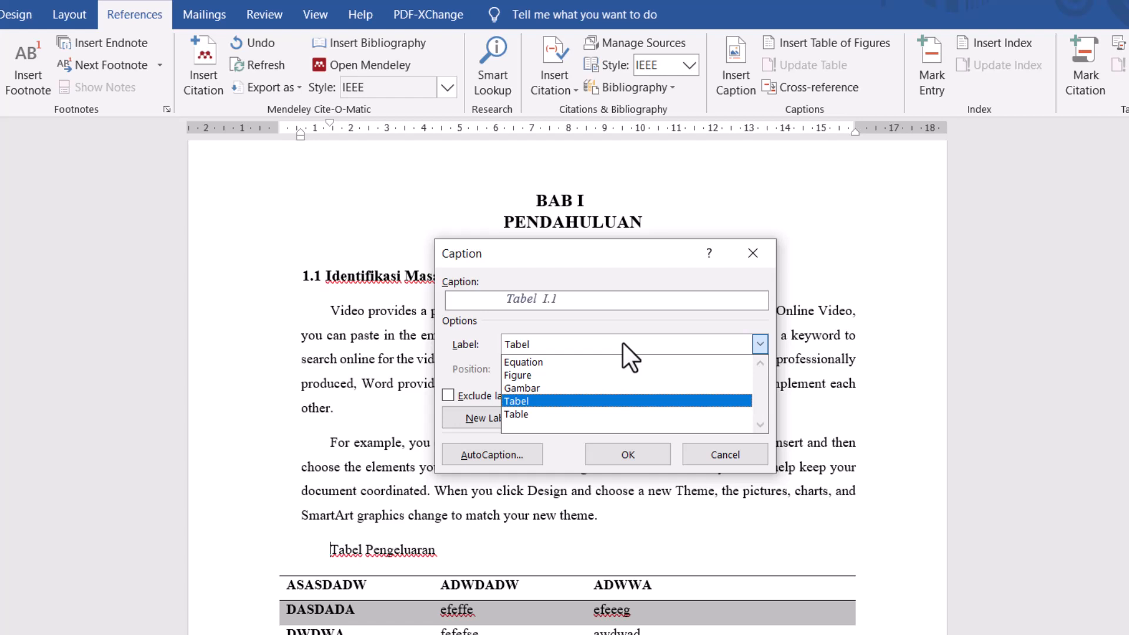
left_click(588, 405)
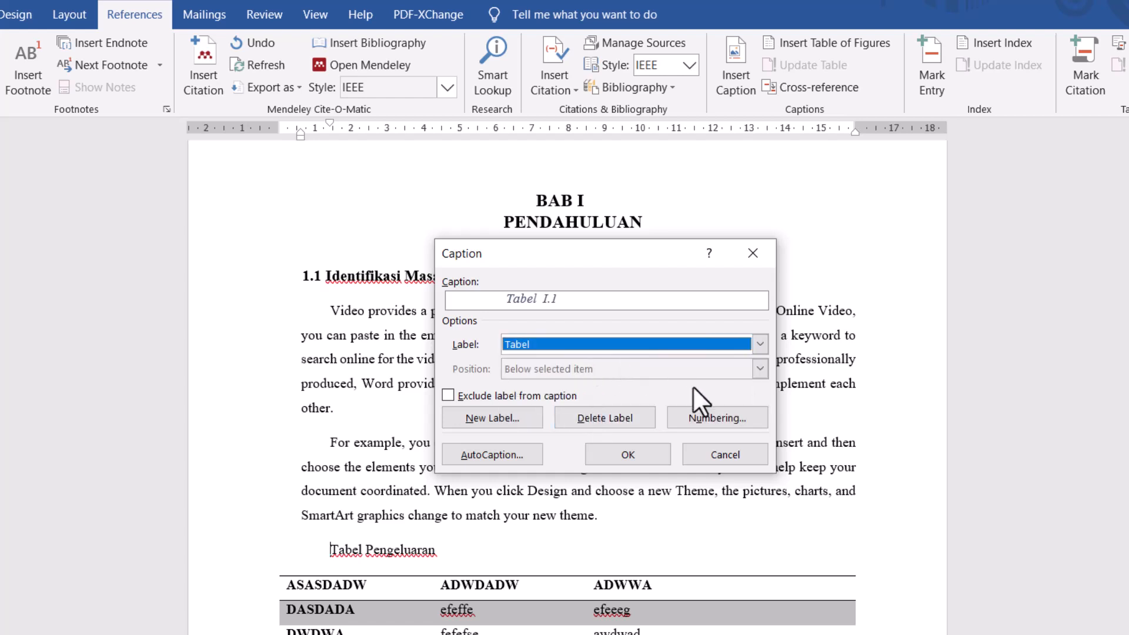
left_click(721, 415)
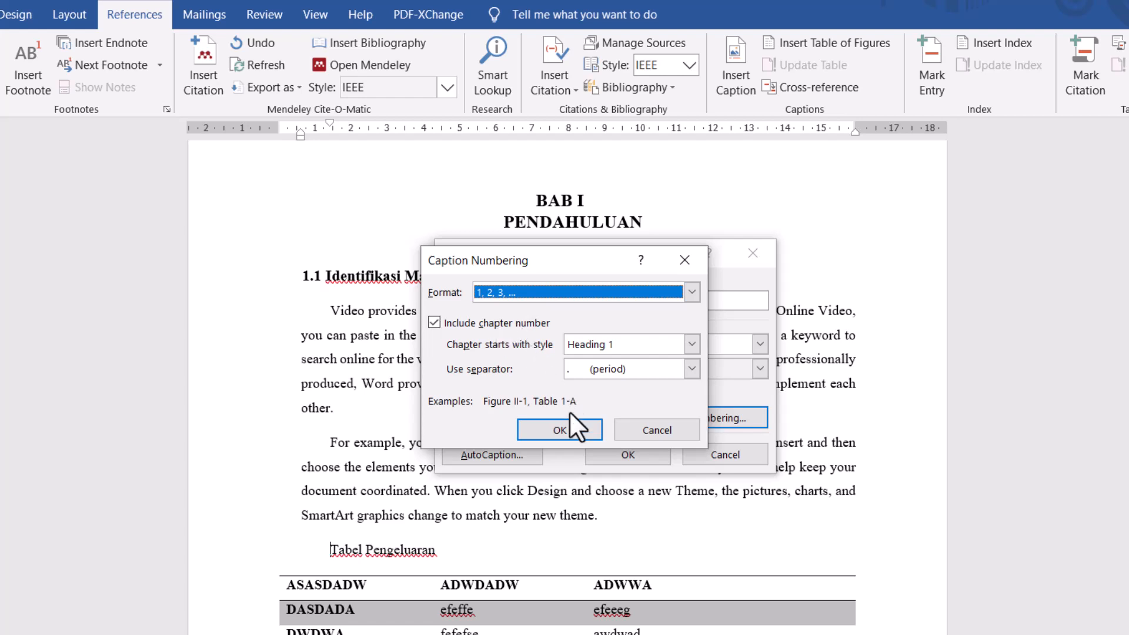
left_click(566, 428)
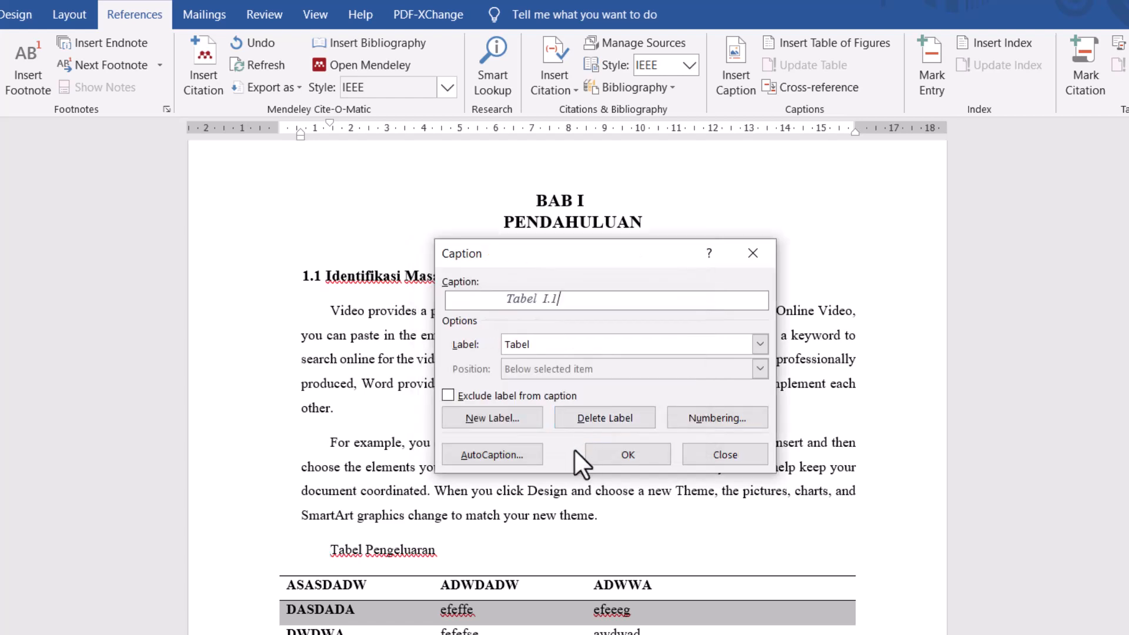
left_click(626, 453)
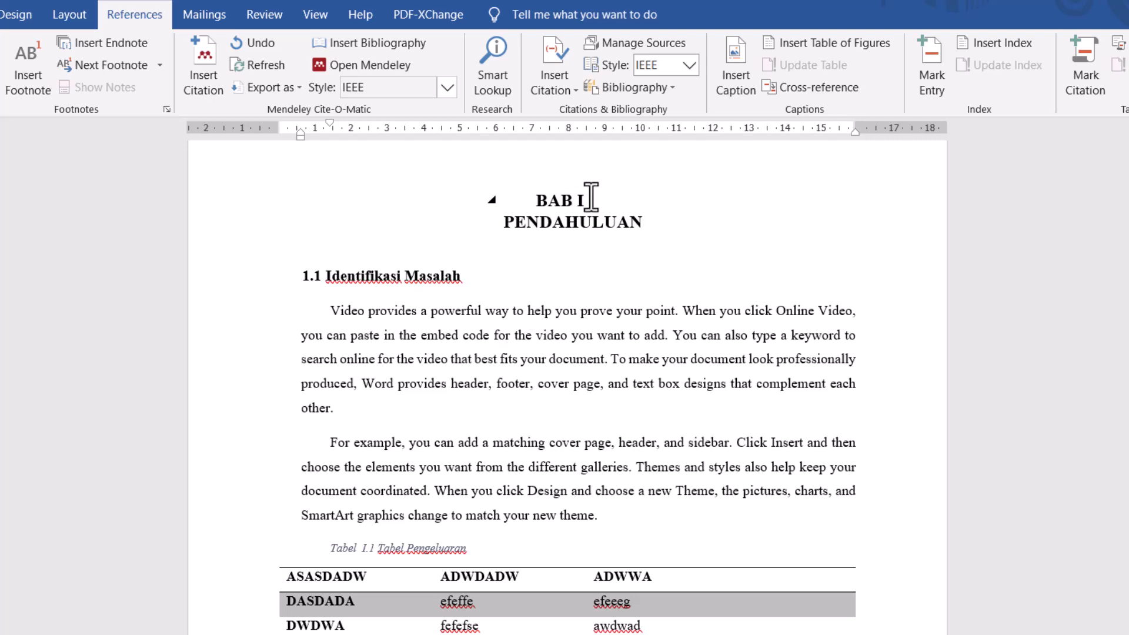
- Apply the Keterangan Tabel style to the Tabel Pengeluaran caption line
left_click_drag(474, 551, 330, 550)
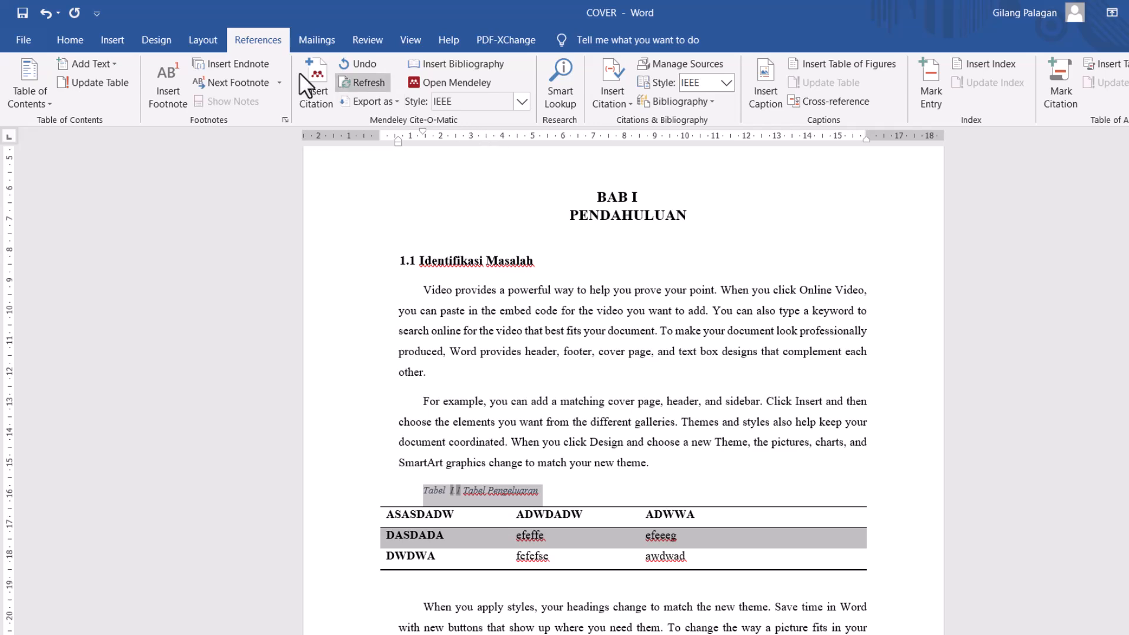
left_click(79, 35)
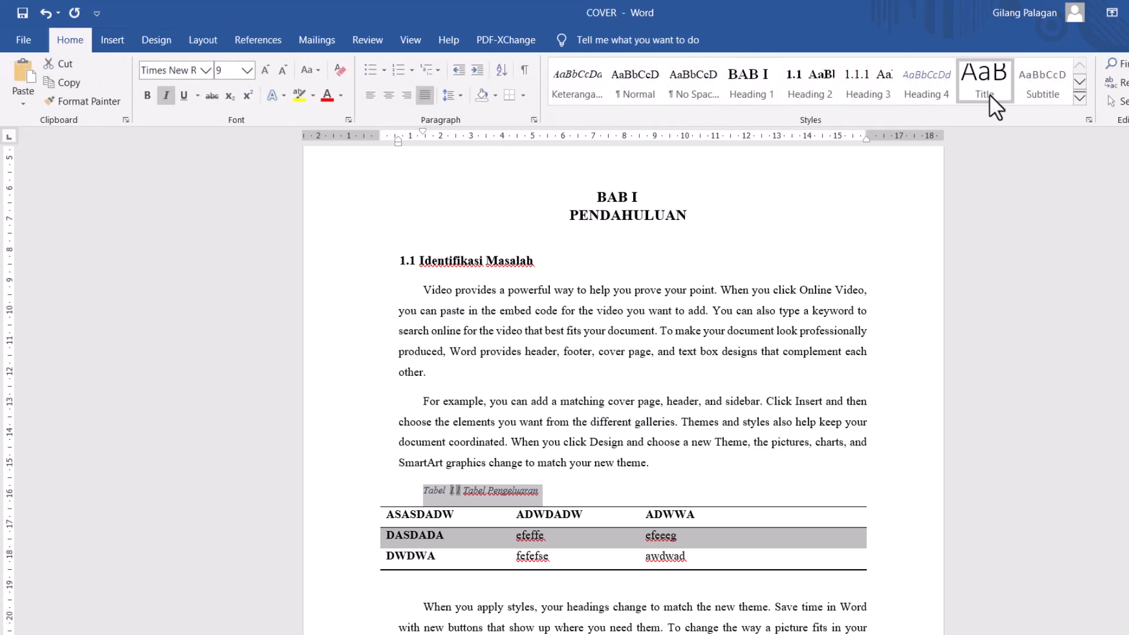
left_click(1078, 98)
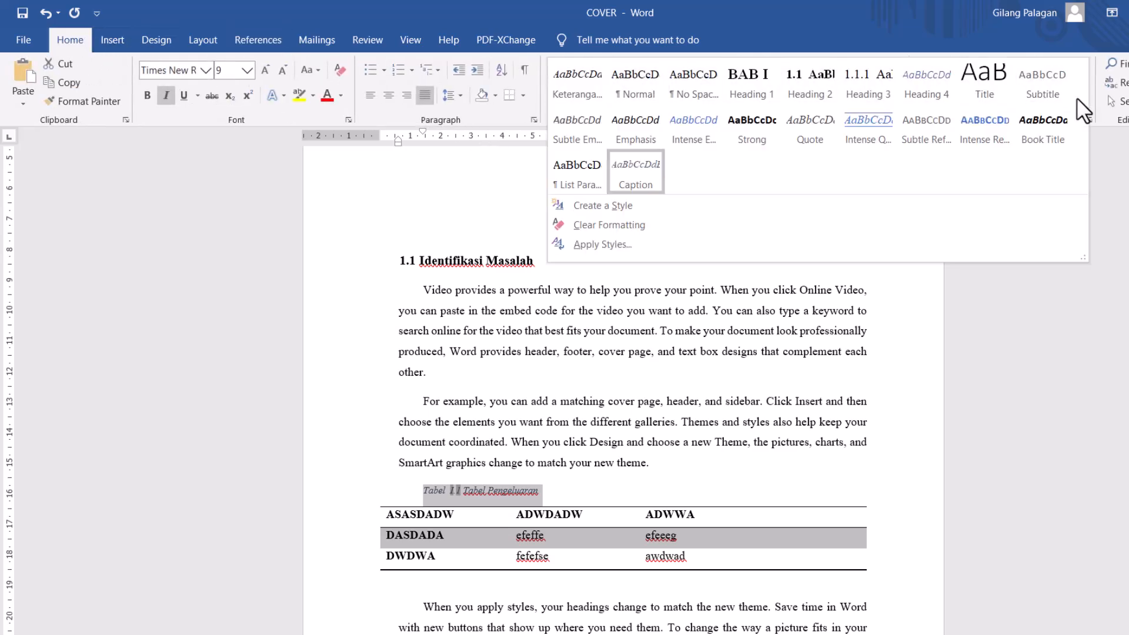
left_click(591, 245)
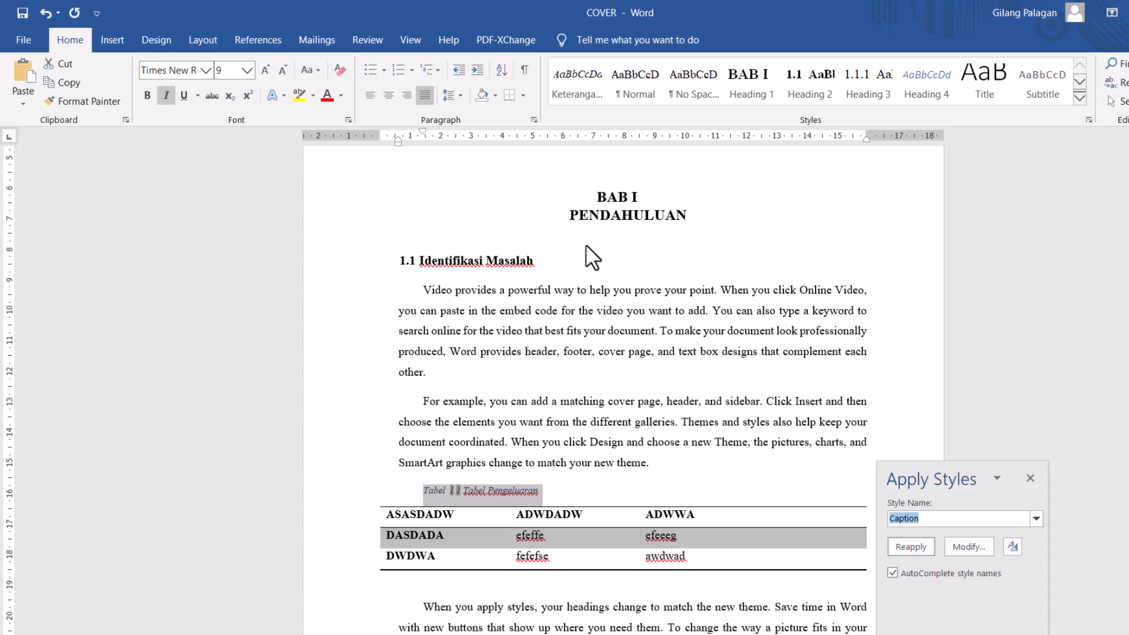
type("Keterangan Tabel")
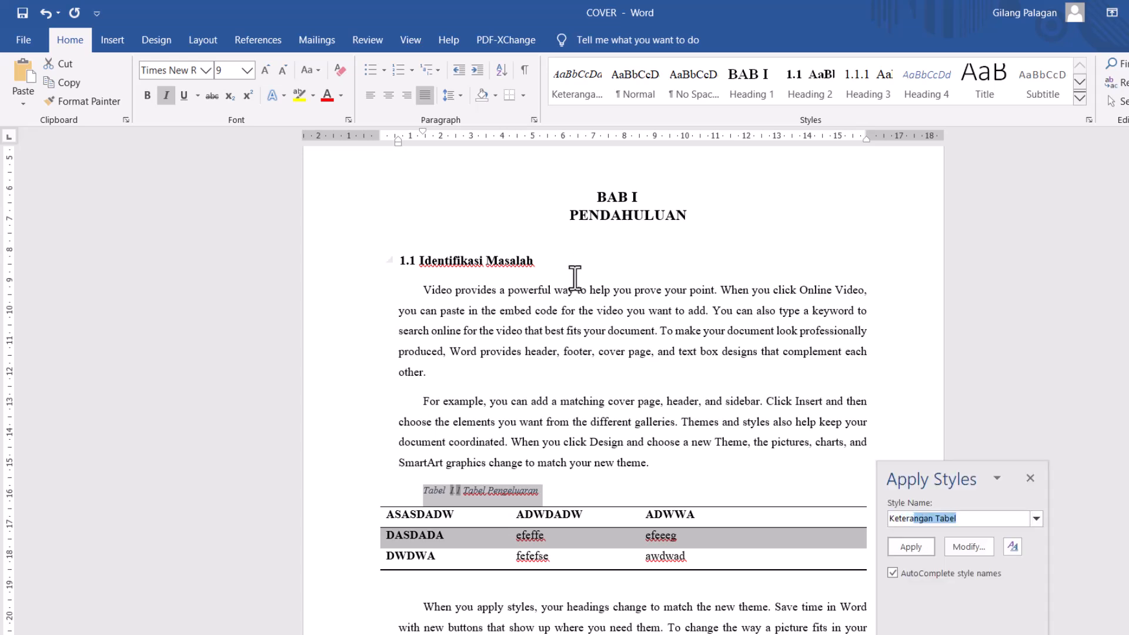
left_click(927, 545)
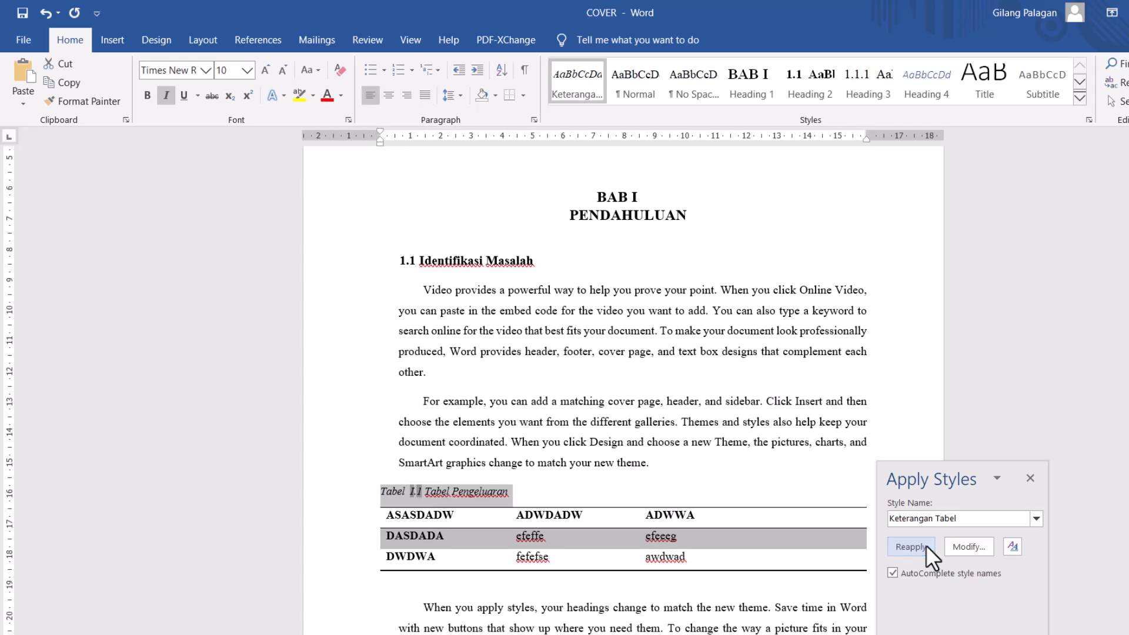
left_click(539, 497)
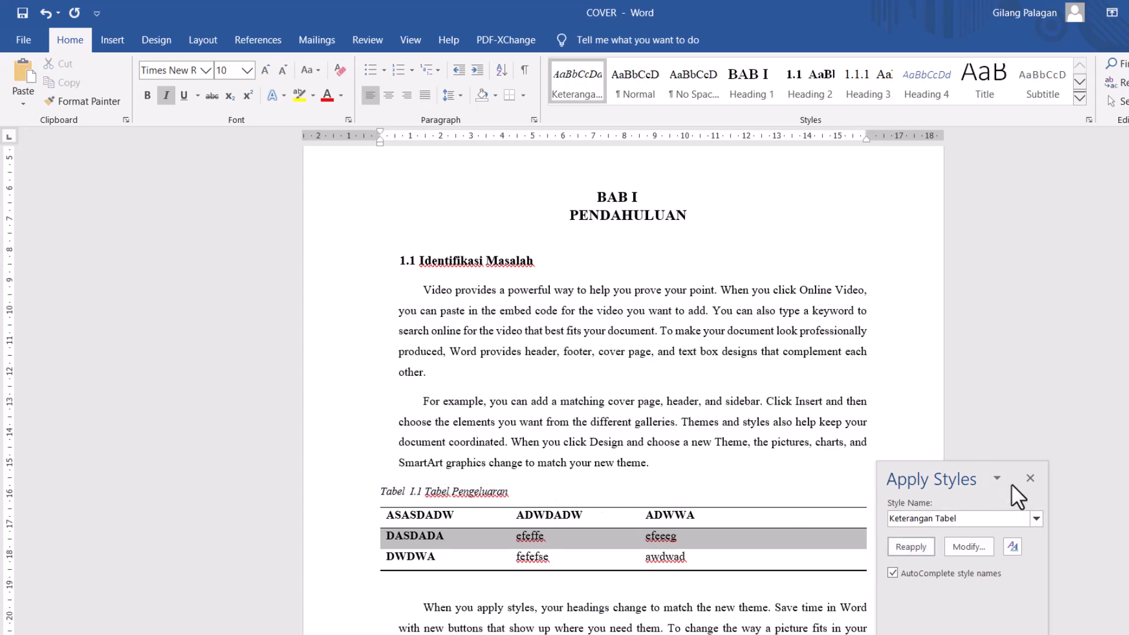
left_click(1030, 479)
left_click(735, 518)
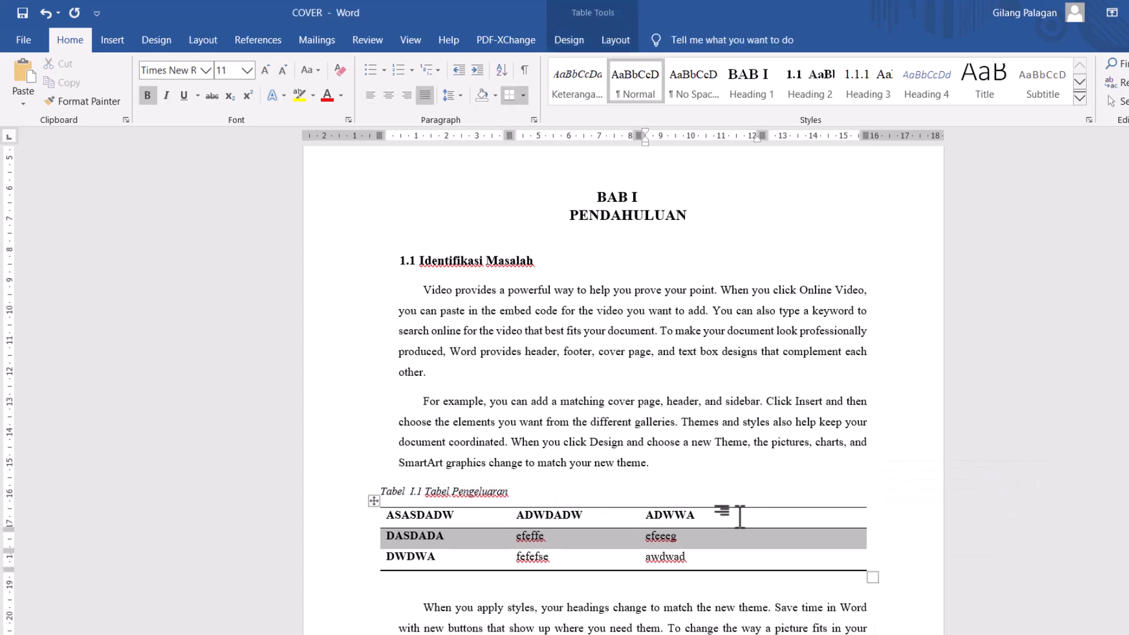
- Fill the empty column of the Tabel Pengeluaran table with the header "GGGGGGO" and the entries "addawd" and "dwdwdawd"
key("Tab")
type("GGGGGGGO")
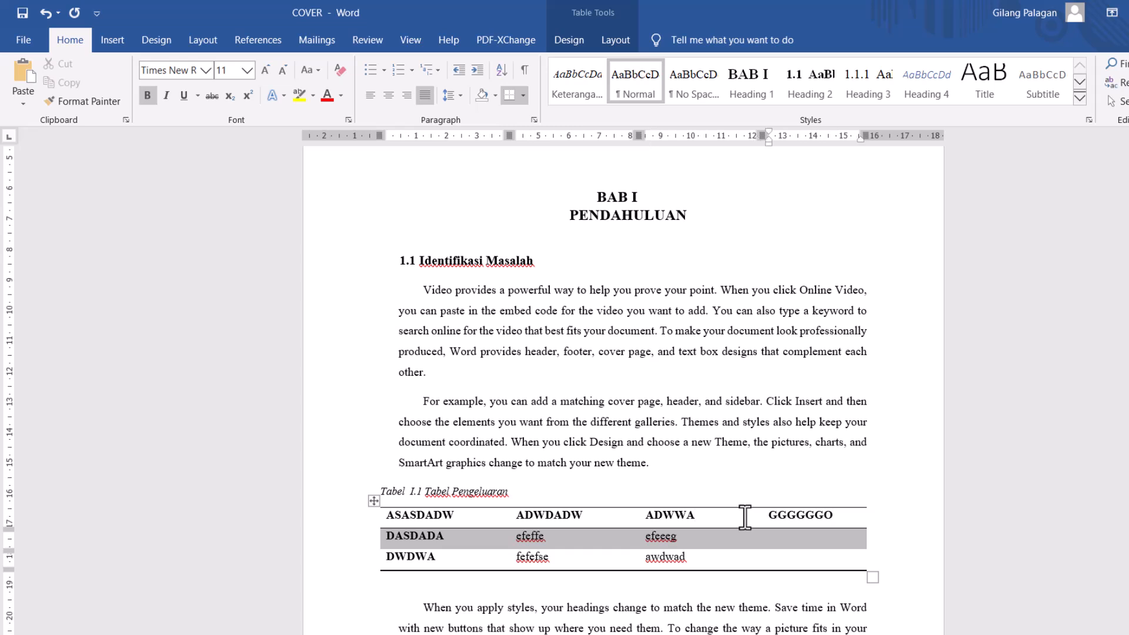
left_click(775, 540)
type("addawd")
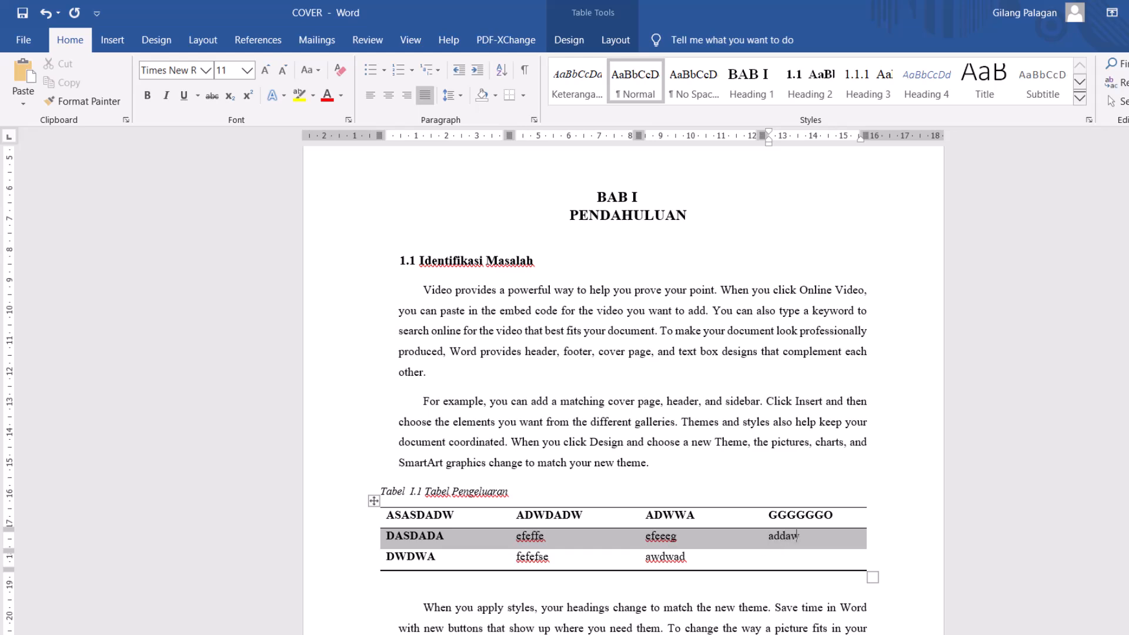
left_click(775, 559)
type("dwdwdawd")
left_click(709, 497)
- Add three blank lines below the DAFTAR TABEL heading on the first page
scroll(710, 470, "down", 2)
scroll(711, 465, "down", 12)
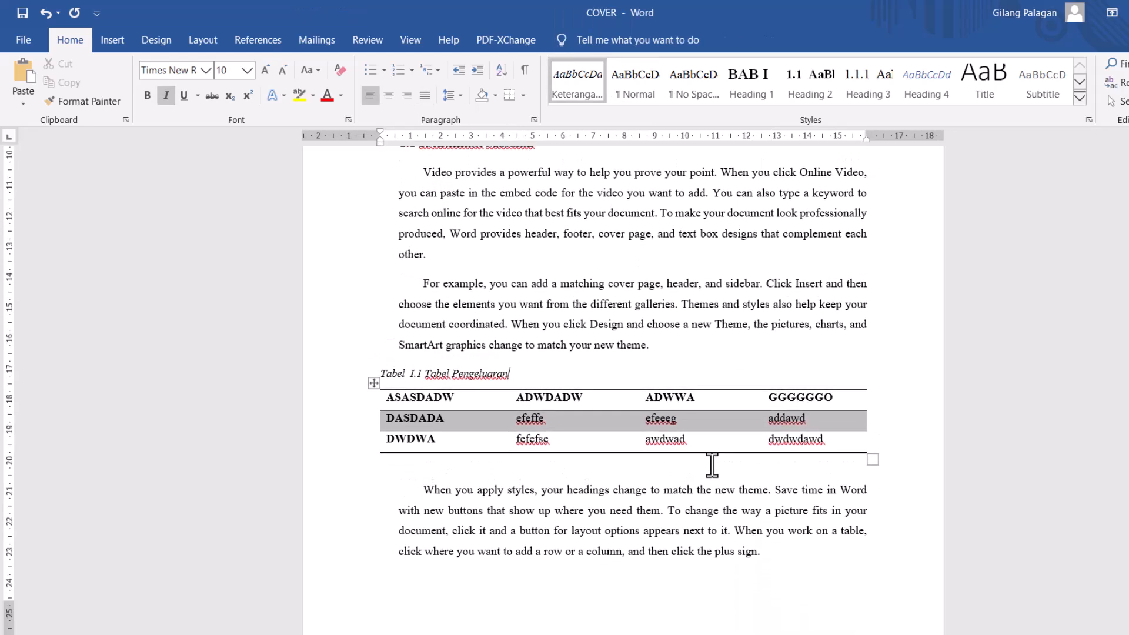
scroll(711, 464, "down", 9)
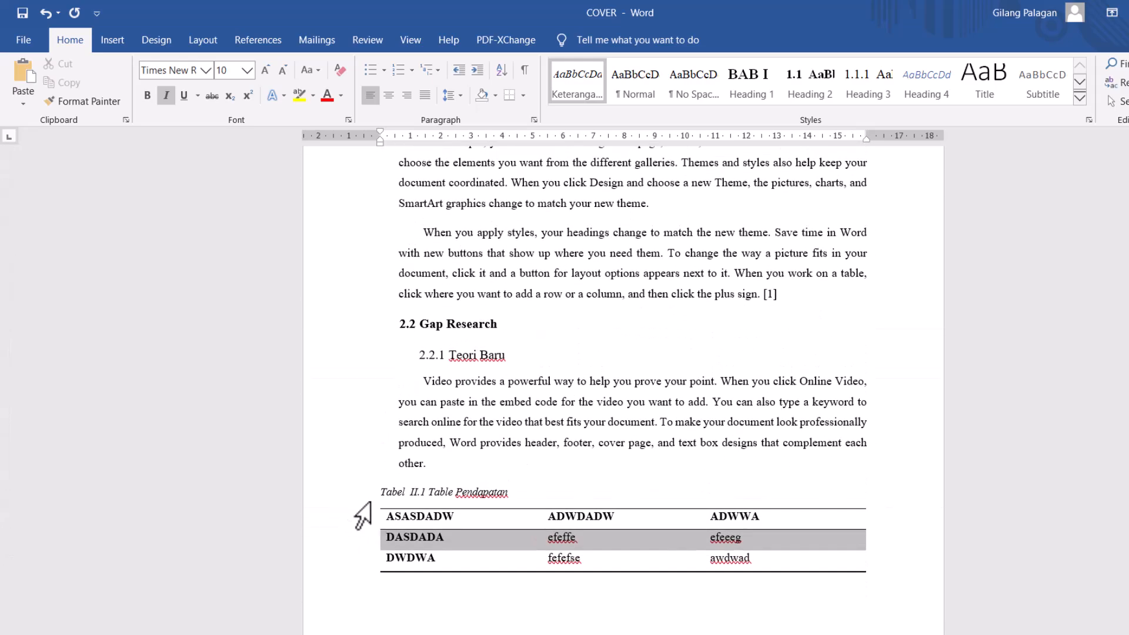
scroll(856, 520, "up", 20)
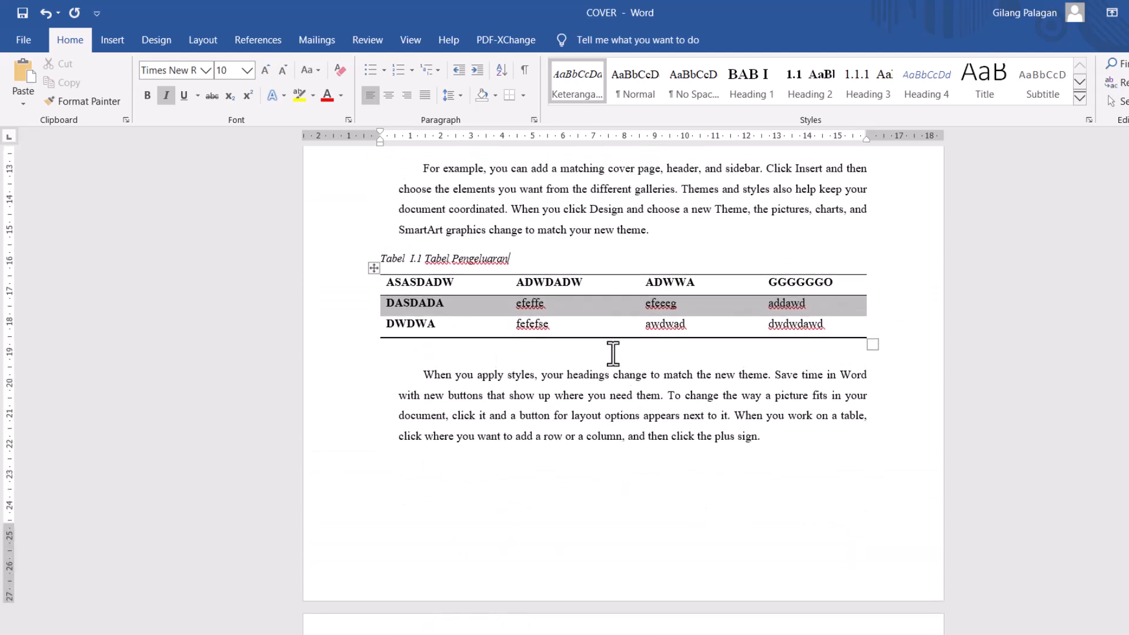
left_click(590, 312)
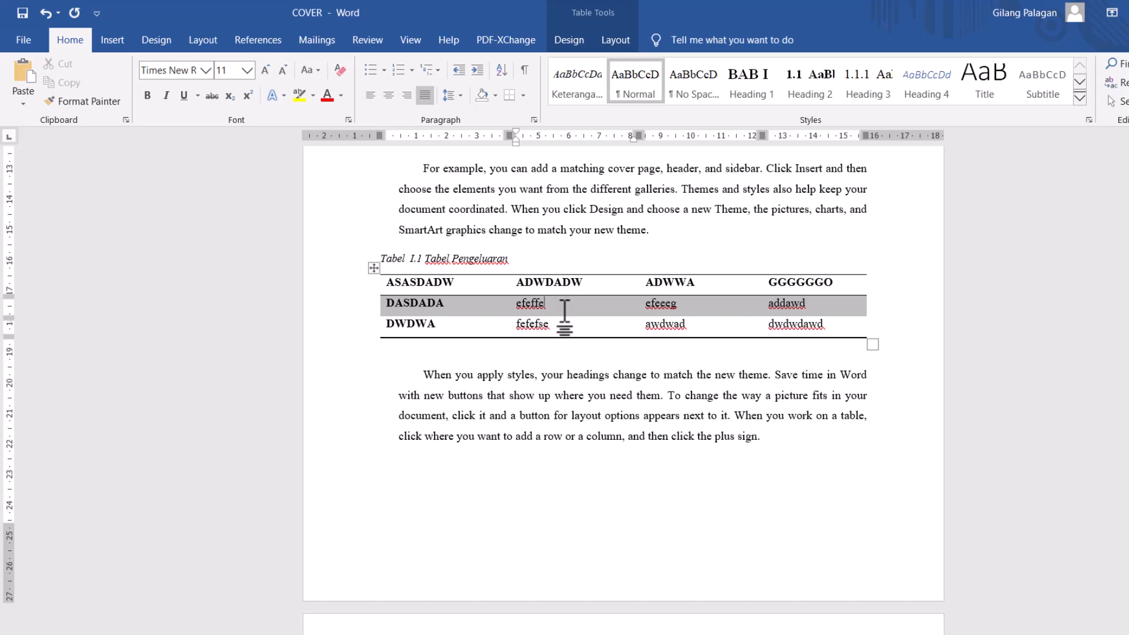
scroll(564, 317, "up", 6)
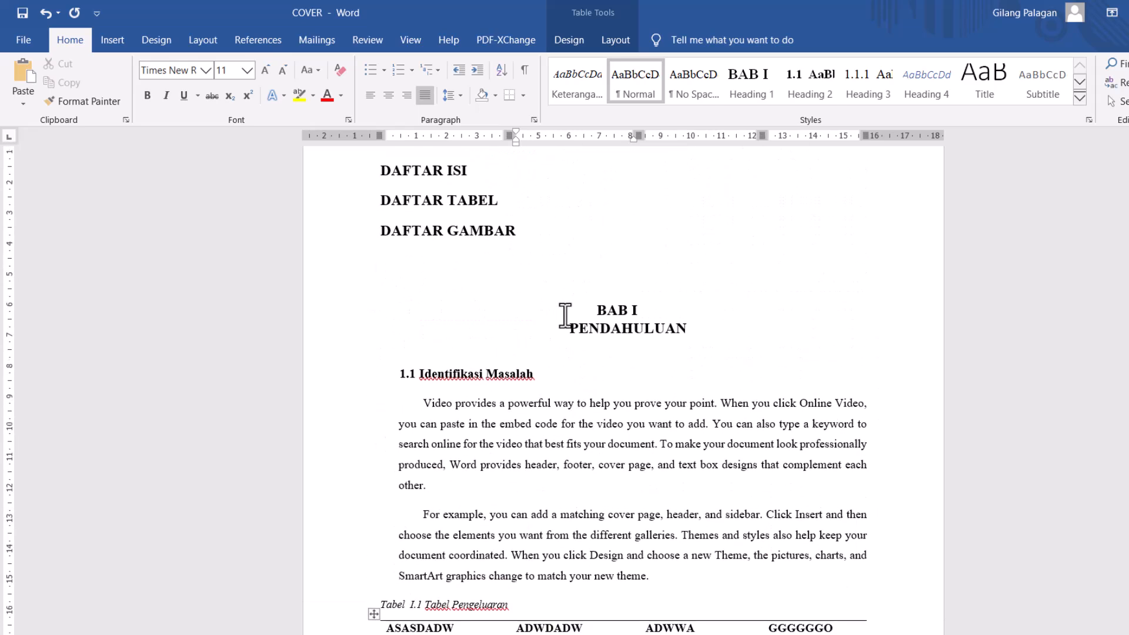
scroll(530, 317, "up", 2)
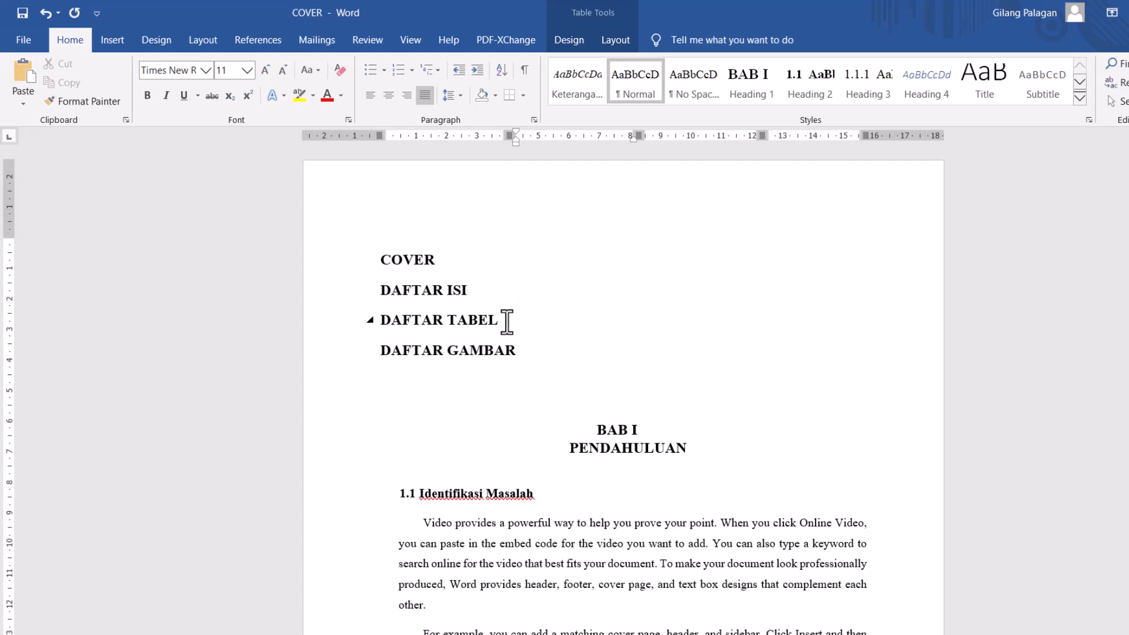
left_click(508, 320)
key("Return")
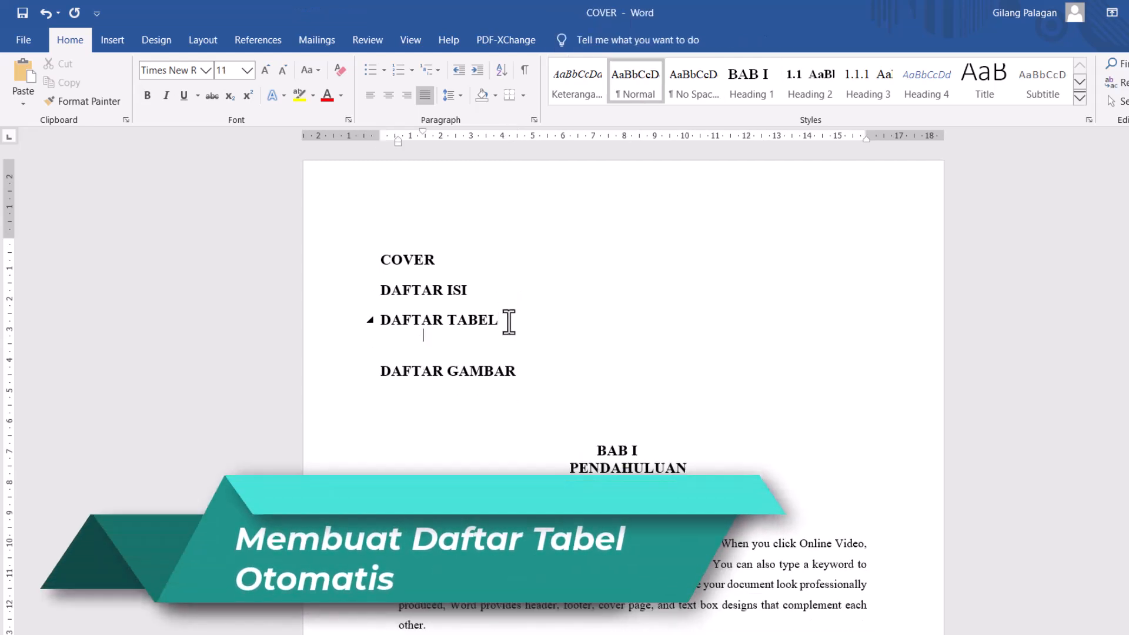
key("Return")
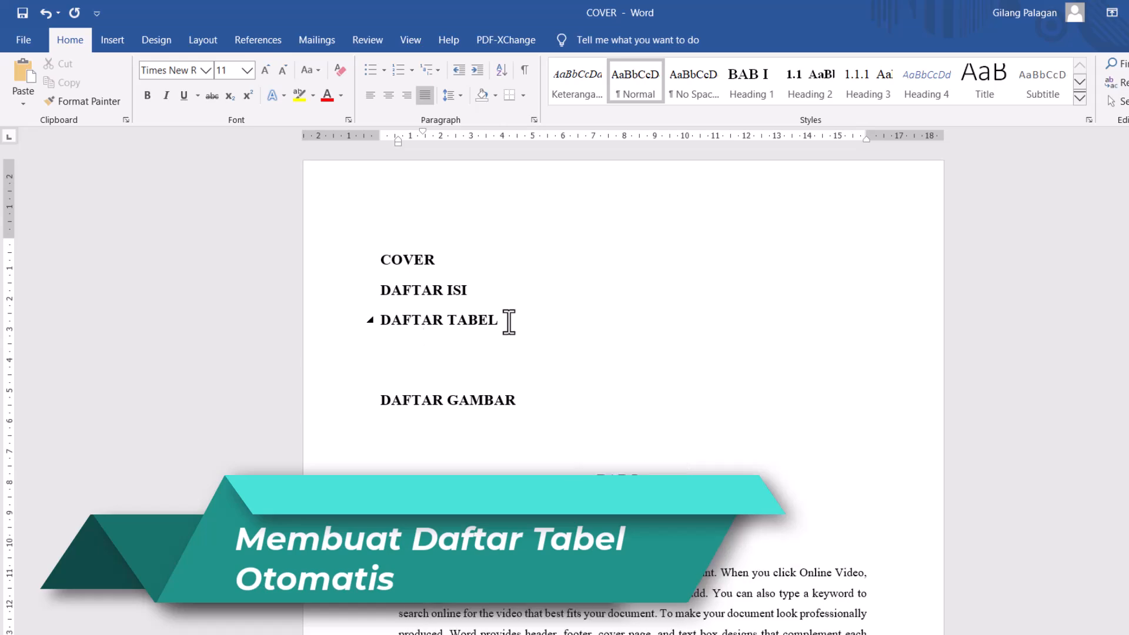
key("Return")
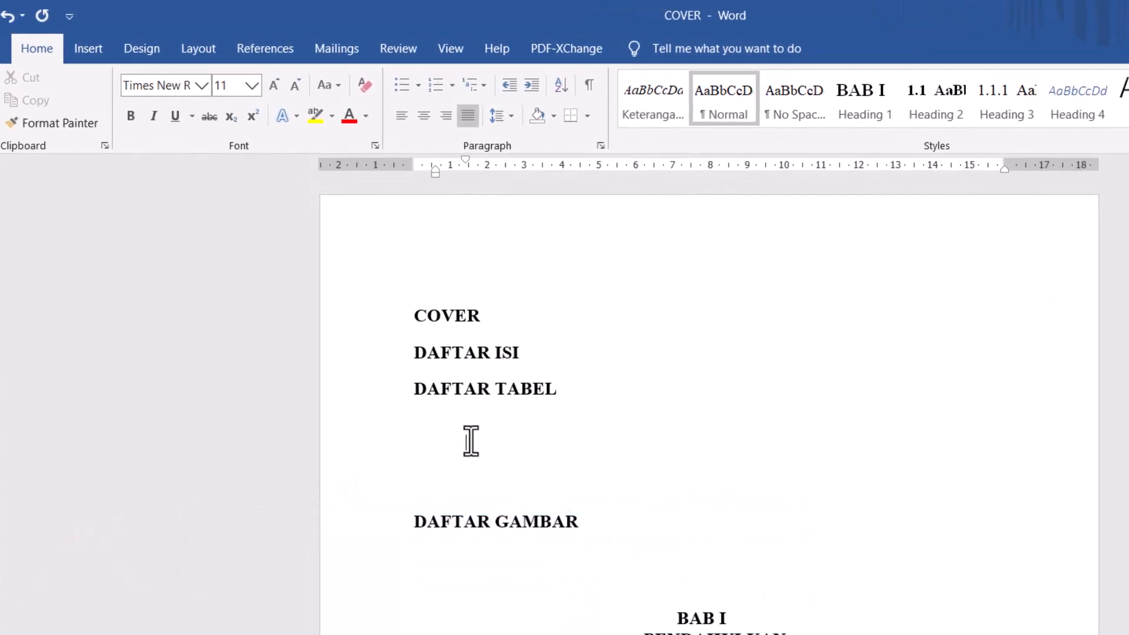
- Insert an automatic list of tables under DAFTAR TABEL, using the Tabel caption label
left_click(269, 47)
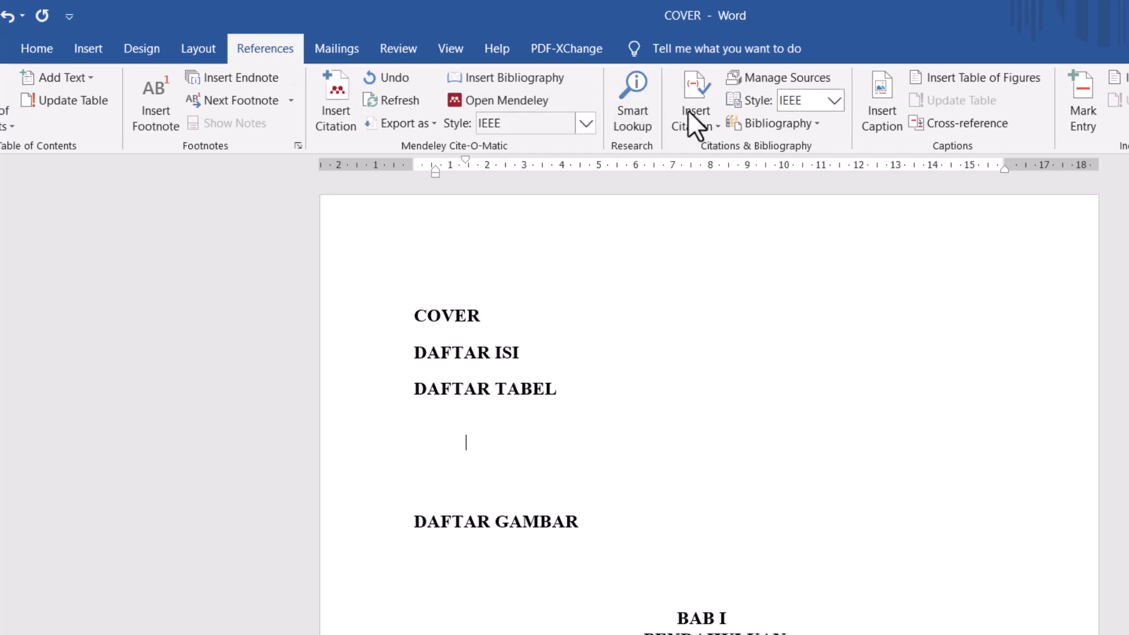
left_click(958, 76)
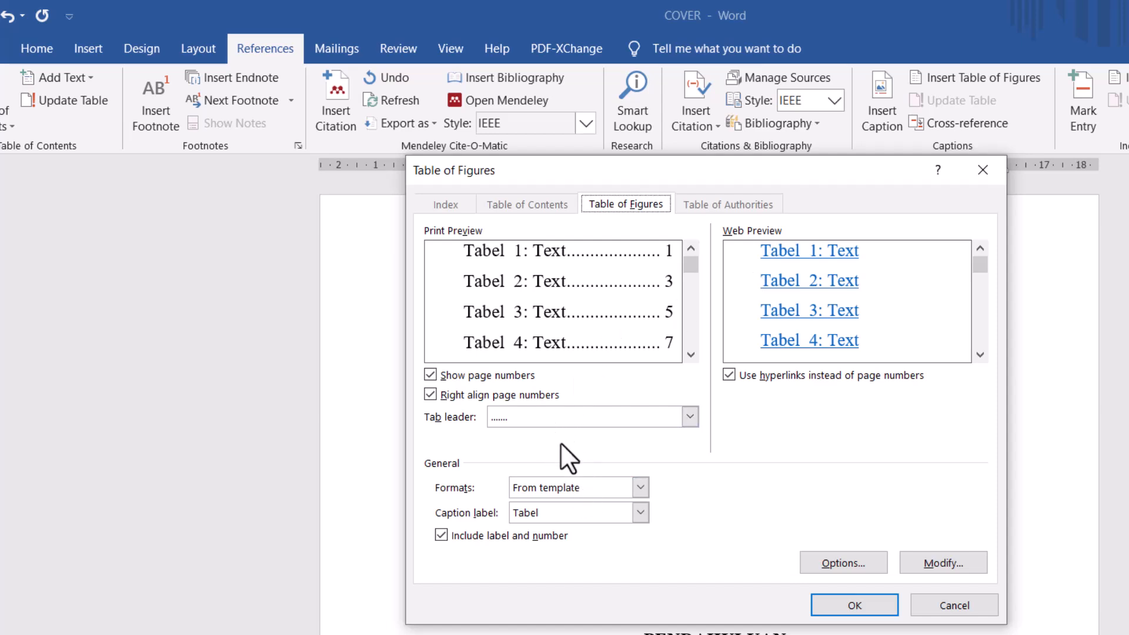
left_click(640, 513)
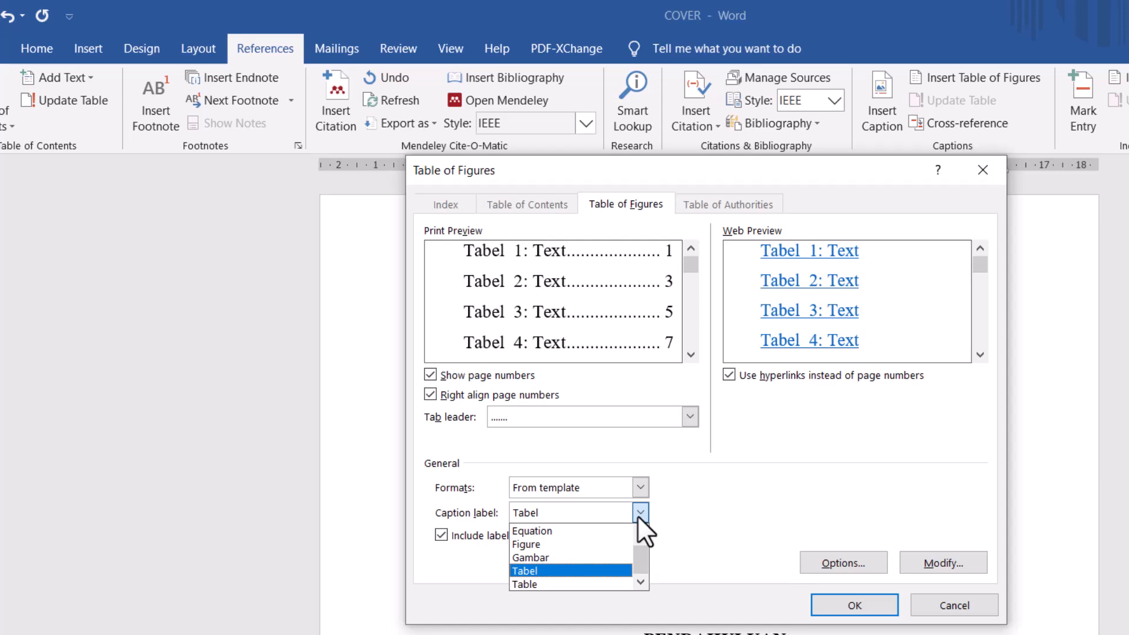
left_click(575, 570)
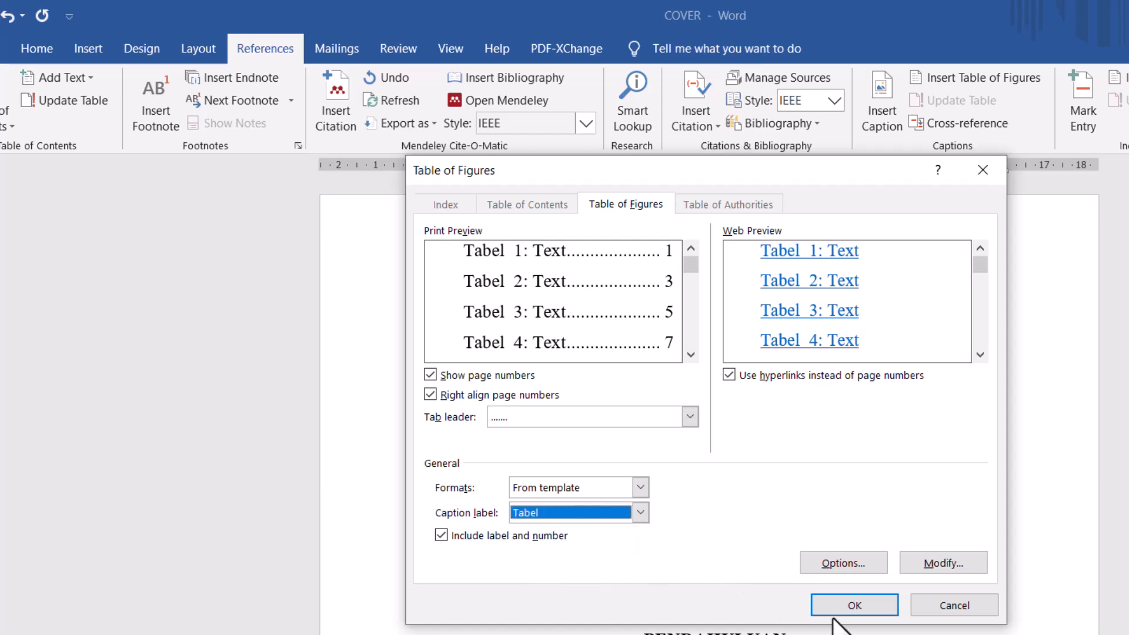
left_click(856, 607)
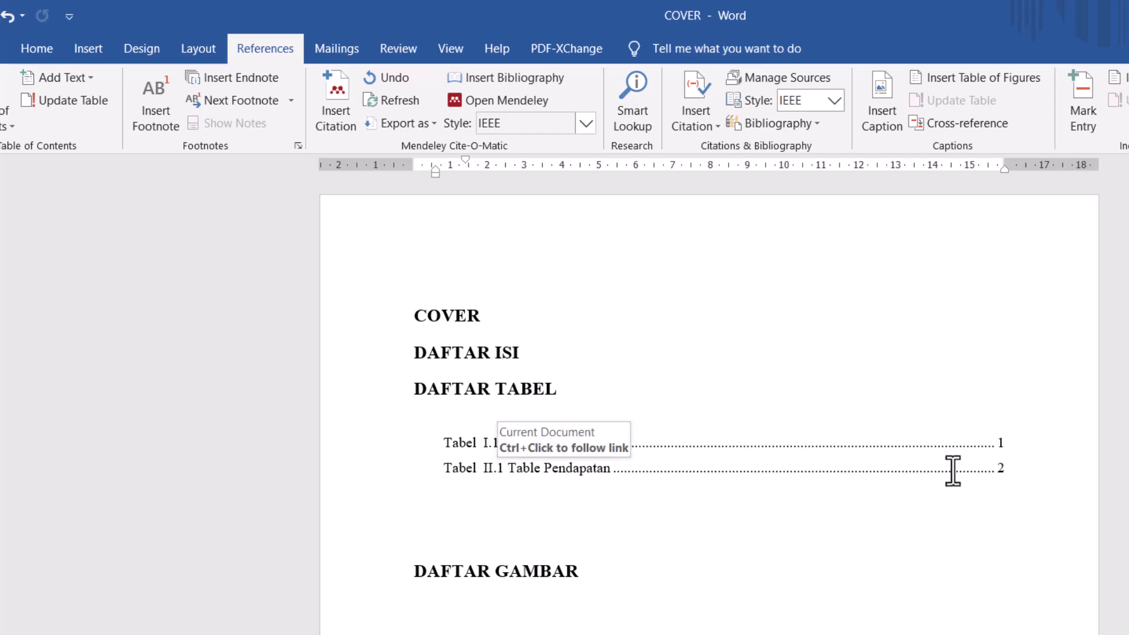
- Remove the extra blank line between the list of tables and the DAFTAR GAMBAR heading
left_click(769, 487)
left_click(560, 544)
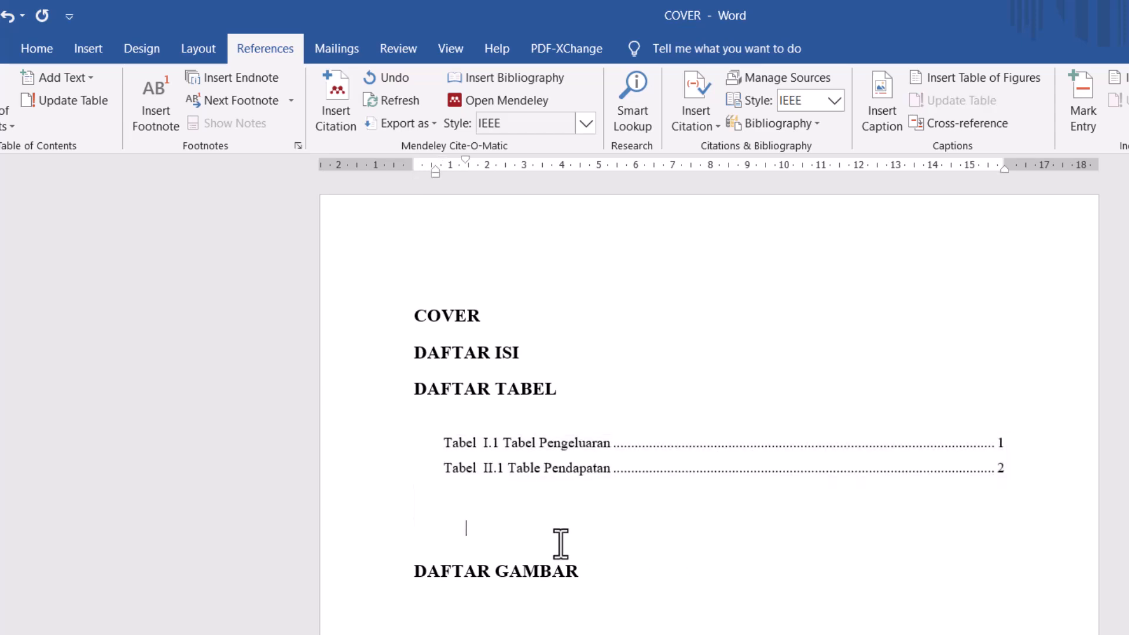
key("Delete")
key("BackSpace")
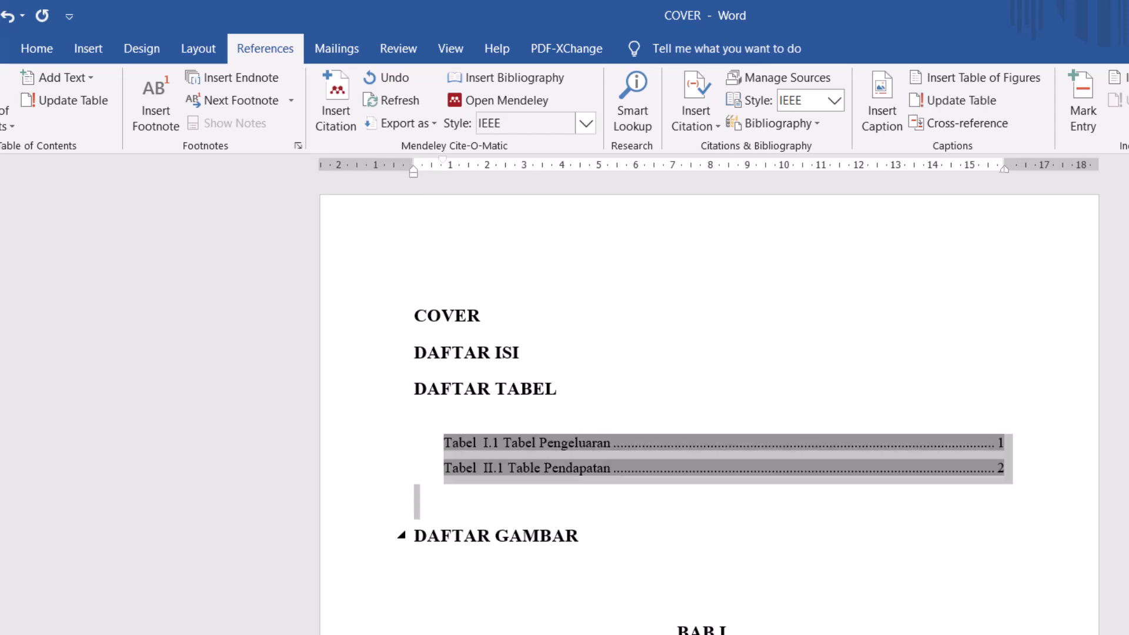
left_click(493, 515)
key("BackSpace")
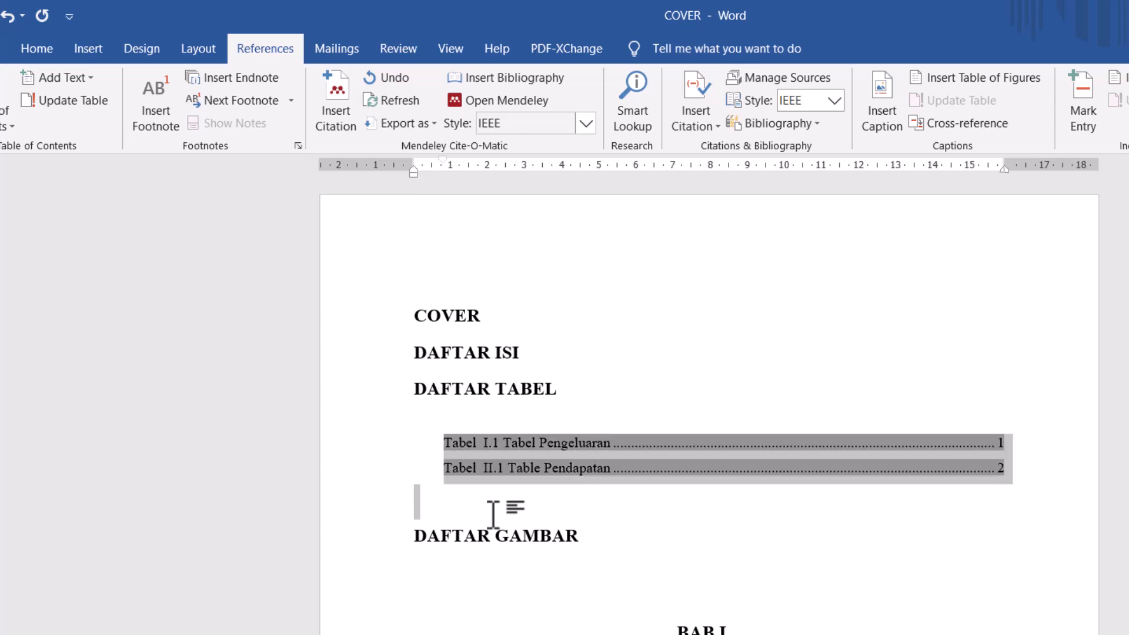
left_click(493, 515)
- Insert the picture "python finance hasil histogram pyplot" from the Illustration for DS Project BOOK folder on the empty line after section 2.1's first paragraph
scroll(494, 515, "down", 3)
scroll(495, 515, "down", 3)
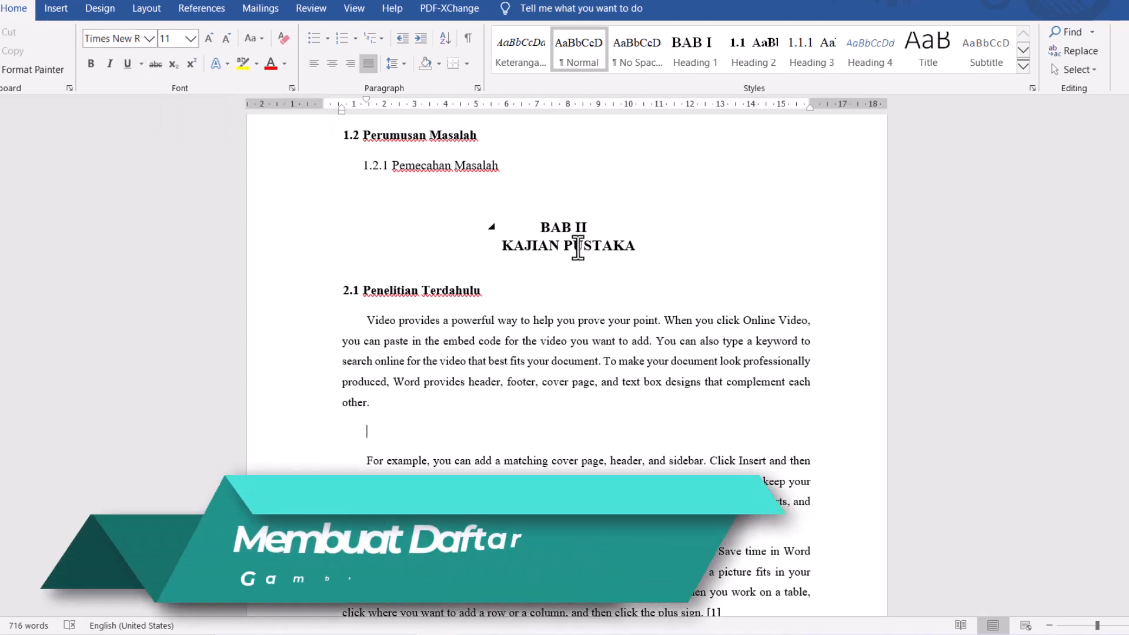
left_click(59, 8)
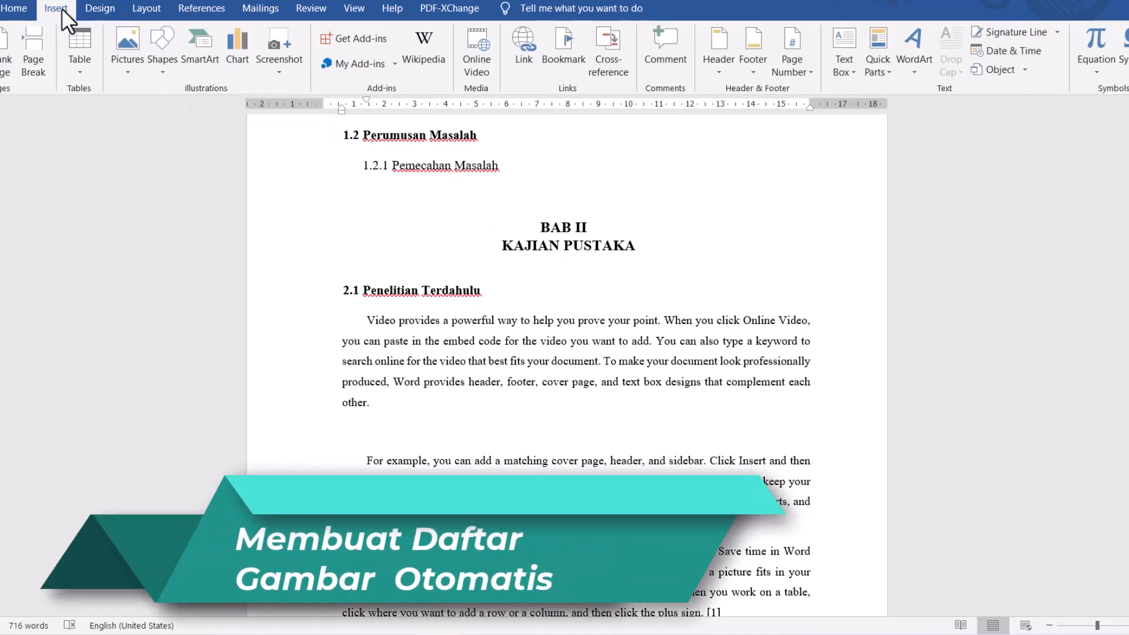
left_click(120, 50)
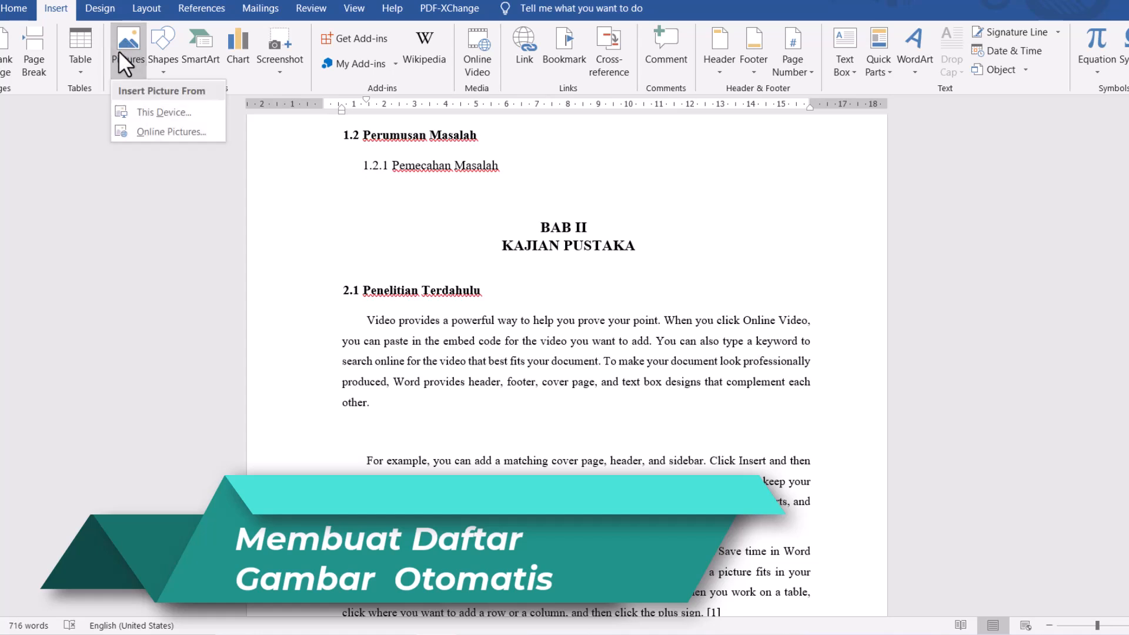
left_click(154, 120)
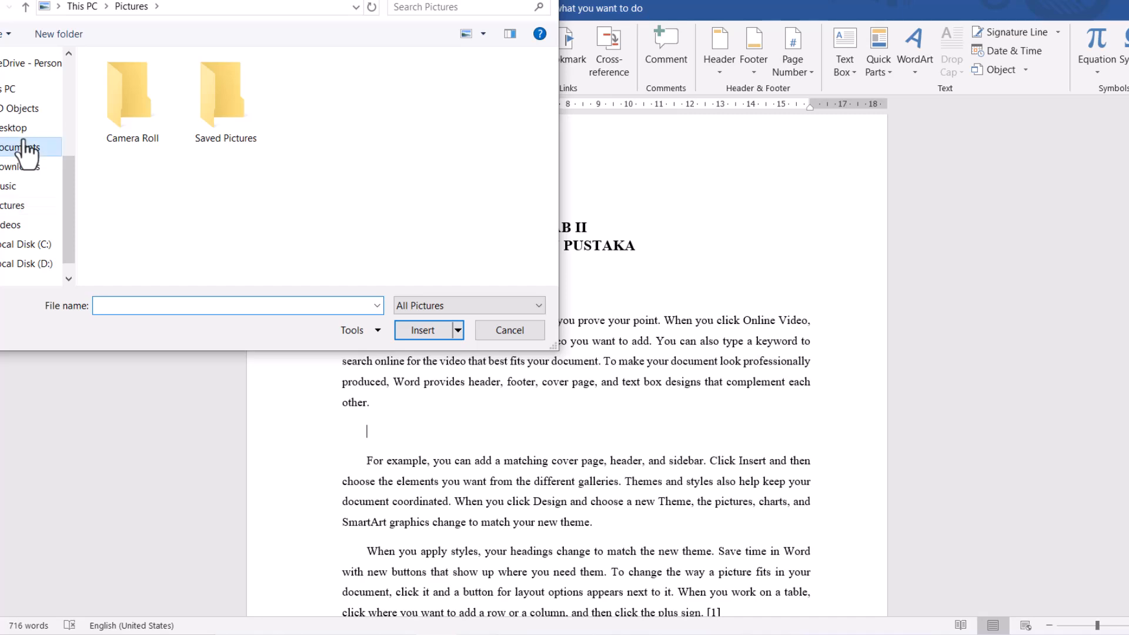
left_click(24, 147)
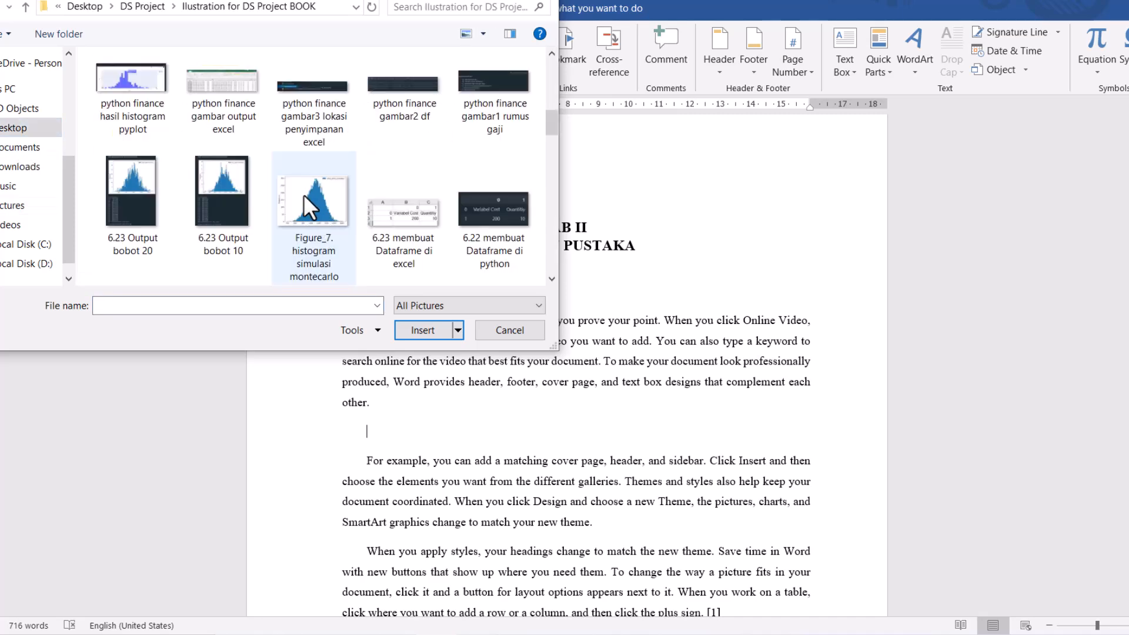
left_click(139, 94)
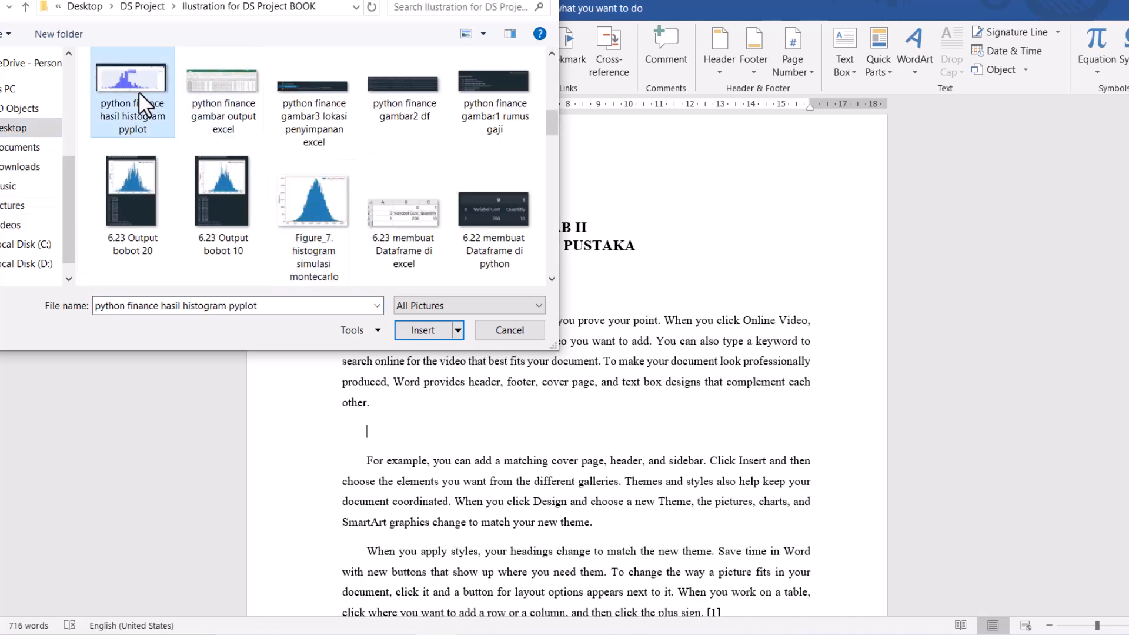
left_click(450, 338)
- Shrink the histogram picture in section 2.1 proportionally to about 13 cm wide and 5.2 cm high
scroll(579, 425, "down", 2)
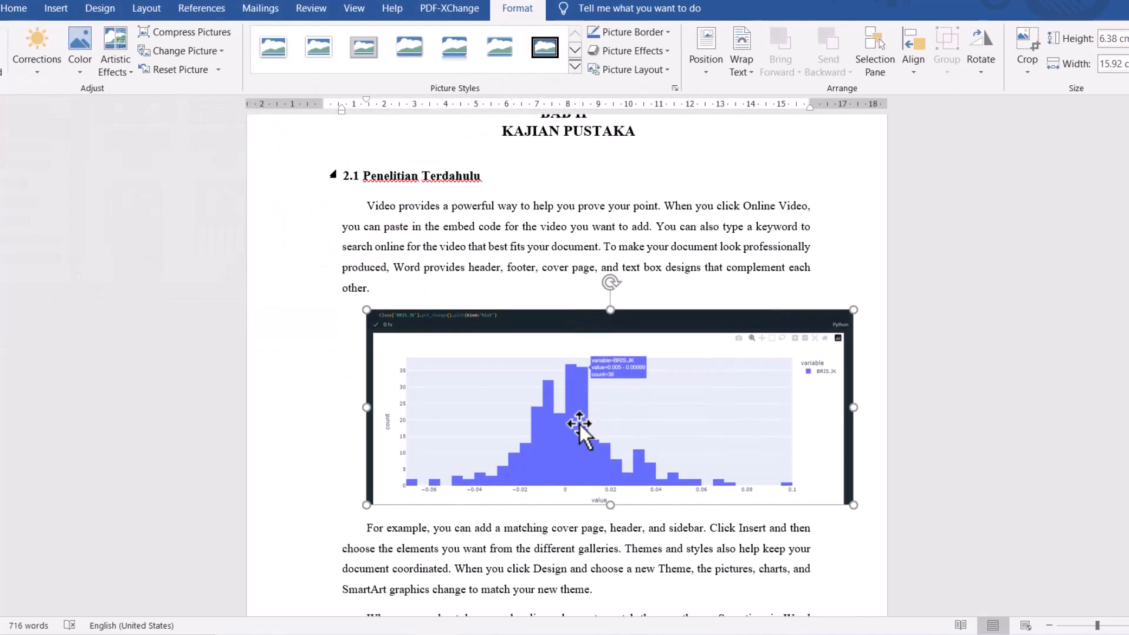
scroll(580, 424, "down", 2)
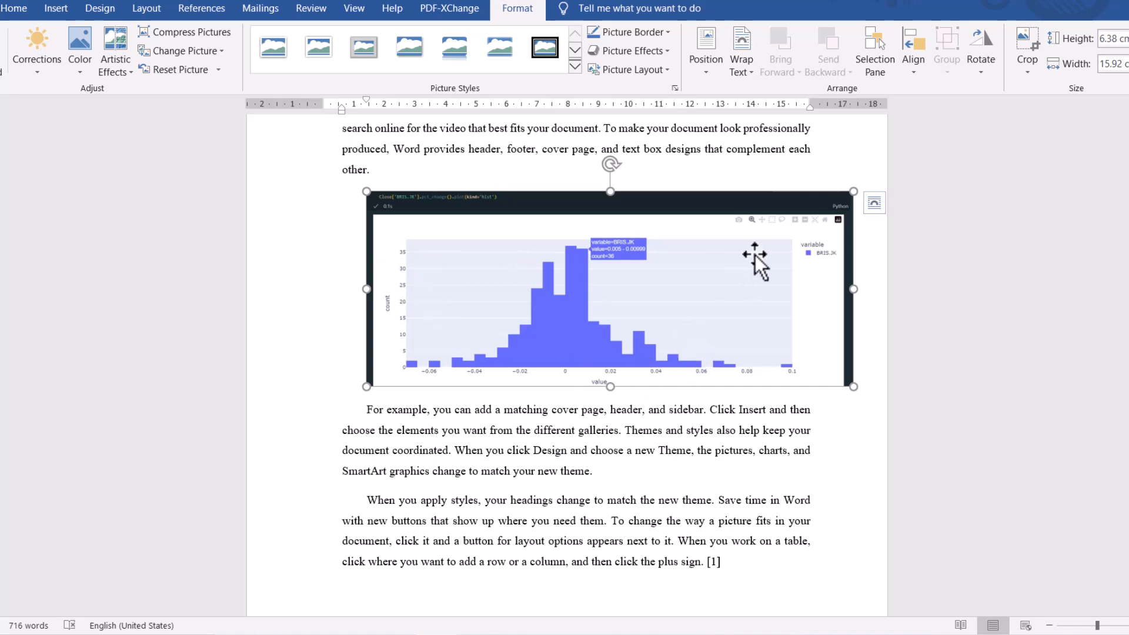
left_click_drag(853, 191, 734, 226)
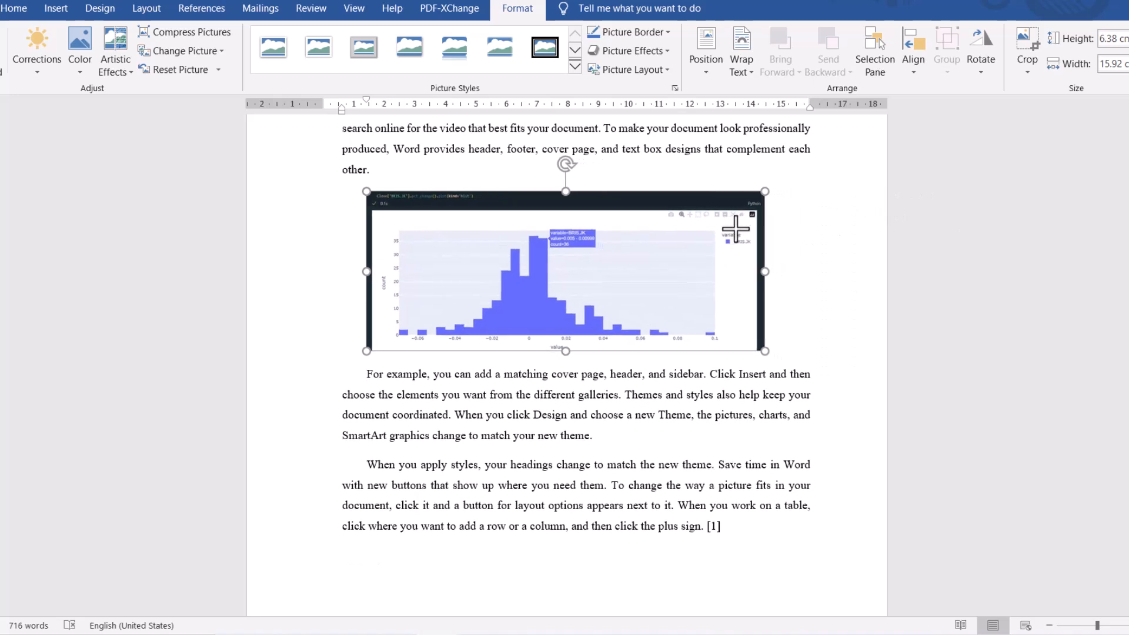
- Add a new line below the histogram picture with the text "Gambar. Grafik Histogram"
left_click(418, 177)
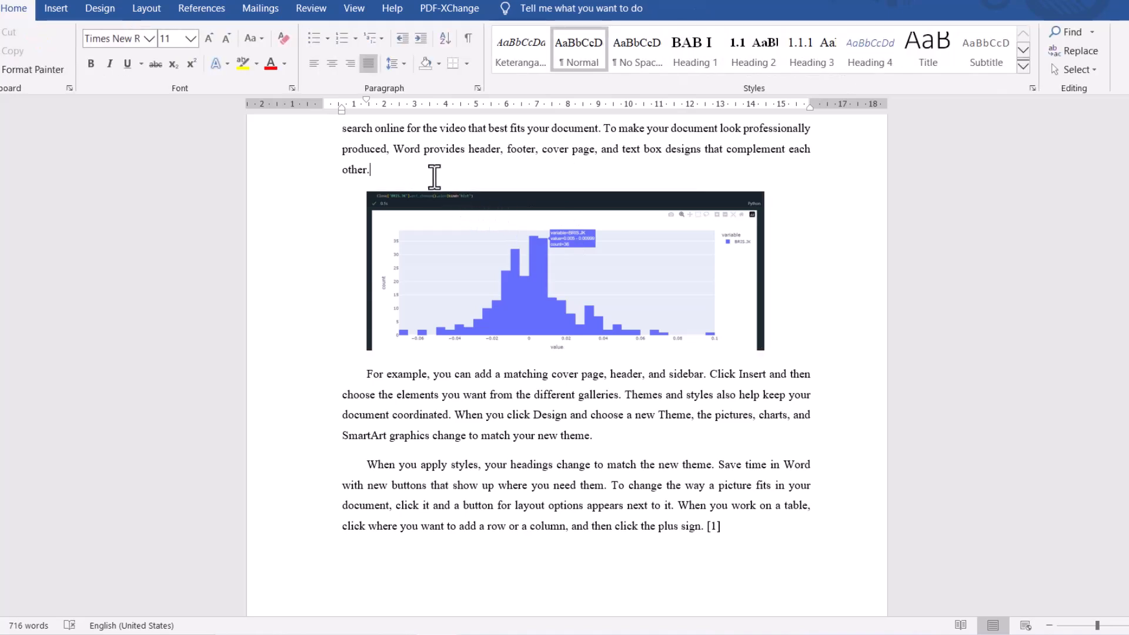
left_click(807, 348)
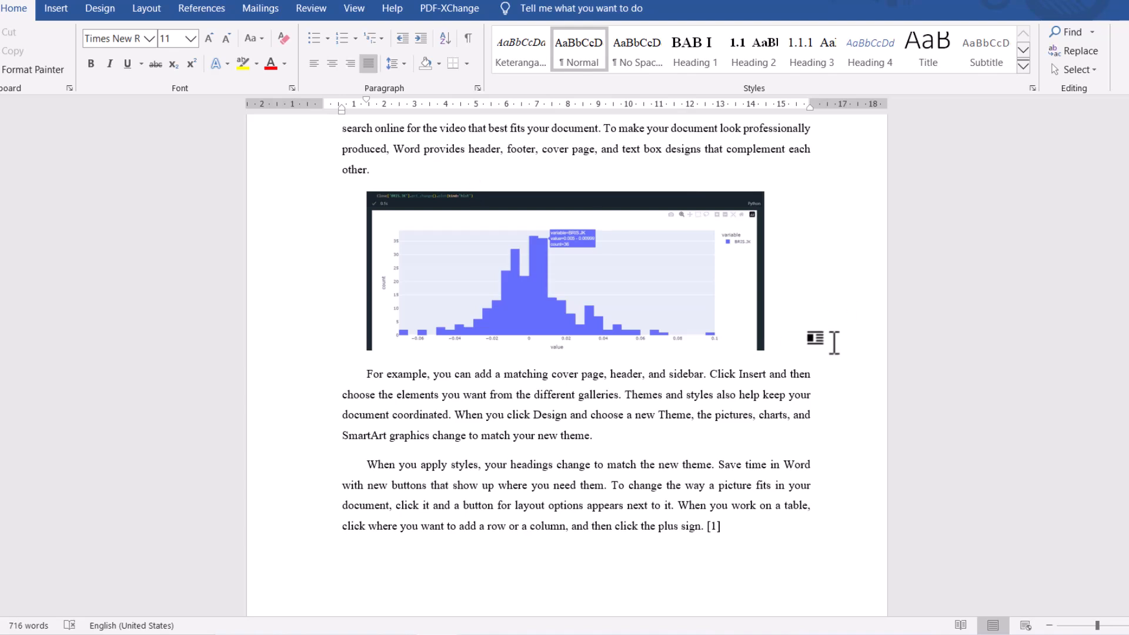
key("Return")
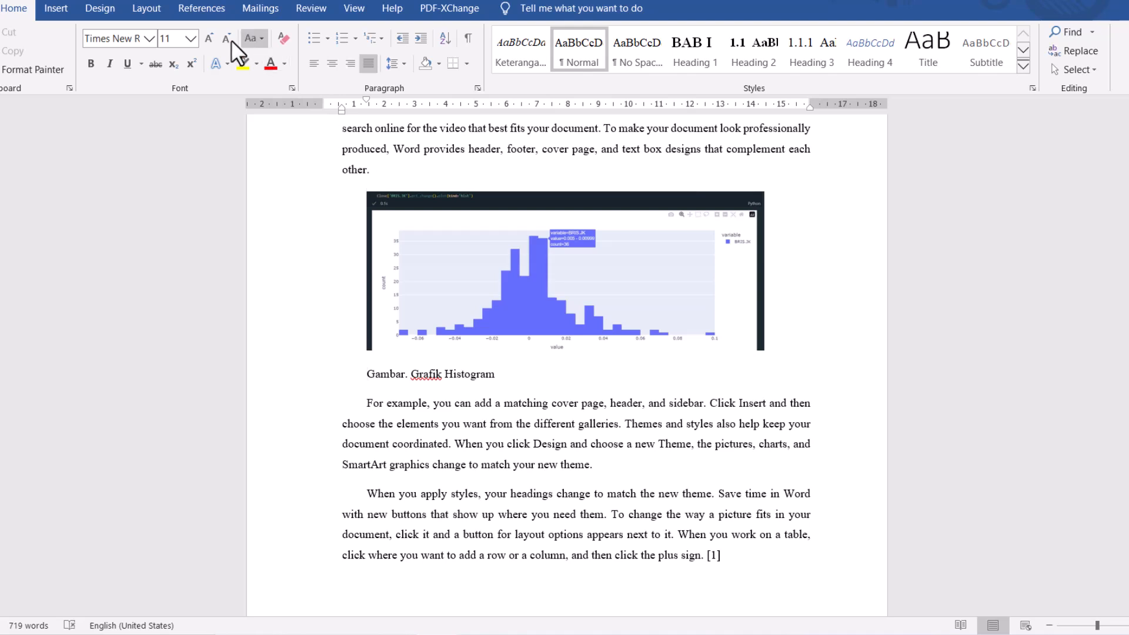
- Insert a Gambar caption label before the text below the histogram, with 1, 2, 3 numbering, chapter number included and a period separator
left_click(203, 10)
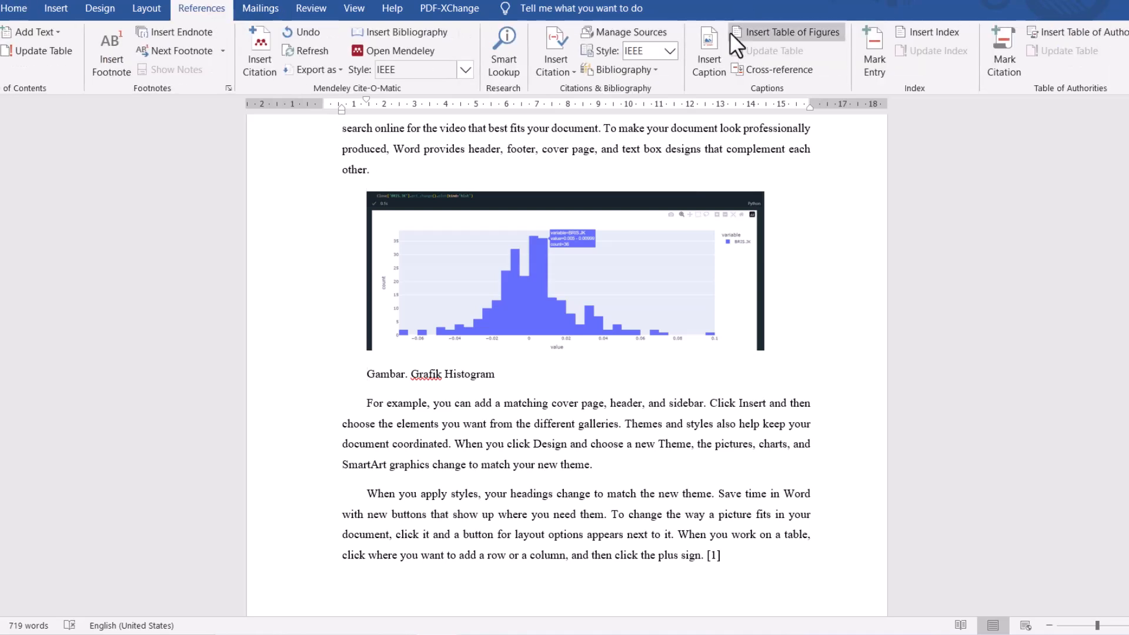
left_click(712, 50)
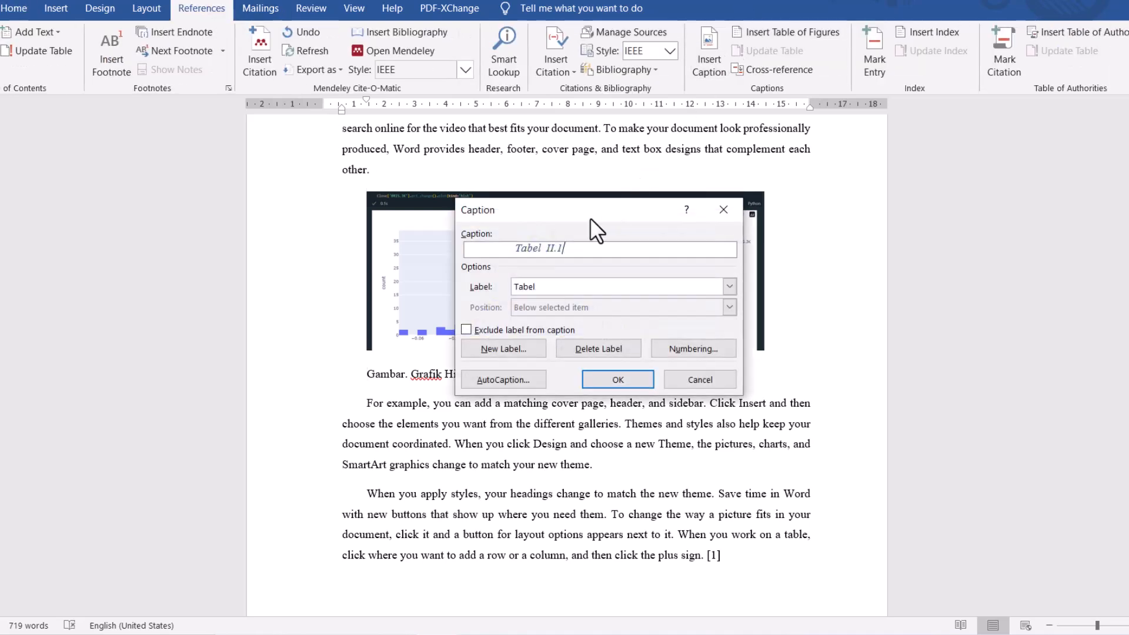
left_click(598, 280)
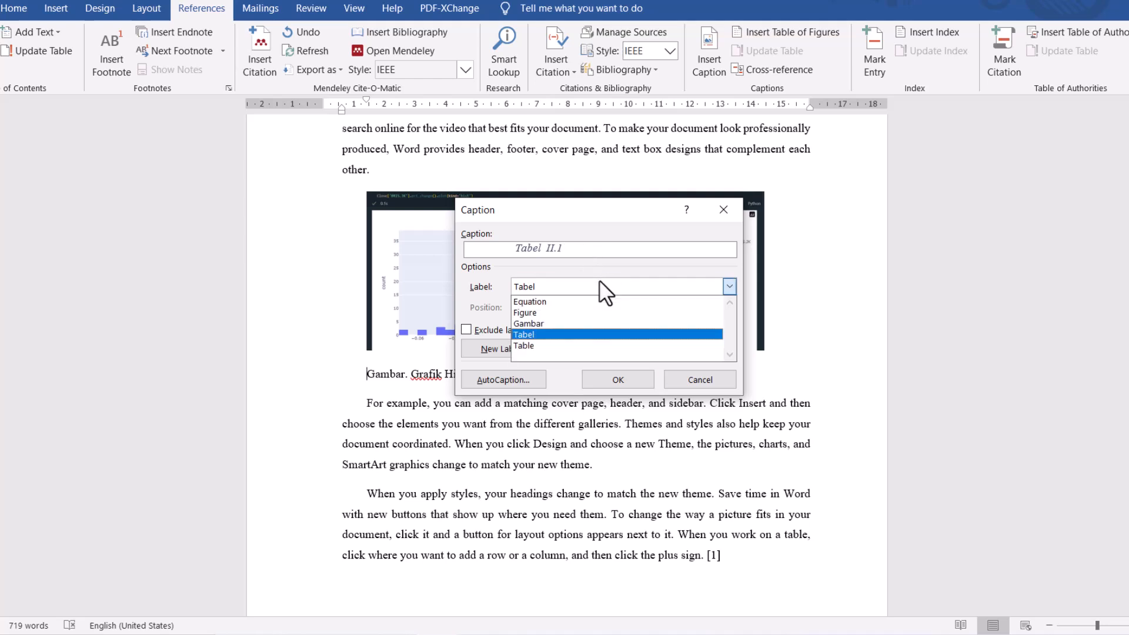
left_click(587, 323)
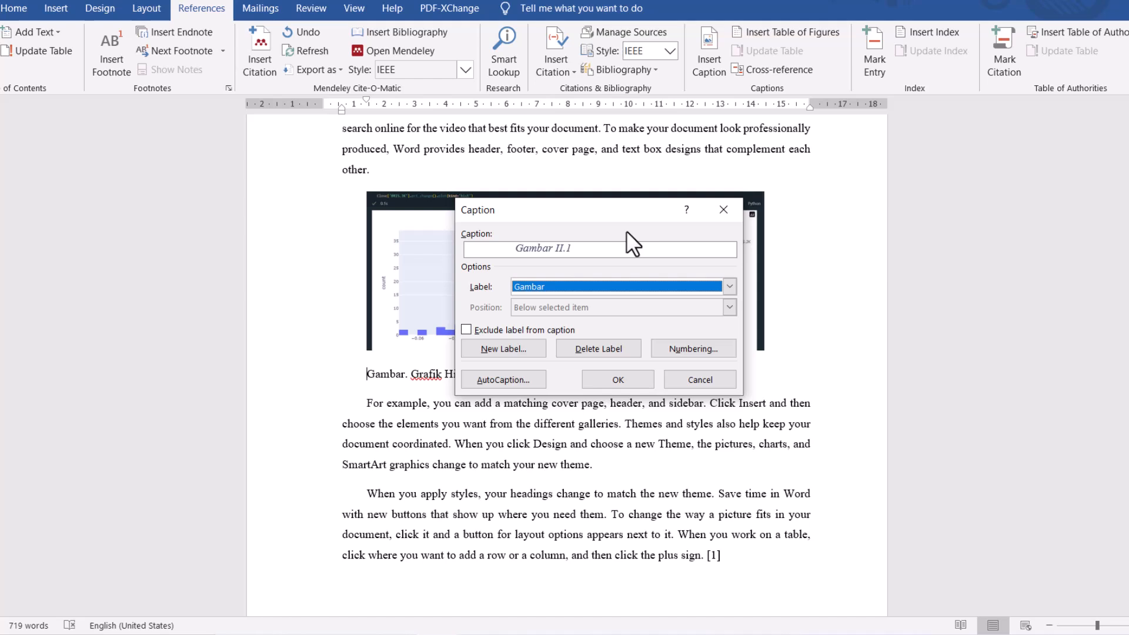
left_click(687, 346)
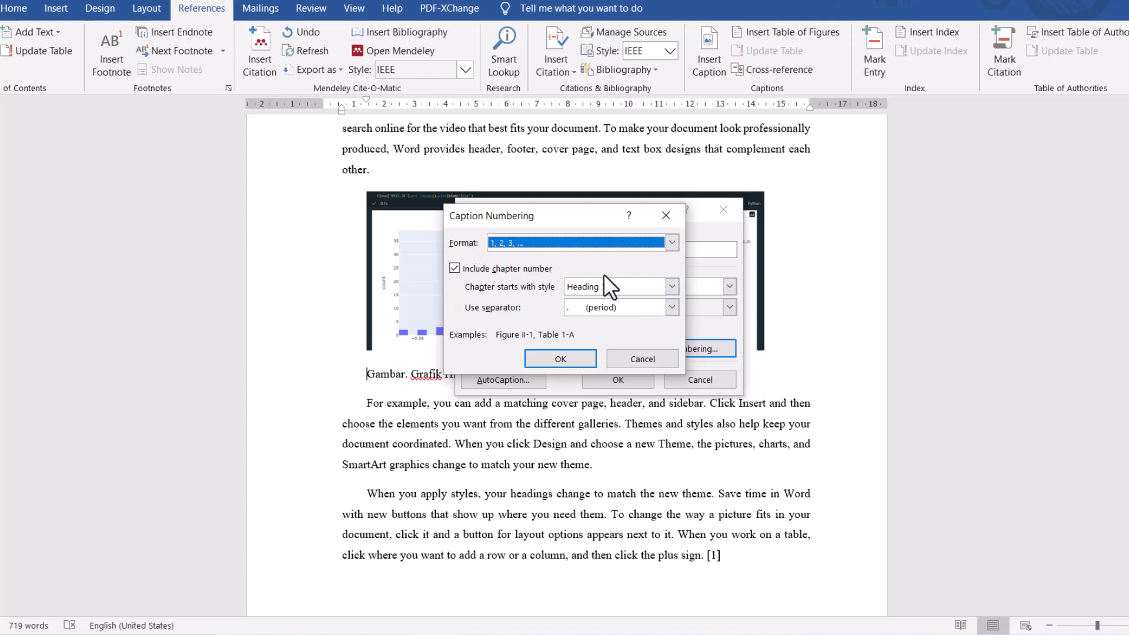
left_click(562, 361)
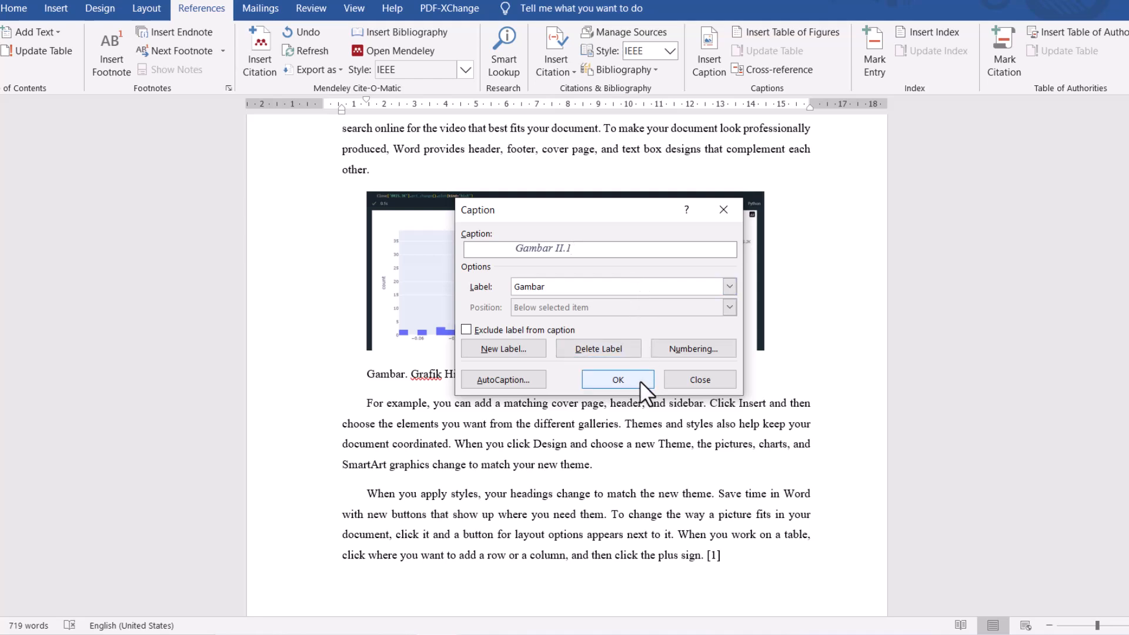
left_click(617, 381)
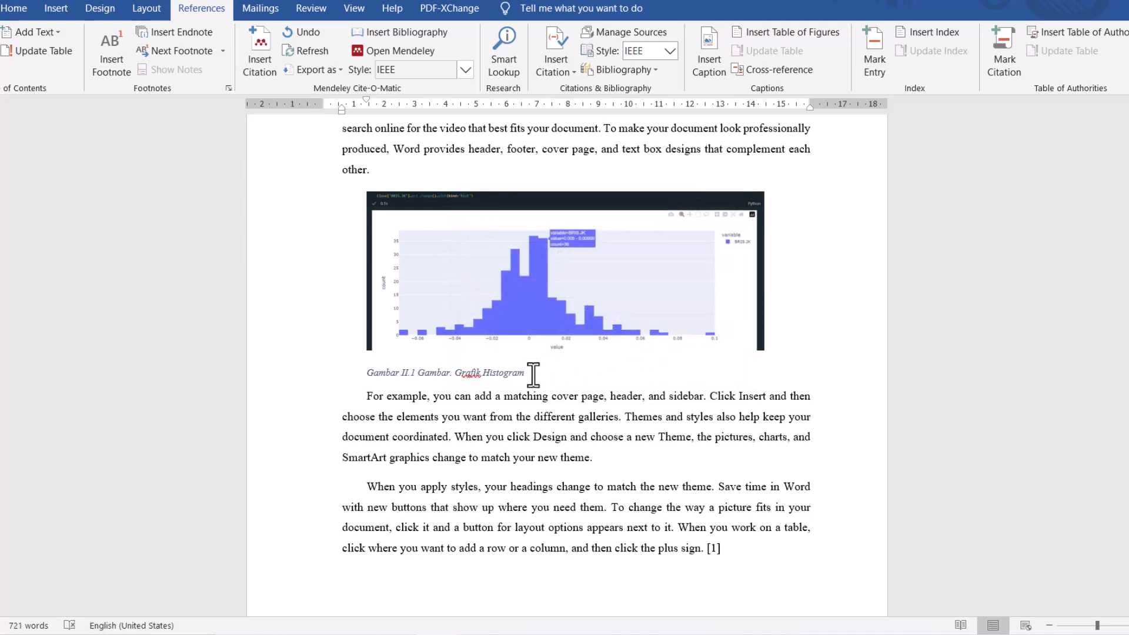
- Apply the Keterangan Tabel style to the whole histogram caption line
left_click_drag(533, 375, 352, 373)
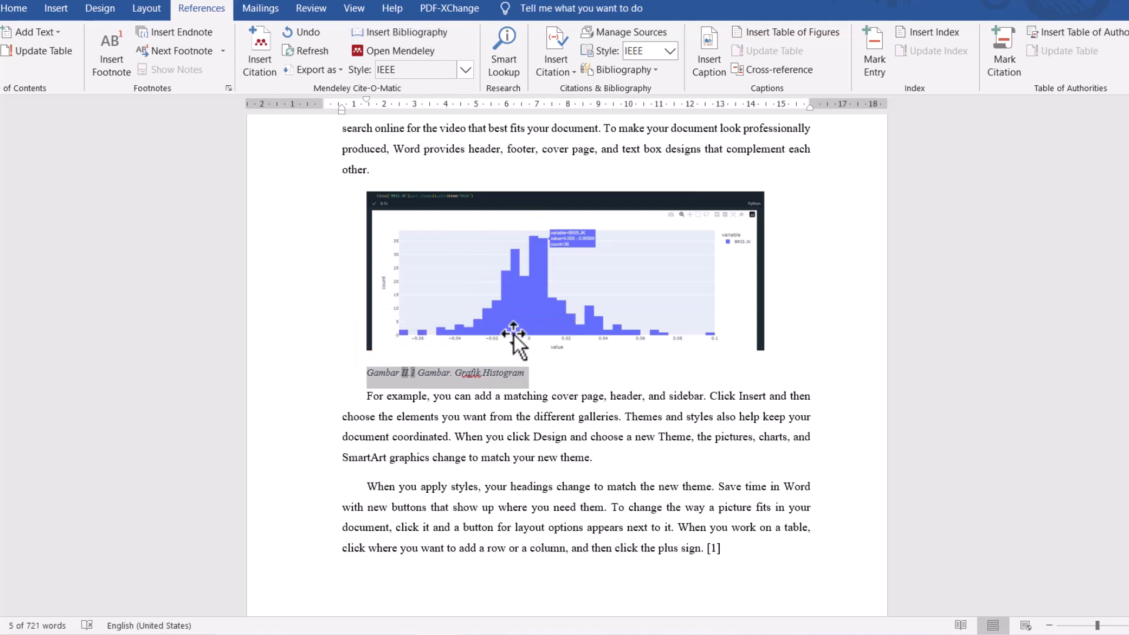
left_click(26, 6)
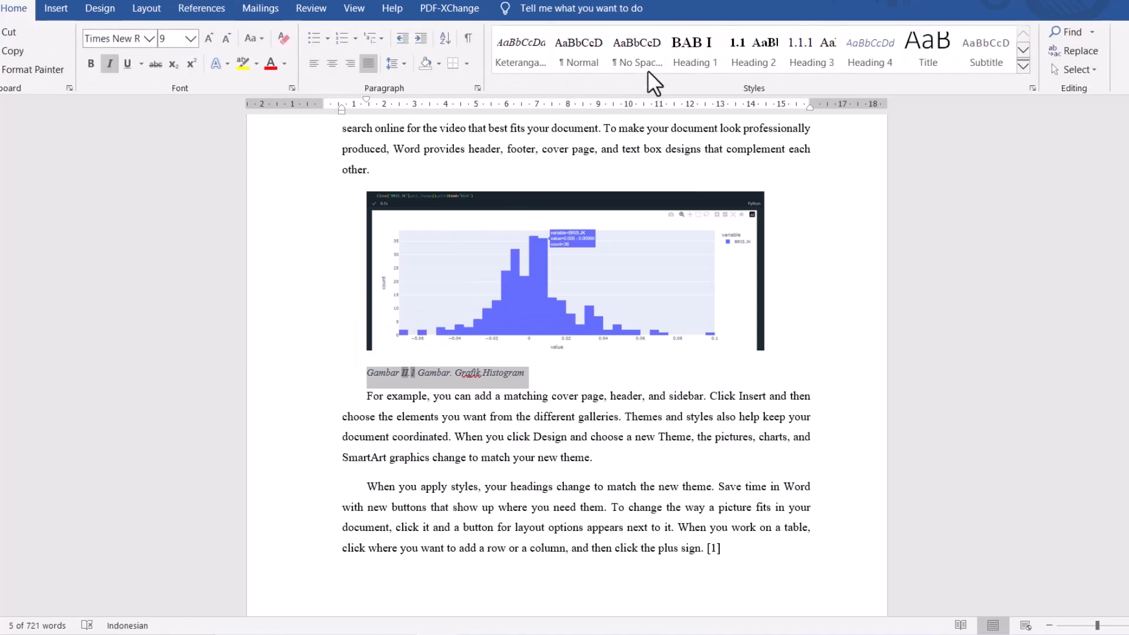
left_click(1023, 66)
left_click(548, 214)
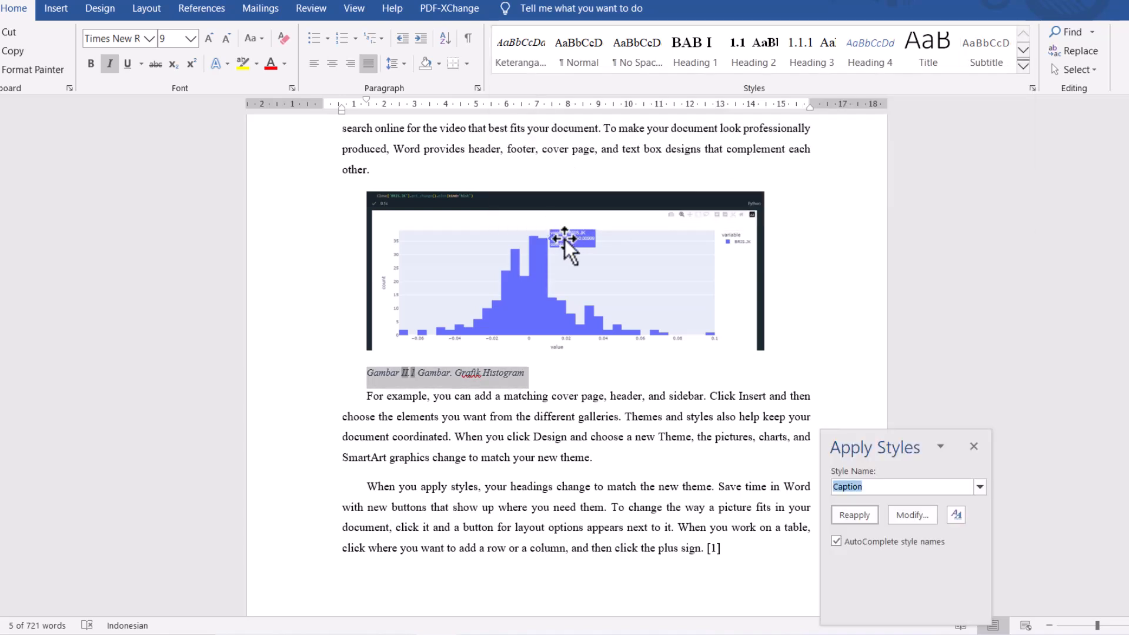
type("Keterangan Tabel")
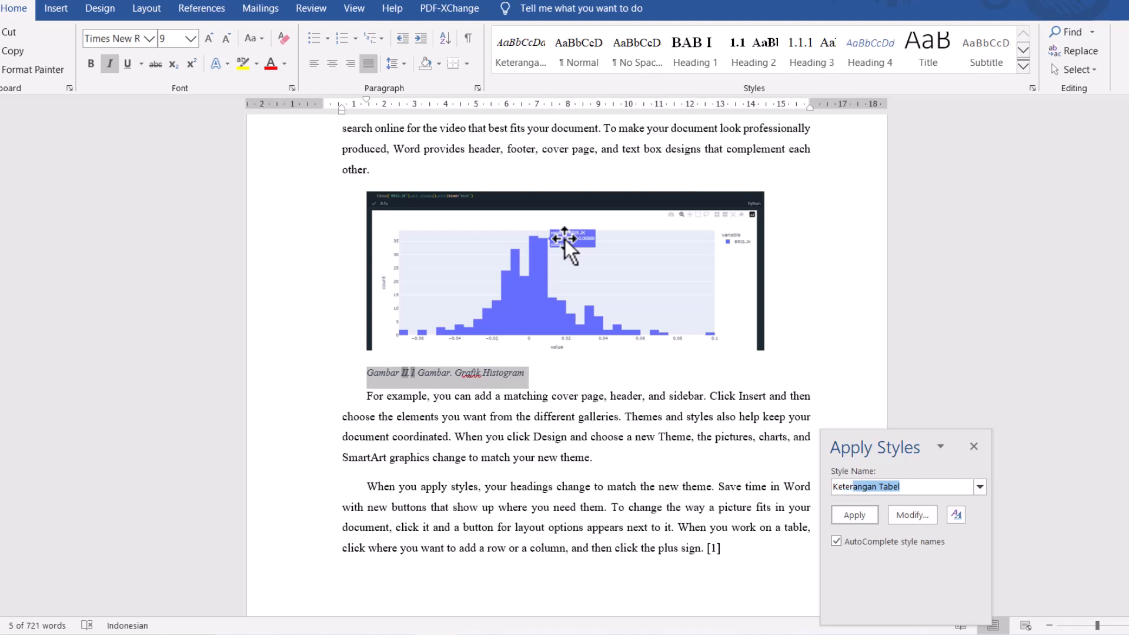
left_click(845, 514)
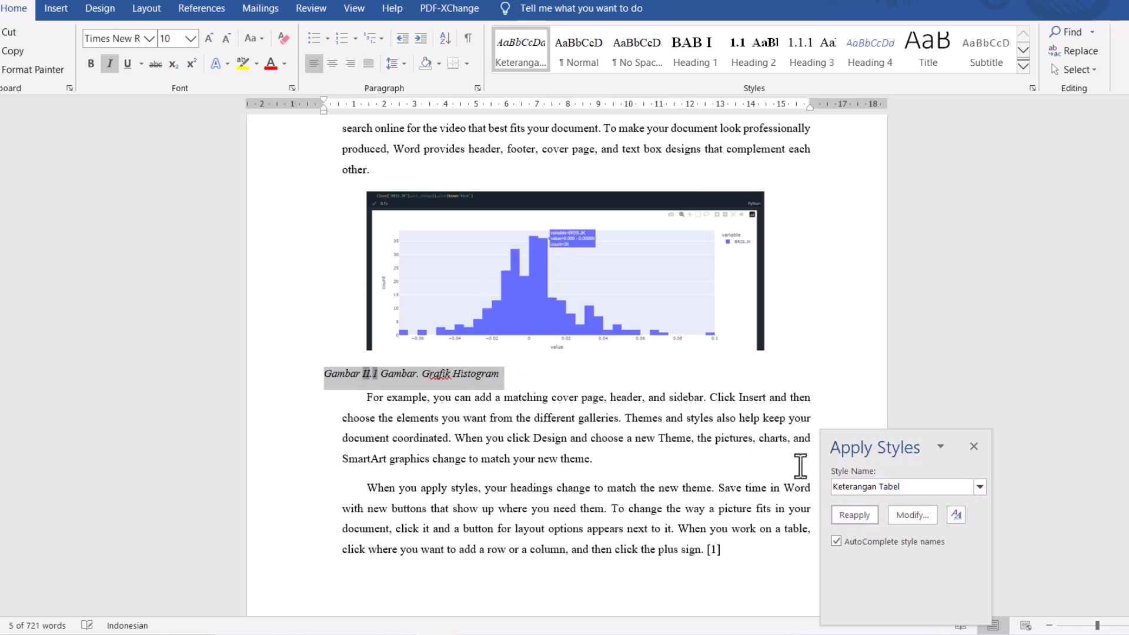
left_click(973, 445)
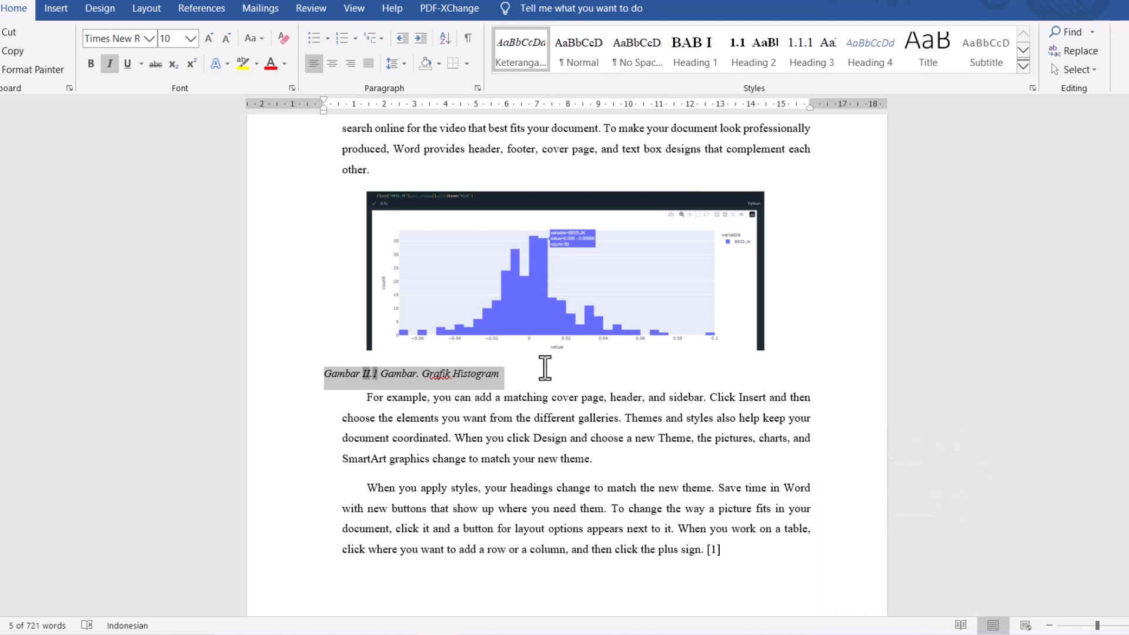
left_click(556, 398)
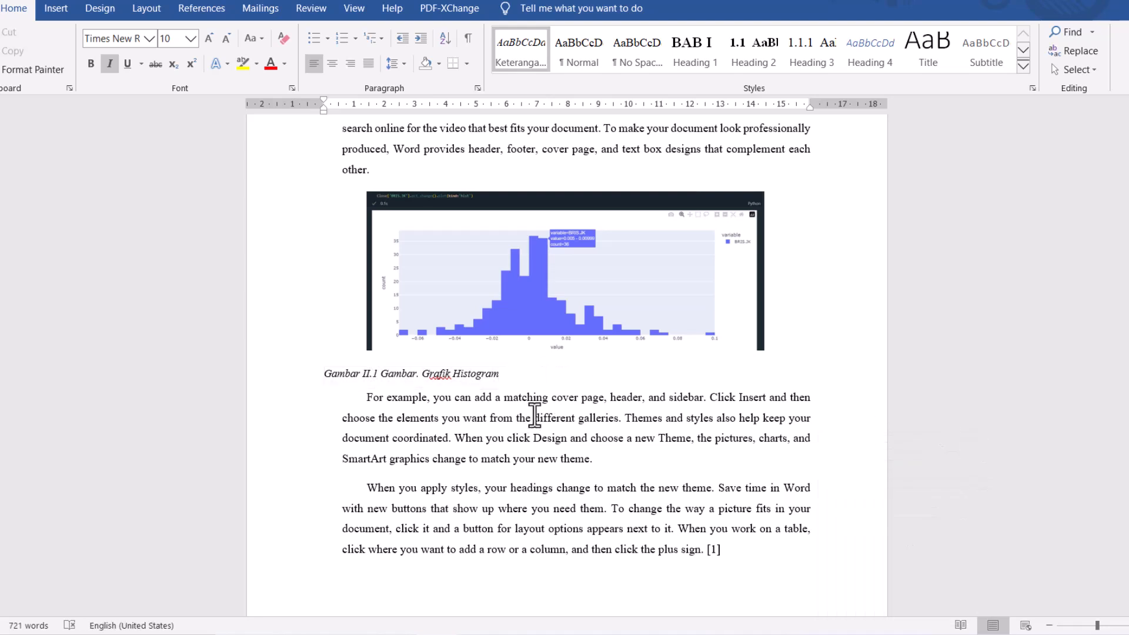
- Insert an automatic table of figures for the Gambar caption label on a new line below the DAFTAR GAMBAR heading
scroll(440, 374, "up", 10)
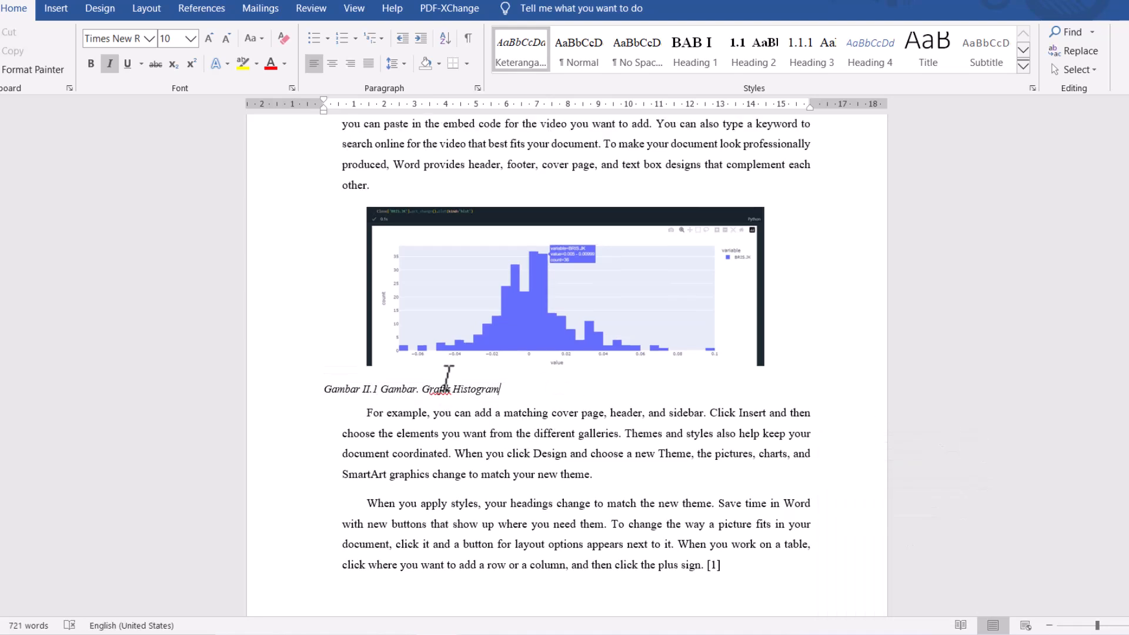
scroll(447, 381, "up", 10)
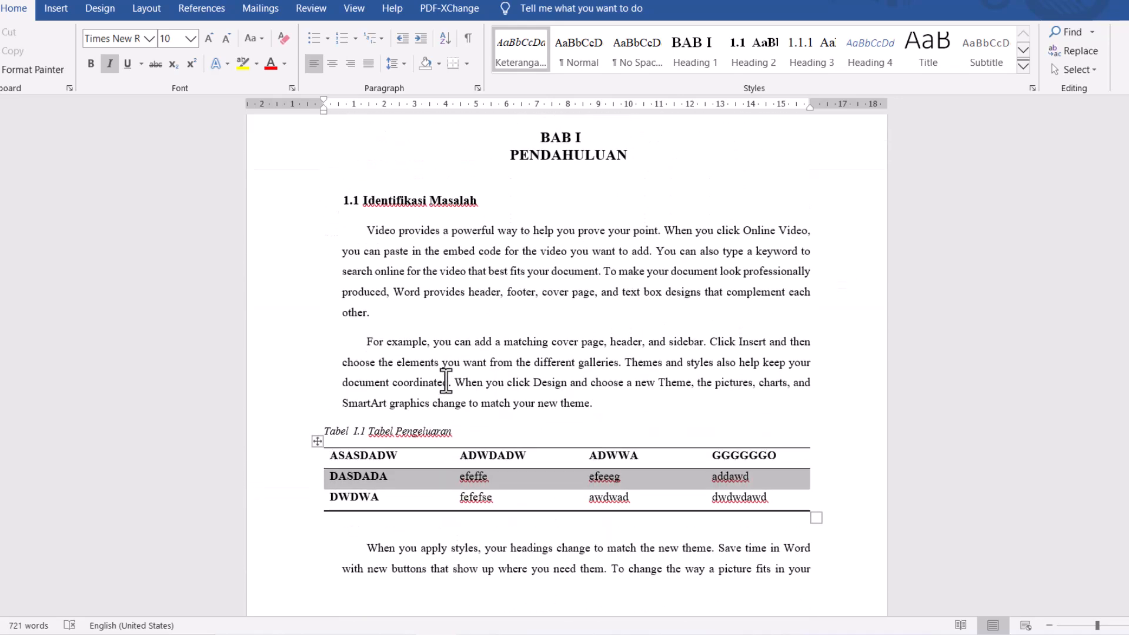
left_click(484, 413)
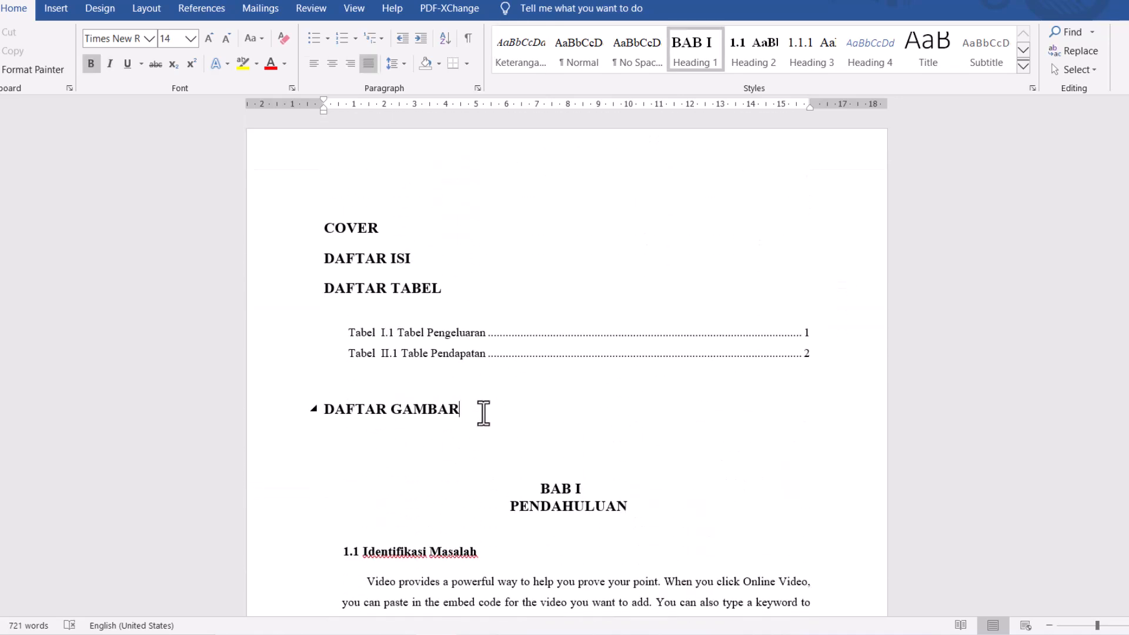
key("Return")
key("Return")
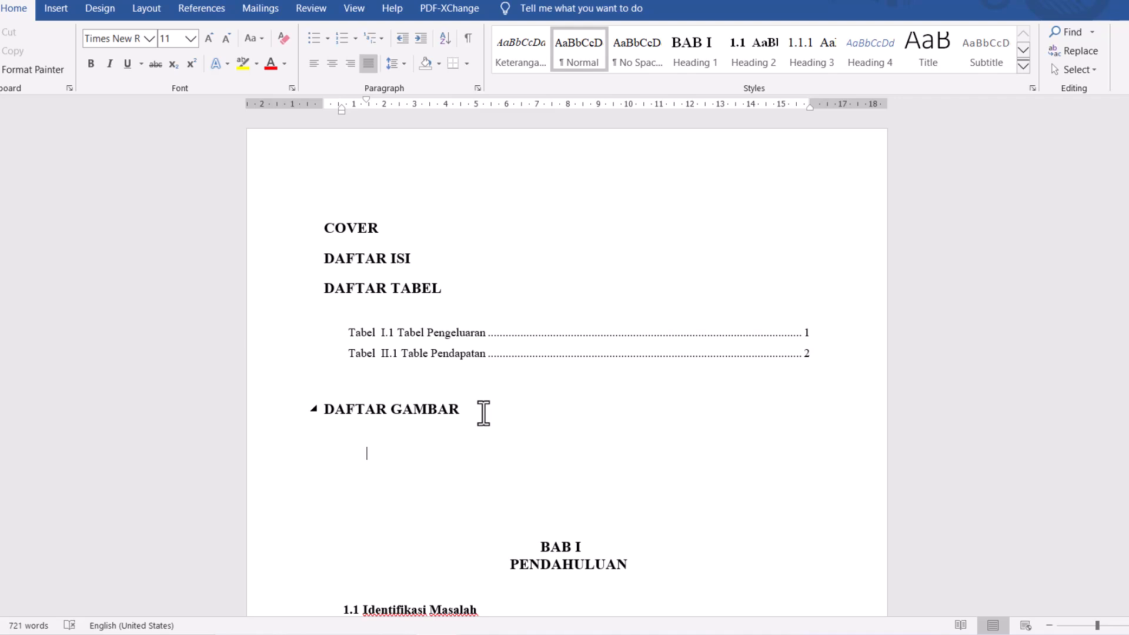
left_click(203, 8)
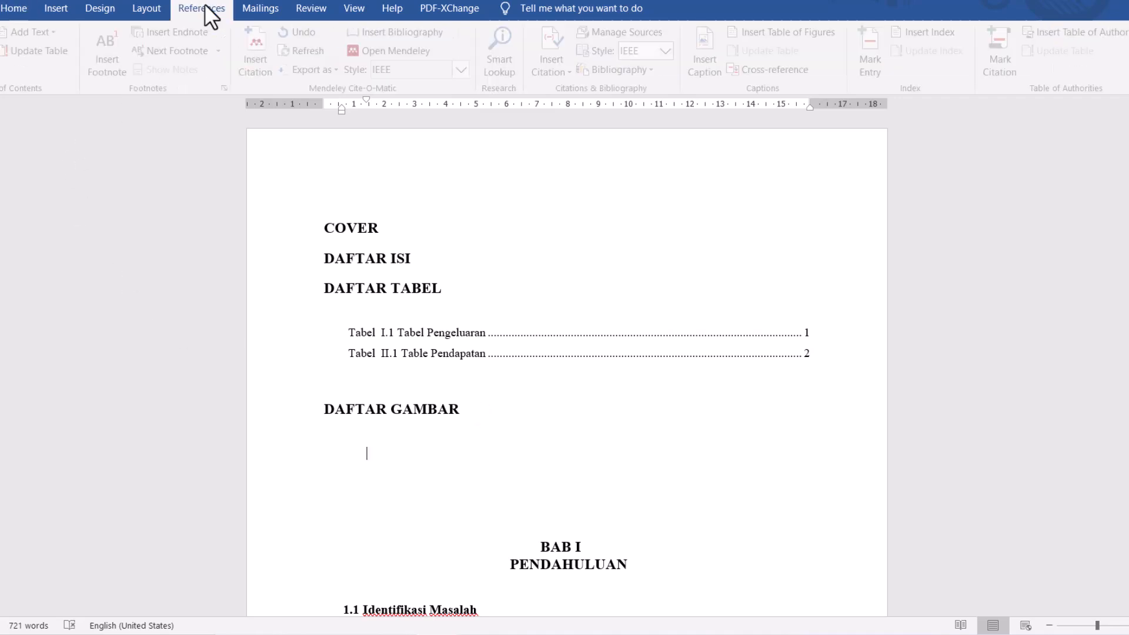
left_click(770, 30)
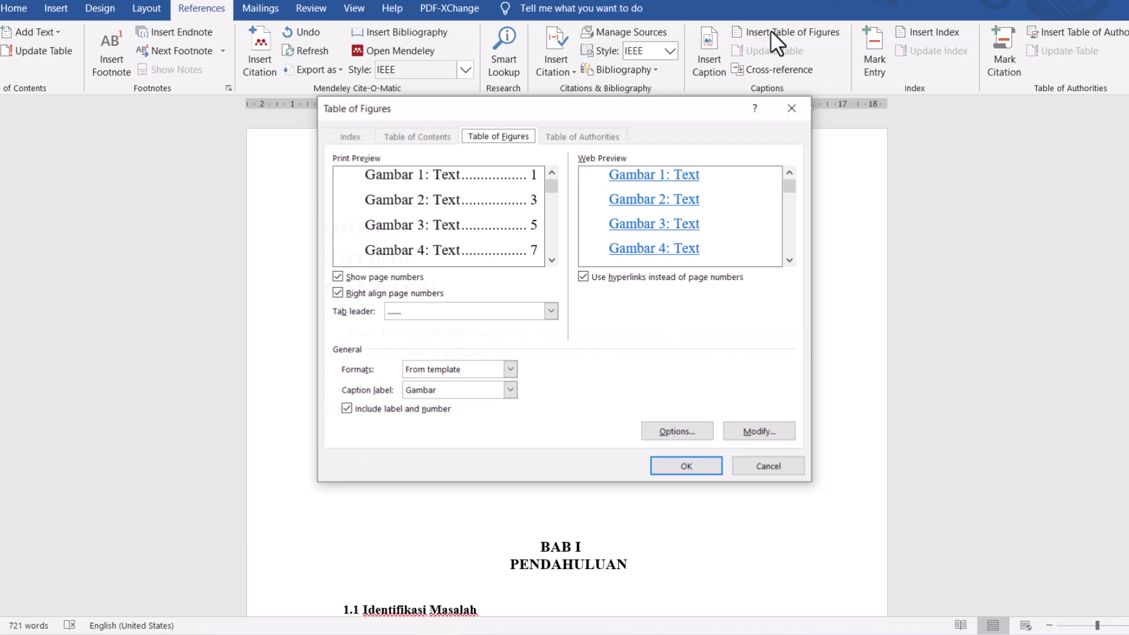
left_click(478, 386)
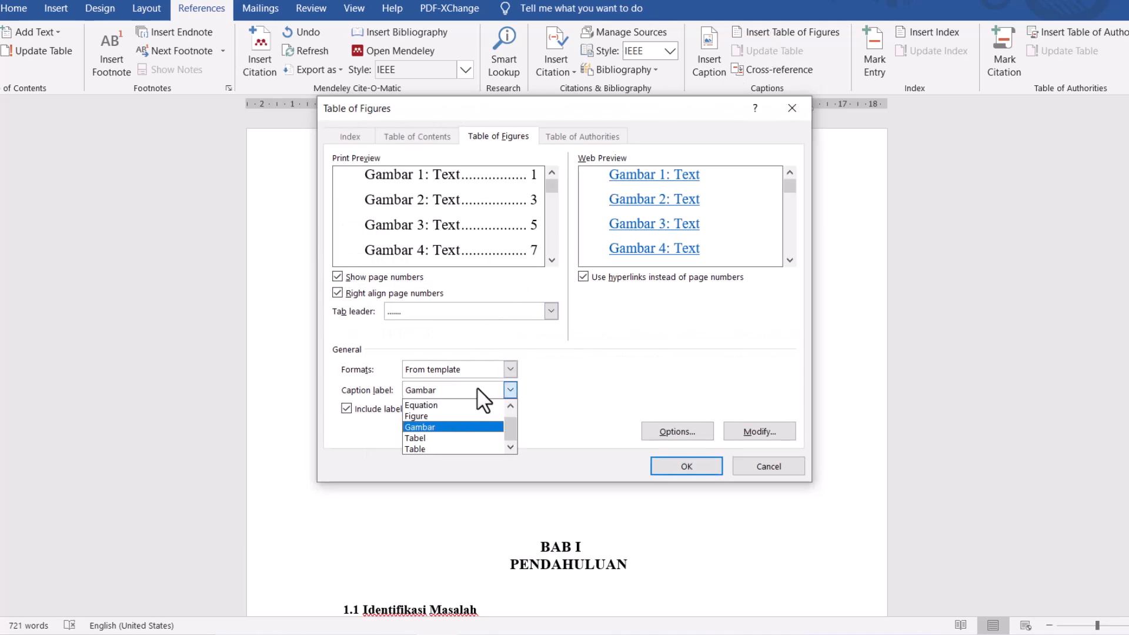
left_click(453, 427)
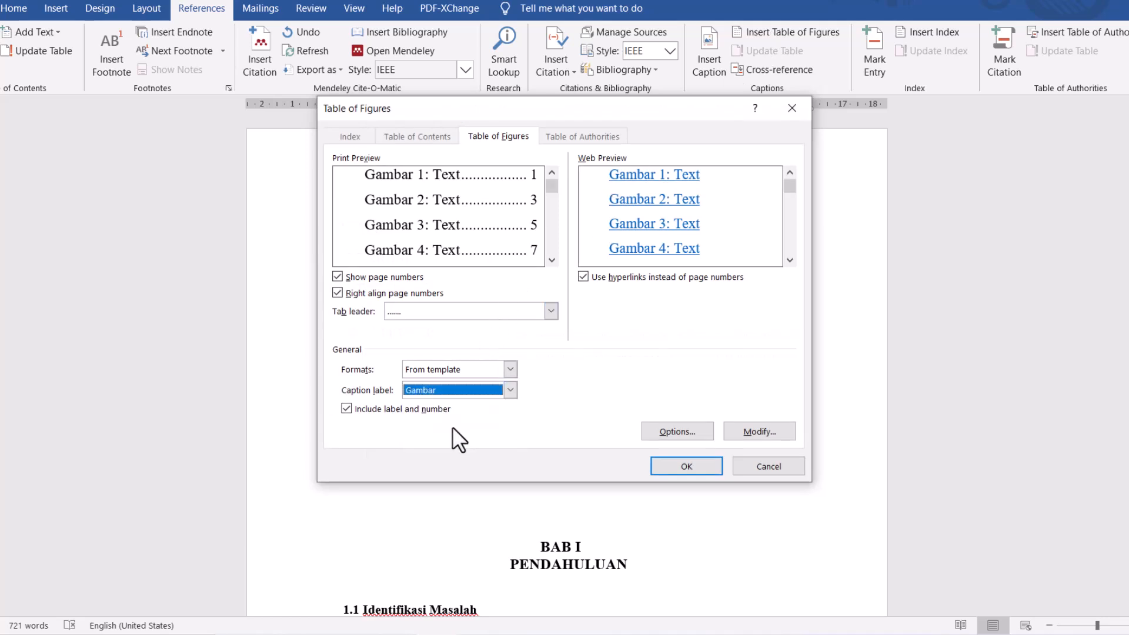
left_click(685, 466)
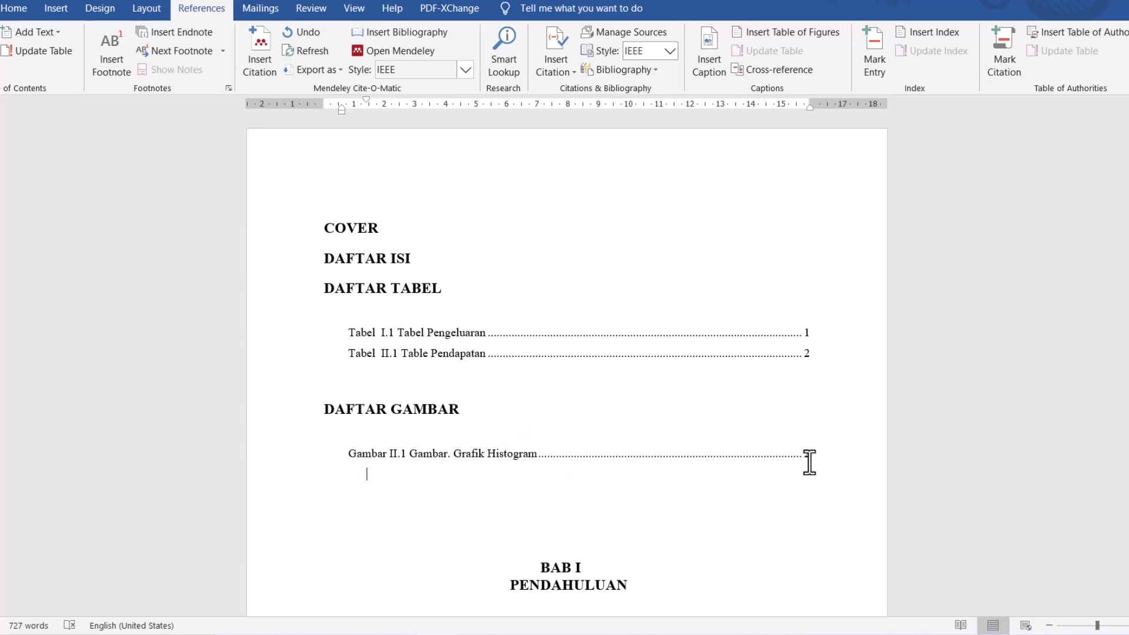
- Insert a table with three columns and one row on the empty line after the last paragraph of section 1.1
scroll(537, 459, "down", 4)
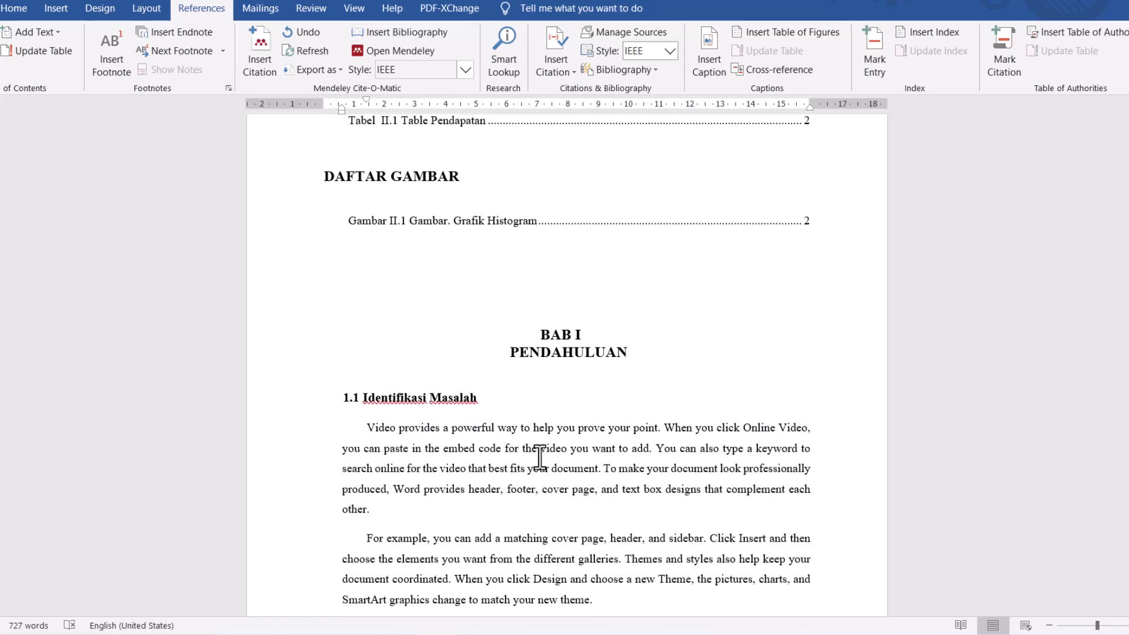
scroll(537, 456, "down", 5)
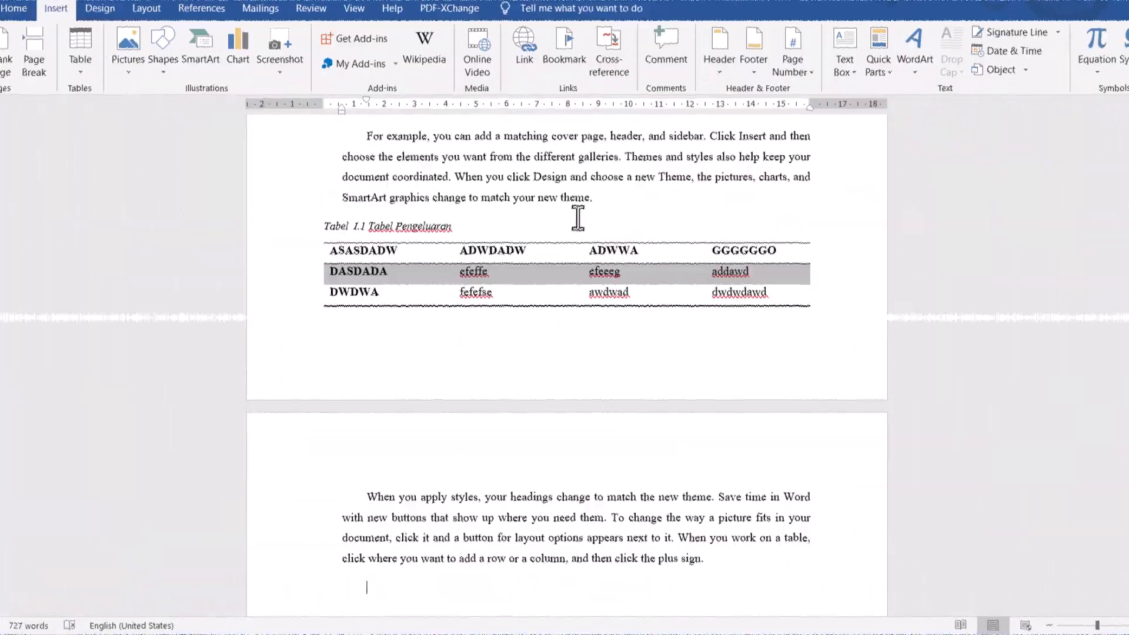
scroll(578, 218, "up", 5)
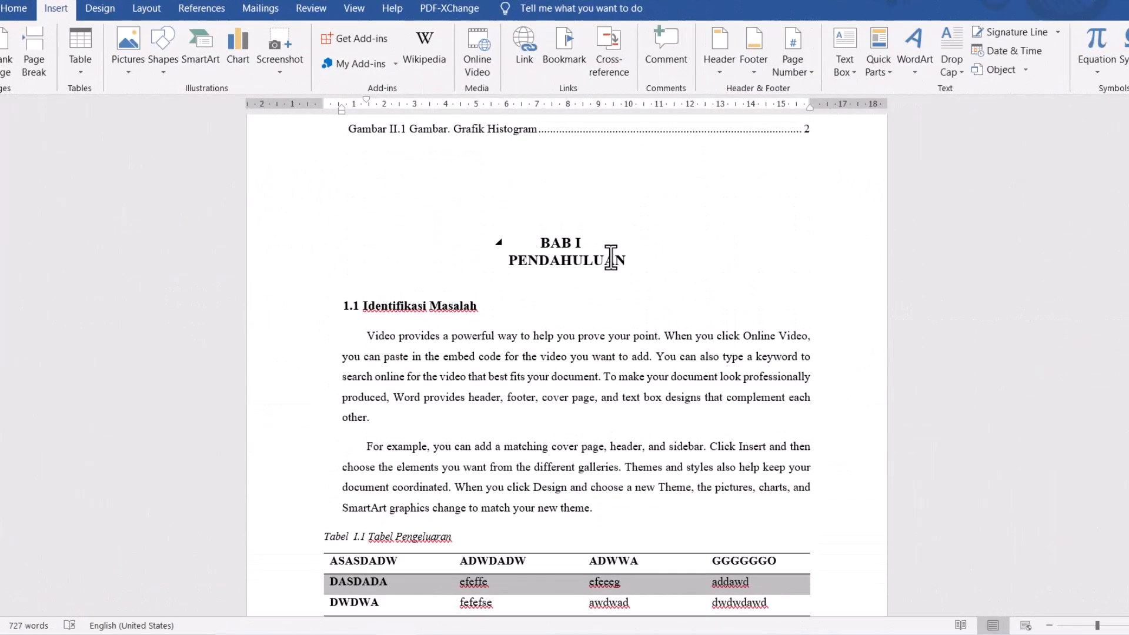
scroll(610, 257, "down", 3)
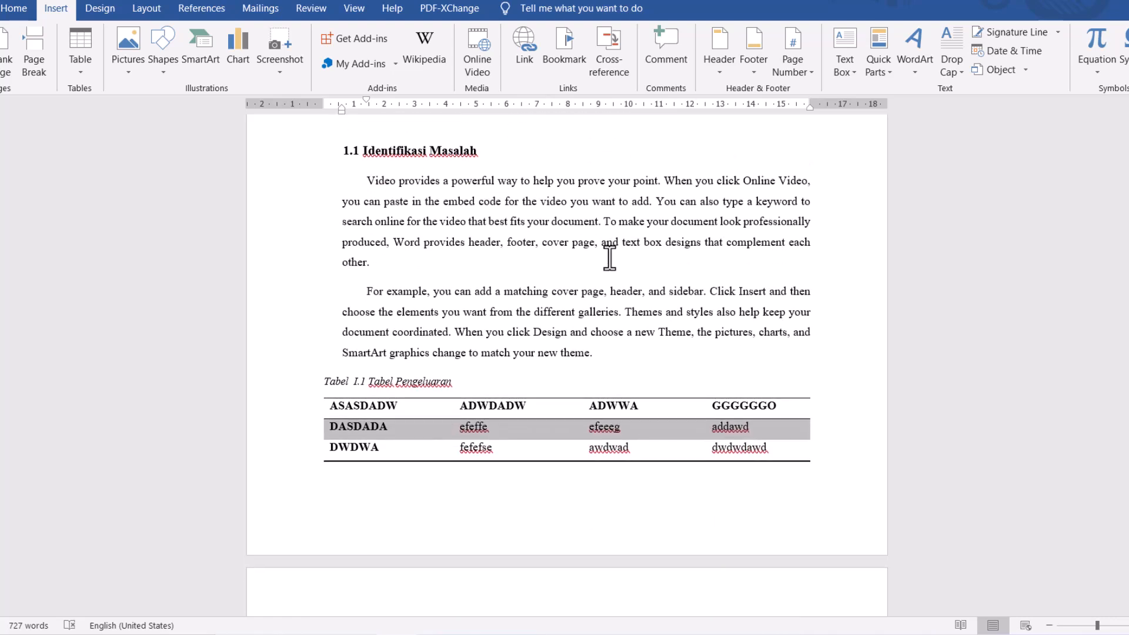
scroll(610, 257, "down", 4)
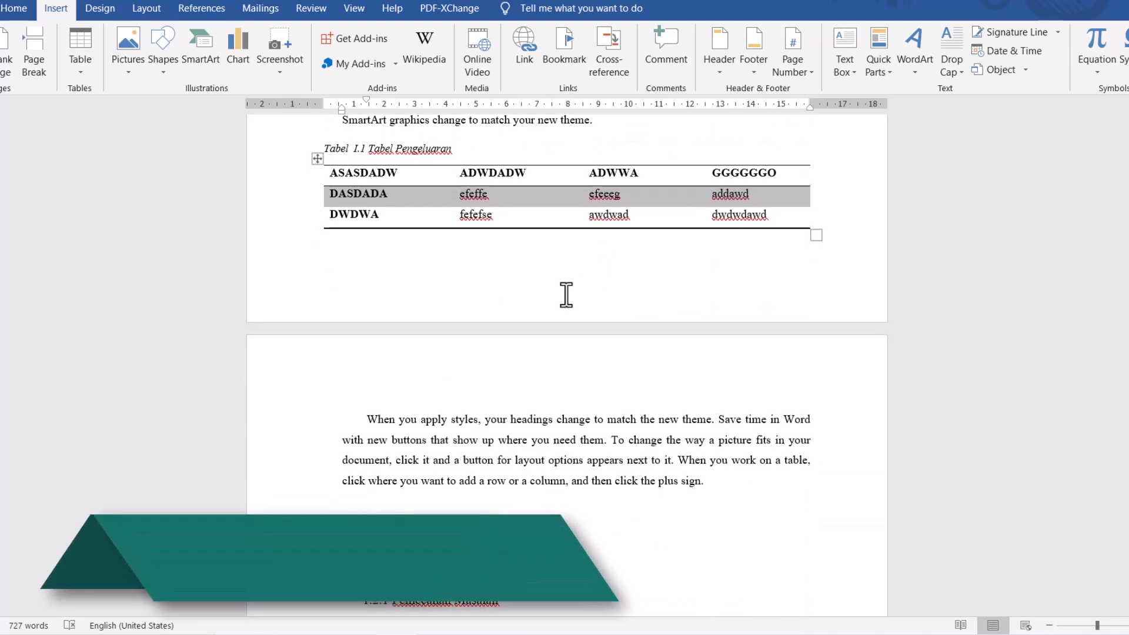
scroll(569, 298, "down", 1)
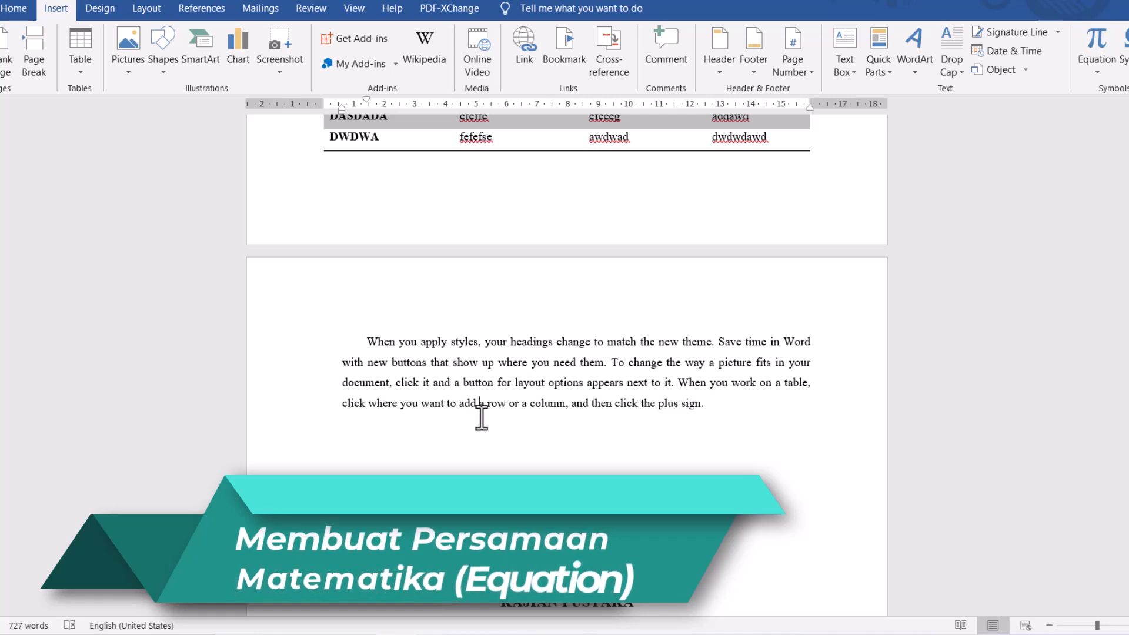
left_click(429, 436)
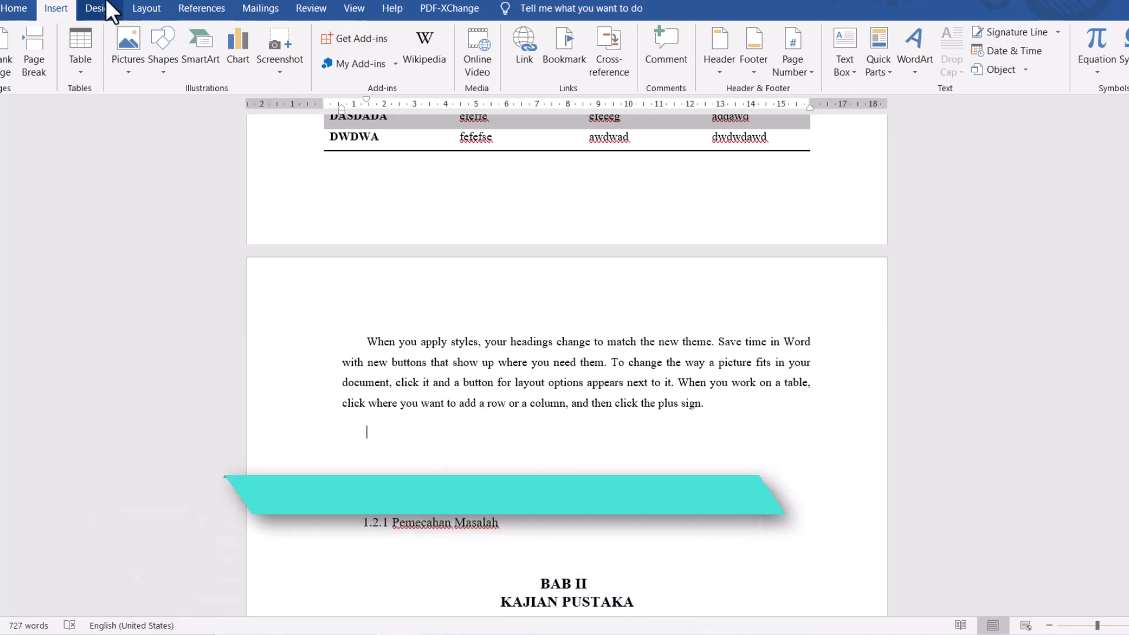
left_click(83, 42)
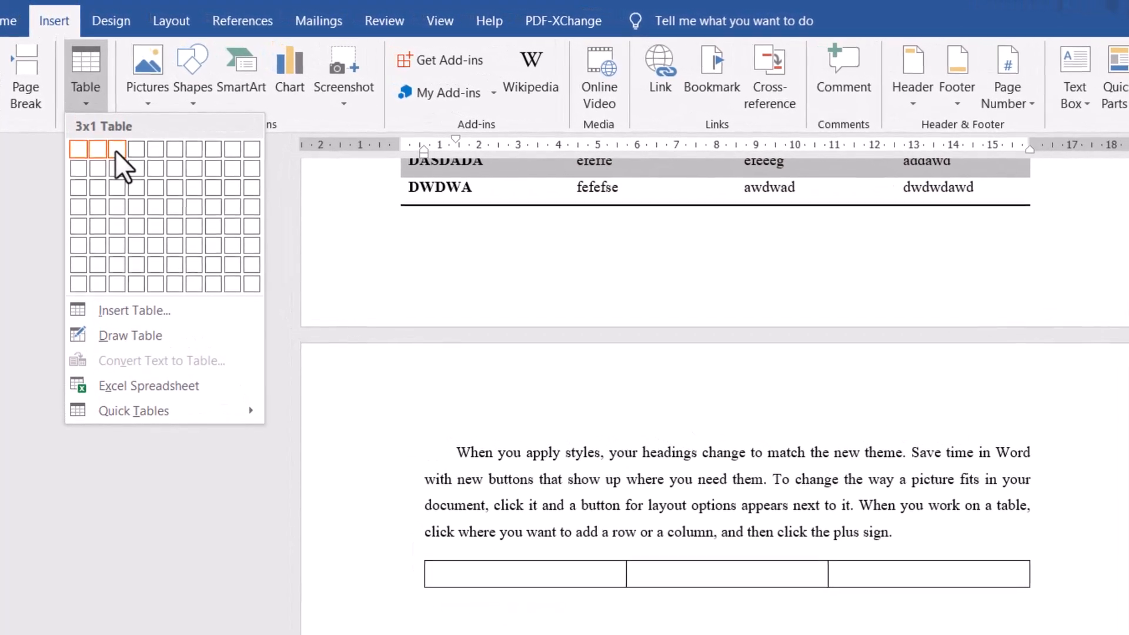
left_click(116, 151)
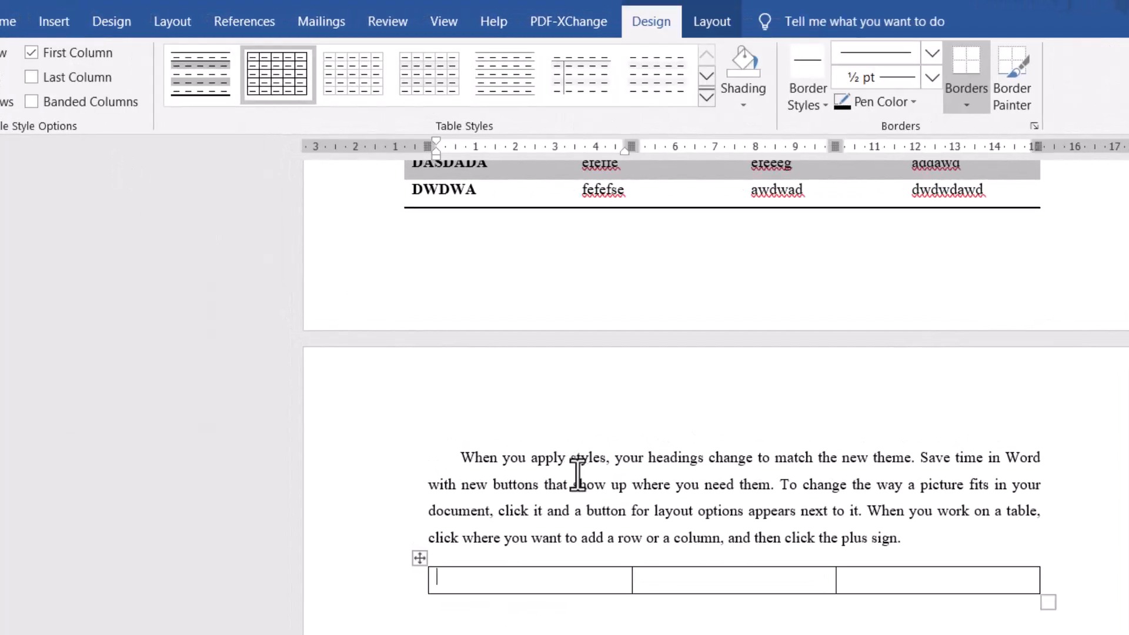
- Set the preferred width of the whole three-column table below the paragraph to 100 percent
left_click(421, 559)
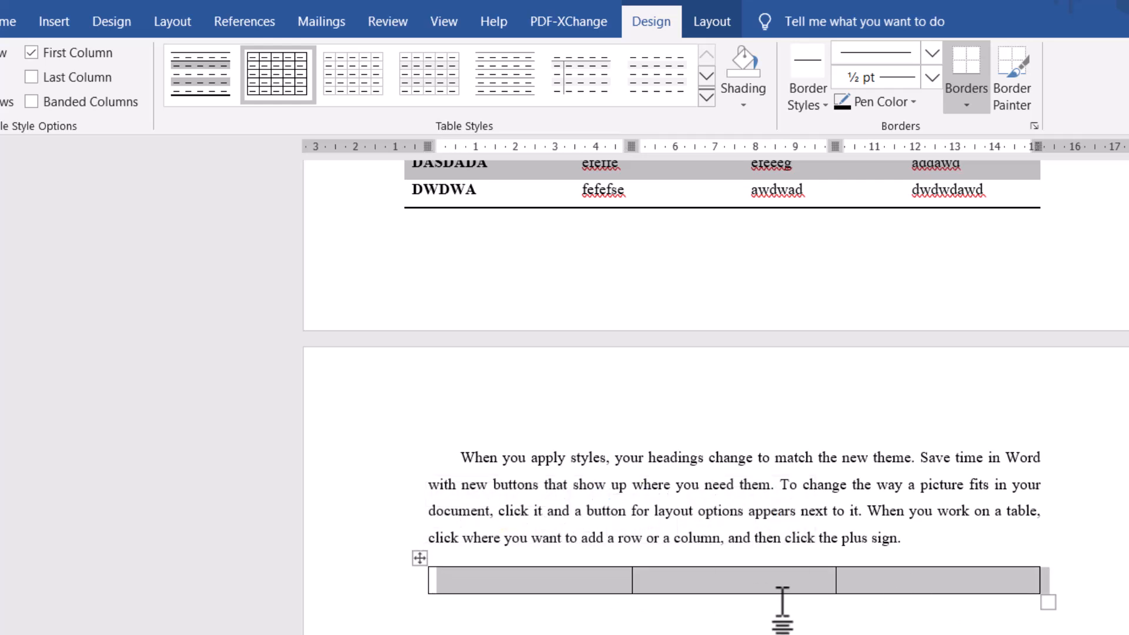
right_click(421, 566)
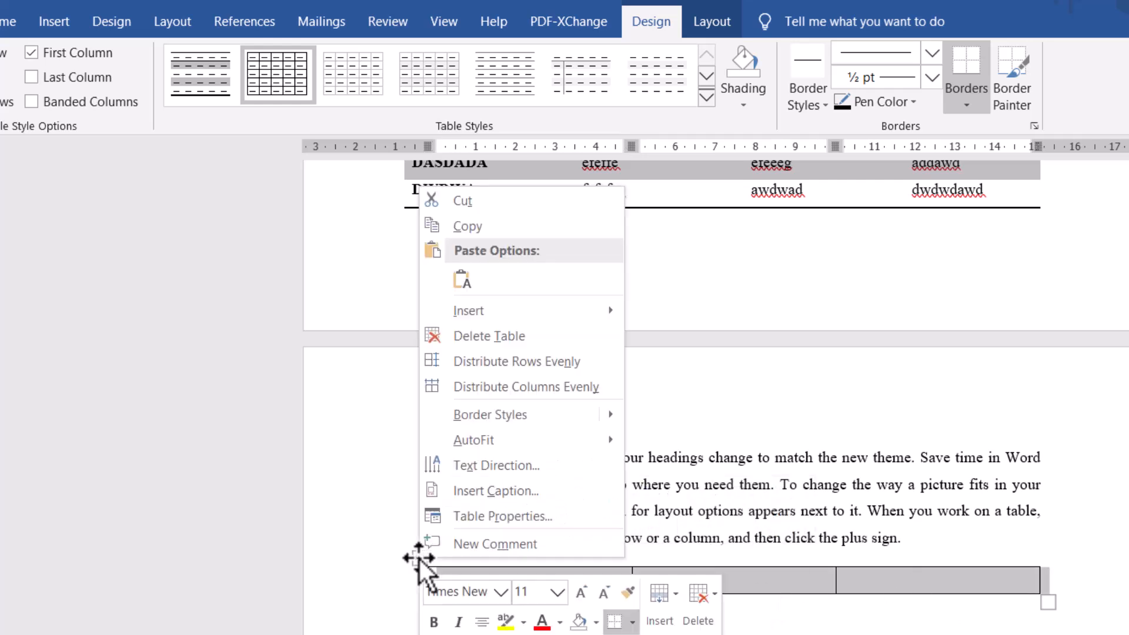
left_click(464, 509)
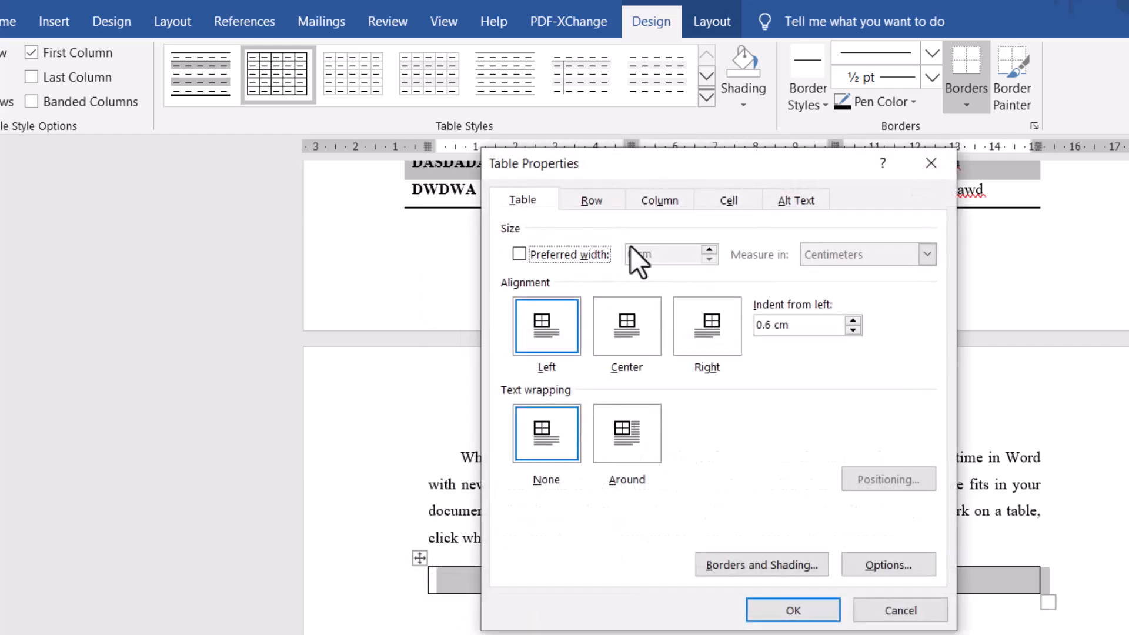
left_click(528, 256)
left_click(887, 256)
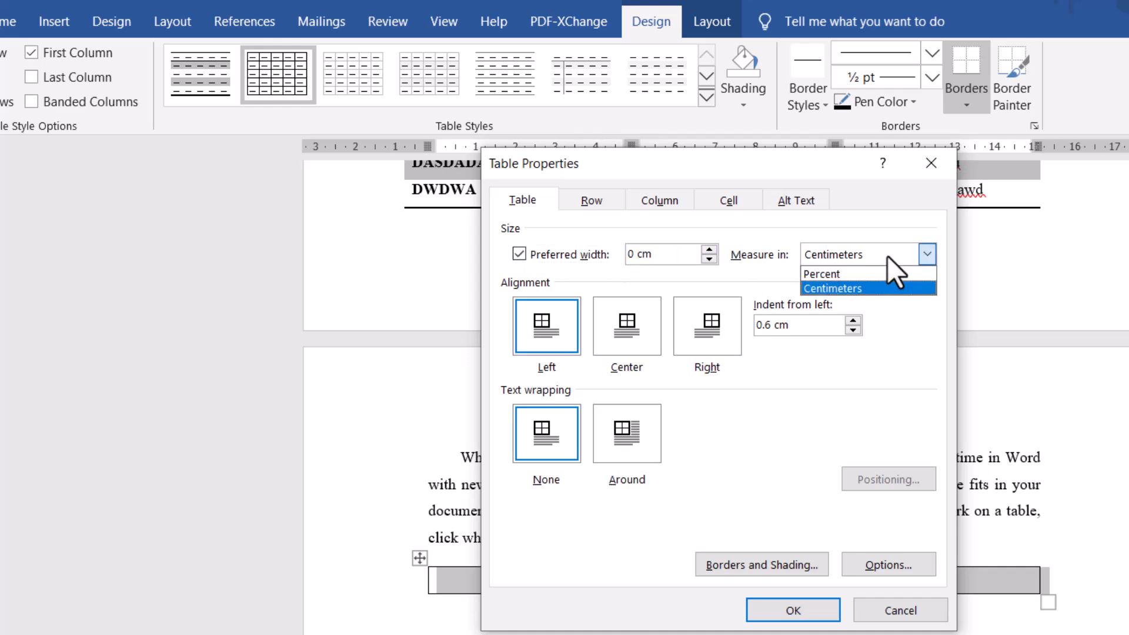
left_click(863, 272)
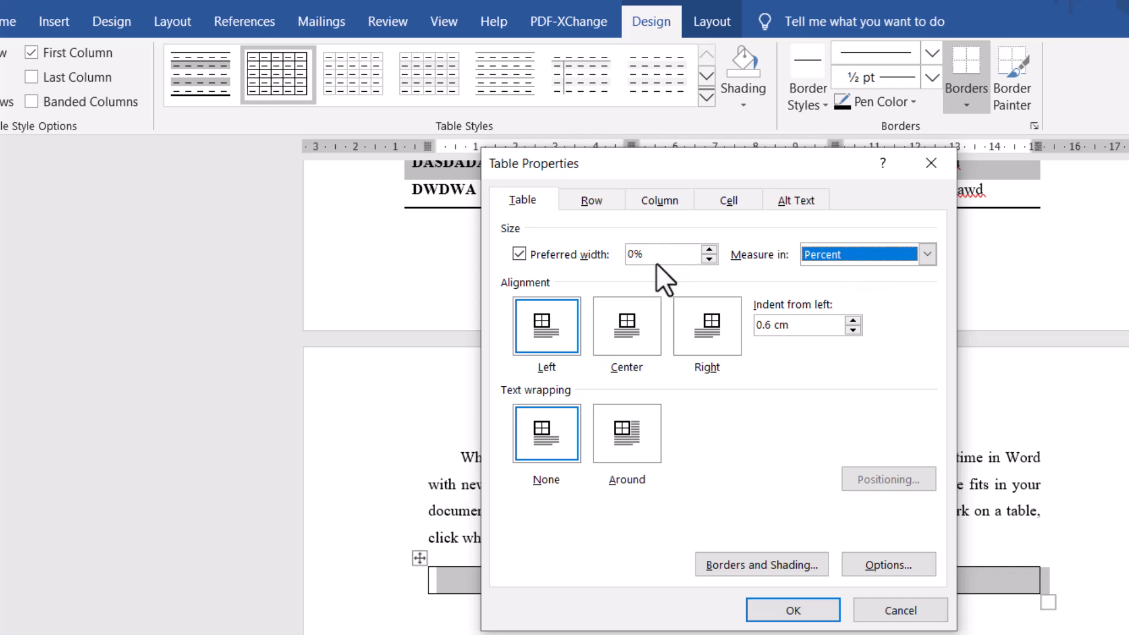
left_click(635, 255)
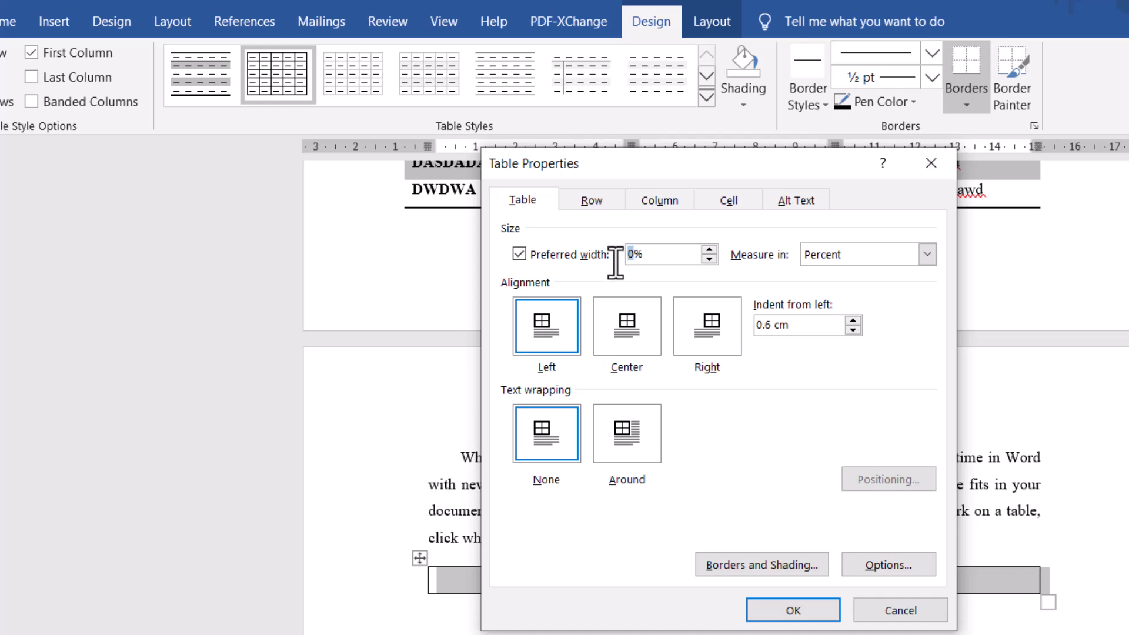
key("BackSpace")
type("100")
- Measure the width of columns 1-3 in percent and set their preferred width to 100%
left_click(664, 200)
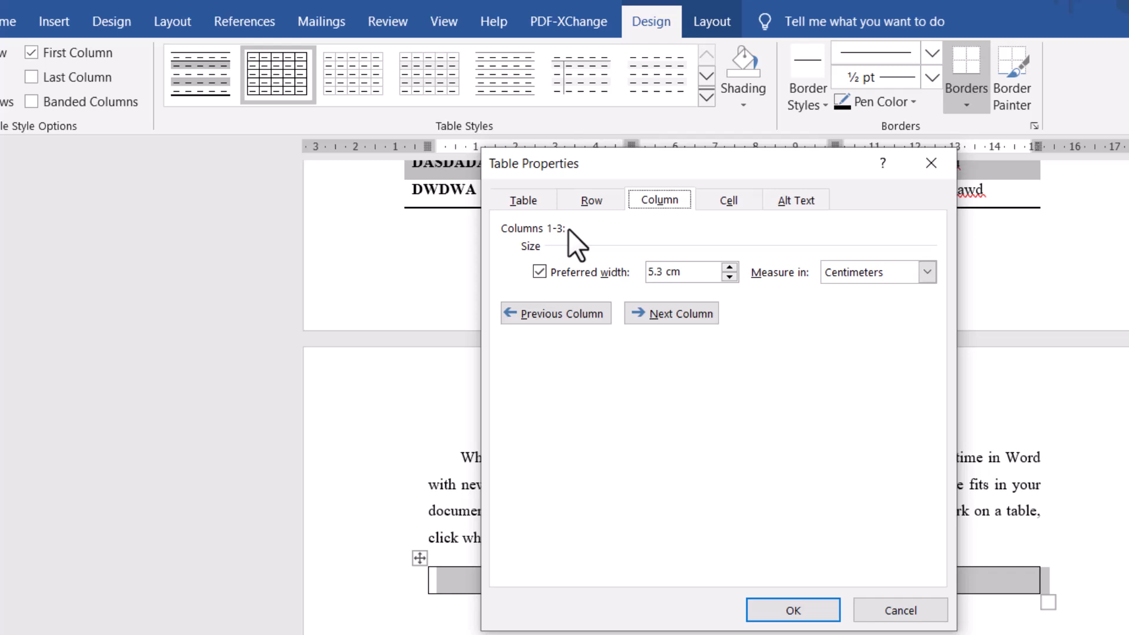
left_click(898, 278)
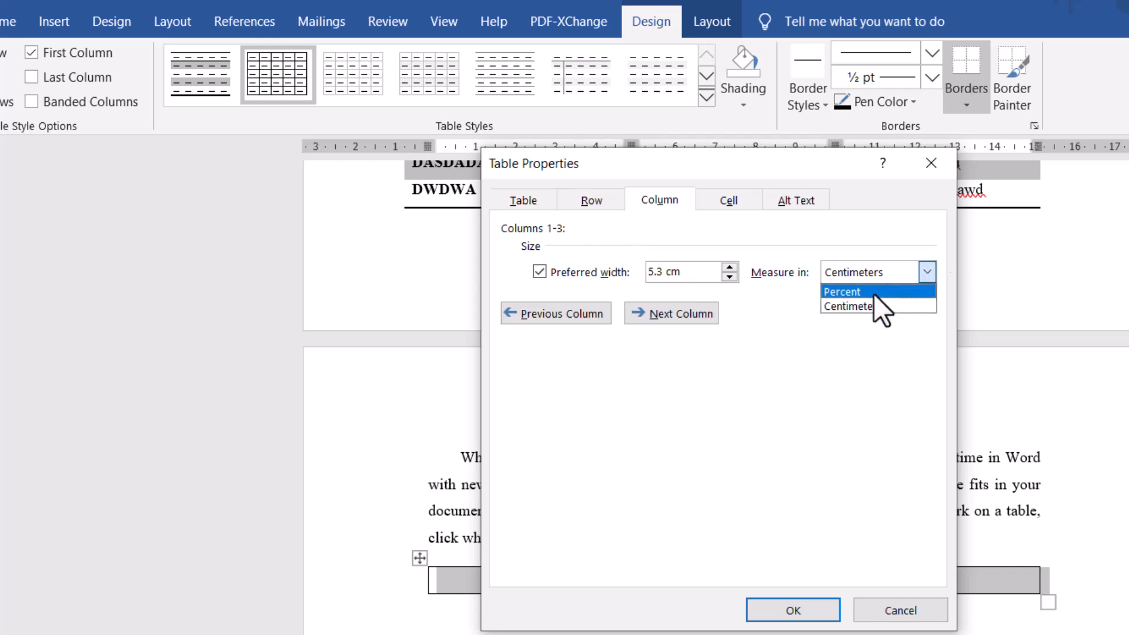
left_click(873, 293)
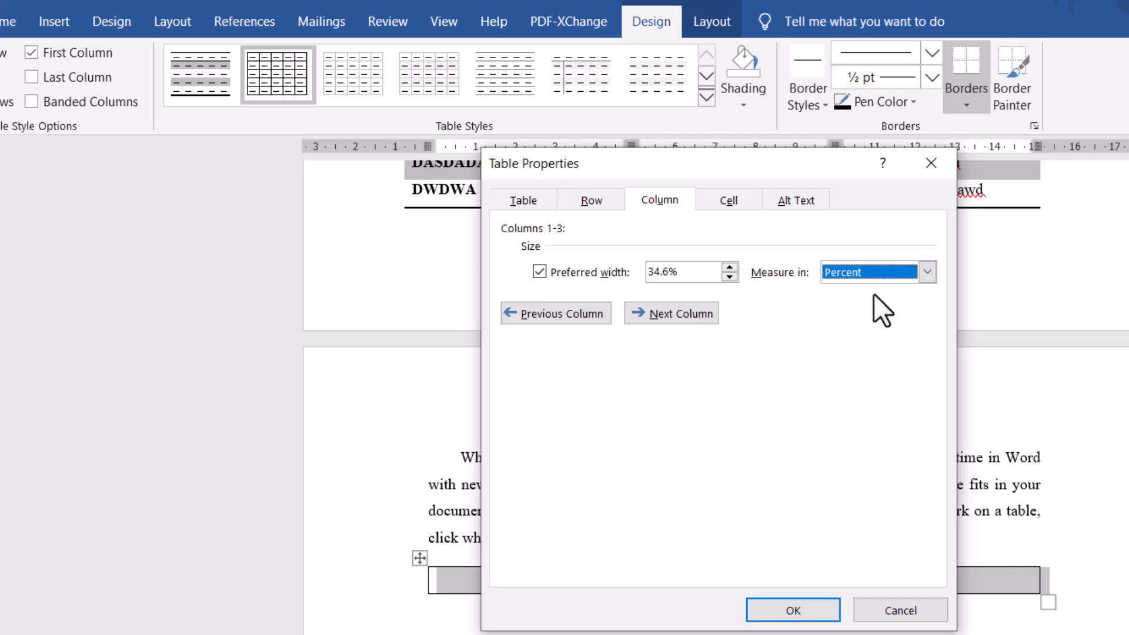
left_click_drag(669, 273, 642, 277)
type("100")
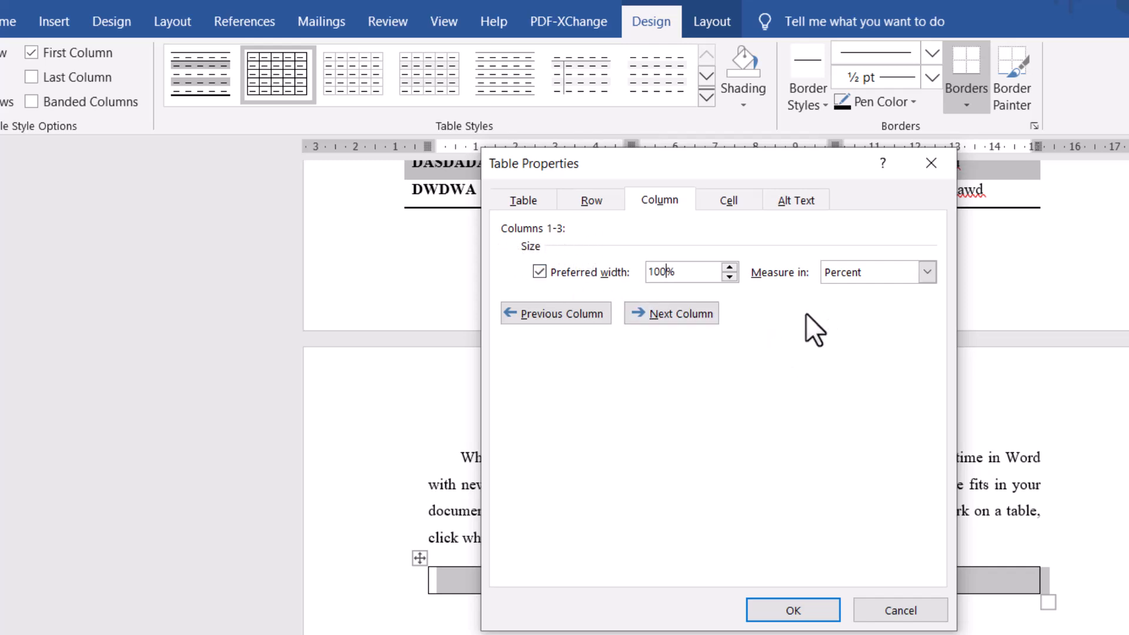
- Set the preferred widths of columns 1, 2 and 3 to 5%, 55% and 40% respectively and apply the table properties
left_click(682, 320)
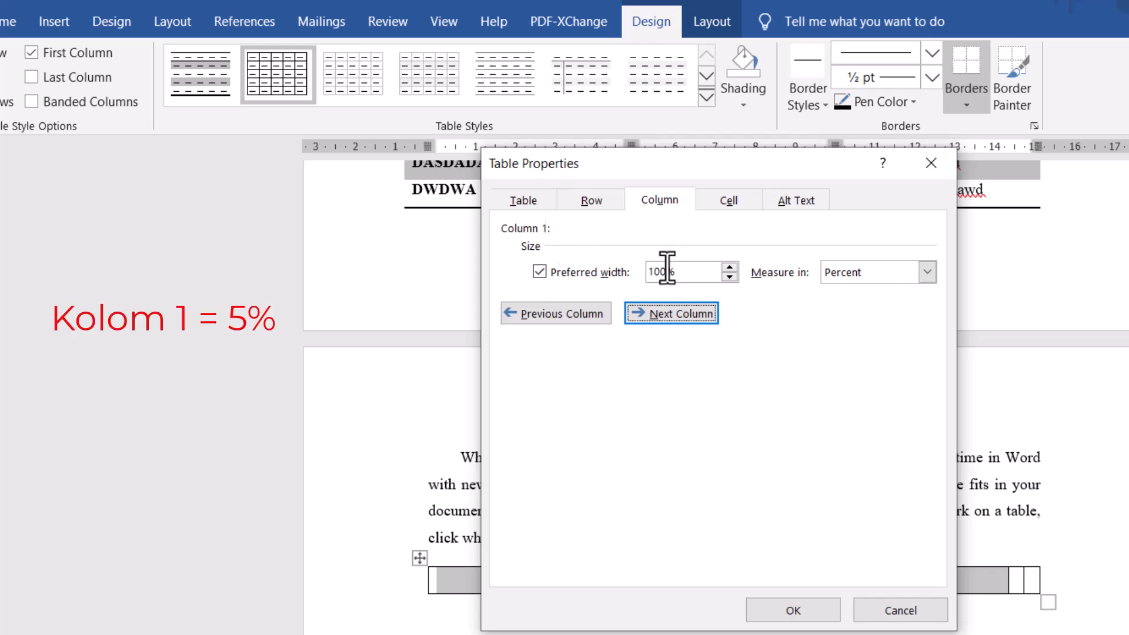
left_click_drag(667, 271, 644, 271)
type("5")
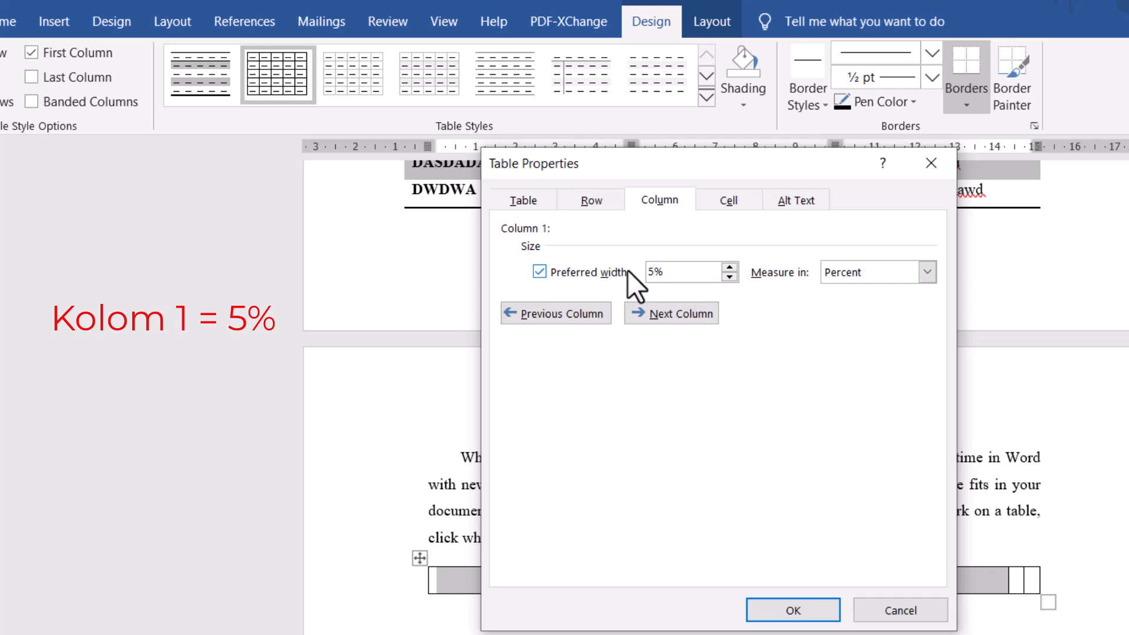
left_click(662, 314)
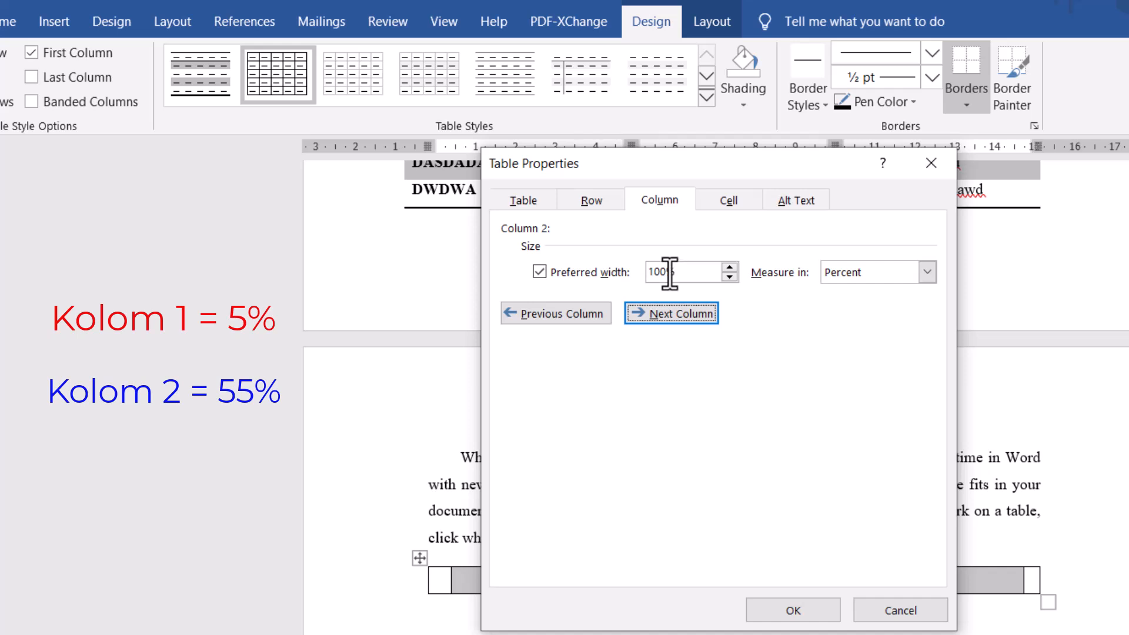
left_click_drag(666, 272, 632, 276)
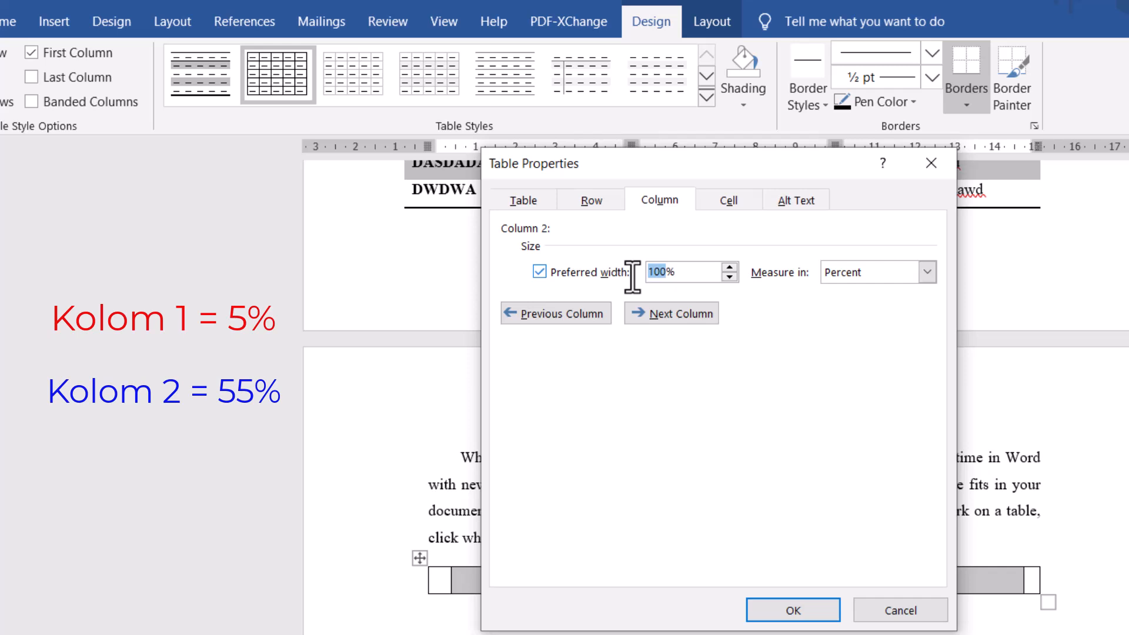
type("55")
left_click(668, 313)
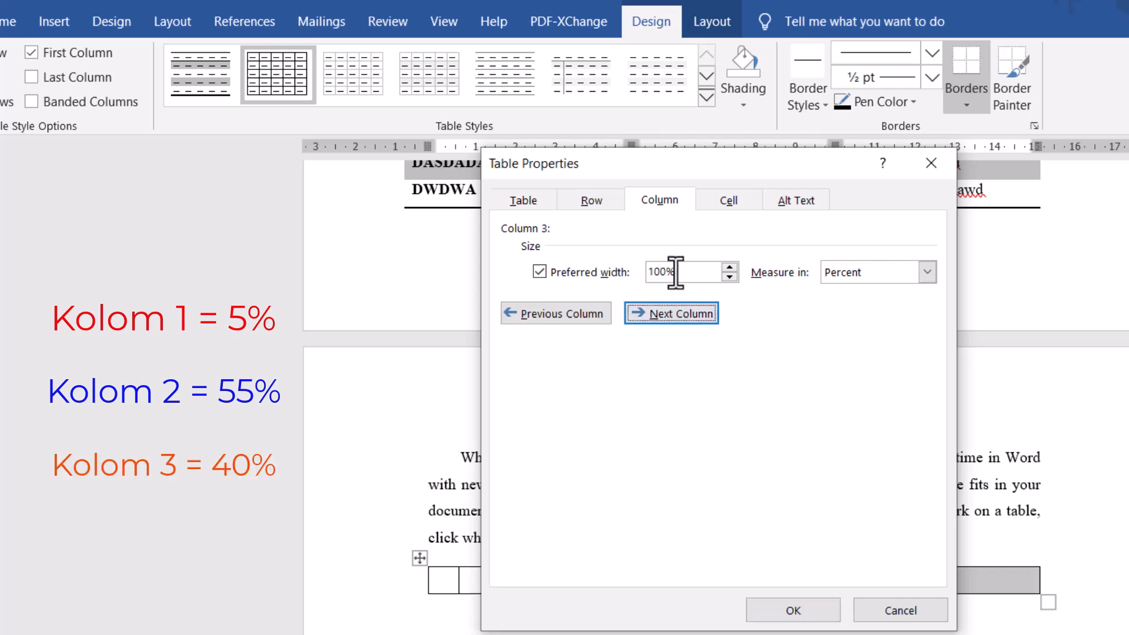
left_click_drag(668, 271, 641, 271)
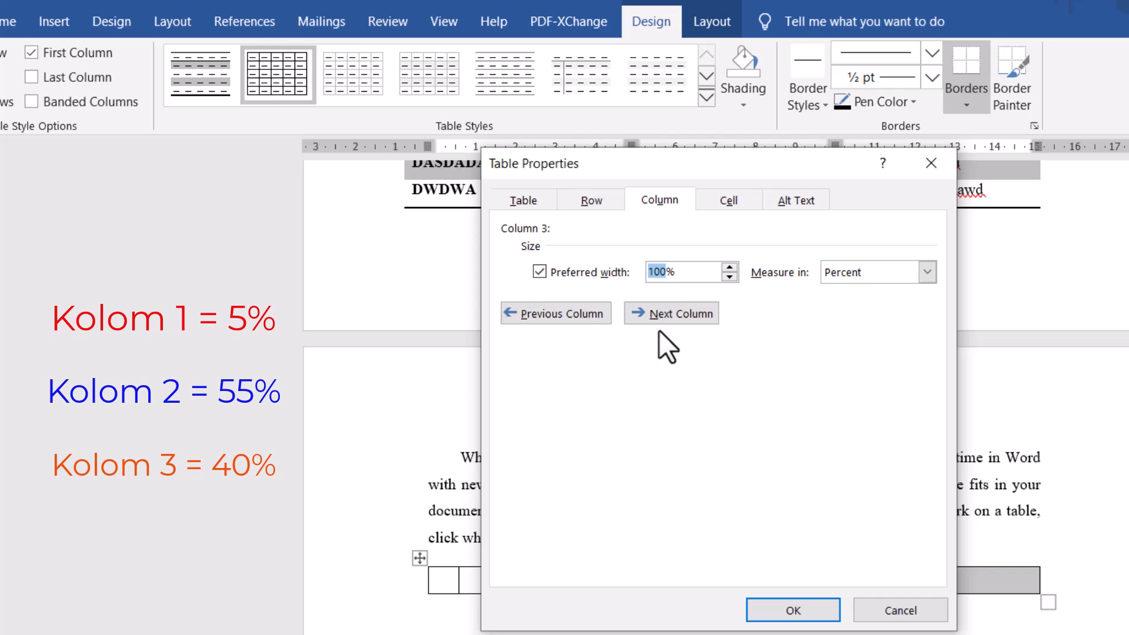
type("40")
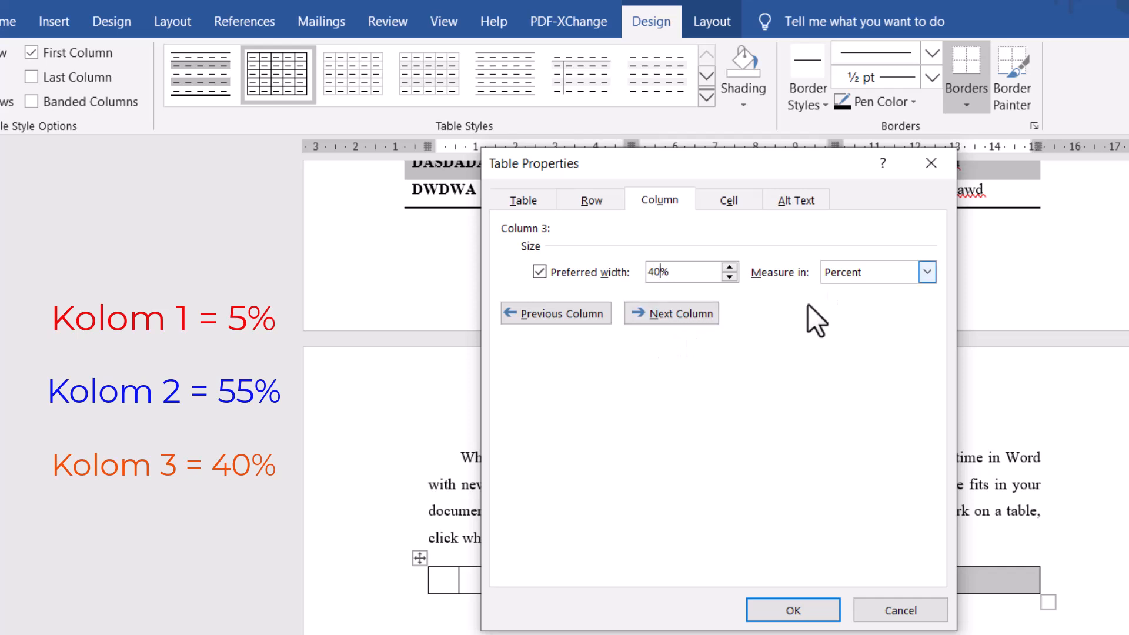
left_click(810, 612)
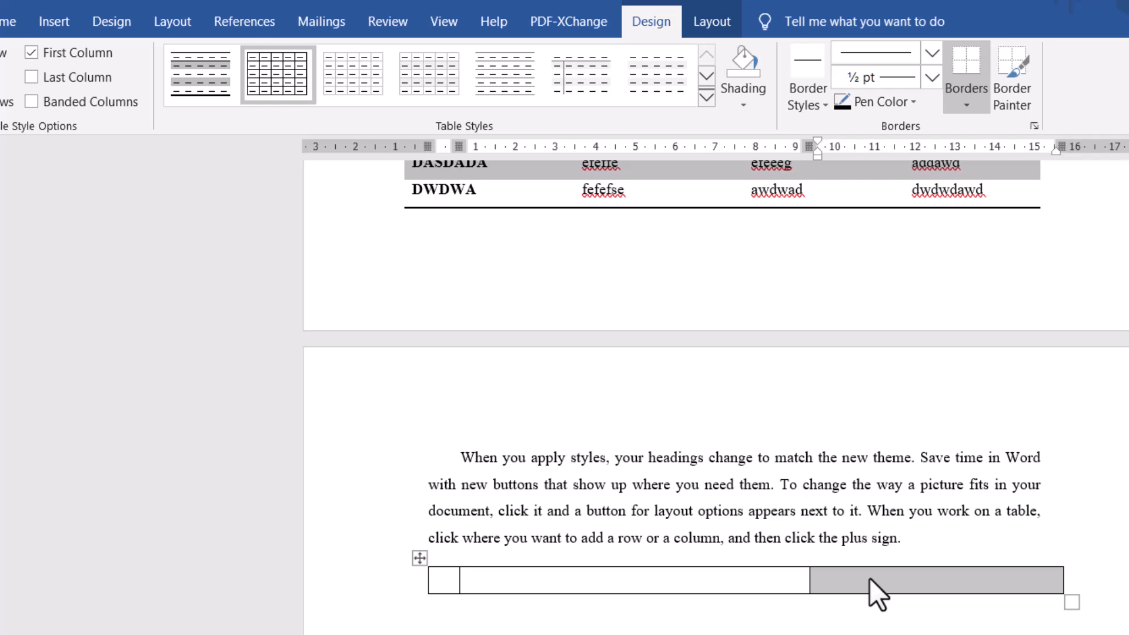
- Insert a new blank equation in the middle cell of the three-column table
left_click(761, 585)
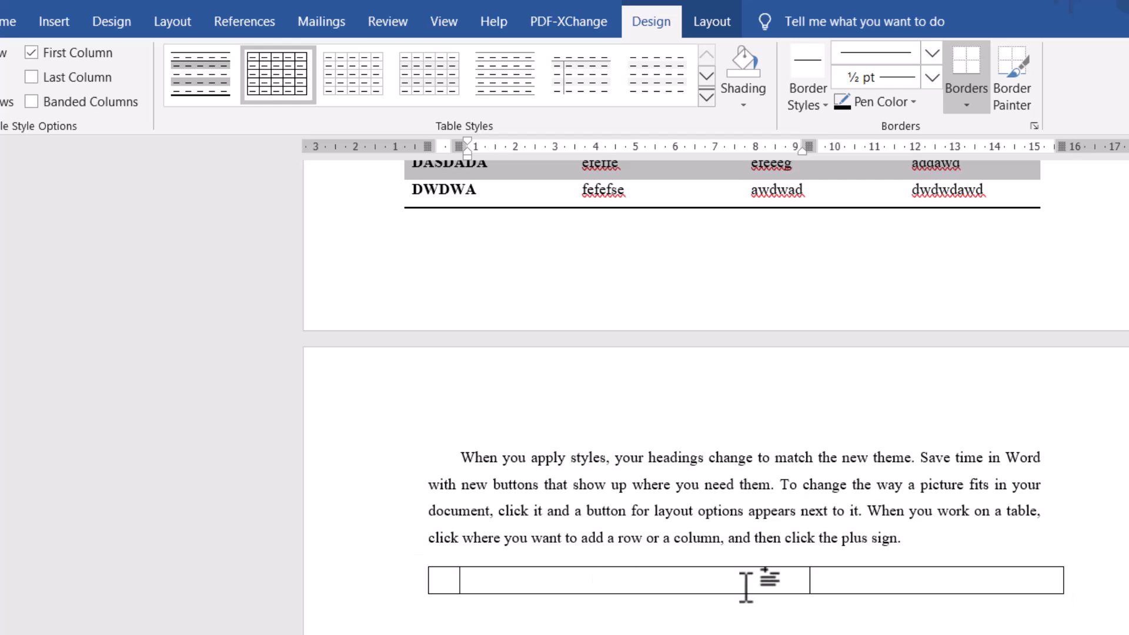
left_click_drag(746, 587, 883, 585)
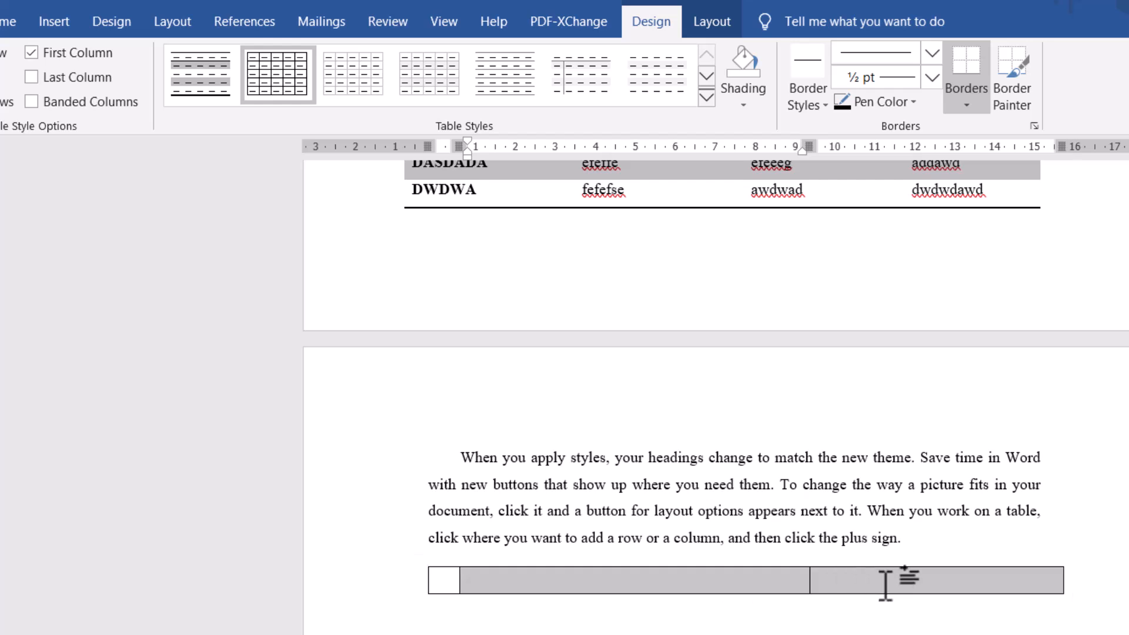
left_click(672, 590)
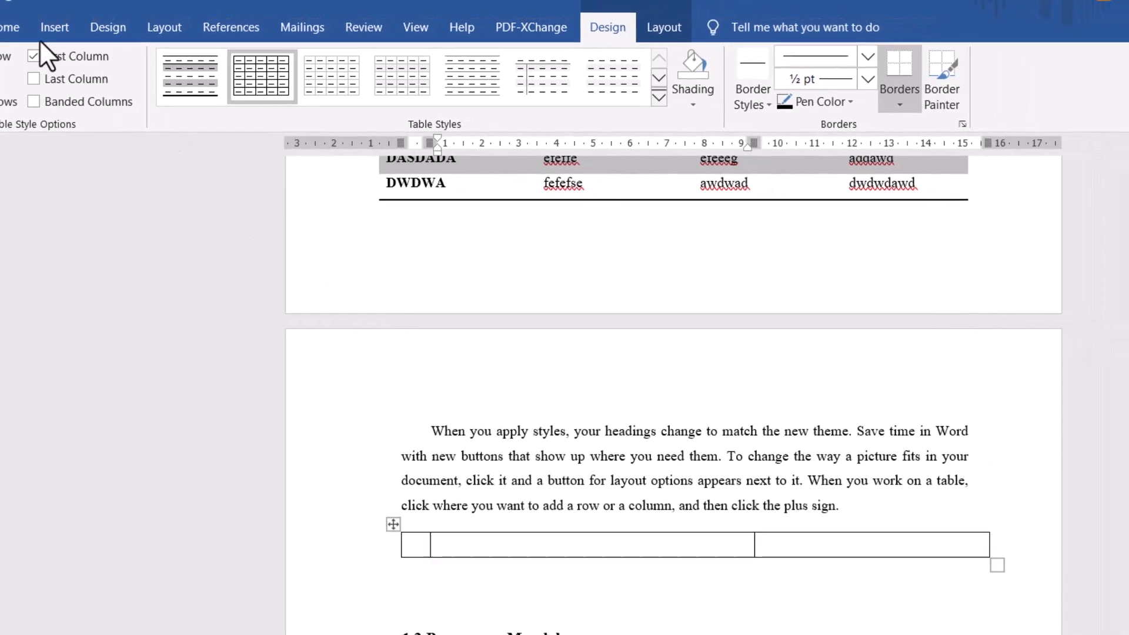
left_click(54, 24)
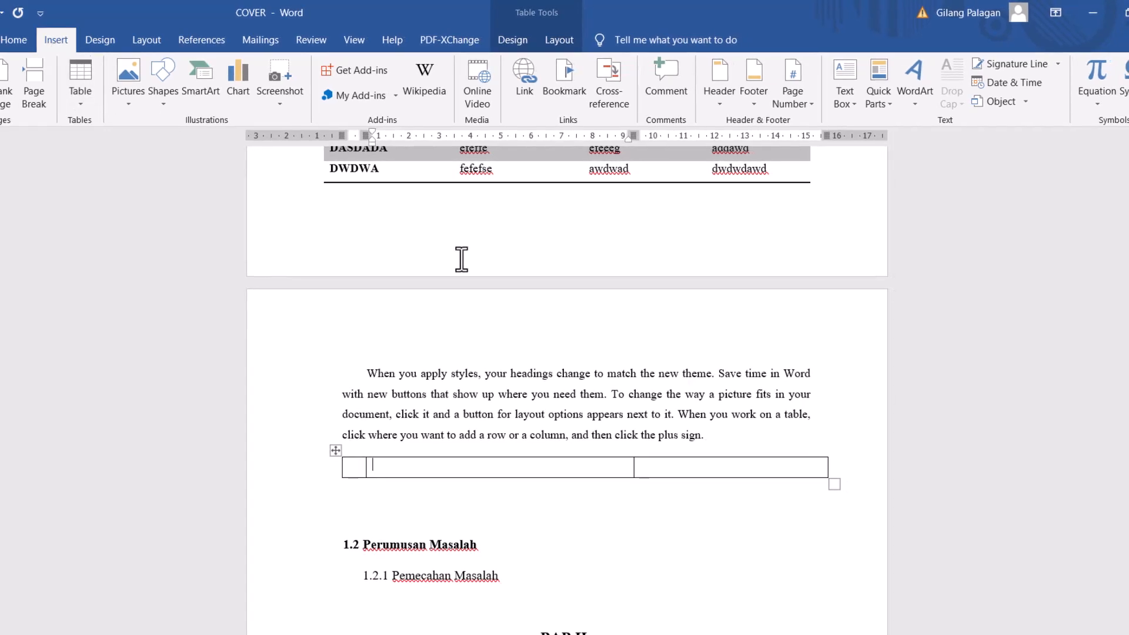
left_click(1101, 105)
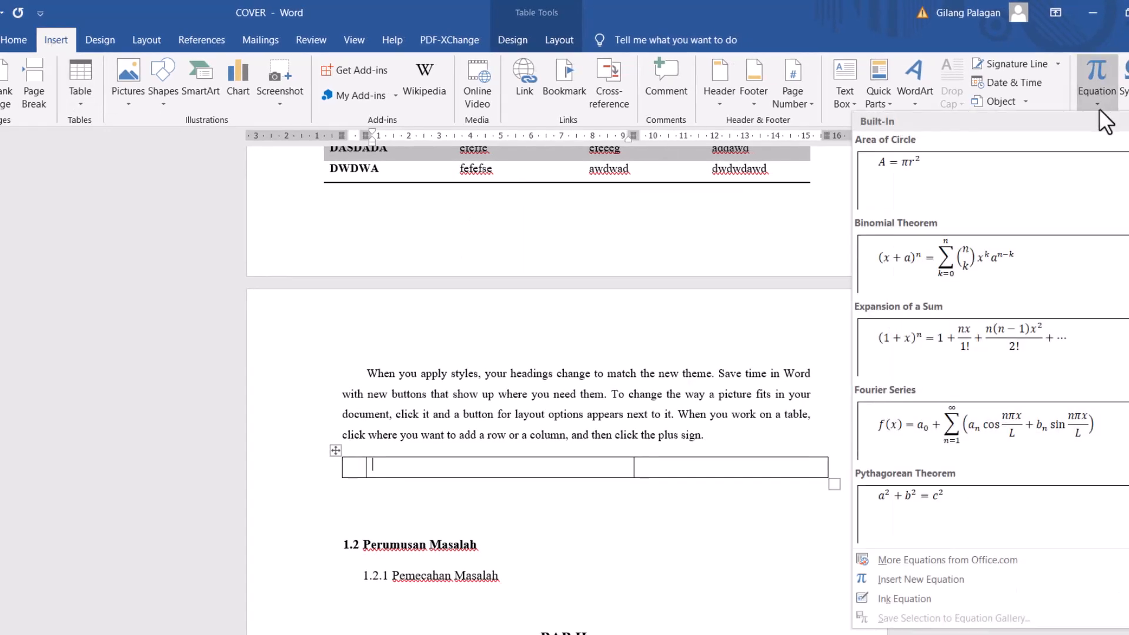
left_click(1095, 72)
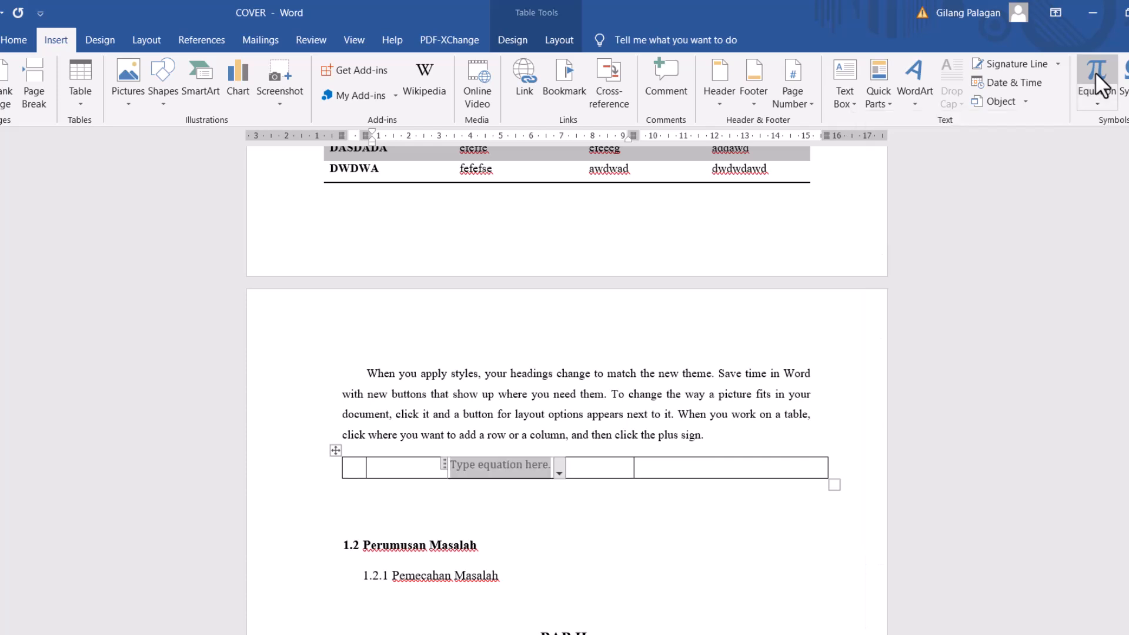
- Center the equation placeholder in the middle cell
left_click(579, 465)
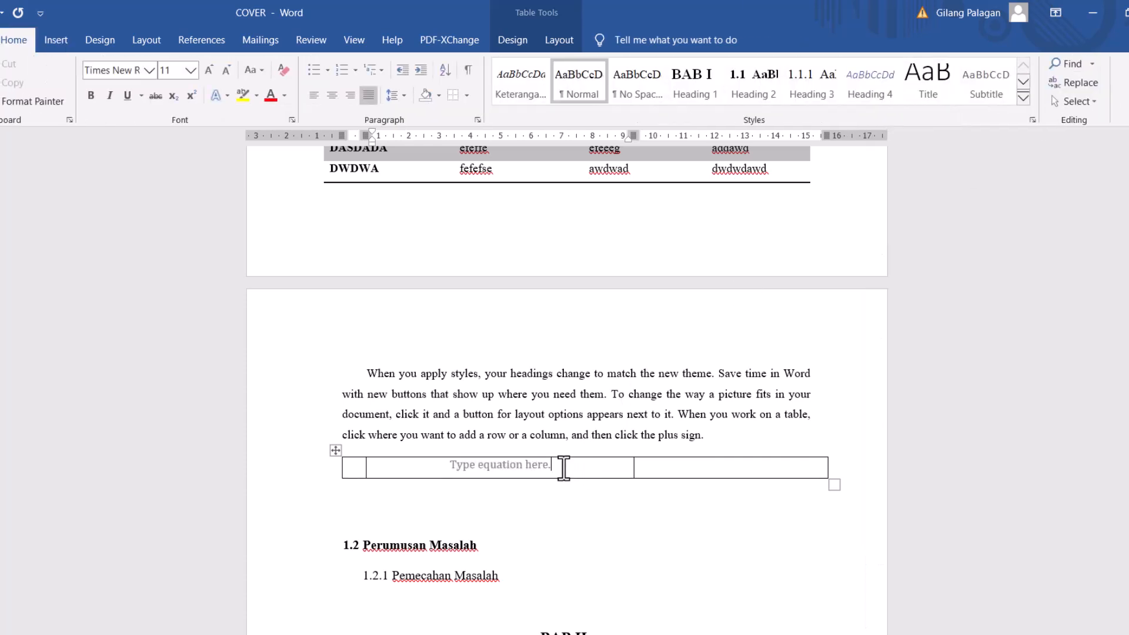
left_click(517, 464)
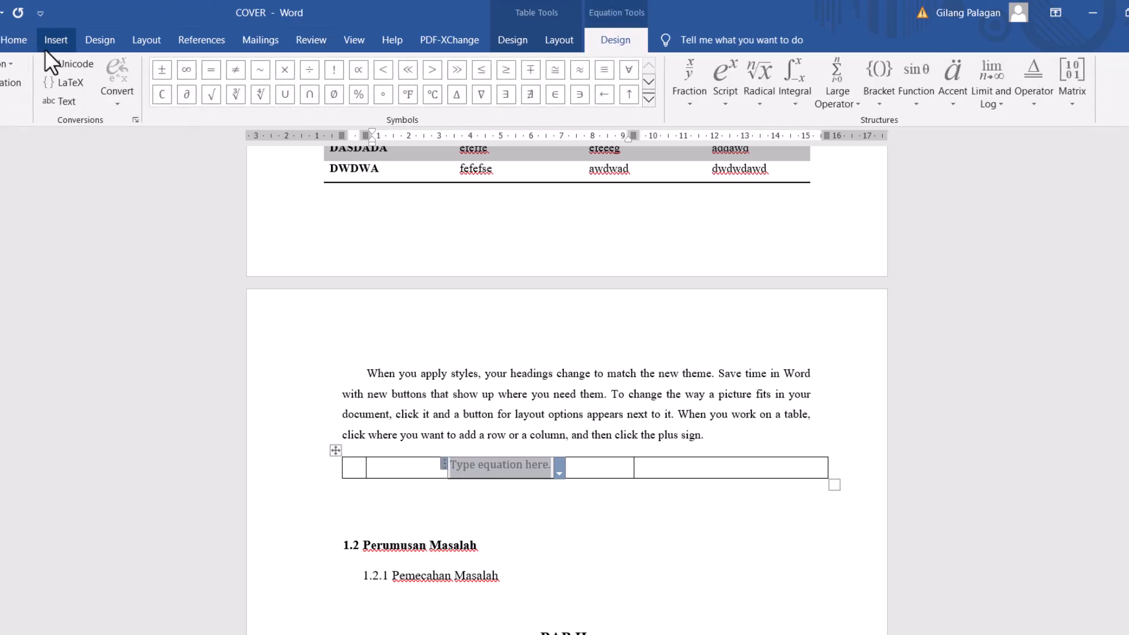
left_click(20, 41)
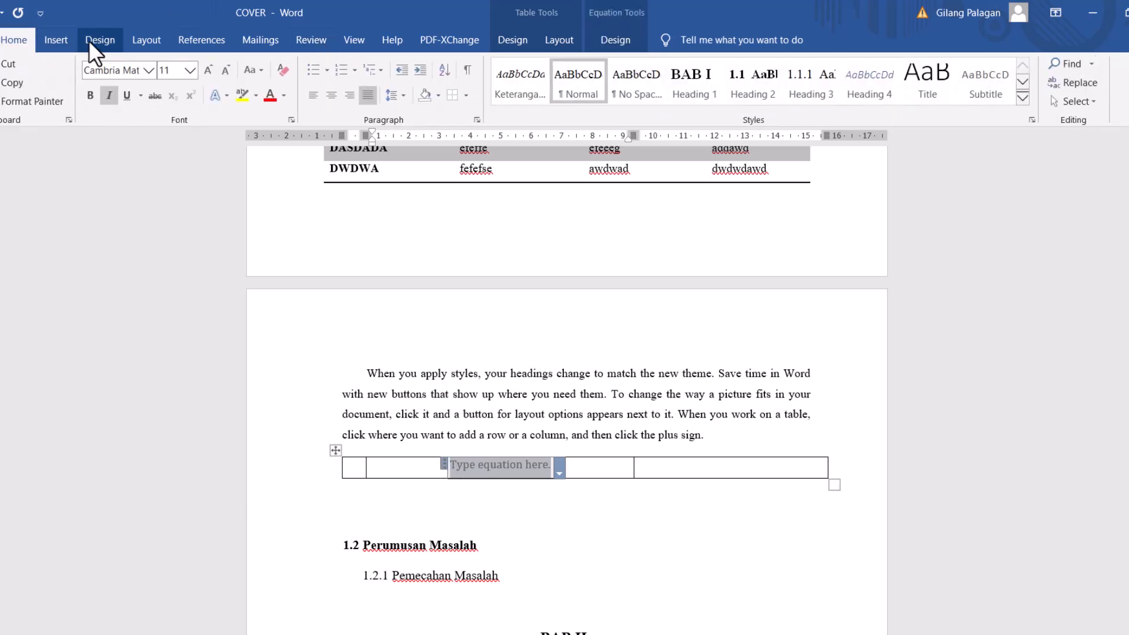
left_click(331, 95)
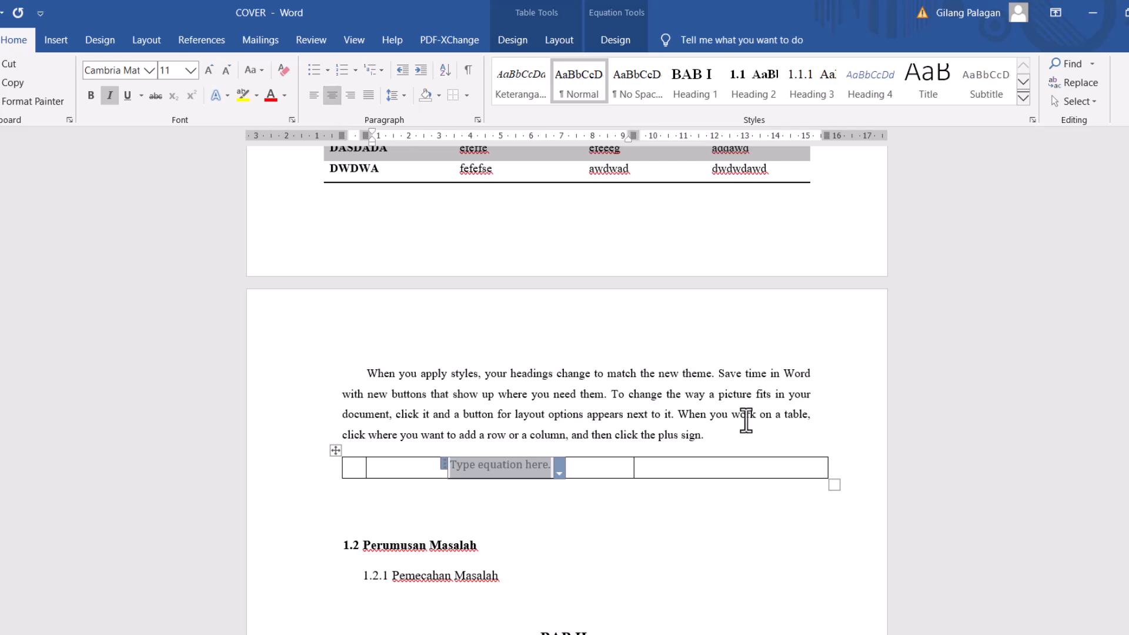
- With the third cell active, insert an Equation caption above the table, label excluded, using 1, 2, 3 numbering without the chapter number
left_click(679, 469)
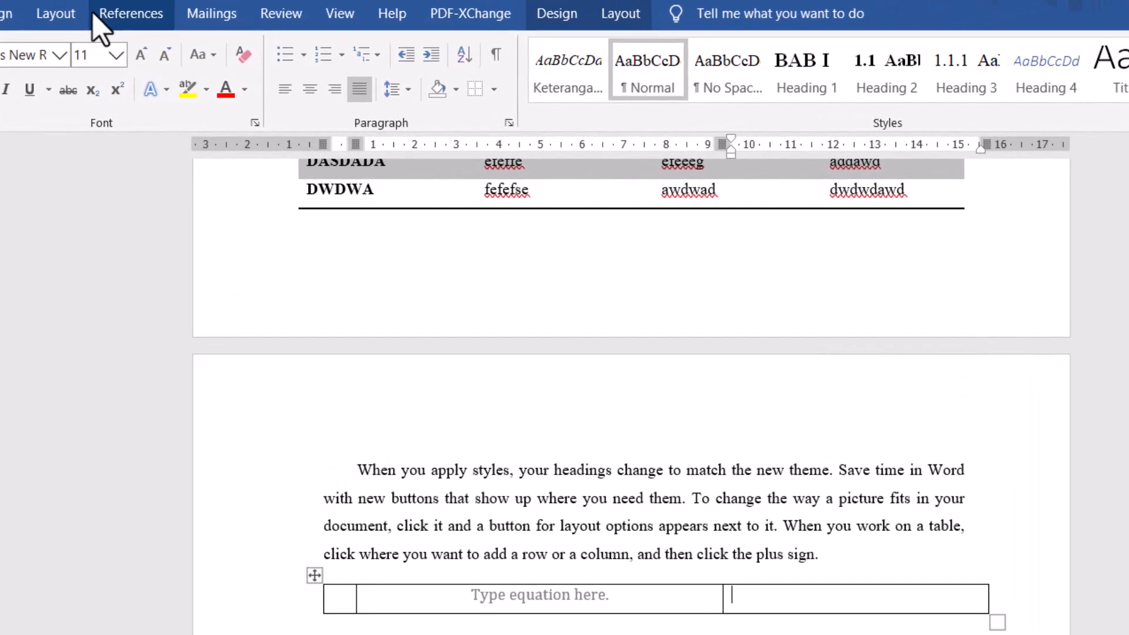
left_click(114, 16)
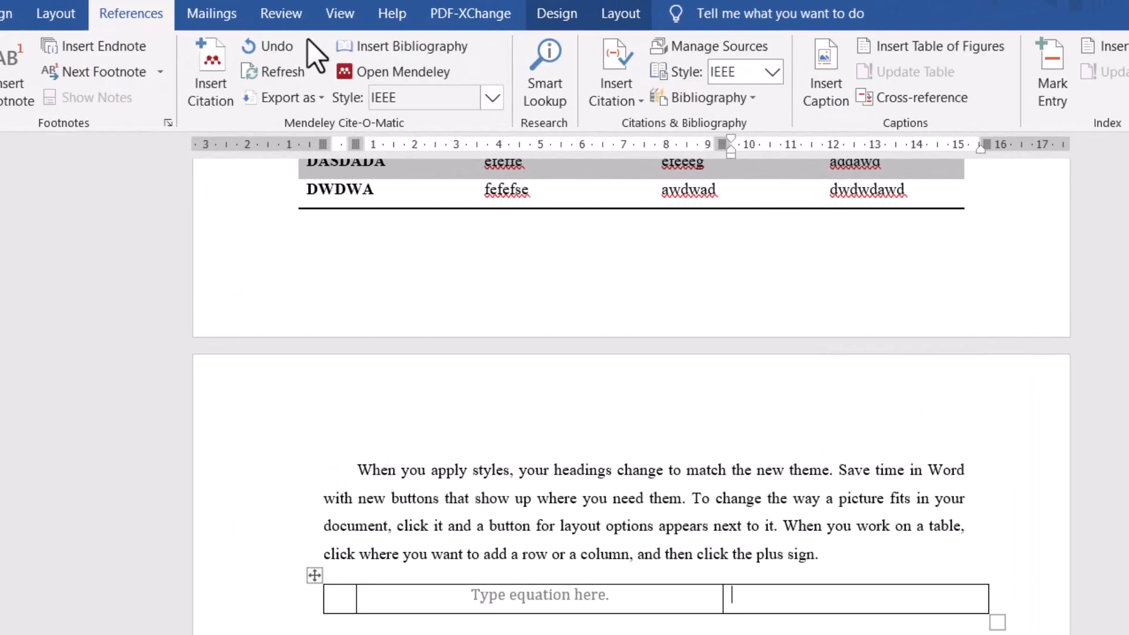
left_click(830, 89)
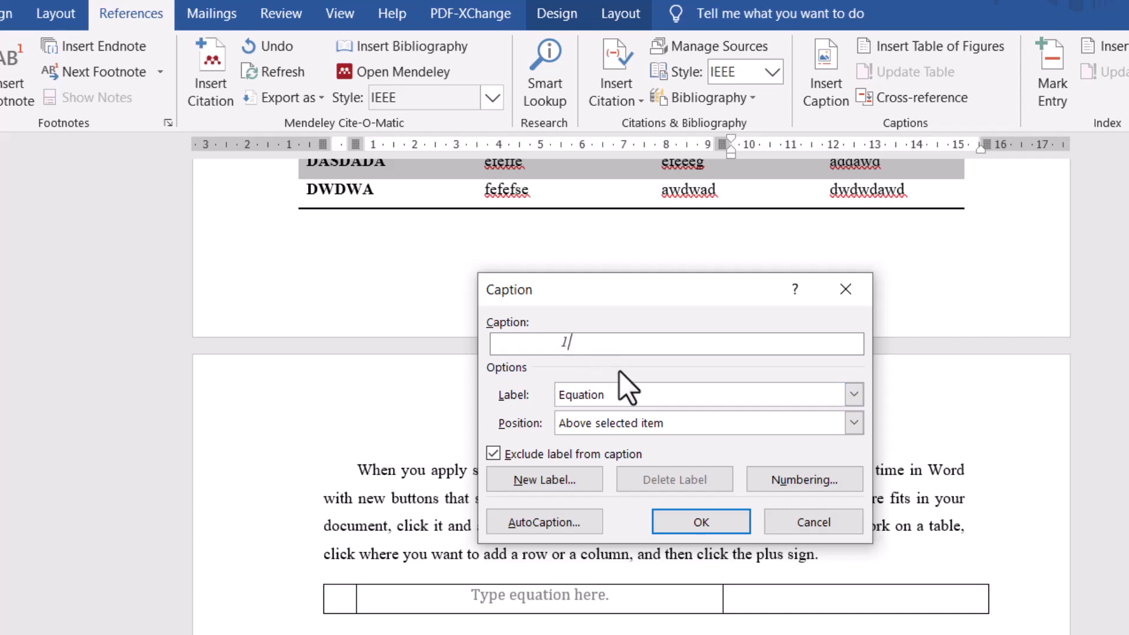
left_click(805, 479)
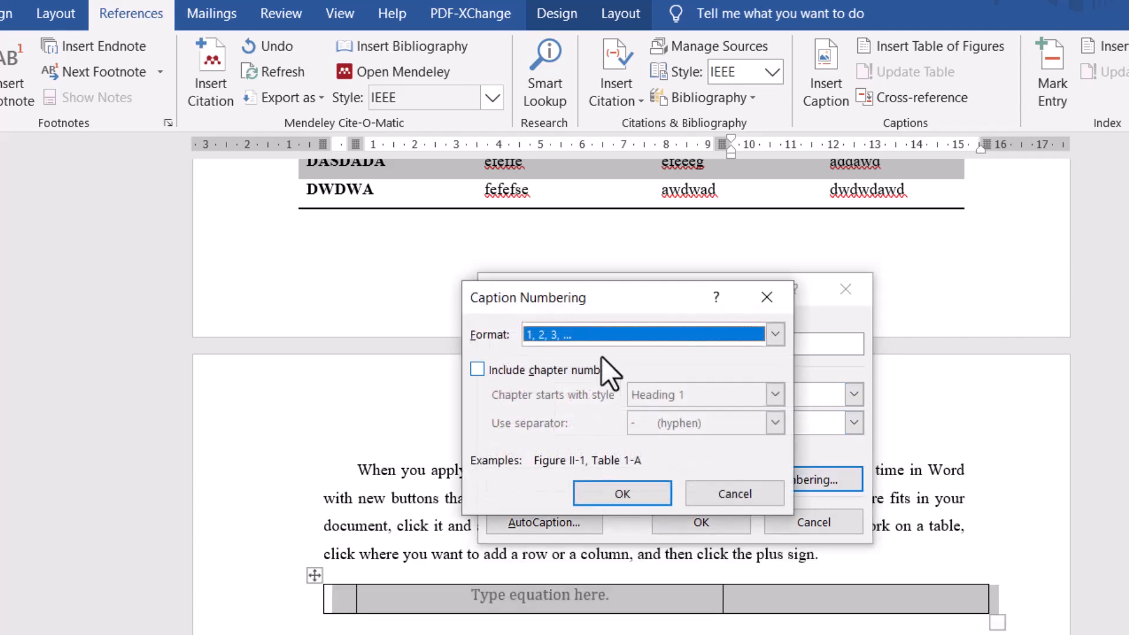
left_click(573, 334)
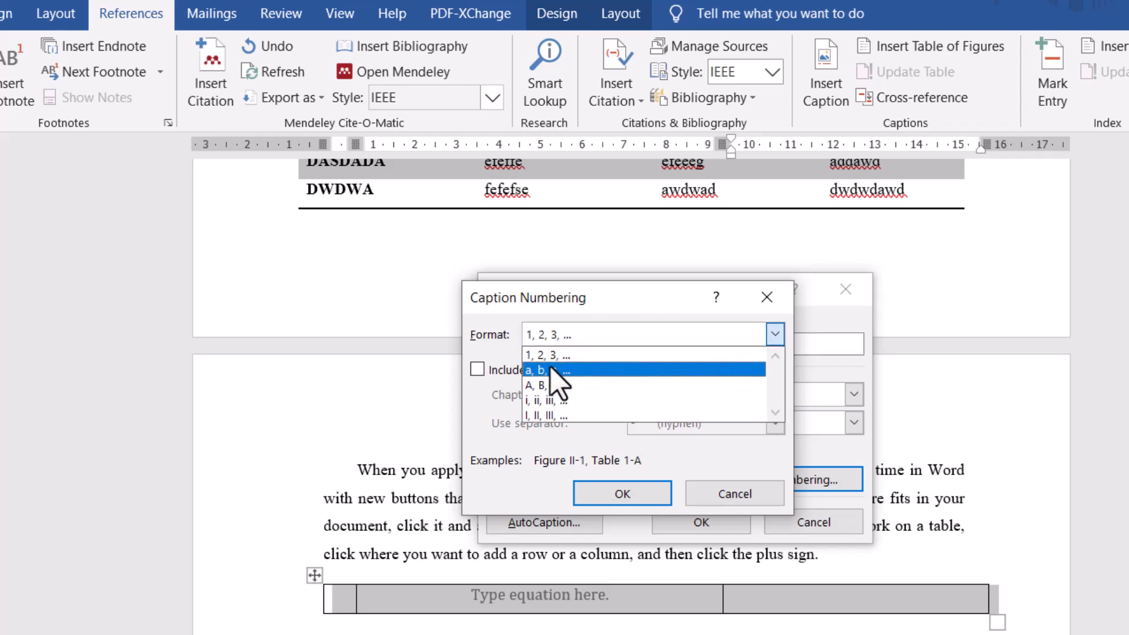
left_click(588, 353)
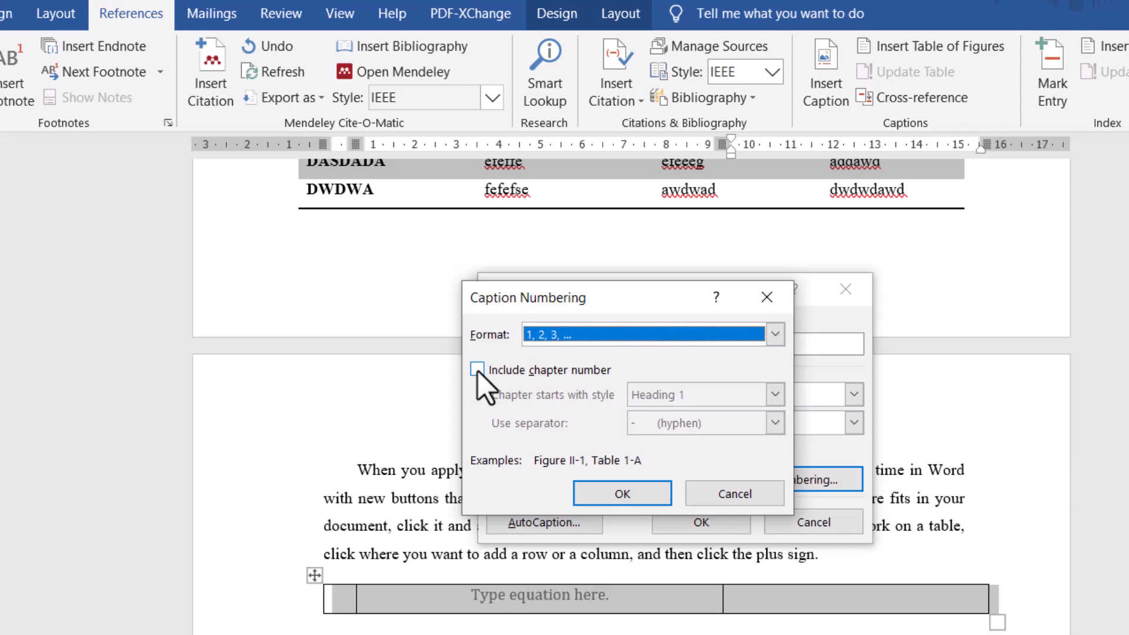
left_click(617, 494)
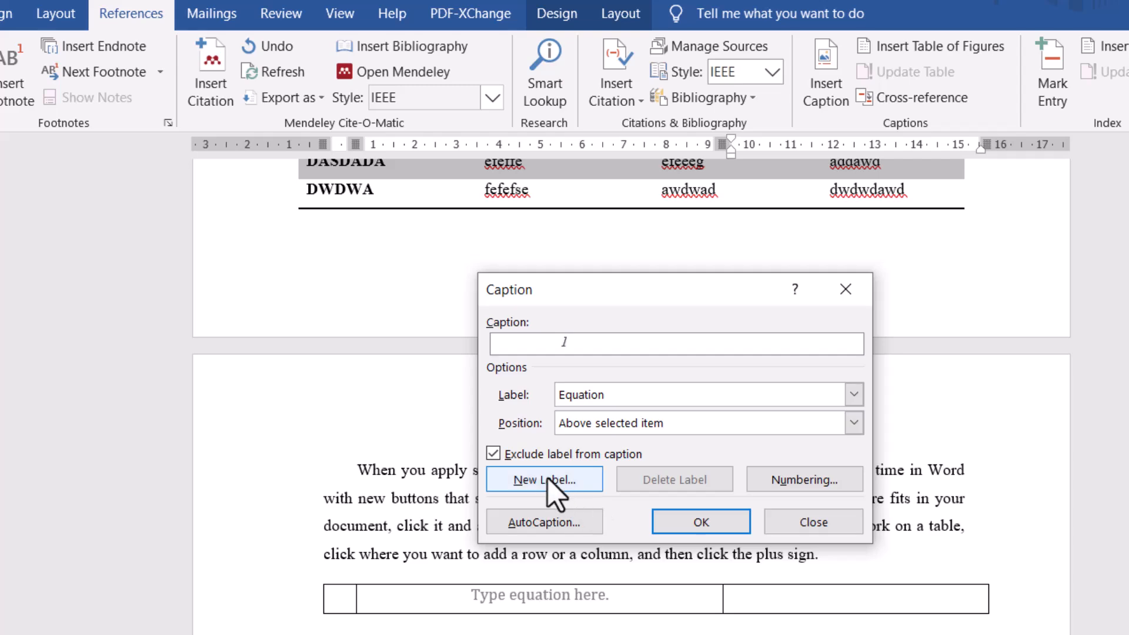
left_click(696, 523)
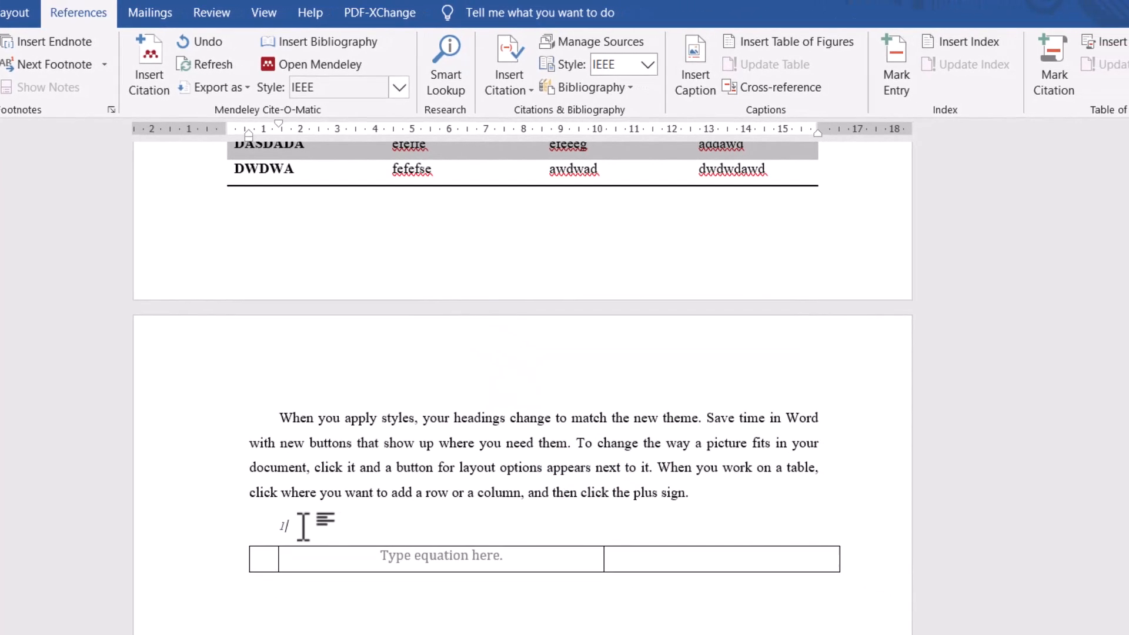
- Move the equation number from above the table into the third cell and remove the leftover line above the table
right_click(287, 528)
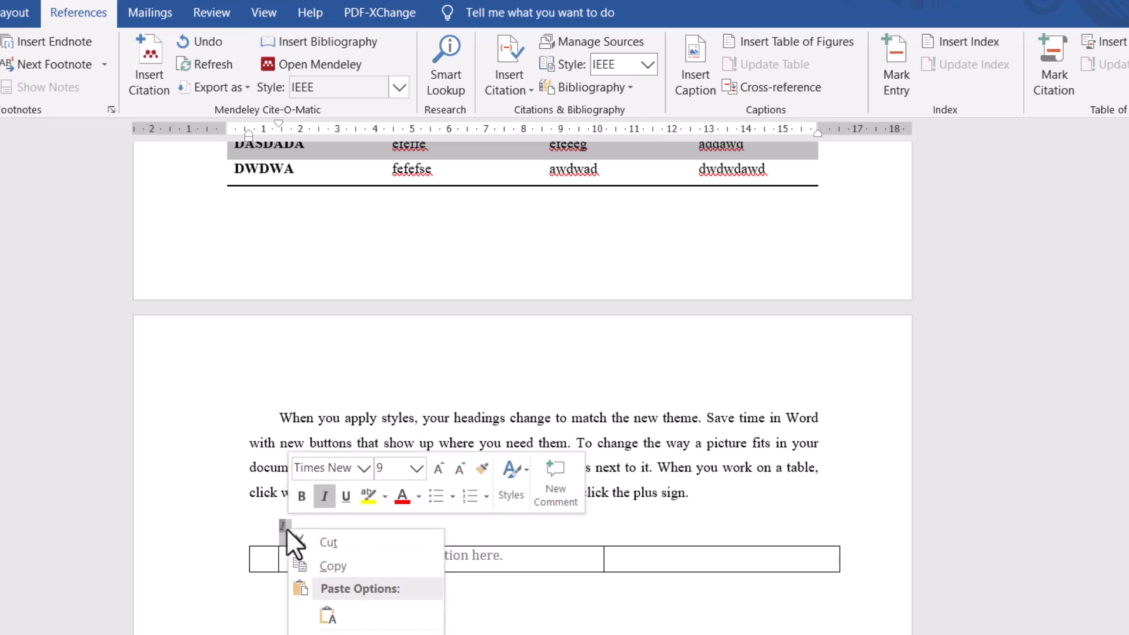
left_click(322, 539)
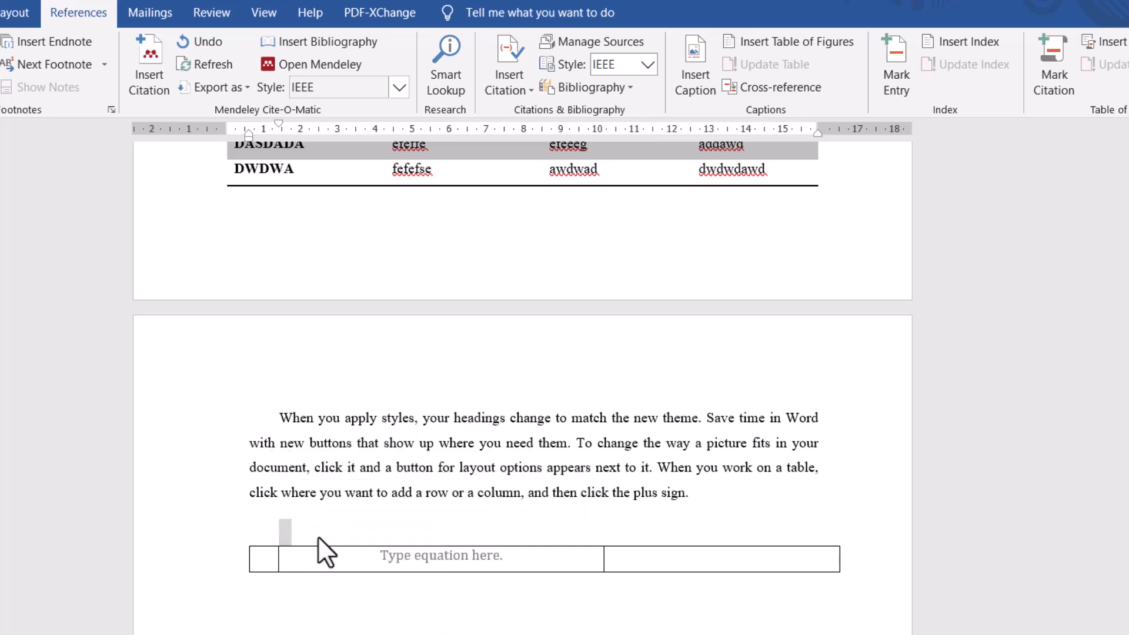
left_click(651, 559)
key("ctrl+v")
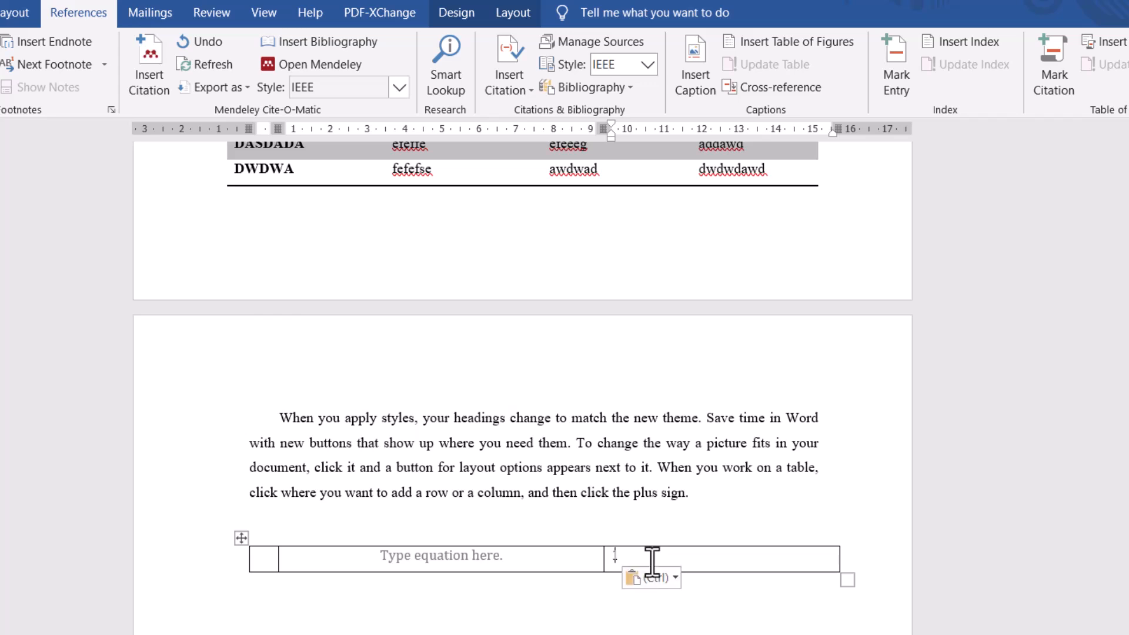
left_click(303, 522)
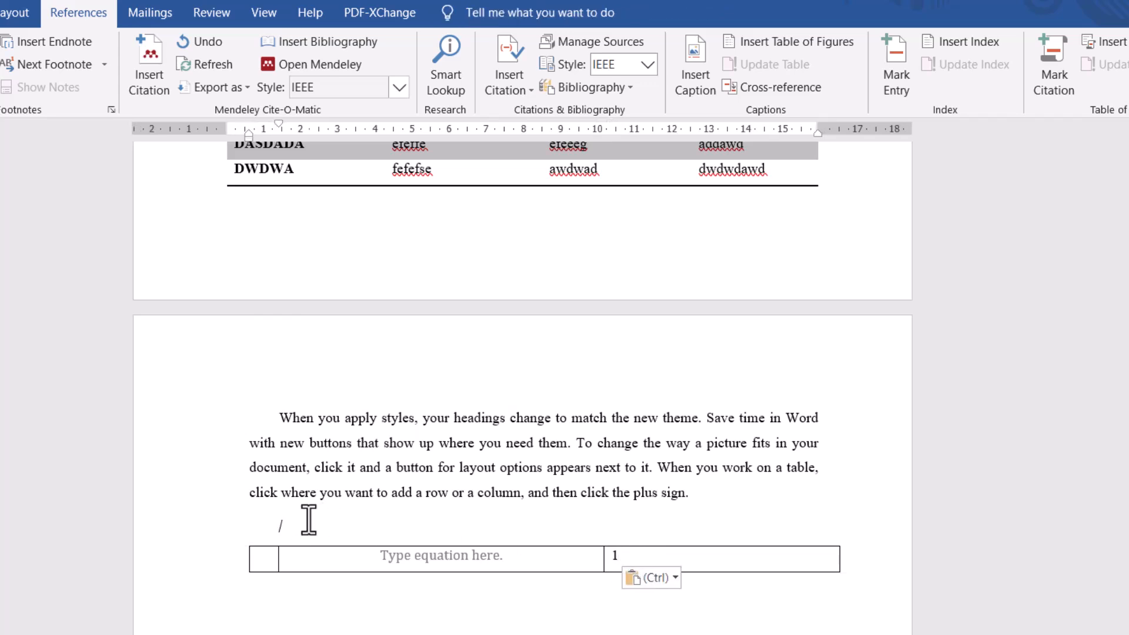
key("BackSpace")
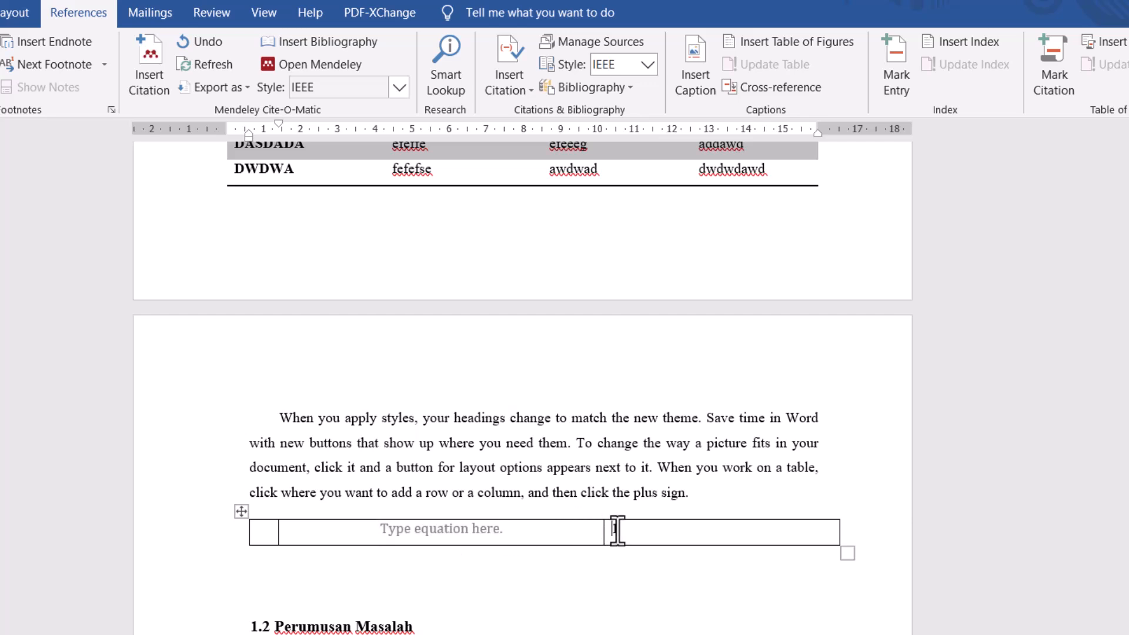
- Enclose the equation number 1 in the third cell in parentheses
double_click(615, 529)
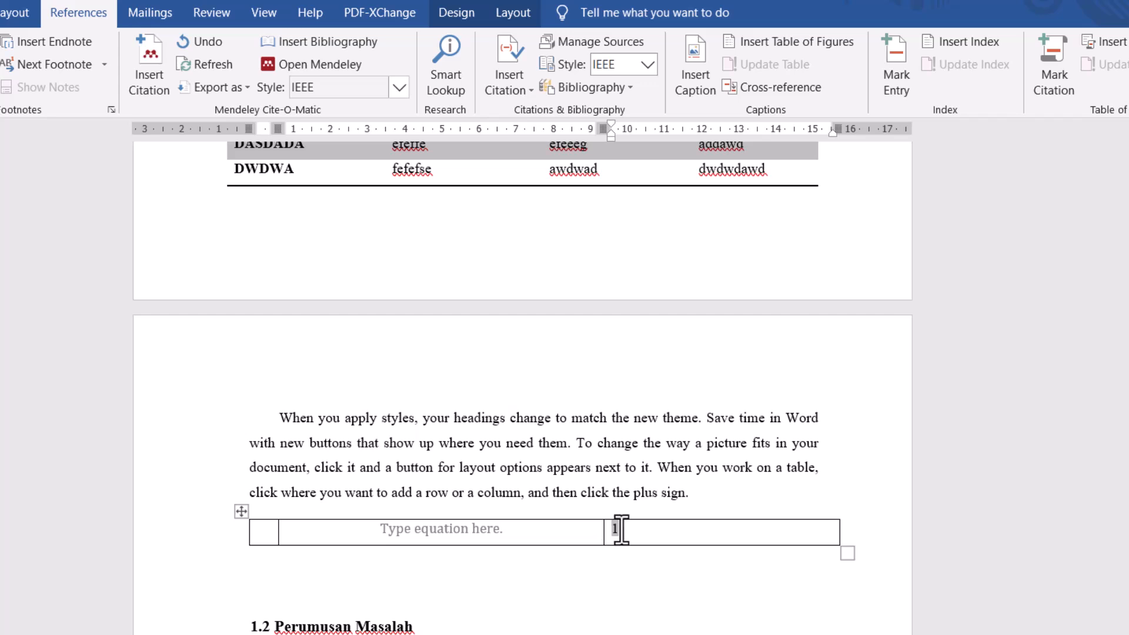
key("BackSpace")
type("(1)")
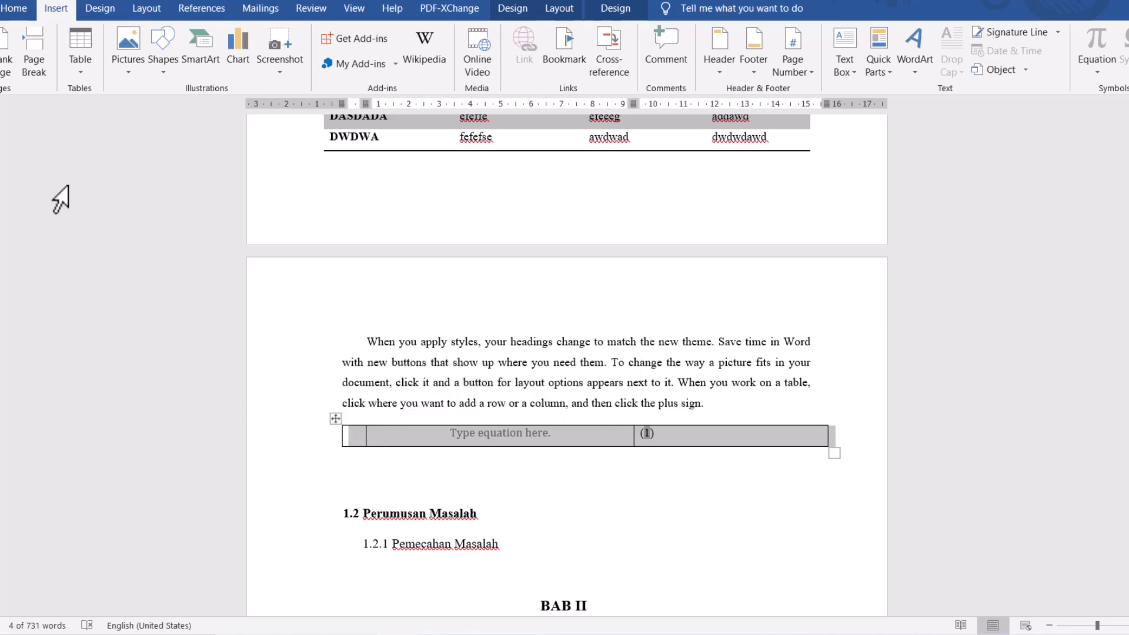
- Remove all borders from the three-column equation table
left_click(14, 8)
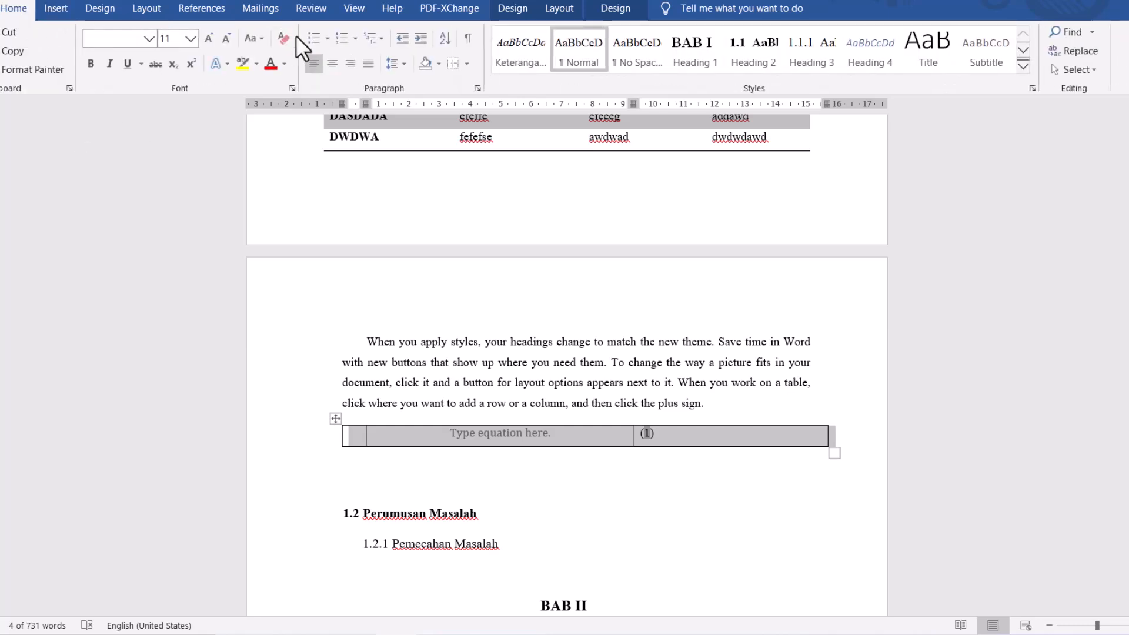
left_click(467, 63)
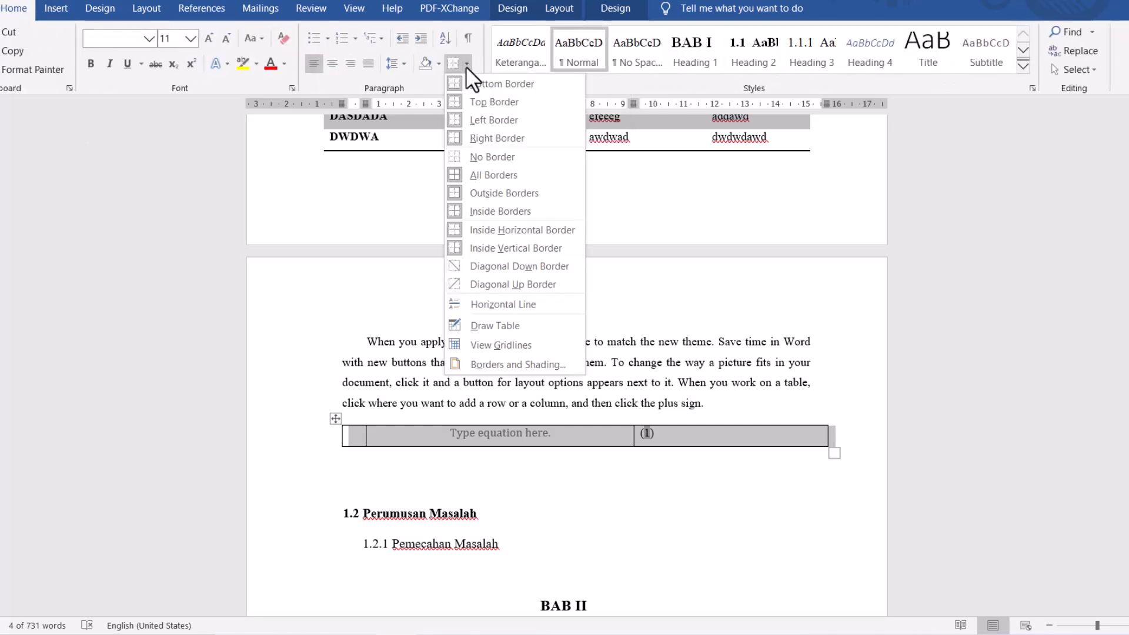
left_click(482, 157)
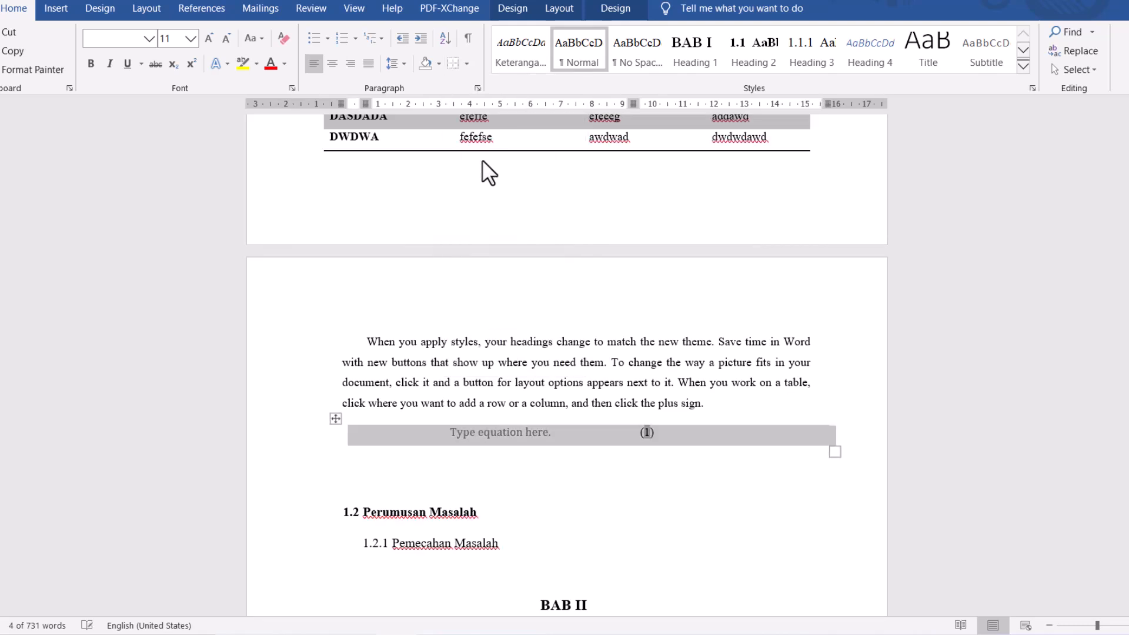
left_click(627, 436)
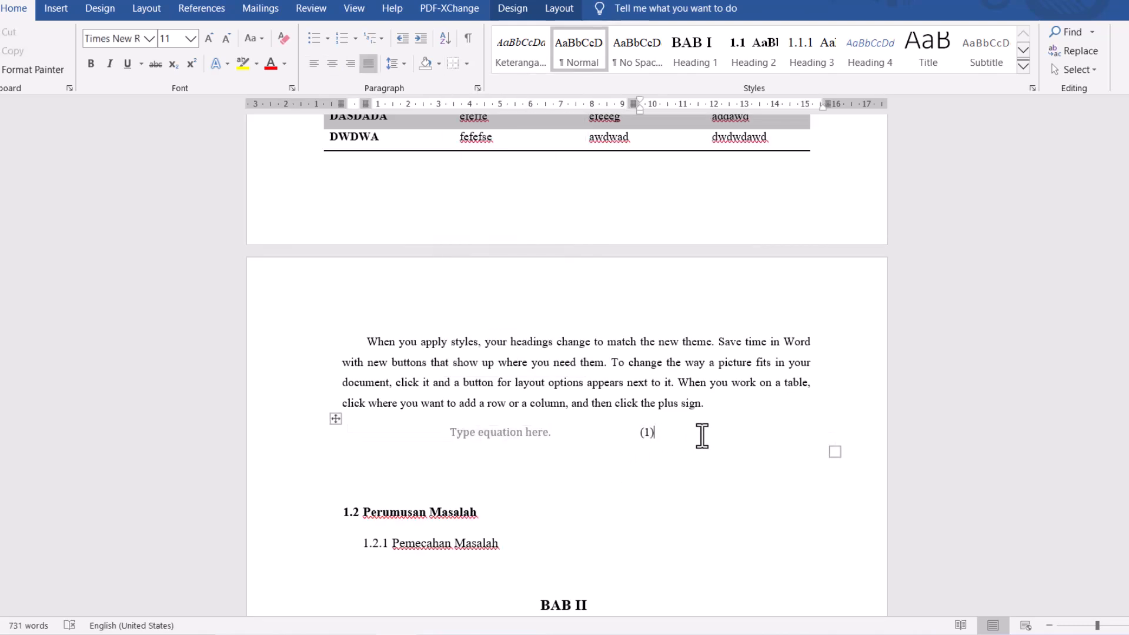
- Save the whole equation table to the equation gallery as "Persamaan Saya" in the General category
left_click(340, 417)
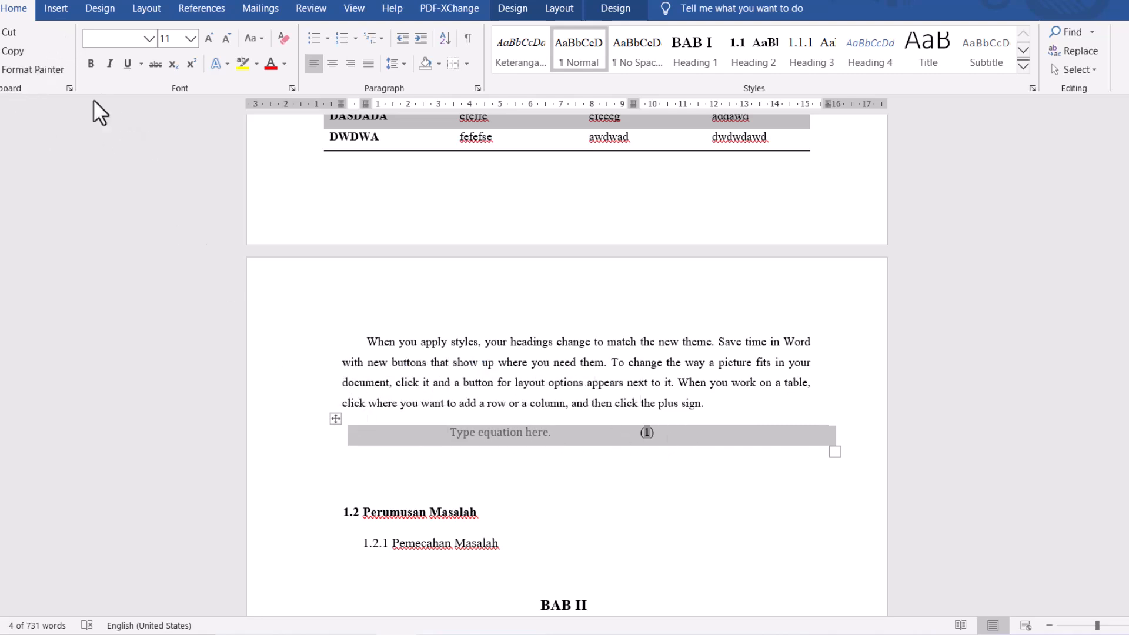
left_click(52, 8)
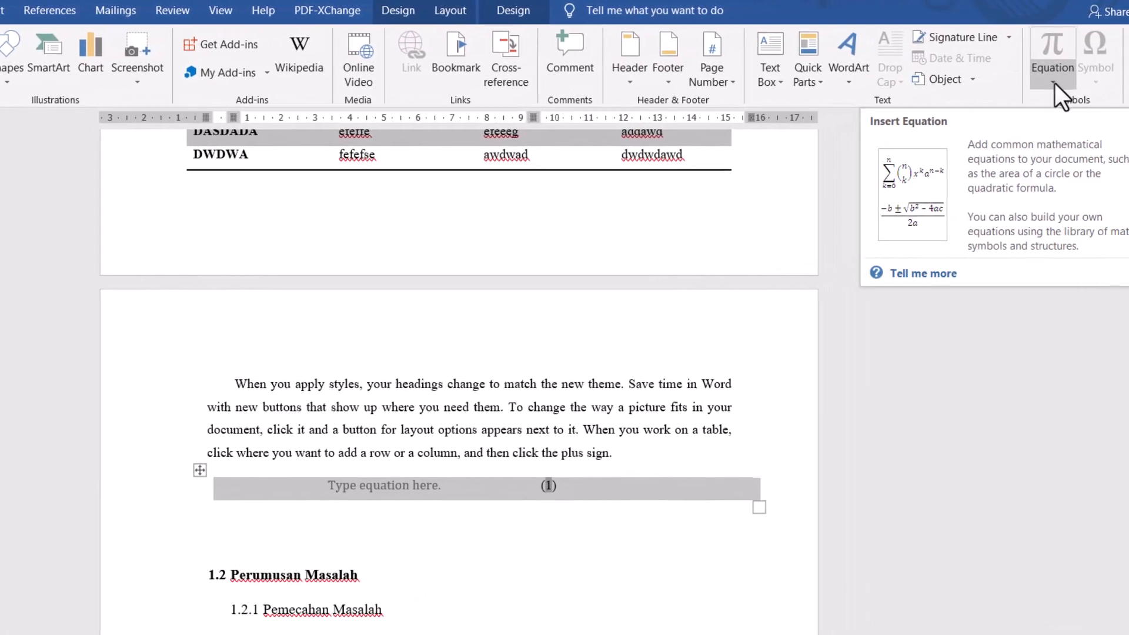
left_click(1053, 83)
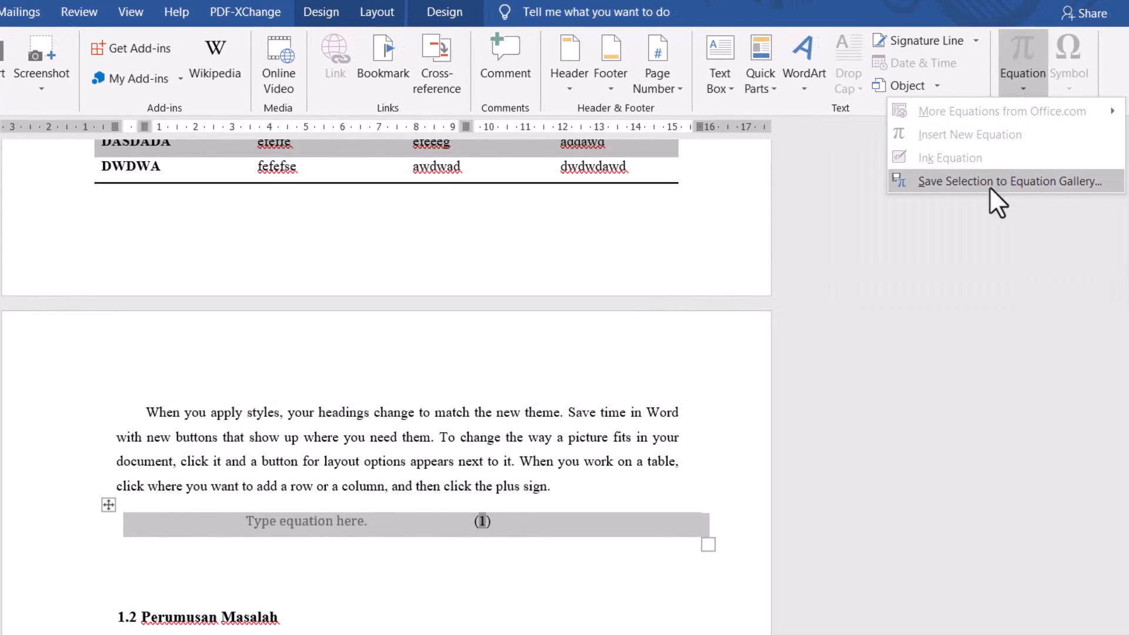
left_click(994, 182)
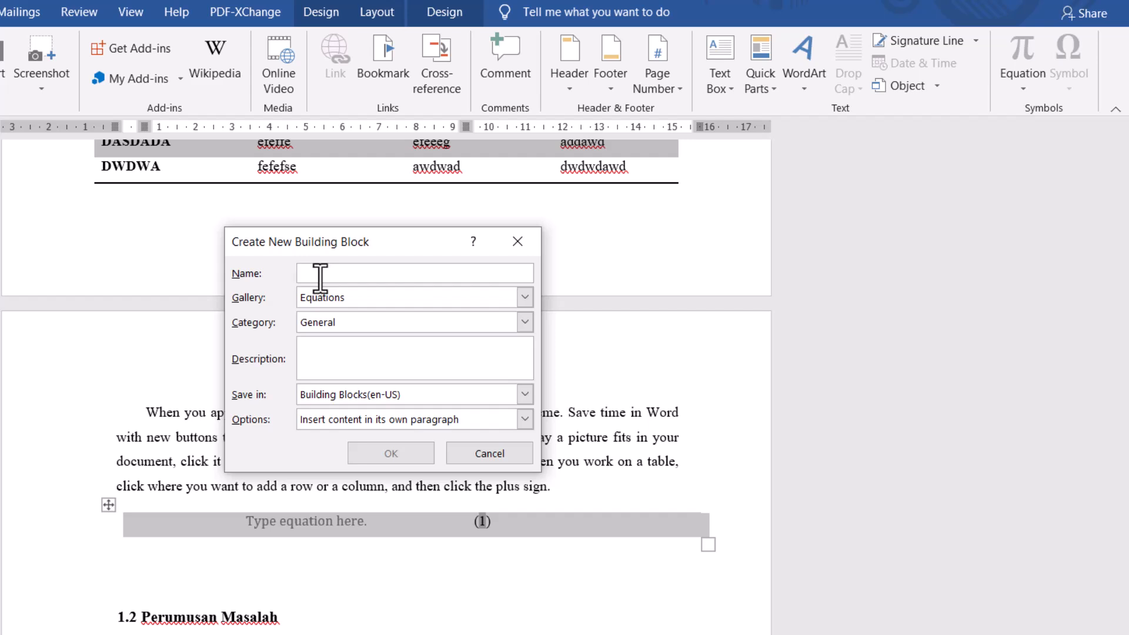
type("Persamaan Saya")
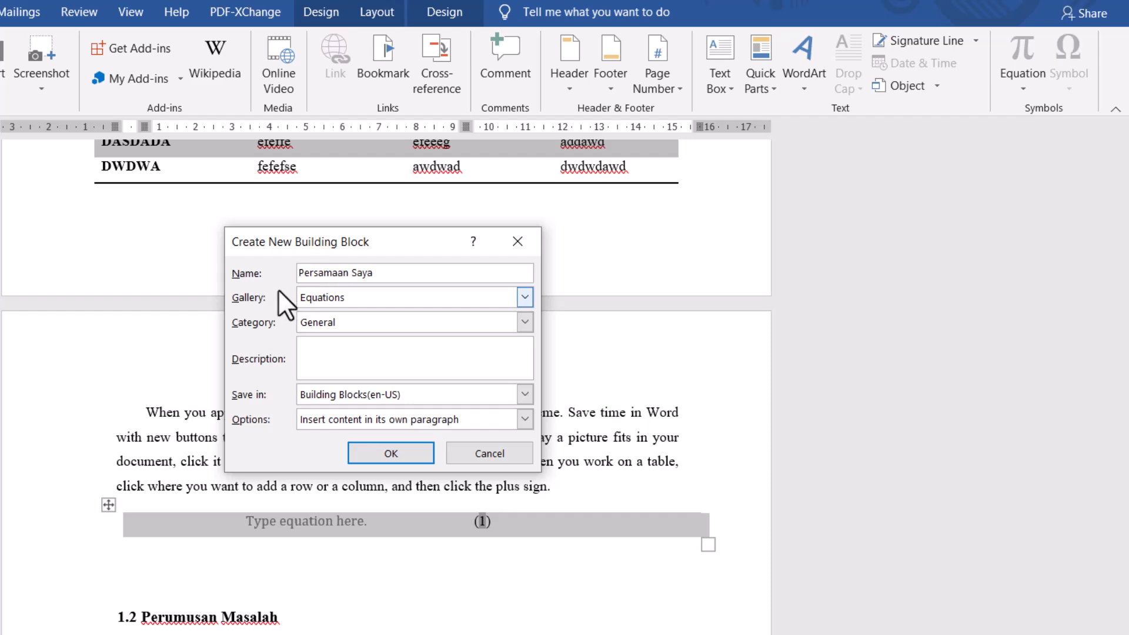
left_click(415, 457)
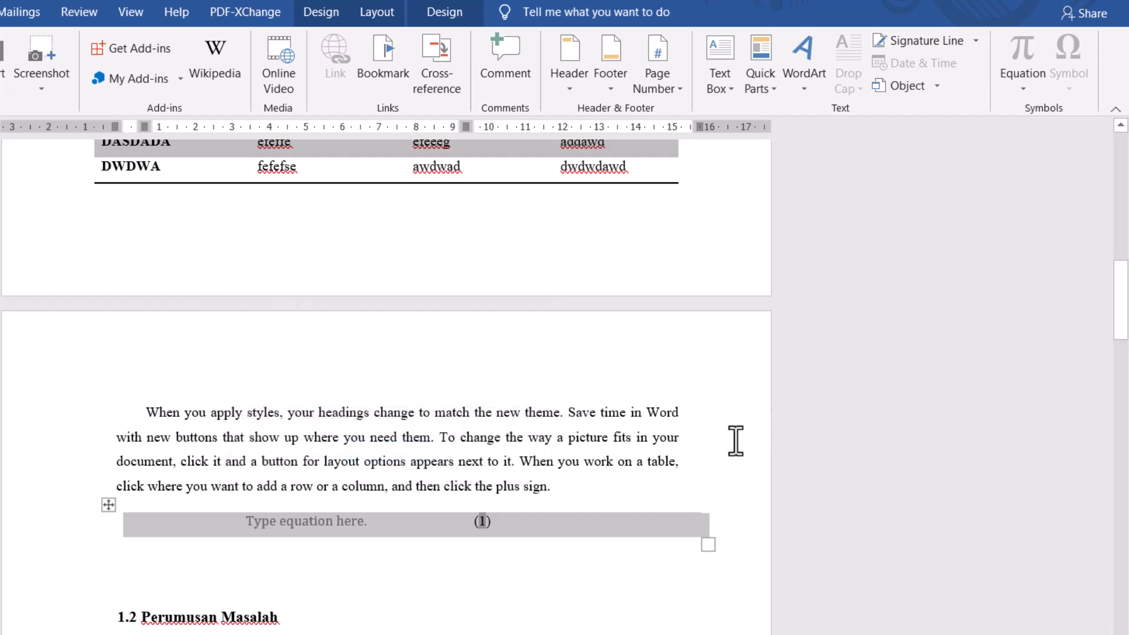
left_click(693, 472)
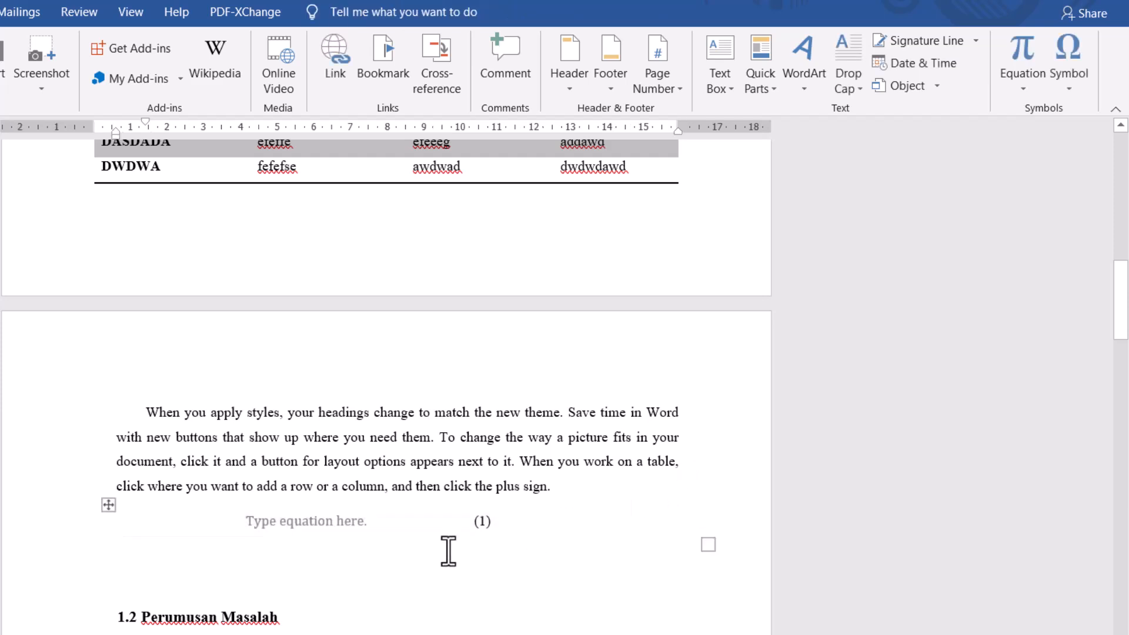
- Clear the contents of the equation table and delete the table from the document
left_click(113, 509)
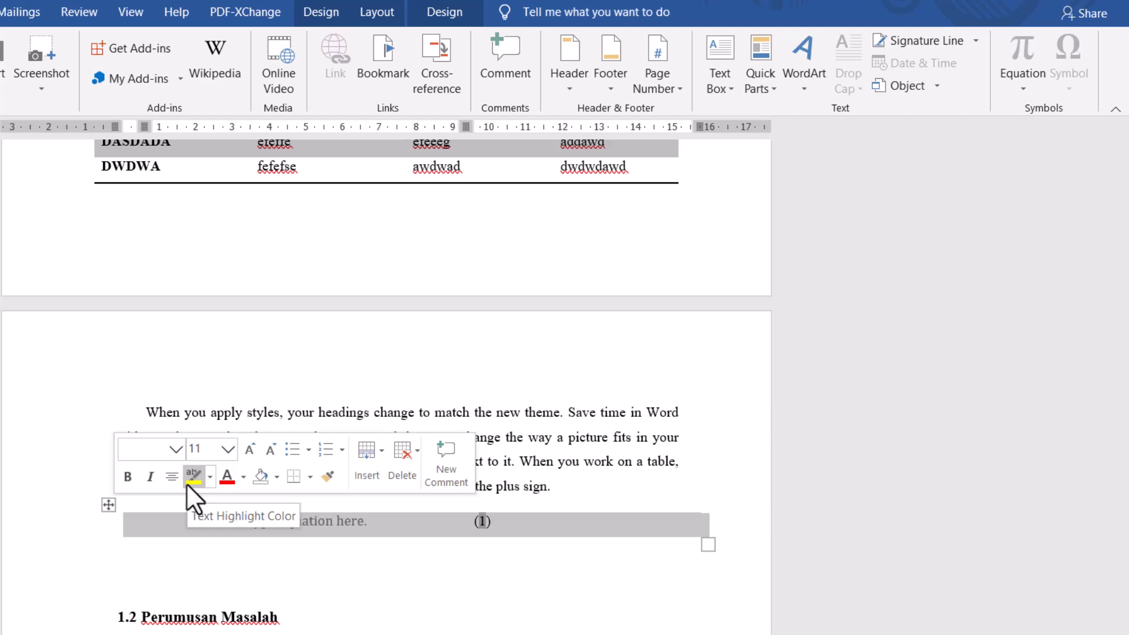
key("Delete")
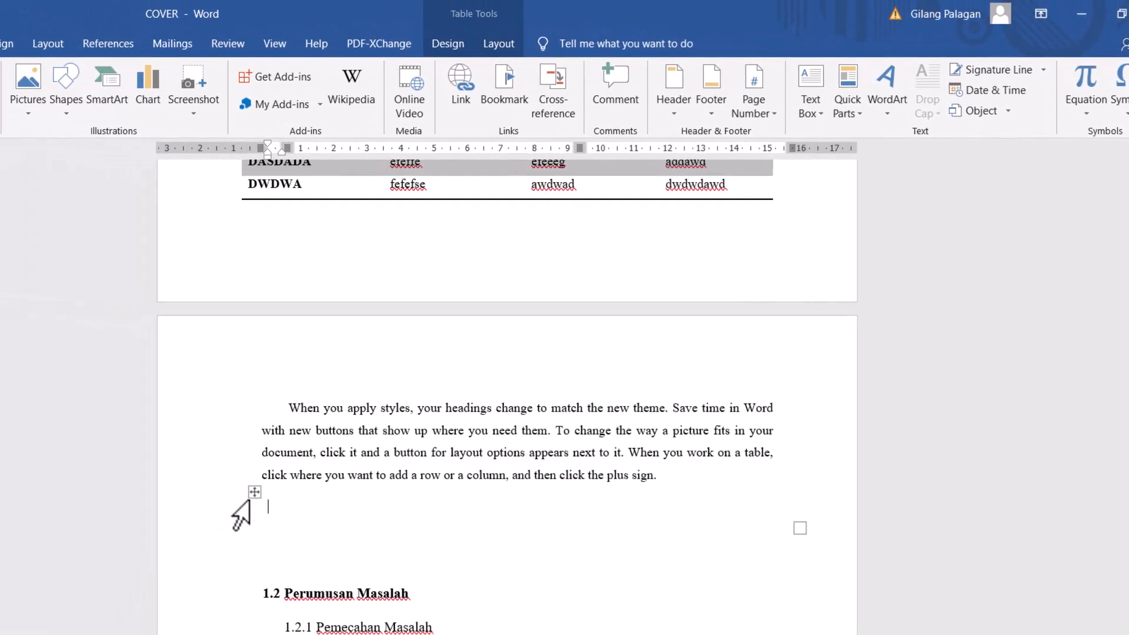
left_click(241, 492)
right_click(241, 493)
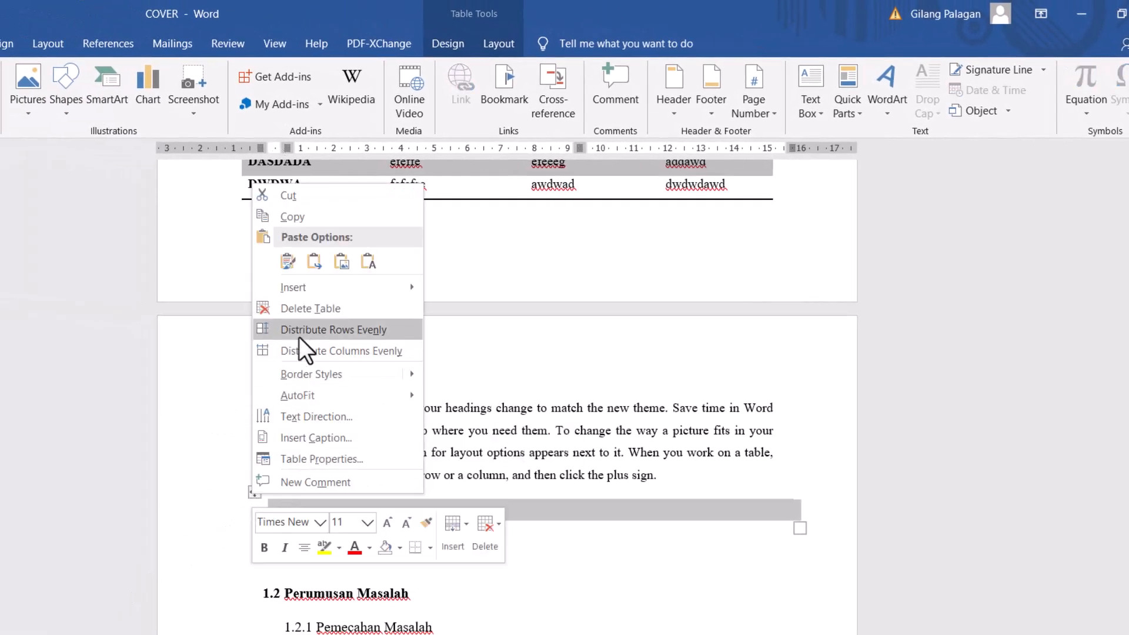
left_click(299, 312)
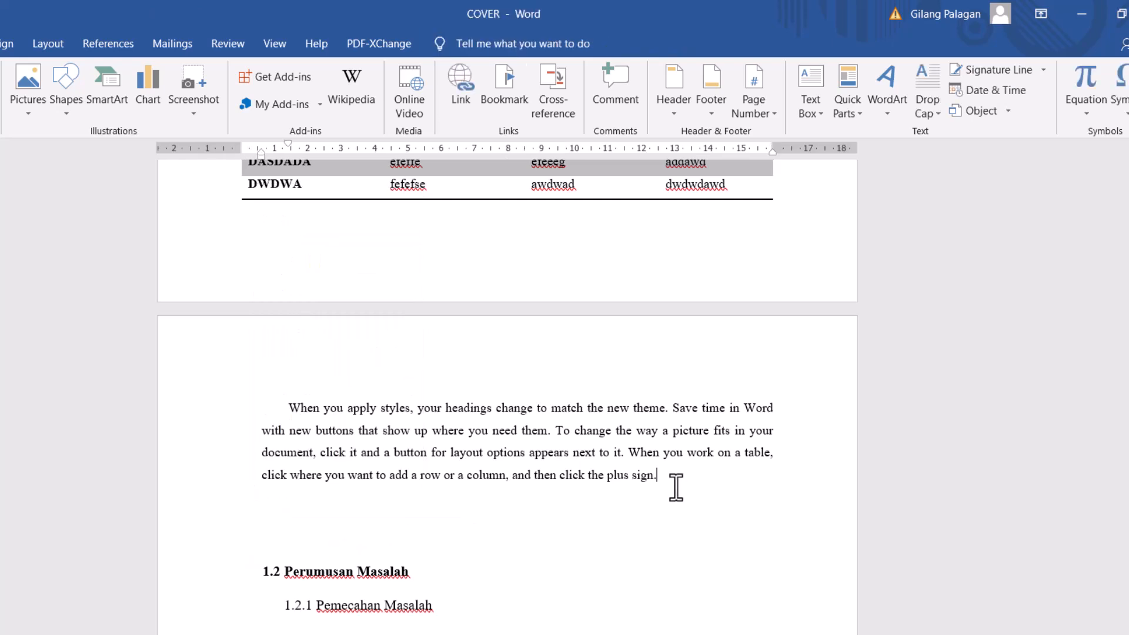
- Insert the saved "Persamaan Saya" equation on a new line below the paragraph
key("Return")
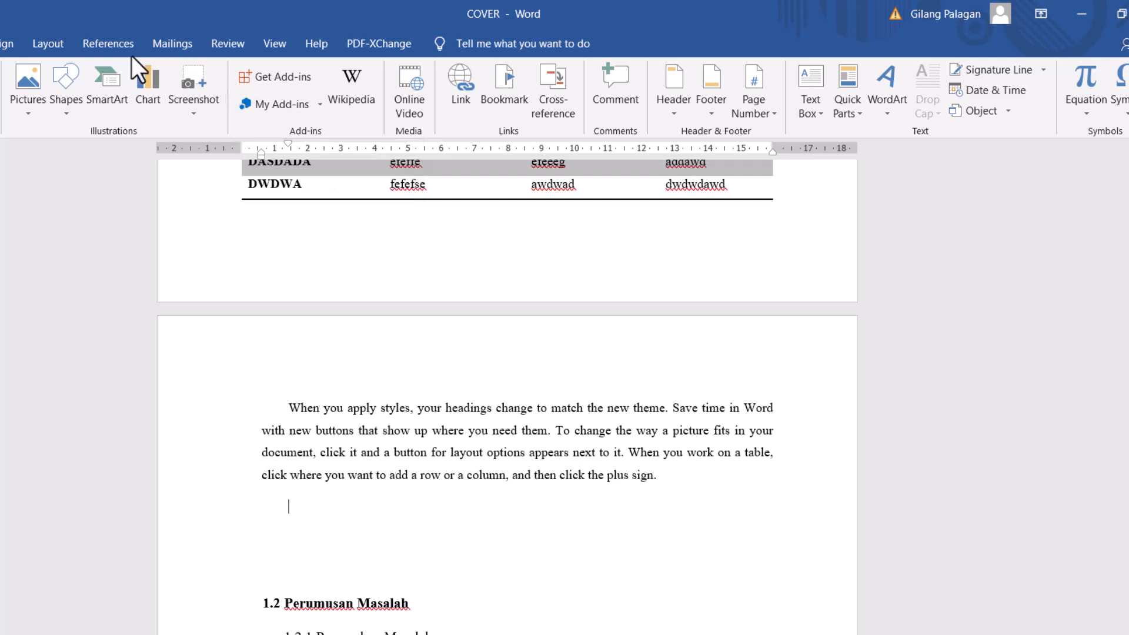
left_click(1094, 111)
scroll(1026, 359, "down", 3)
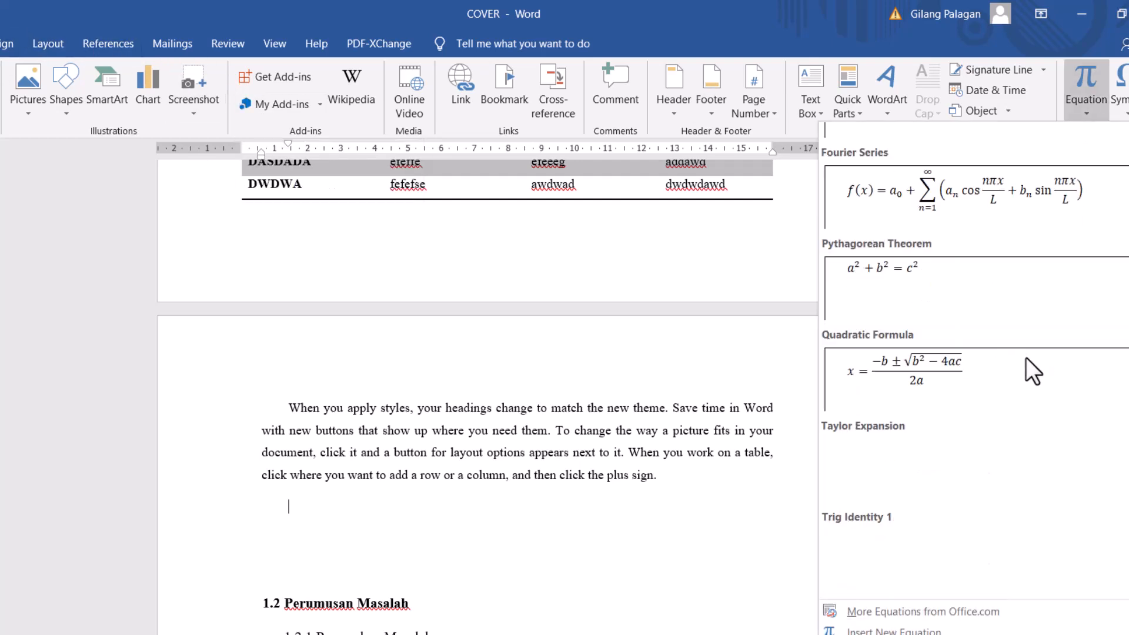
scroll(1025, 358, "down", 3)
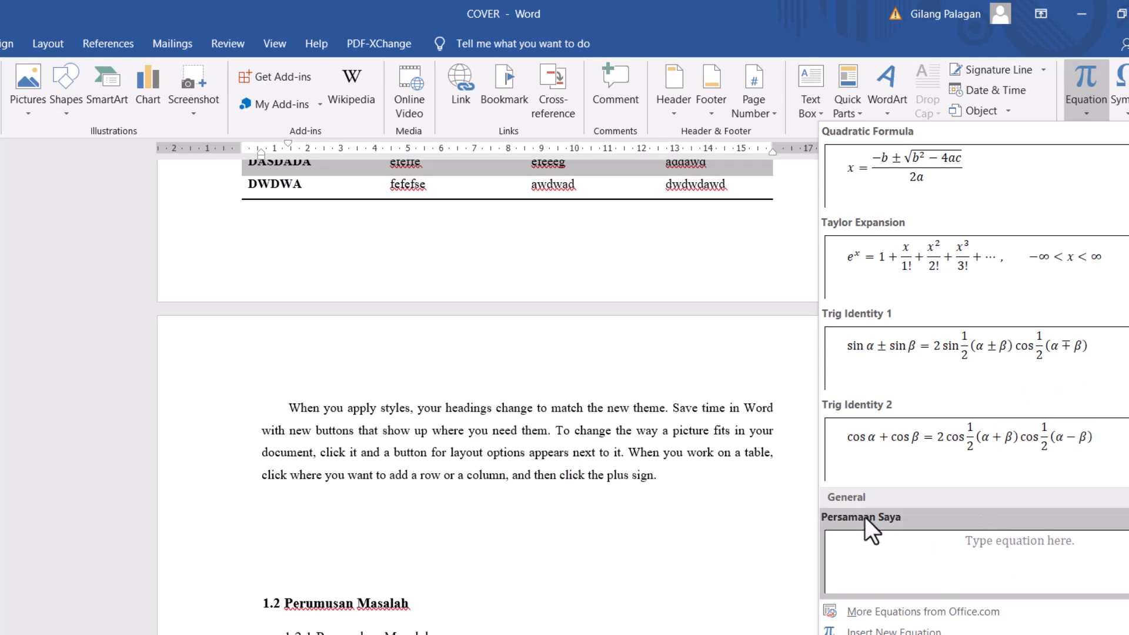
left_click(880, 549)
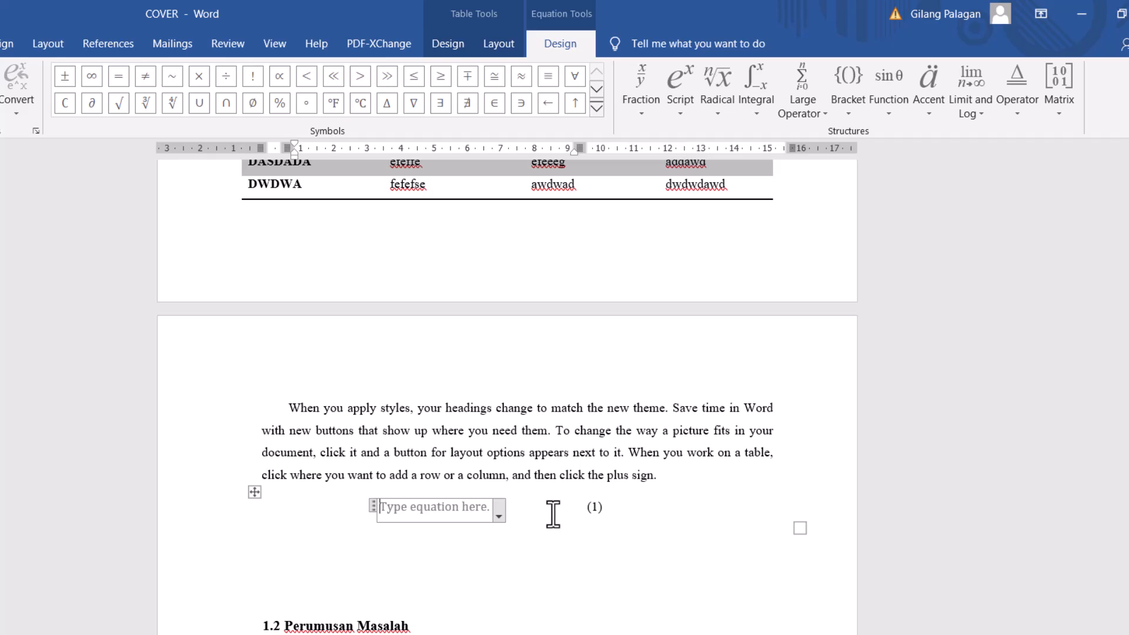
- Enter X squared as the equation in the placeholder of the middle cell
left_click(467, 511)
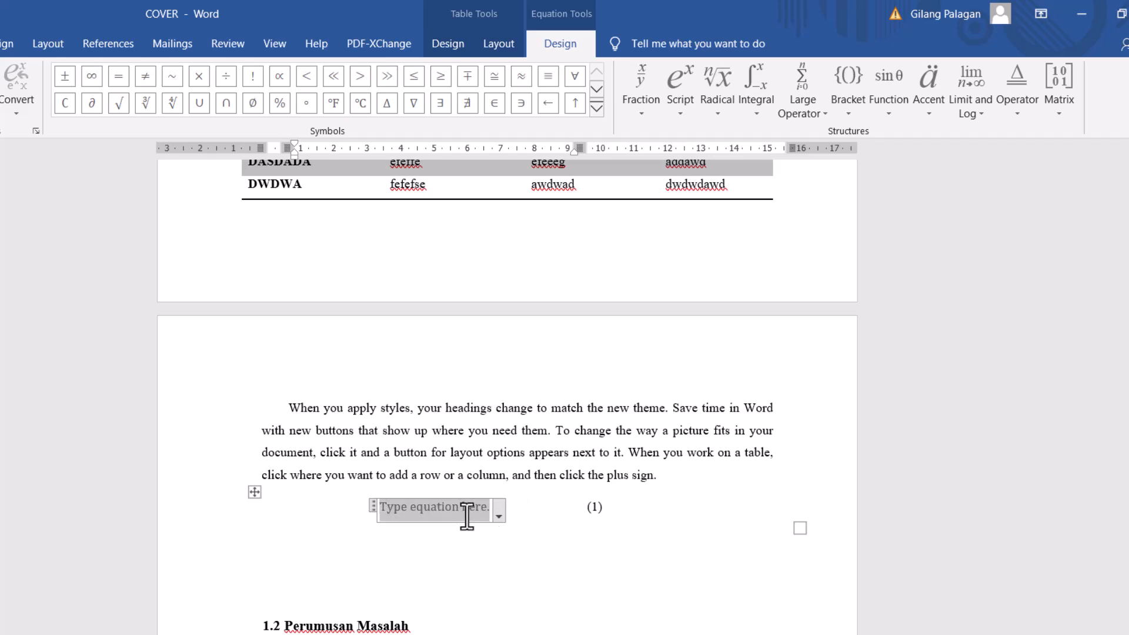
type("X62")
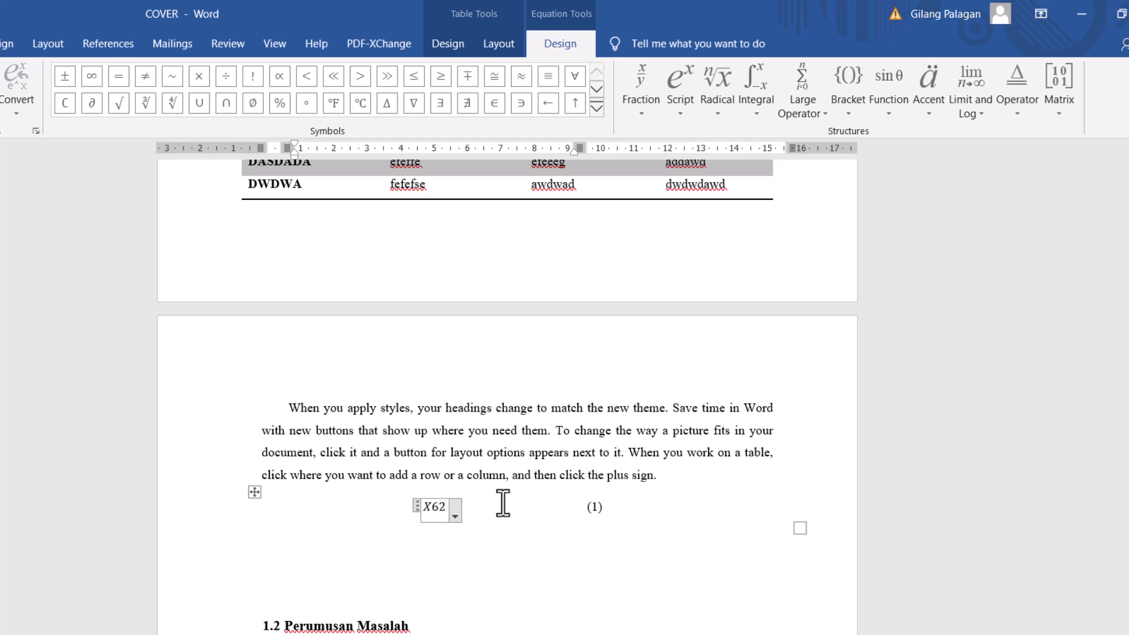
key("BackSpace")
type("^2")
key("Return")
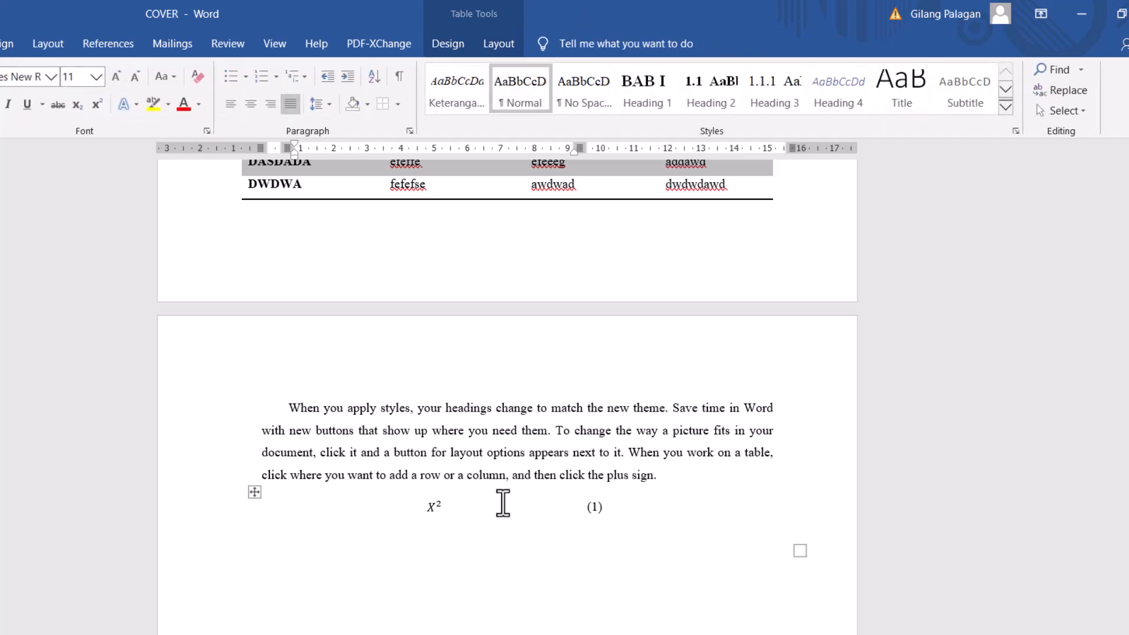
- Add the text "Persamaan Kuadrat" after the equation number, inside the parentheses
left_click(604, 507)
type("Persamaan Kuadrat")
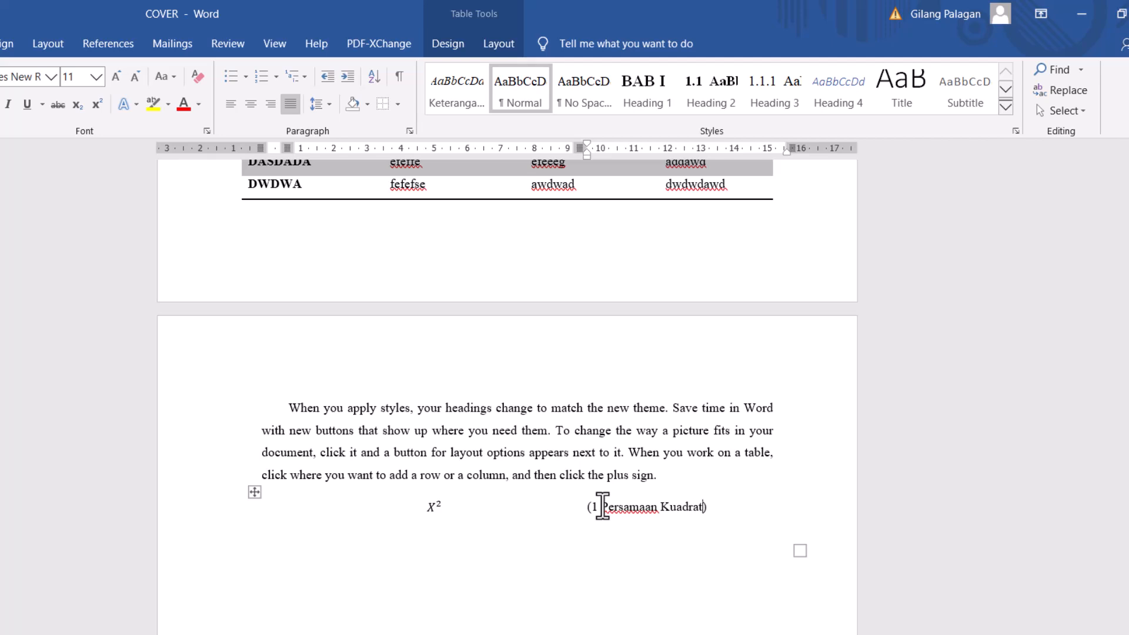
left_click(698, 599)
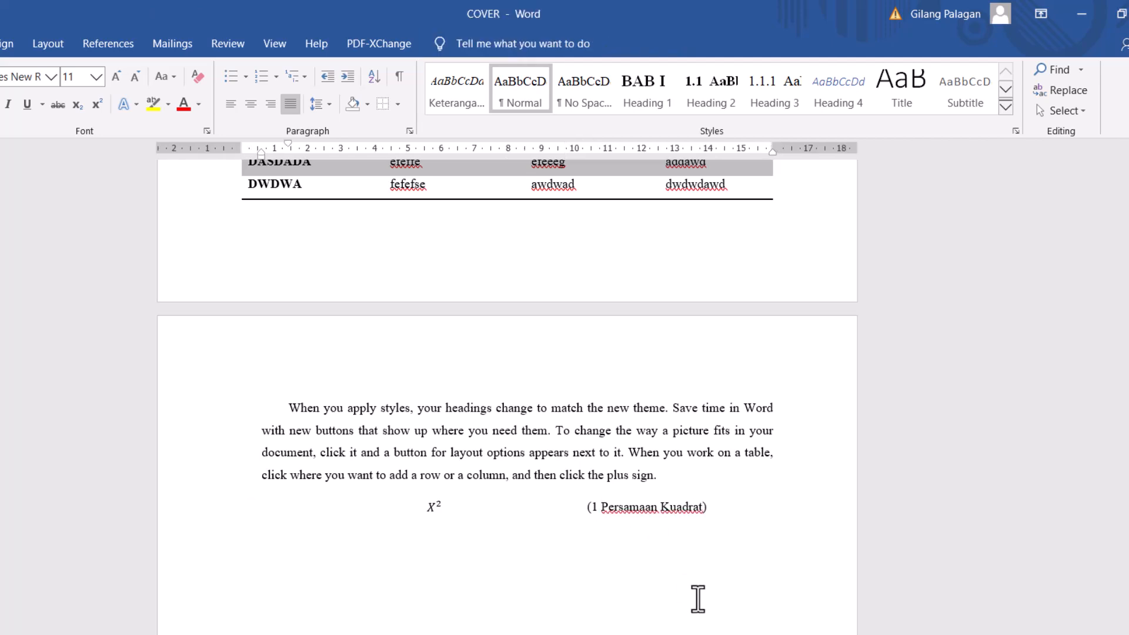
left_click(737, 522)
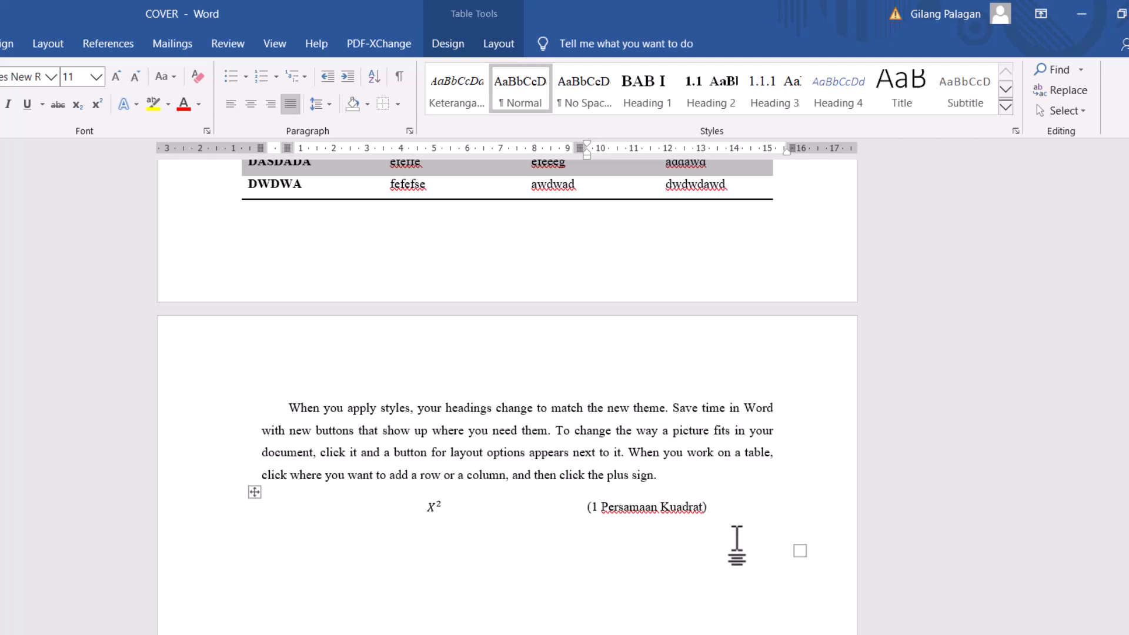
key("Return")
key("BackSpace")
- Insert another saved "Persamaan Saya" equation on the empty line below the X squared equation
left_click(373, 614)
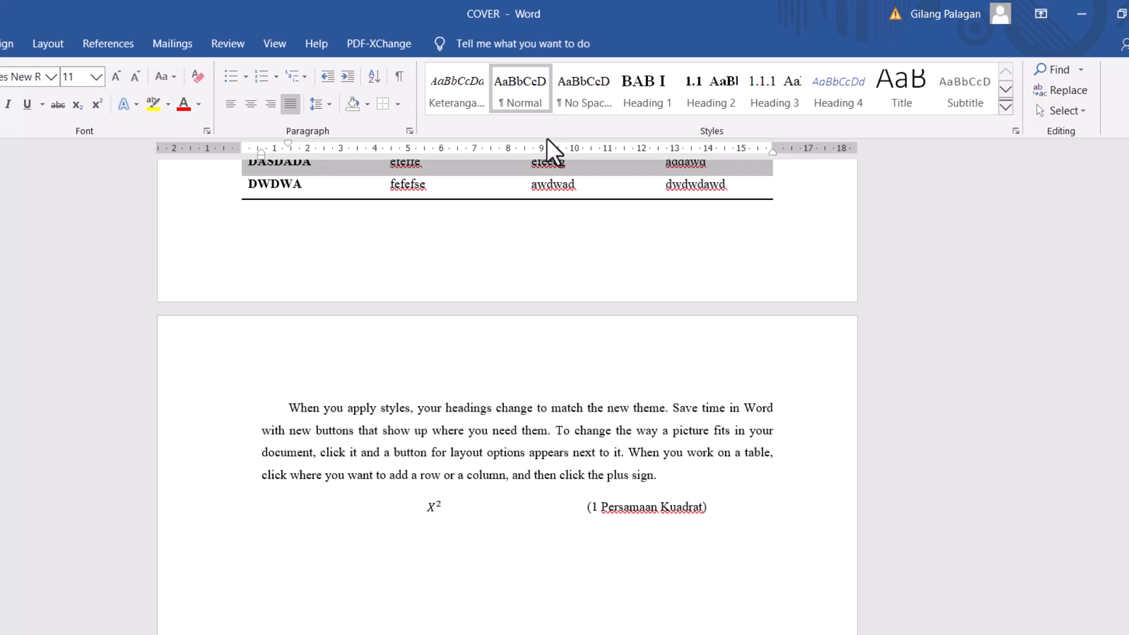
left_click(3, 43)
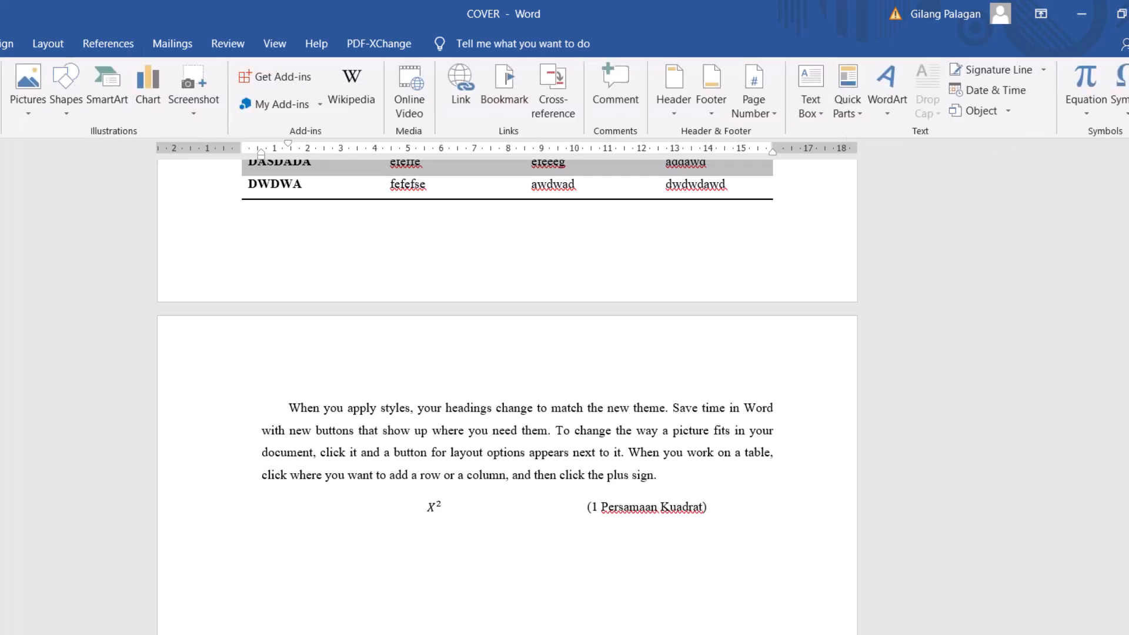
left_click(1098, 118)
scroll(1060, 443, "down", 5)
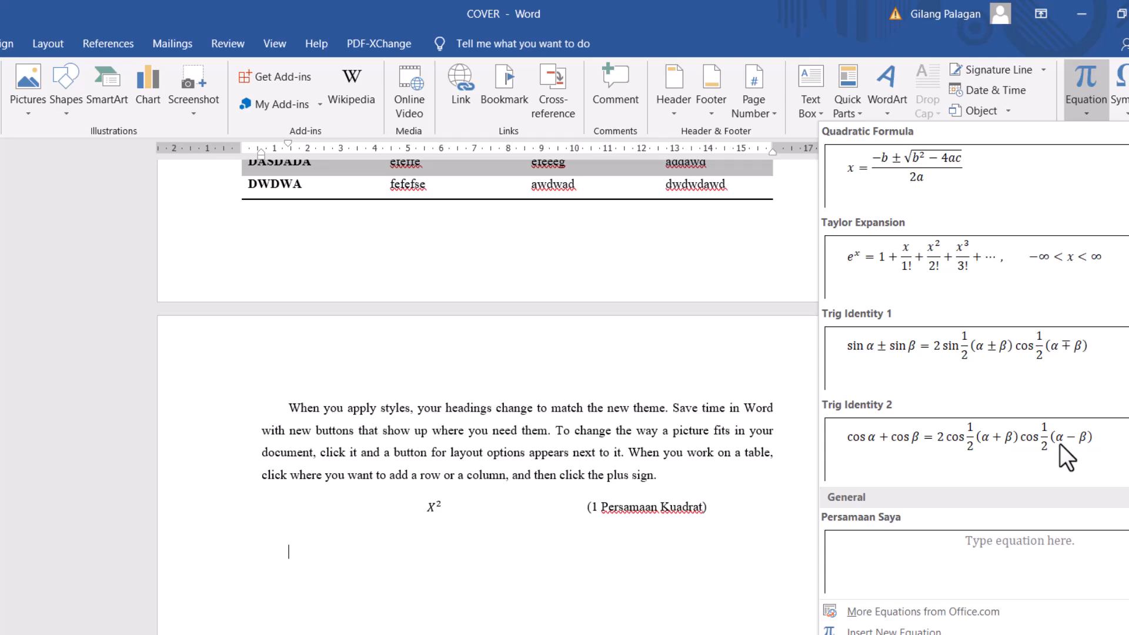
left_click(1045, 553)
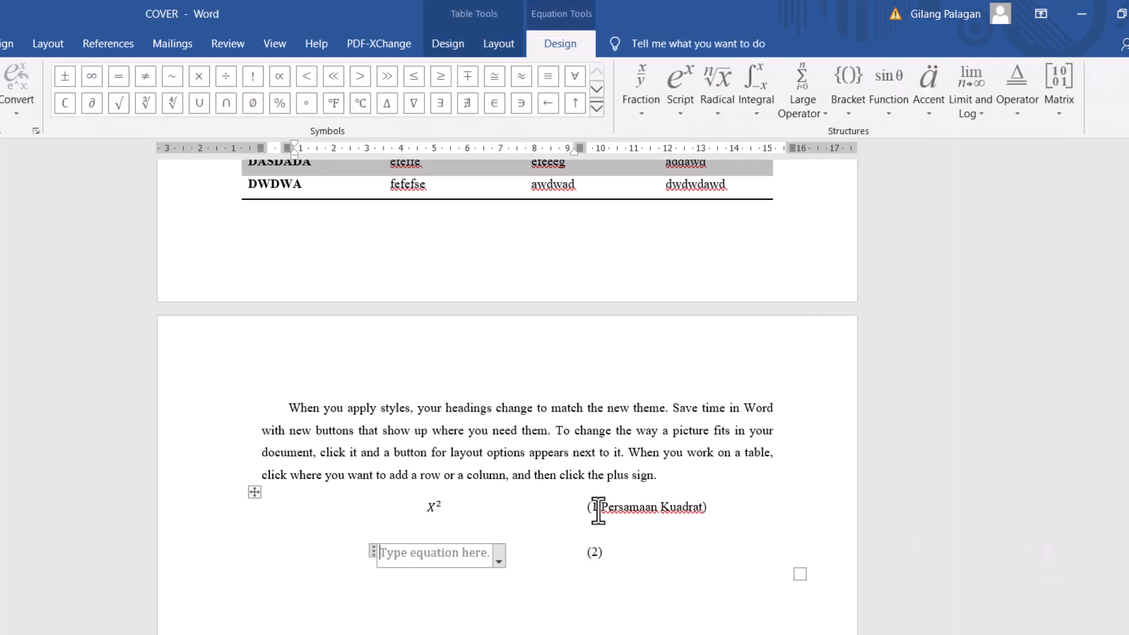
- Fill the second equation's placeholder with a stacked fraction of x over y
left_click(478, 554)
left_click(626, 93)
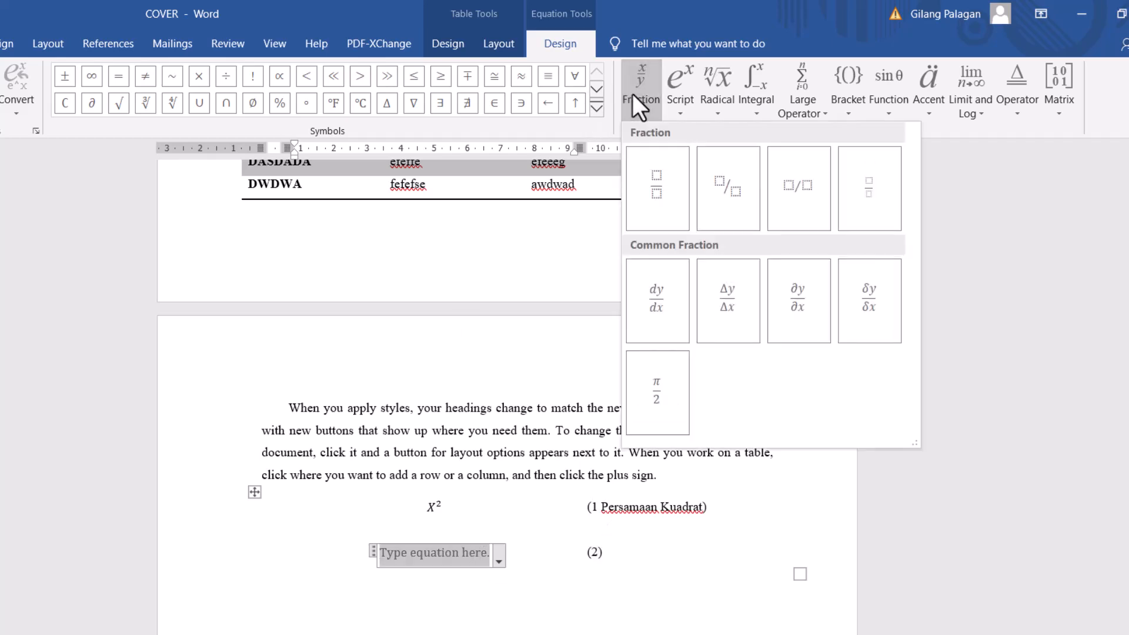
left_click(657, 169)
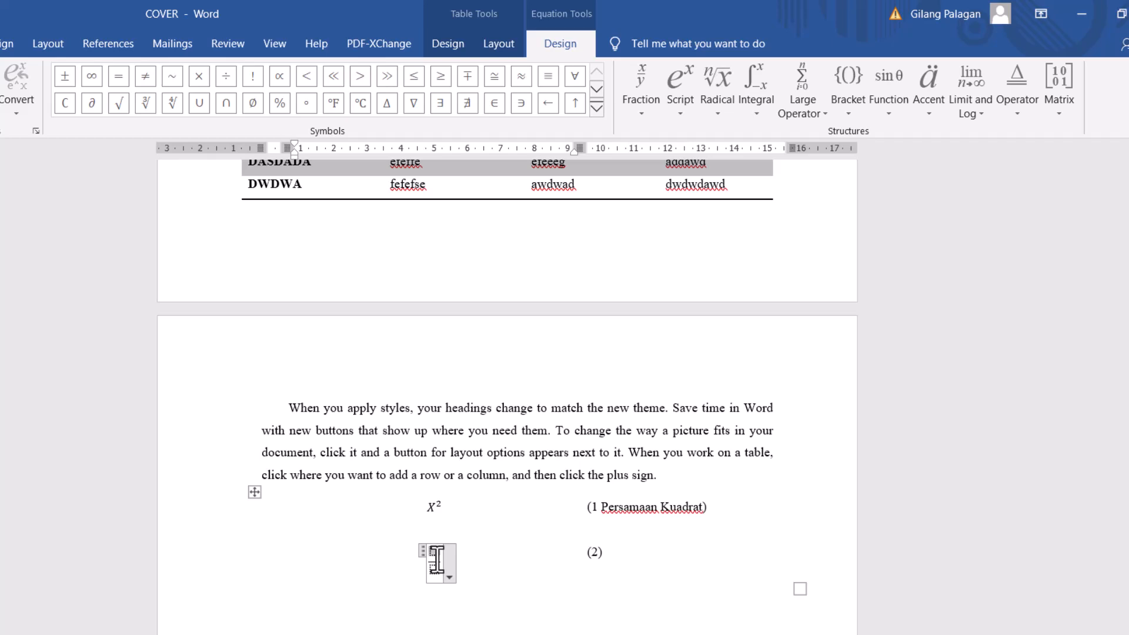
type("x/y")
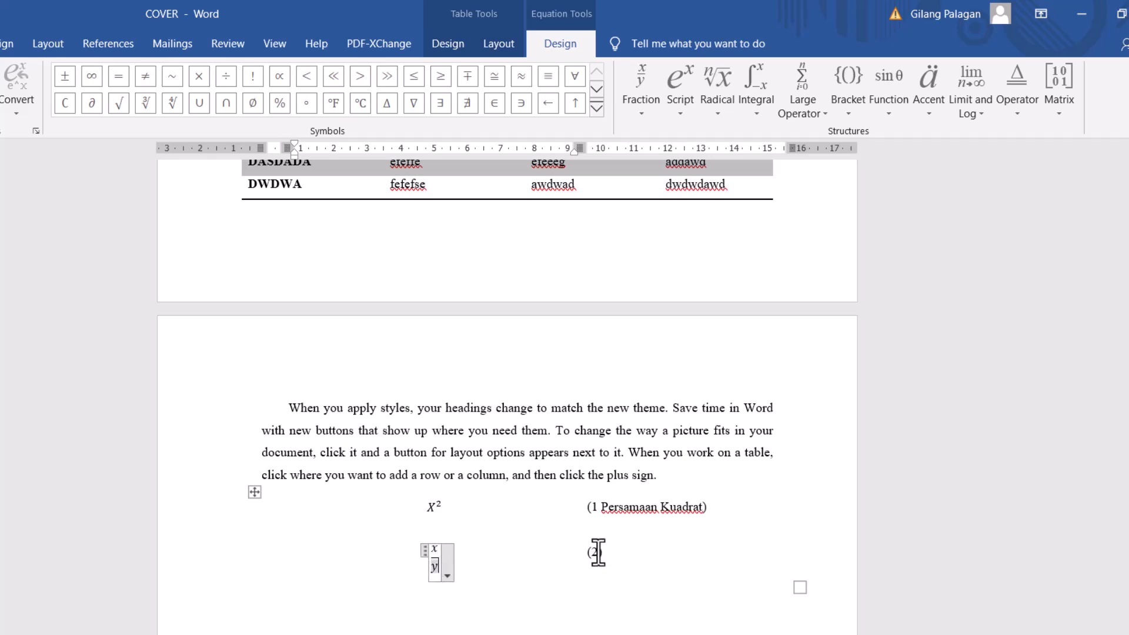
- Add the text "Persamaan Pecahan" after the second equation's number, inside the parentheses
left_click(598, 550)
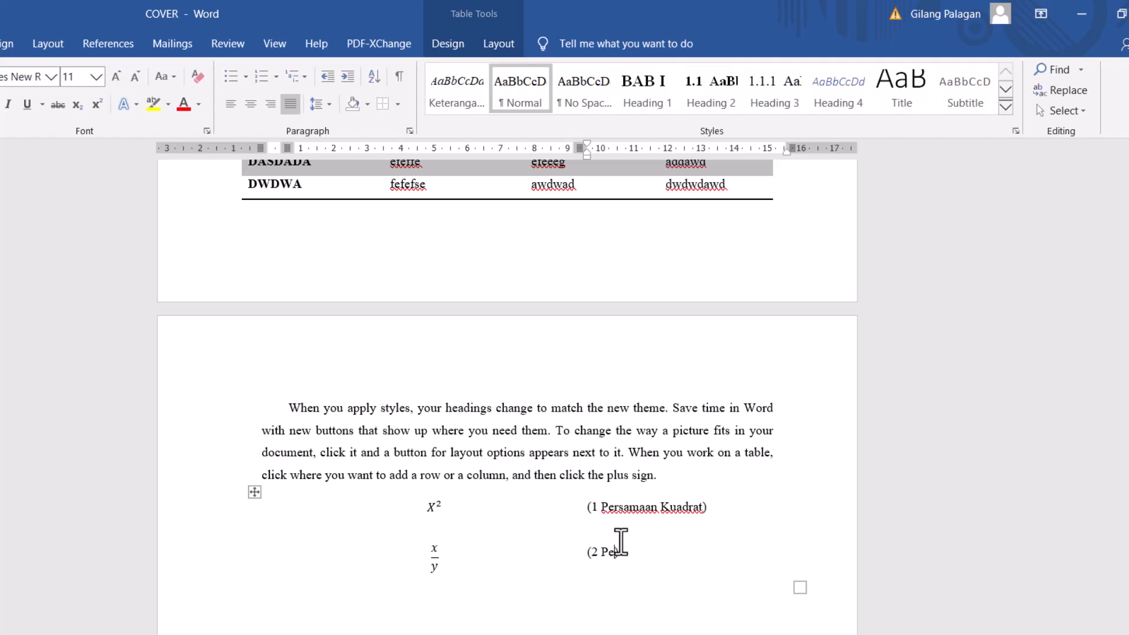
type("Persamaan Pecahan")
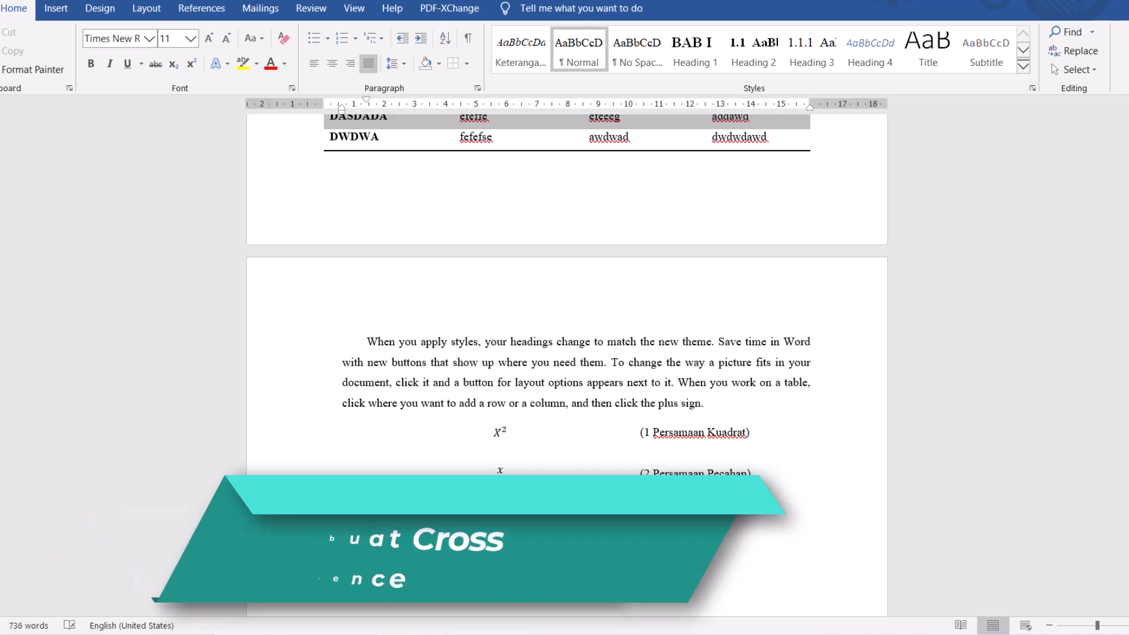
- Write "Persamaan kuadrat" on the line below the two equations
type("Persamaan ")
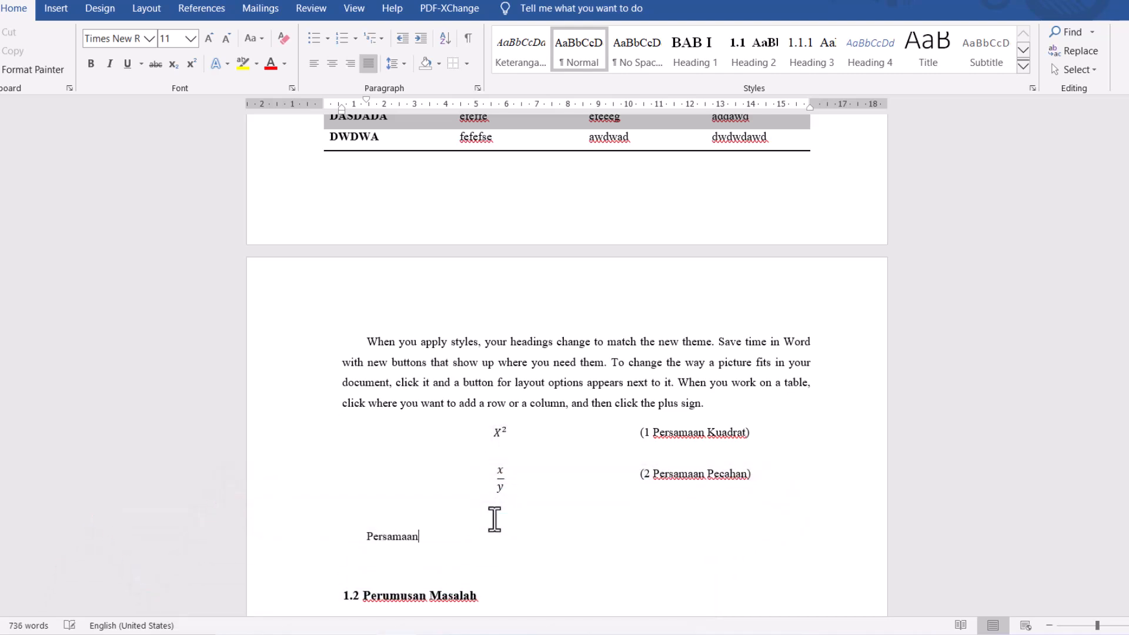
type("kuadrat")
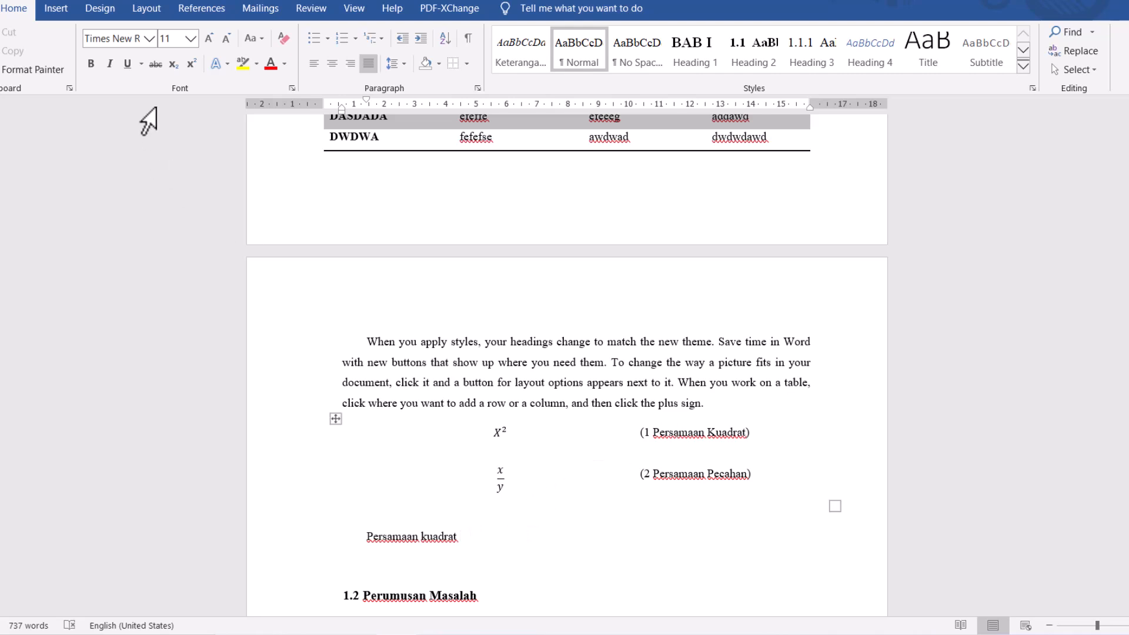
- Insert a hyperlinked cross-reference to the entire caption of the "1 Persamaan Kuadrat" equation after "Persamaan kuadrat"
left_click(189, 9)
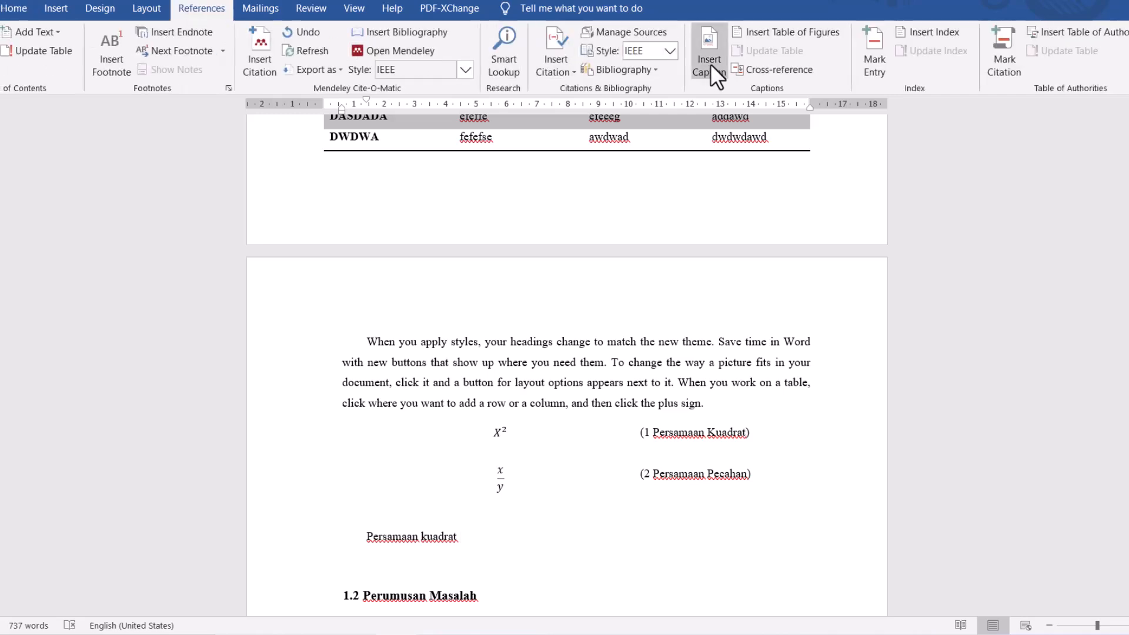
left_click(751, 69)
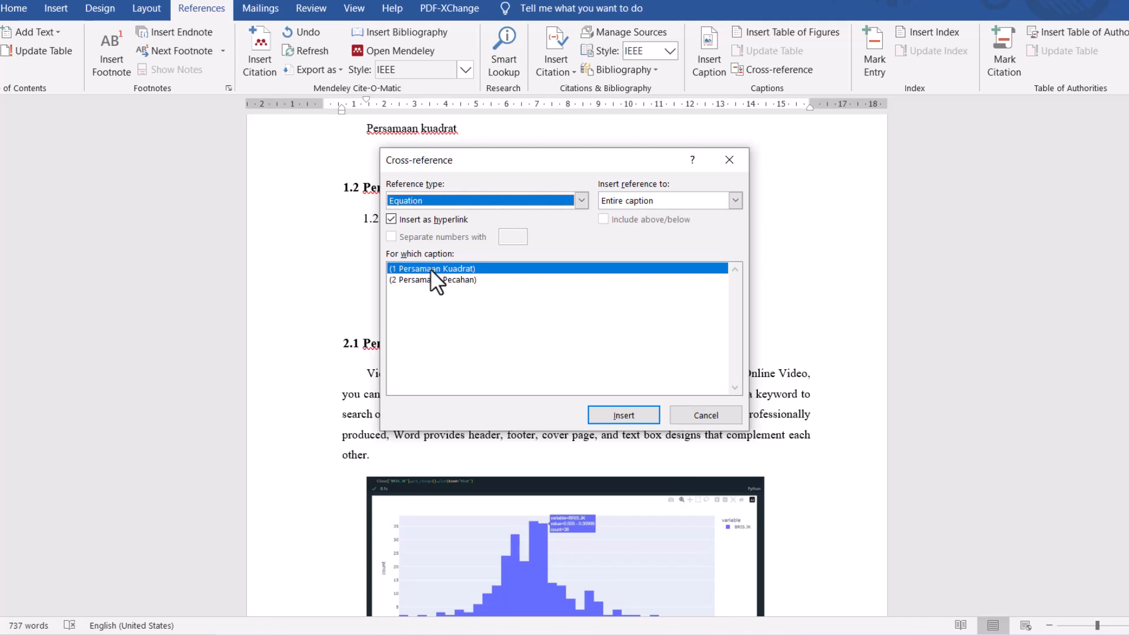
left_click(611, 418)
left_click(700, 418)
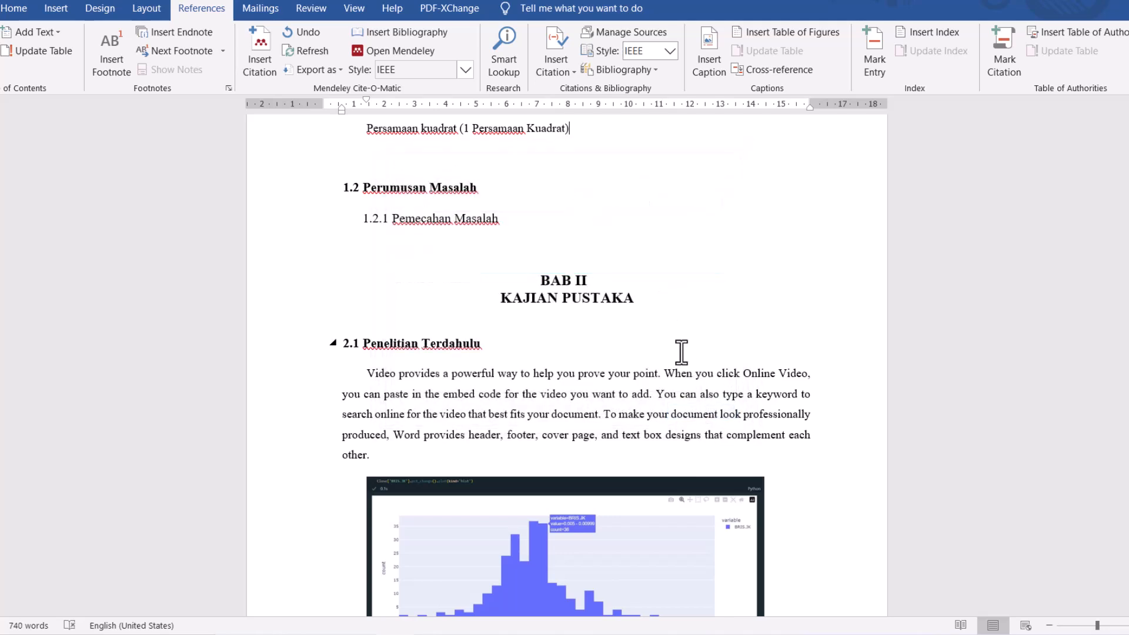
scroll(555, 272, "up", 2)
scroll(555, 272, "up", 2)
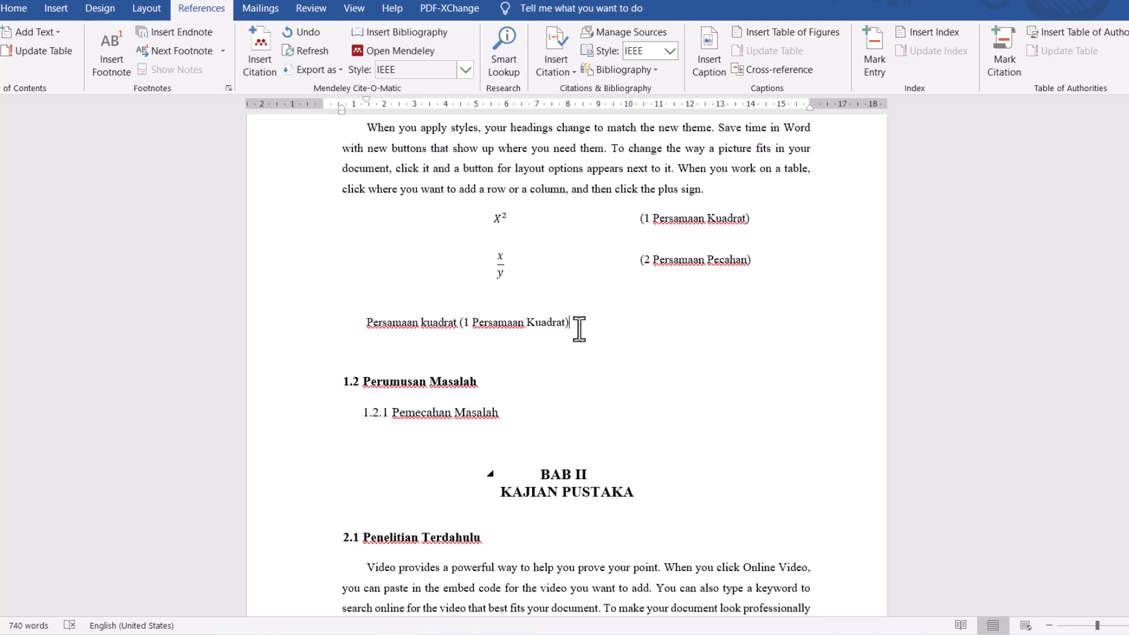
- Add a colon after the inserted equation cross-reference, without leaving an extra line below it
left_click_drag(580, 328, 366, 341)
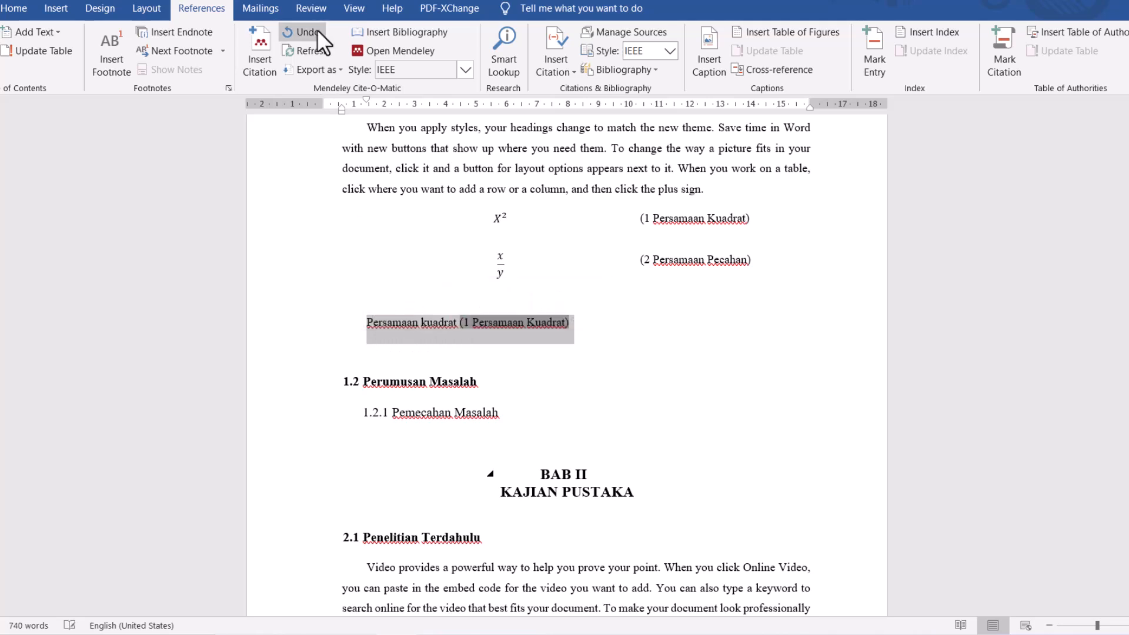
left_click(11, 8)
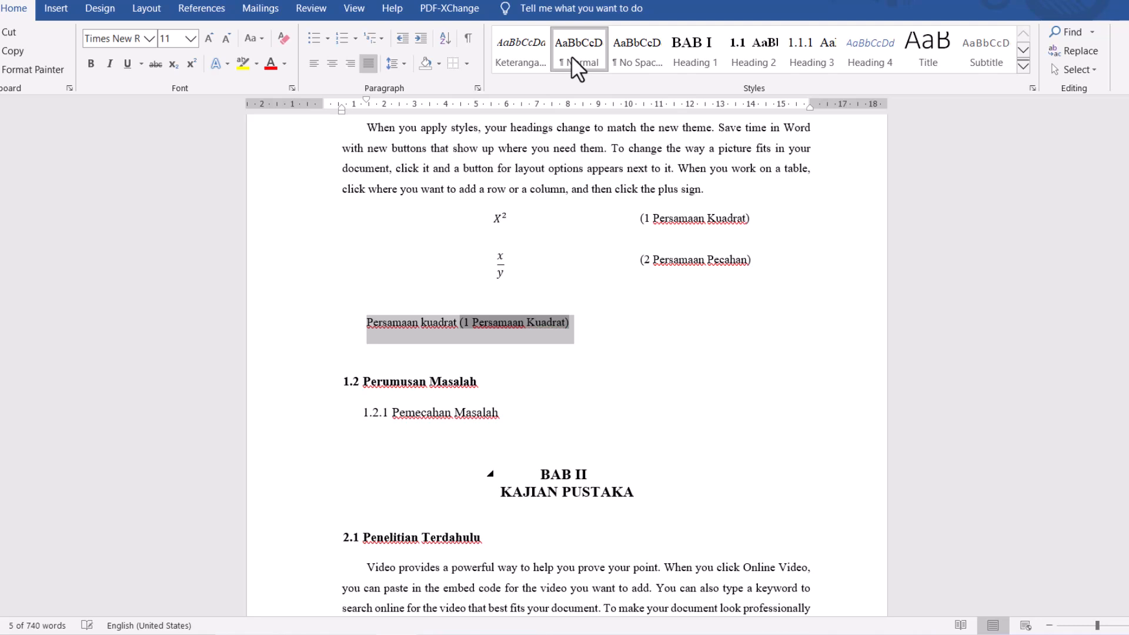
left_click(591, 326)
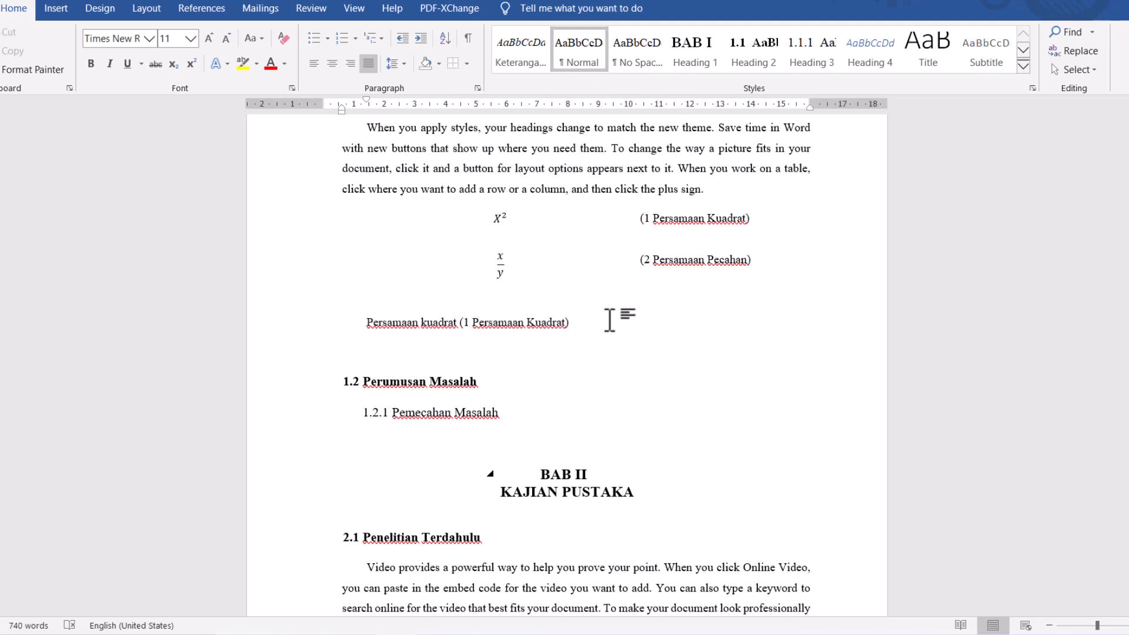
key("Return")
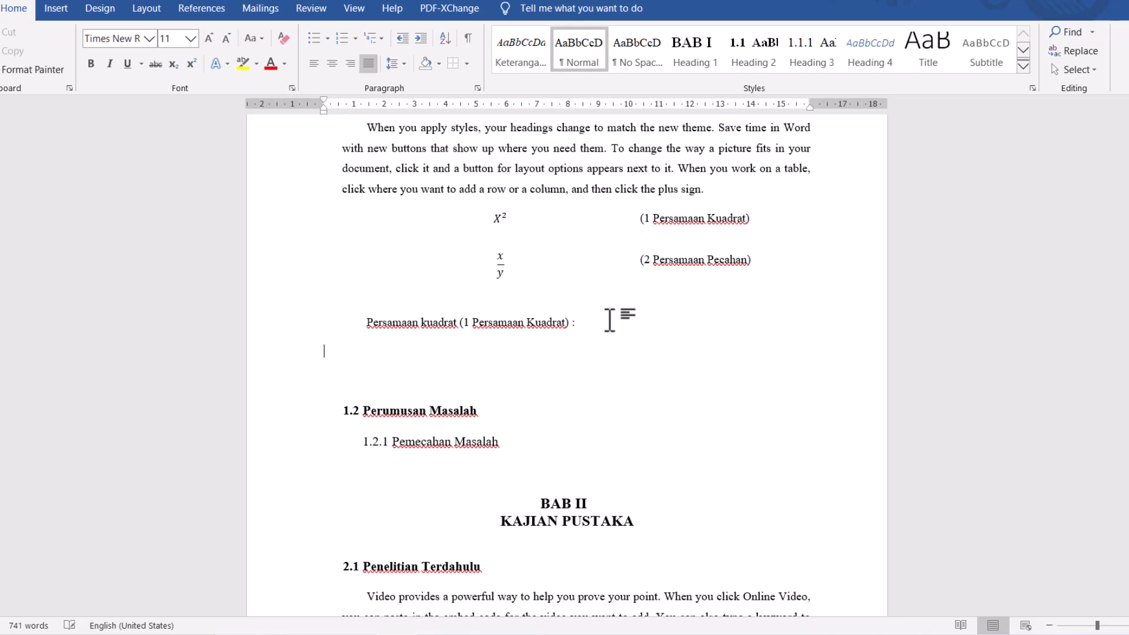
key("BackSpace")
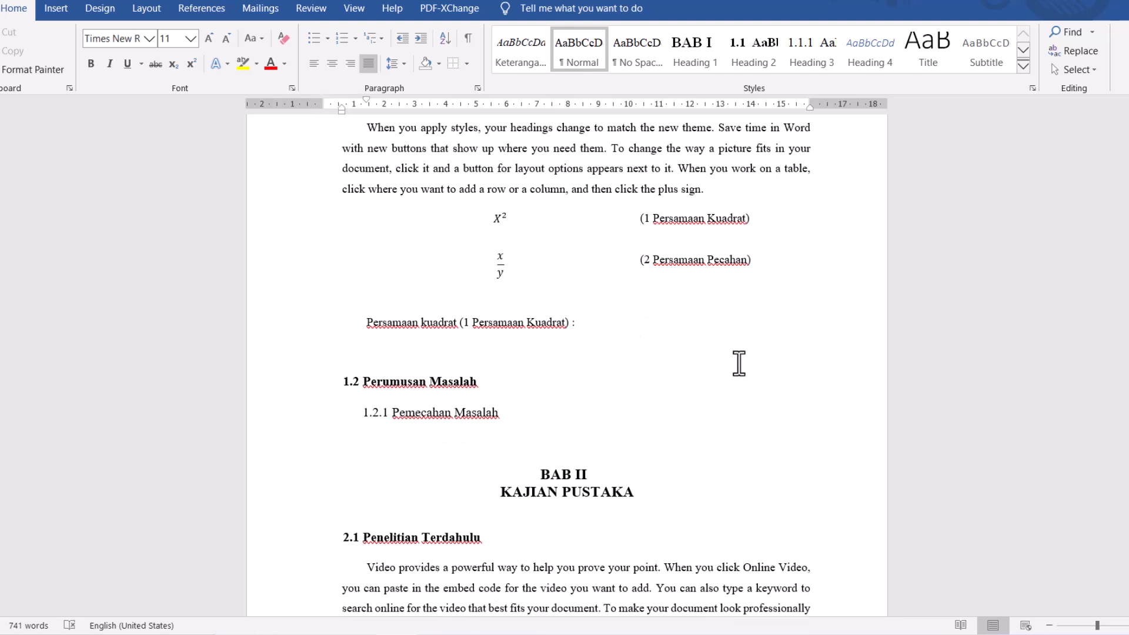
- Write "Daftar Persamaan Matematis" on a new line below the DAFTAR GAMBAR list
scroll(682, 365, "up", 3)
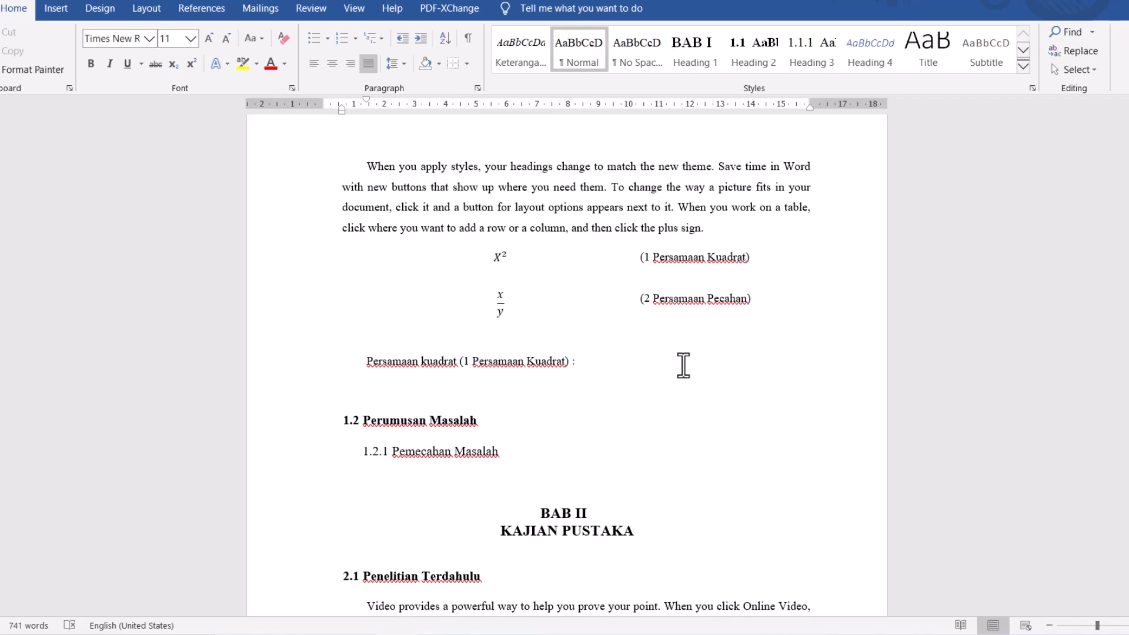
scroll(676, 366, "up", 15)
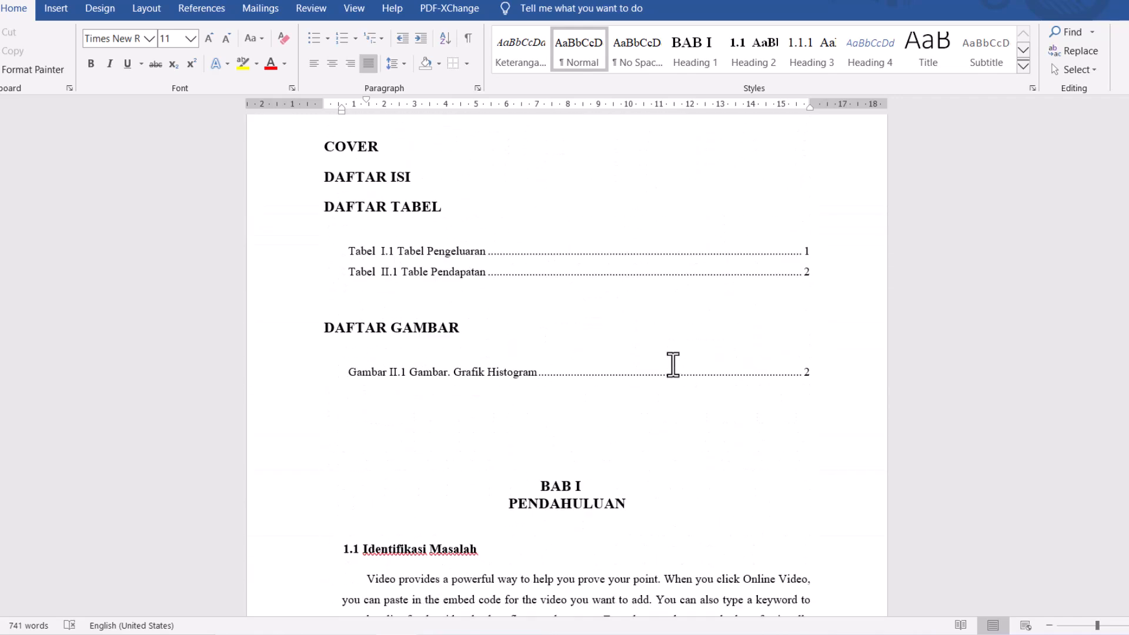
left_click(820, 450)
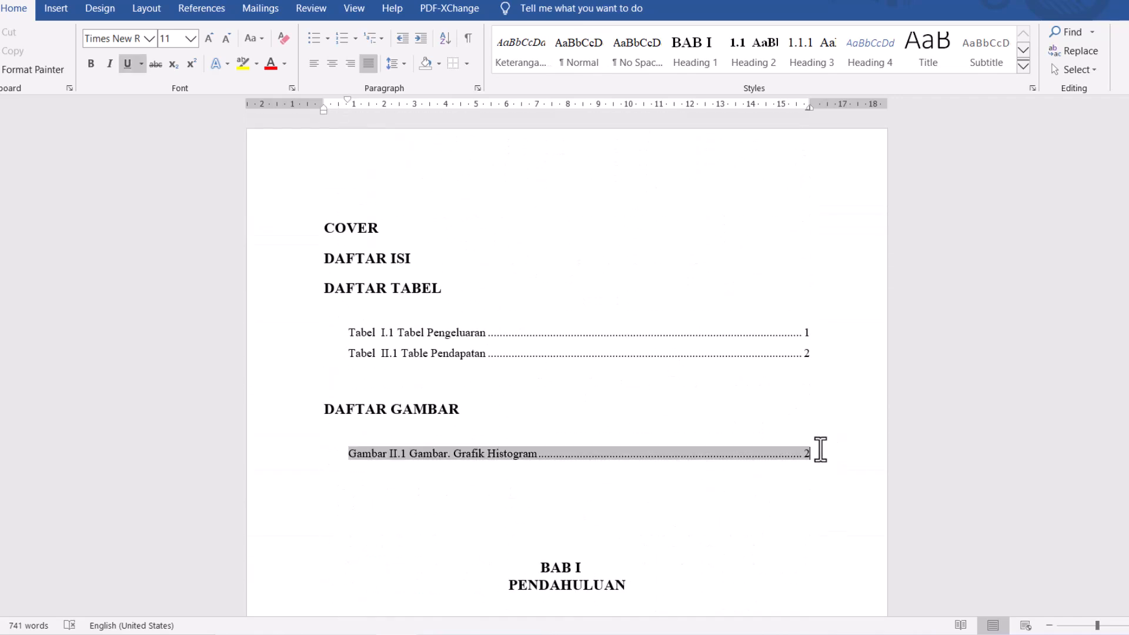
left_click(534, 405)
left_click(442, 484)
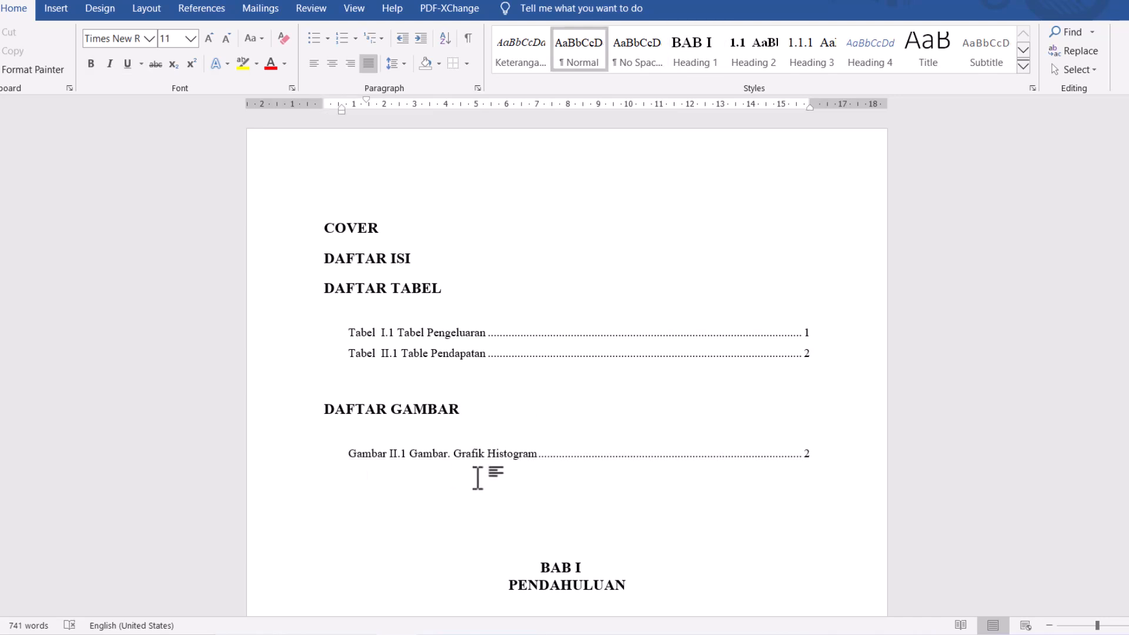
key("Return")
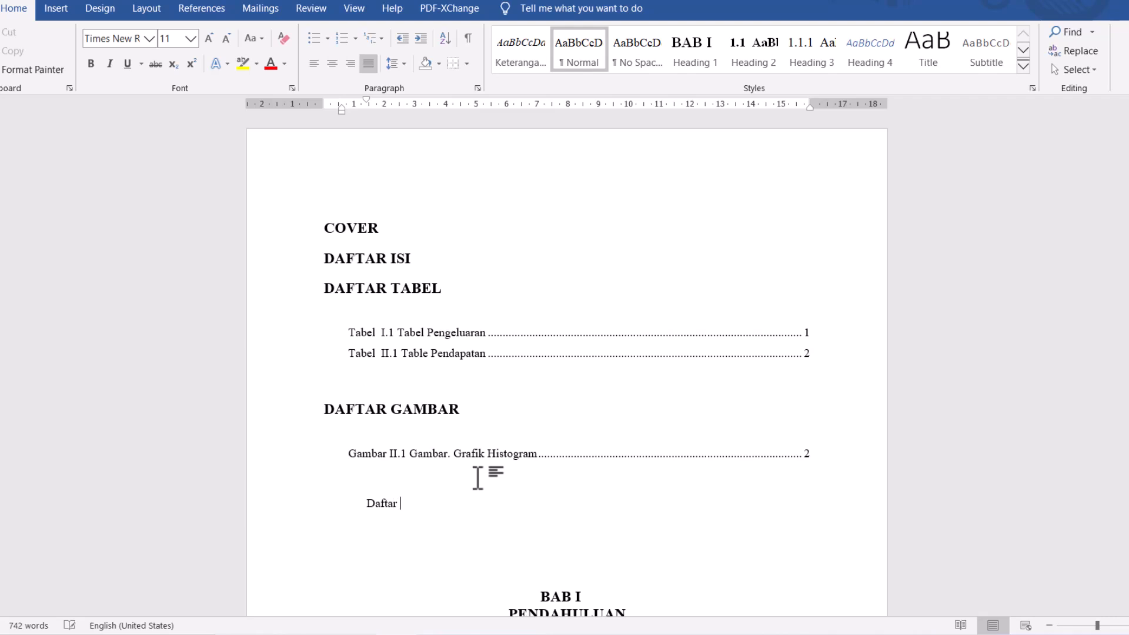
type("an Matematis")
- Apply the Heading 1 style to "Daftar Persamaan Matematis" and remove its BAB numbering
left_click_drag(526, 510, 379, 509)
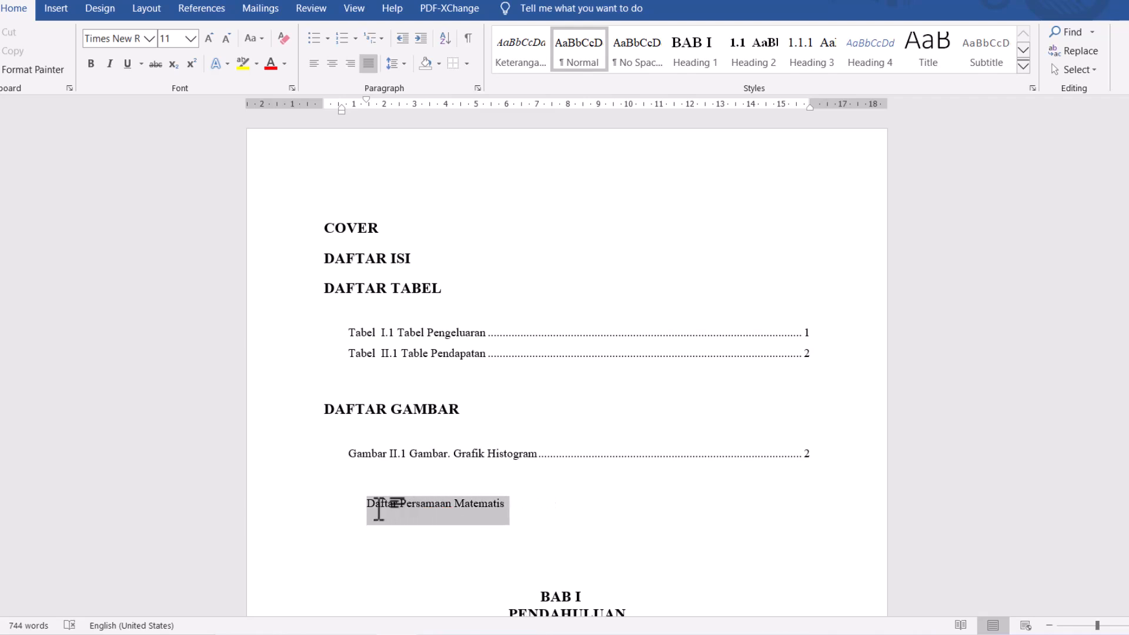
left_click(698, 55)
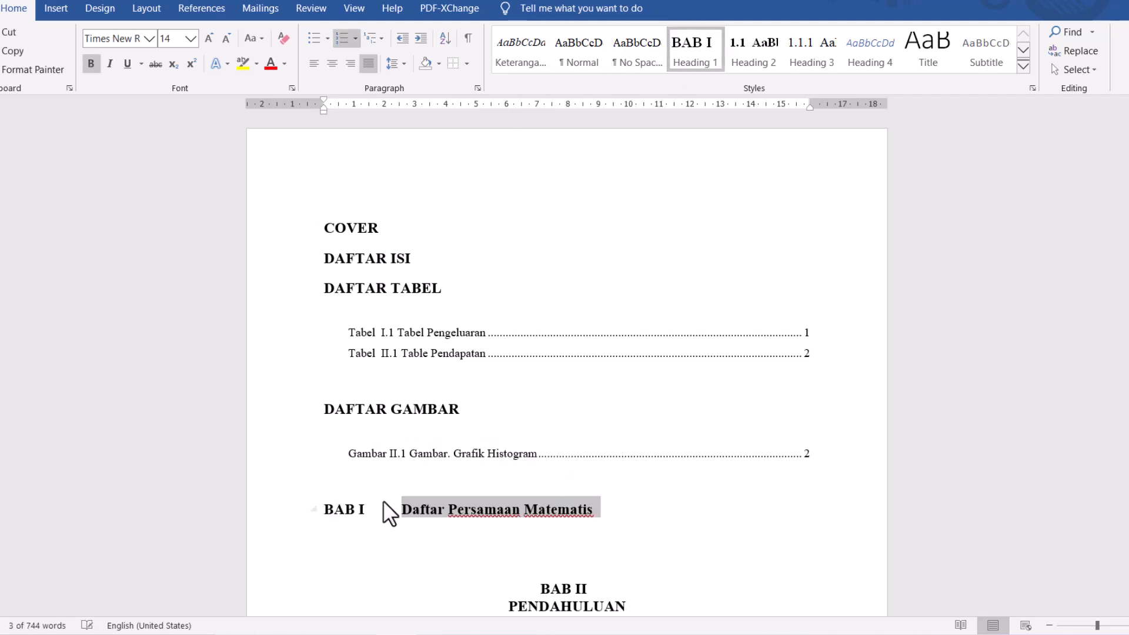
left_click(405, 514)
key("BackSpace")
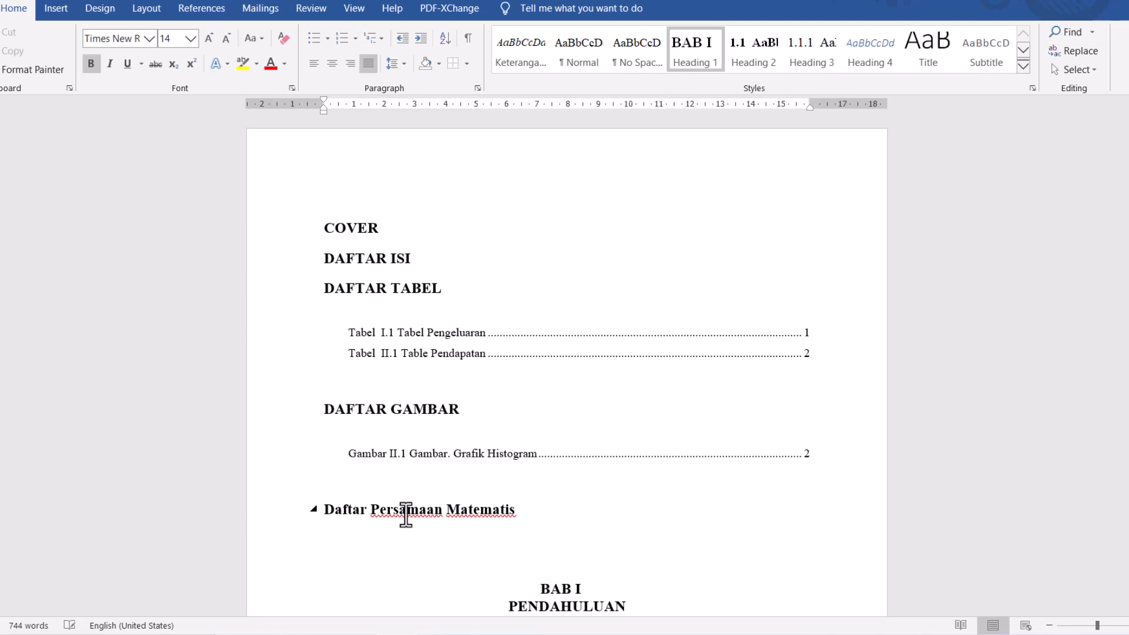
- Insert a table of figures with the Equation caption label on a new line below the "Daftar Persamaan Matematis" heading
scroll(497, 447, "down", 2)
left_click(532, 433)
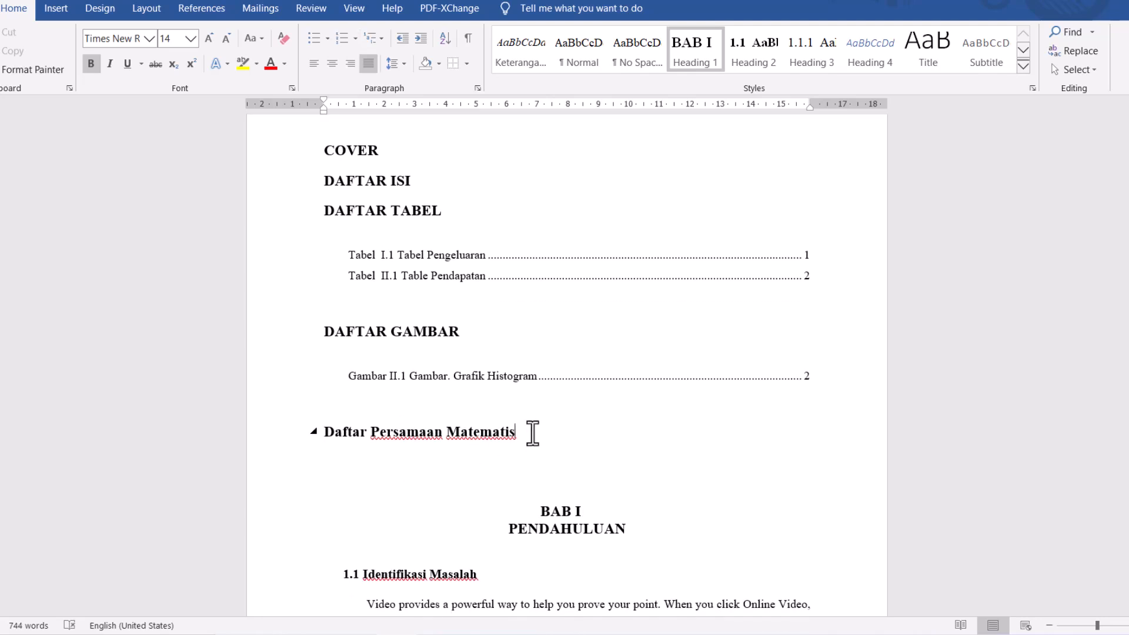
key("Return")
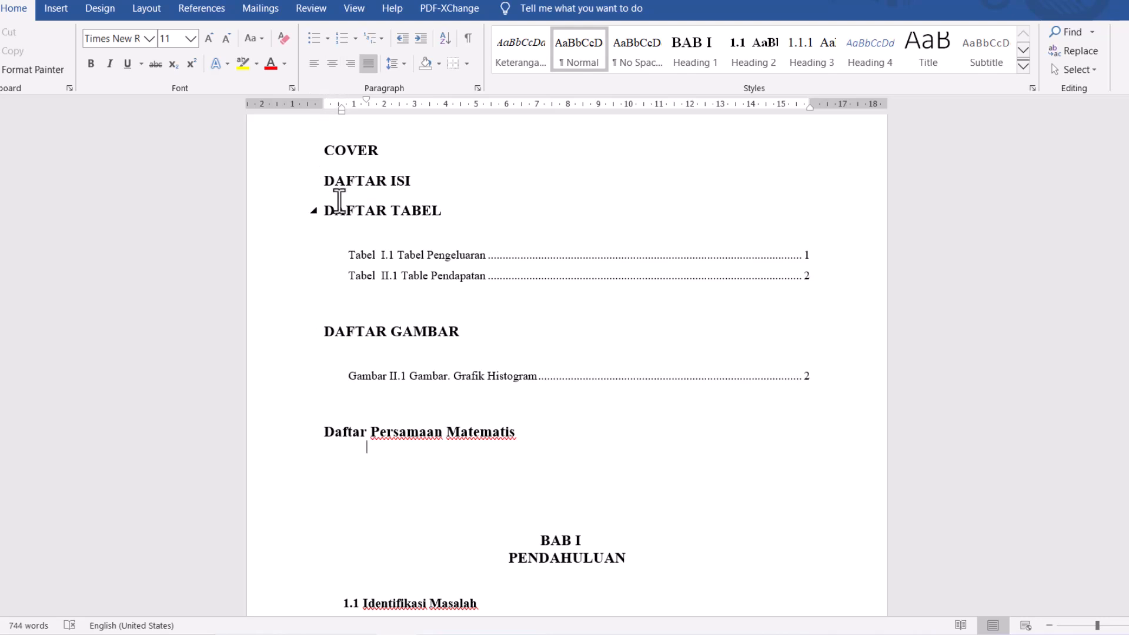
left_click(202, 8)
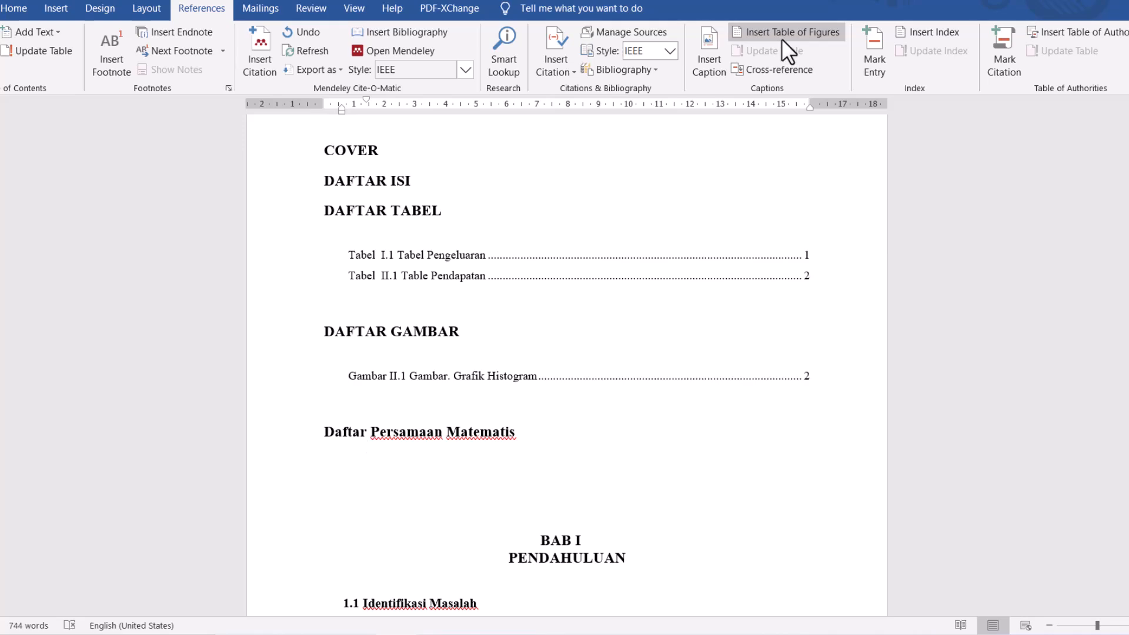
left_click(787, 36)
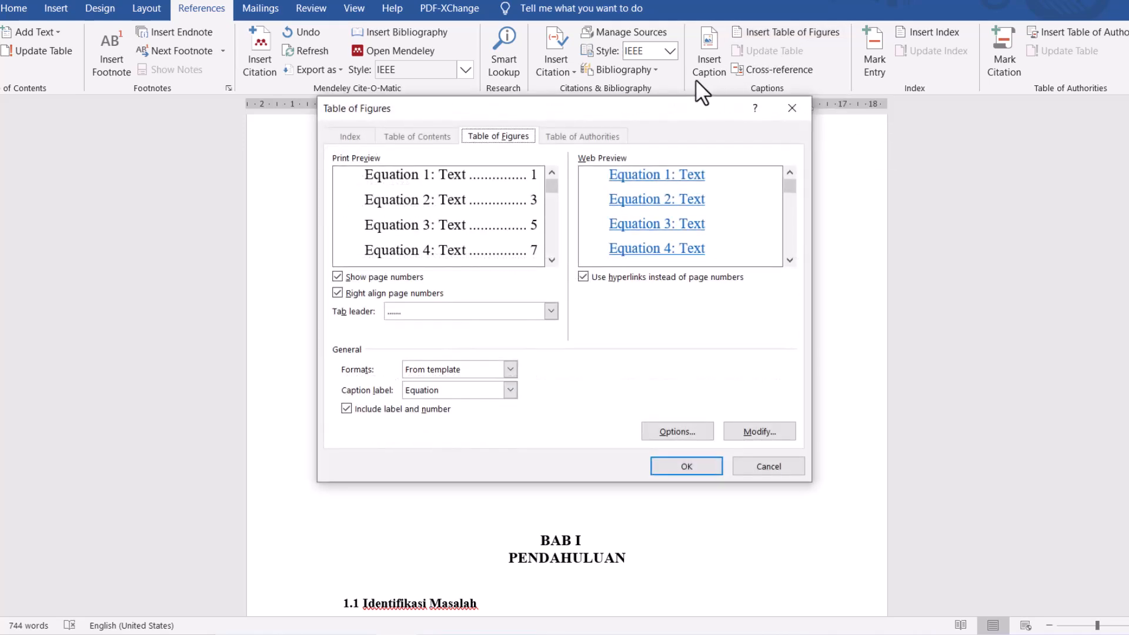
left_click(457, 390)
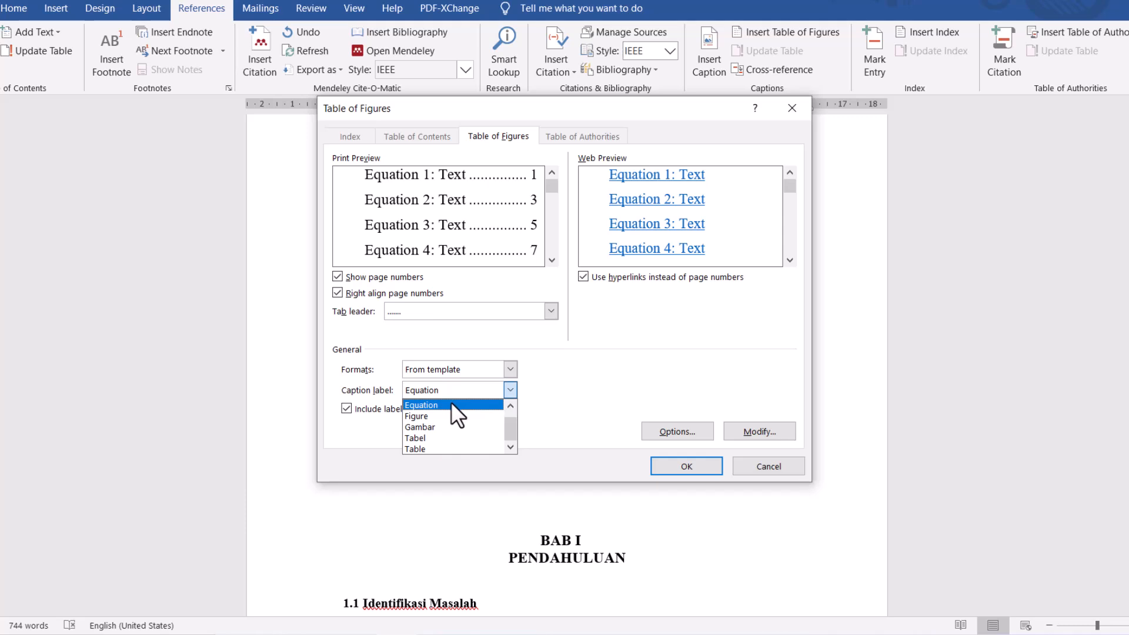
left_click(683, 464)
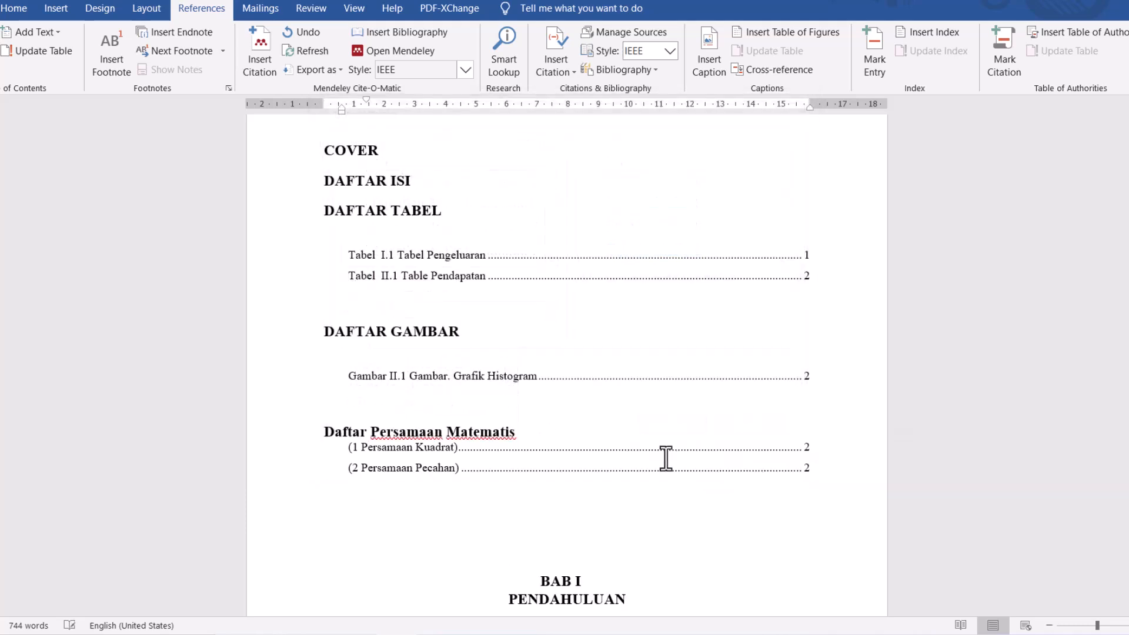
left_click(555, 468)
scroll(509, 329, "down", 2)
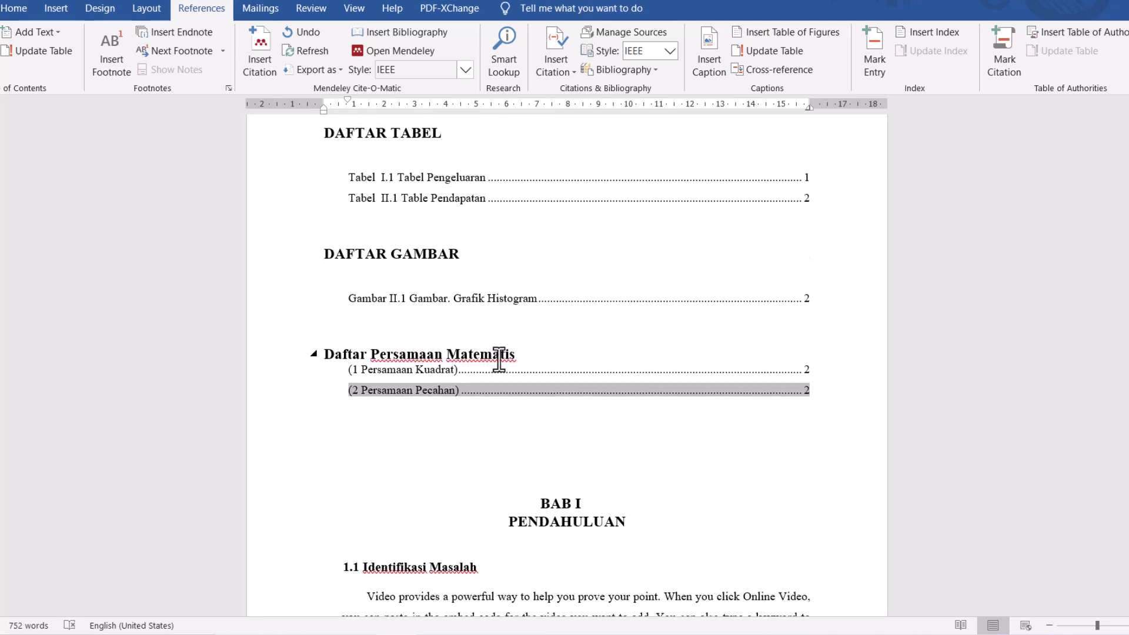
- Add an empty line between the "Daftar Persamaan Matematis" heading and its equation list, matching the spacing under DAFTAR GAMBAR
left_click(531, 357)
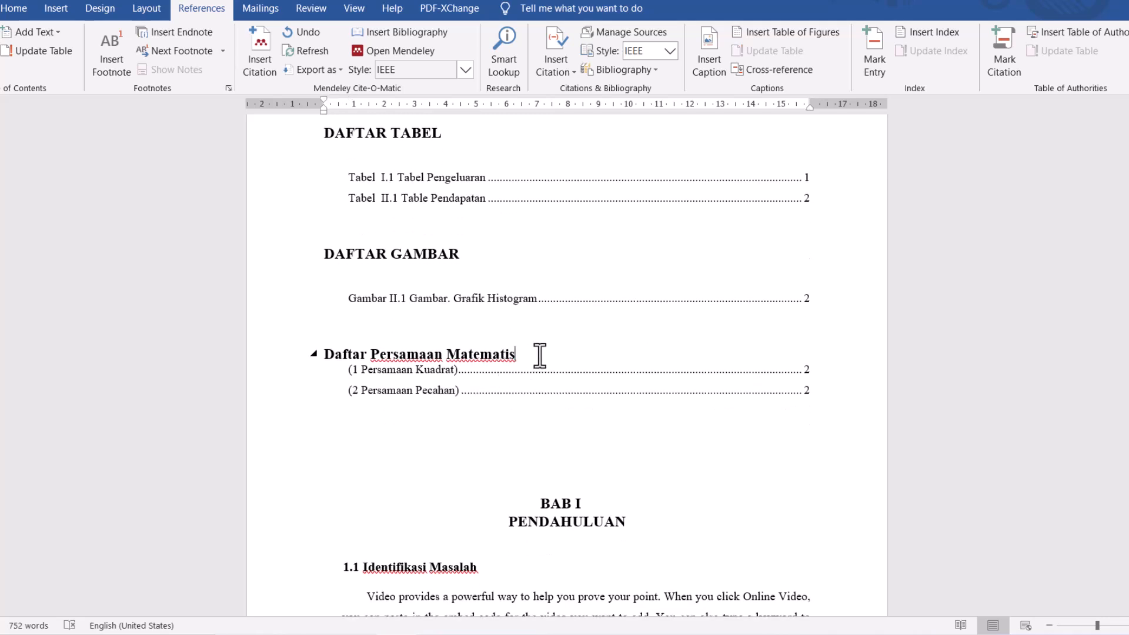
key("Return")
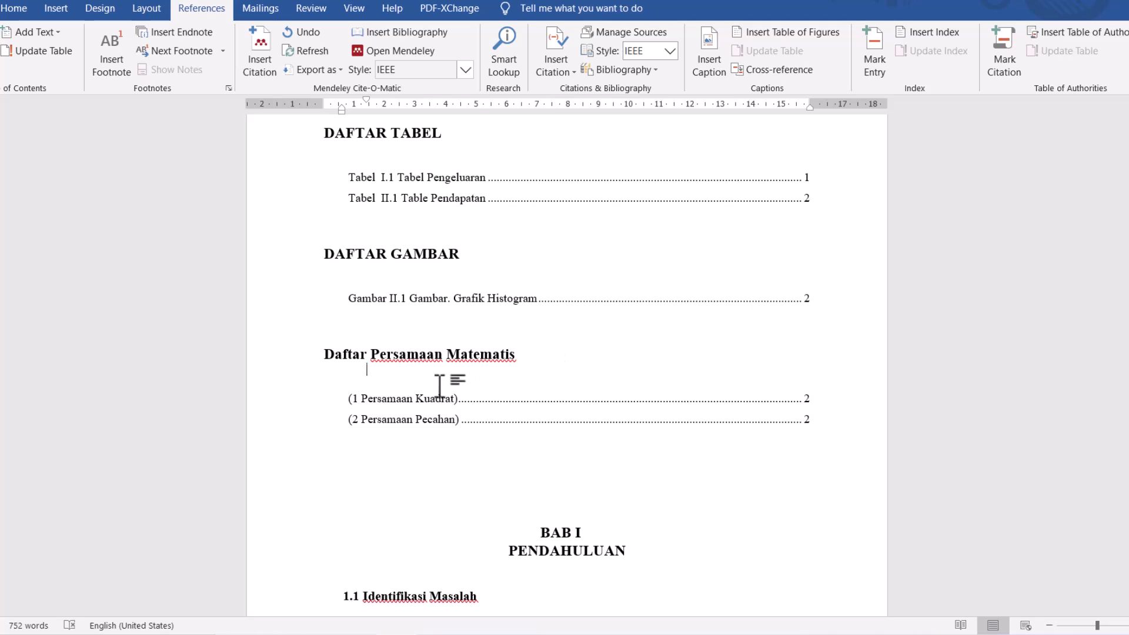
key("BackSpace")
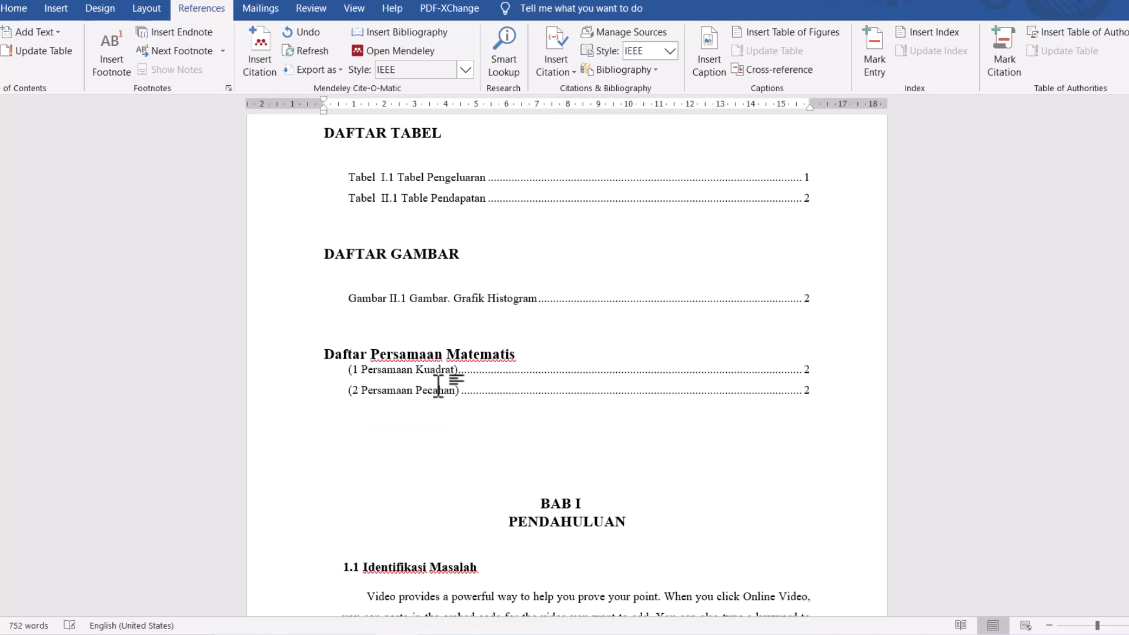
left_click(381, 269)
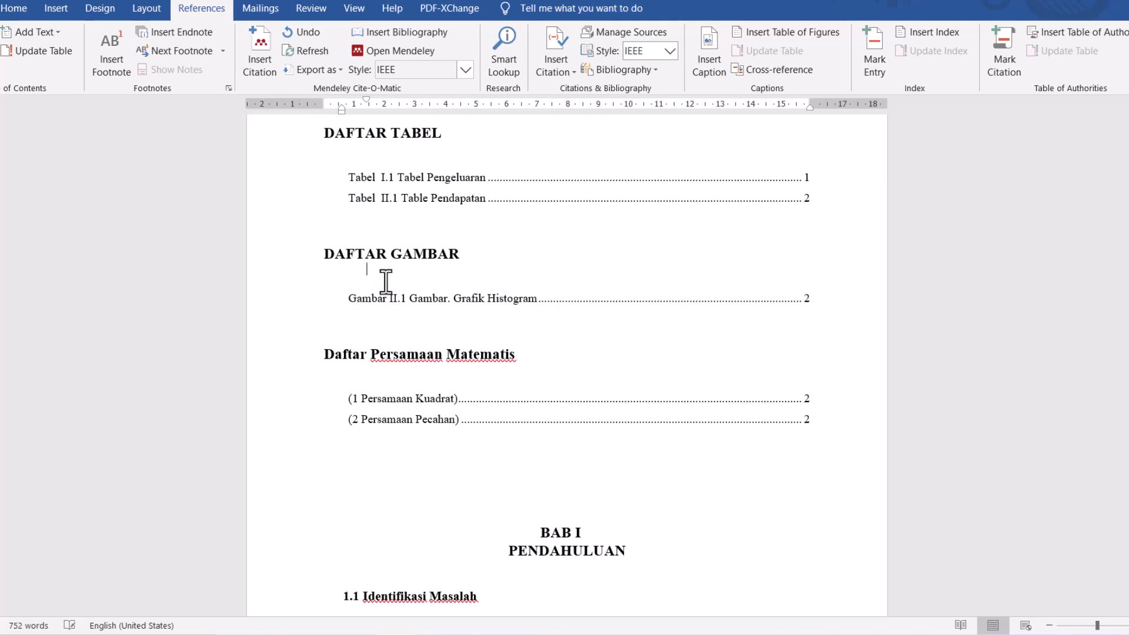
scroll(466, 406, "down", 2)
left_click(470, 379)
scroll(471, 378, "down", 3)
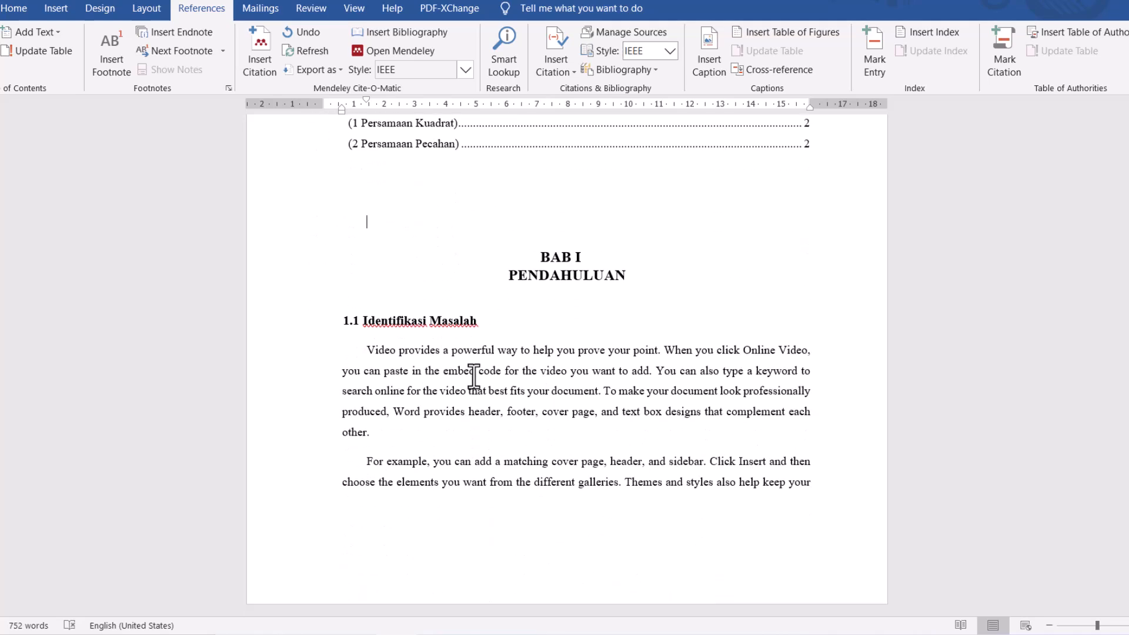
scroll(471, 378, "up", 4)
scroll(474, 376, "up", 2)
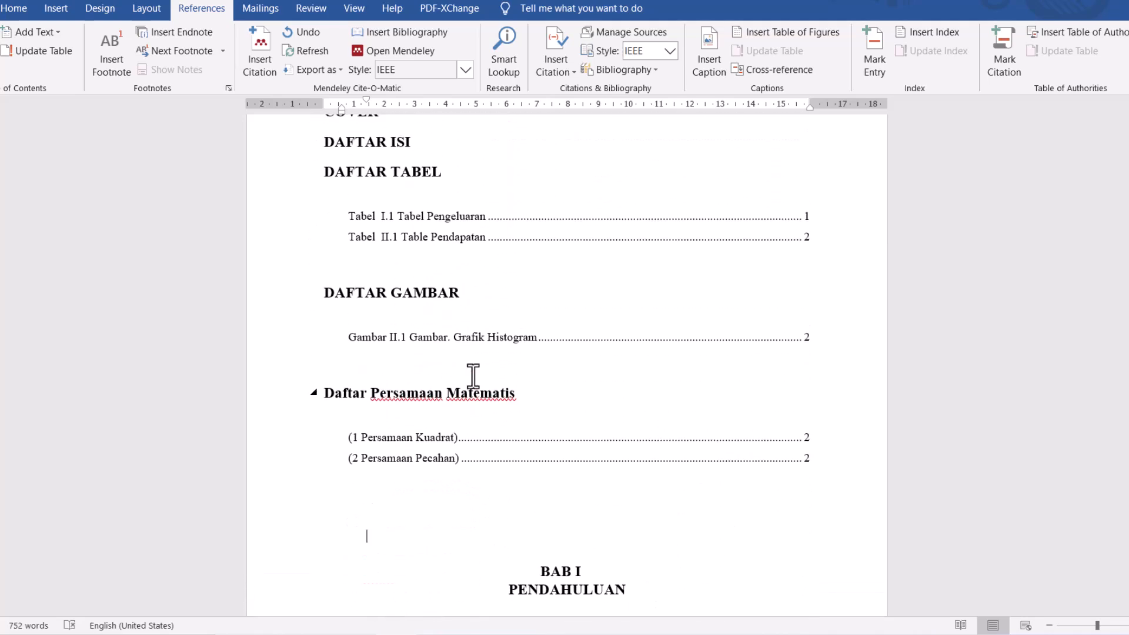
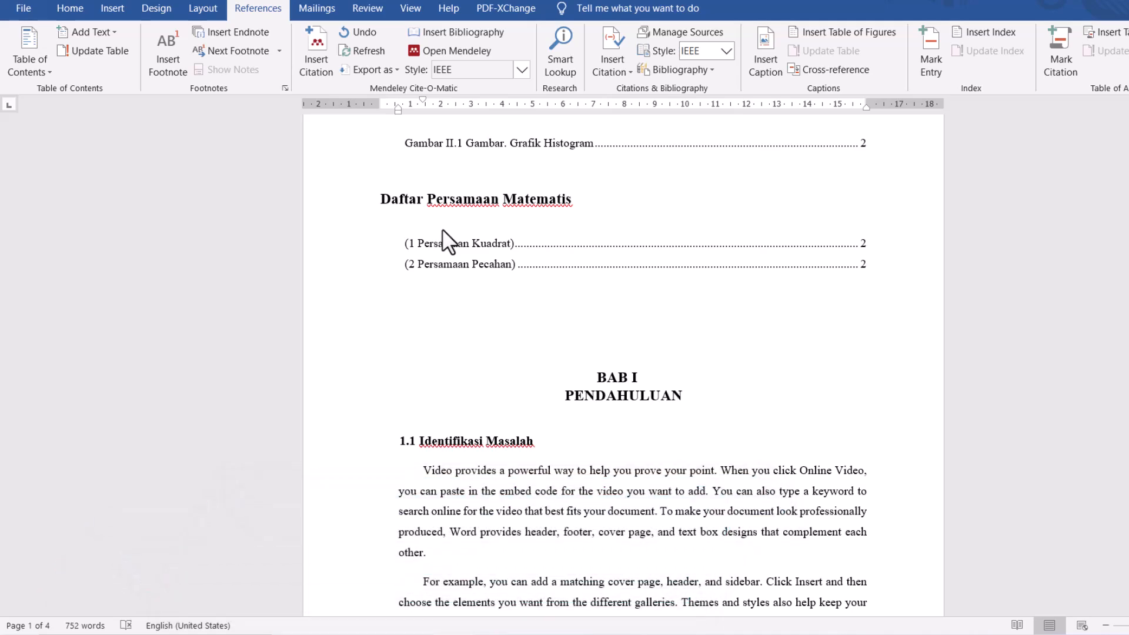
- Insert the IEEE bibliography on a new line below the DAFTAR PUSTAKA heading
key("ctrl+f")
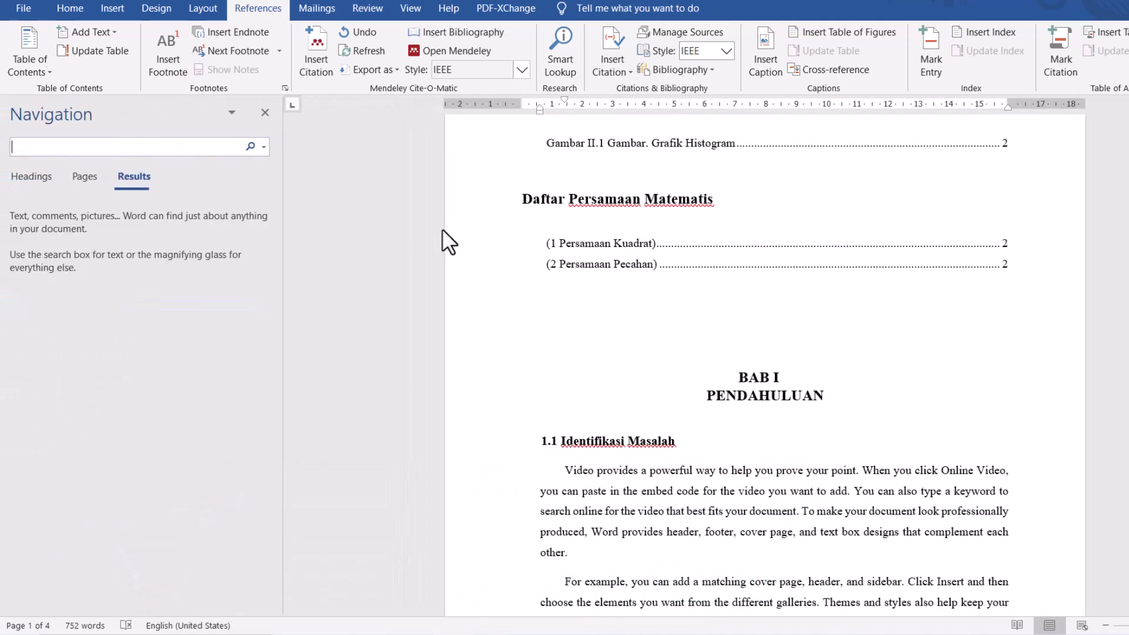
left_click(22, 180)
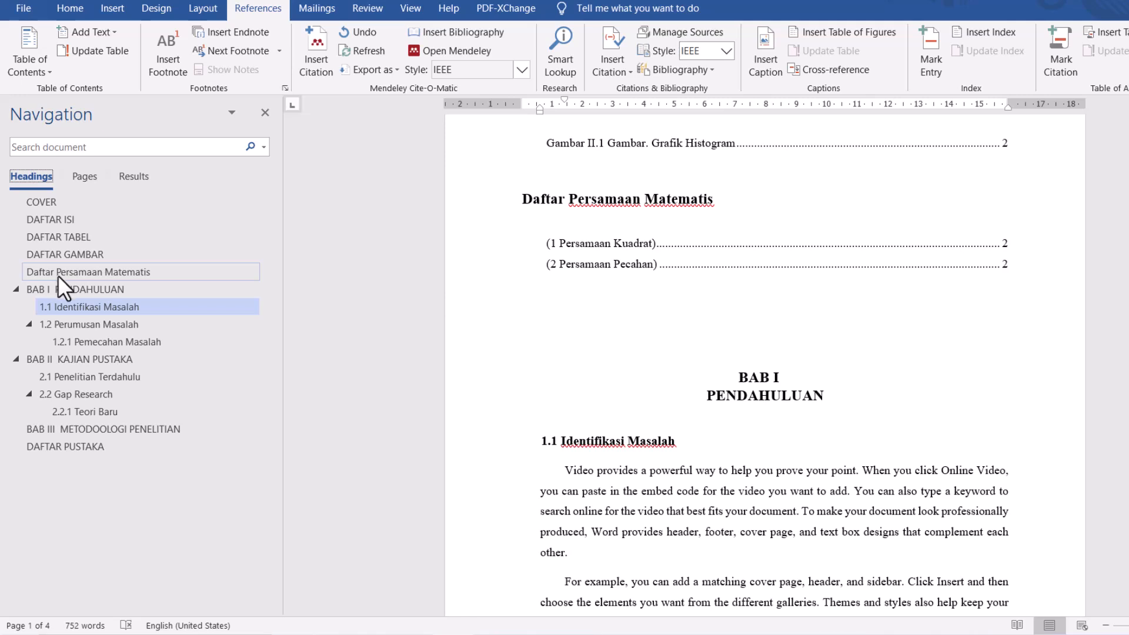
left_click(79, 445)
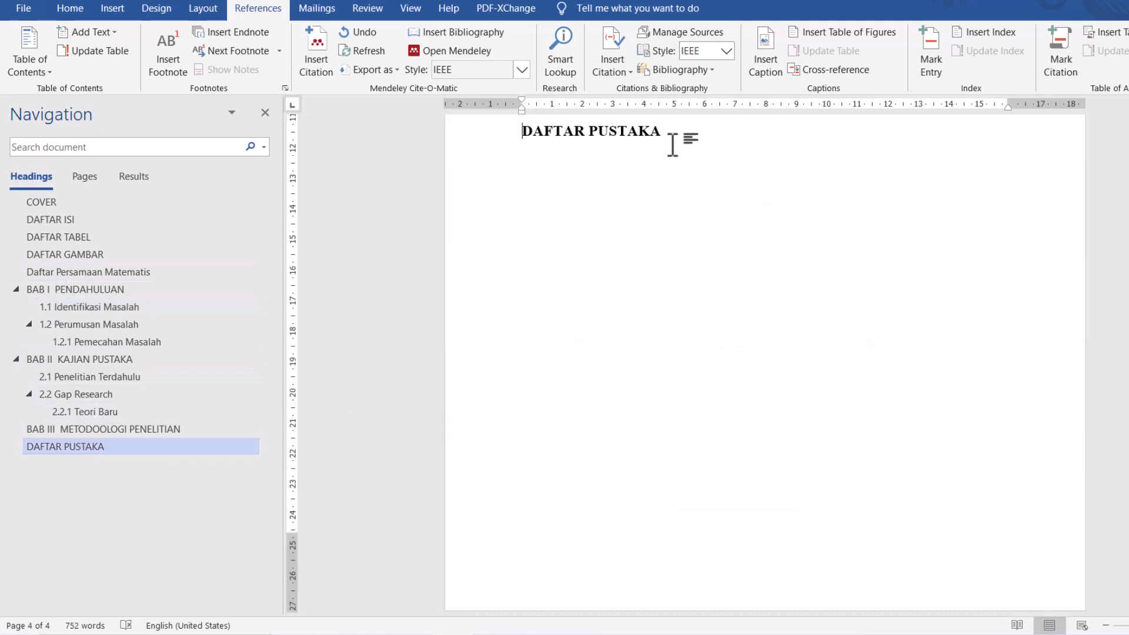
left_click(672, 144)
key("Return")
left_click(105, 7)
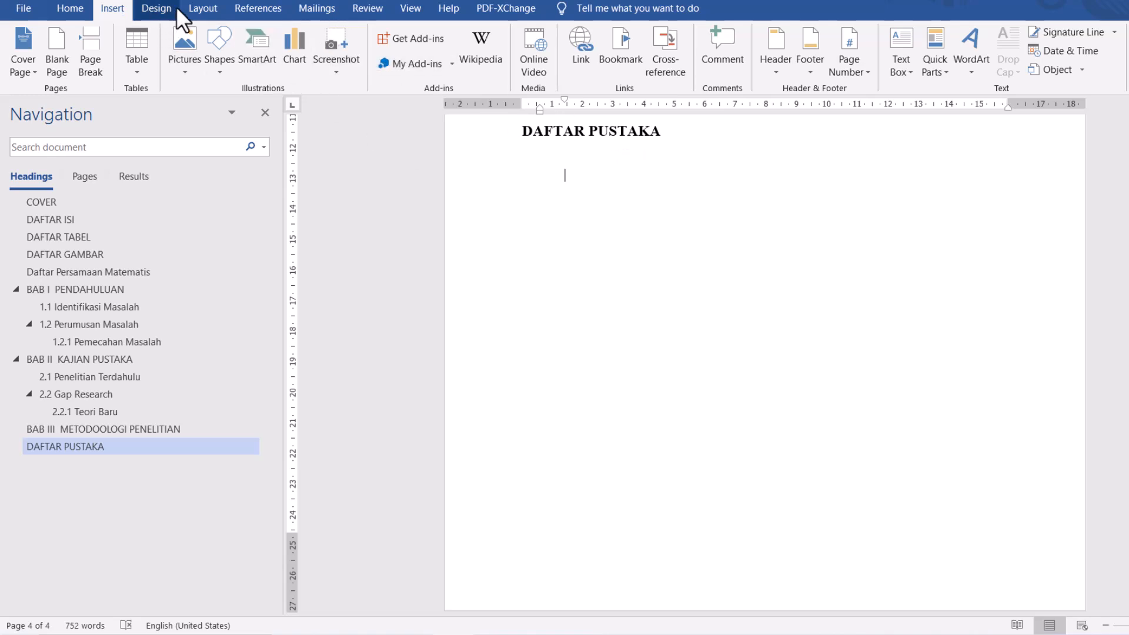
left_click(268, 12)
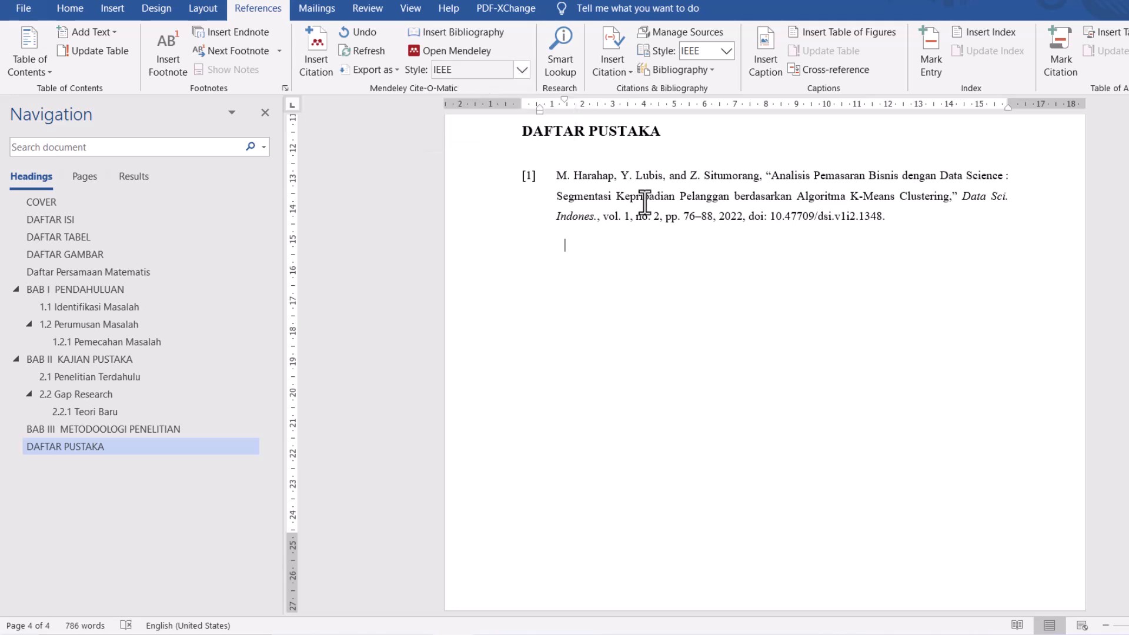
scroll(644, 202, "up", 1)
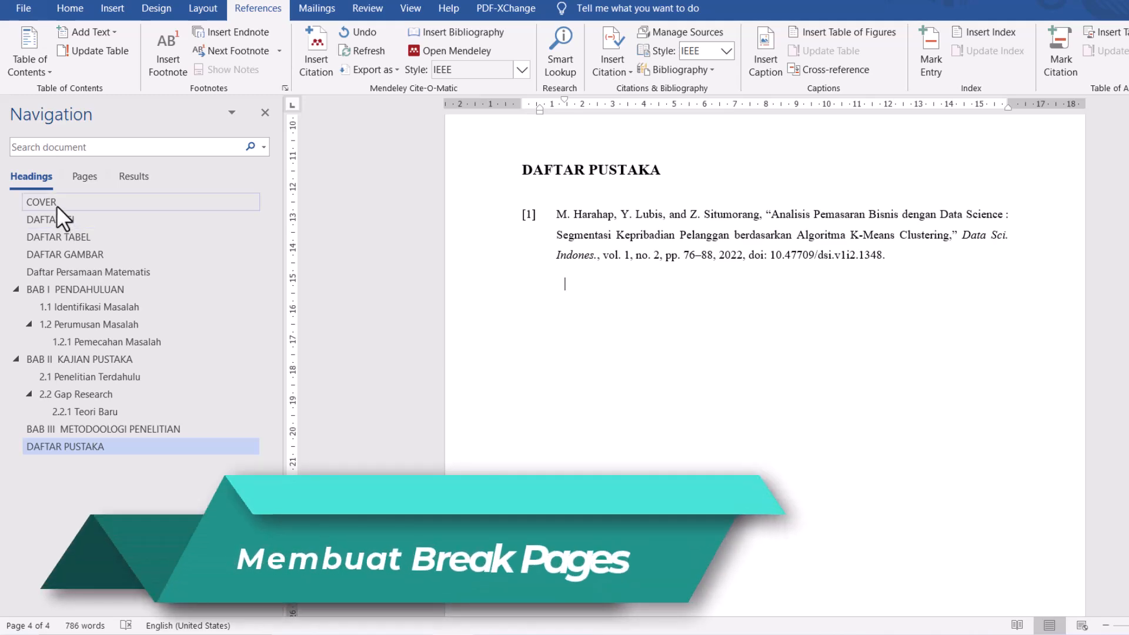
- Insert a Next Page section break before the DAFTAR ISI heading to separate it from the COVER page
left_click(56, 204)
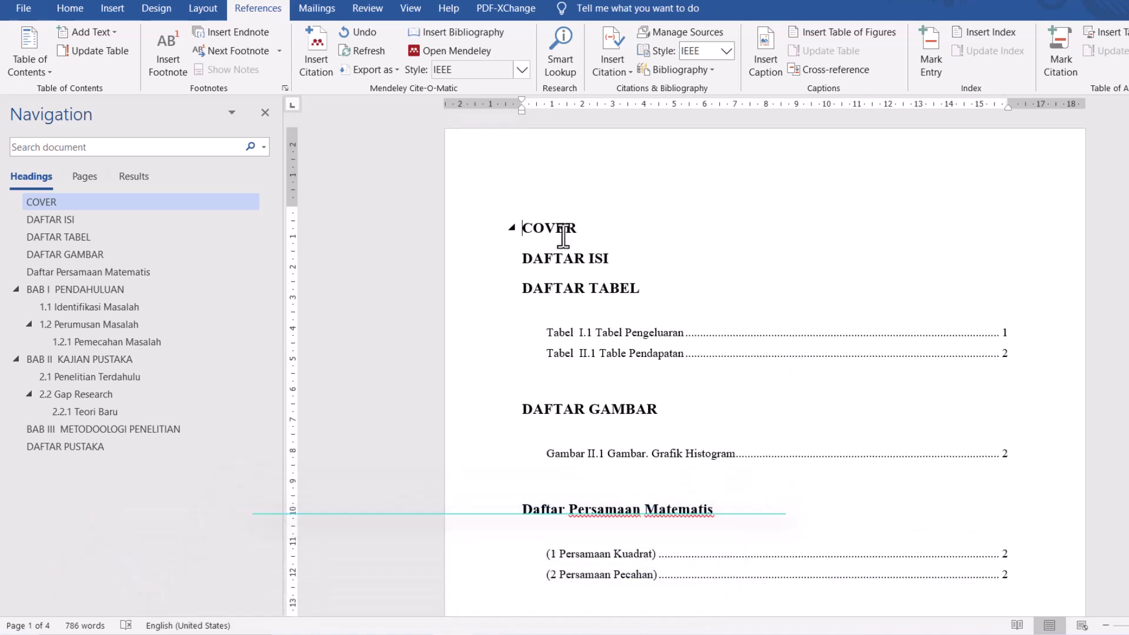
left_click(265, 113)
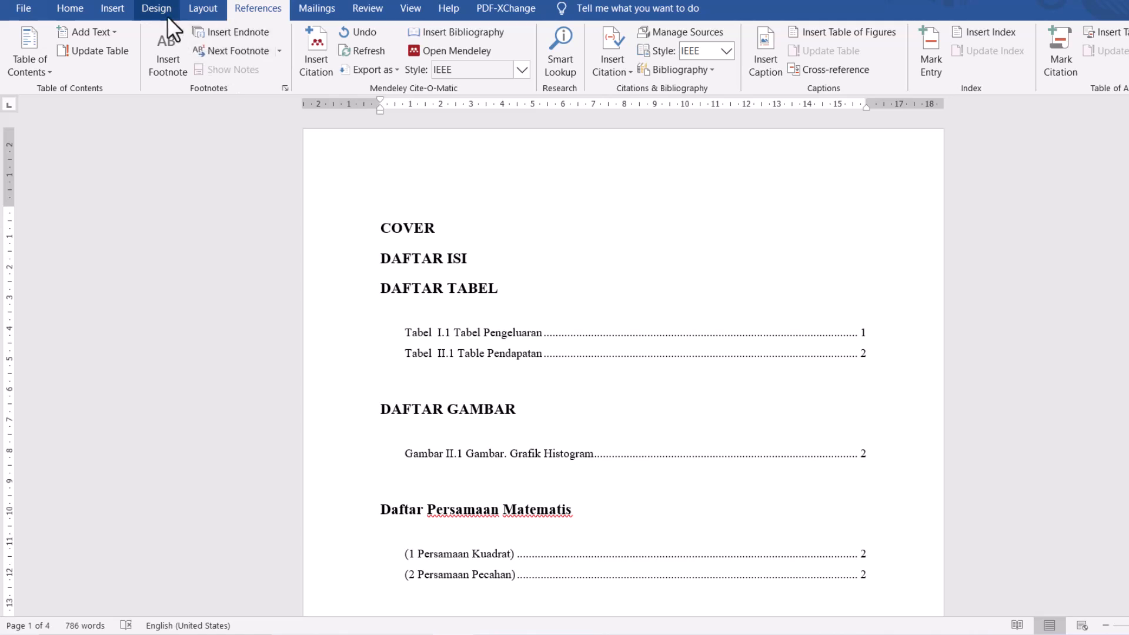
left_click(197, 9)
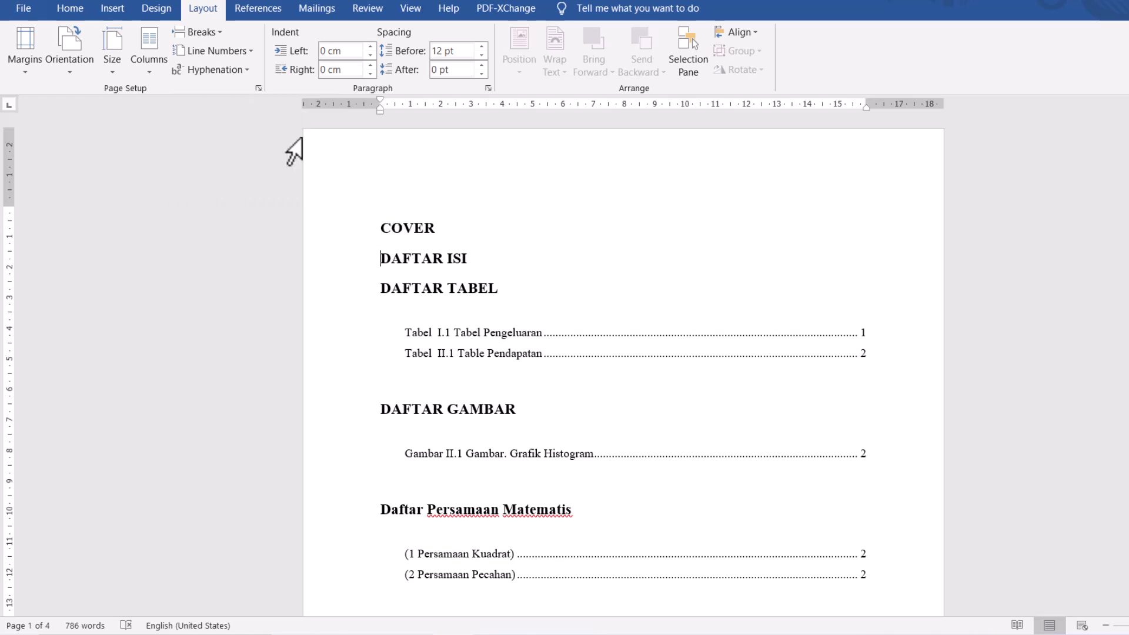
left_click(222, 37)
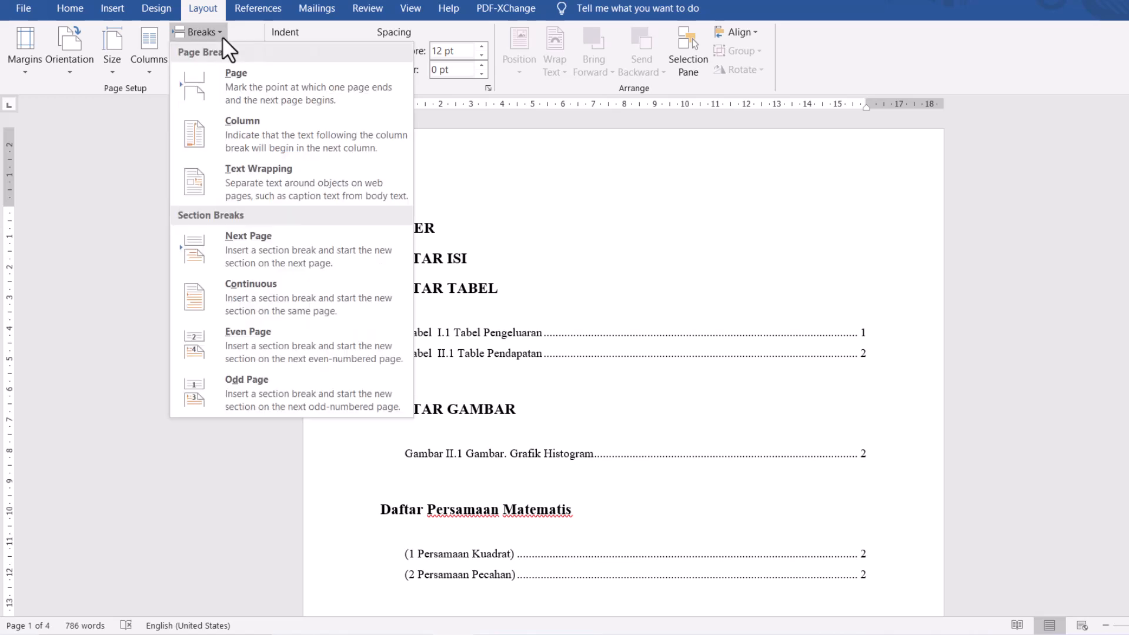
left_click(256, 251)
- Insert a page break before the DAFTAR TABEL heading
scroll(442, 203, "down", 3)
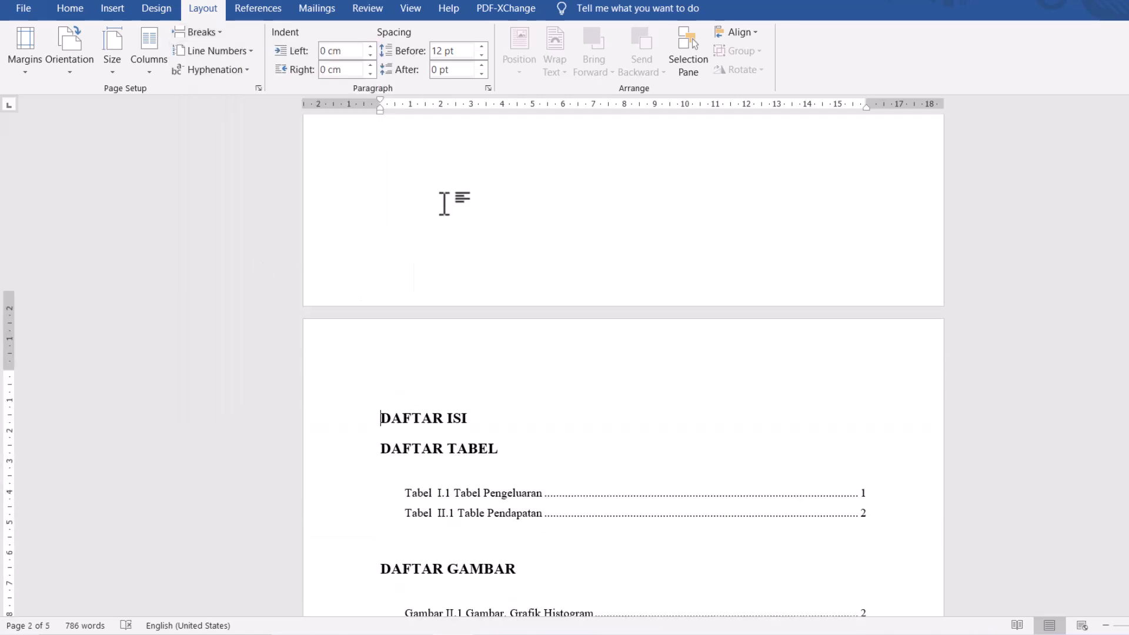
left_click(382, 424)
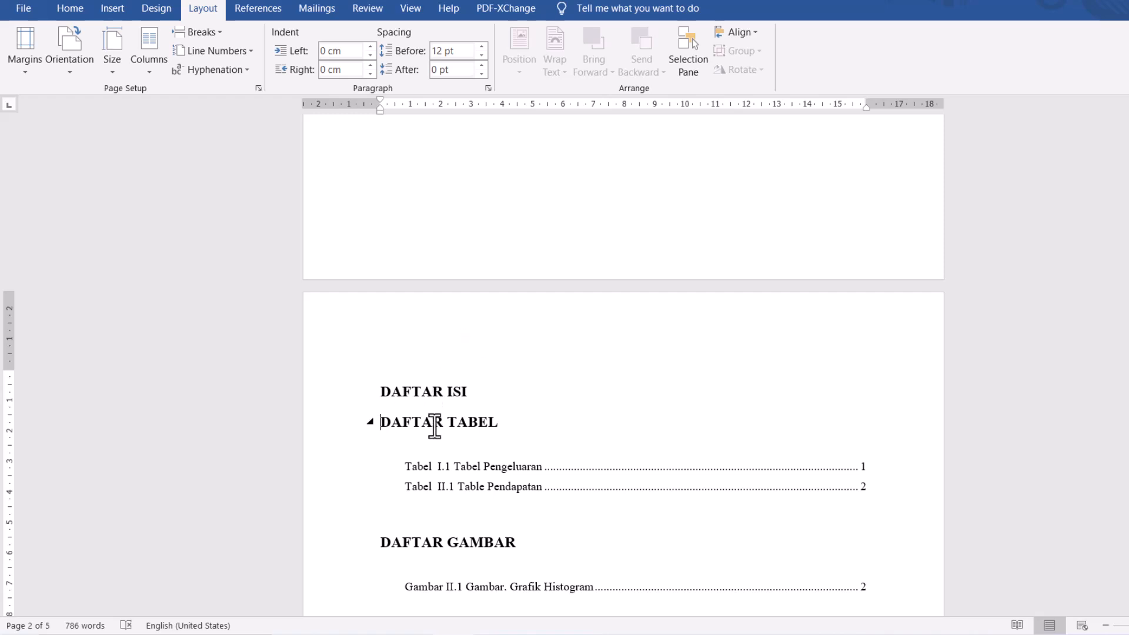
scroll(435, 426, "down", 3)
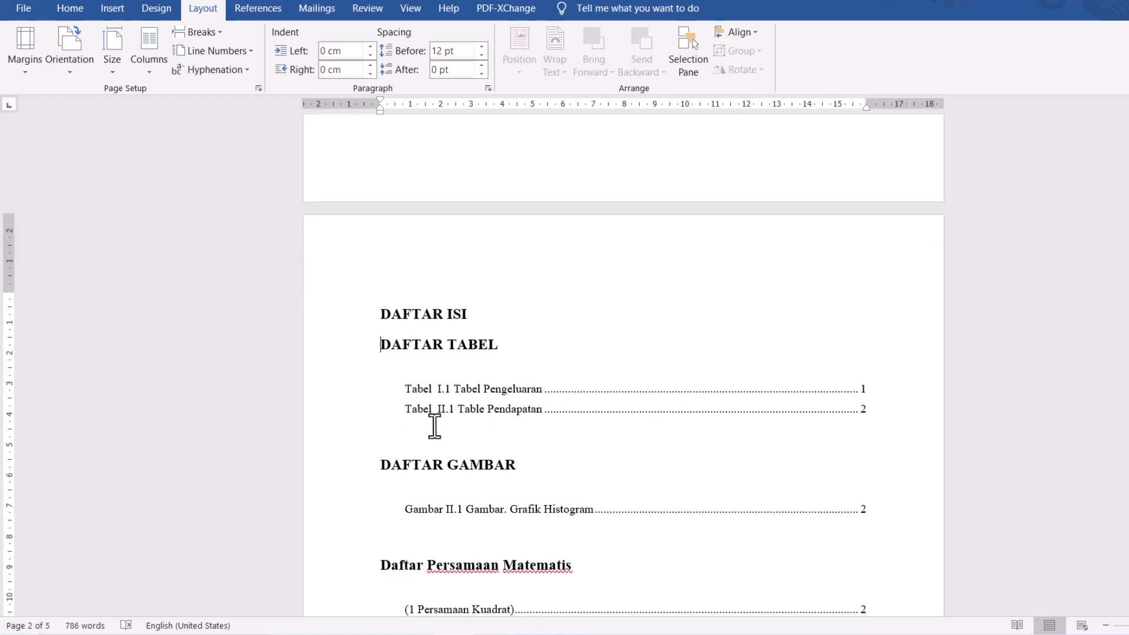
scroll(434, 425, "down", 1)
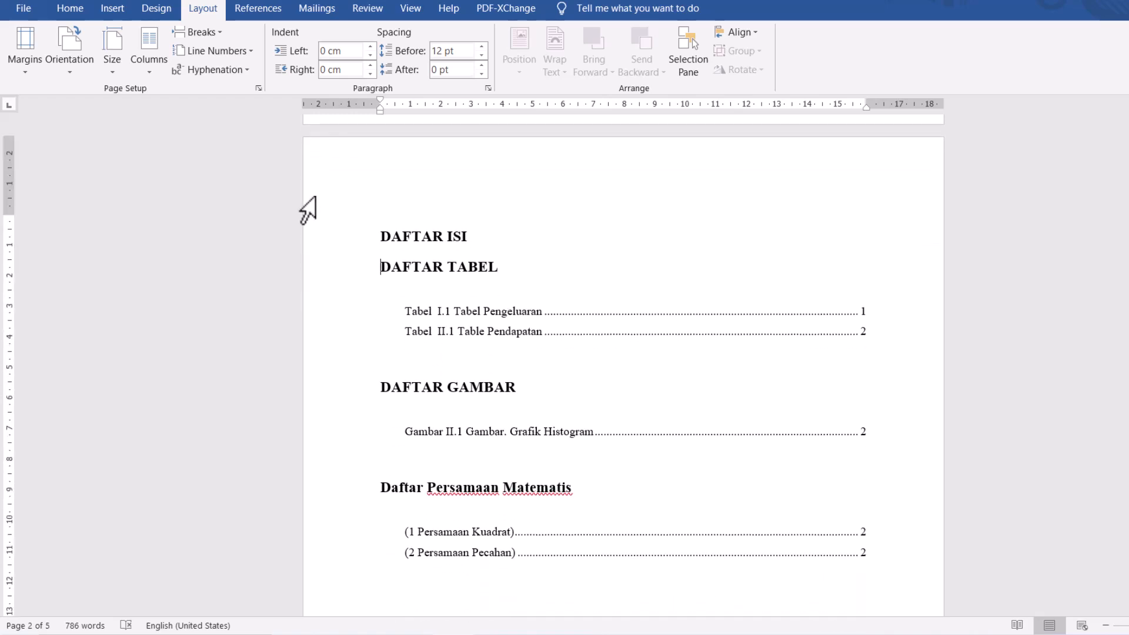
left_click(210, 31)
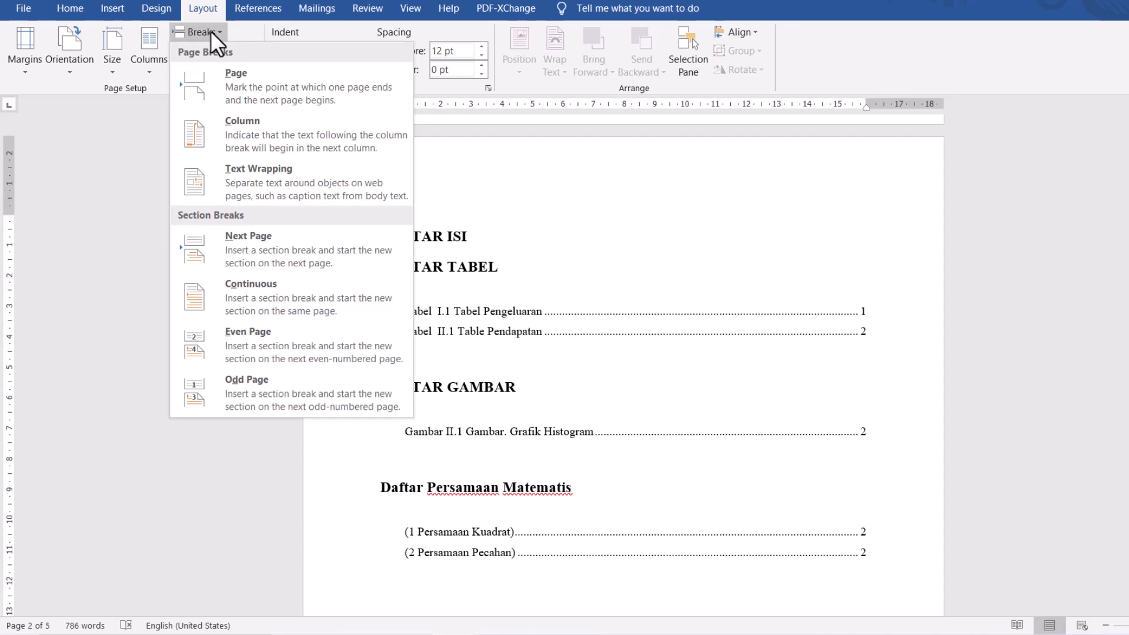
left_click(244, 87)
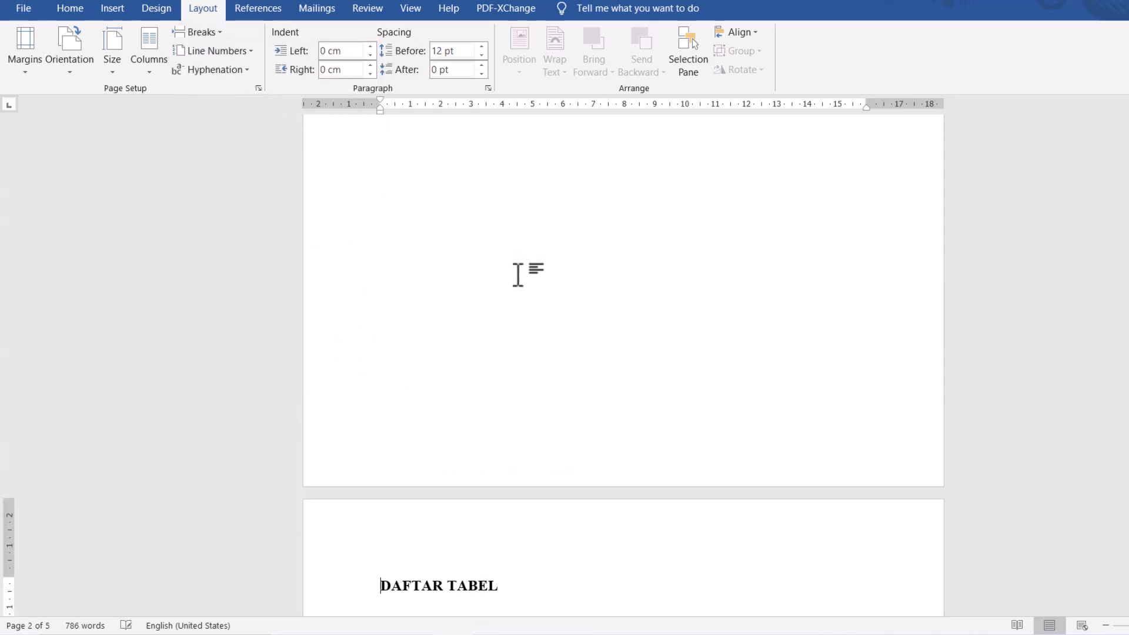
- Insert a page break before the DAFTAR GAMBAR heading
scroll(522, 290, "down", 2)
scroll(522, 289, "down", 5)
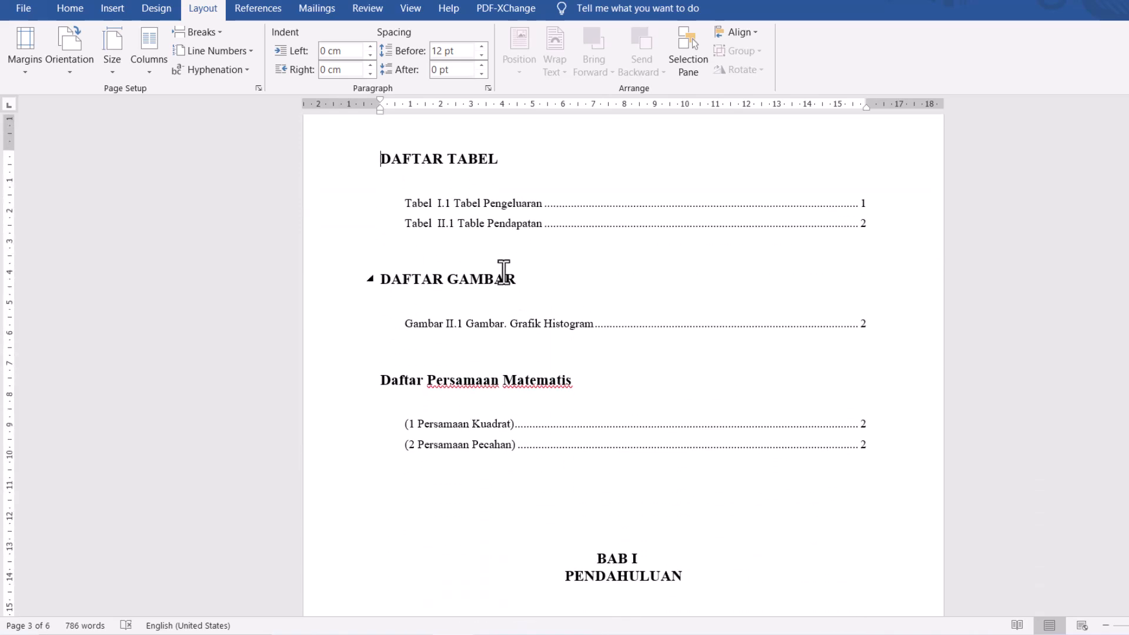
left_click(382, 280)
left_click(216, 32)
left_click(235, 86)
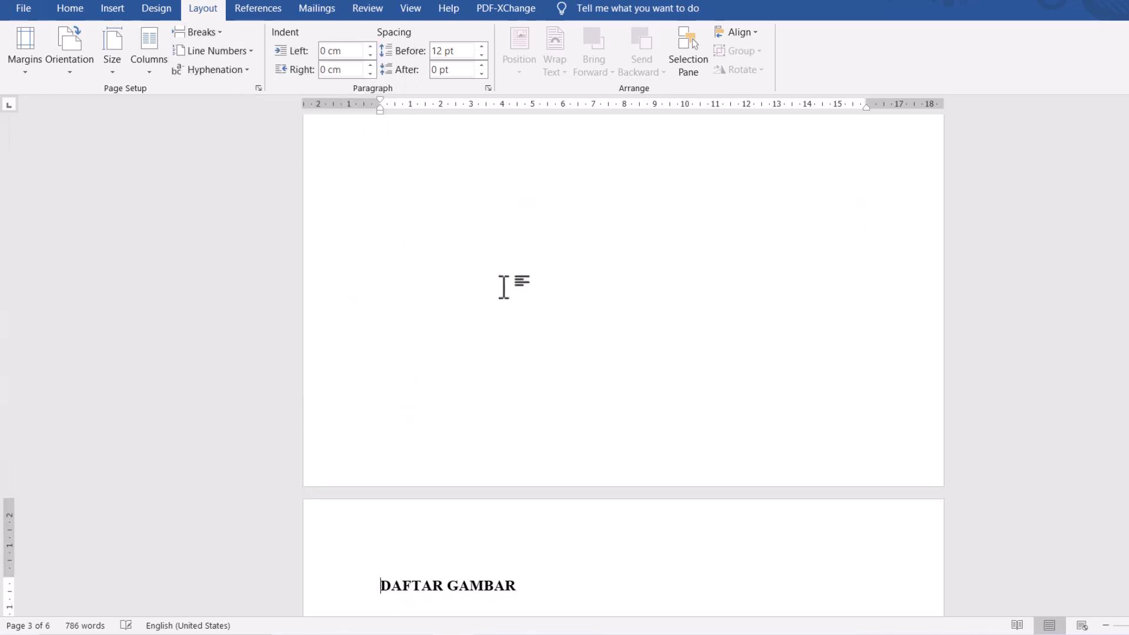
- Insert a page break before the "Daftar Persamaan Matematis" heading
scroll(505, 288, "down", 3)
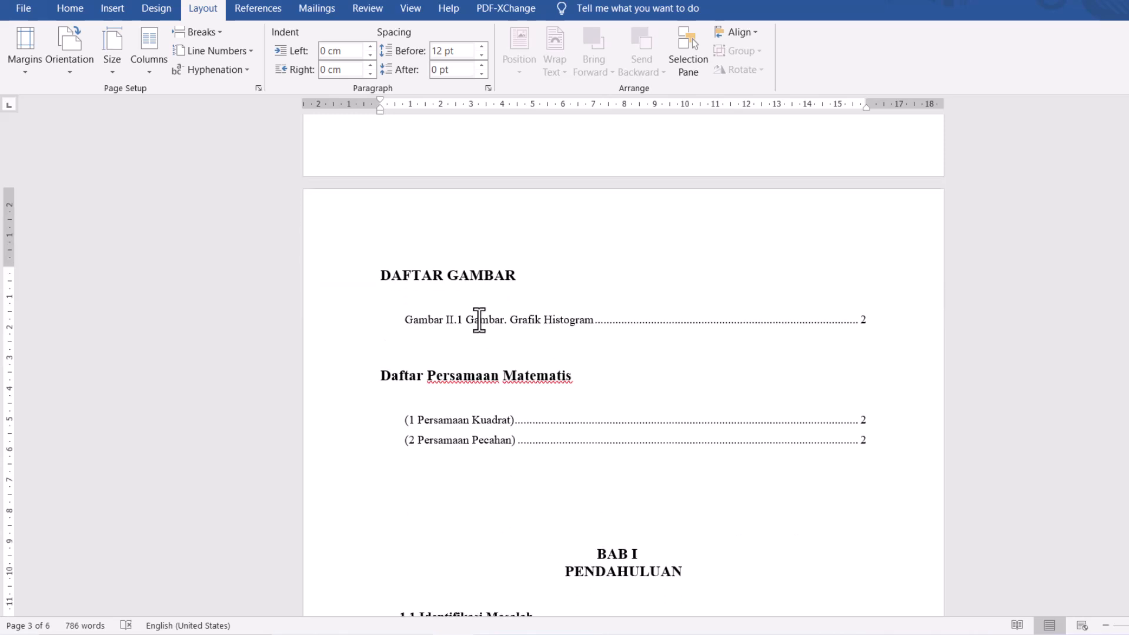
left_click(381, 376)
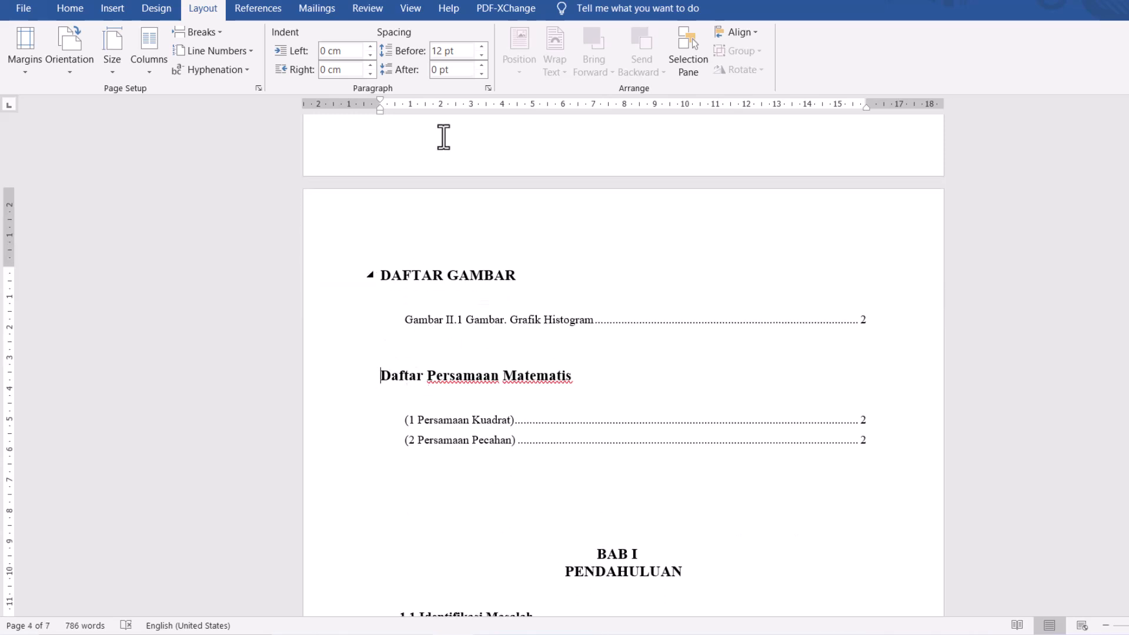
left_click(220, 31)
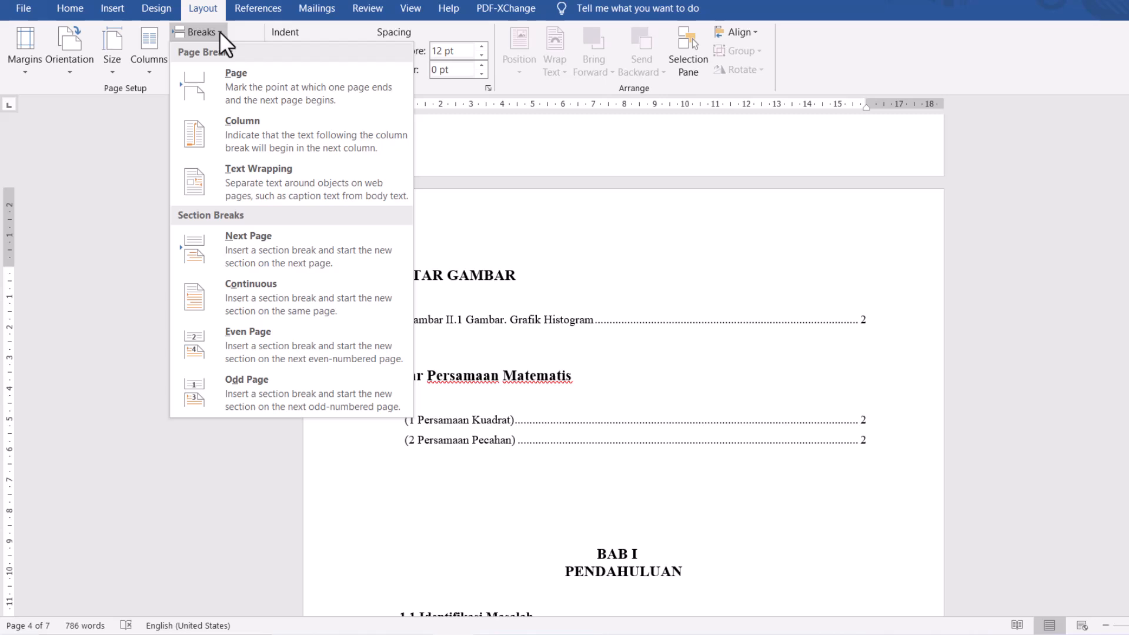
left_click(260, 90)
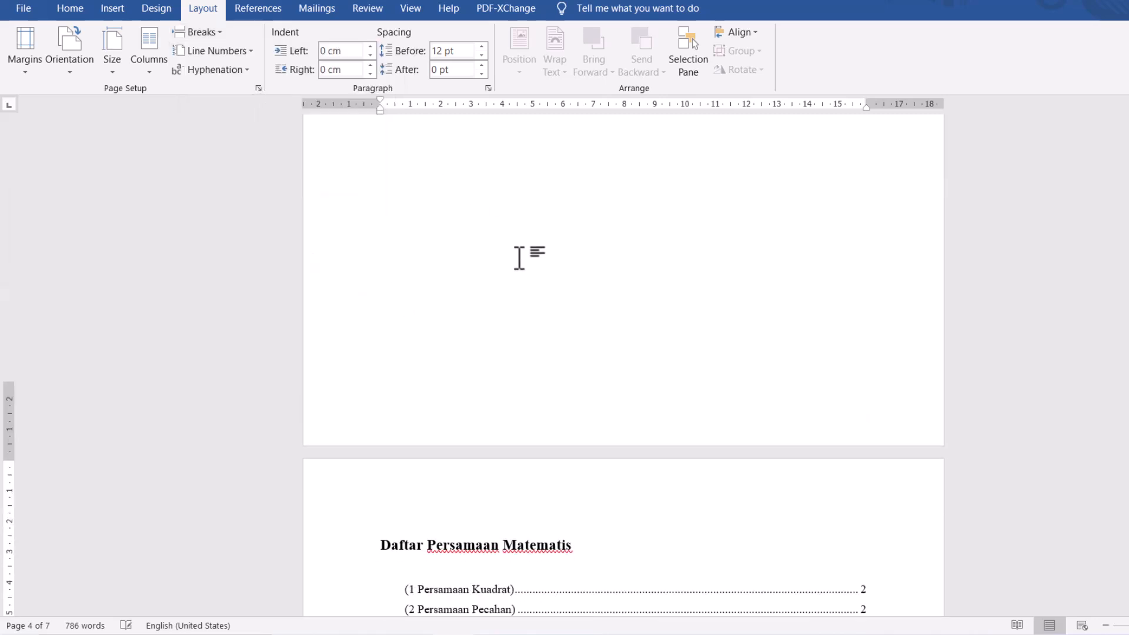
- Insert a Next Page section break on the empty line above the BAB I PENDAHULUAN heading
scroll(521, 259, "down", 2)
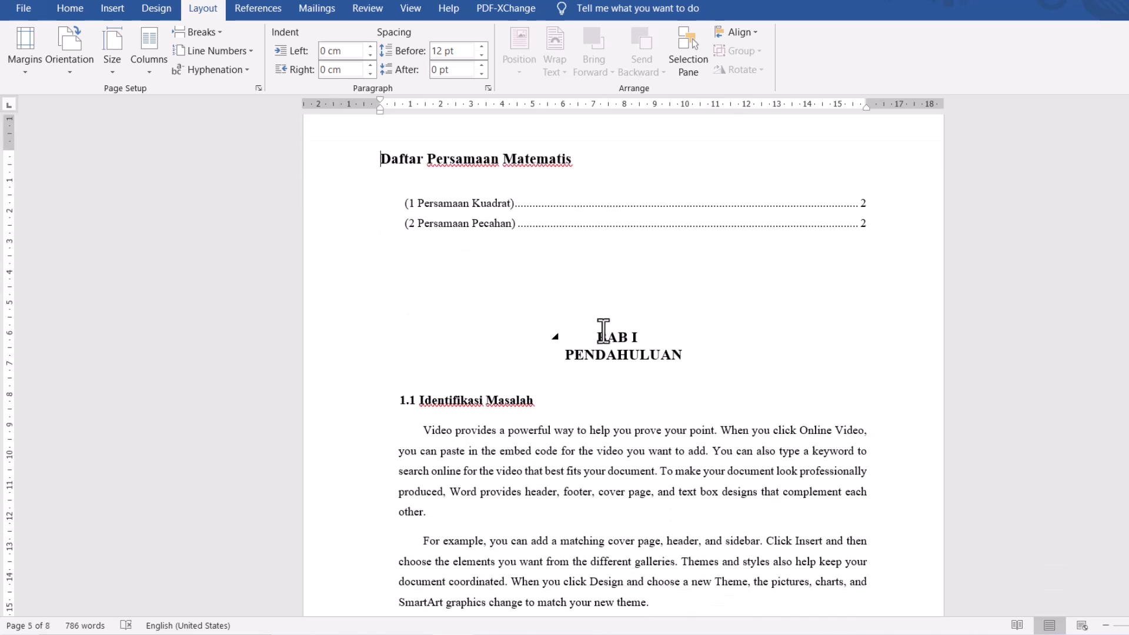
left_click(580, 321)
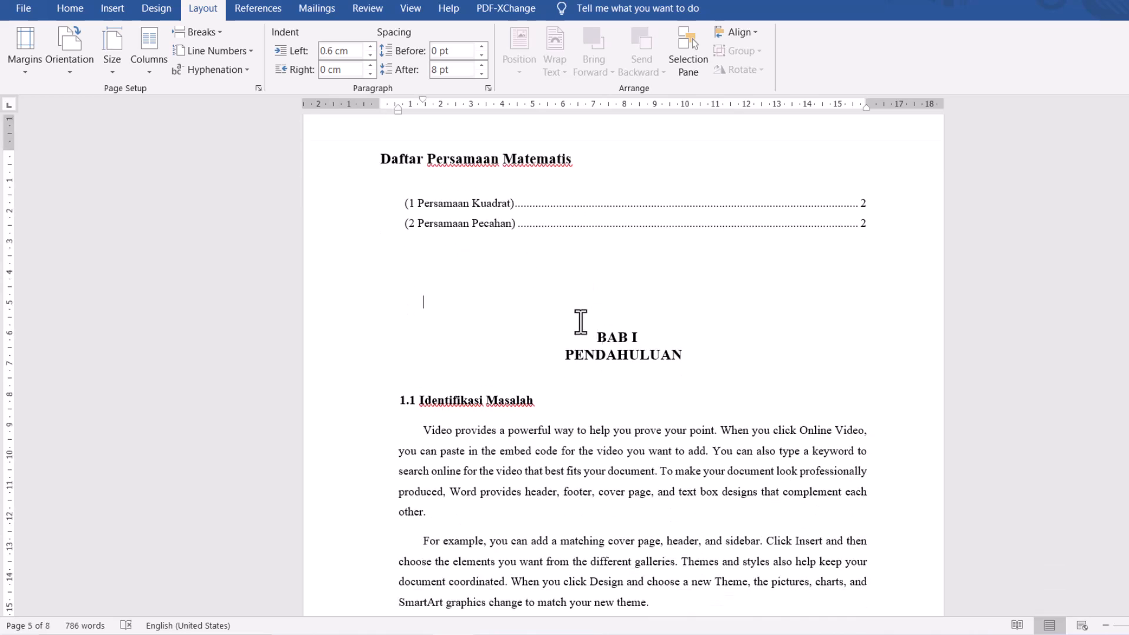
triple_click(606, 331)
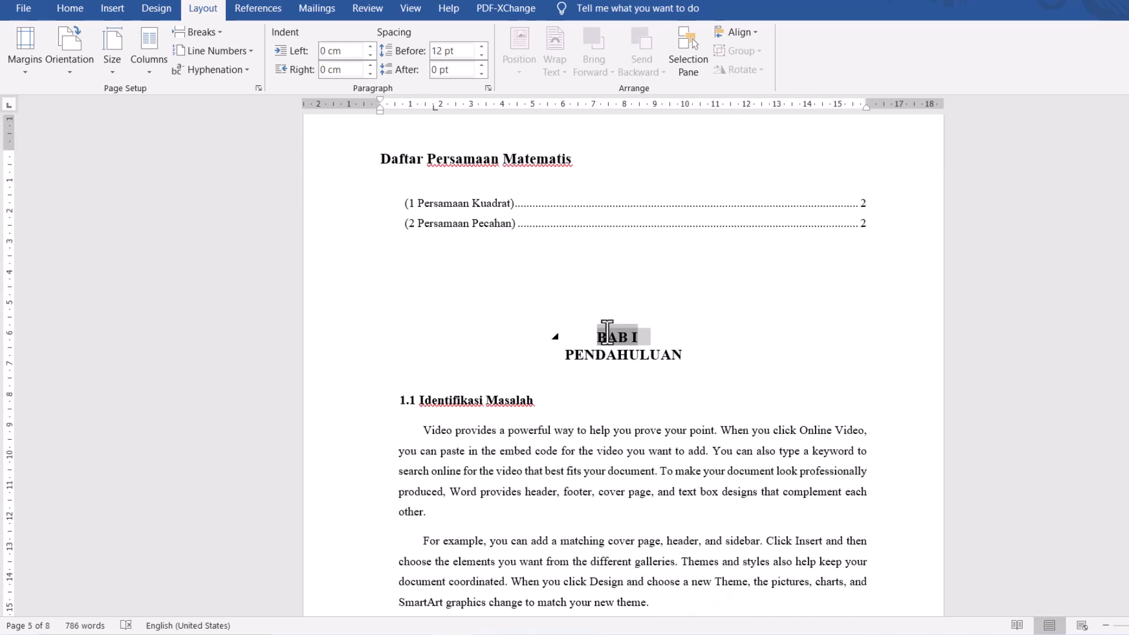
left_click(661, 333)
triple_click(601, 332)
left_click(592, 324)
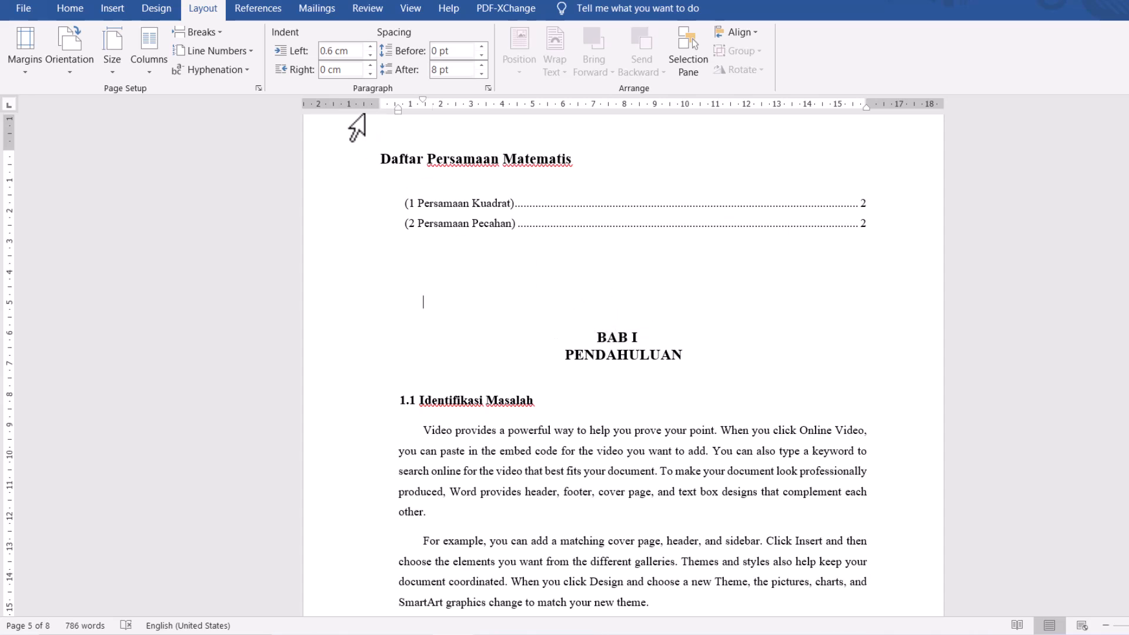
left_click(221, 34)
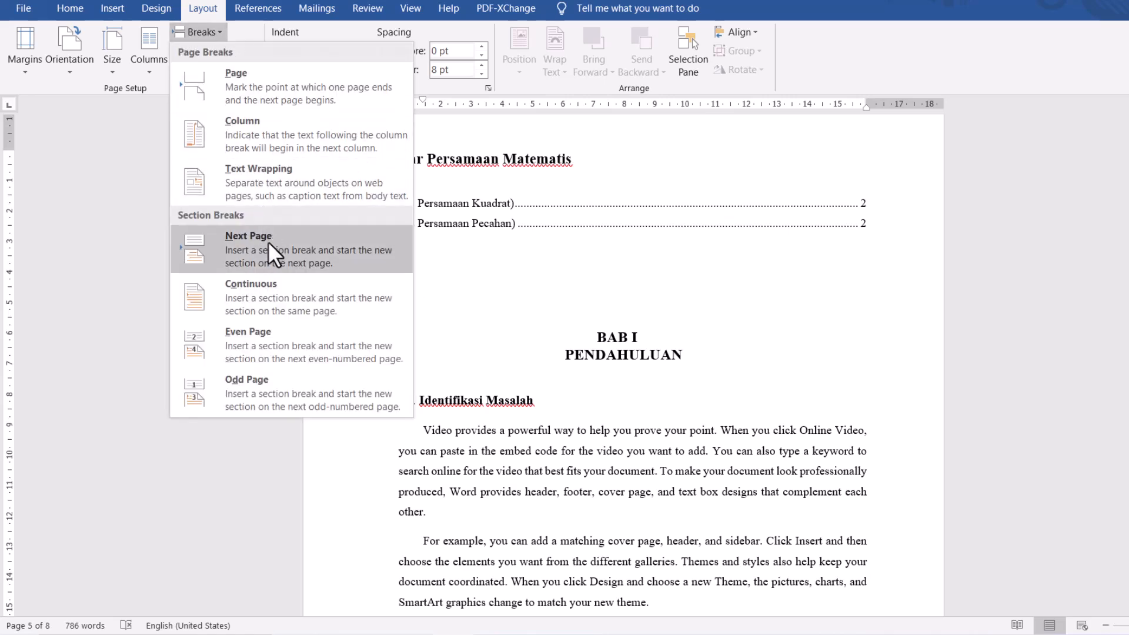
left_click(268, 241)
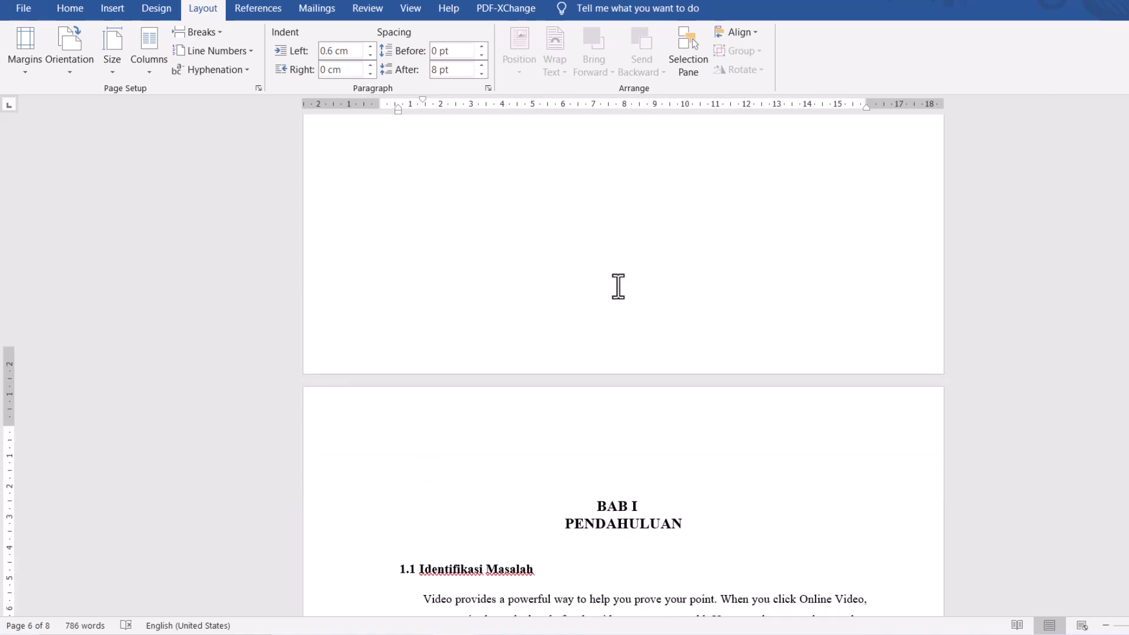
- Examine the page breaks from the equation list through BAB I, BAB II and BAB III to DAFTAR PUSTAKA
scroll(618, 286, "down", 2)
scroll(621, 287, "up", 10)
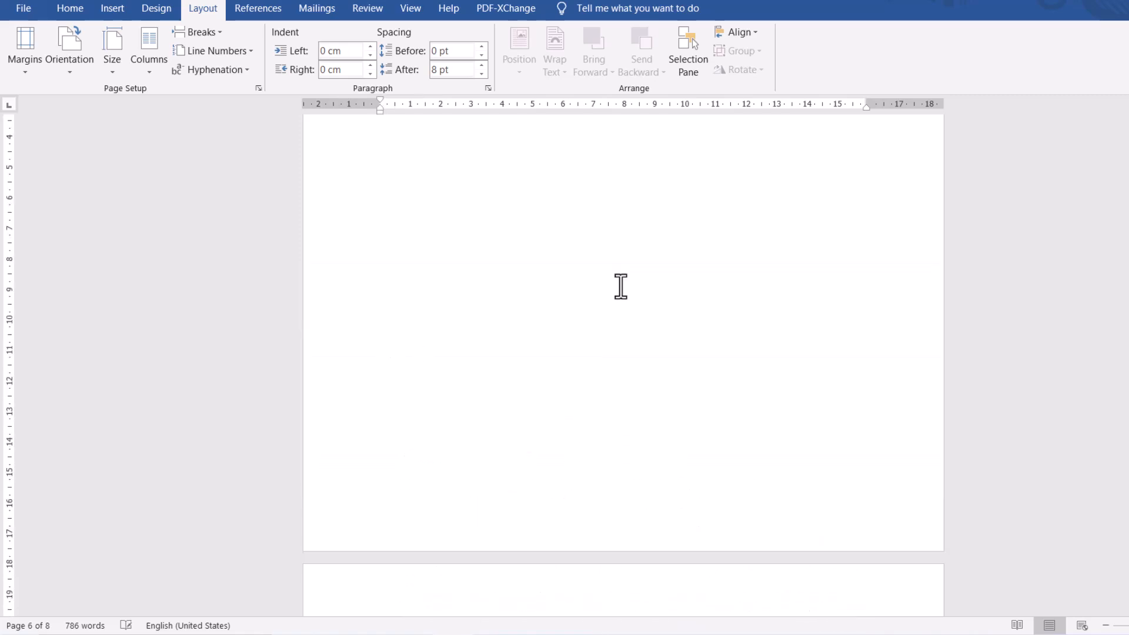
scroll(615, 307, "down", 8)
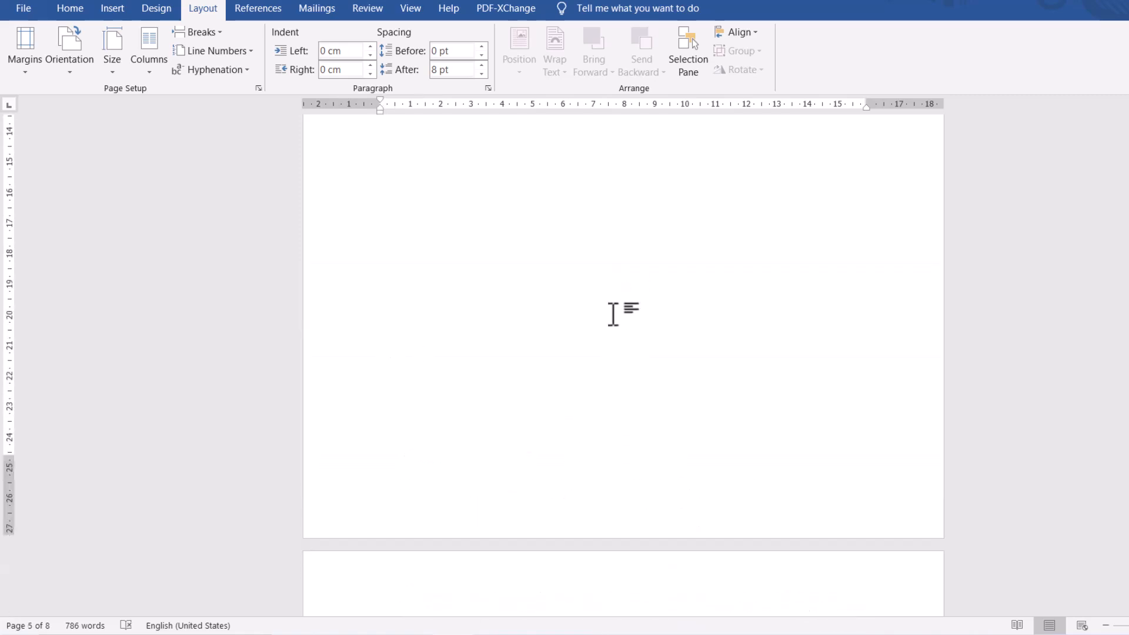
scroll(612, 333, "up", 15)
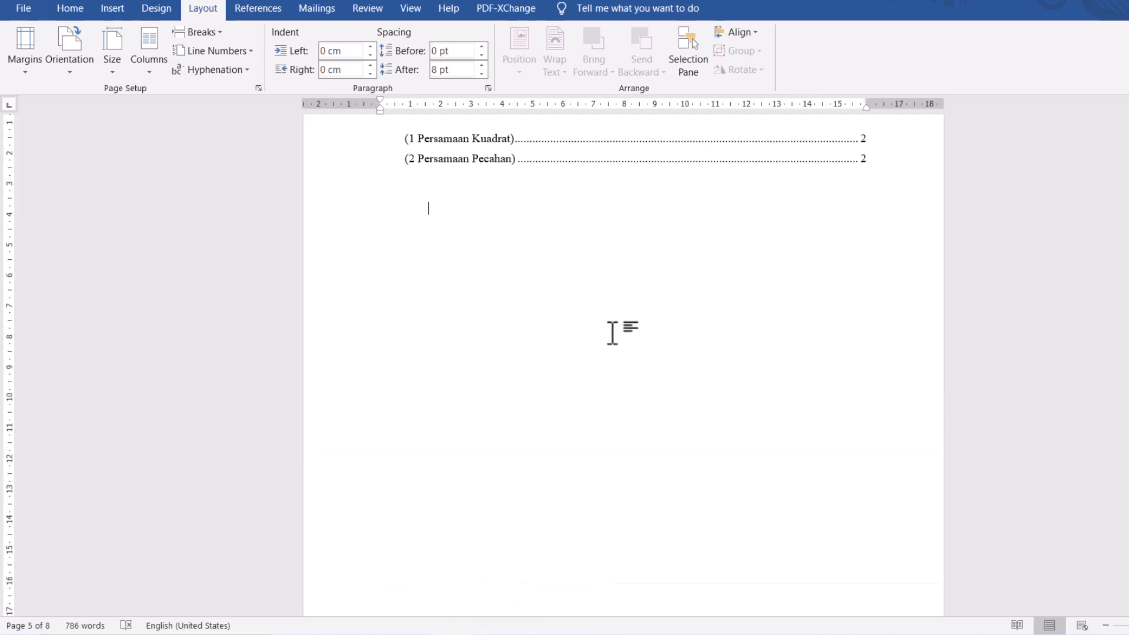
scroll(612, 333, "down", 15)
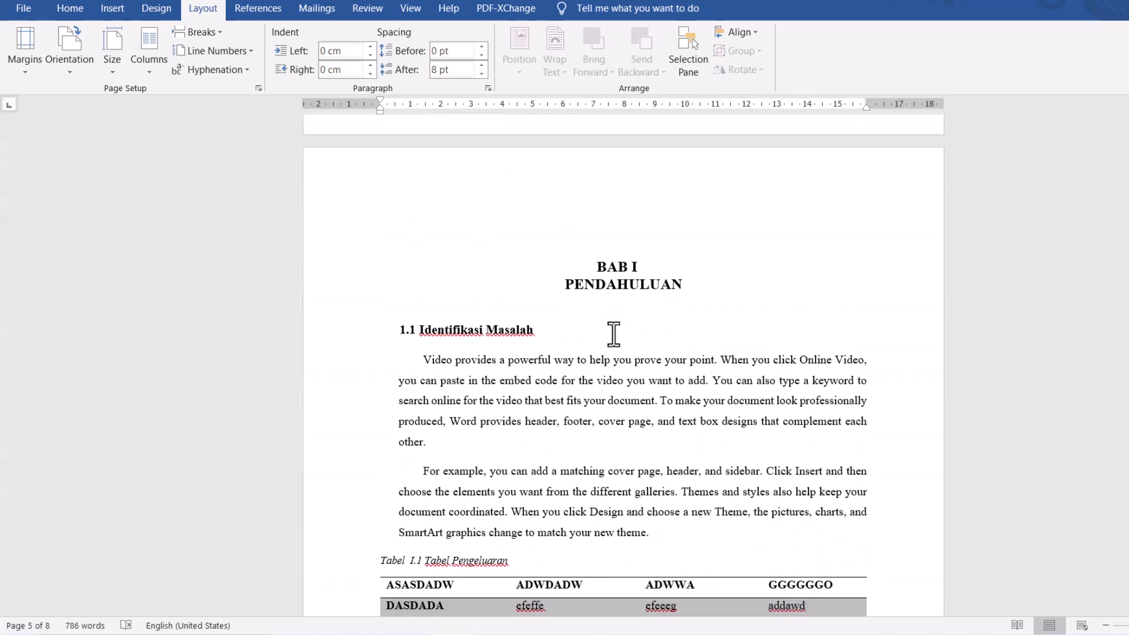
scroll(613, 333, "down", 2)
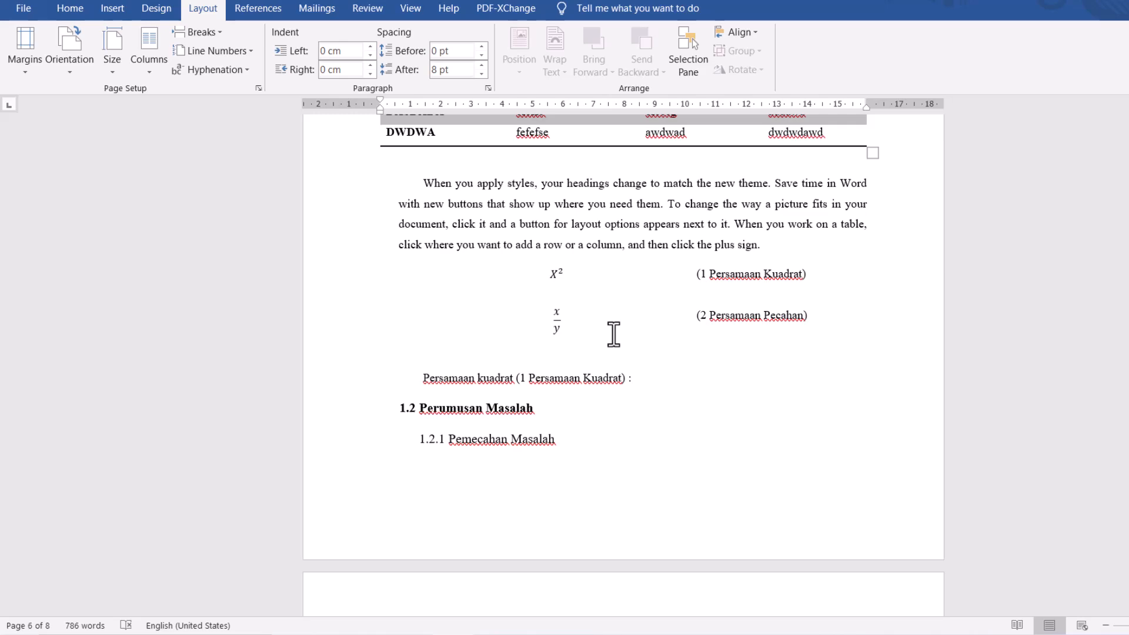
scroll(613, 333, "down", 8)
scroll(507, 221, "down", 8)
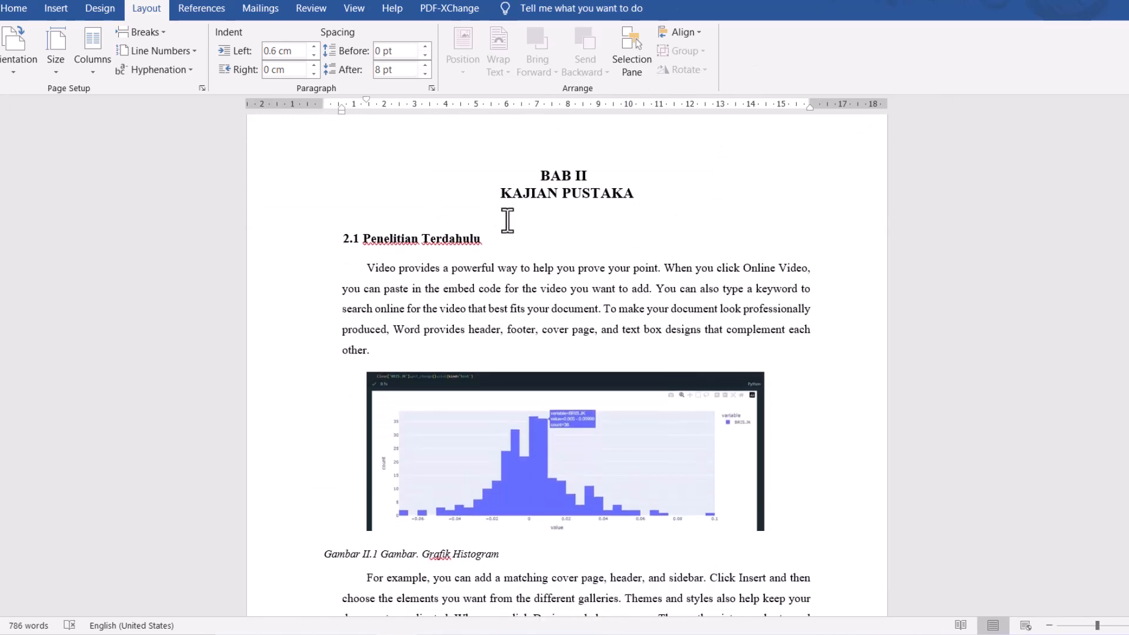
scroll(506, 220, "down", 15)
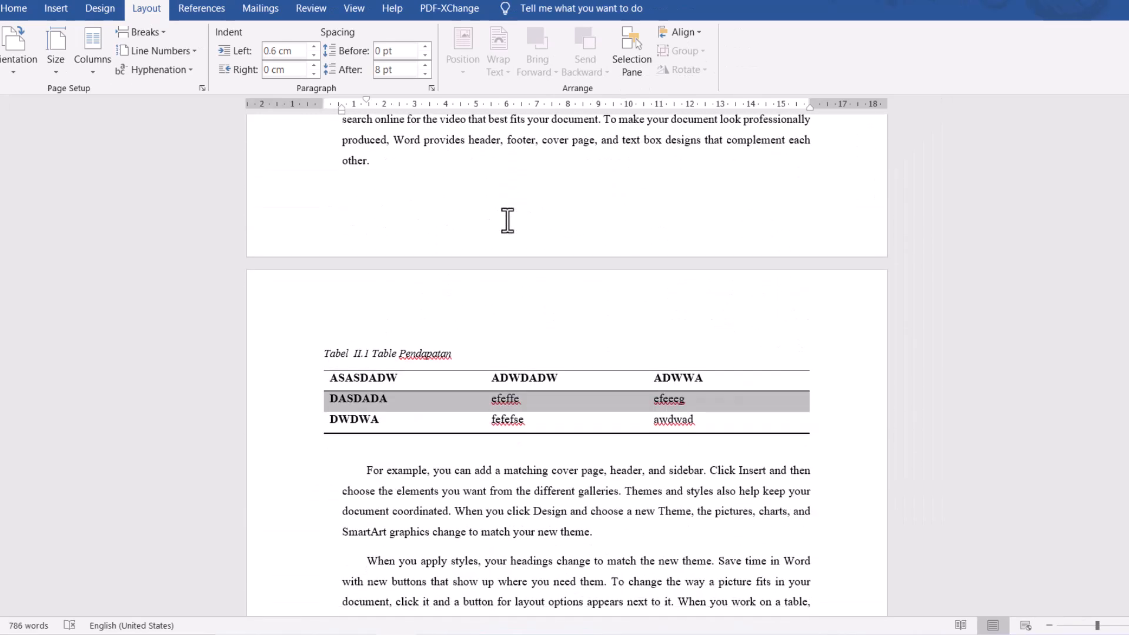
scroll(506, 221, "down", 4)
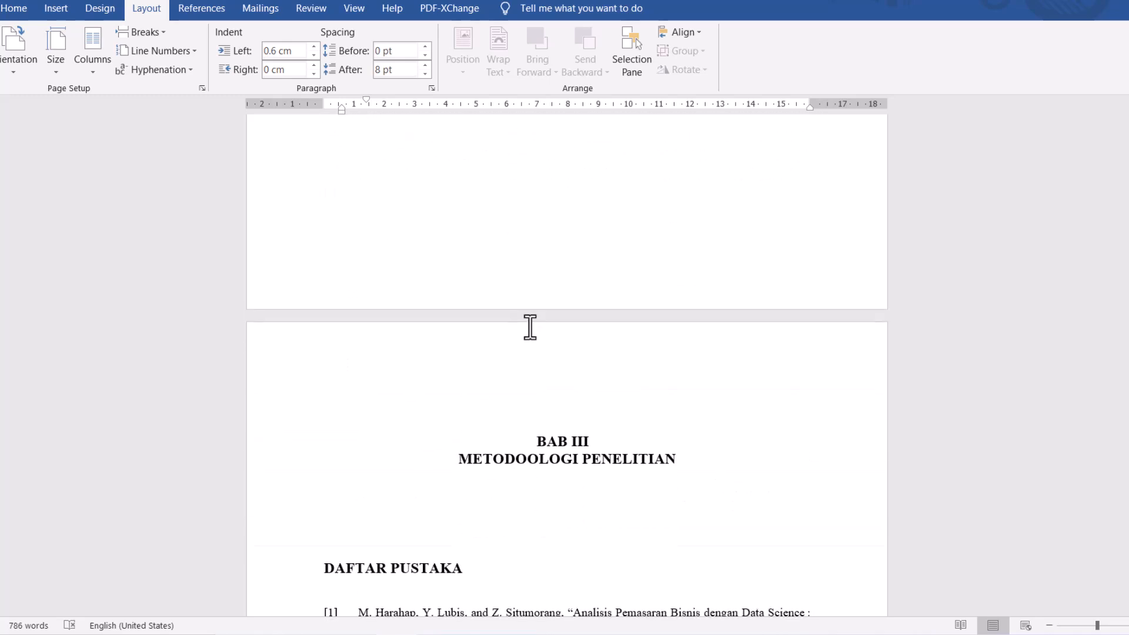
- Delete the empty line above the BAB III METODOOLOGI PENELITIAN heading
left_click(540, 431)
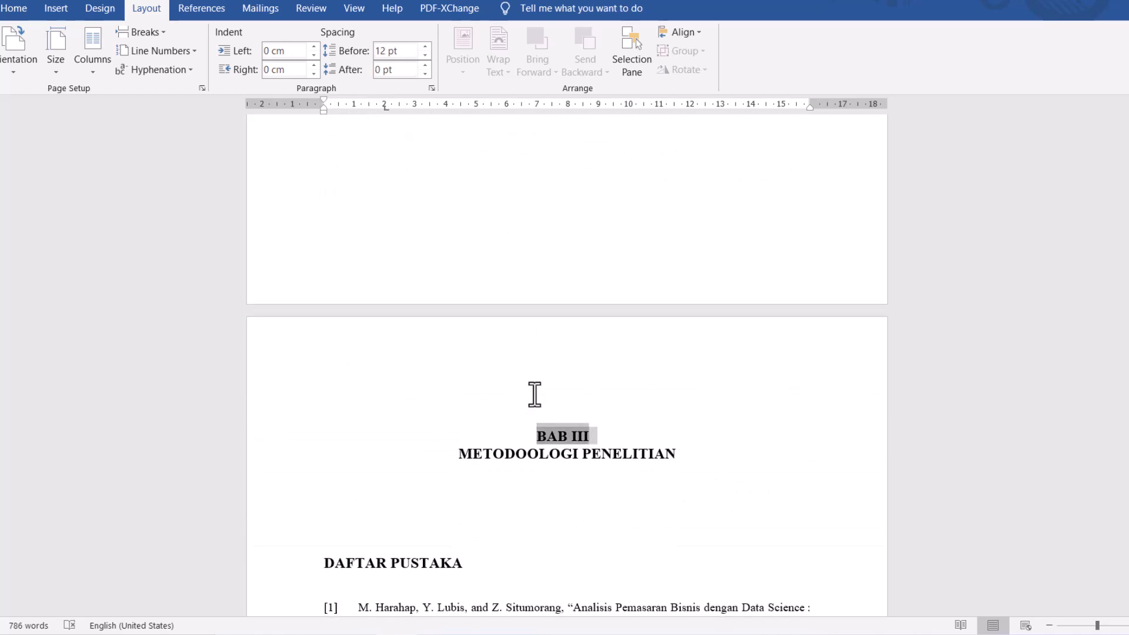
left_click(535, 394)
key("Delete")
scroll(558, 385, "up", 4)
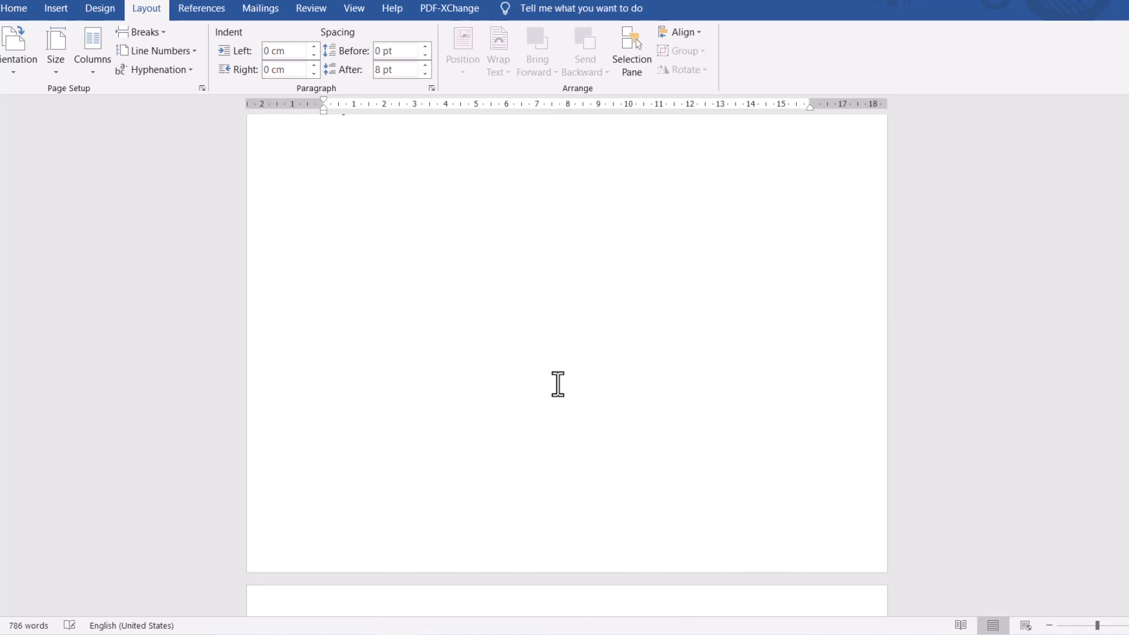
scroll(617, 476, "down", 3)
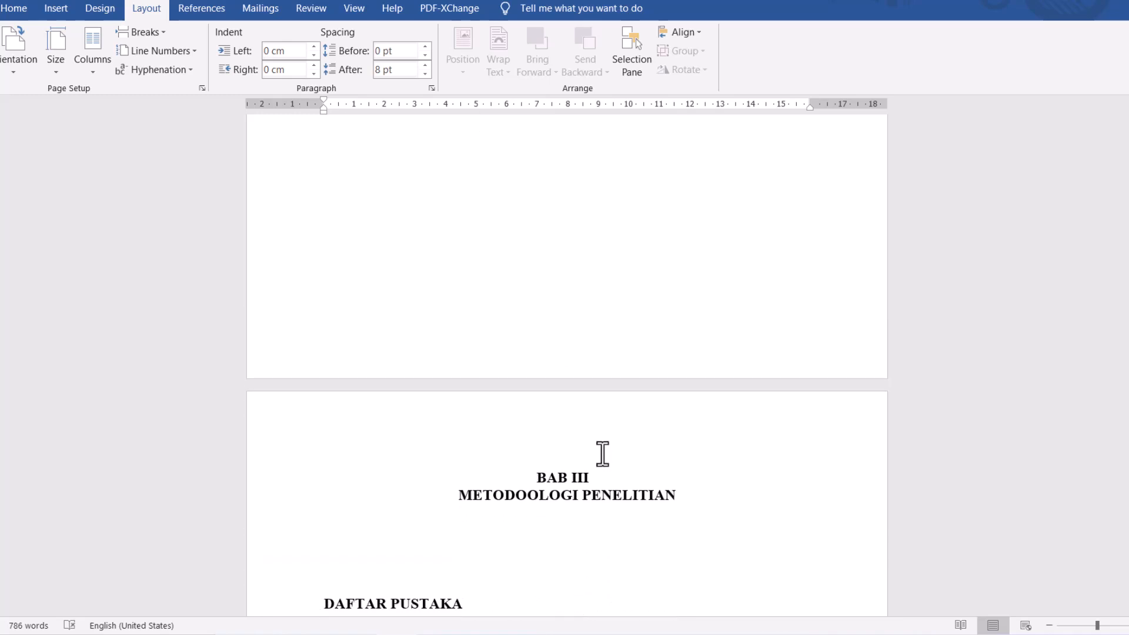
- Insert a Next Page section break on the empty line above the DAFTAR PUSTAKA heading
scroll(600, 456, "down", 1)
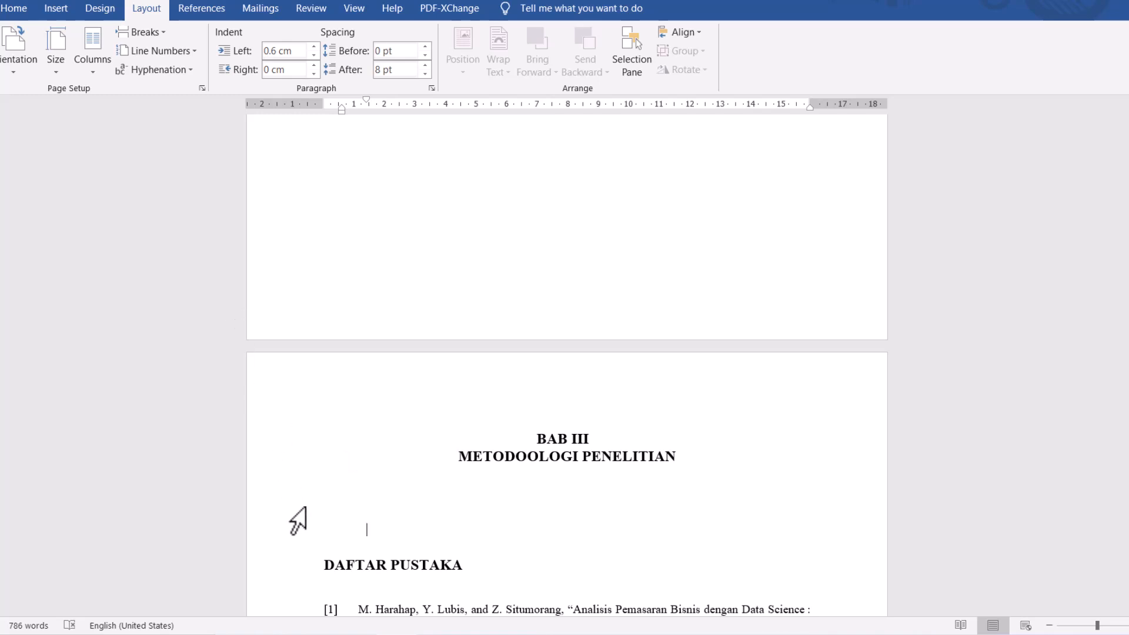
left_click(167, 33)
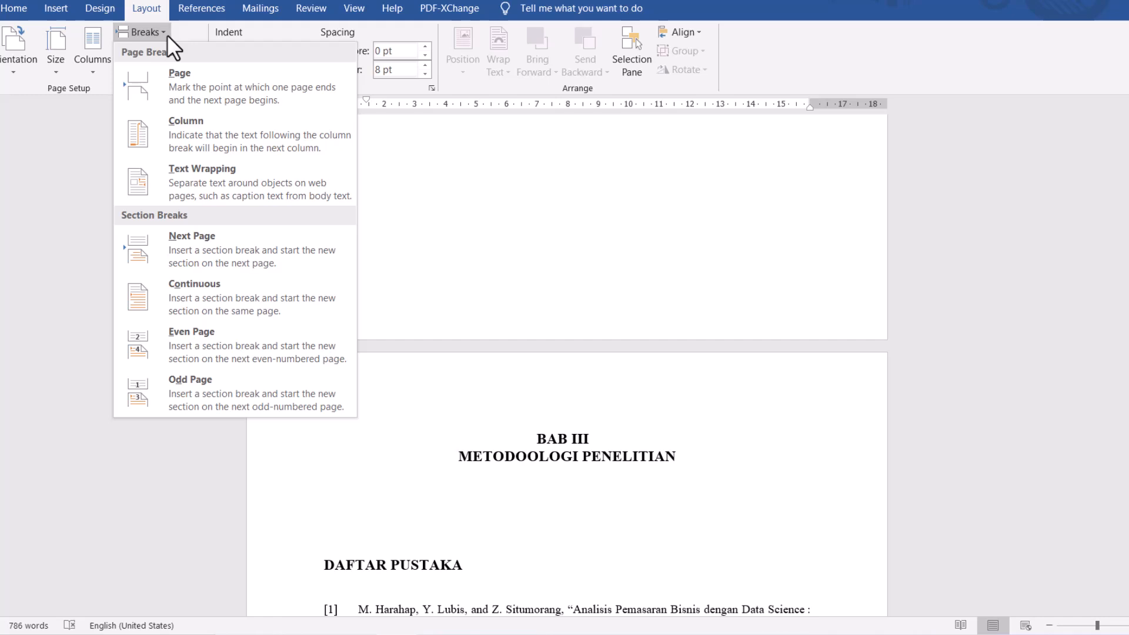
left_click(196, 244)
scroll(492, 373, "down", 3)
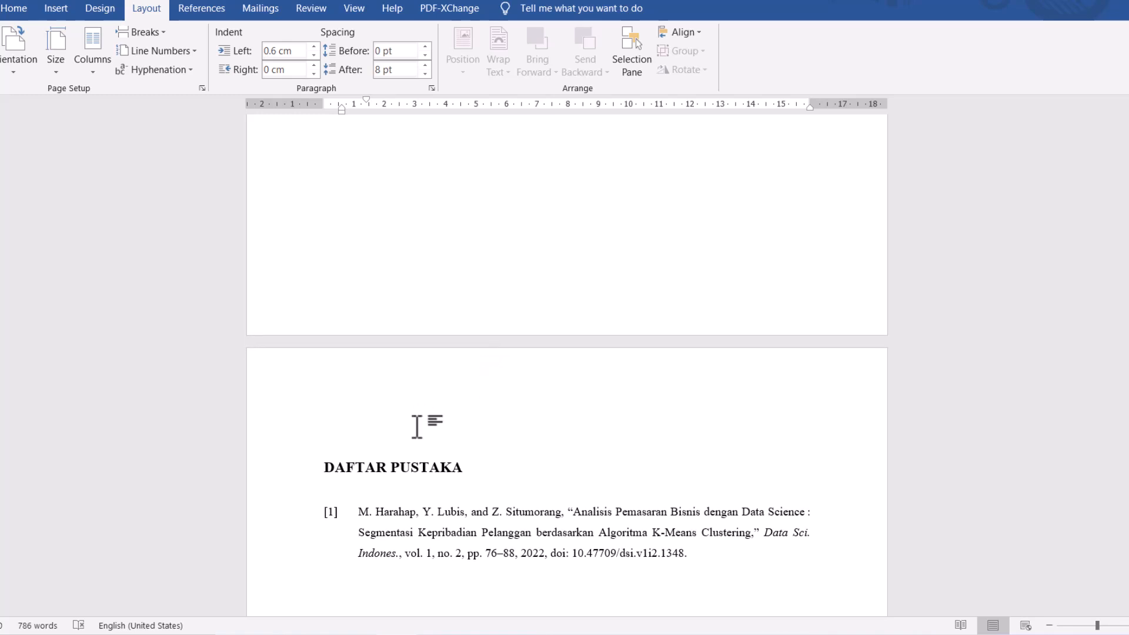
scroll(417, 426, "up", 4)
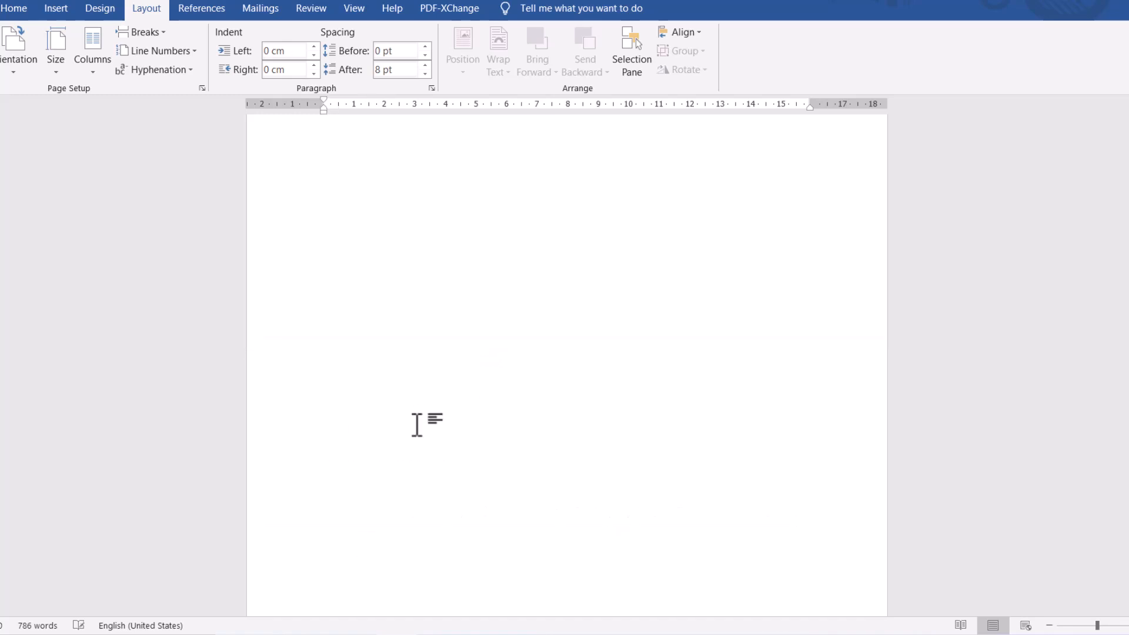
scroll(445, 424, "down", 1)
scroll(446, 425, "down", 3)
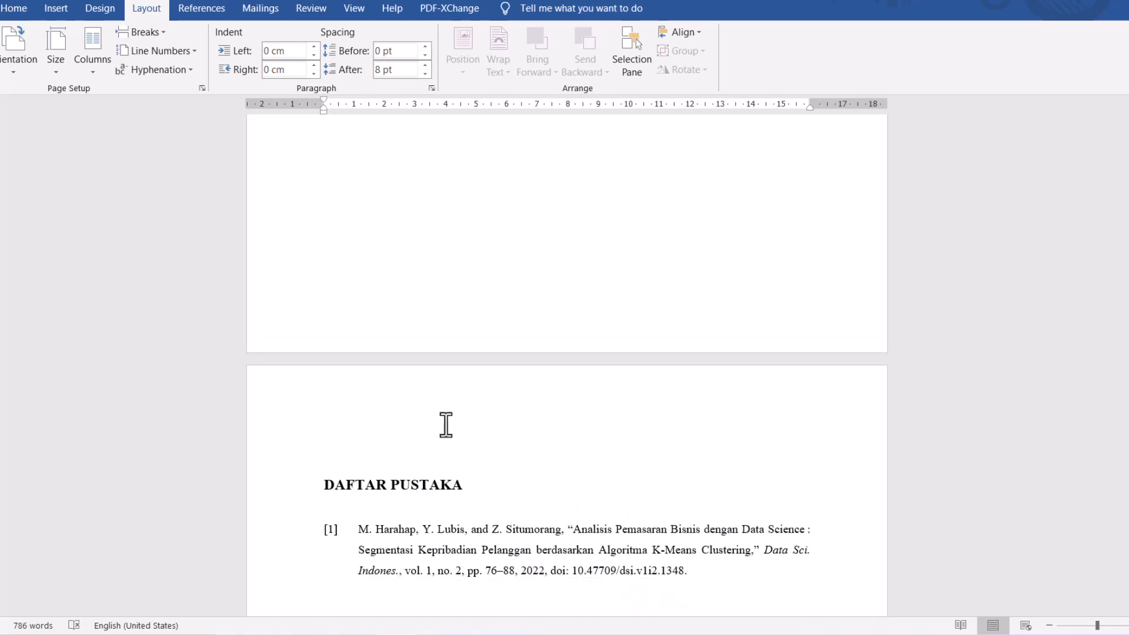
- Show the page thumbnails and examine how the thesis pages are separated, from COVER through the lists and chapters to DAFTAR PUSTAKA
key("ctrl+f")
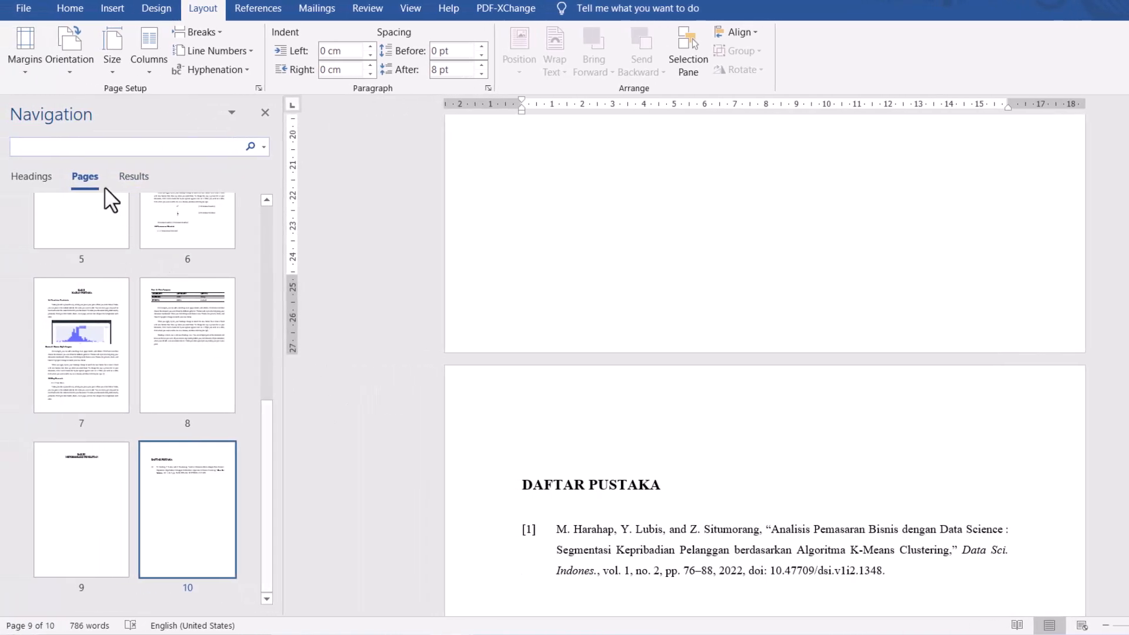
left_click(113, 500)
left_click(201, 499)
left_click(175, 380)
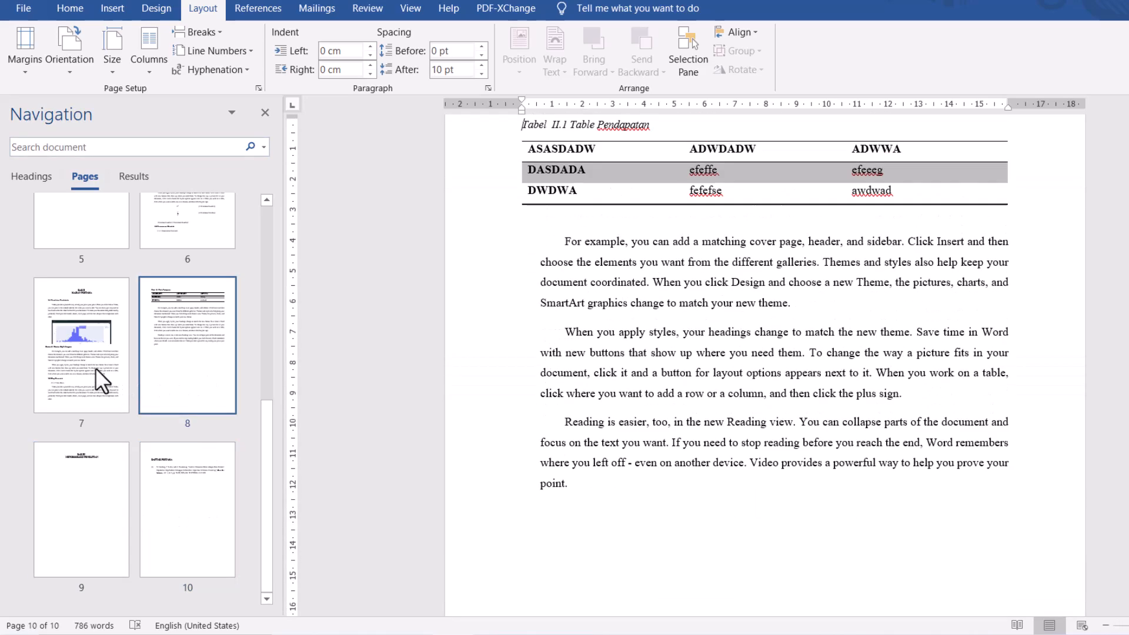
scroll(126, 362, "up", 5)
scroll(126, 362, "up", 2)
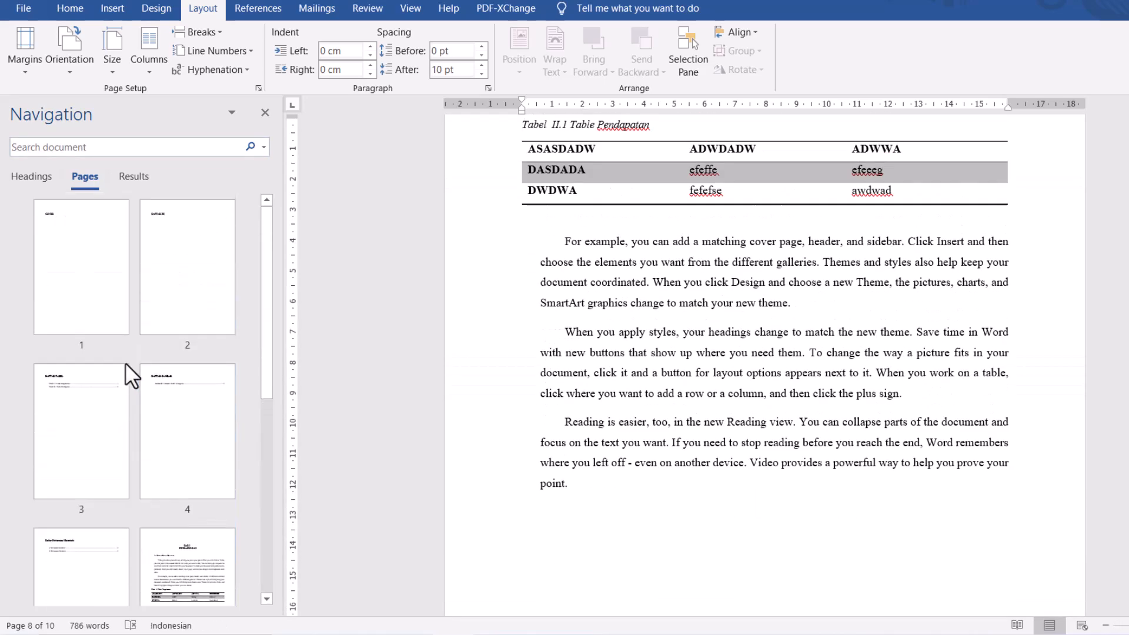
left_click(87, 322)
left_click(188, 309)
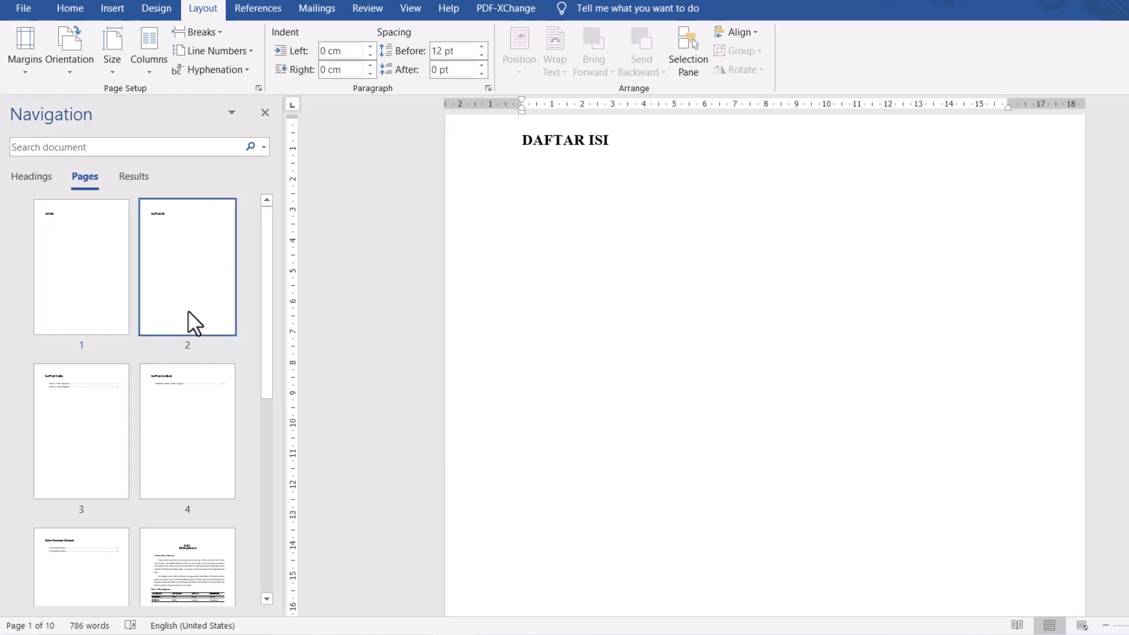
left_click(100, 417)
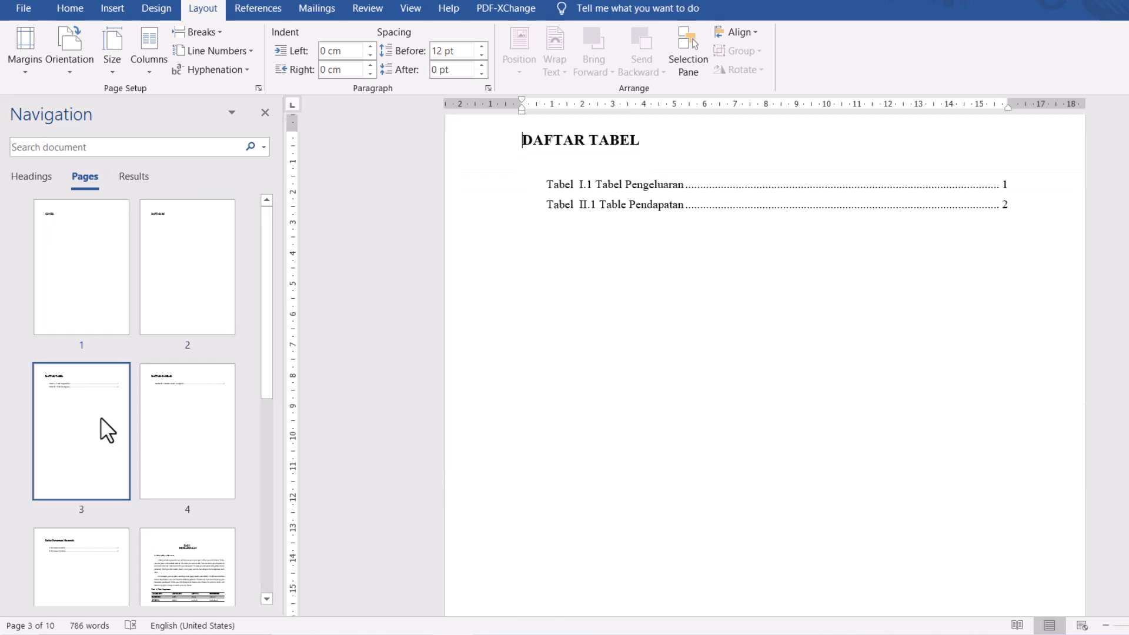
left_click(192, 416)
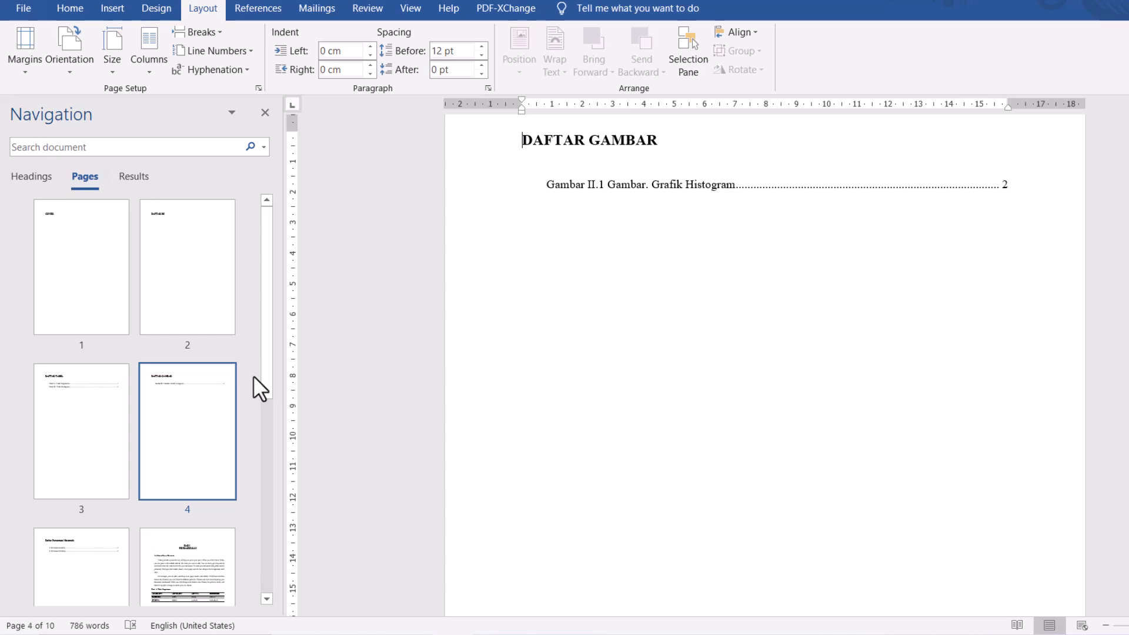
scroll(189, 419, "down", 5)
left_click(103, 354)
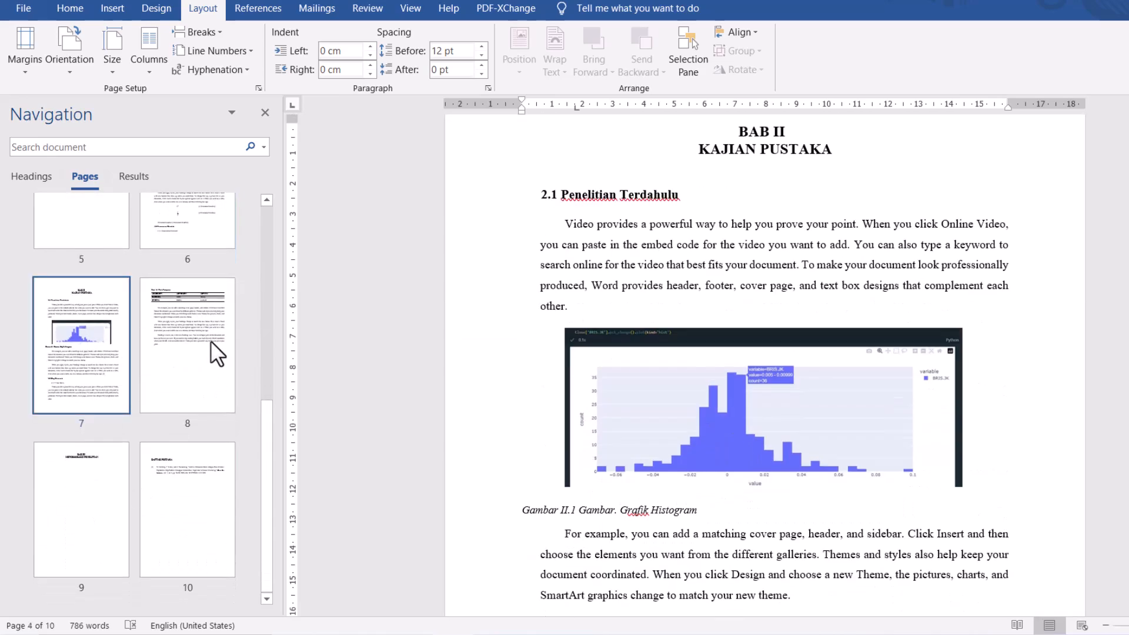
left_click(200, 374)
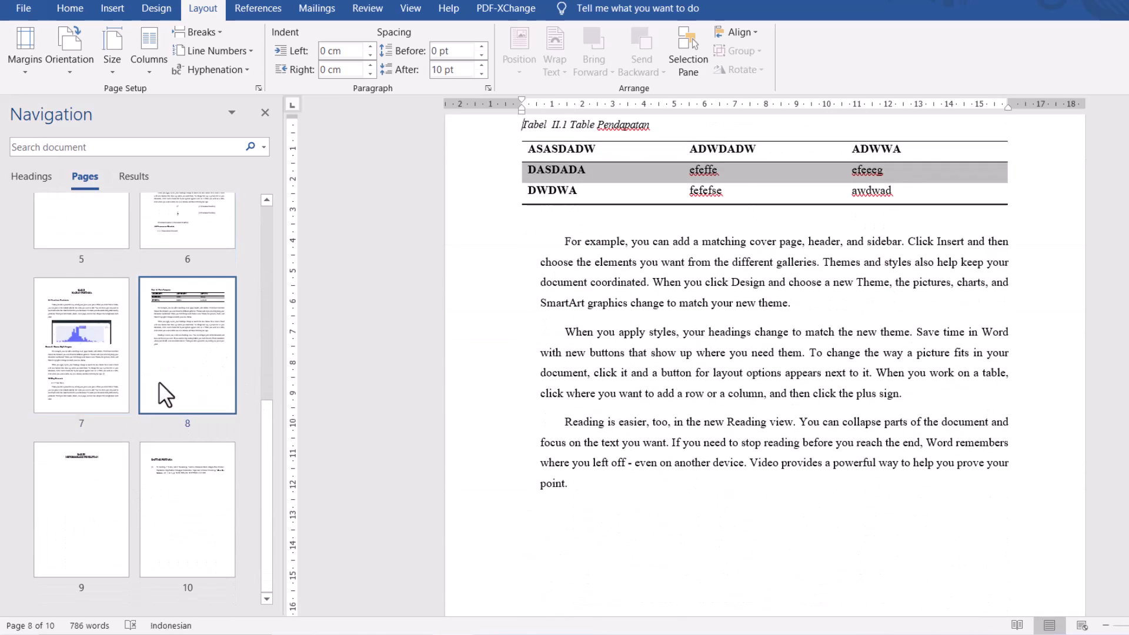
left_click(115, 488)
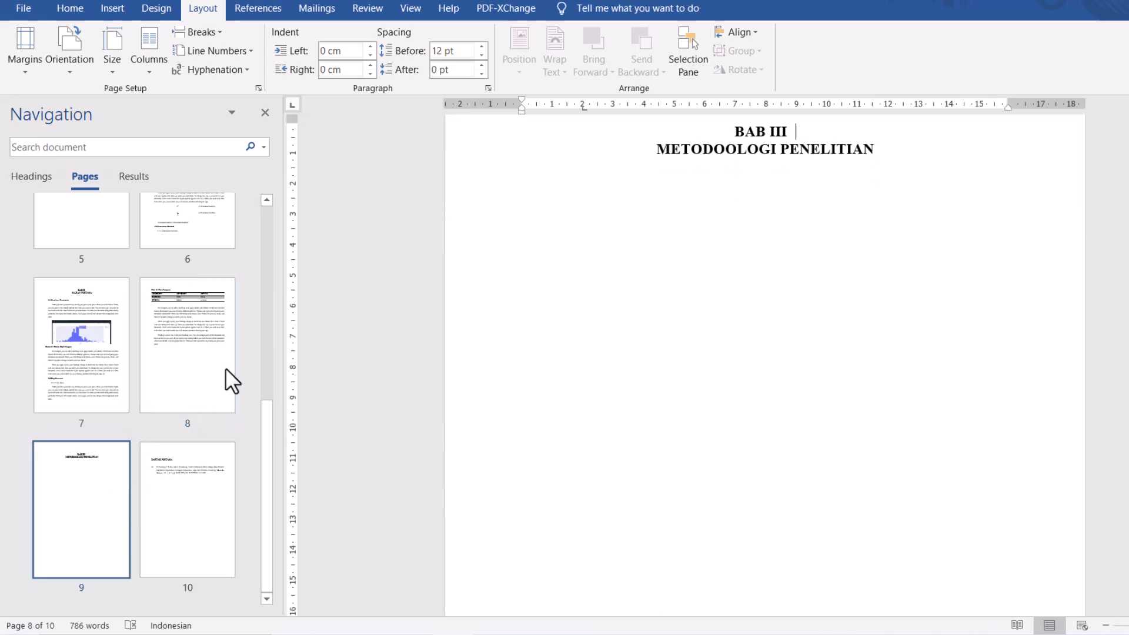
left_click(189, 518)
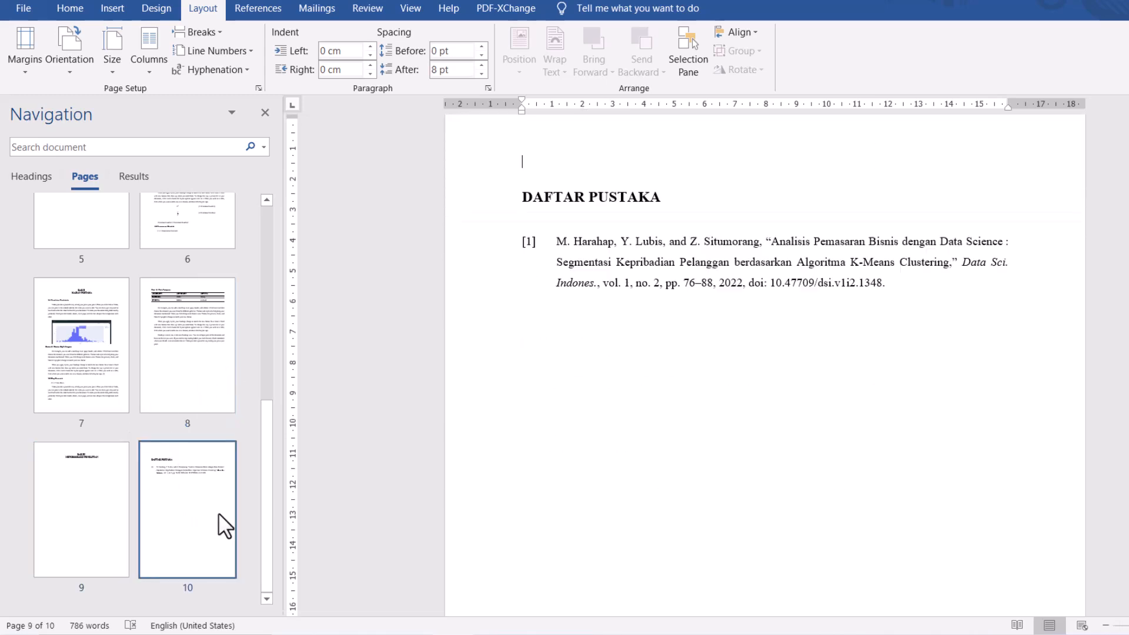
scroll(201, 371, "up", 5)
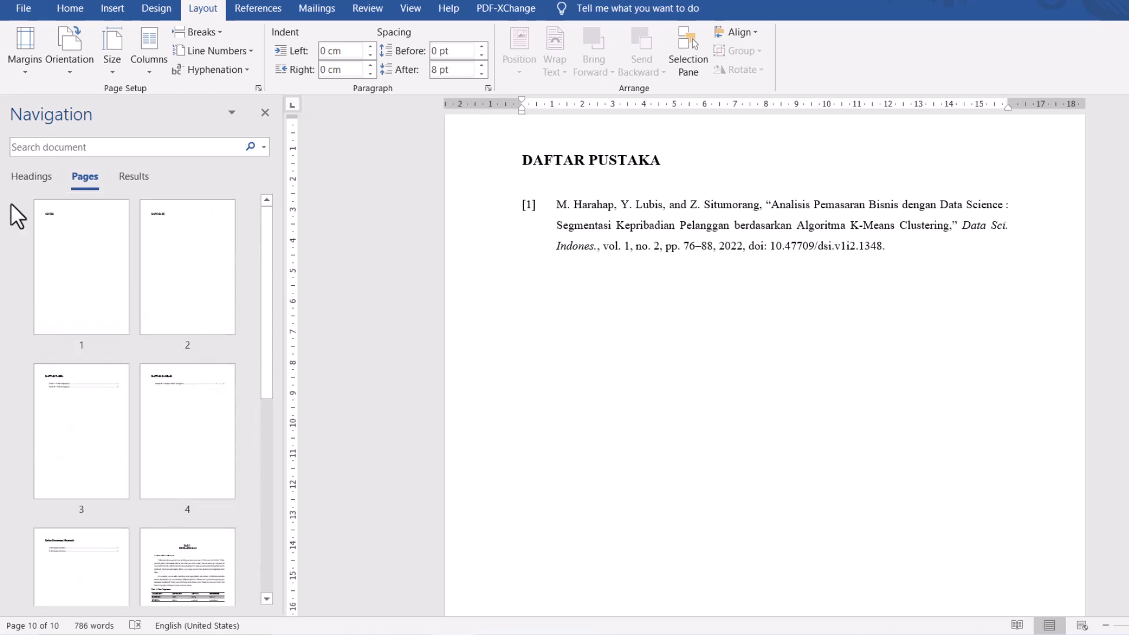
- Go to the DAFTAR ISI heading and insert the Automatic Table 2 table of contents on a new line below it
left_click(28, 178)
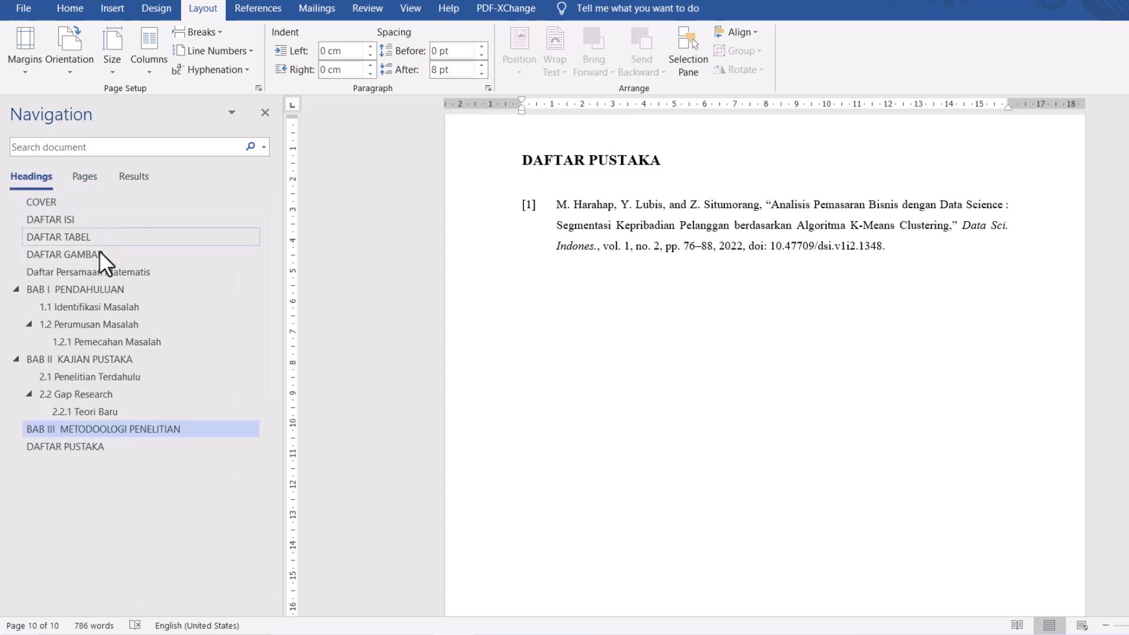
left_click(62, 218)
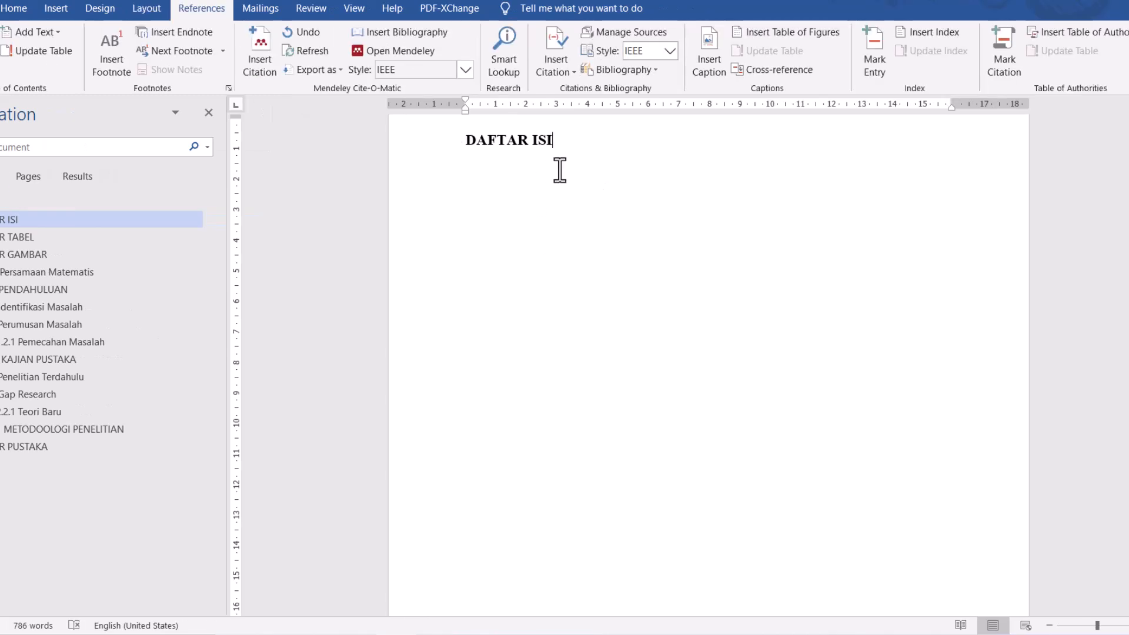
key("Return")
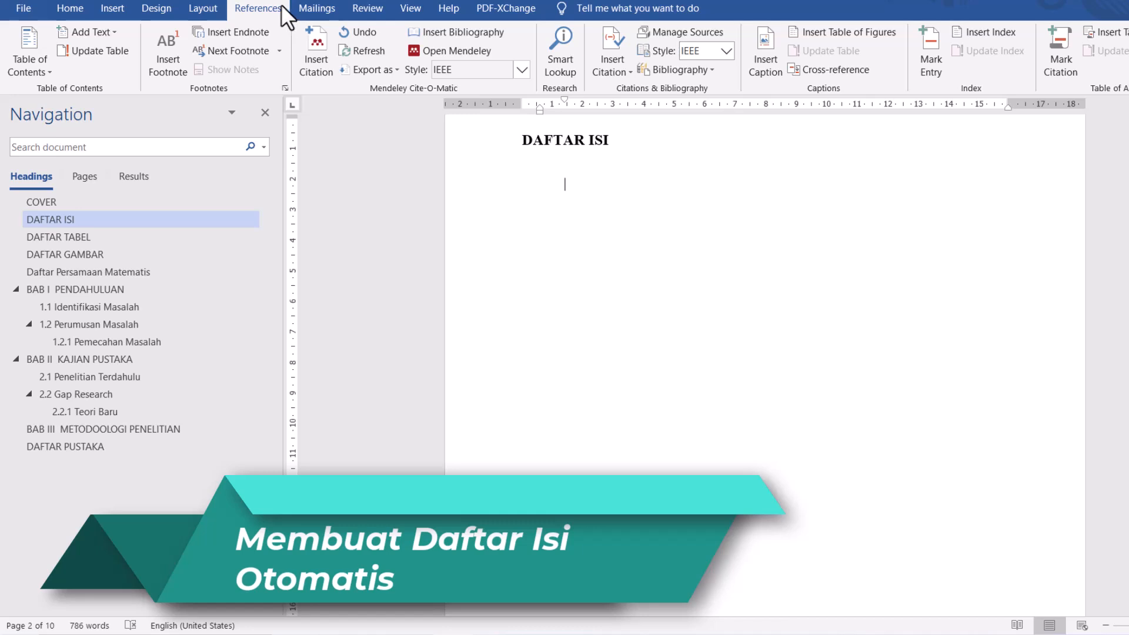
left_click(19, 53)
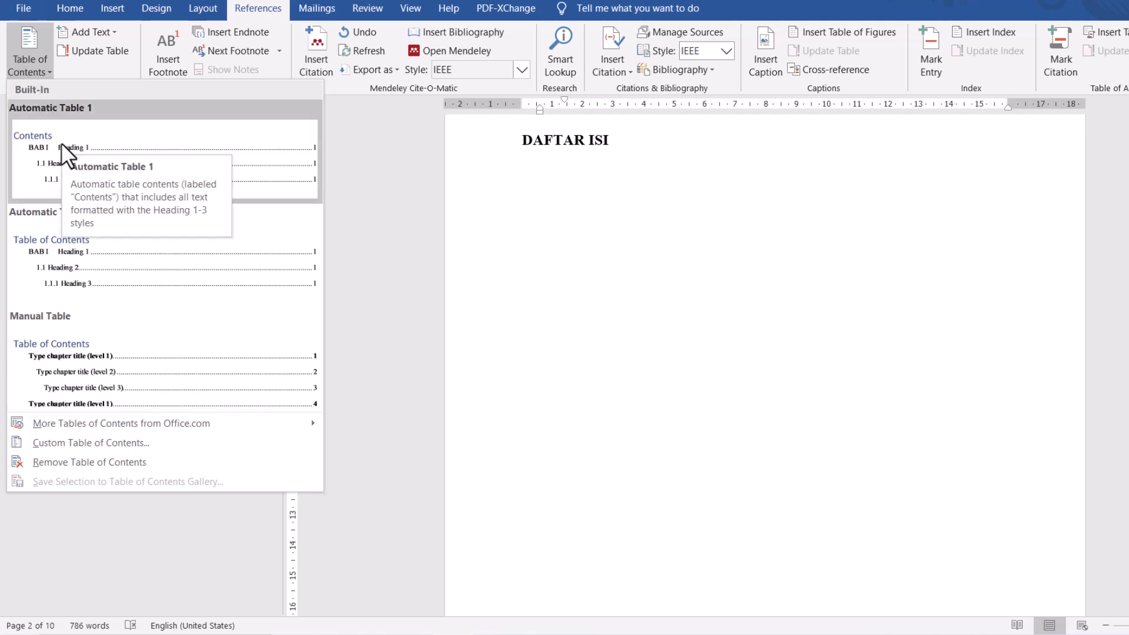
left_click(90, 259)
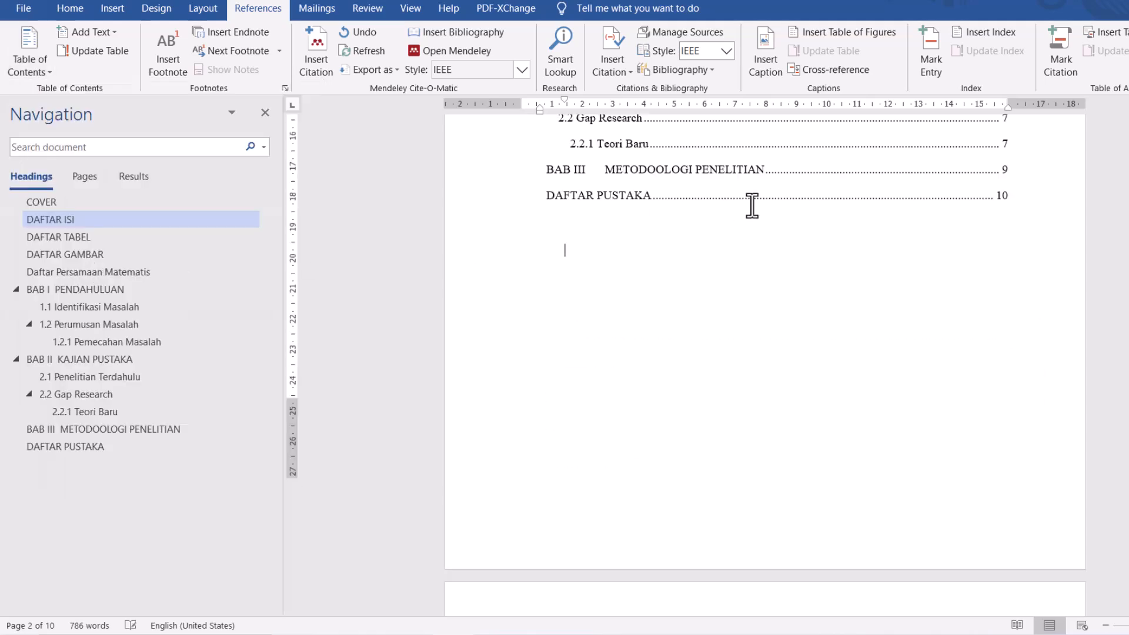
- Delete the "Table of Contents" title above the table entries under DAFTAR ISI
scroll(769, 274, "up", 6)
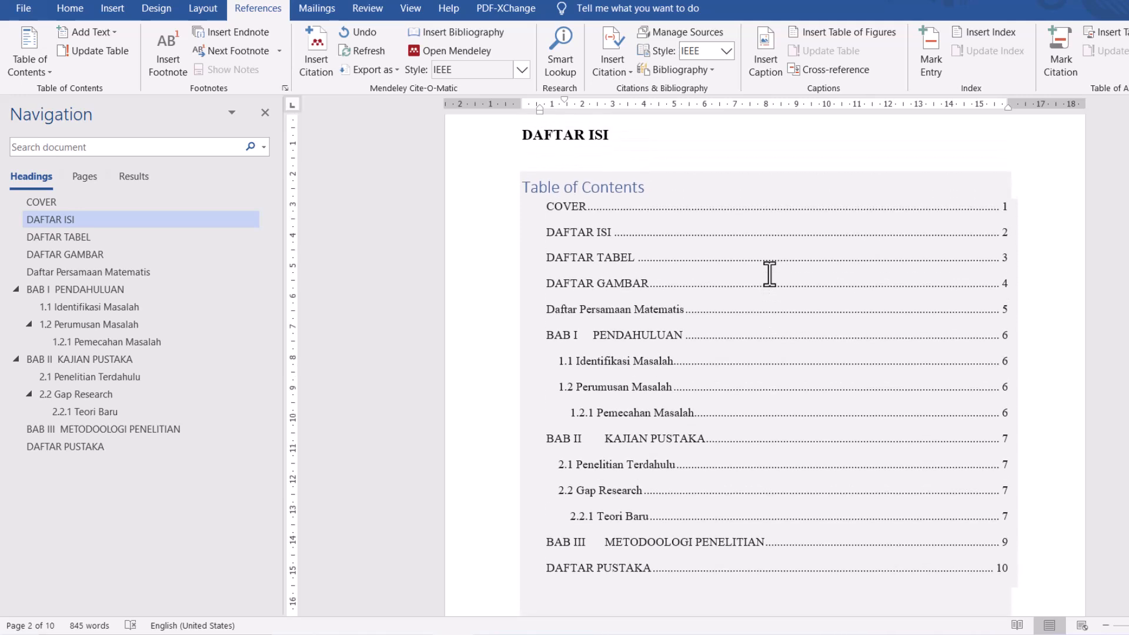
left_click(769, 271)
left_click_drag(648, 187, 525, 186)
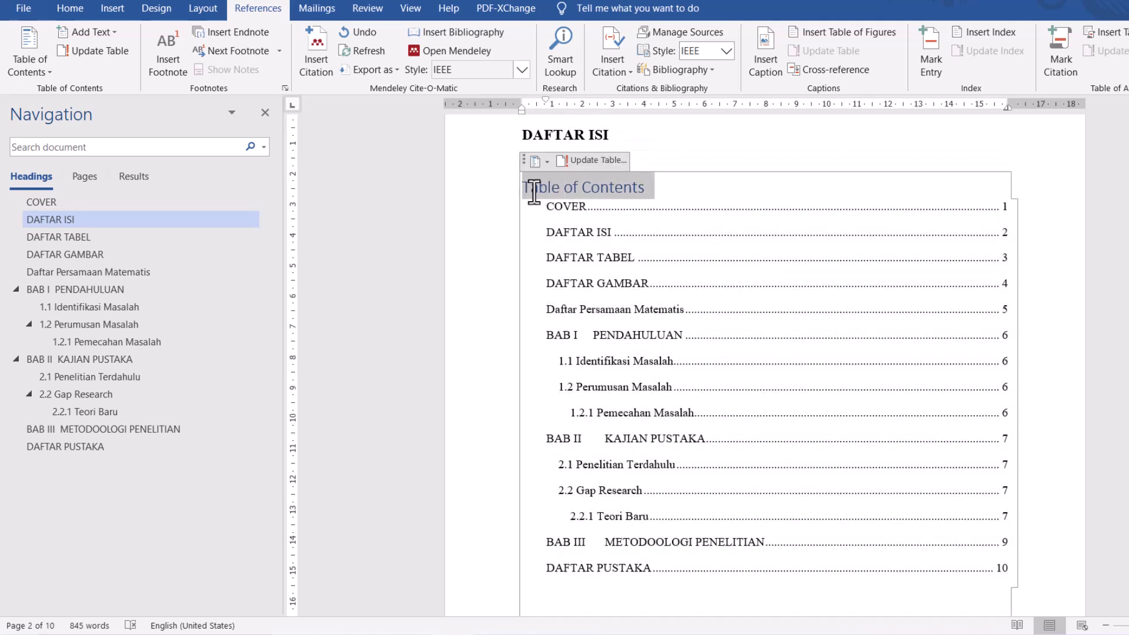
key("Delete")
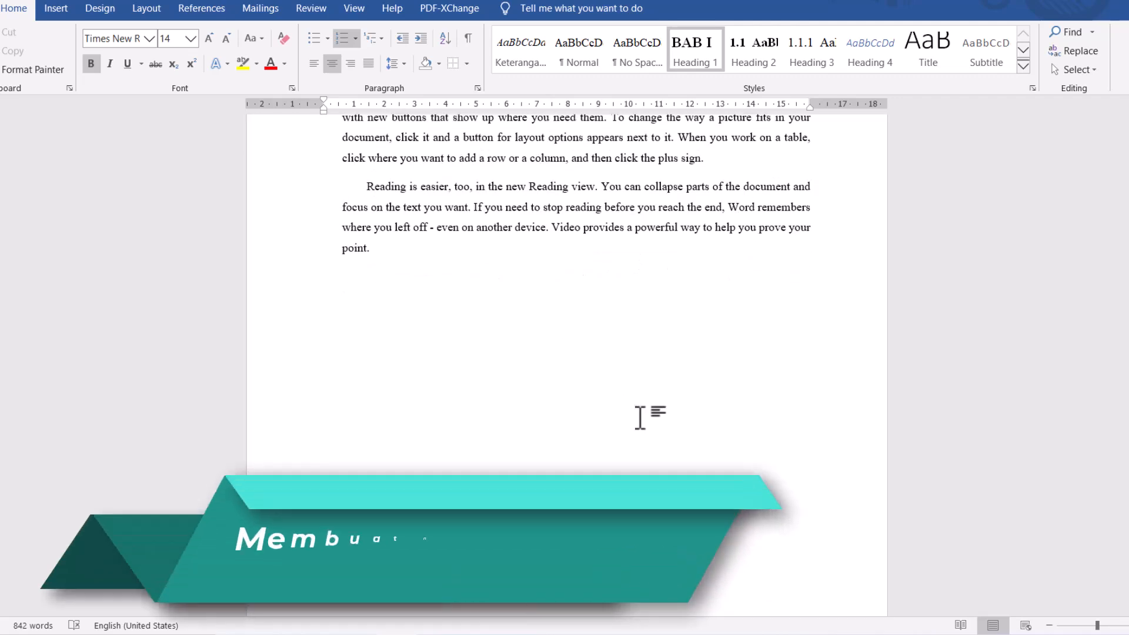
- Go to the COVER page and insert a Plain Number 2 page number at the bottom of the page
scroll(640, 417, "up", 15)
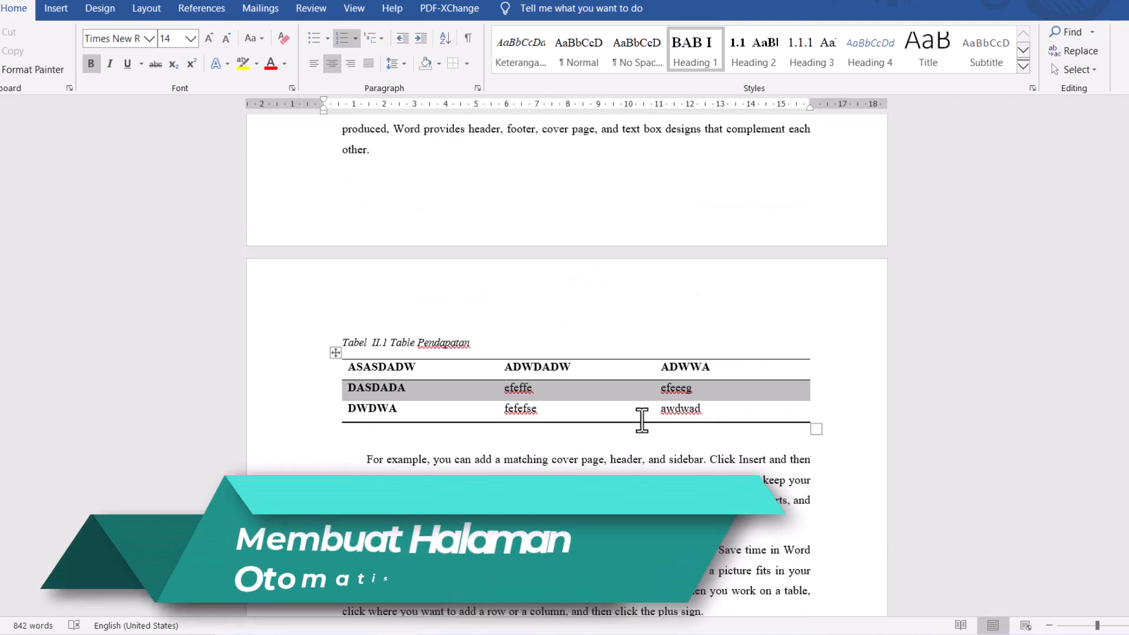
left_click_drag(1128, 441, 1128, 173)
scroll(573, 410, "down", 7)
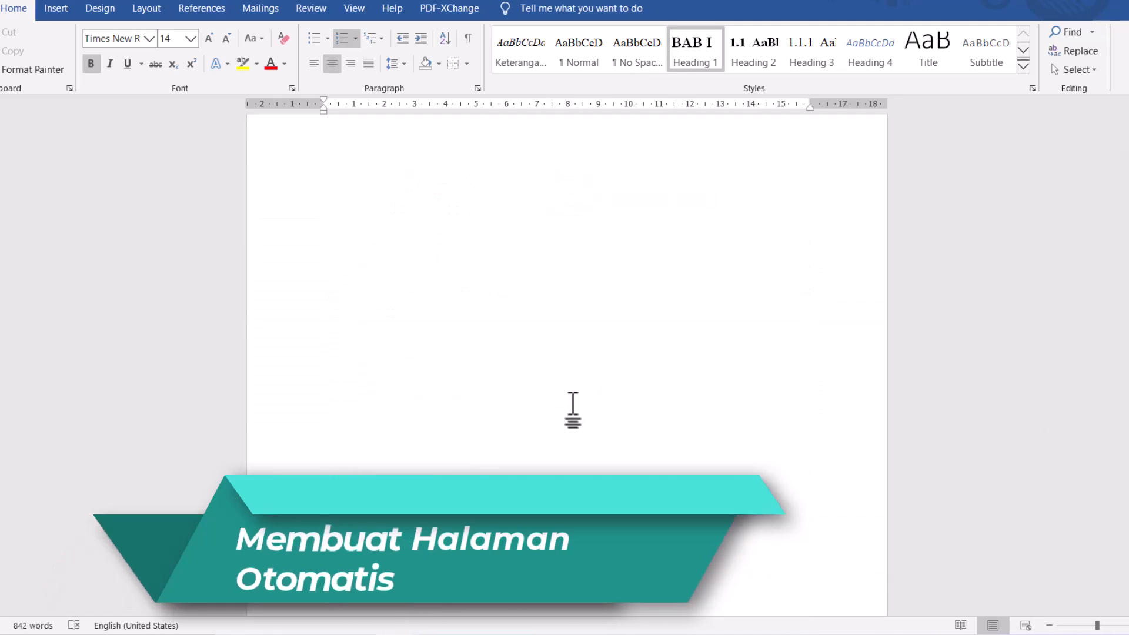
scroll(573, 410, "down", 4)
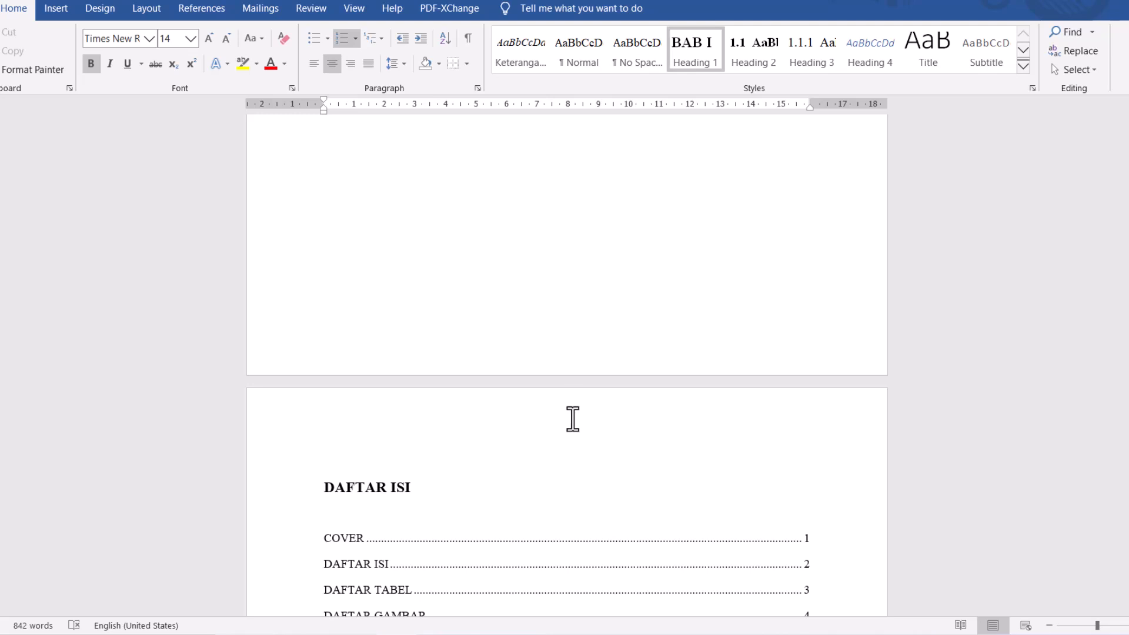
scroll(573, 419, "up", 4)
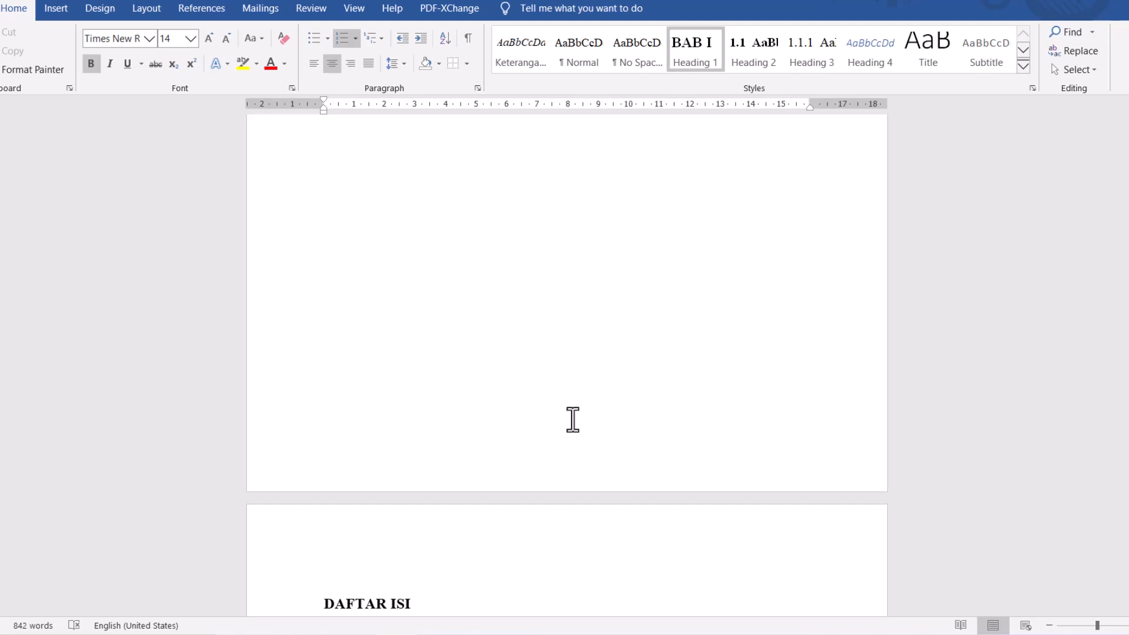
scroll(572, 420, "up", 5)
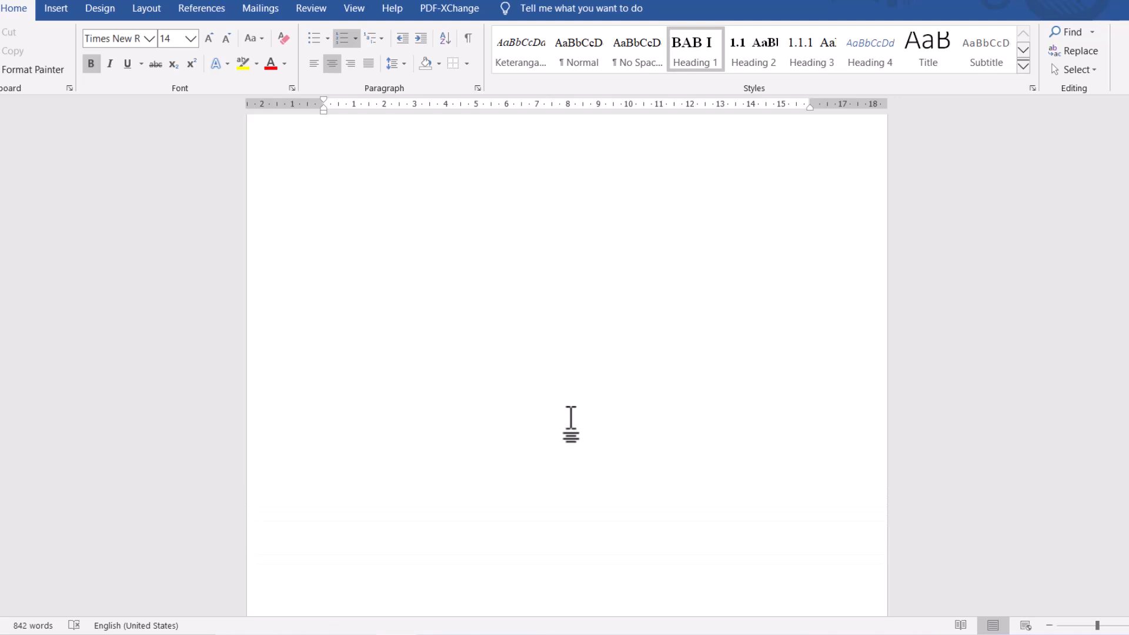
scroll(571, 423, "up", 4)
scroll(578, 479, "down", 4)
left_click(579, 471)
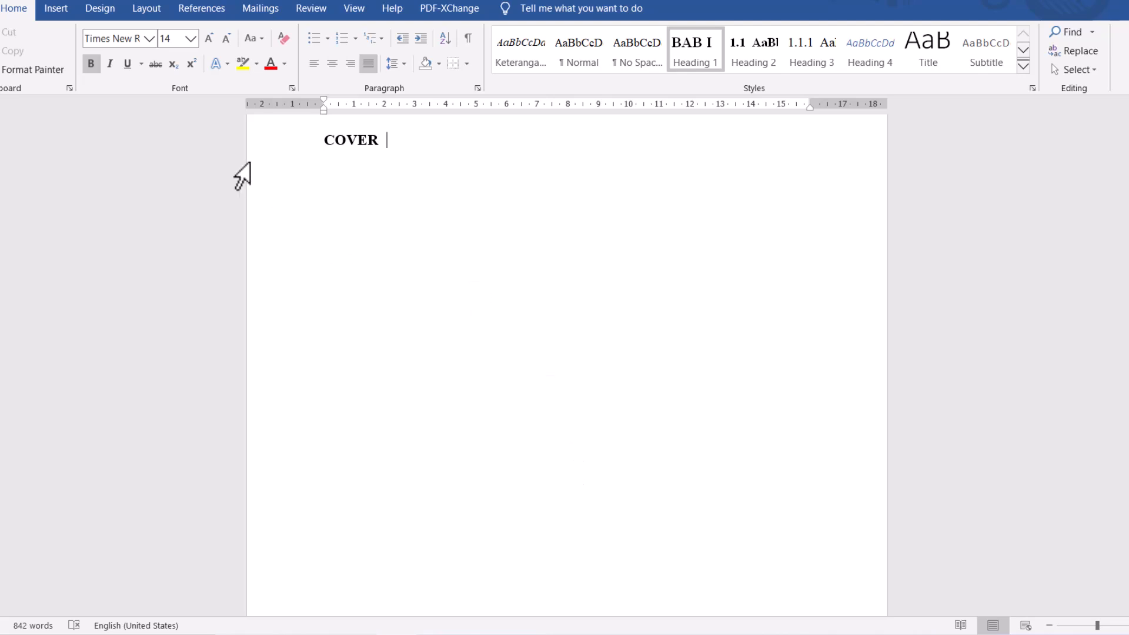
left_click(51, 8)
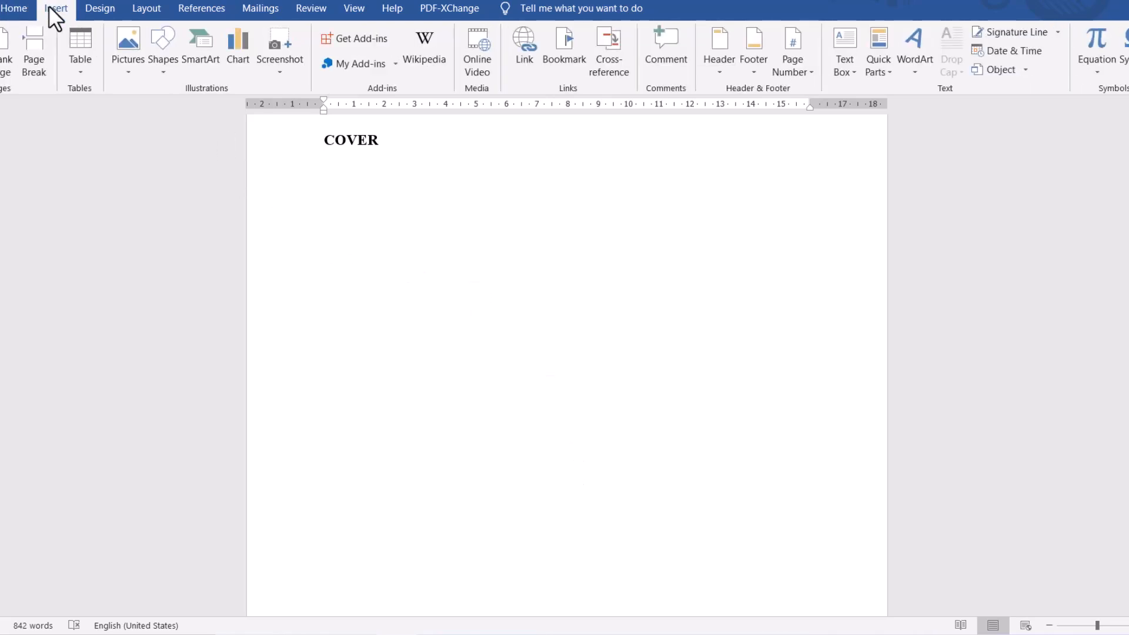
left_click(809, 74)
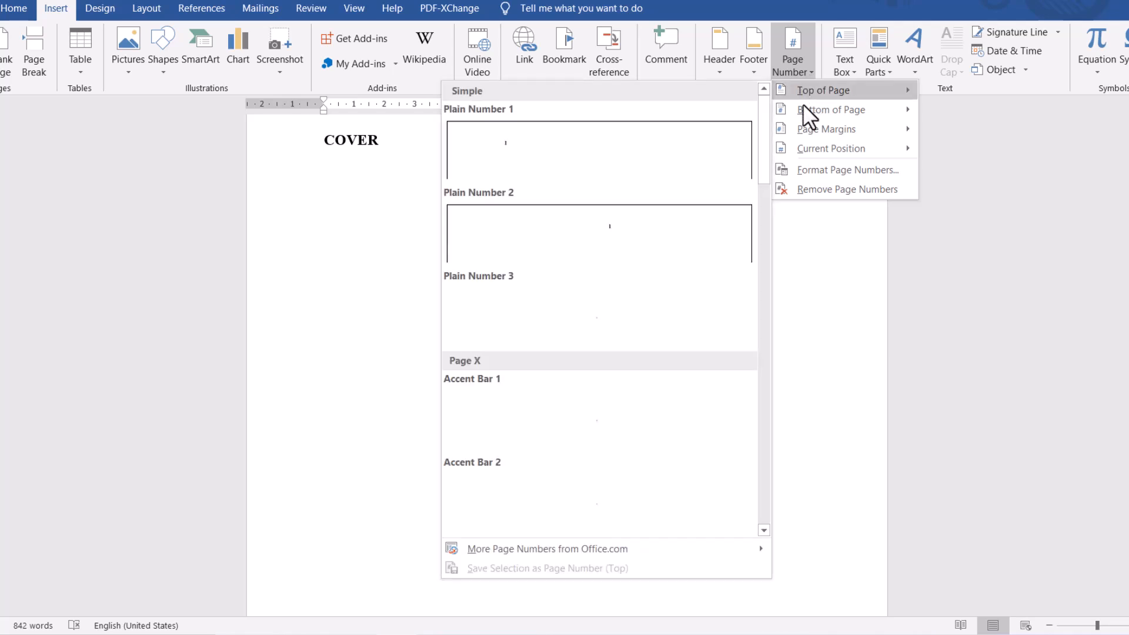
mouse_move(803, 103)
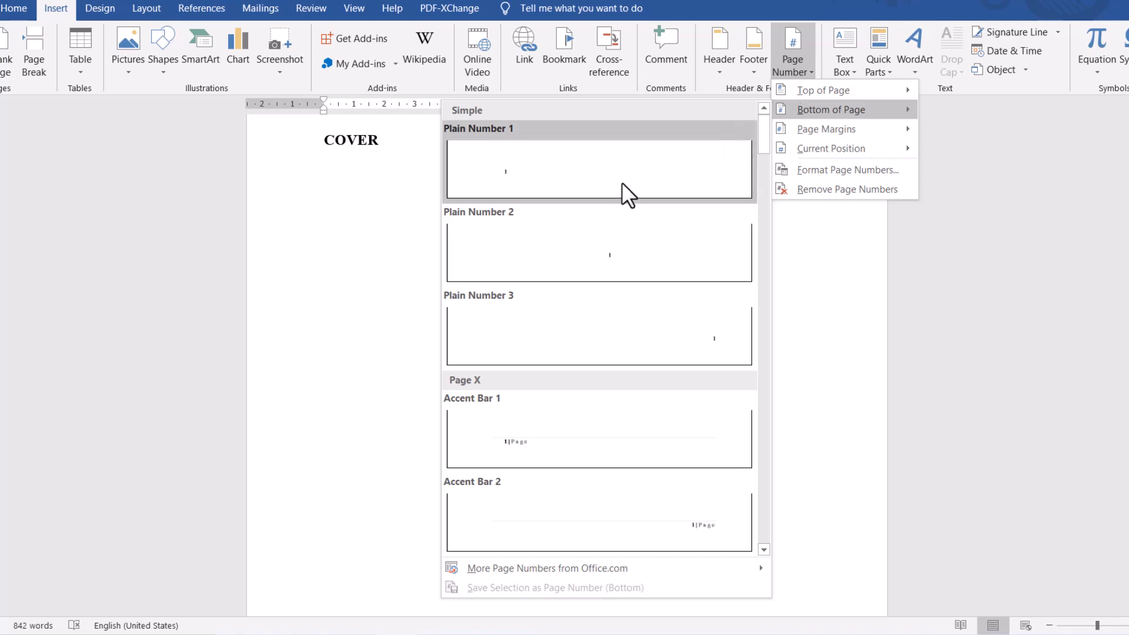
left_click(624, 259)
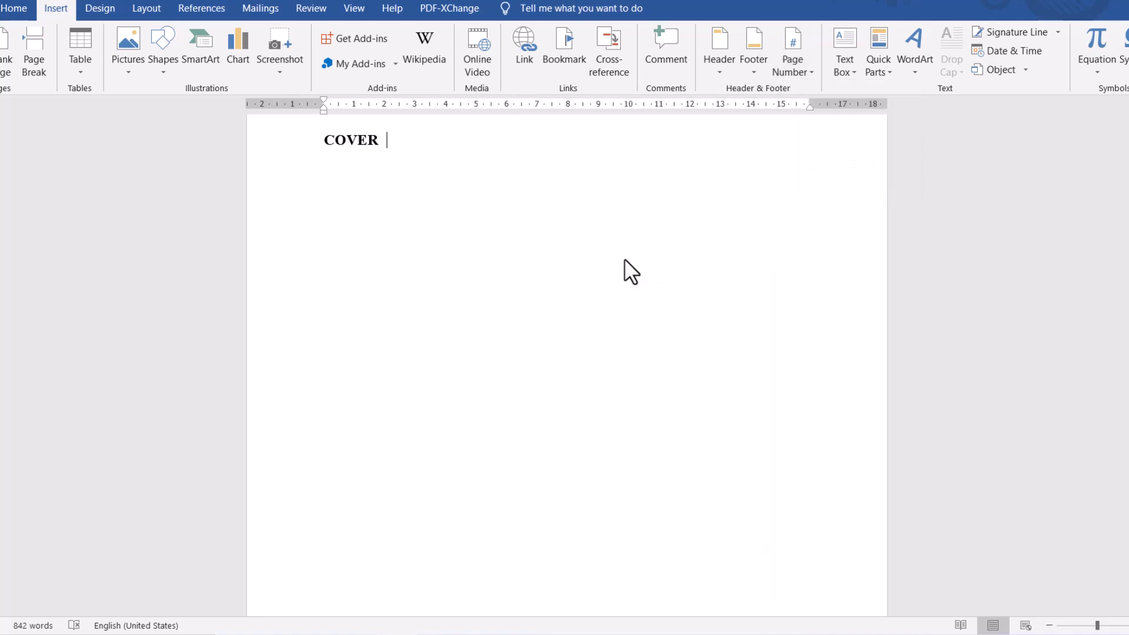
scroll(584, 451, "up", 7)
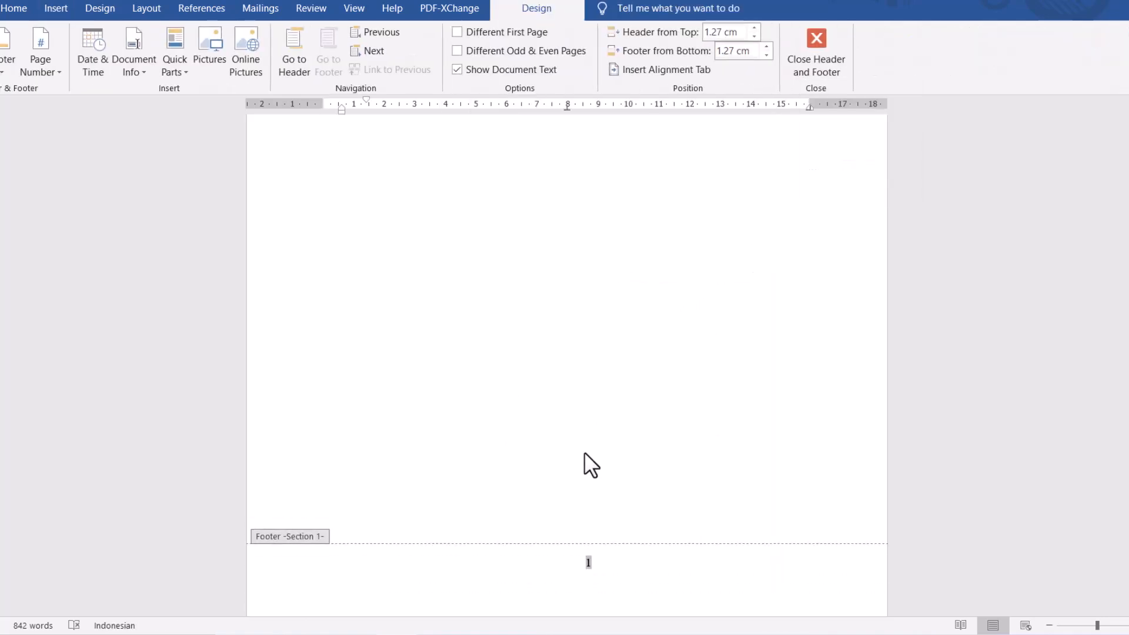
- Enable Different First Page for the COVER section's footer and return to the body text on the DAFTAR ISI page
scroll(584, 451, "down", 3)
scroll(584, 452, "down", 3)
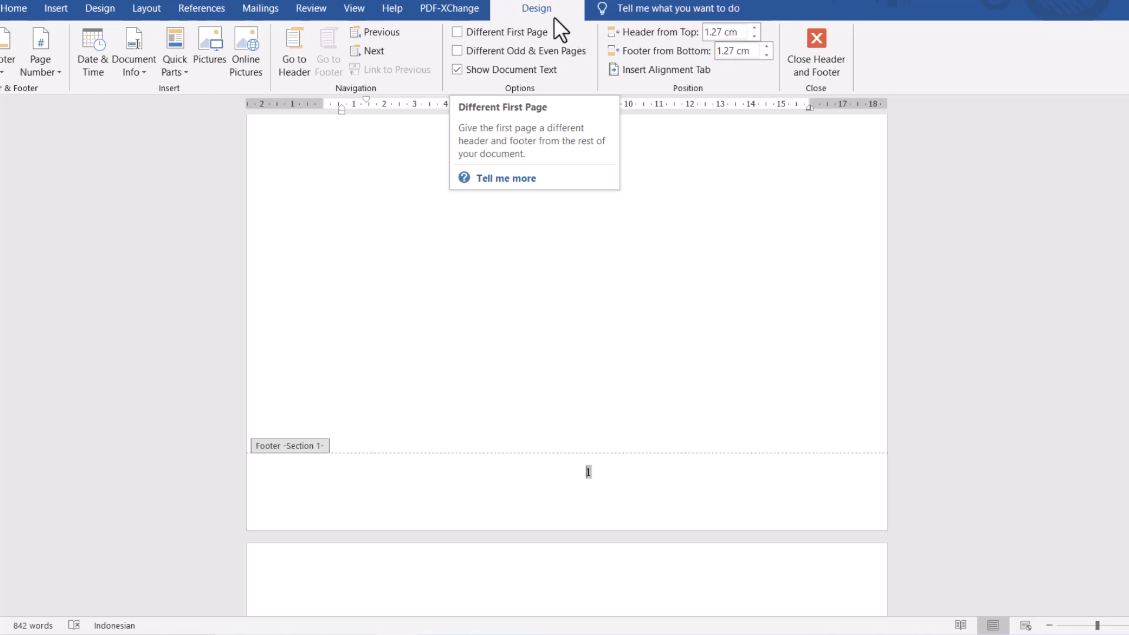
left_click(457, 33)
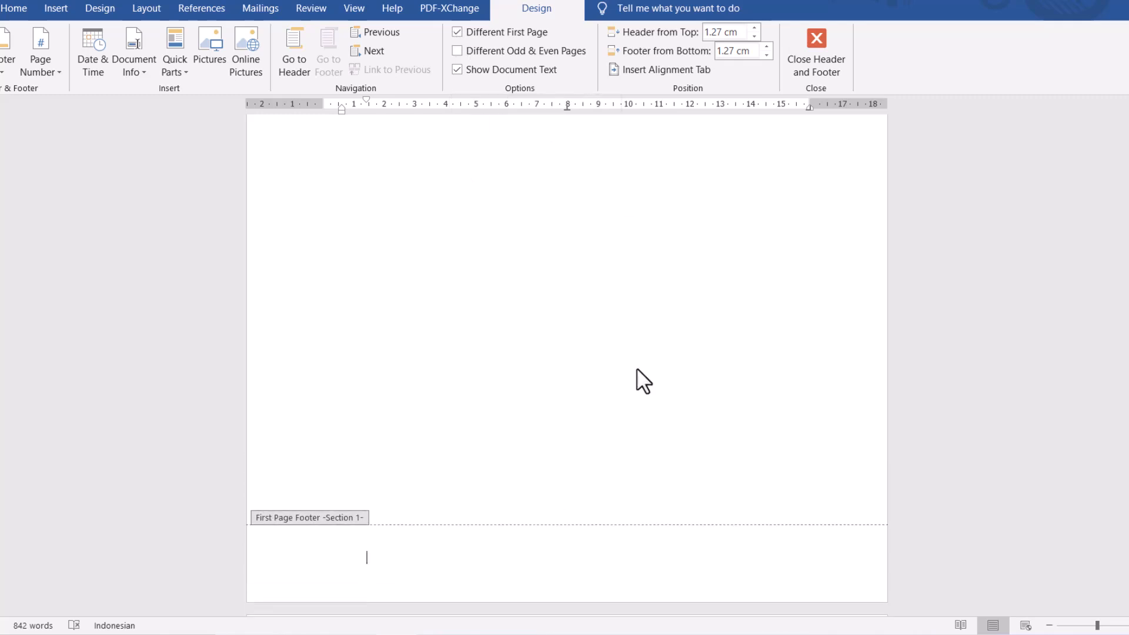
scroll(637, 368, "up", 8)
scroll(636, 369, "down", 10)
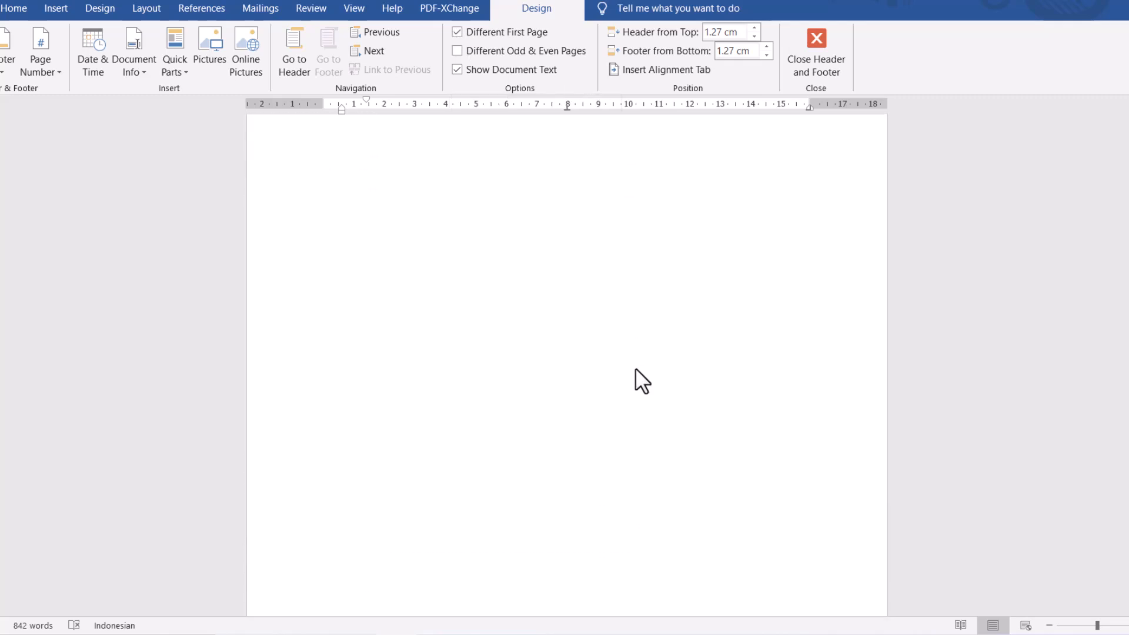
scroll(632, 370, "down", 8)
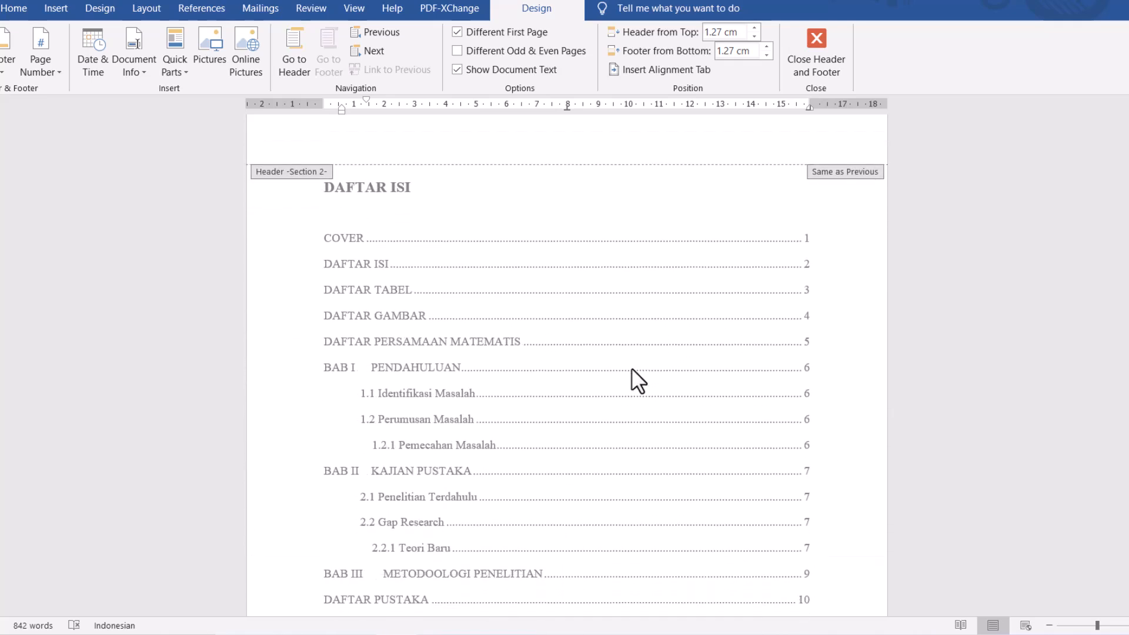
scroll(631, 368, "down", 2)
scroll(630, 368, "up", 7)
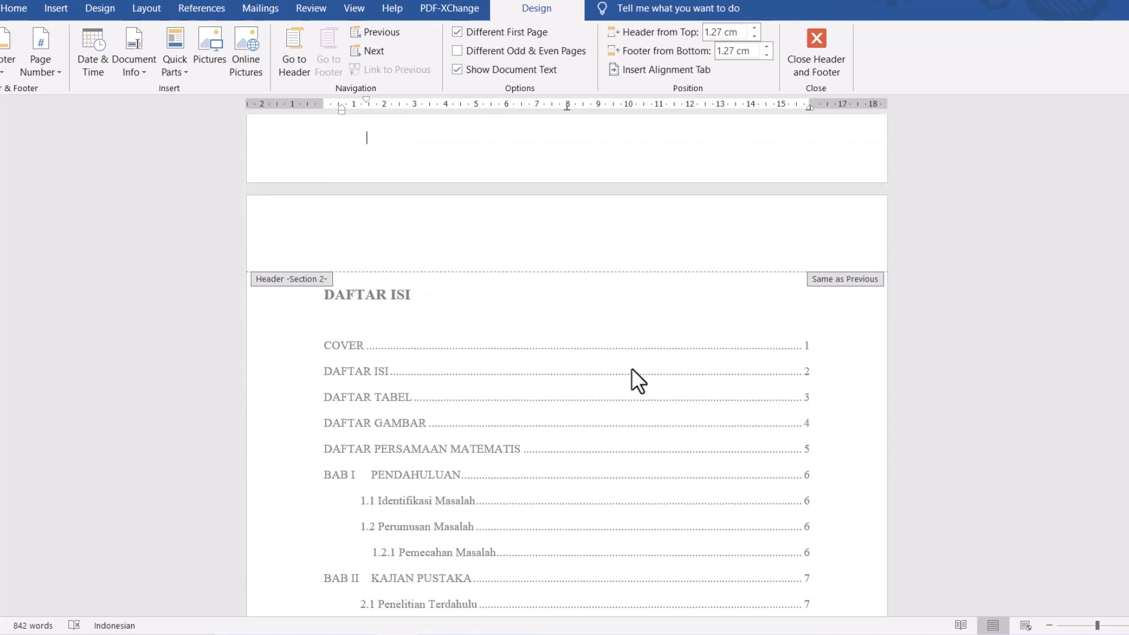
scroll(606, 365, "down", 3)
double_click(589, 371)
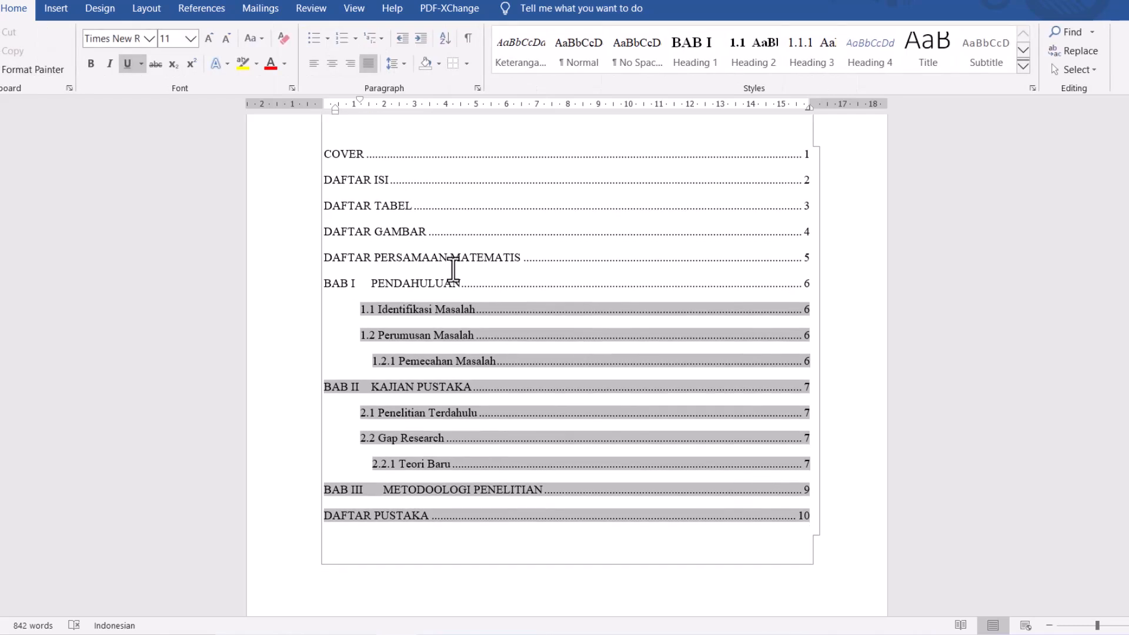
- Insert a Plain Number 2 page number at the bottom of the DAFTAR ISI page in Section 2
scroll(371, 280, "down", 3)
left_click(481, 464)
scroll(478, 461, "down", 5)
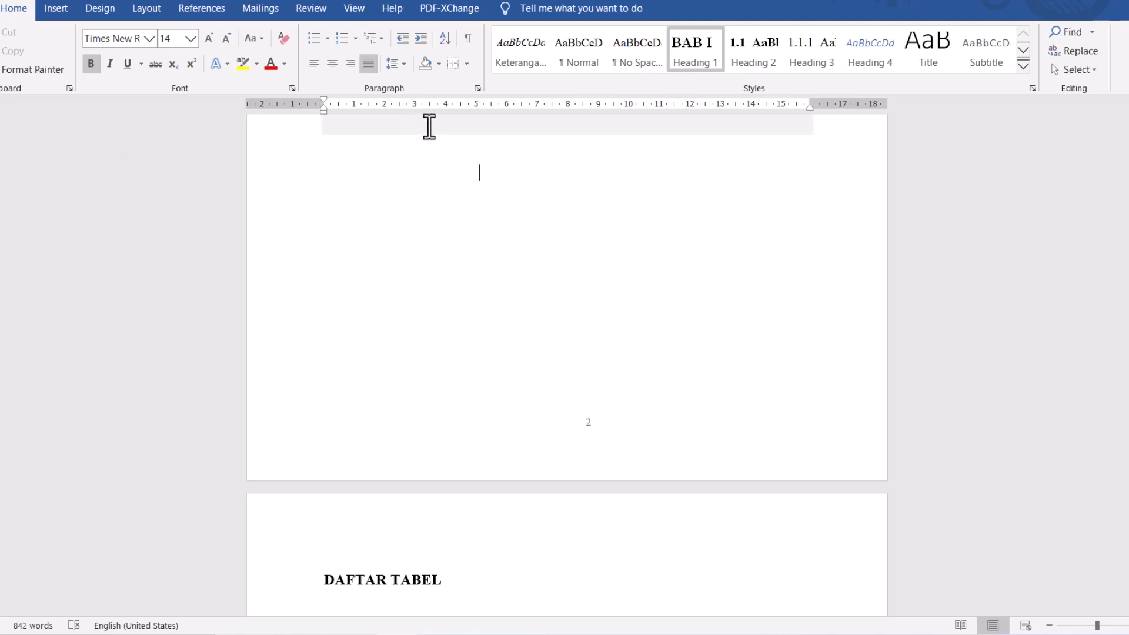
left_click(56, 8)
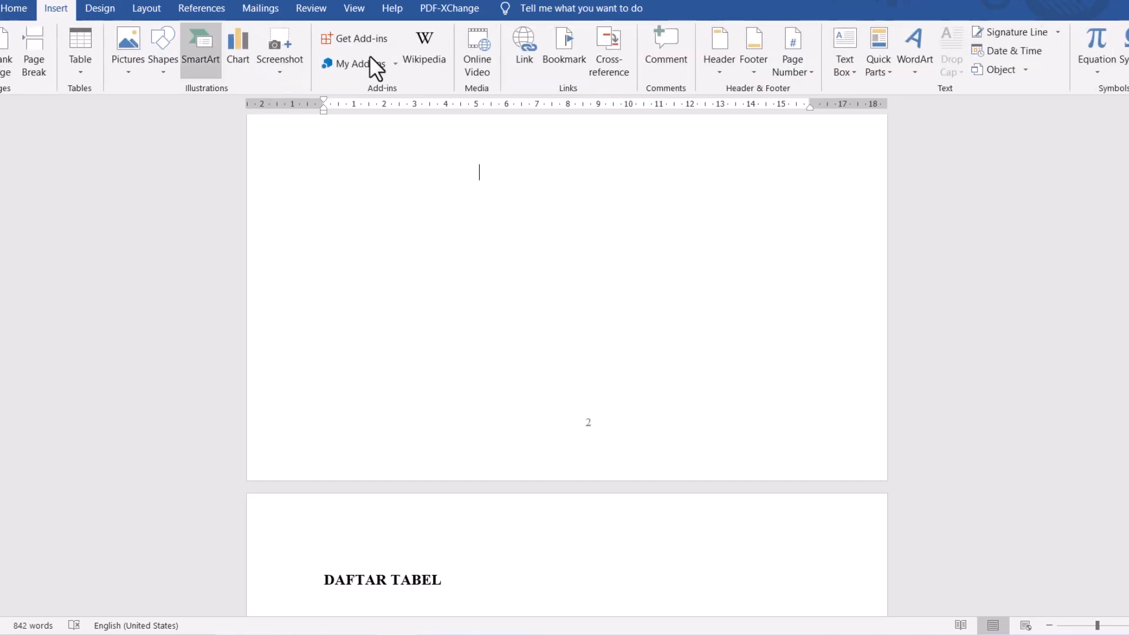
left_click(801, 73)
mouse_move(821, 112)
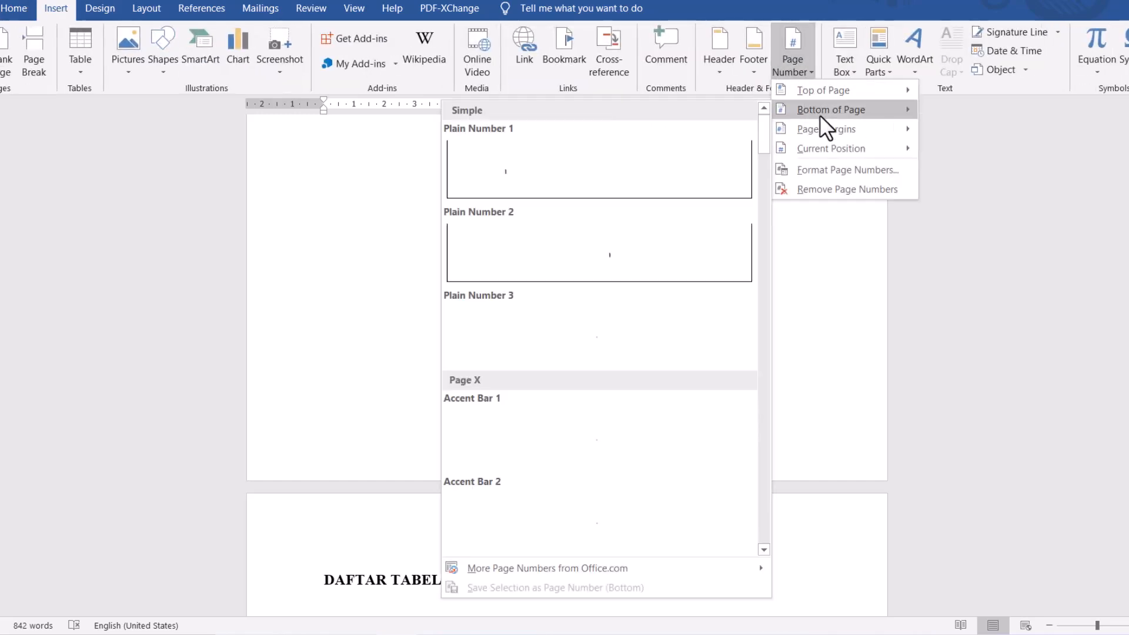
left_click(615, 263)
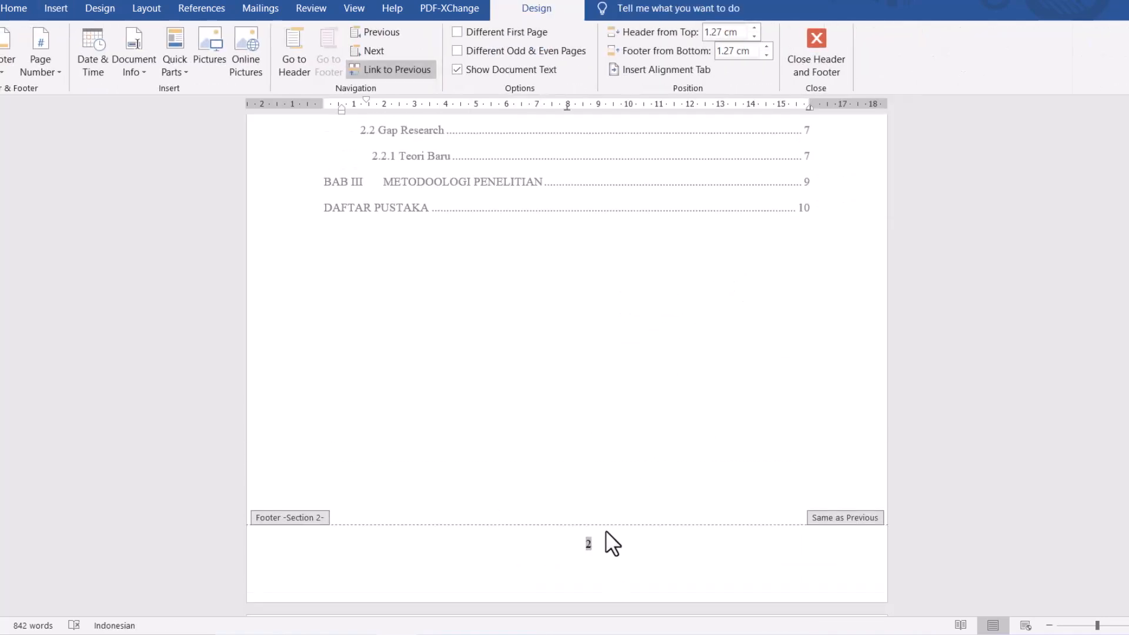
- Format the Section 2 page numbers as i, ii, iii and start the numbering at i
left_click_drag(599, 547, 572, 549)
left_click(597, 544)
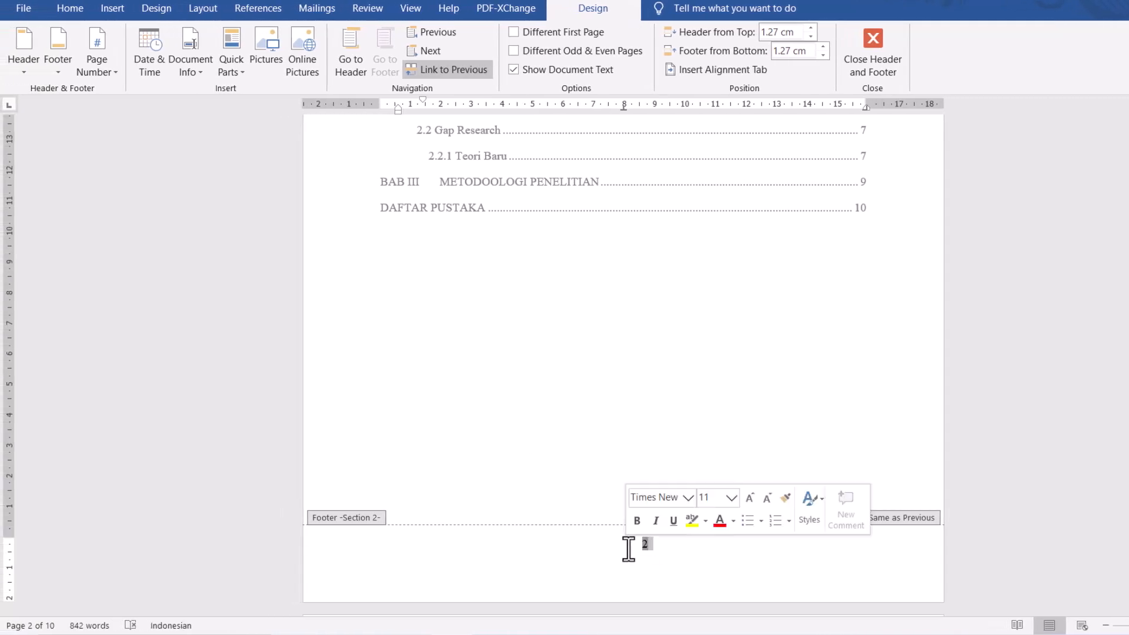
scroll(566, 337, "down", 5)
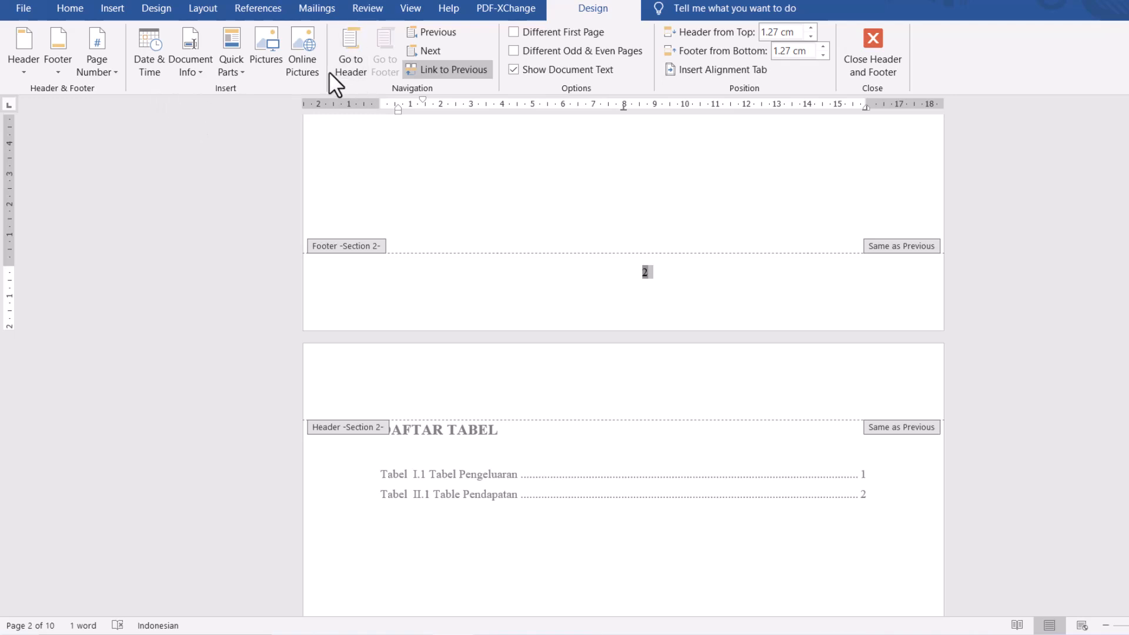
left_click(113, 74)
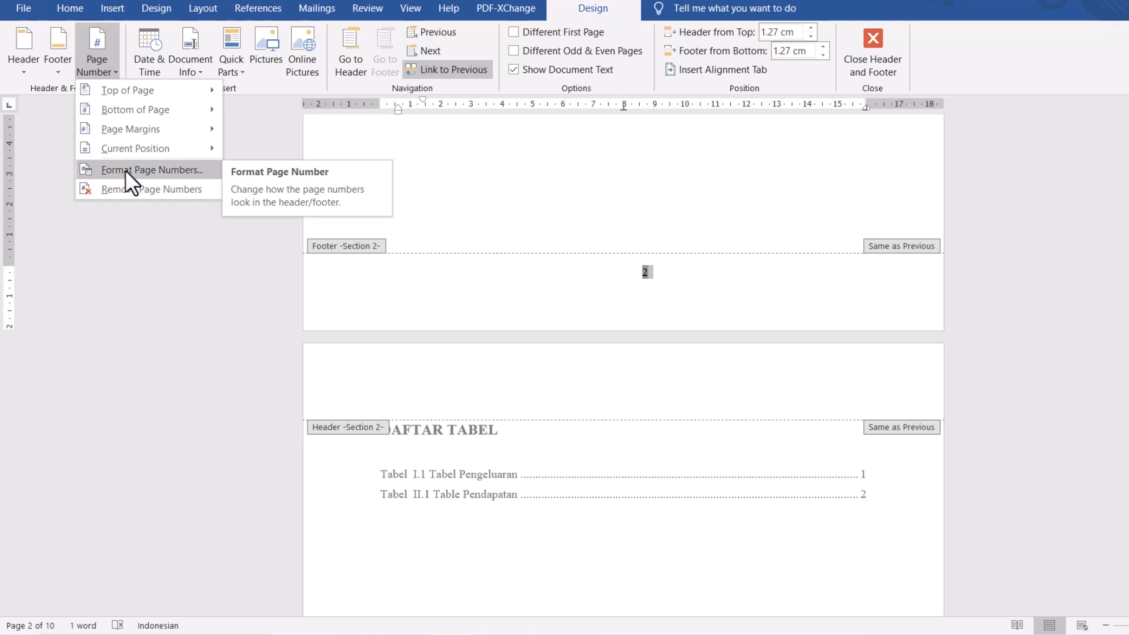
left_click(125, 169)
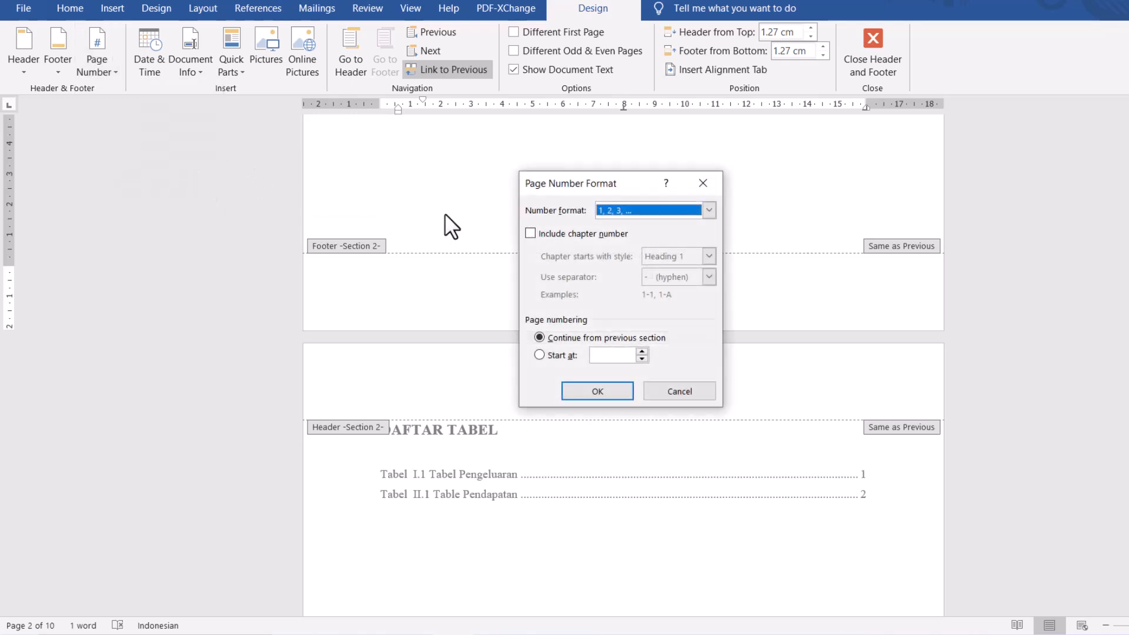
left_click(682, 215)
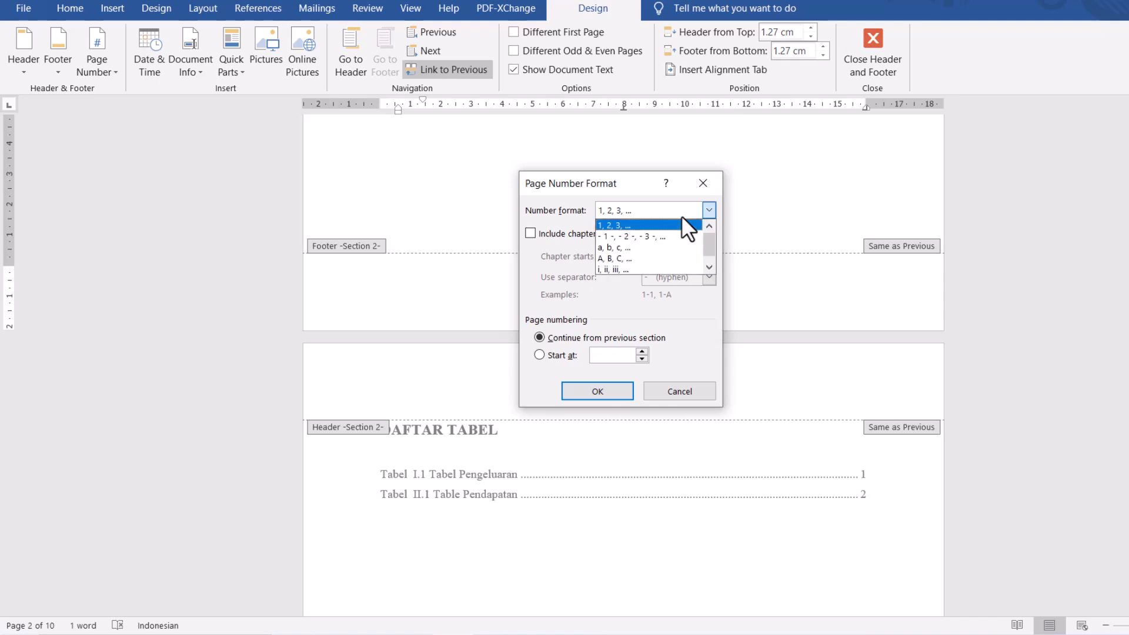
left_click(619, 270)
left_click(538, 354)
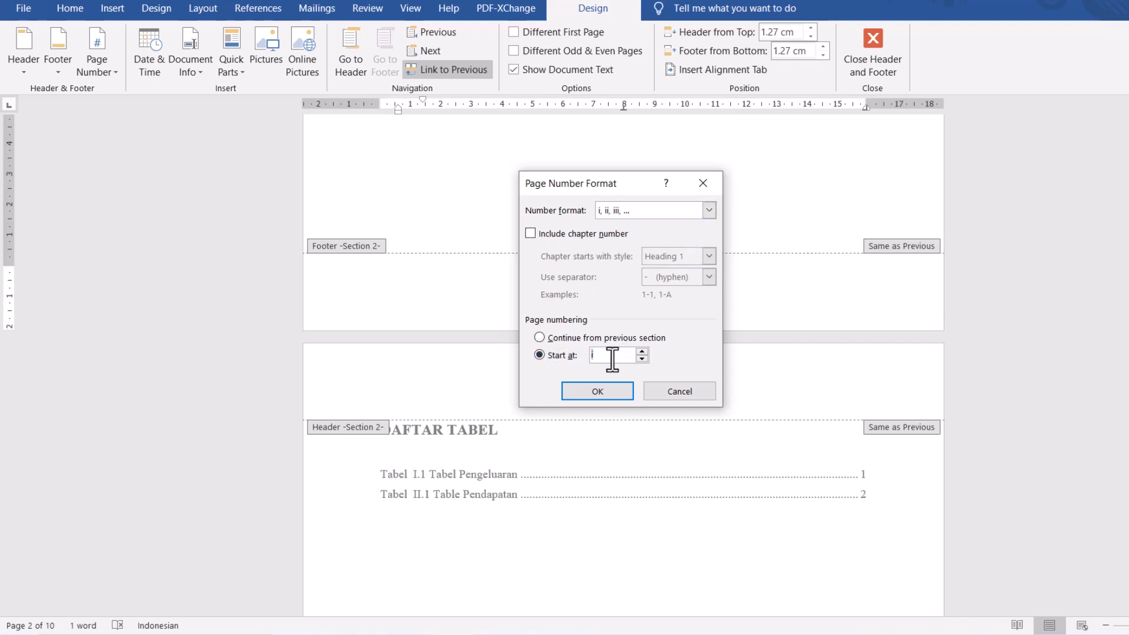
left_click(600, 393)
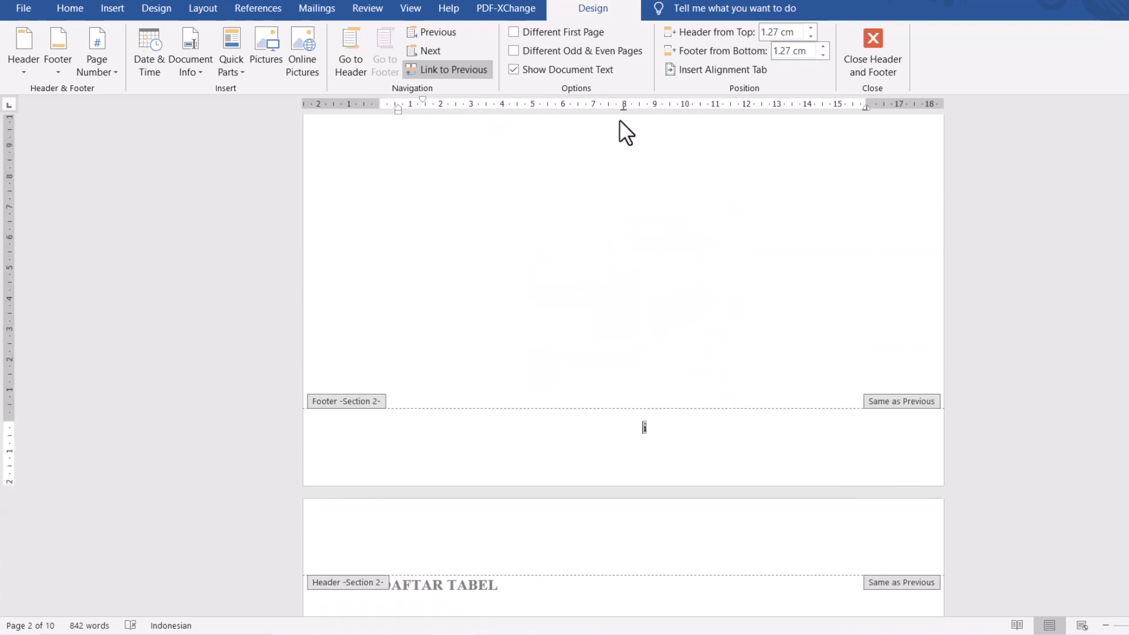
- Try justified alignment on the DAFTAR ISI footer page number, and set it back to centred
left_click(70, 8)
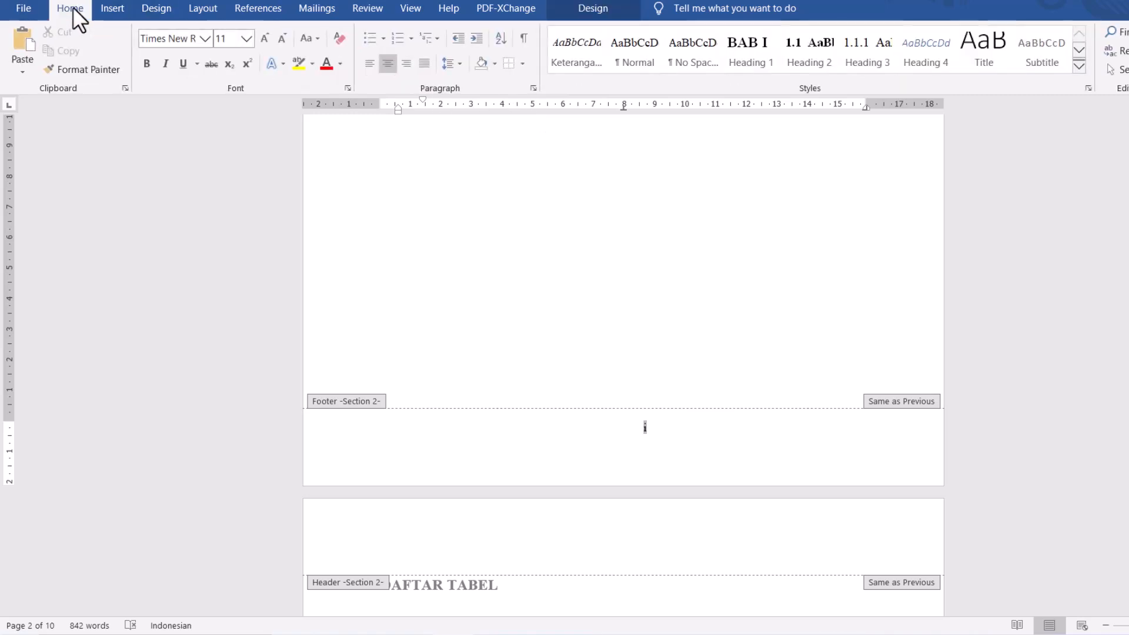
left_click(417, 61)
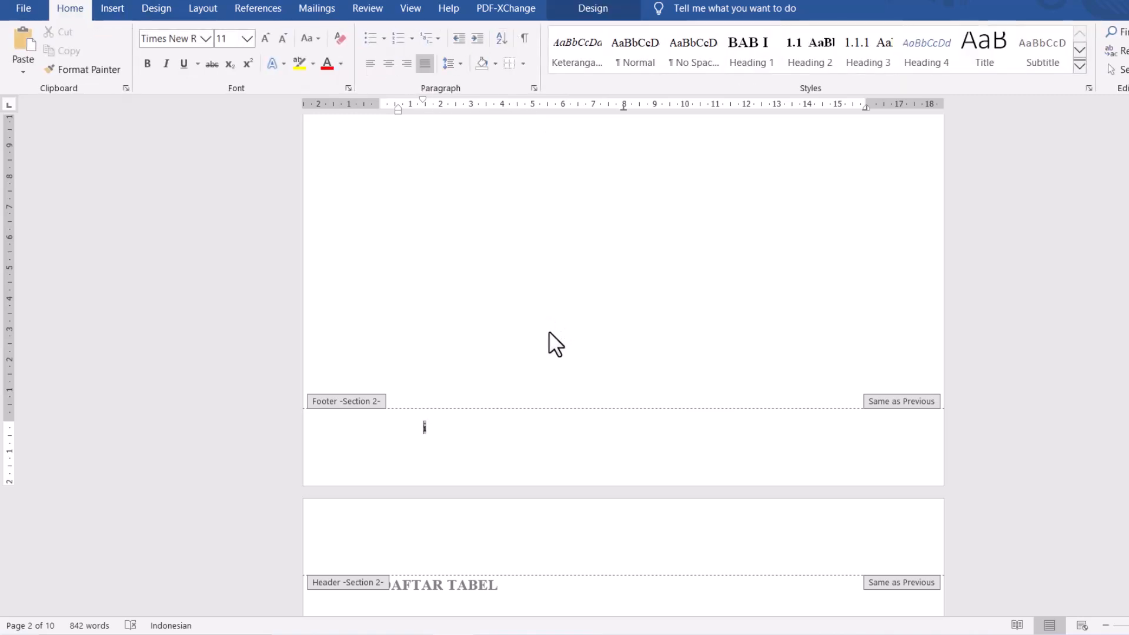
left_click(389, 65)
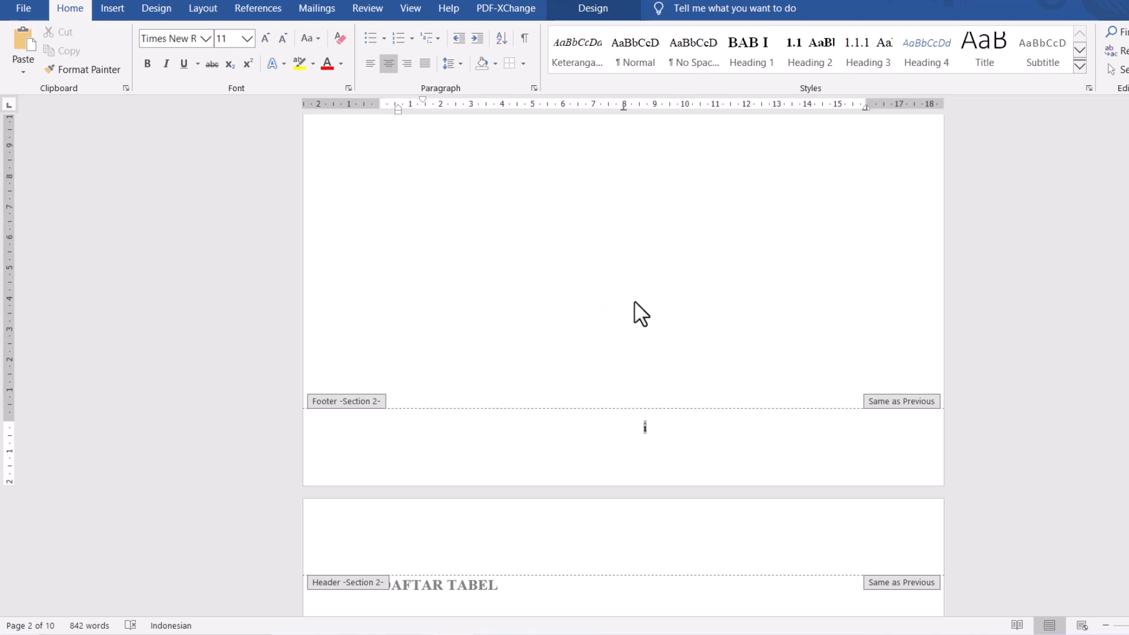
- Examine the footer page numbers from DAFTAR TABEL through DAFTAR PERSAMAAN MATEMATIS, up to the start of BAB I
scroll(634, 302, "down", 10)
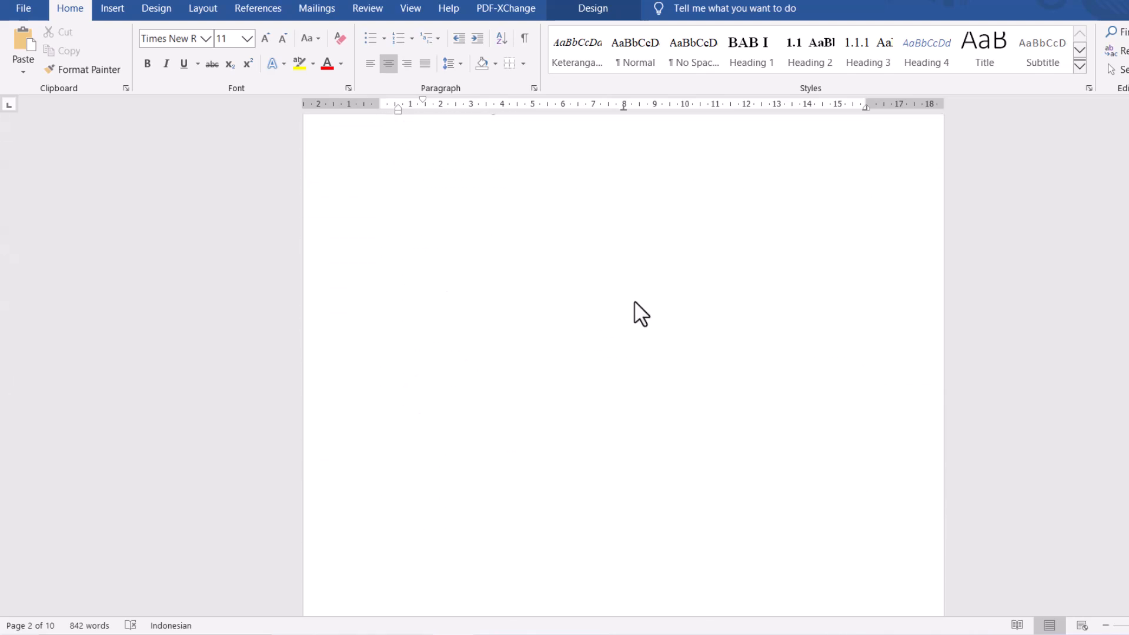
scroll(634, 301, "down", 5)
left_click(678, 377)
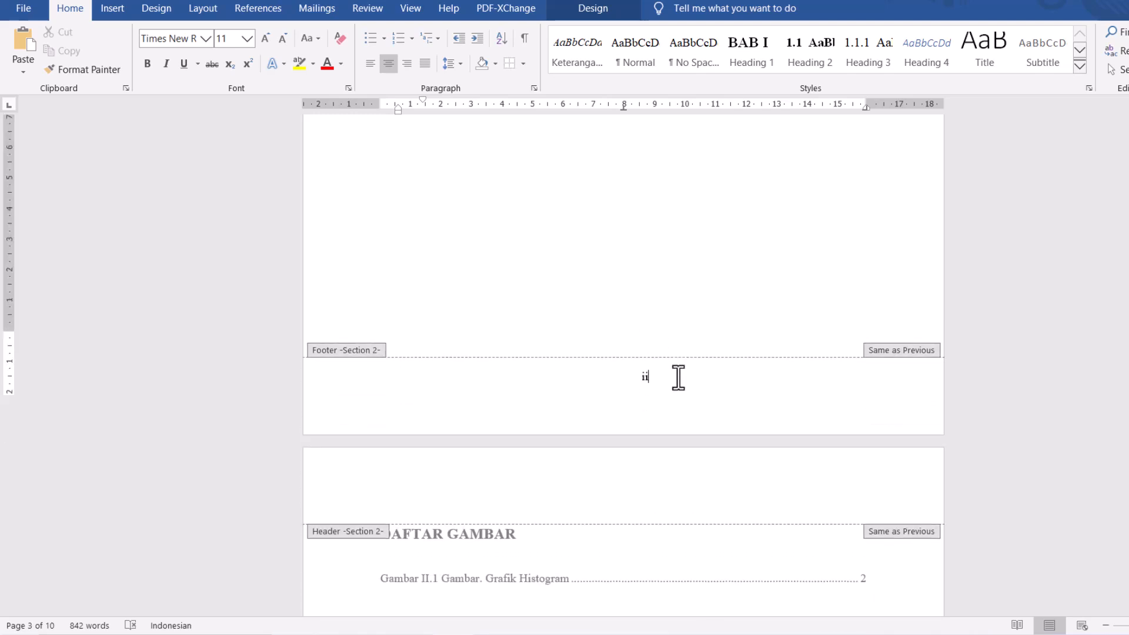
scroll(672, 375, "down", 14)
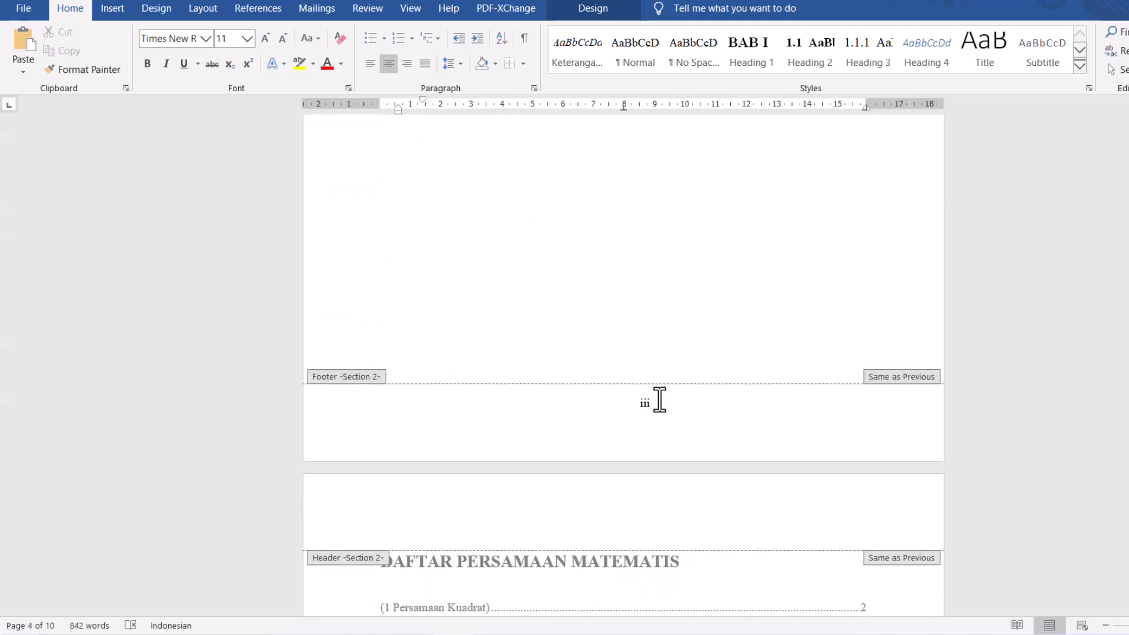
scroll(658, 398, "down", 10)
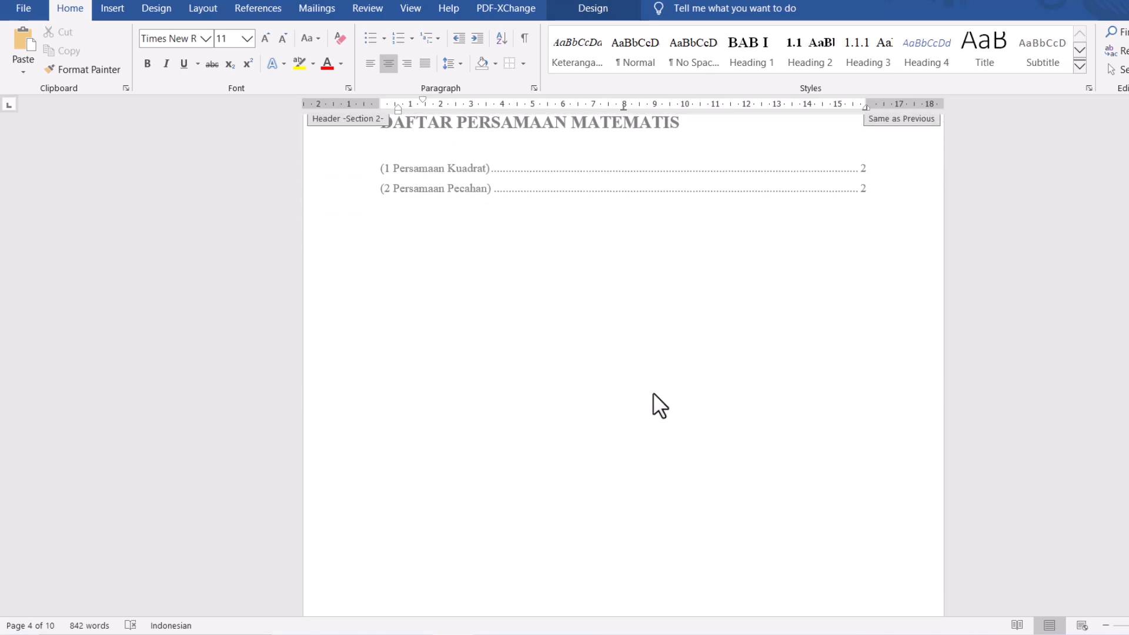
scroll(653, 400, "down", 8)
scroll(670, 425, "down", 7)
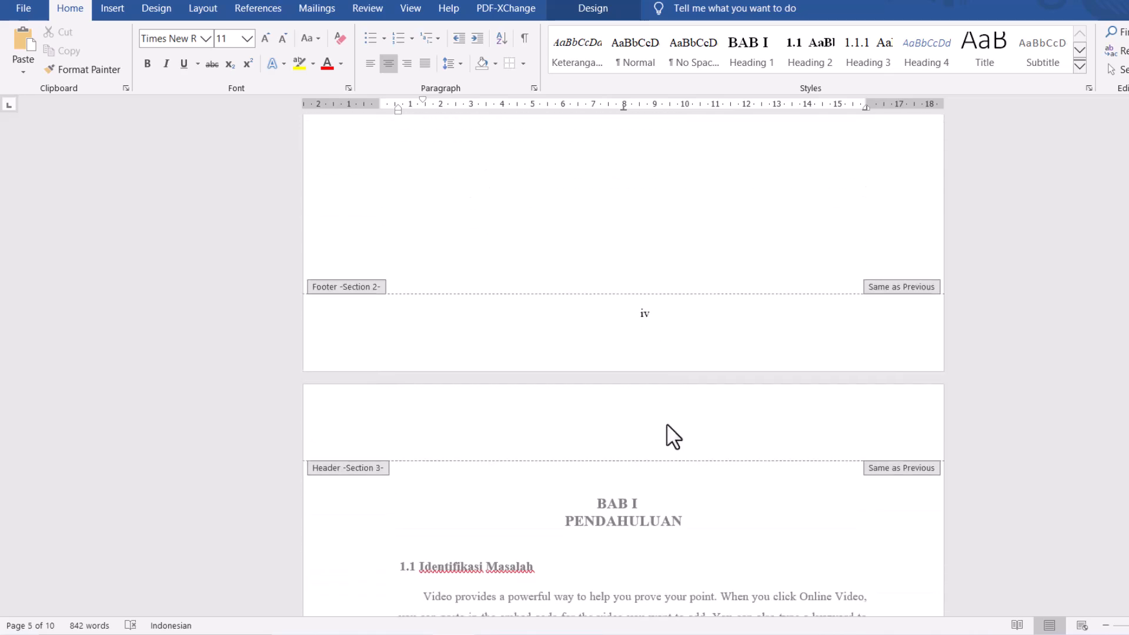
- Close footer editing and check the page number on the BAB I page
key("Escape")
left_click(640, 360)
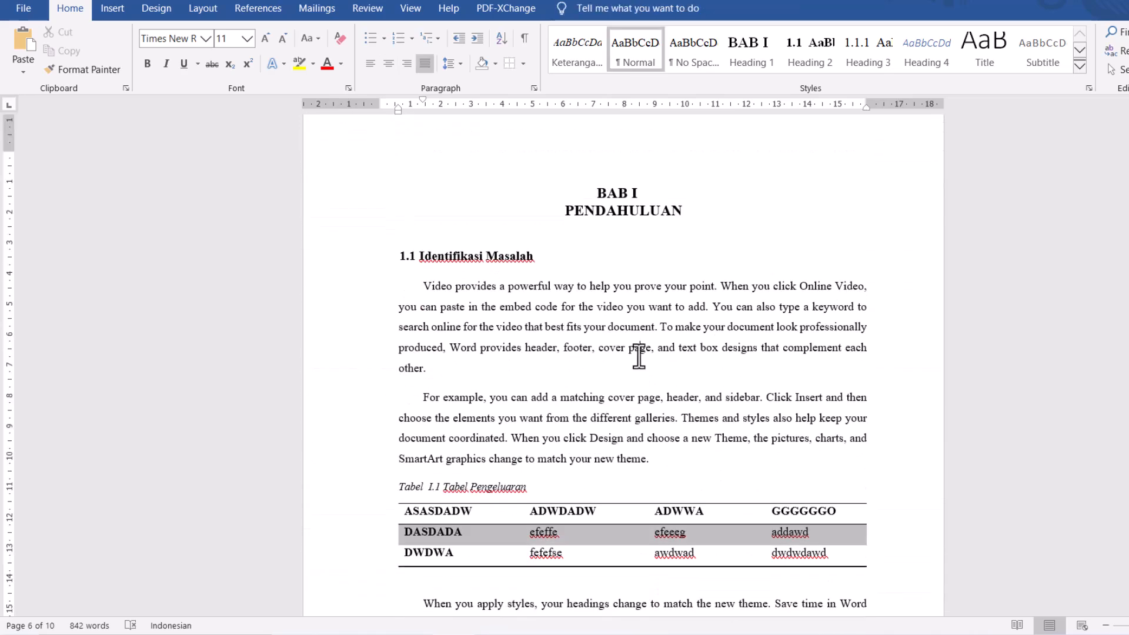
scroll(639, 357, "down", 8)
scroll(647, 424, "down", 1)
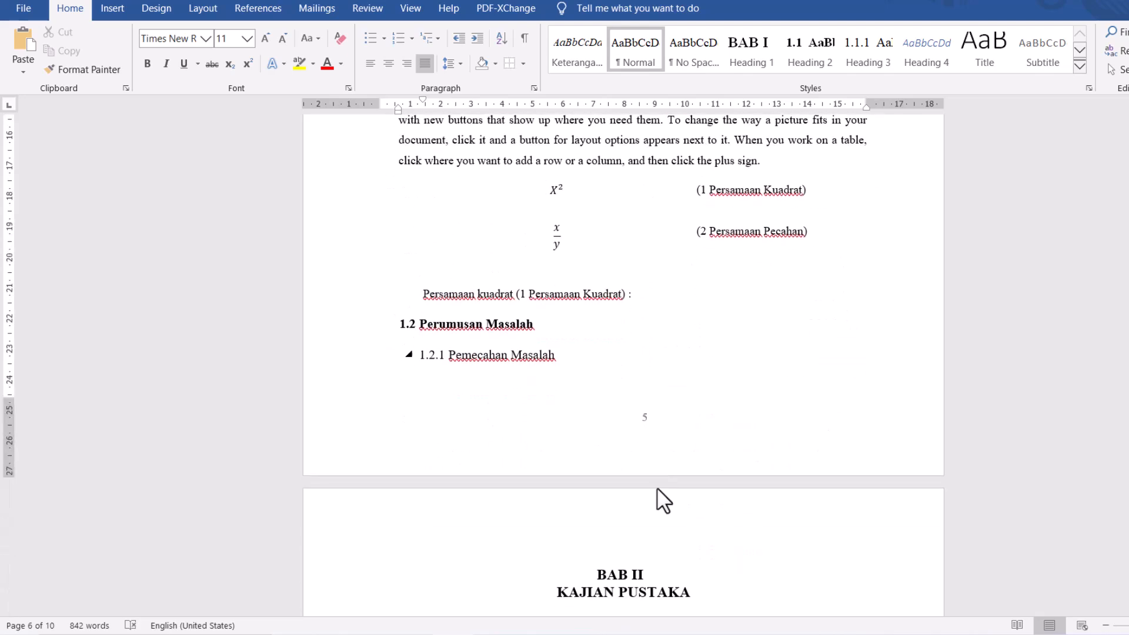
scroll(647, 420, "up", 8)
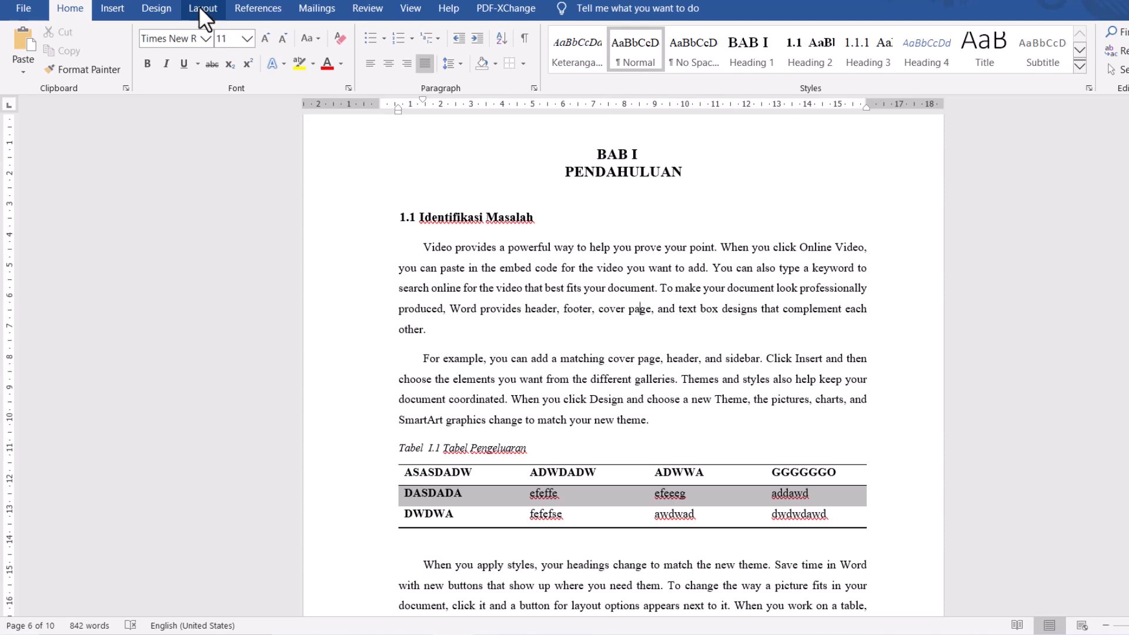
left_click(203, 11)
left_click(225, 33)
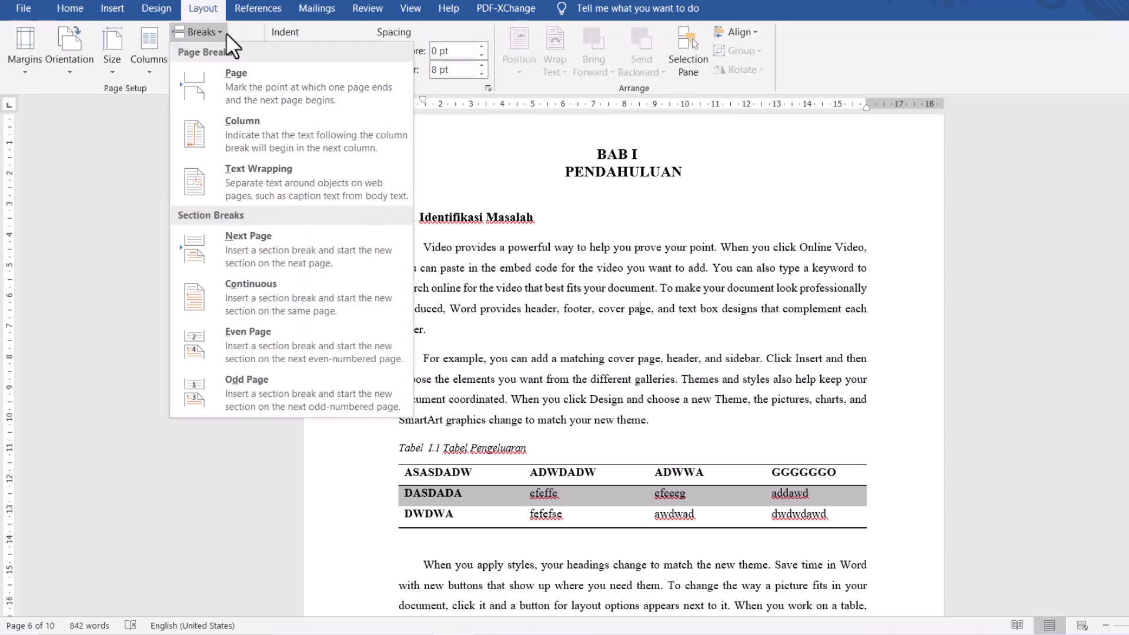
left_click(211, 11)
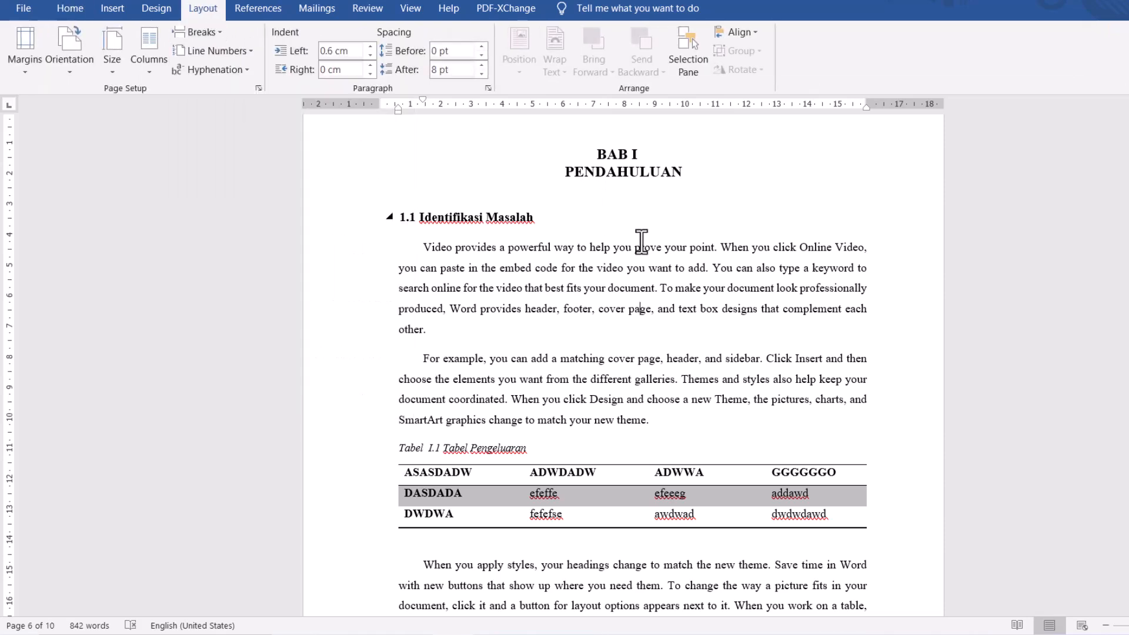
- Set the Section 3 page numbering on the BAB I page to start at 1 and leave the footer
scroll(728, 271, "down", 5)
scroll(729, 271, "down", 3)
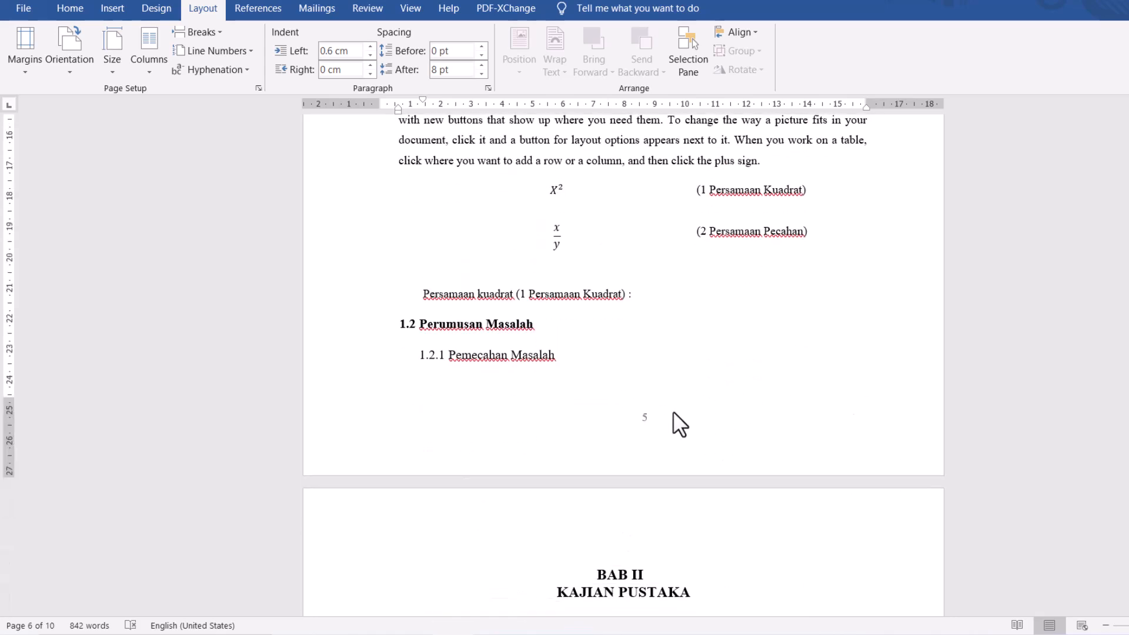
double_click(658, 416)
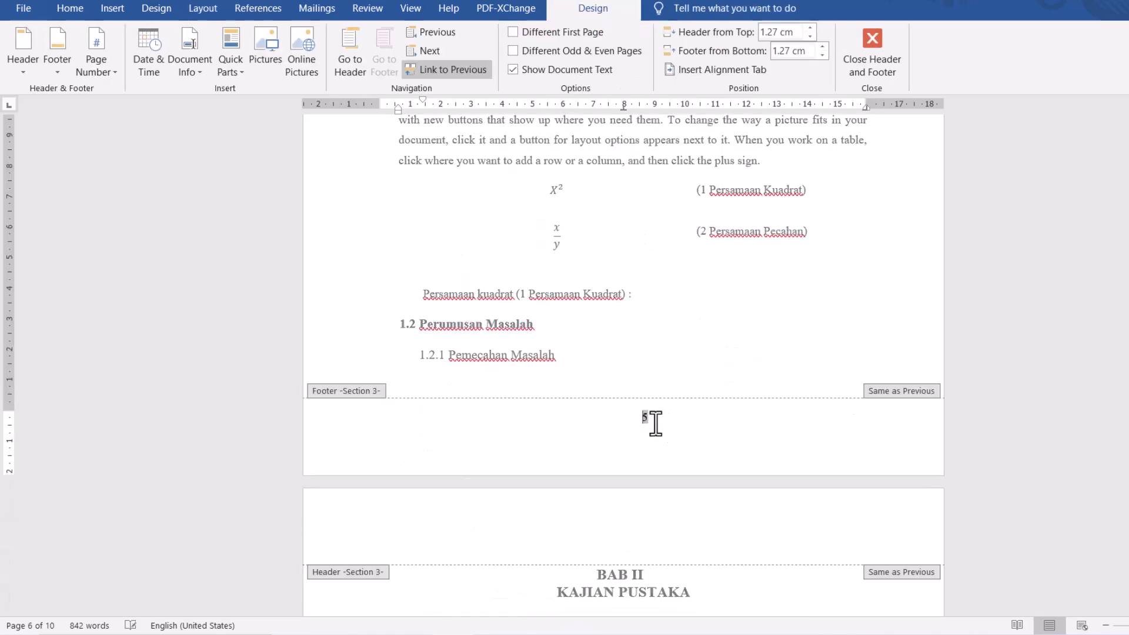
left_click(100, 68)
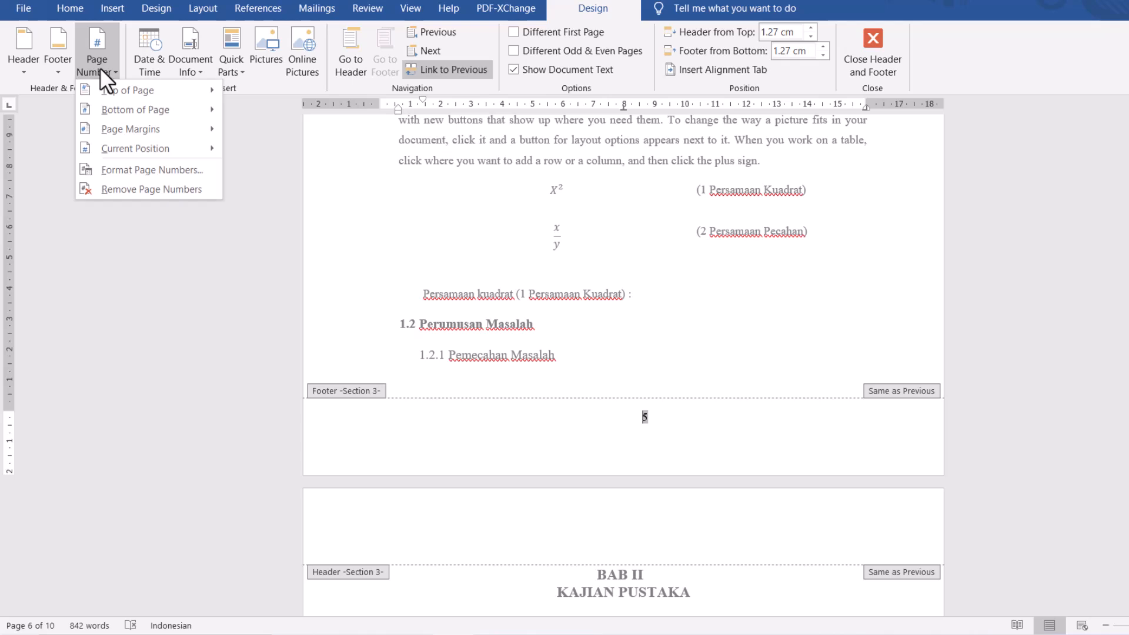
left_click(105, 171)
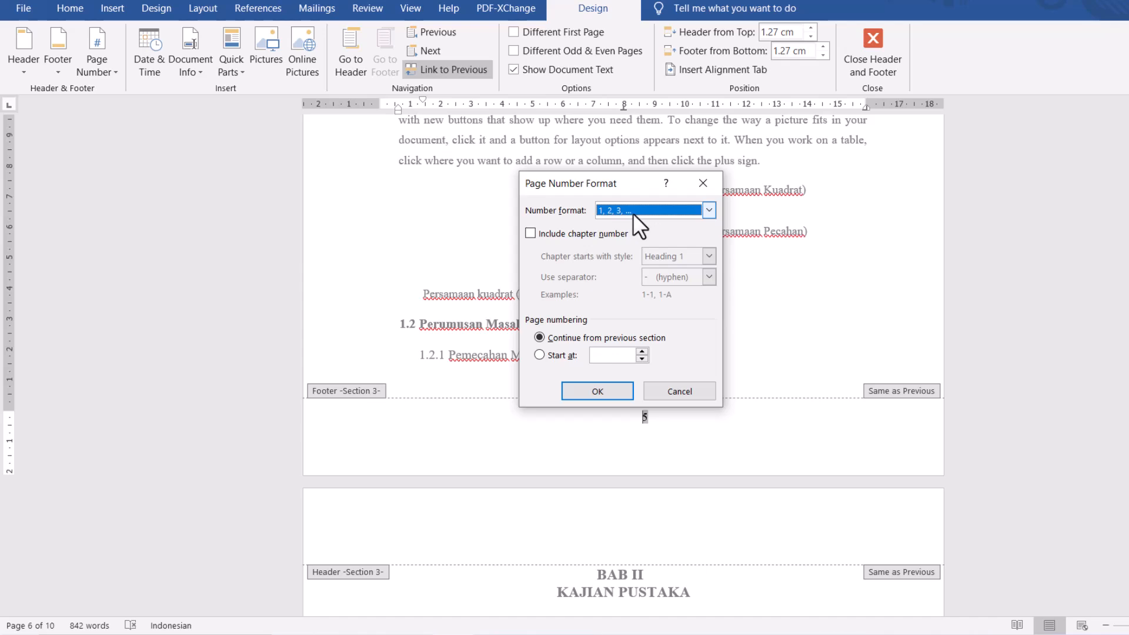
left_click(539, 356)
left_click(615, 358)
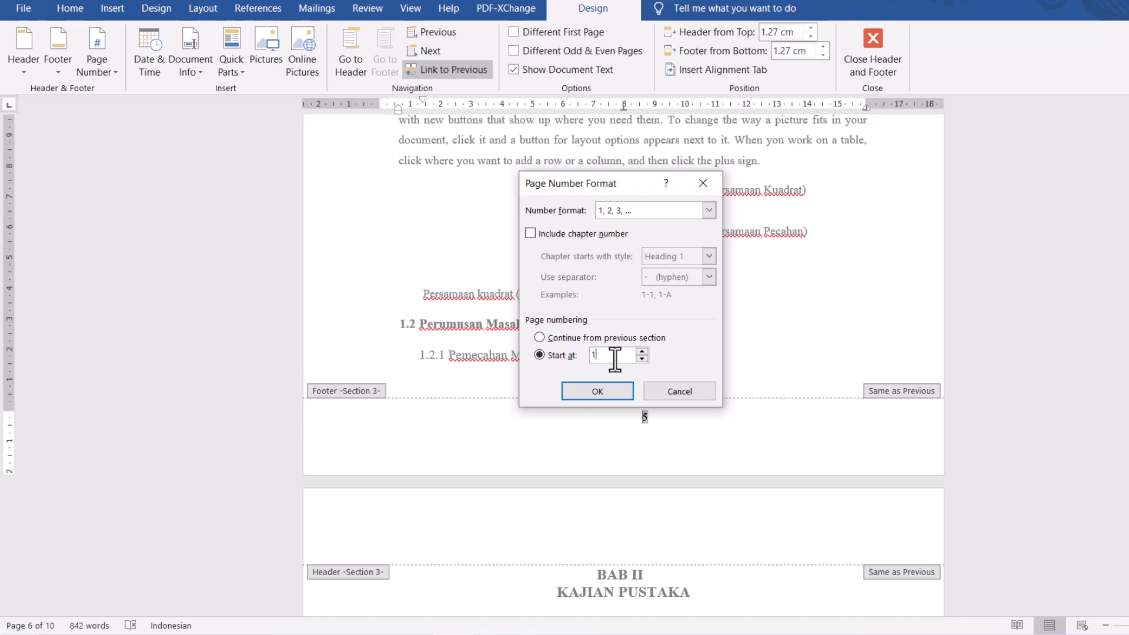
left_click(598, 392)
double_click(677, 404)
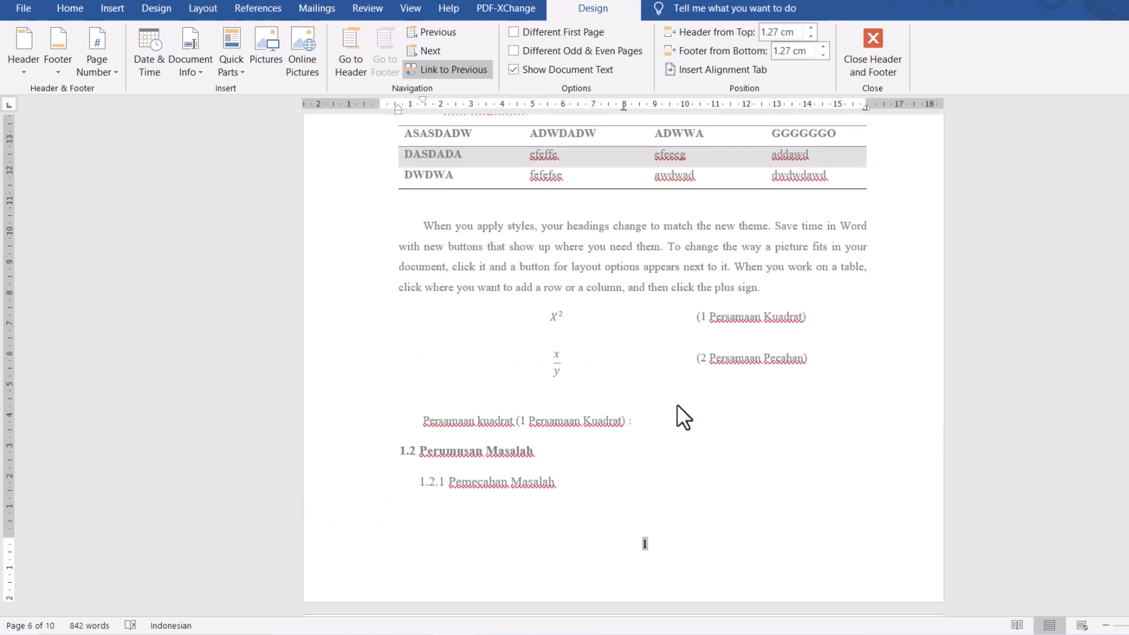
- Examine the footer page numbers from the end of the front matter through the BAB chapters to the document's last page
scroll(665, 378, "up", 6)
scroll(664, 374, "up", 2)
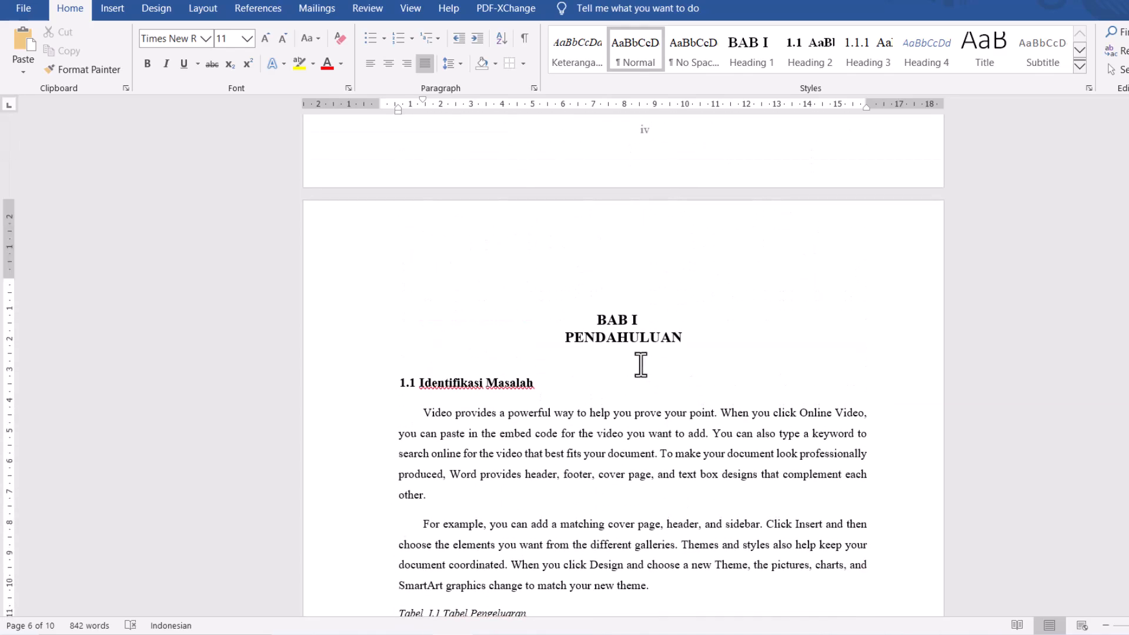
left_click(634, 335)
scroll(634, 335, "down", 6)
scroll(634, 340, "down", 15)
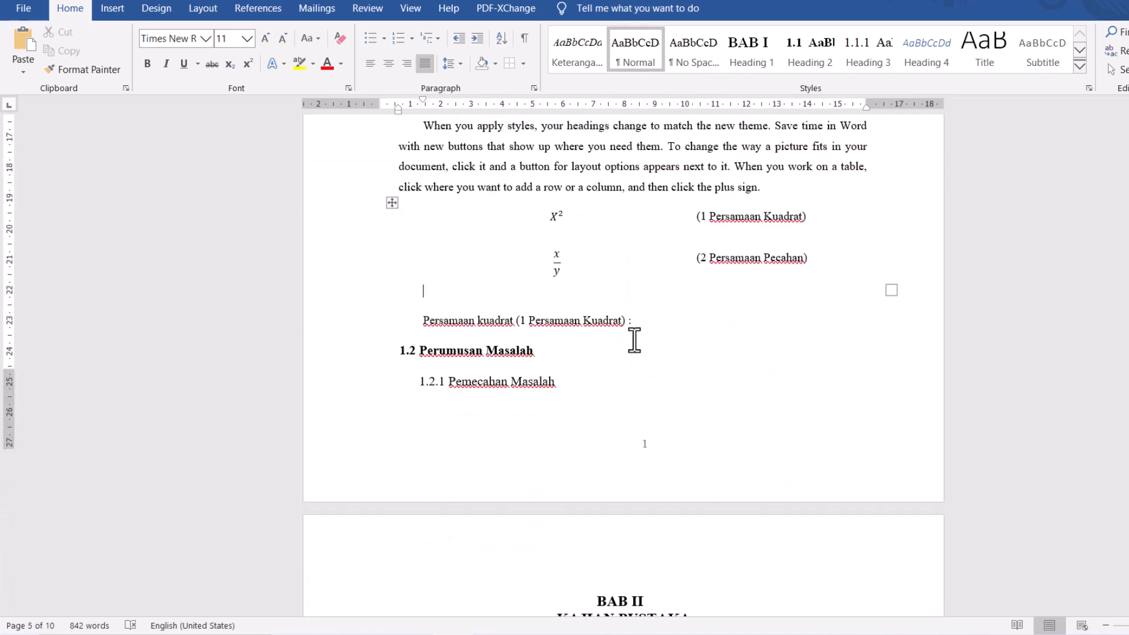
scroll(634, 340, "down", 15)
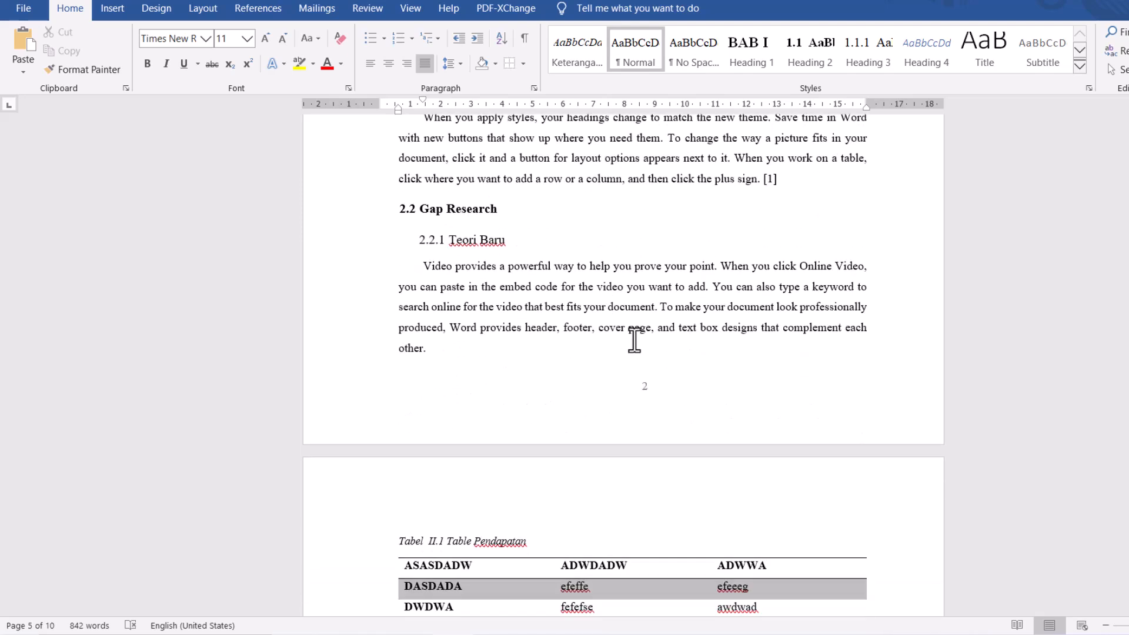
scroll(634, 340, "down", 15)
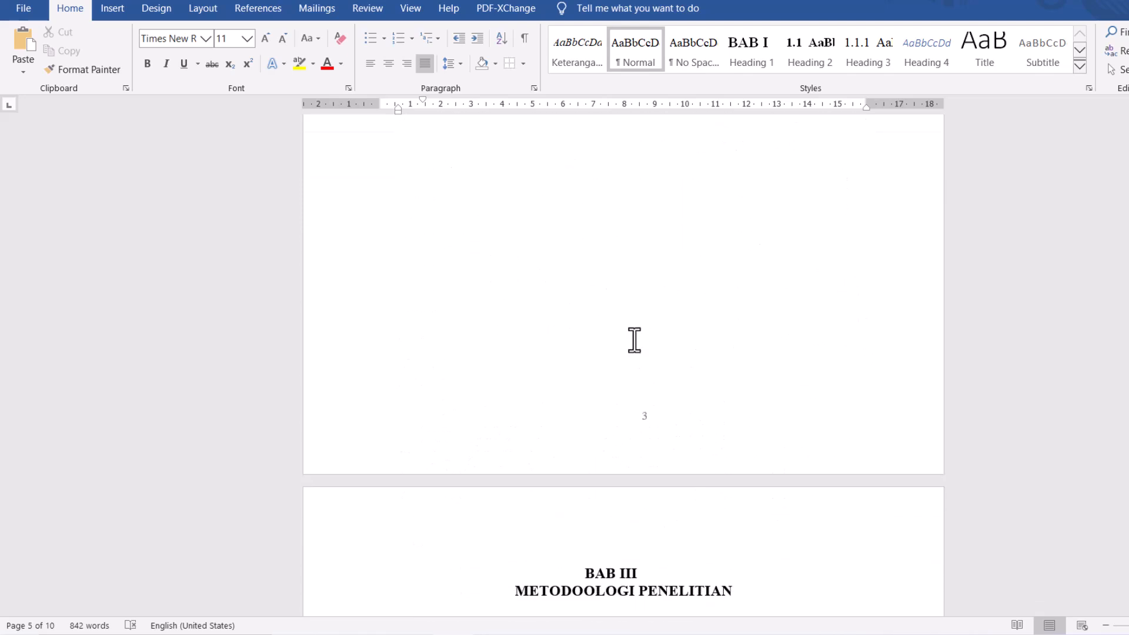
scroll(634, 340, "down", 15)
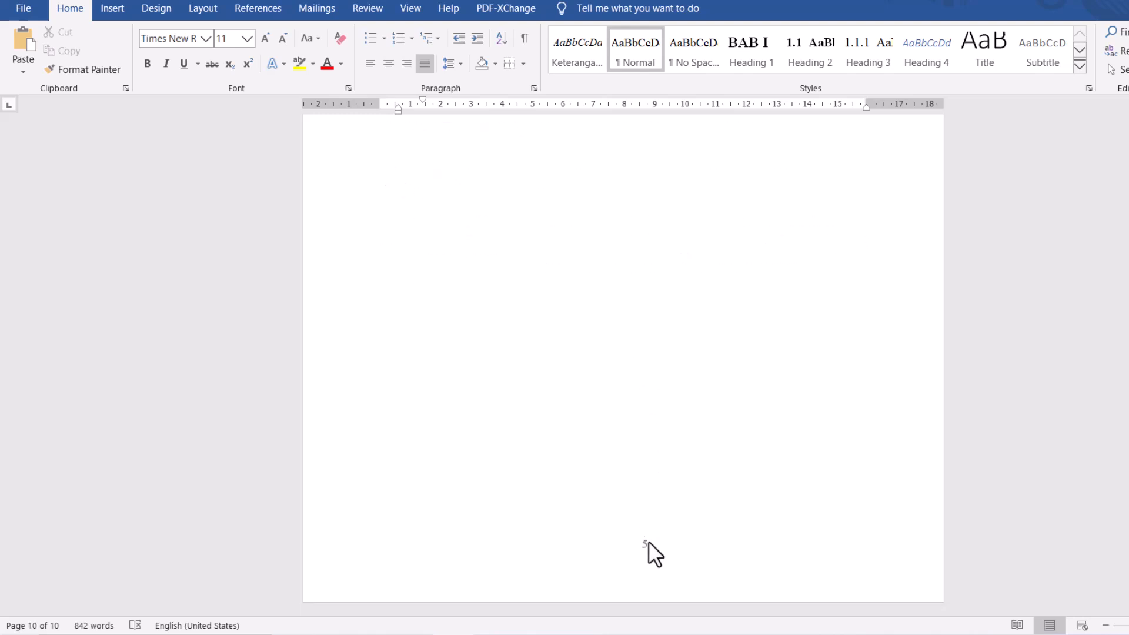
- Change the Section 4 page number format on the last page to i, ii, iii, continuing from the previous section, and close the footer
double_click(648, 541)
left_click_drag(651, 544, 633, 545)
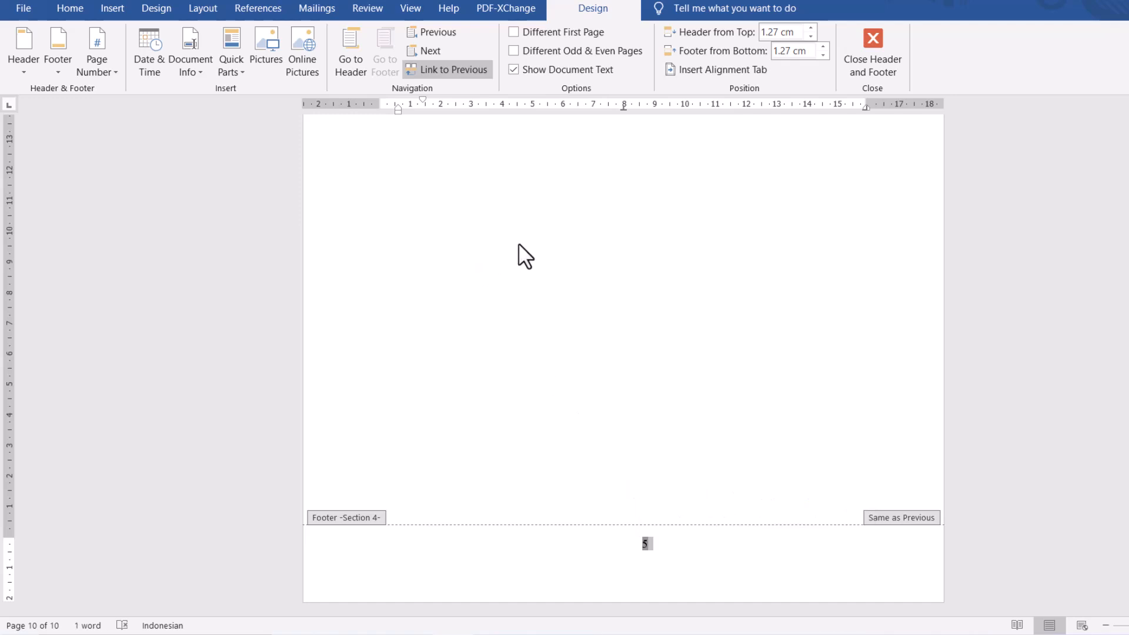
left_click(97, 65)
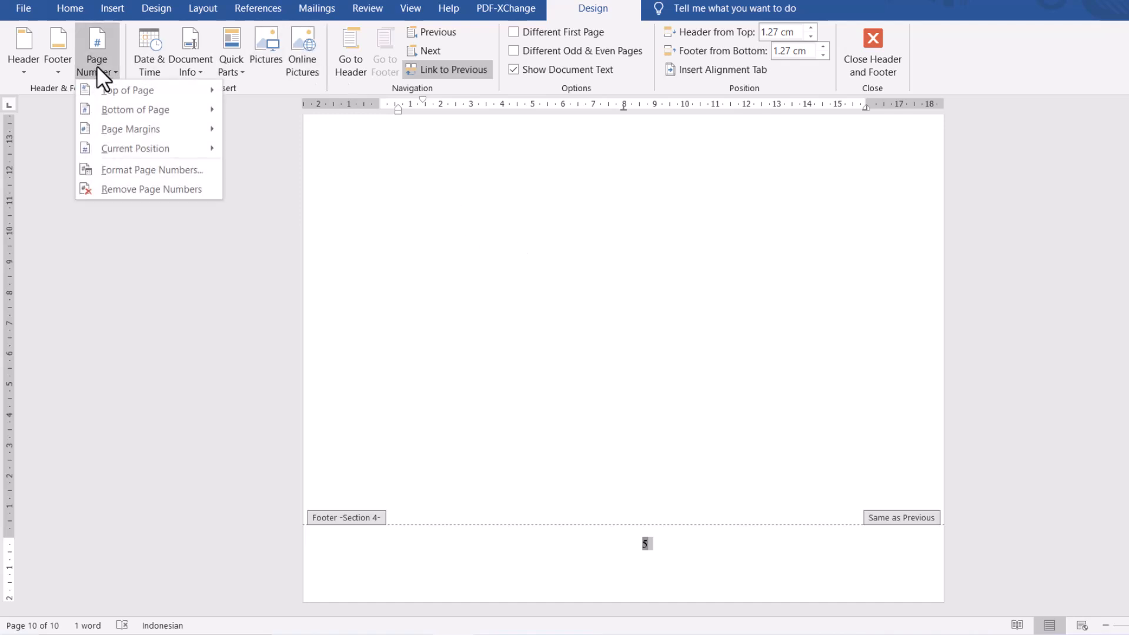
left_click(125, 174)
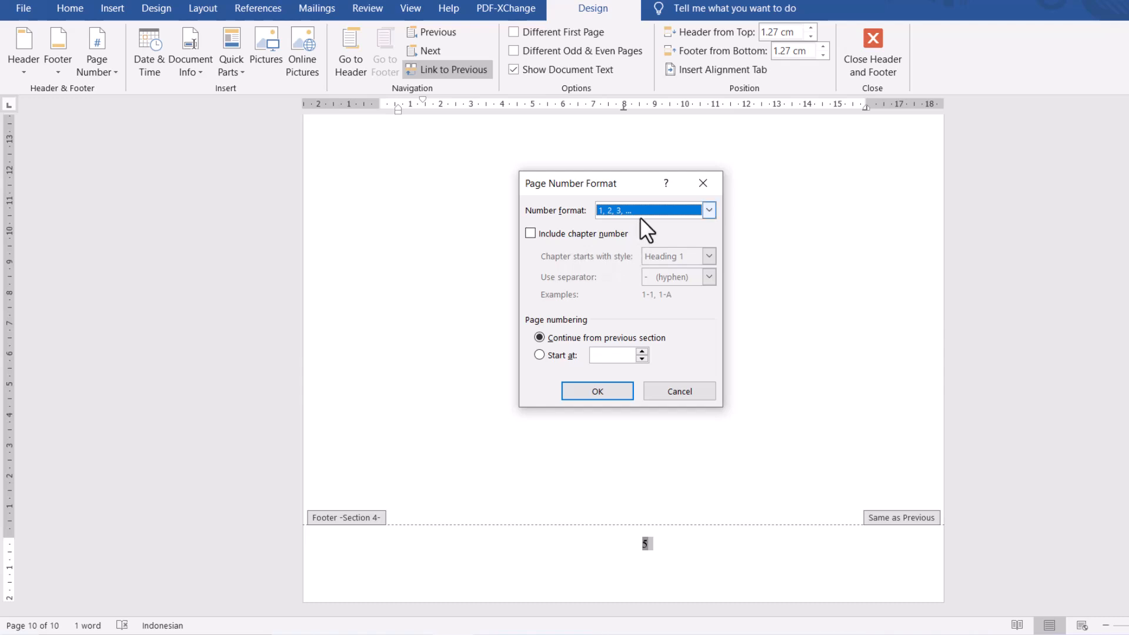
left_click(657, 211)
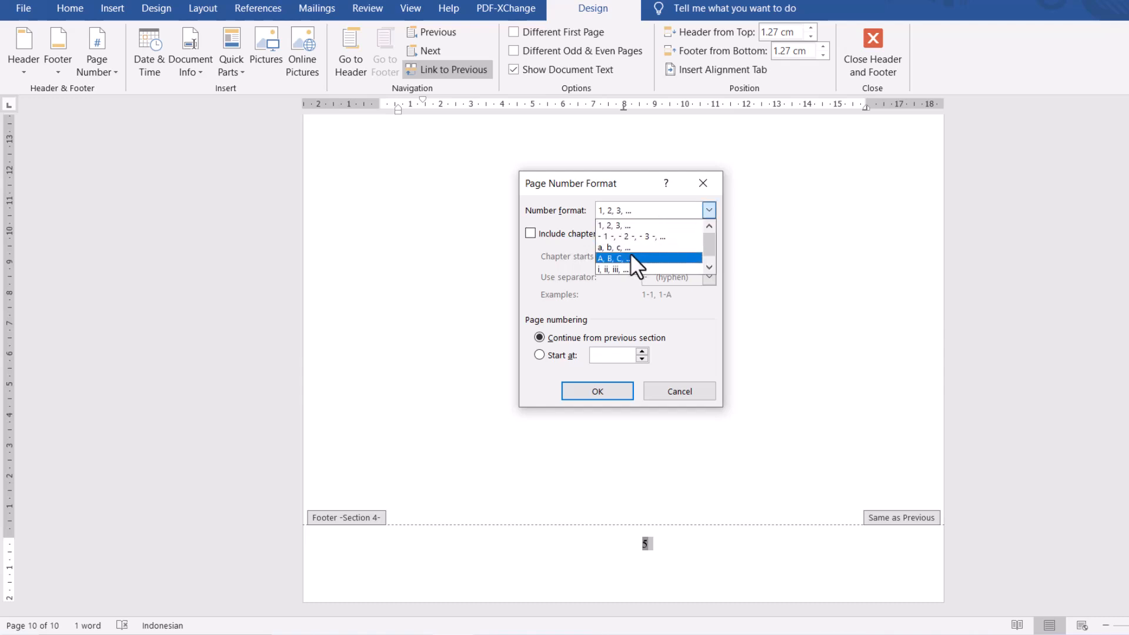
left_click(623, 265)
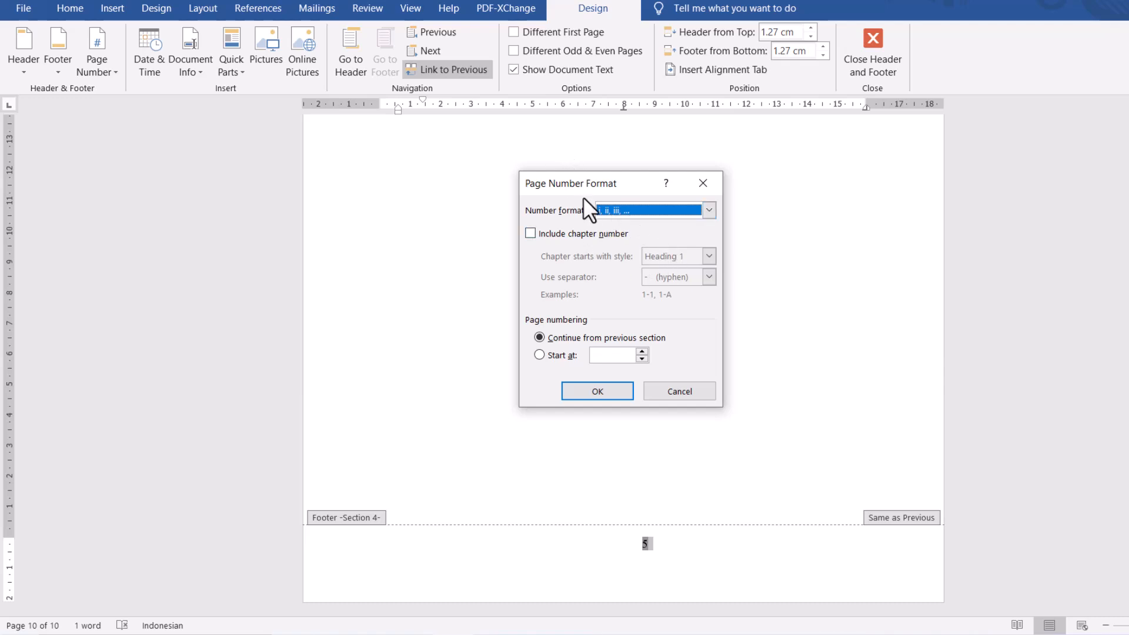
left_click(602, 394)
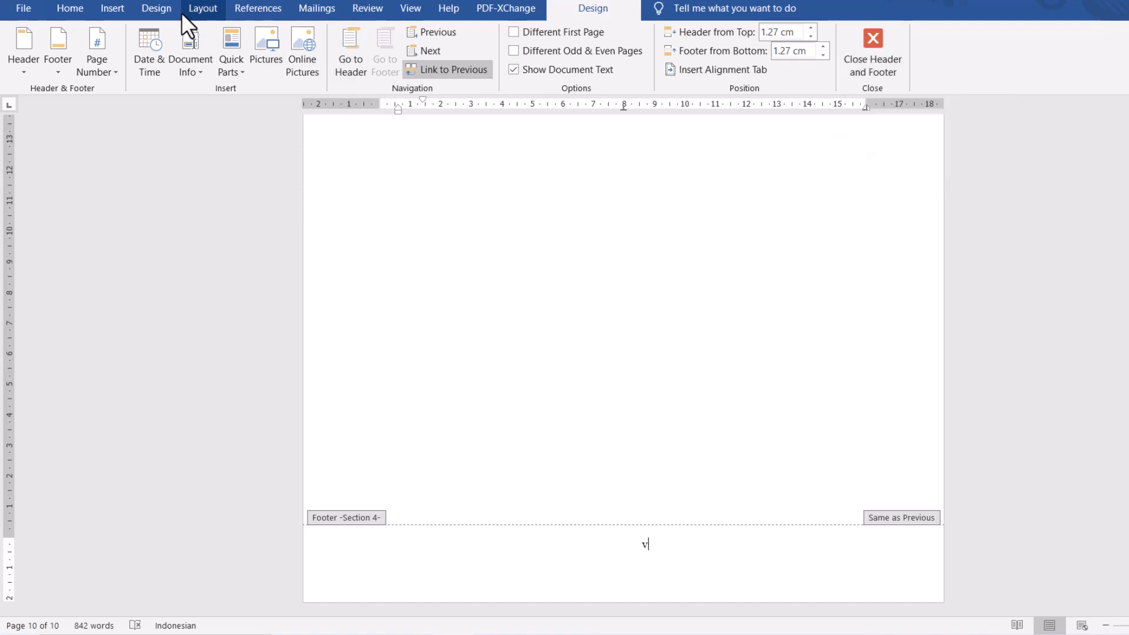
left_click(205, 10)
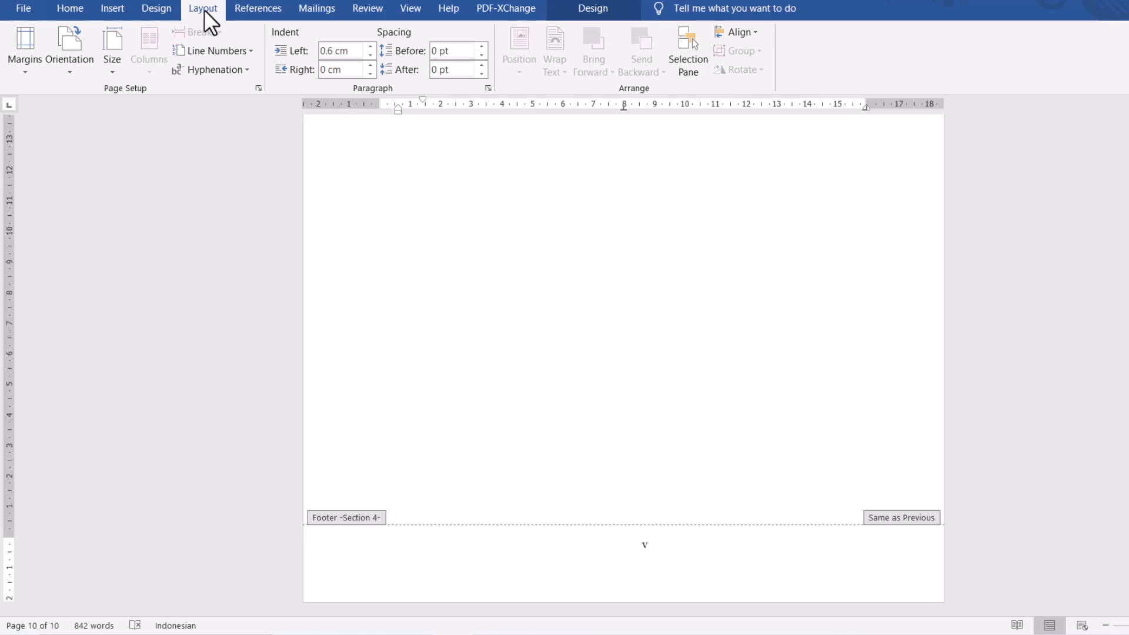
double_click(670, 329)
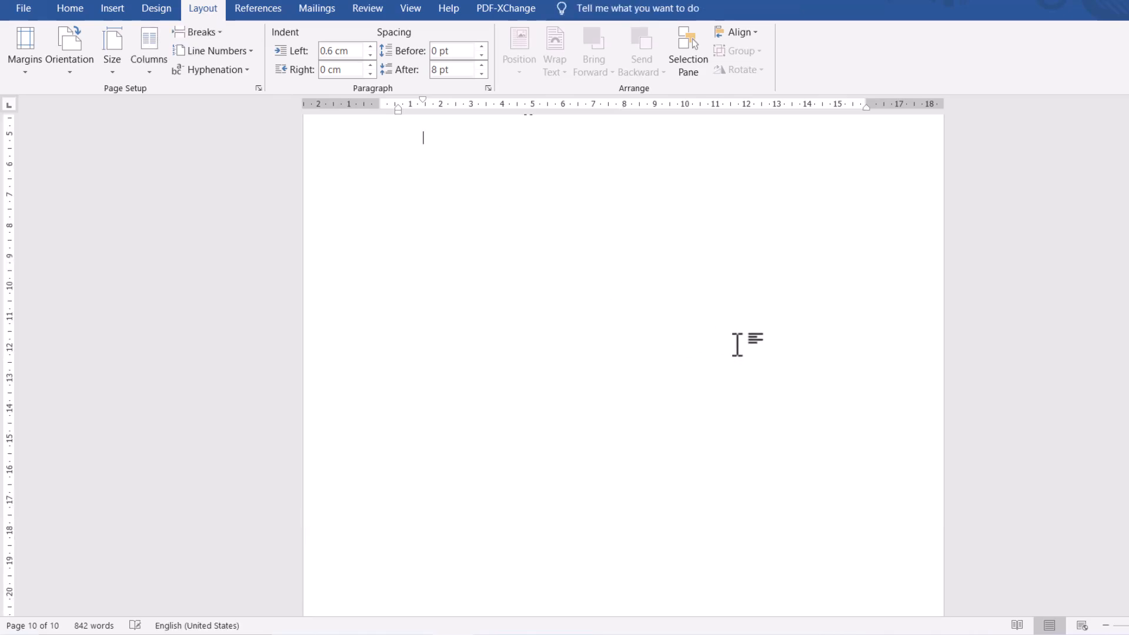
- Look back through the document and compare the page number before DAFTAR PUSTAKA with the DAFTAR PUSTAKA page
scroll(745, 345, "up", 3)
left_click_drag(1128, 563, 1128, 247)
left_click_drag(1128, 405, 1128, 575)
scroll(629, 385, "down", 20)
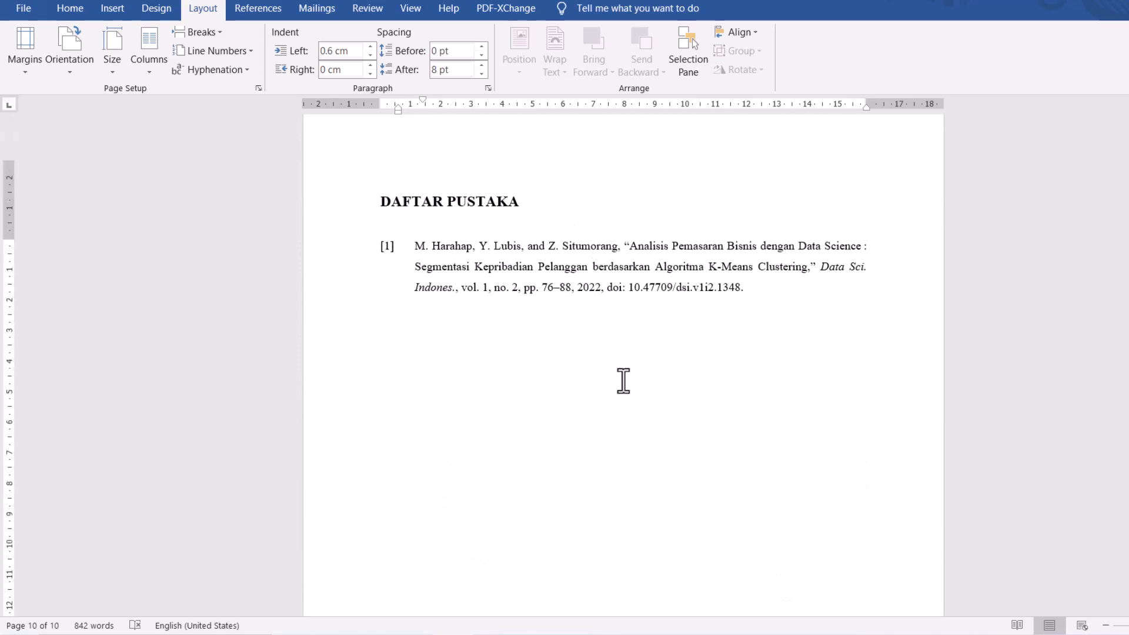
scroll(622, 381, "up", 3)
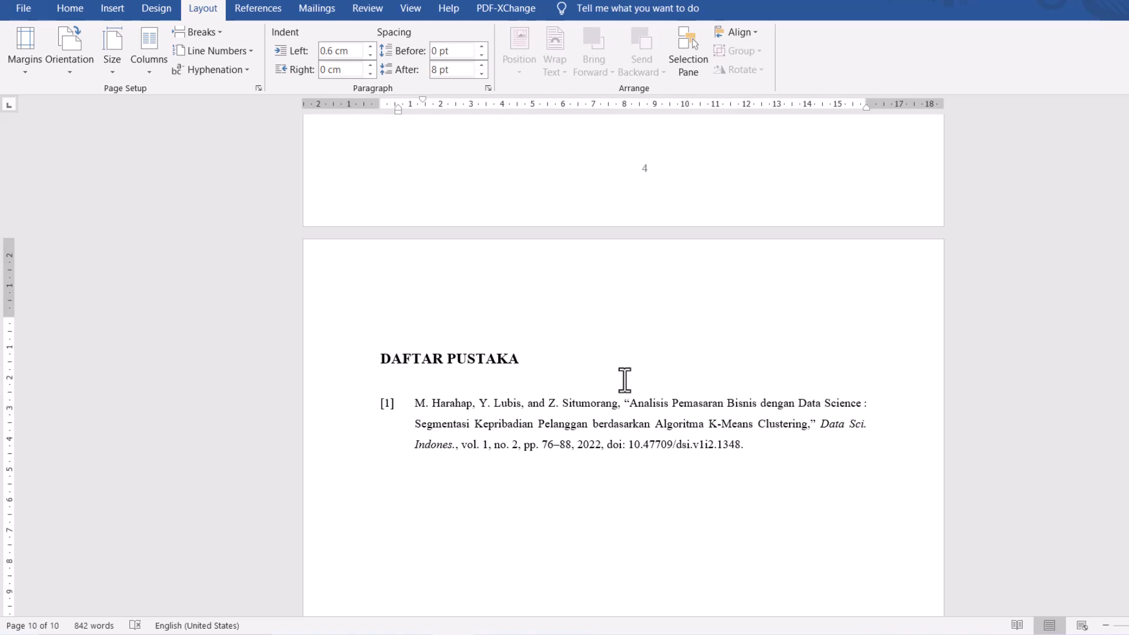